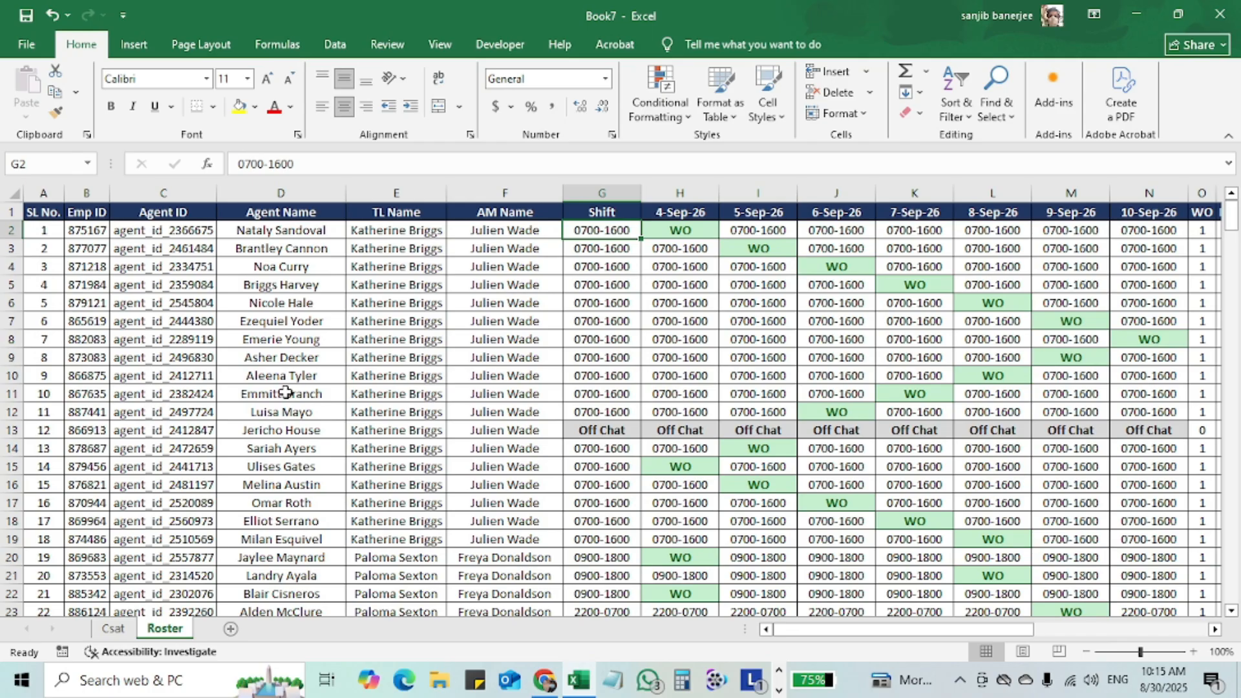
- Examine the roster's shift entries and the date headers from 4-Sep-26 to 10-Sep-26
key("Right")
key("Right")
key("Right")
key("Right")
key("Left")
key("Left")
key("Left")
key("Left")
key("Left")
key("Left")
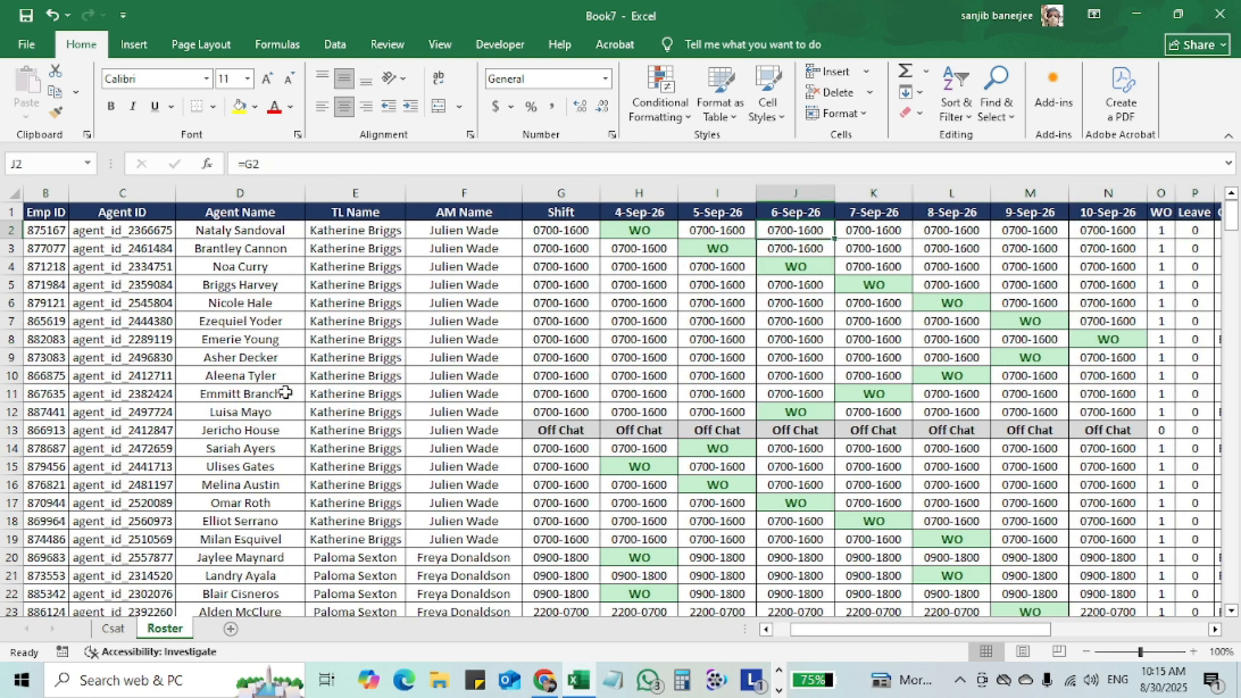
key("Left")
key("Left")
key("Up")
key("shift+Right")
key("shift+Right")
key("shift+Right")
key("shift+Right")
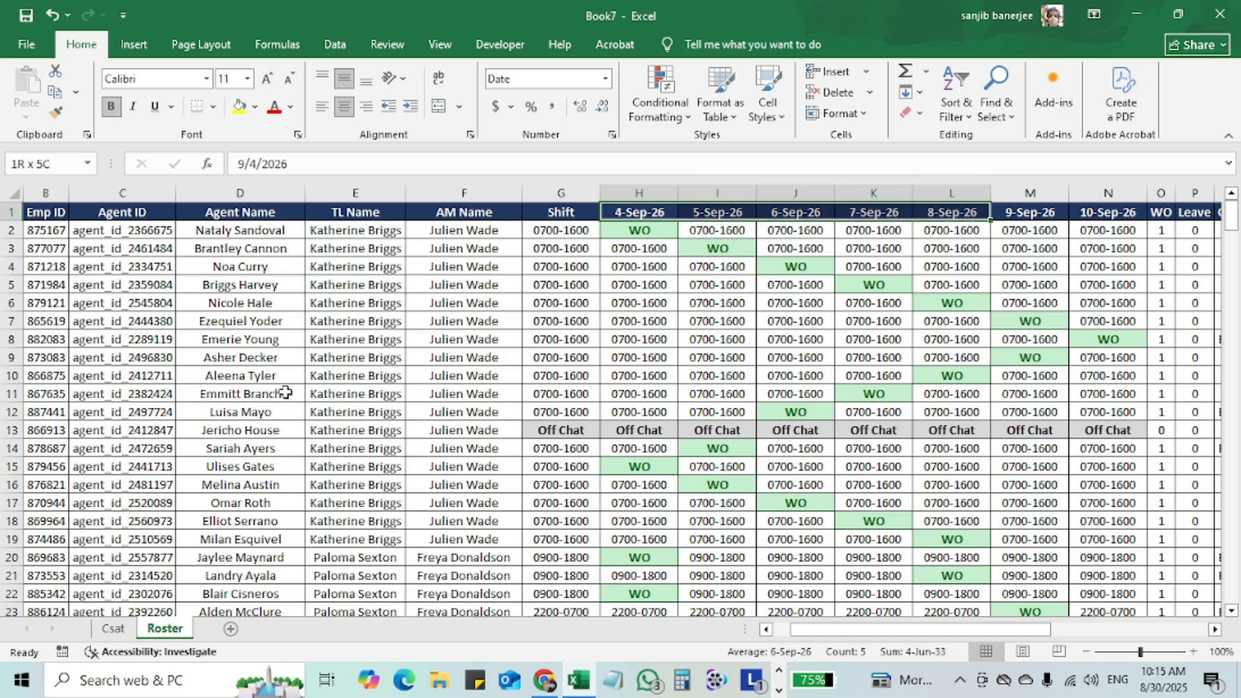
key("shift+Right")
key("shift+Right")
- Examine the roster's remaining column headers after the dates, from WO through Current LOB
key("Right")
key("Right")
key("Right")
key("Right")
key("Right")
key("Right")
key("Right")
key("Right")
key("Right")
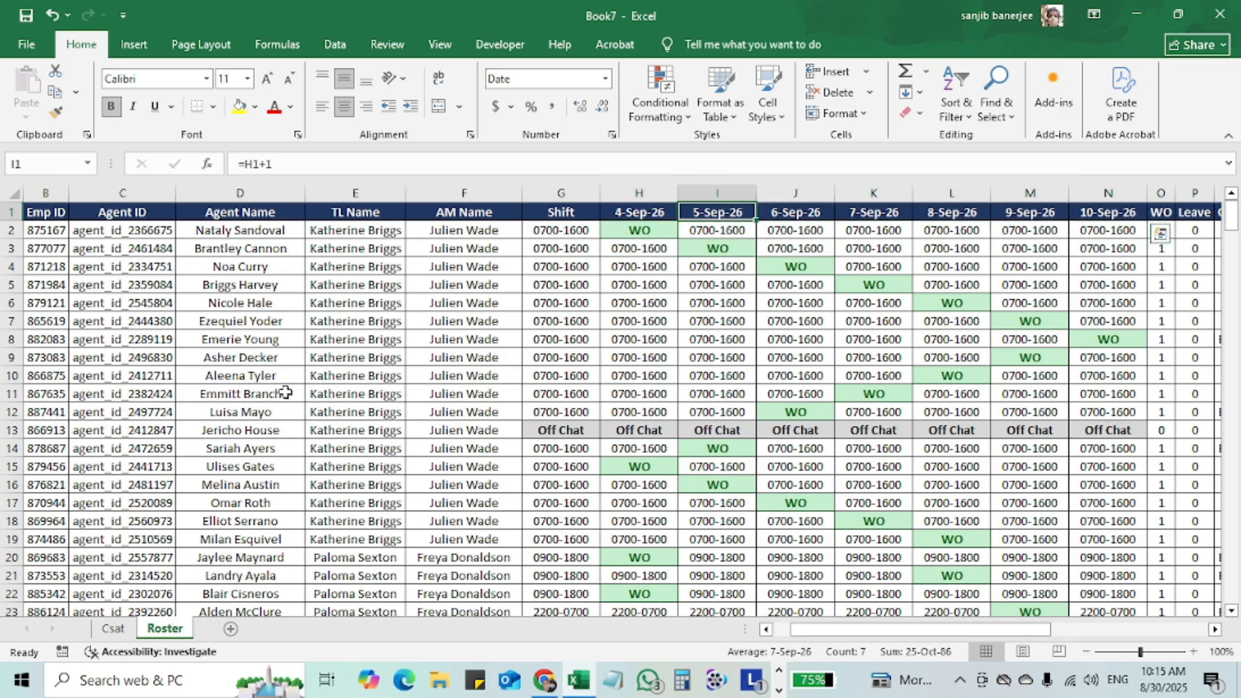
key("Right")
key("Right")
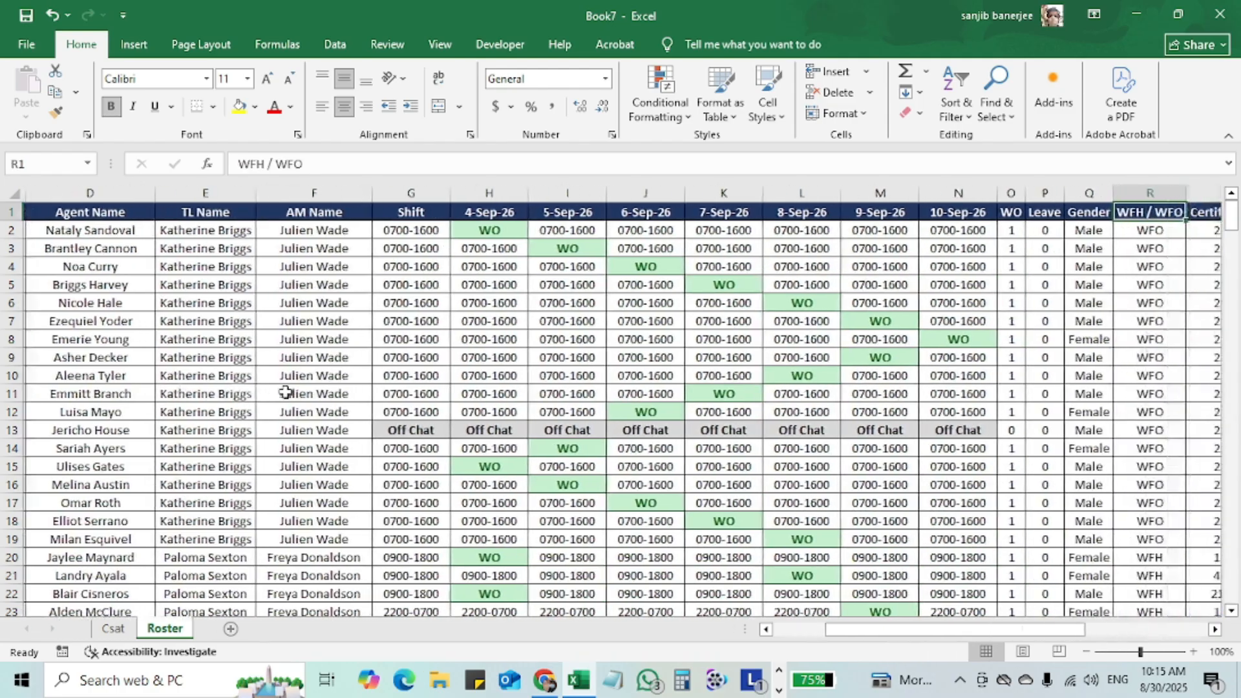
key("Left")
key("Left")
key("Right")
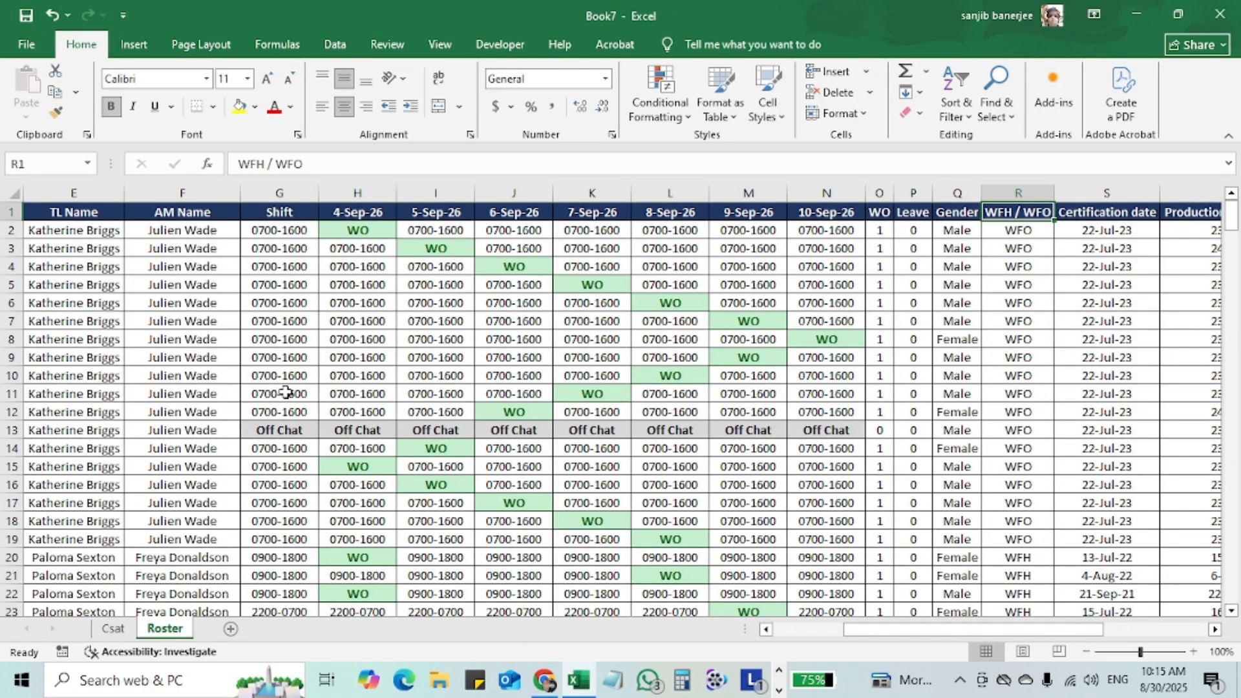
key("Right")
key("Right")
key("Right")
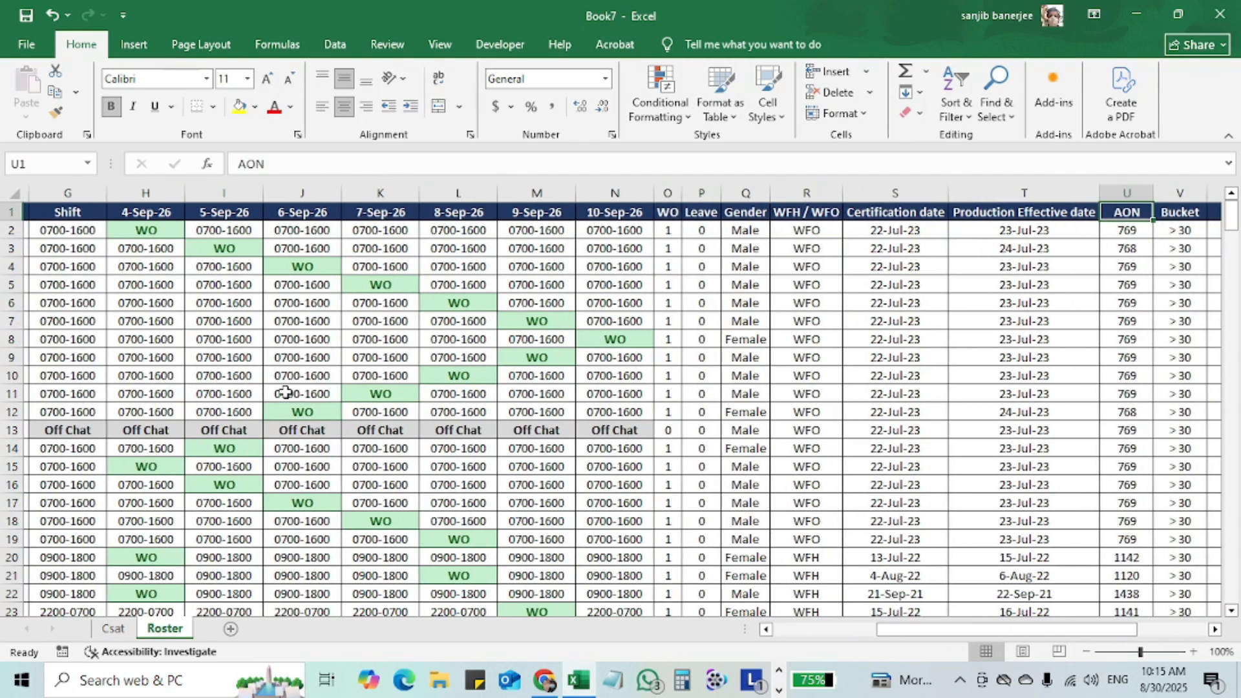
key("Right")
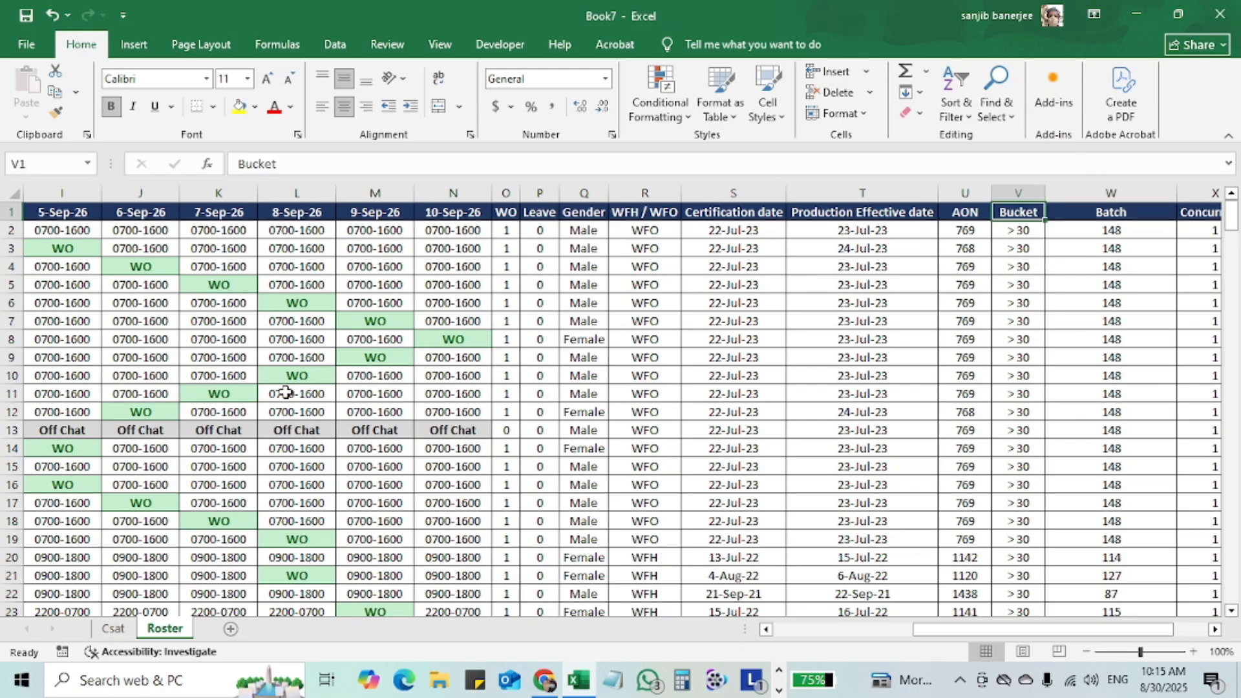
key("Right")
key("Right")
key("Right")
key("Right")
key("Right")
key("Left")
key("Left")
key("Left")
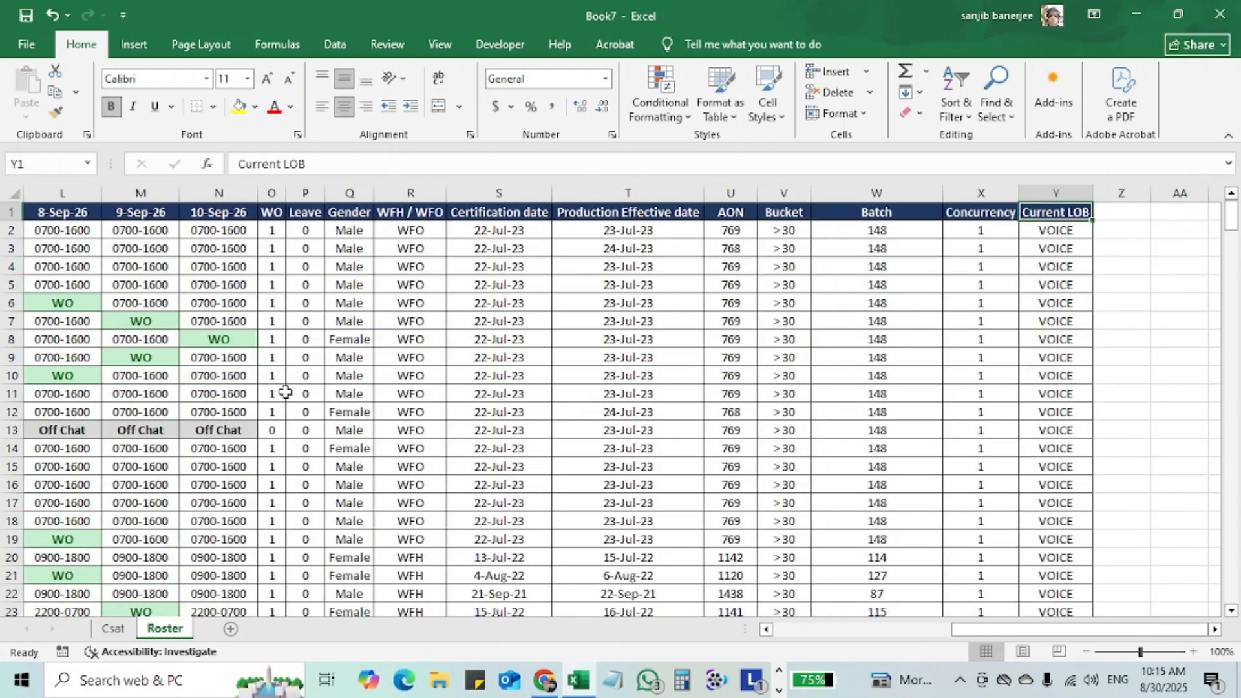
key("Left")
key("Right")
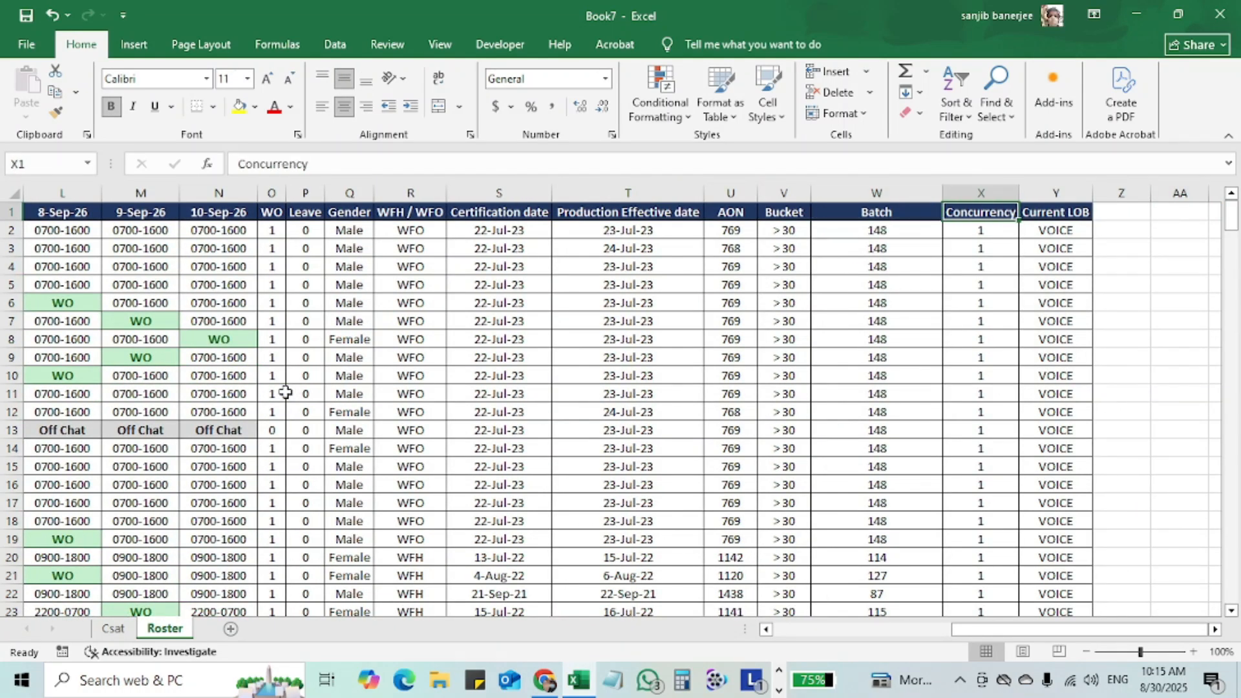
key("Right")
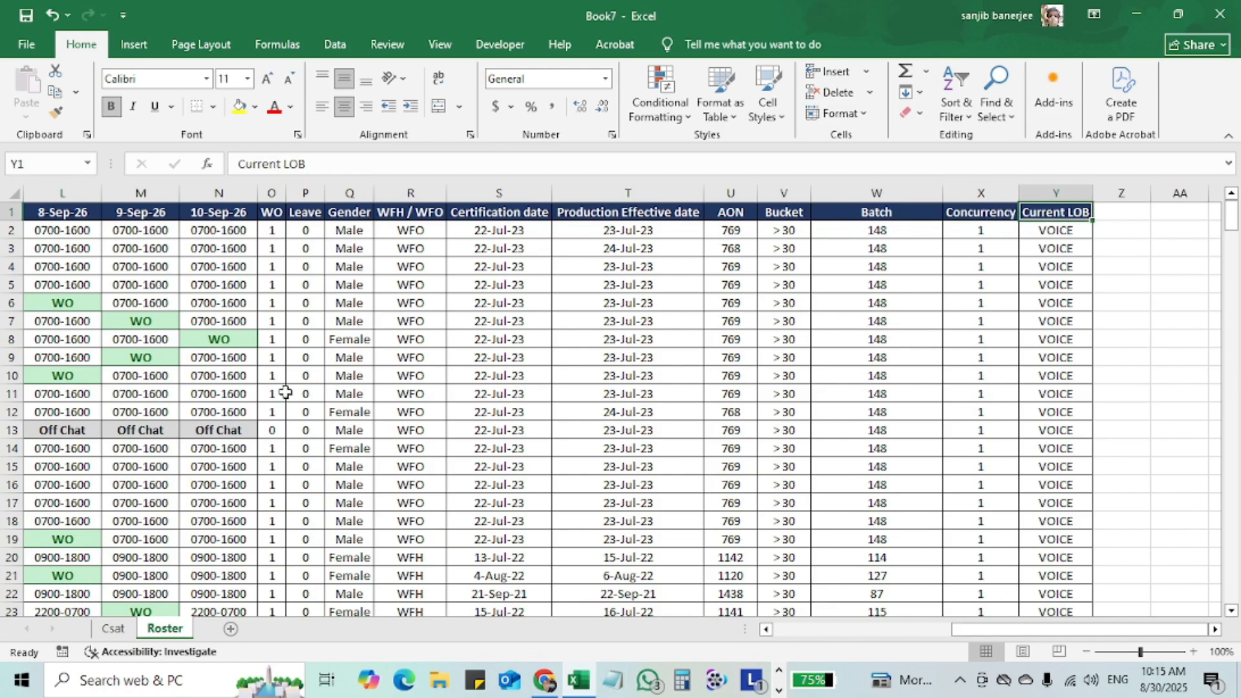
- Delete the entire Concurrency column from the Roster sheet
key("Left")
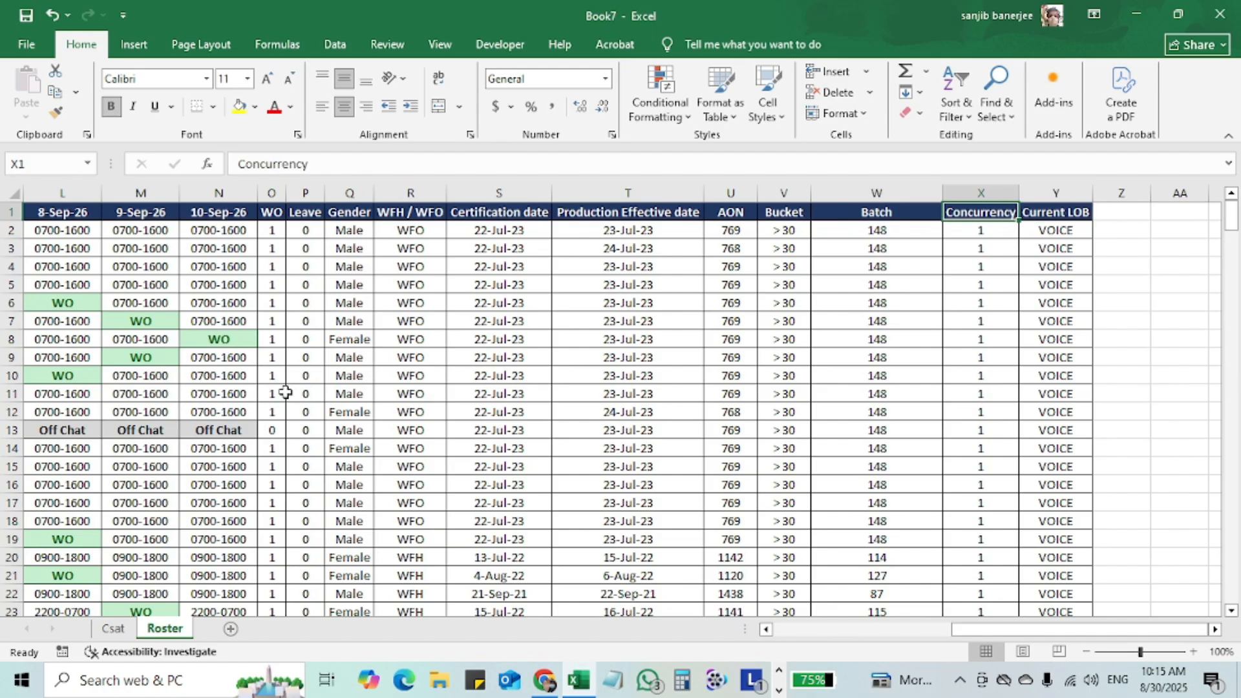
key("Right")
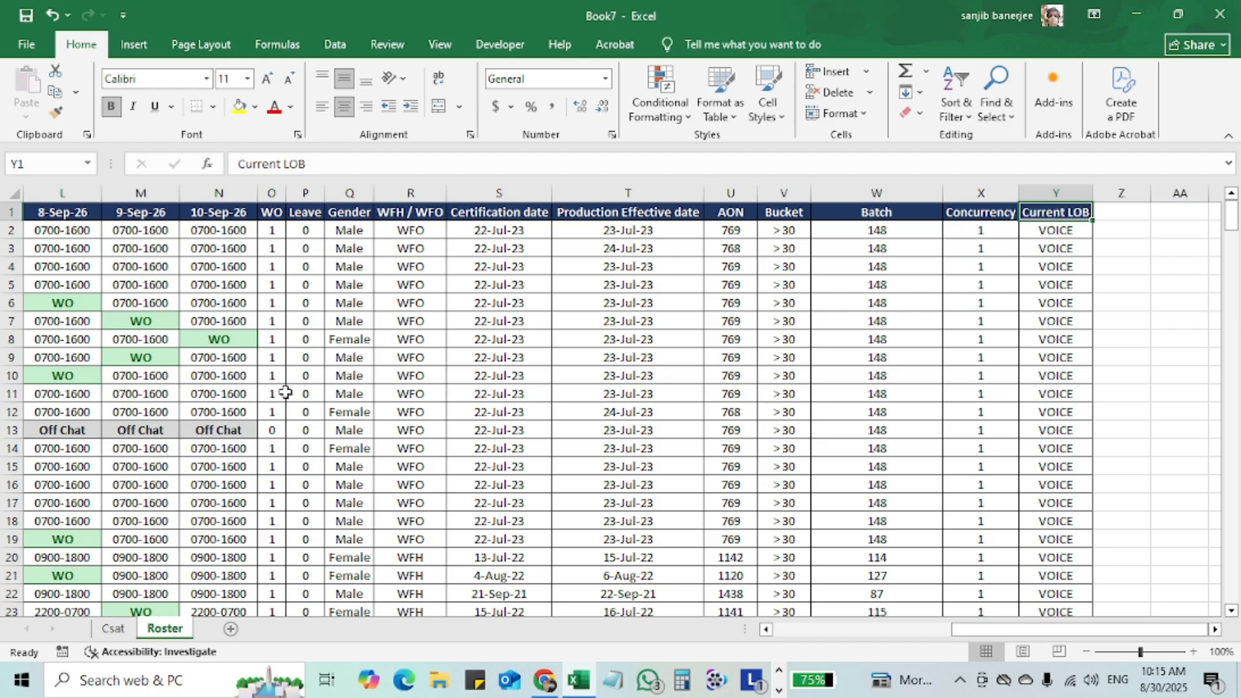
key("Left")
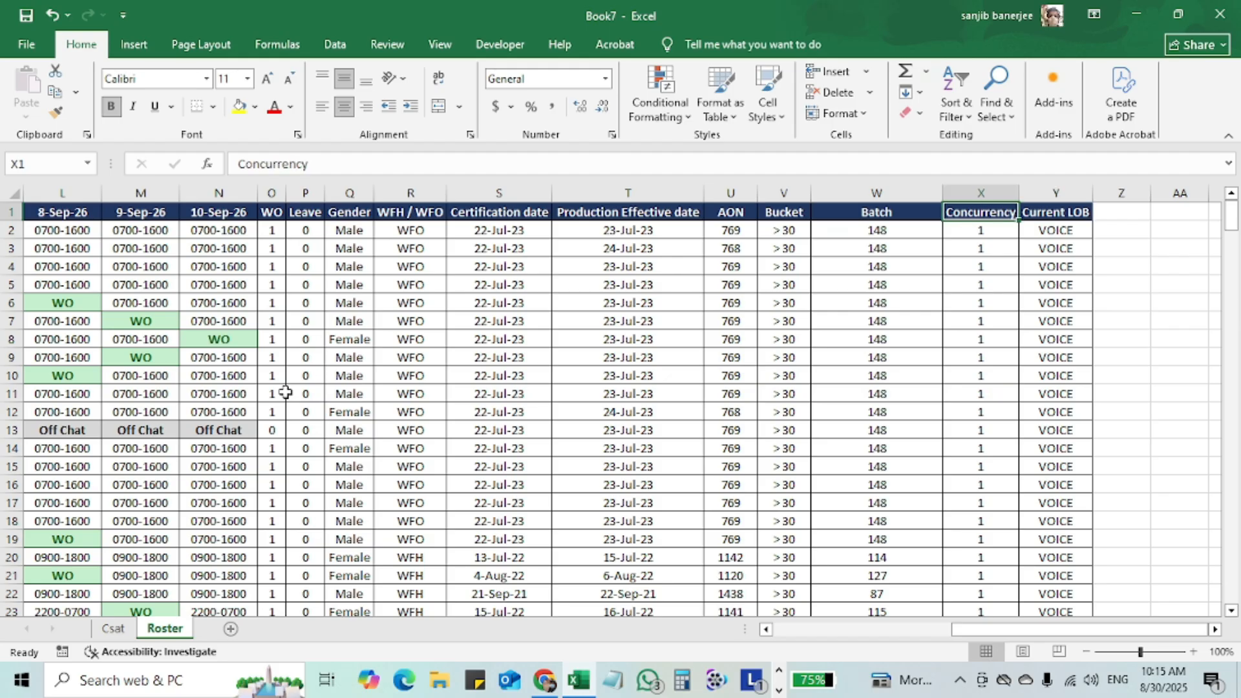
key("ctrl+shift+Down")
key("ctrl+space")
key("ctrl+minus")
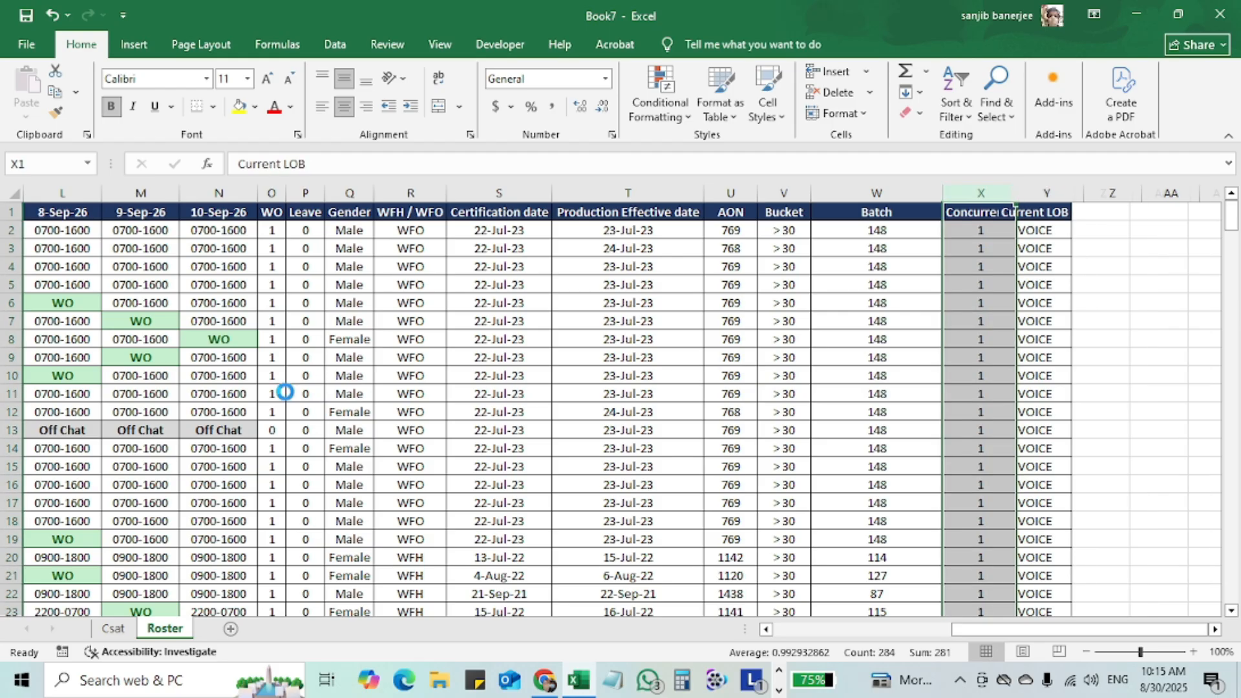
- Review the roster's headers backwards from Batch to SL No
key("Left")
key("Left")
key("Left")
key("Left")
key("Left")
key("Left")
key("Left")
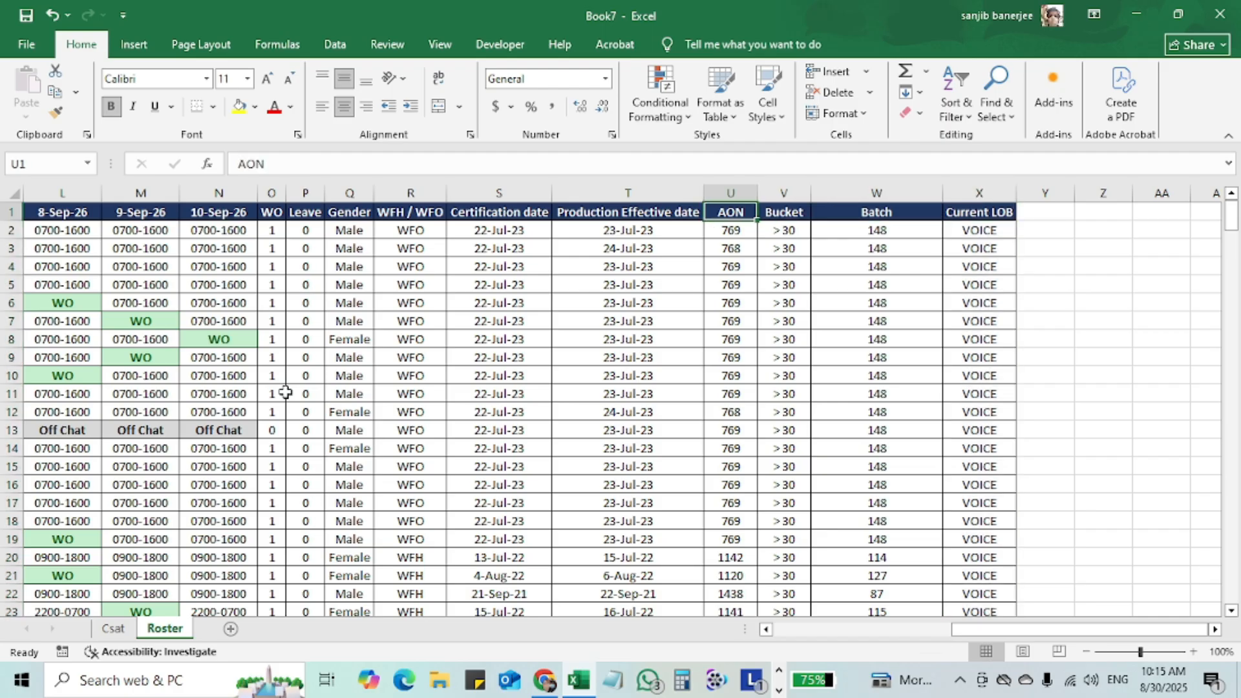
key("Left")
key("Left")
key("Left")
key("Left")
key("Left")
key("Left")
key("Left")
key("Left")
key("Left")
key("Left")
key("Left")
key("Left")
key("Left")
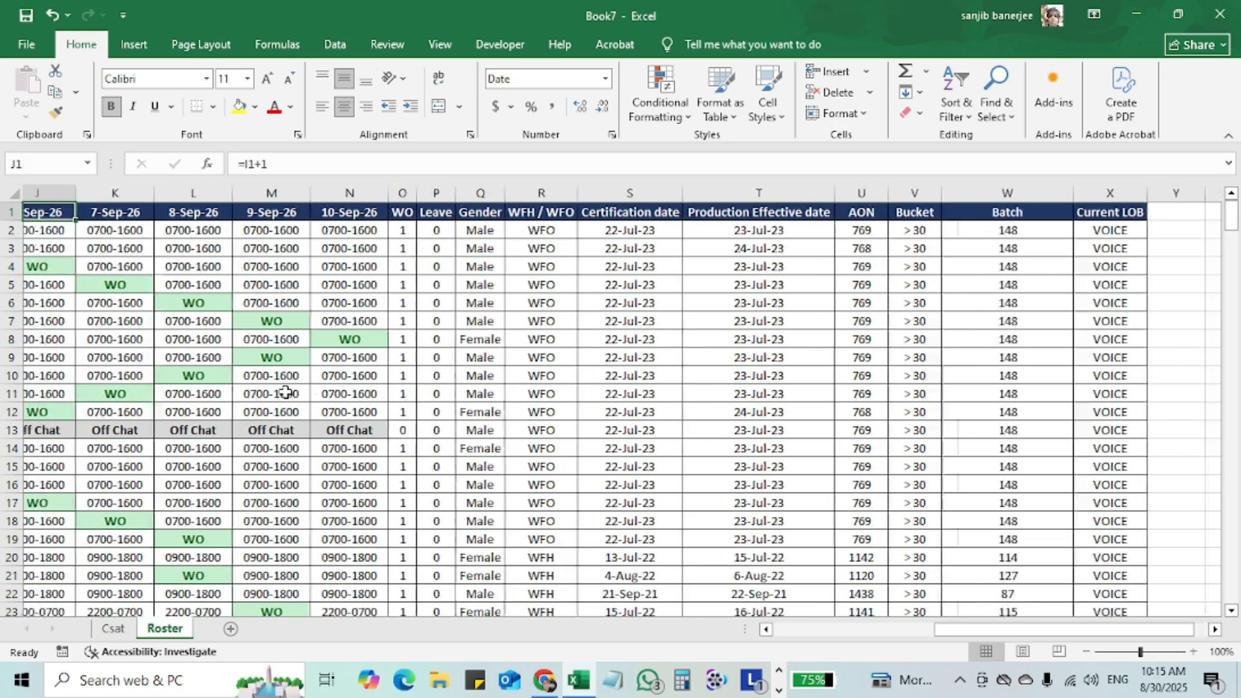
key("Left")
key("Left")
key("Left")
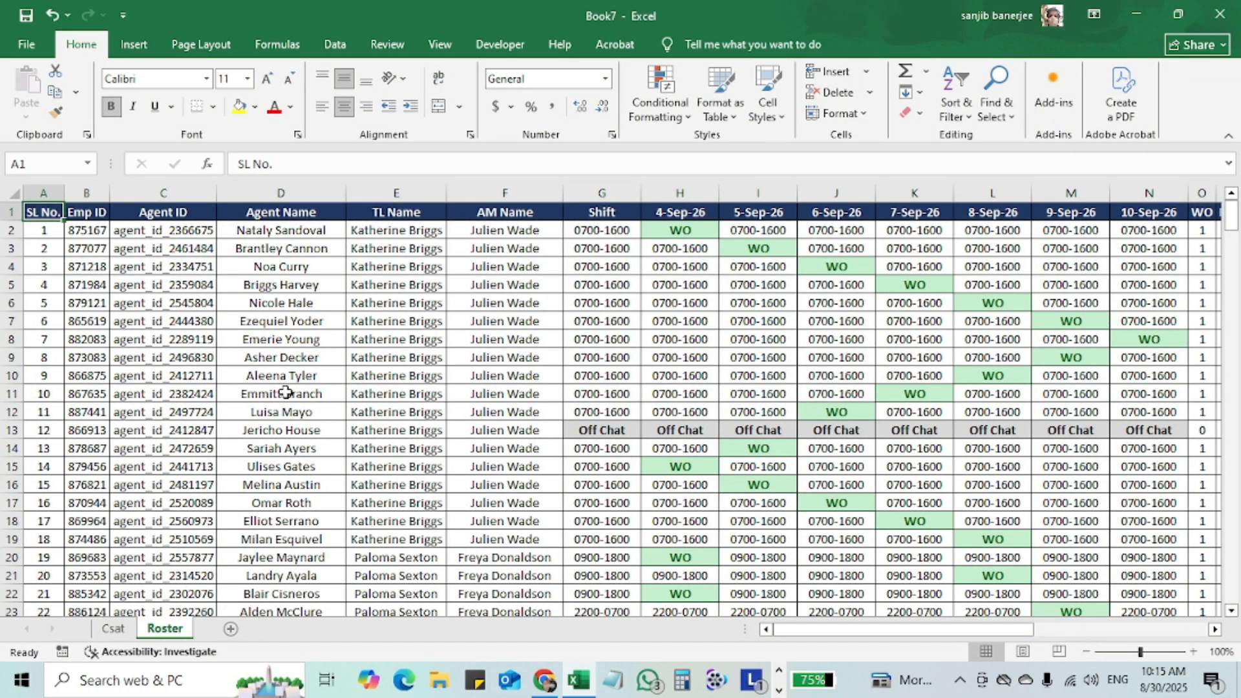
- Review the roster's headers from SL No. across the Shift column and into the date columns
key("Right")
key("Right")
key("Right")
key("Right")
key("Right")
key("Right")
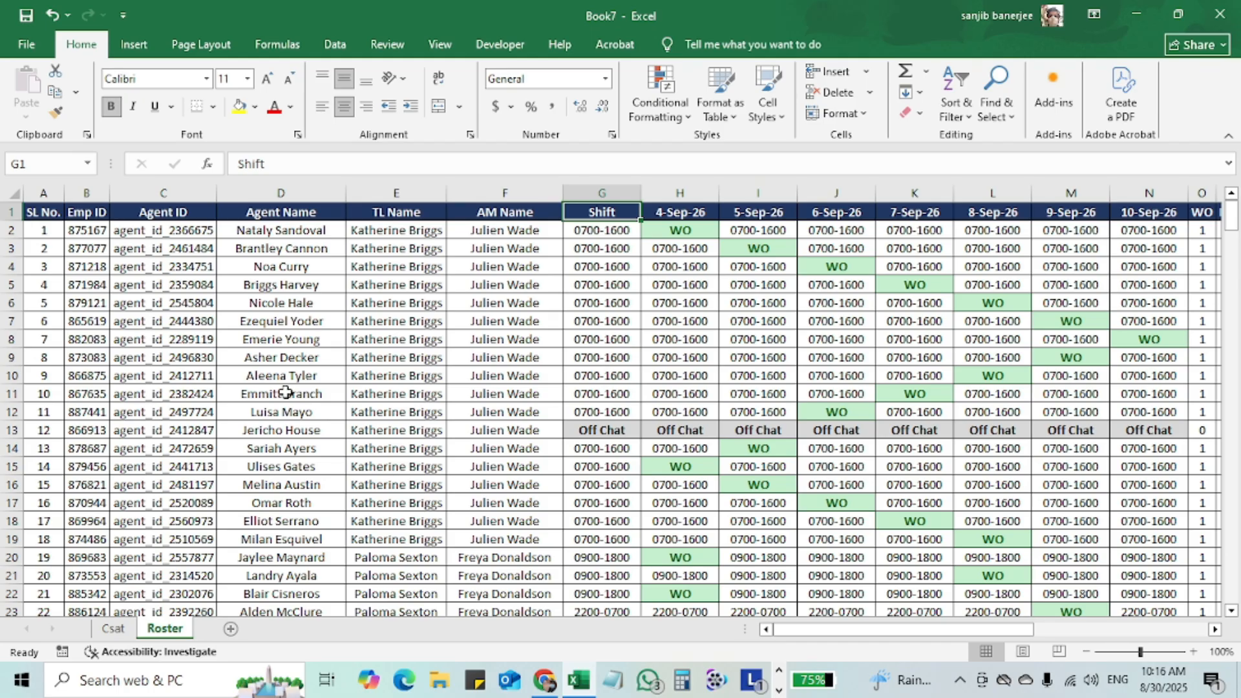
key("Right")
key("Right")
key("Right")
key("Right")
key("Right")
- Try out filters on the roster's header row and view the Shift column's filter list
key("Left")
key("Left")
key("Left")
key("Left")
key("Left")
key("ctrl+shift+l")
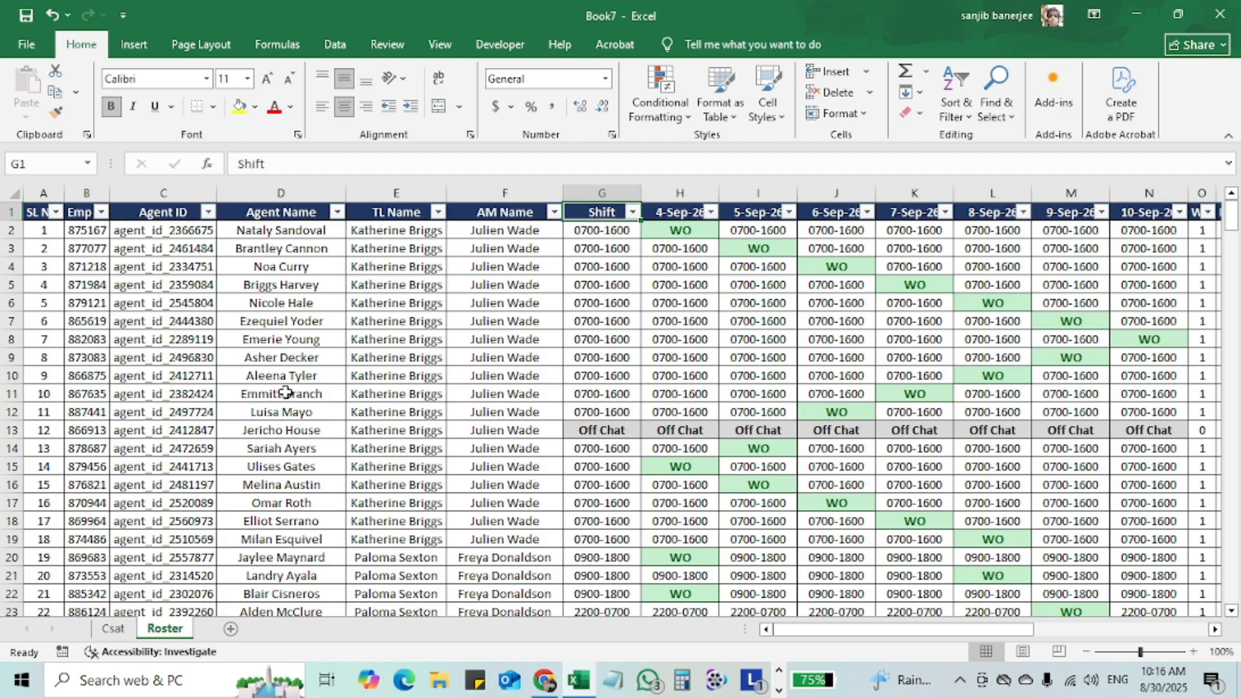
left_click(633, 214)
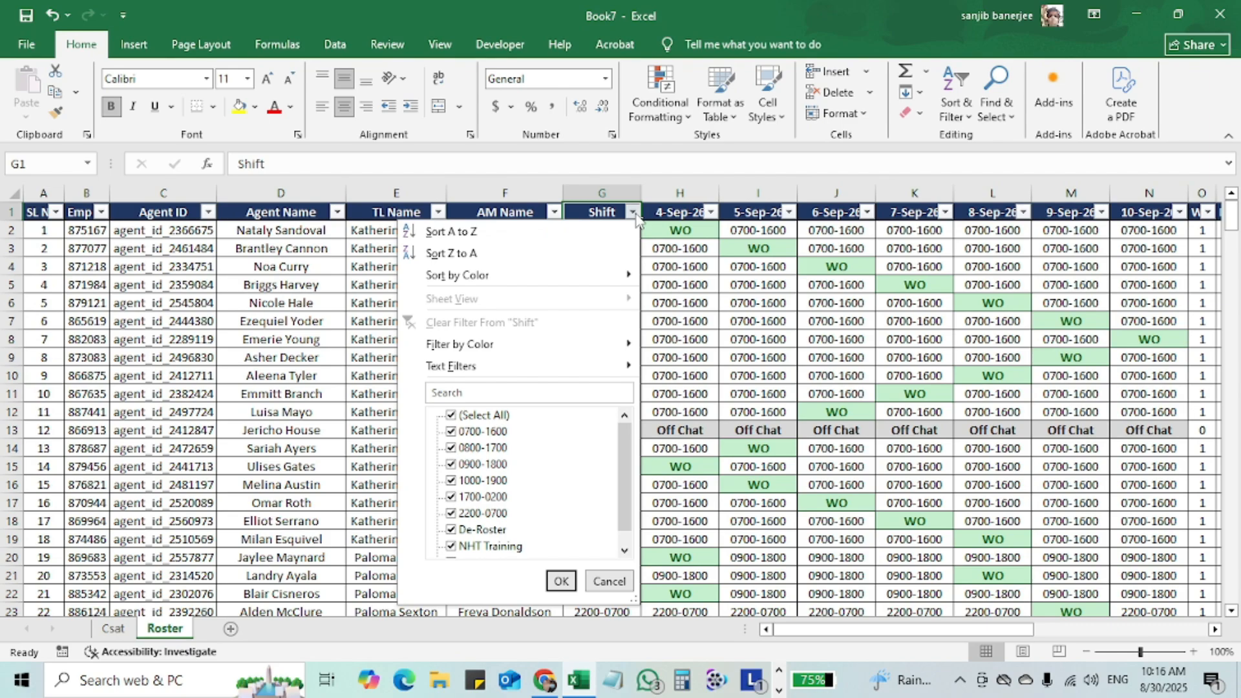
left_click(635, 216)
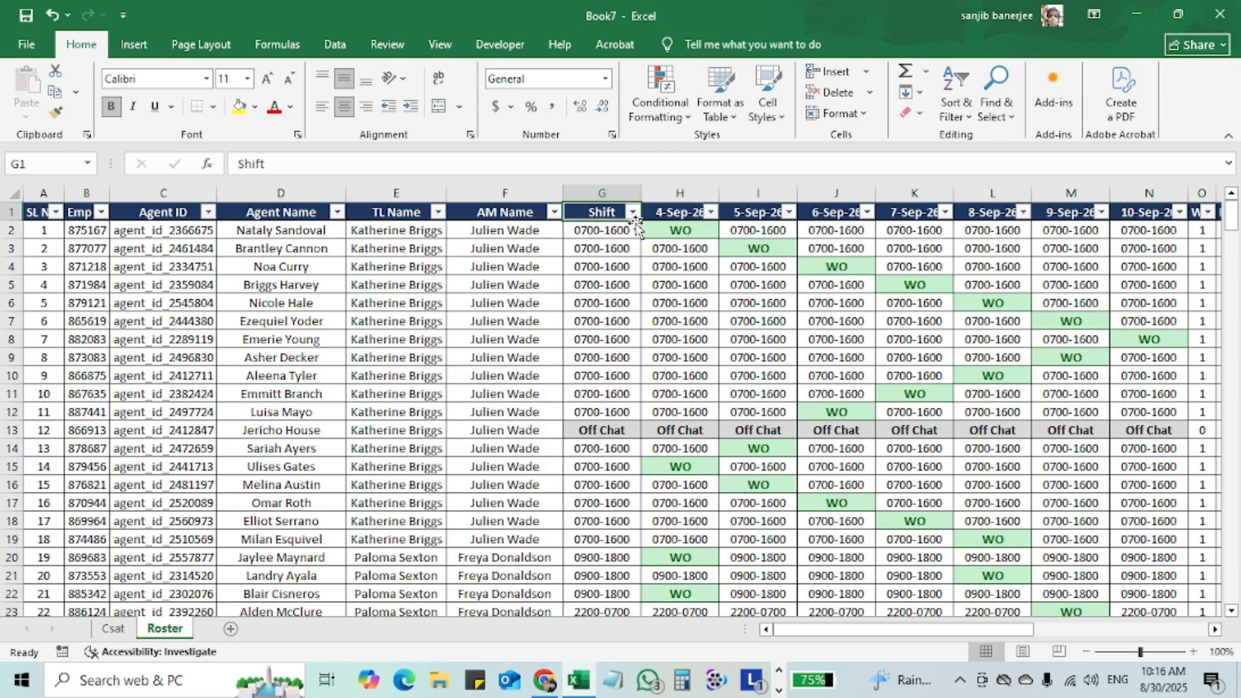
key("ctrl+shift+l")
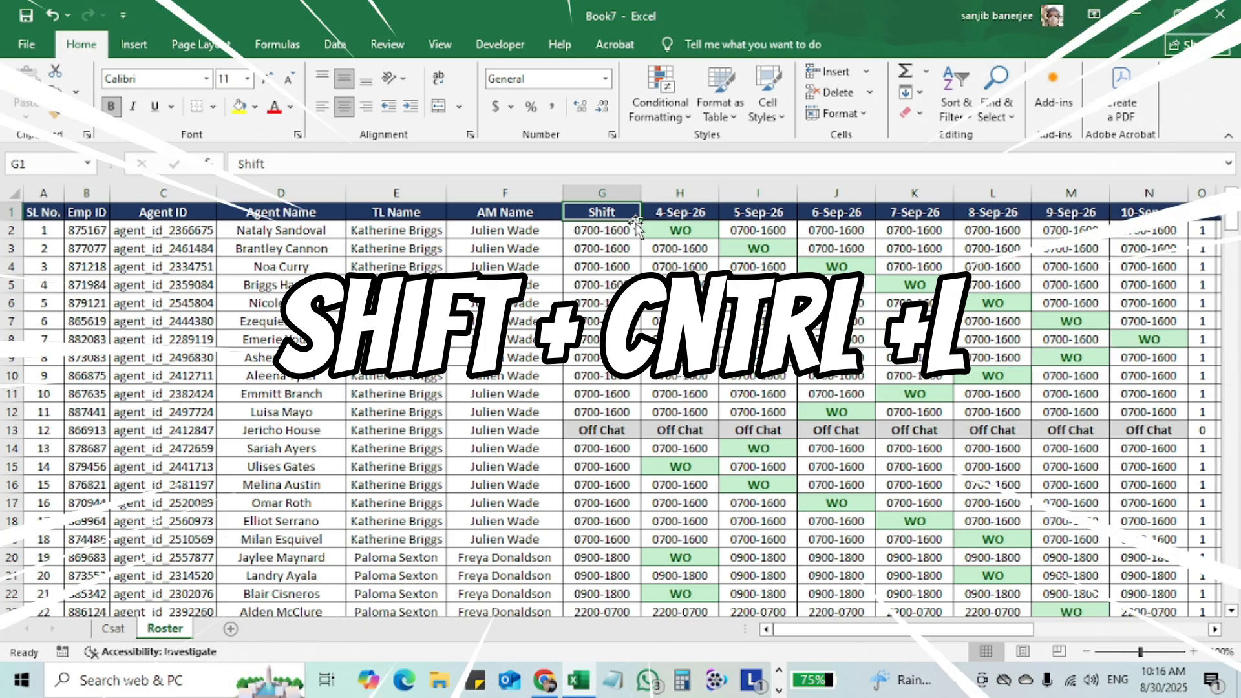
- Turn on filters for the roster's header row and check the Shift filter's list, keeping all shifts selected
key("ctrl+shift+l")
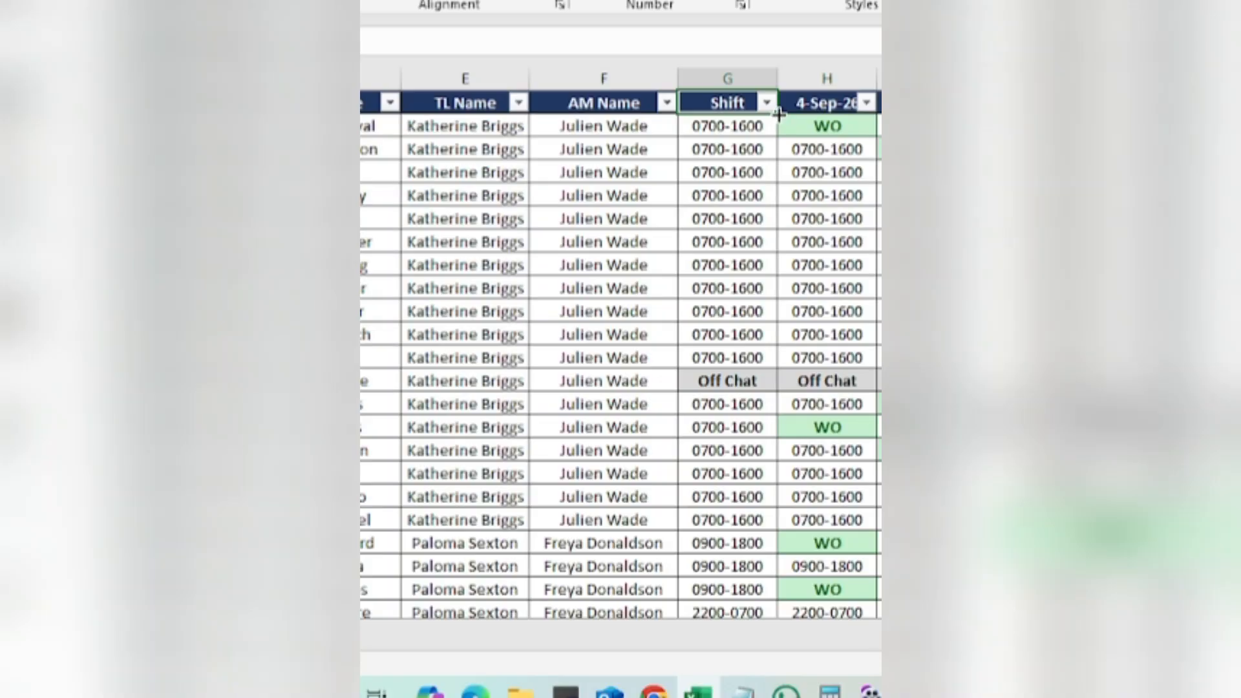
left_click(770, 106)
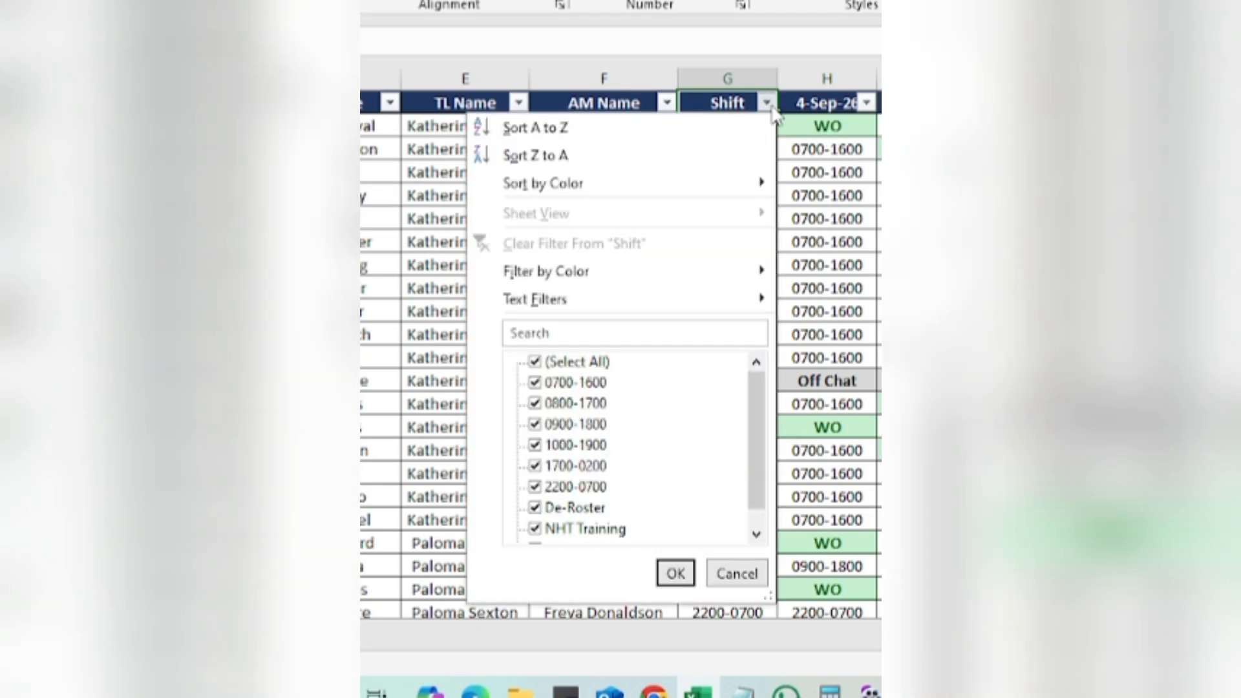
left_click(770, 107)
left_click(770, 107)
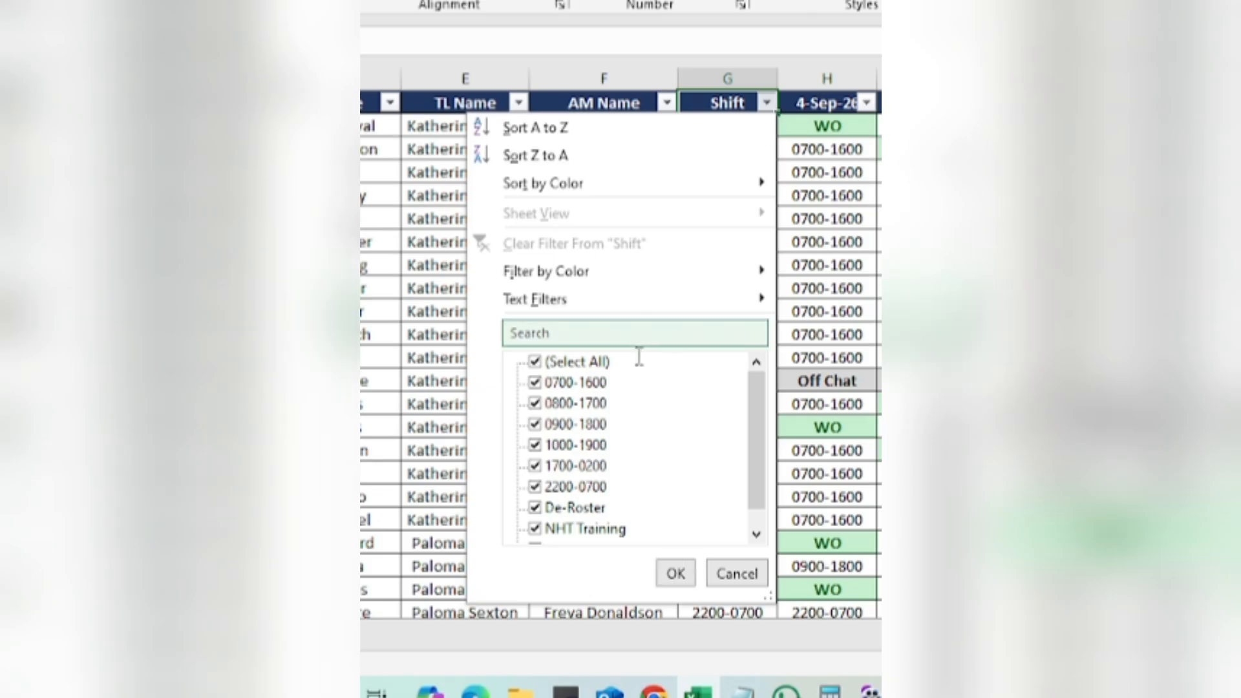
mouse_move(762, 392)
left_mouse_down()
mouse_move(763, 439)
mouse_move(762, 410)
left_mouse_up()
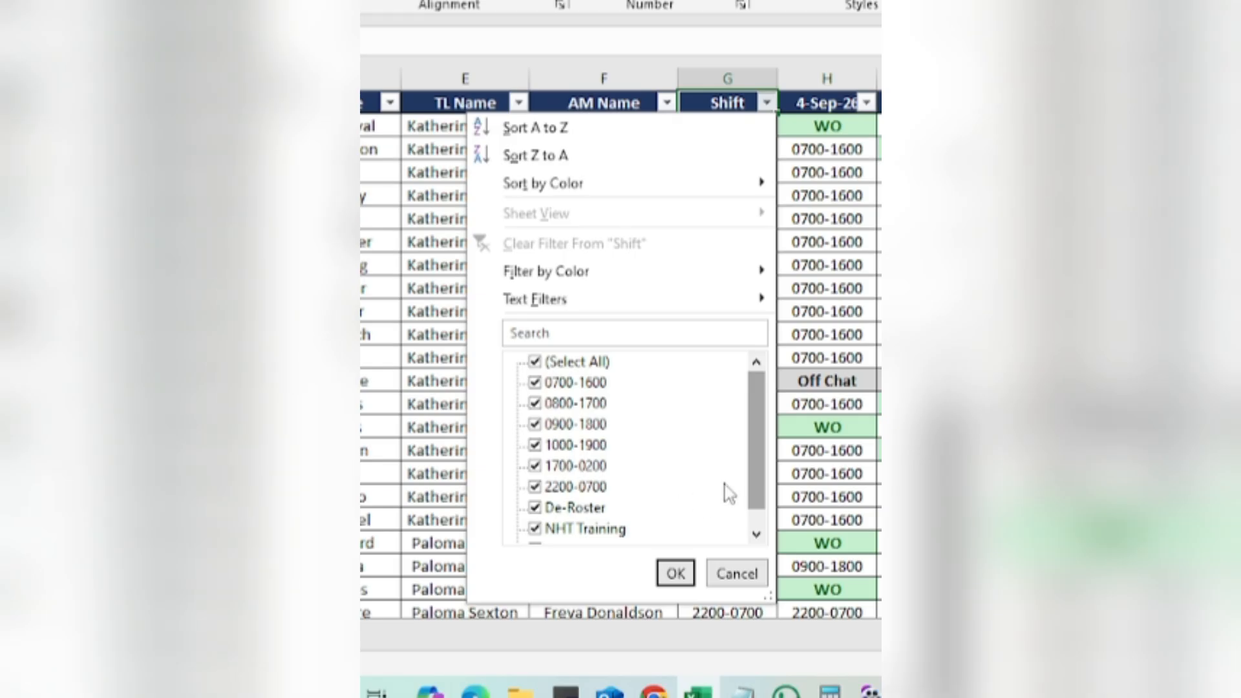
left_click_drag(757, 490, 761, 424)
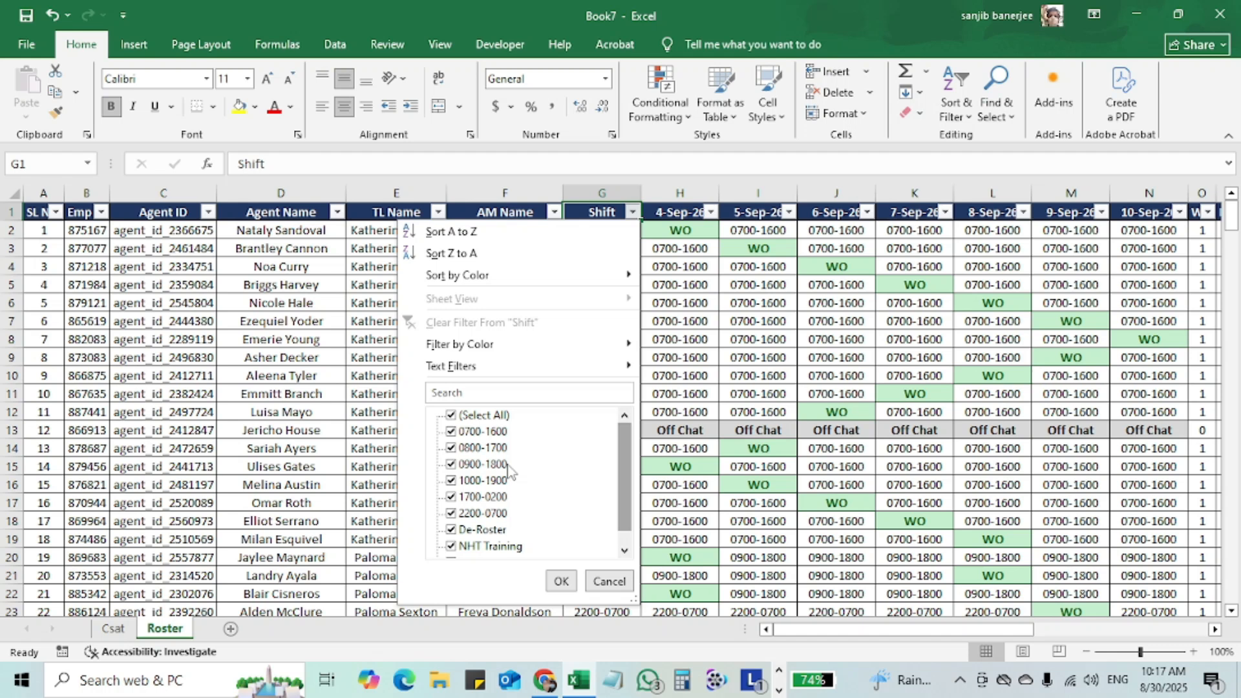
left_click(562, 581)
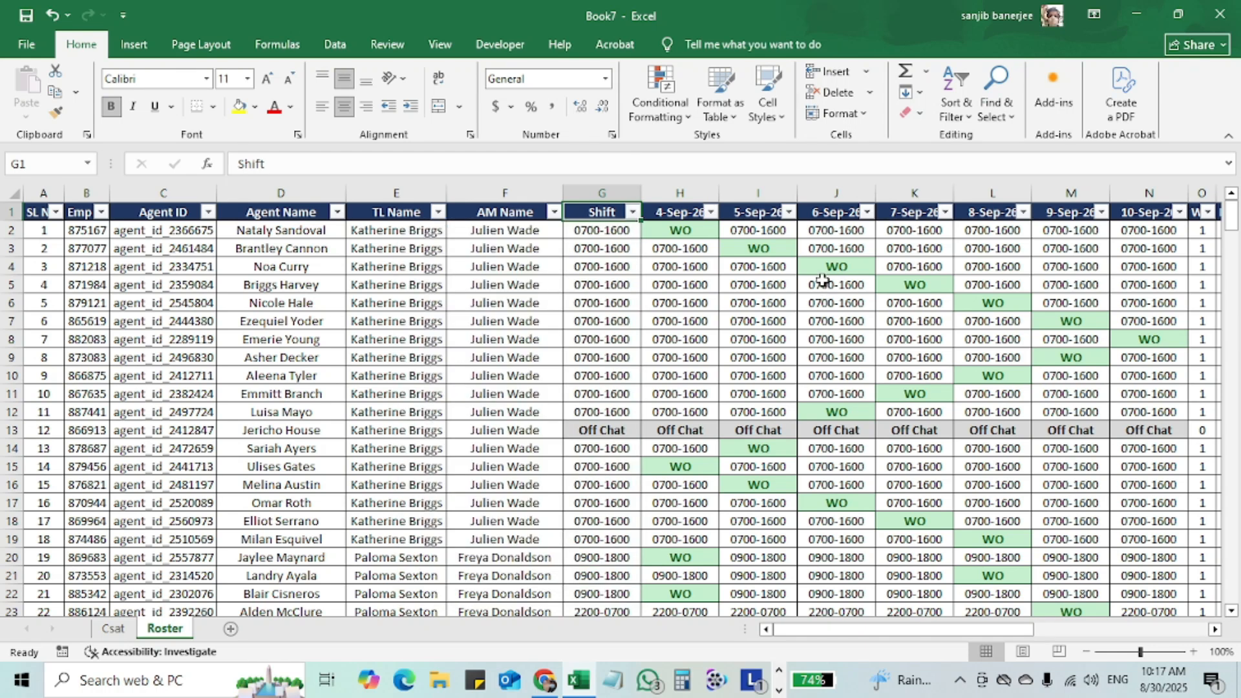
- Examine the agent details and the row 4 entries across all columns of the roster
left_click(344, 230)
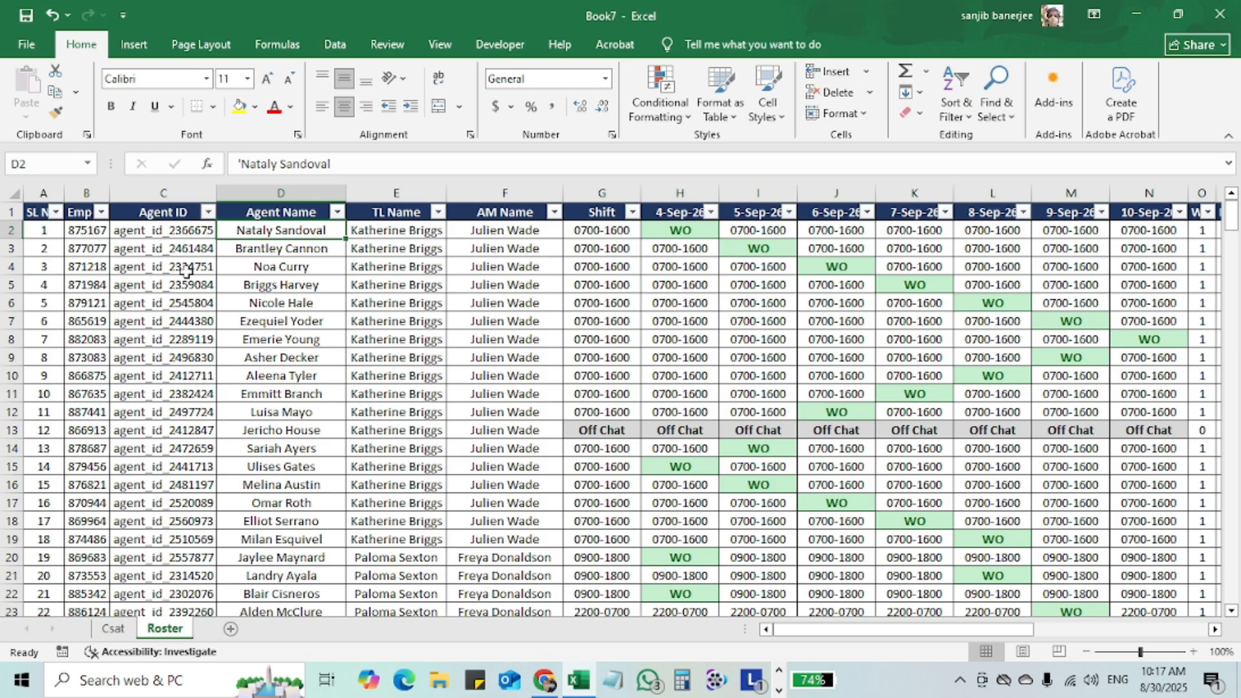
left_click(259, 299)
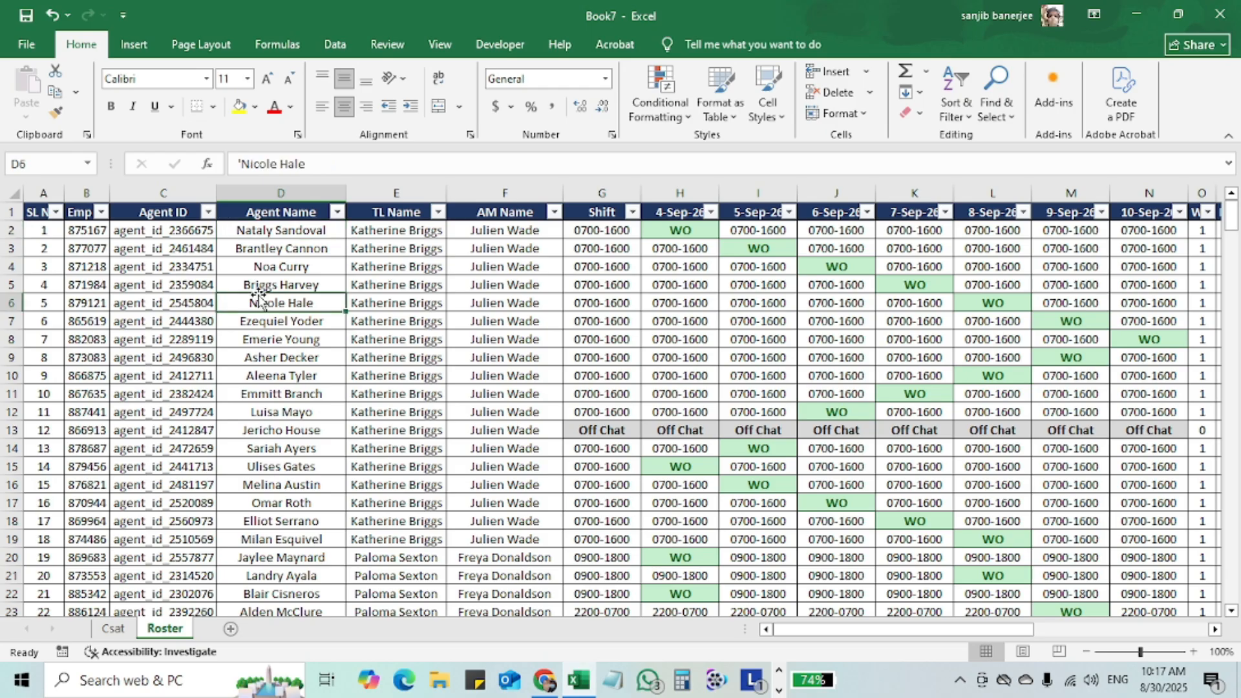
left_click(190, 271)
key("Right")
key("Right")
key("Right")
key("Right")
key("Right")
key("Right")
key("Right")
key("Right")
key("Right")
key("Right")
key("Right")
key("Right")
key("Right")
key("Right")
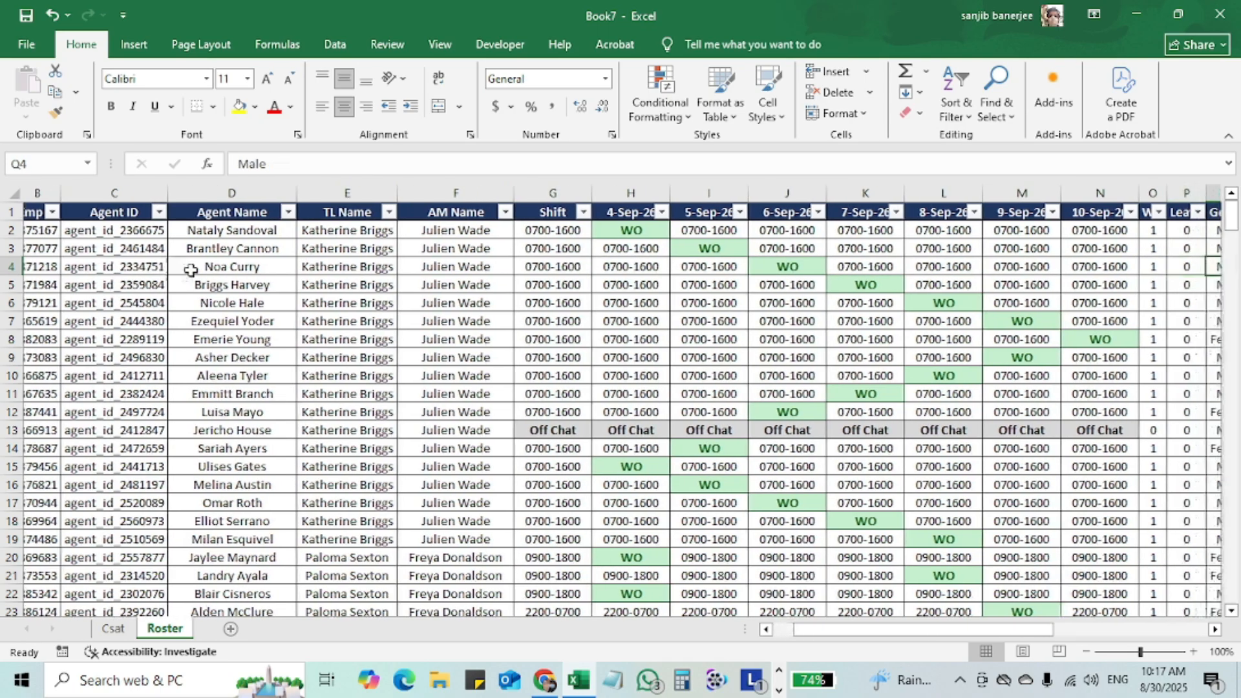
key("Right")
key("Right")
key("Right")
key("Right")
key("Right")
key("Right")
key("Right")
key("Right")
key("Right")
key("Left")
key("Left")
key("Left")
key("Left")
key("Left")
key("Left")
key("Left")
key("Left")
key("Left")
key("Left")
key("Left")
key("Left")
key("Left")
key("Left")
key("Left")
key("Left")
key("Left")
key("Left")
key("Left")
key("Left")
left_click(190, 270)
key("Right")
key("Right")
key("Right")
key("Right")
key("Right")
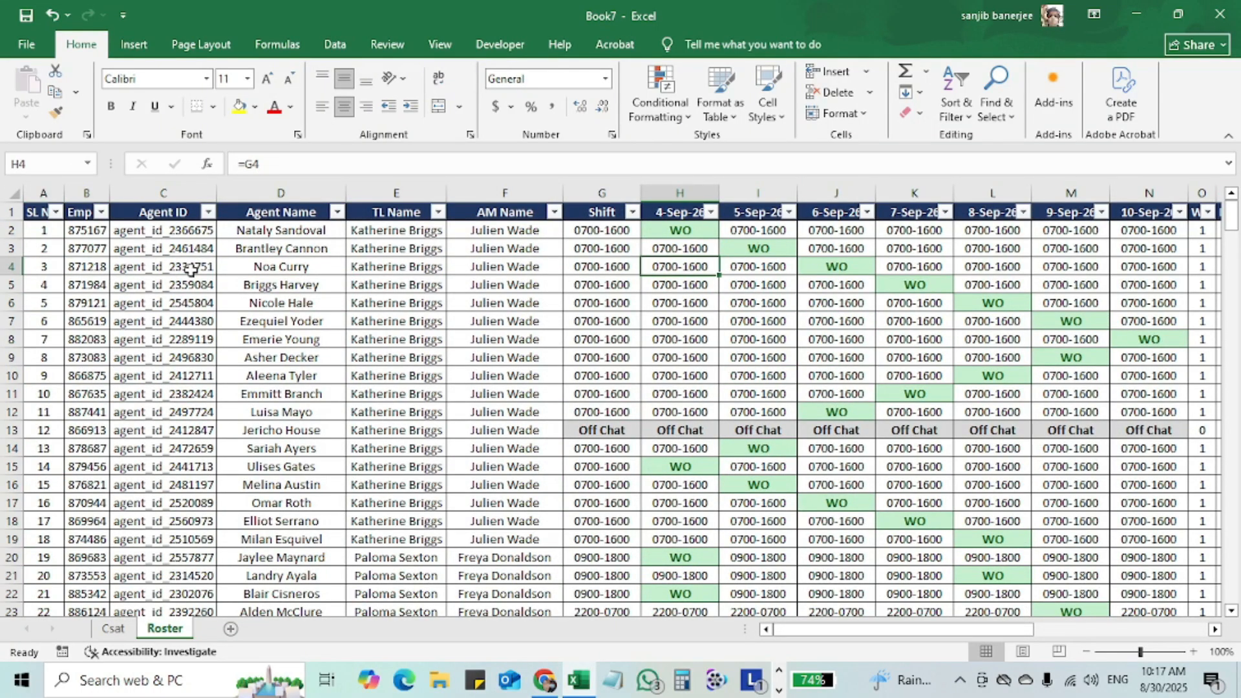
- Go to the roster's Shift header and check which shifts its filter list offers
key("Left")
key("Up")
key("Up")
key("Up")
key("ctrl+b")
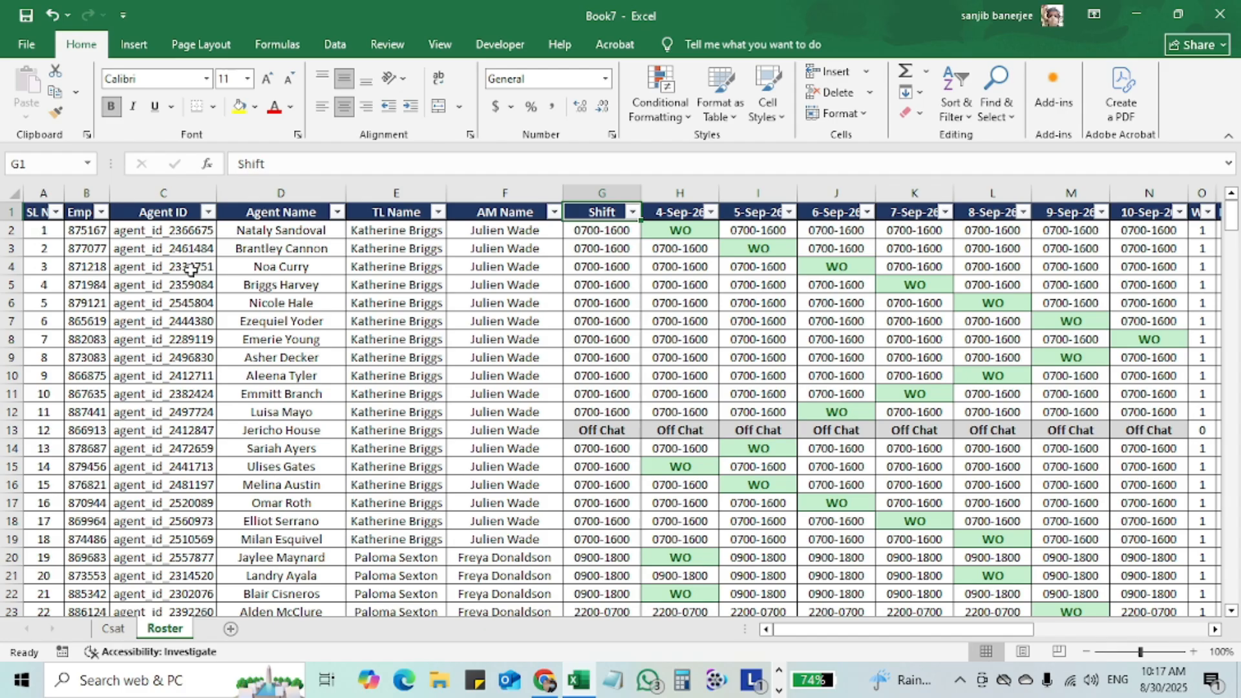
left_click(633, 213)
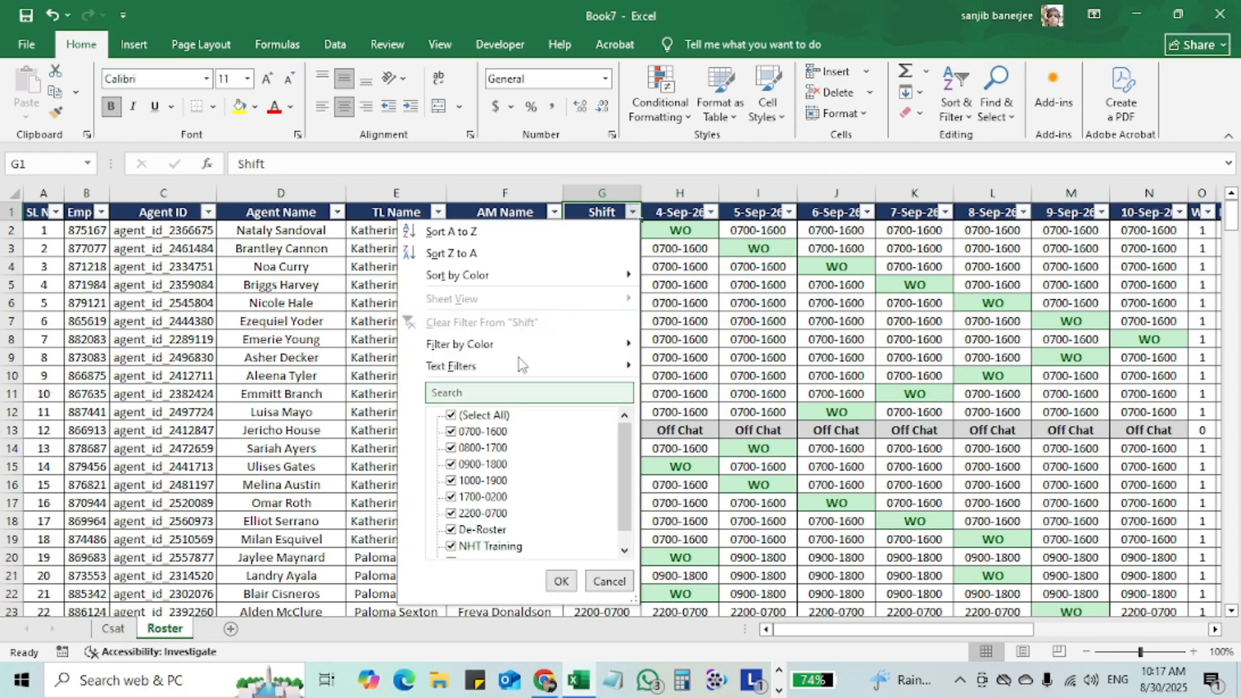
left_click(656, 310)
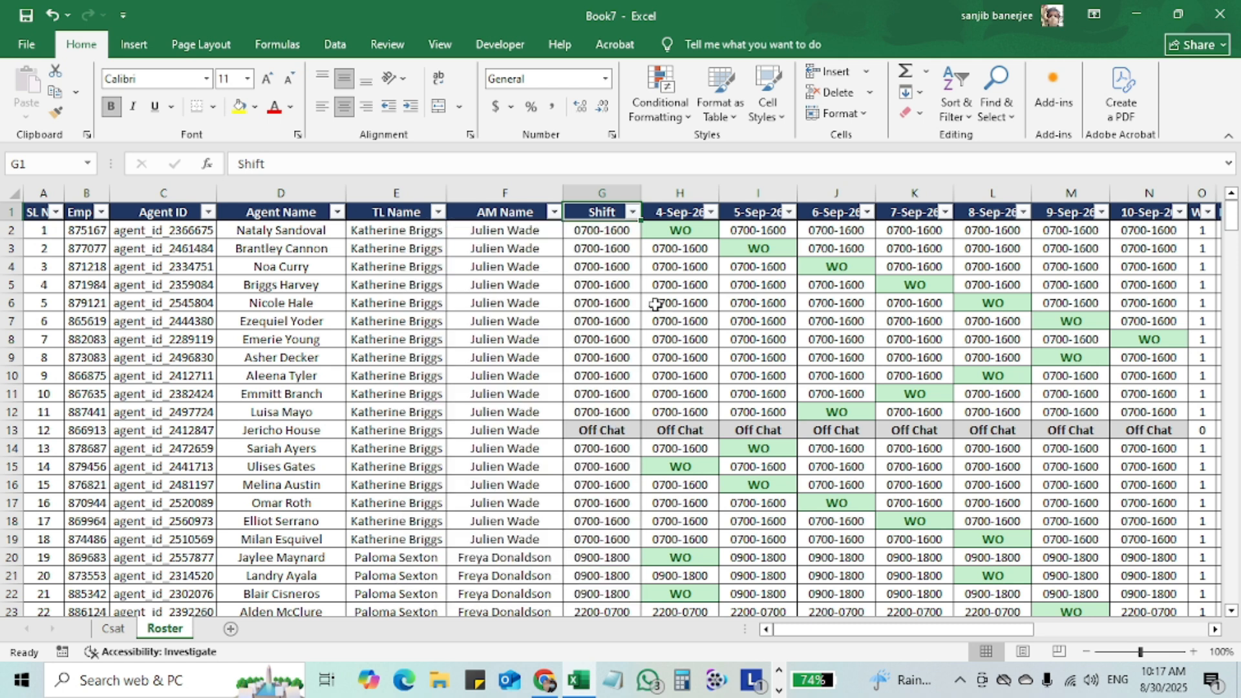
- Filter the roster's 4-Sep-26 column to show only the 0700-1600 shift
left_click(710, 215)
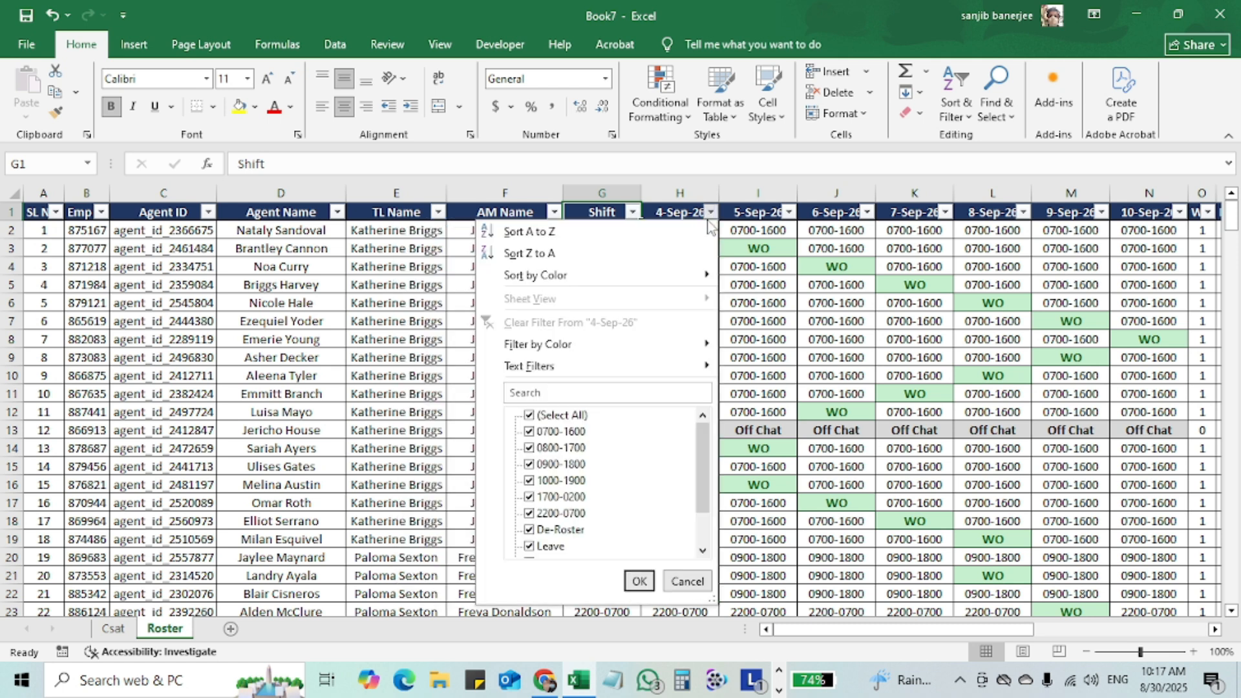
left_click(529, 416)
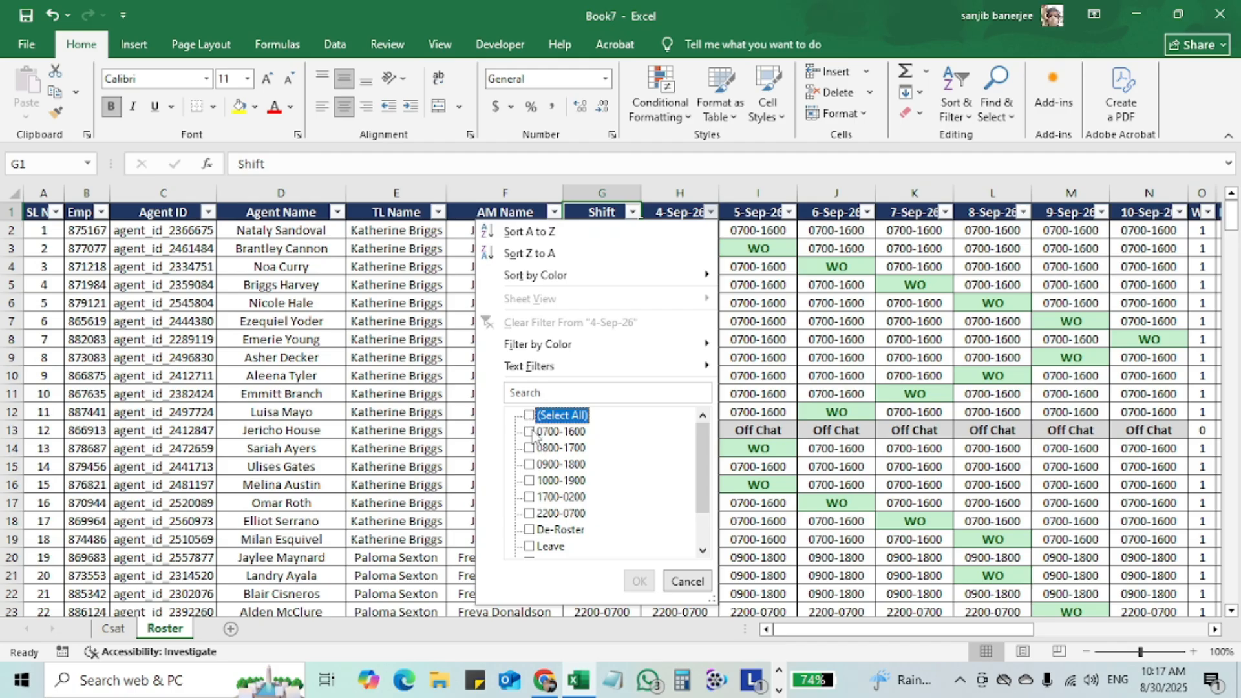
left_click(530, 432)
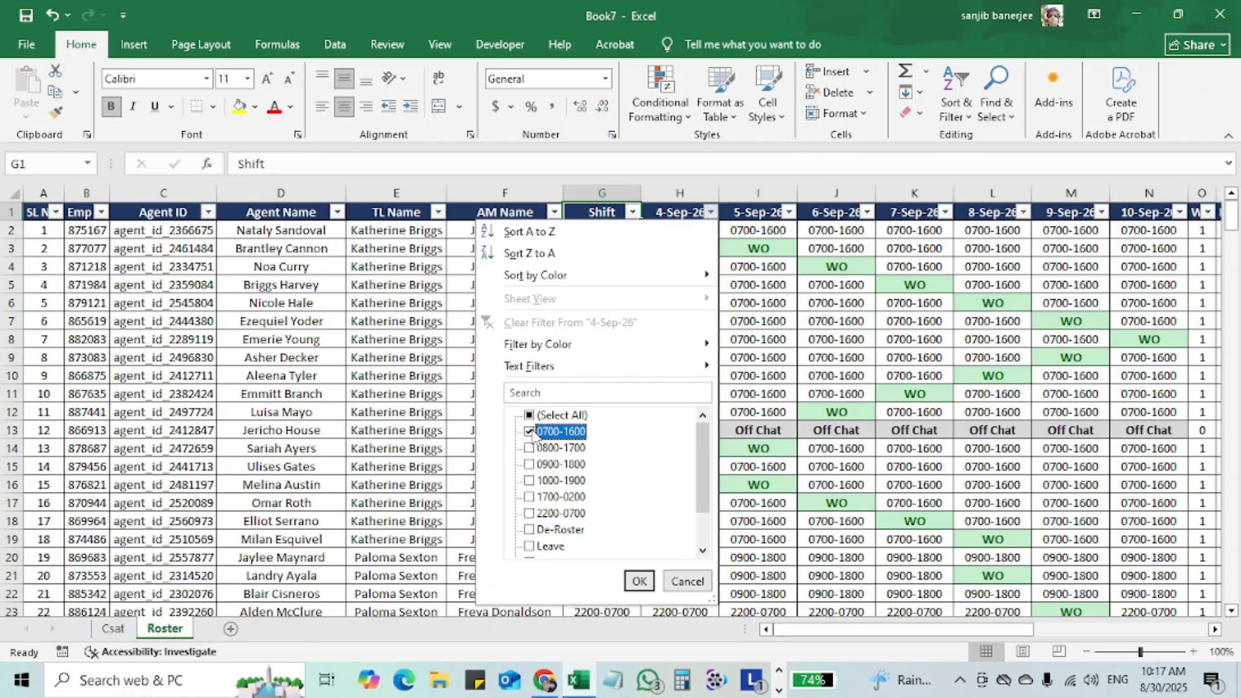
key("Return")
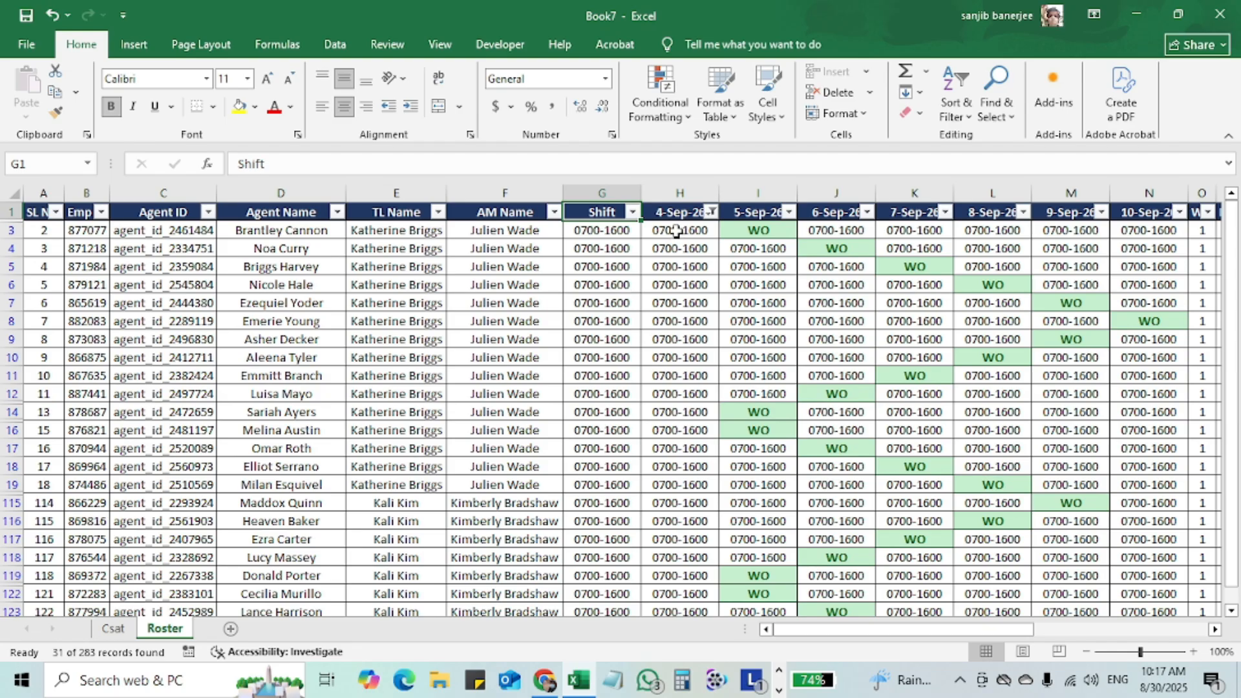
- Select all the filtered 0700-1600 entries in the 4-Sep-26 column to read their count
left_click(677, 228)
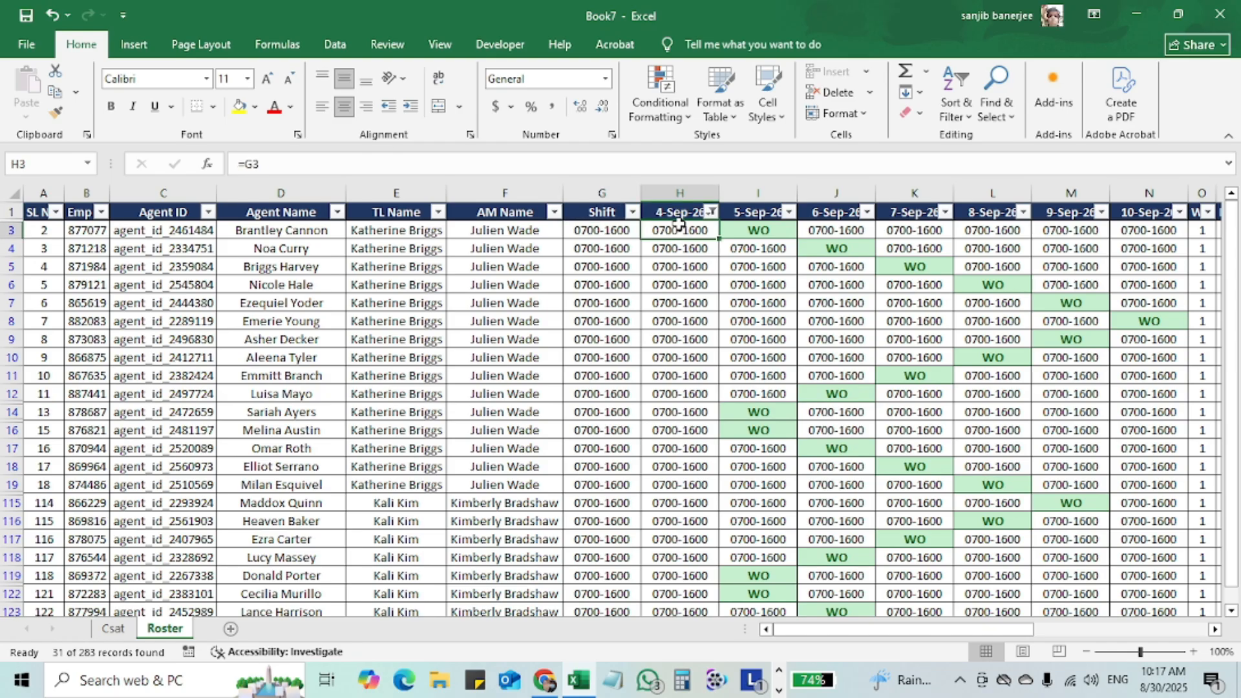
key("ctrl+shift+Down")
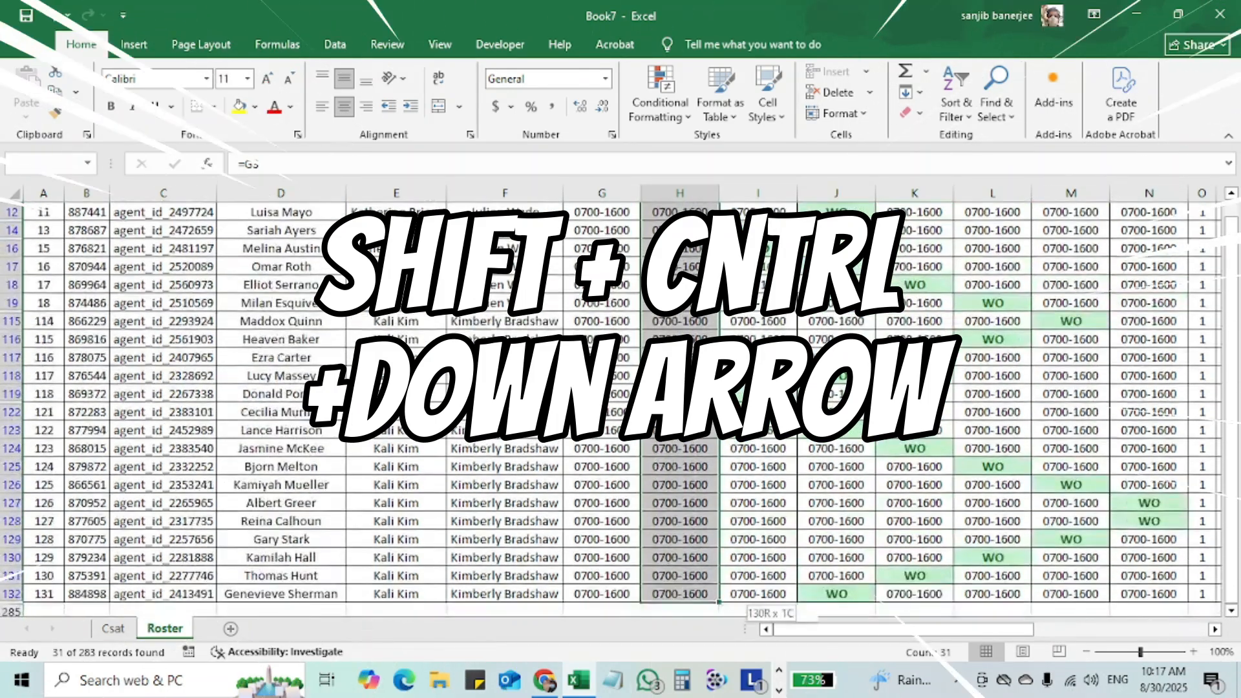
key("ctrl+shift+Down")
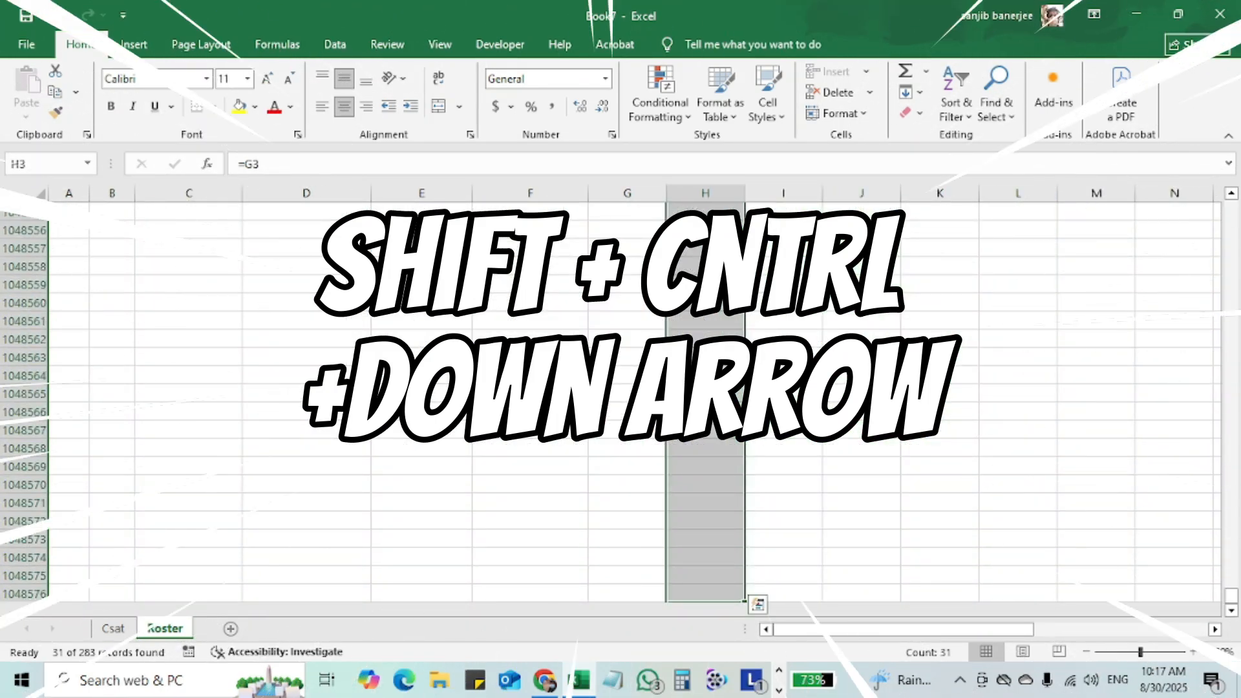
key("ctrl+shift+Up")
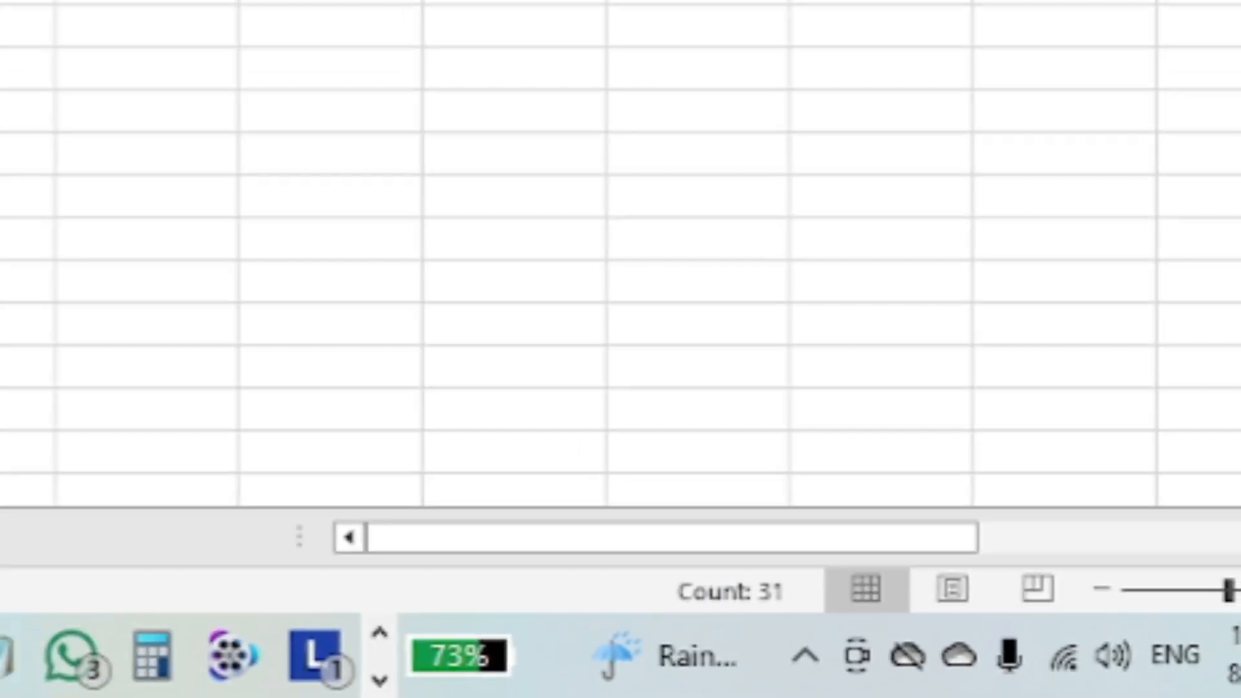
mouse_move(1238, 226)
left_mouse_down()
mouse_move(1238, 194)
mouse_move(1237, 214)
left_mouse_up()
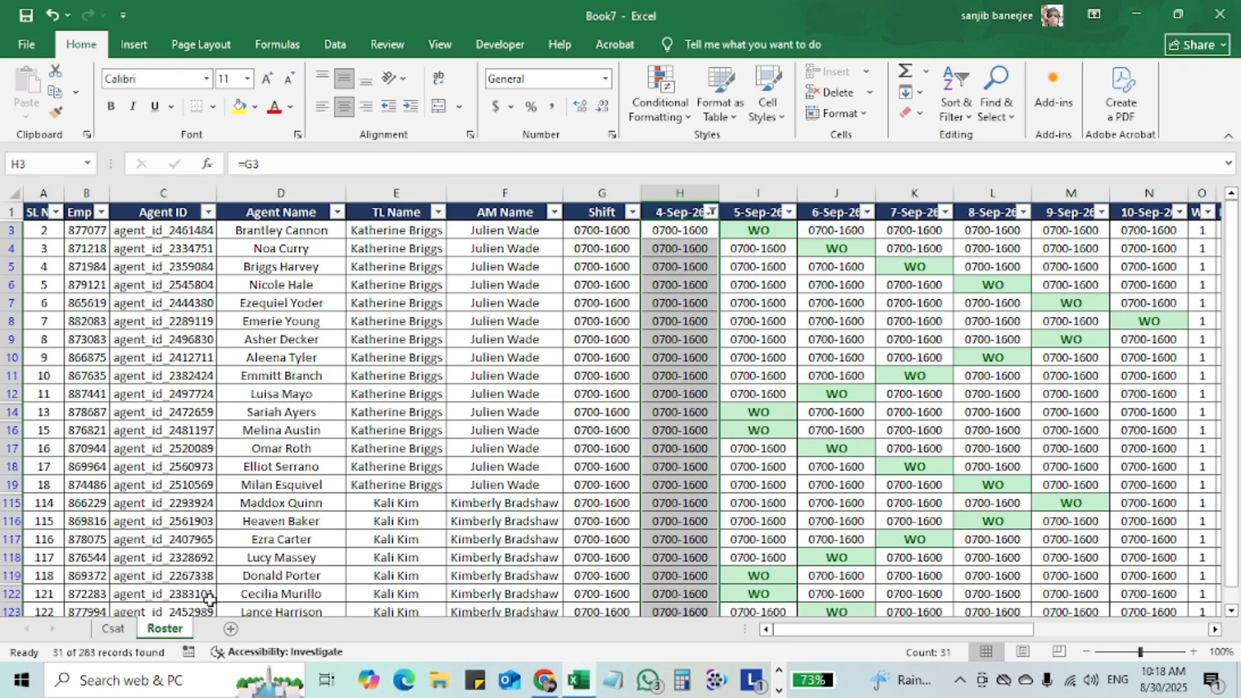
- Remove the filters from the roster's header row so all agents are listed
left_click(577, 359)
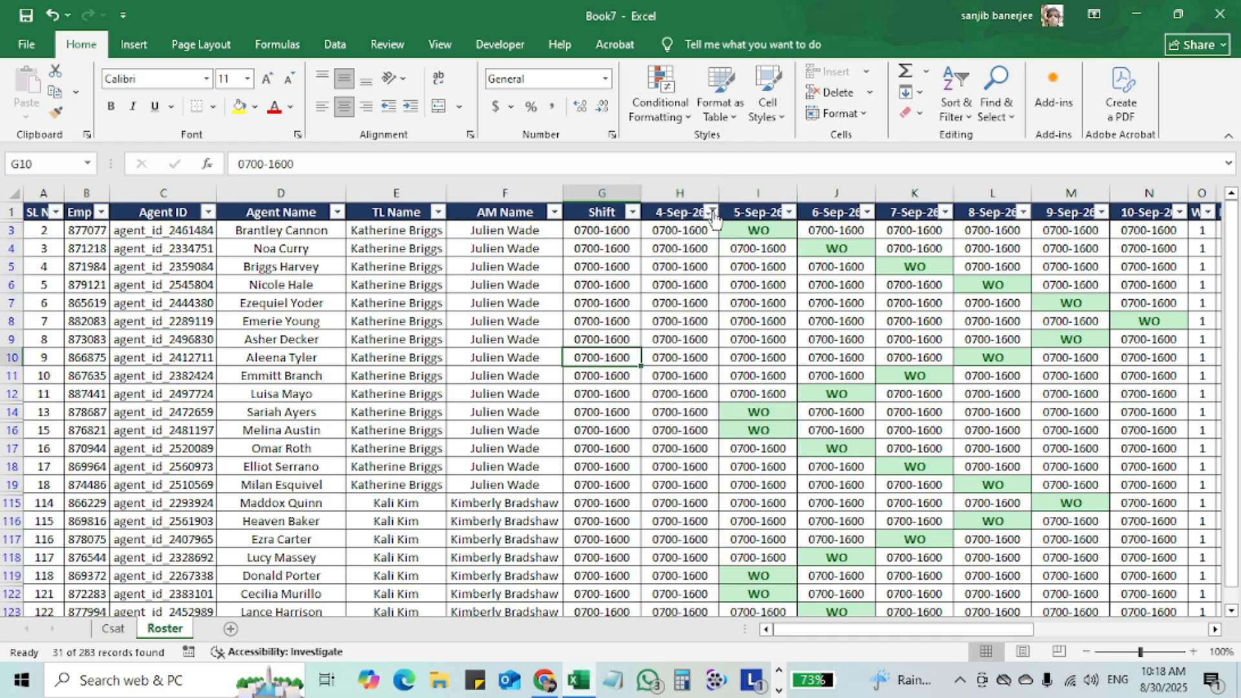
left_click(711, 212)
left_click(782, 321)
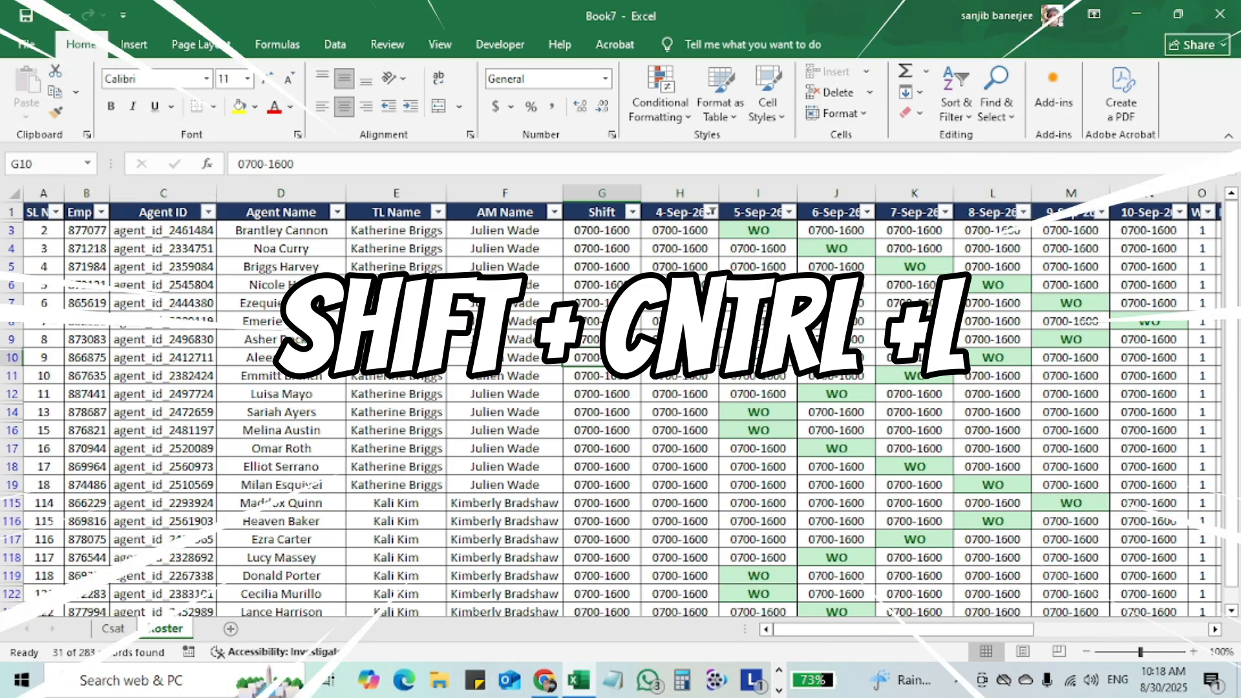
key("ctrl+shift+l")
key("ctrl+shift+l")
- Insert a PivotTable based on the roster range A1:X284, placed on a new worksheet
left_click(589, 302)
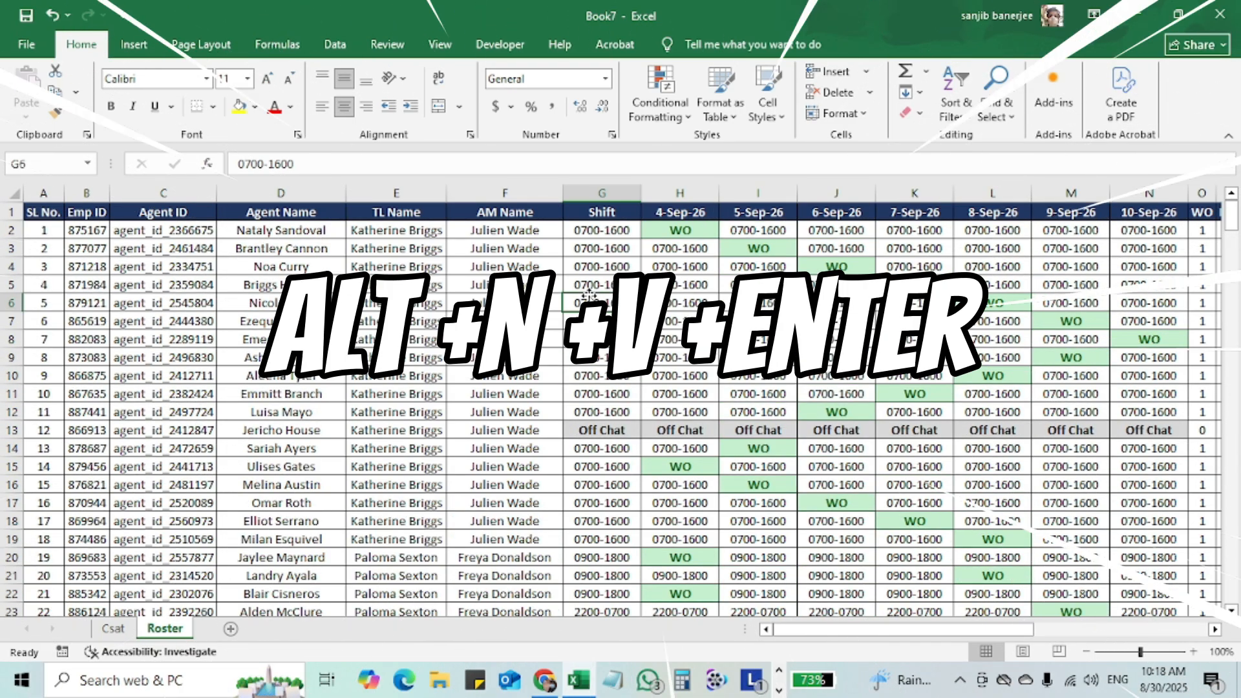
key("alt")
key("n")
key("v")
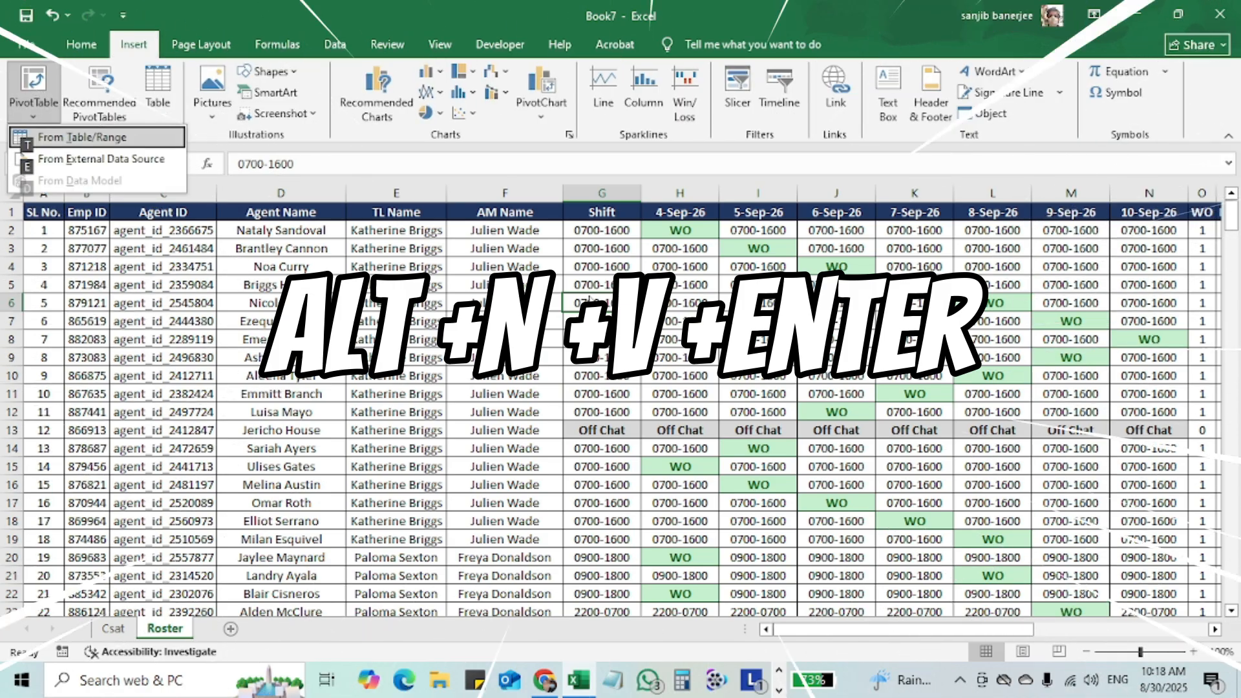
key("Return")
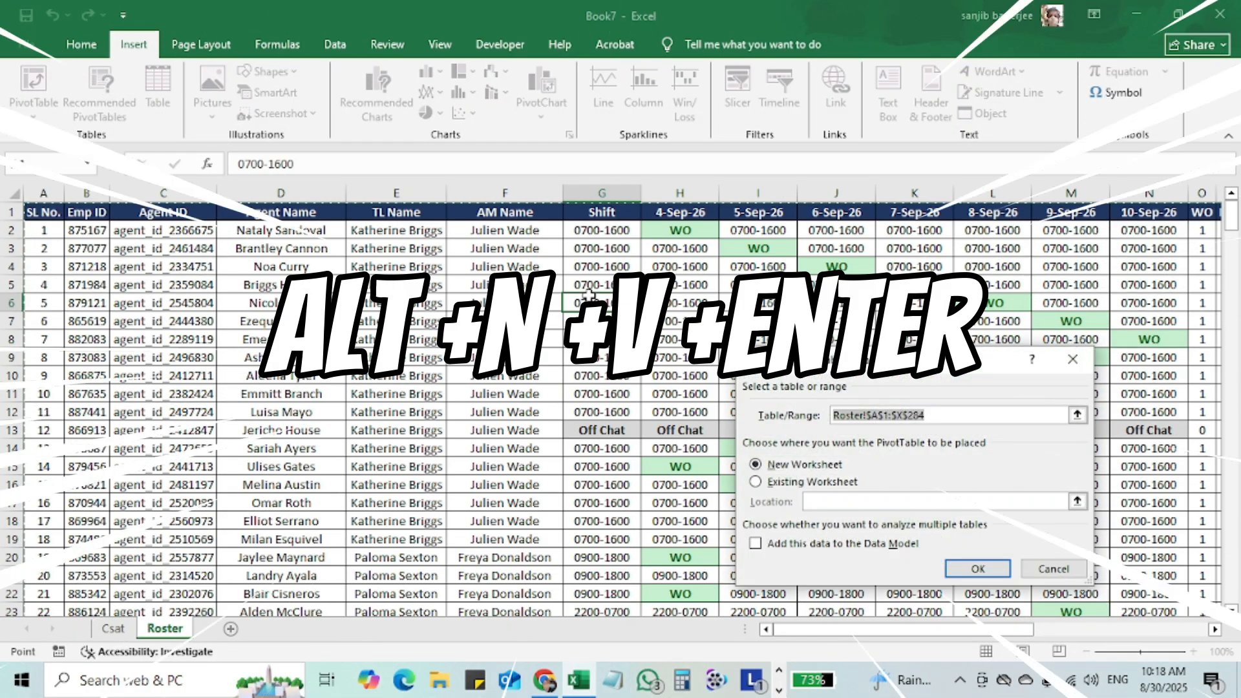
left_click(756, 483)
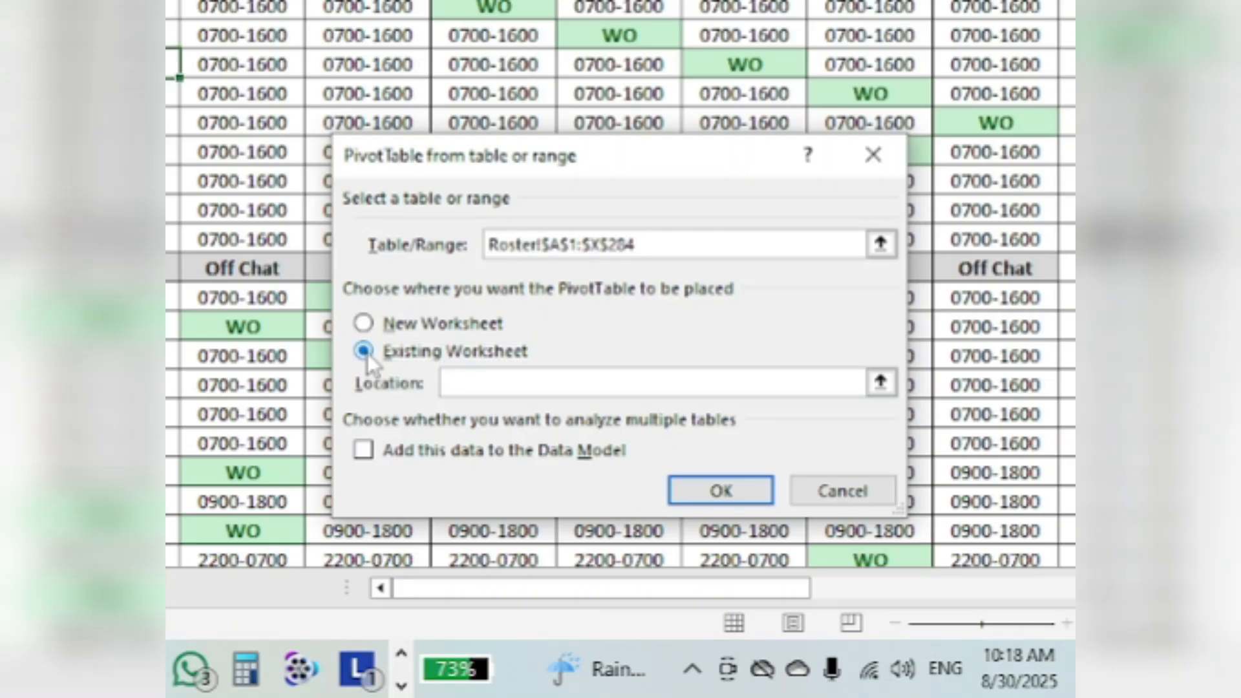
left_click(366, 329)
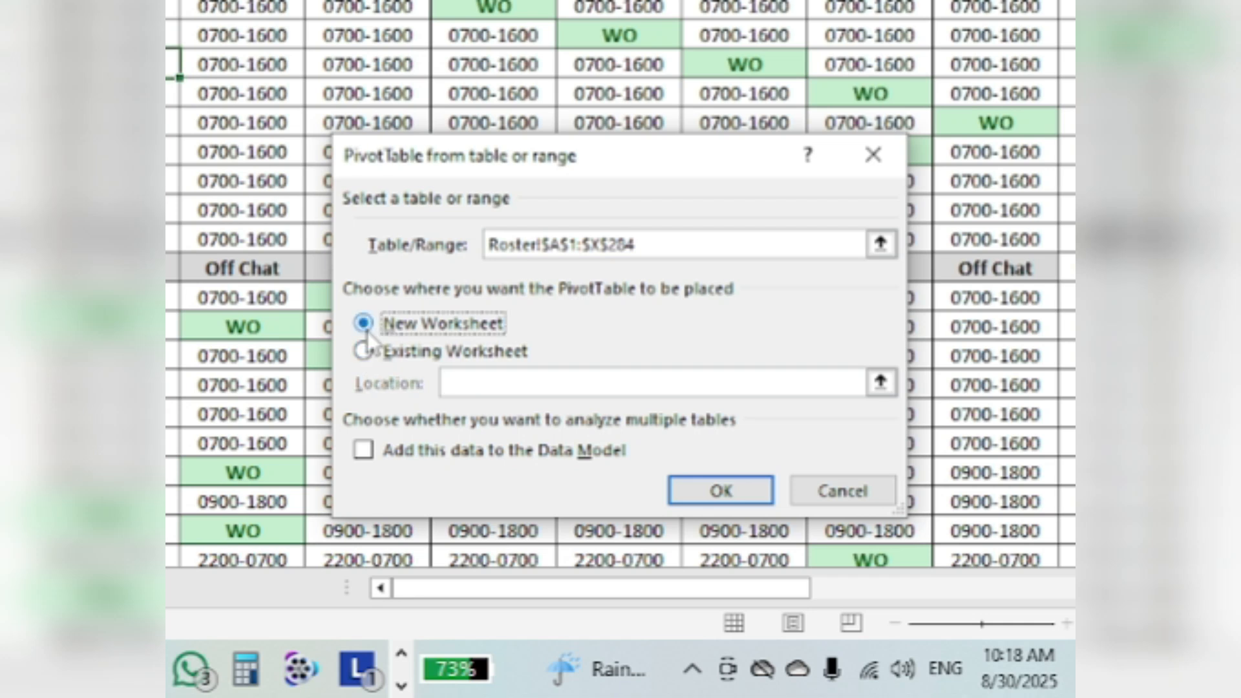
left_click(701, 489)
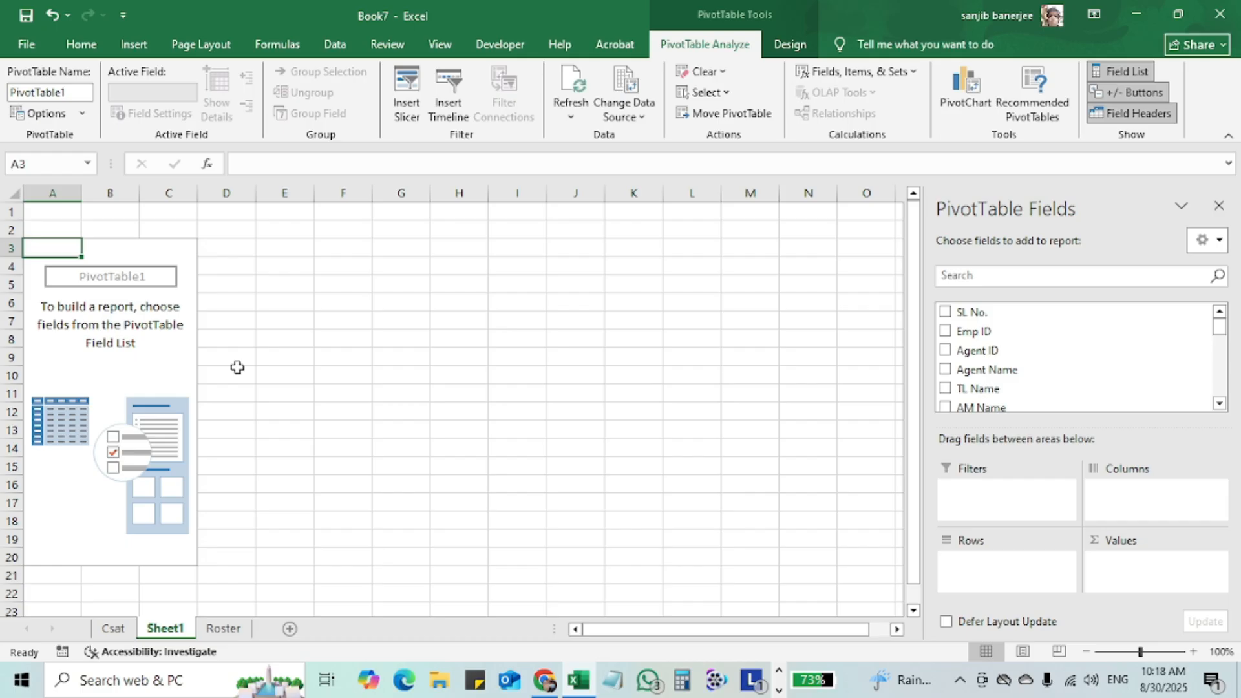
- Find the Shift field in the PivotTable field list and add it to the Rows area
left_click(975, 274)
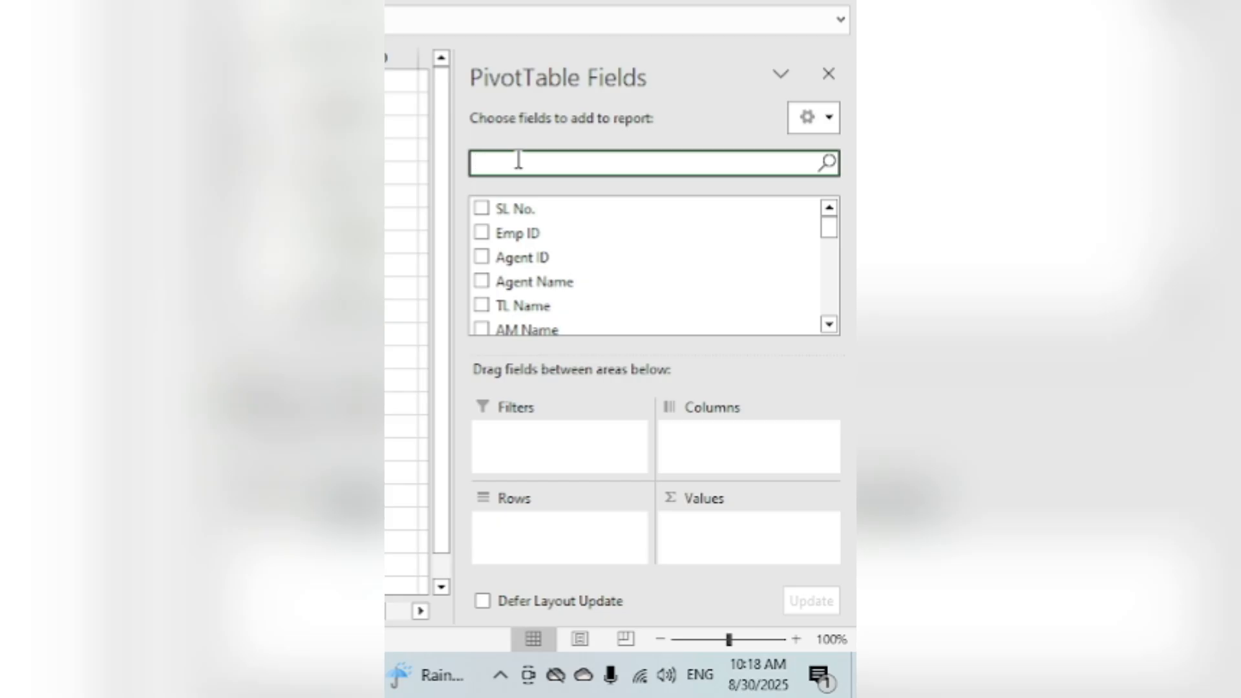
type("shi")
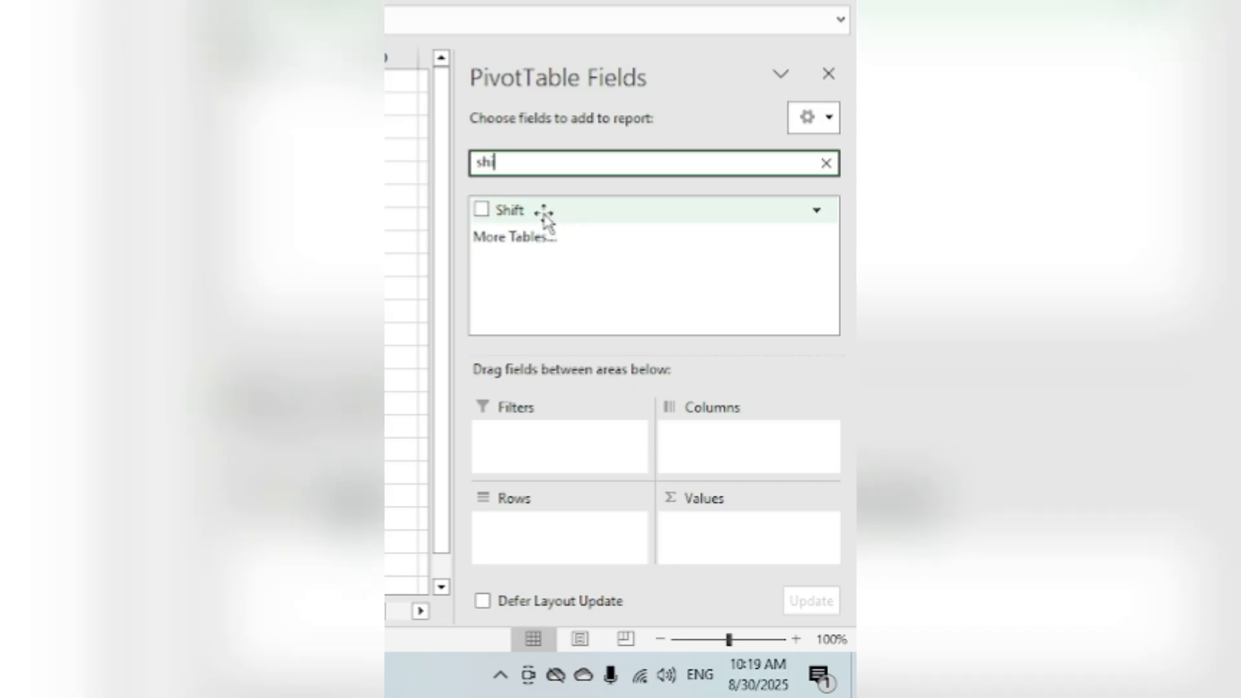
left_click_drag(543, 220, 546, 533)
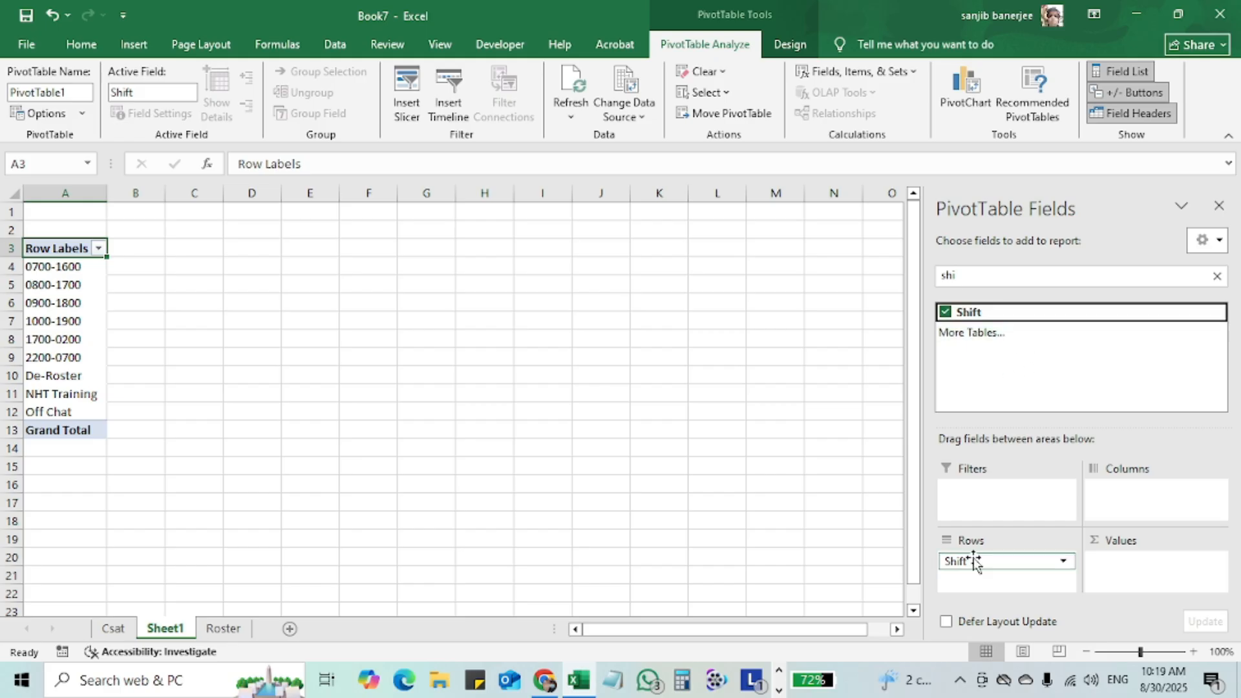
- Examine the PivotTable's shift row labels, highlighting the whole list and the timed shifts from 0700-1600 to 2200-0700
left_click(56, 268)
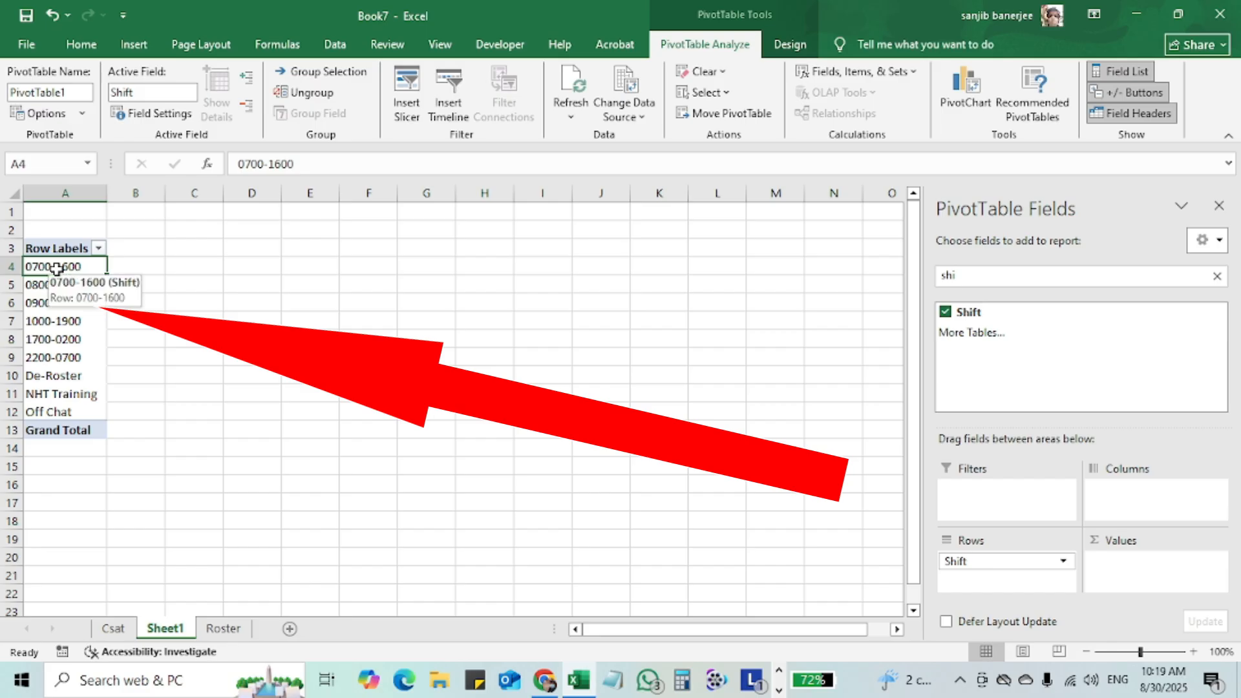
key("shift+Down")
key("shift+Down")
key("shift+Down")
key("shift+Down")
key("shift+Down")
key("shift+Down")
key("shift+Down")
key("shift+Down")
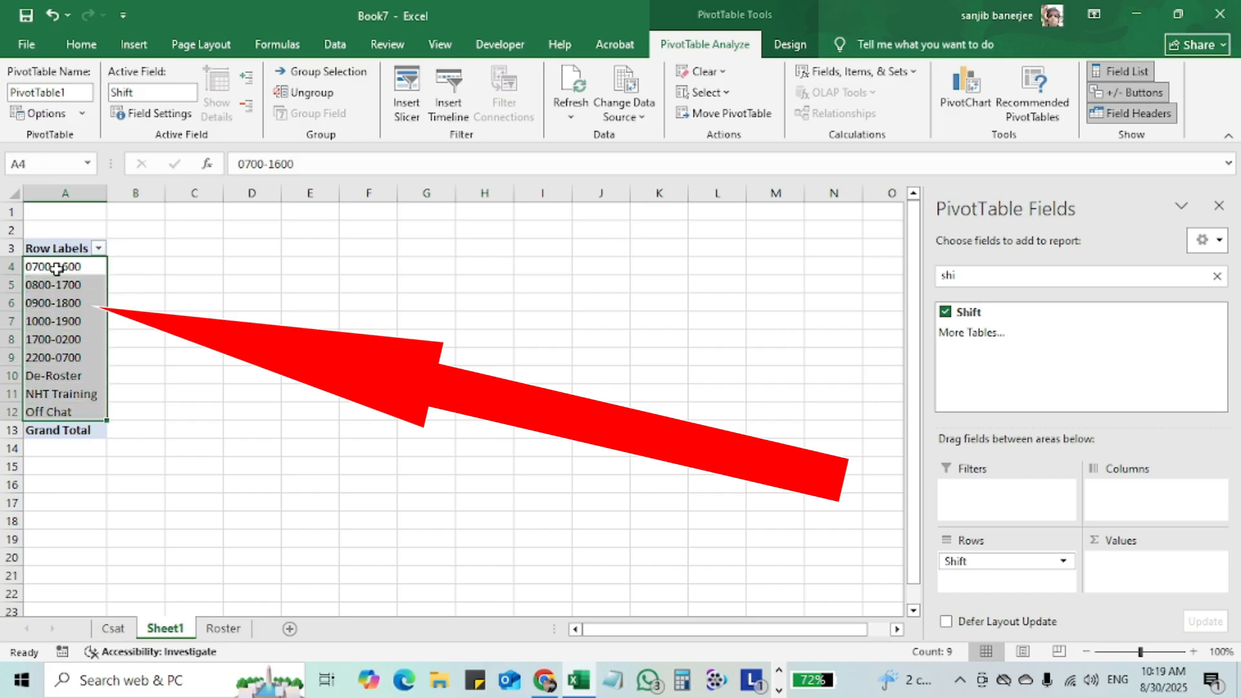
key("Up")
key("Up")
key("Down")
key("Down")
key("shift+Down")
key("shift+Down")
key("shift+Down")
key("shift+Down")
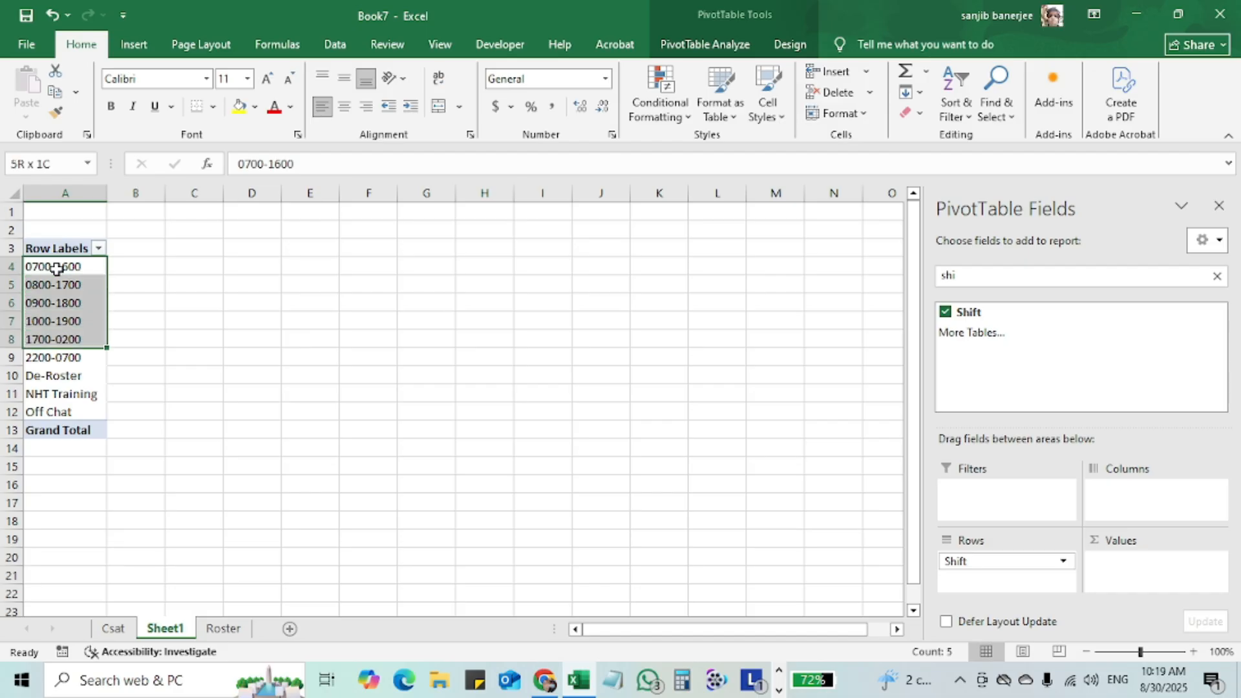
key("shift+Down")
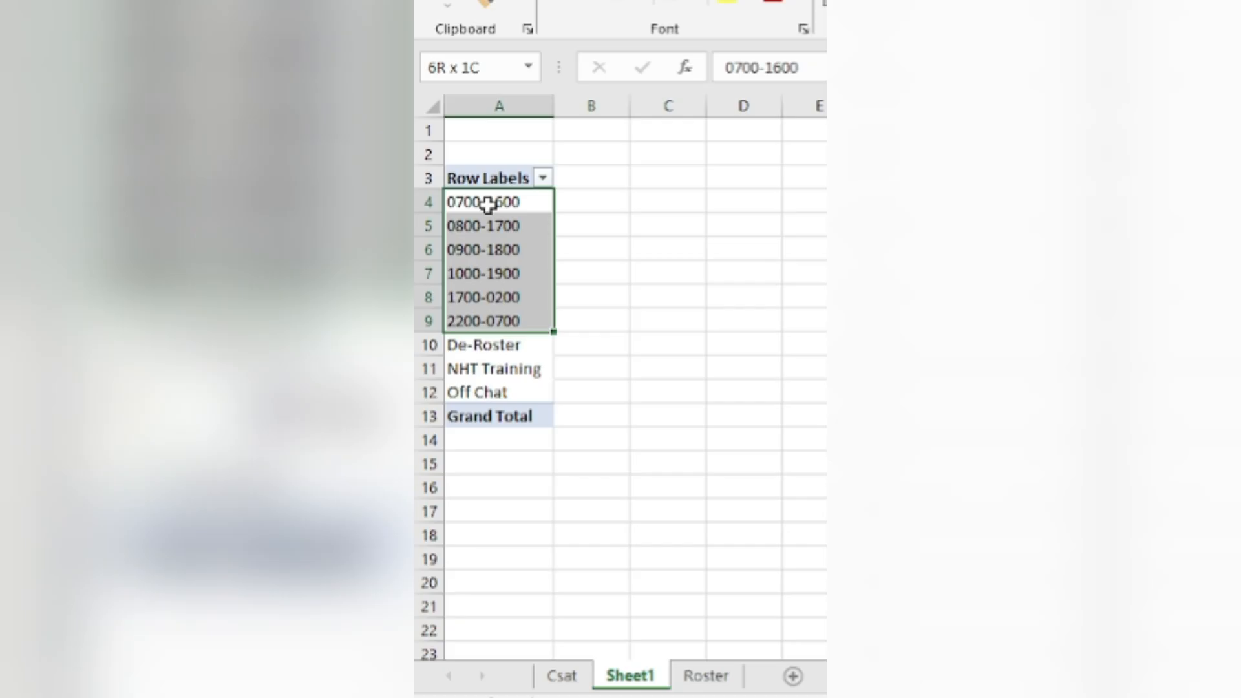
- Go through the row labels to compare the timed shifts with De-Roster, NHT Training and Off Chat
key("Down")
key("Down")
key("Down")
key("Down")
key("Down")
key("Down")
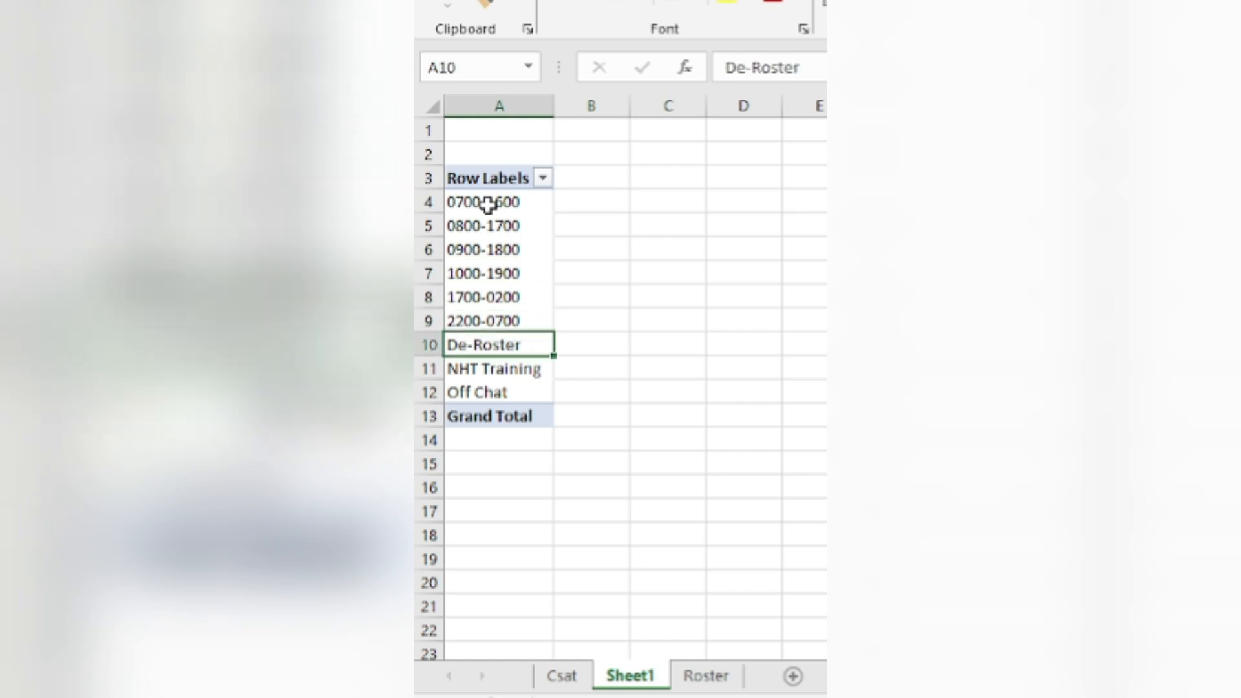
key("Down")
key("Down")
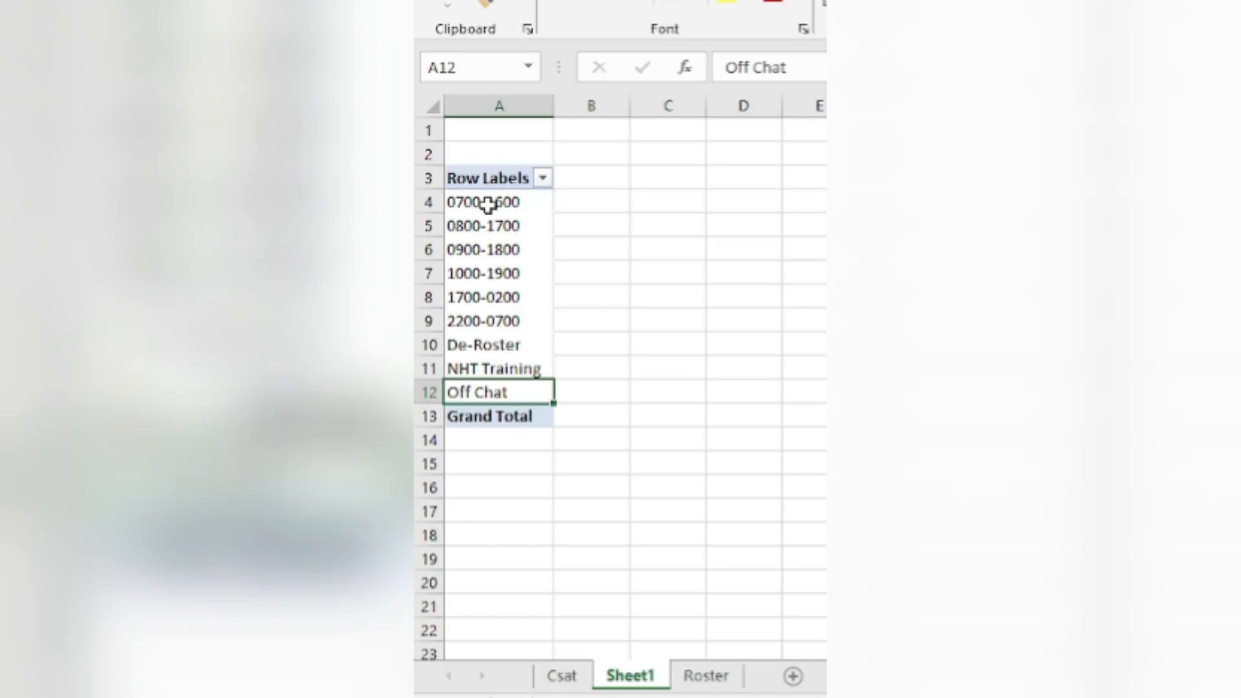
key("Up")
key("Up")
key("Up")
key("Up")
key("Up")
key("Up")
key("Up")
key("Up")
key("Up")
key("Down")
key("Down")
key("Down")
key("Down")
key("Down")
key("Down")
key("Down")
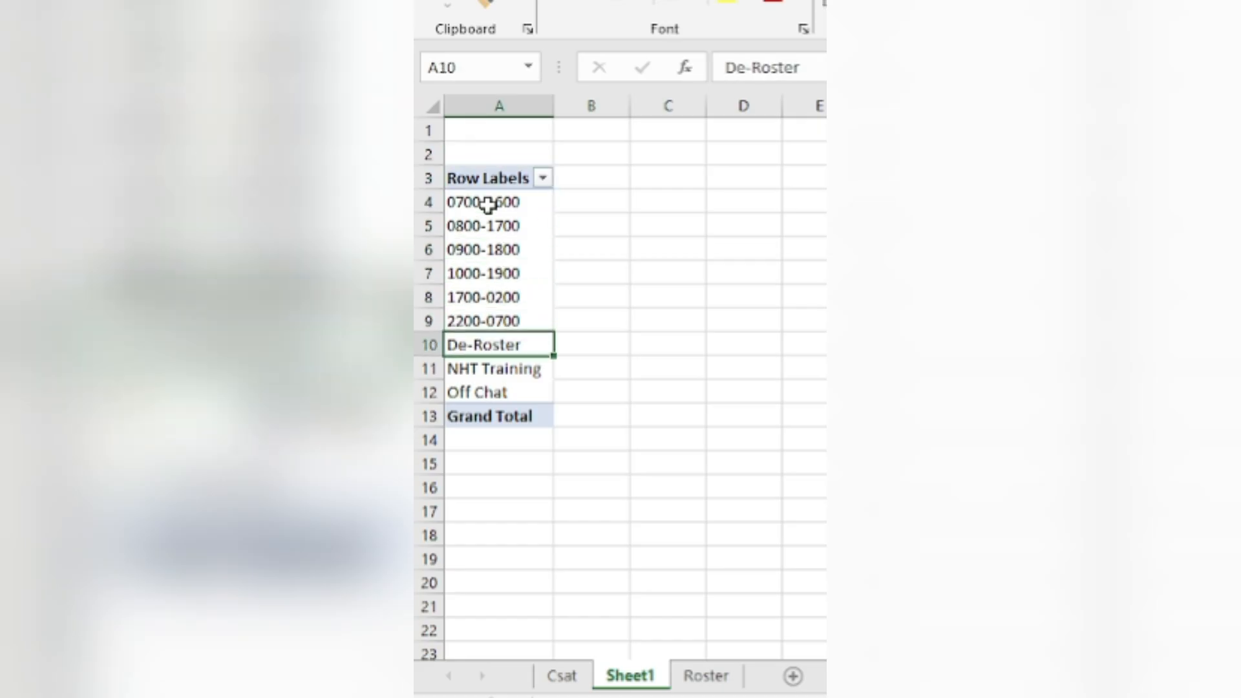
key("Down")
key("Down")
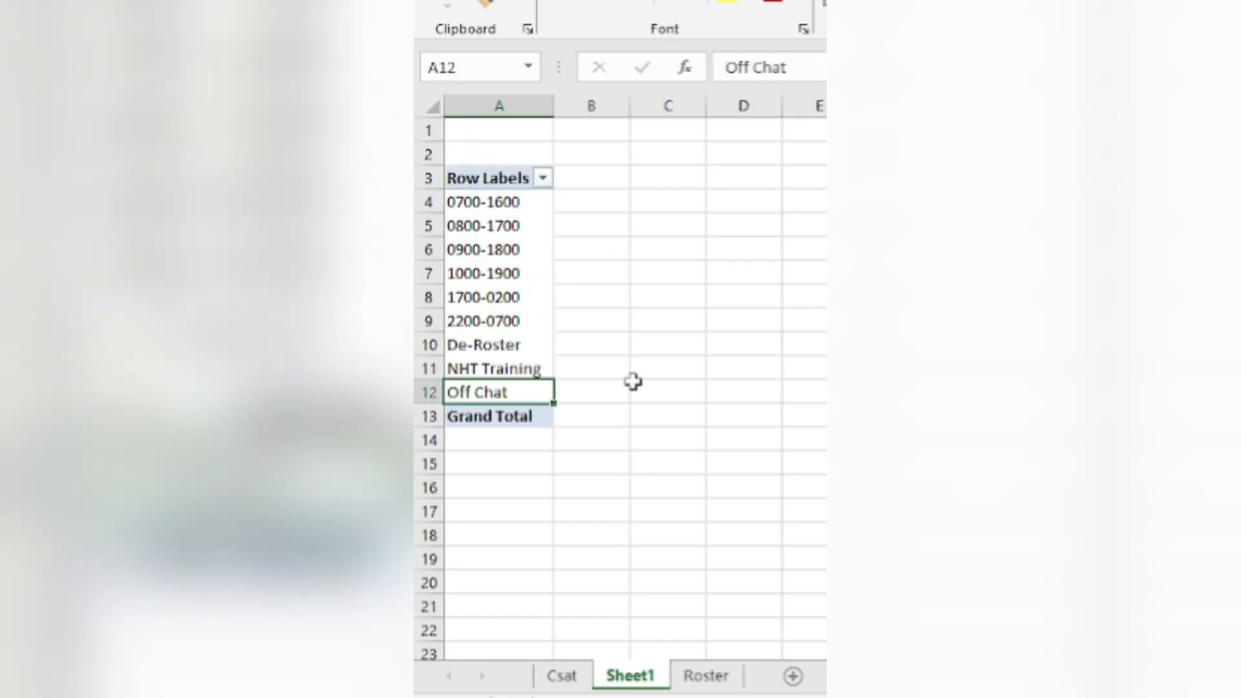
- Filter Off Chat out of the PivotTable's row labels on Sheet1
left_click(708, 676)
left_click(585, 679)
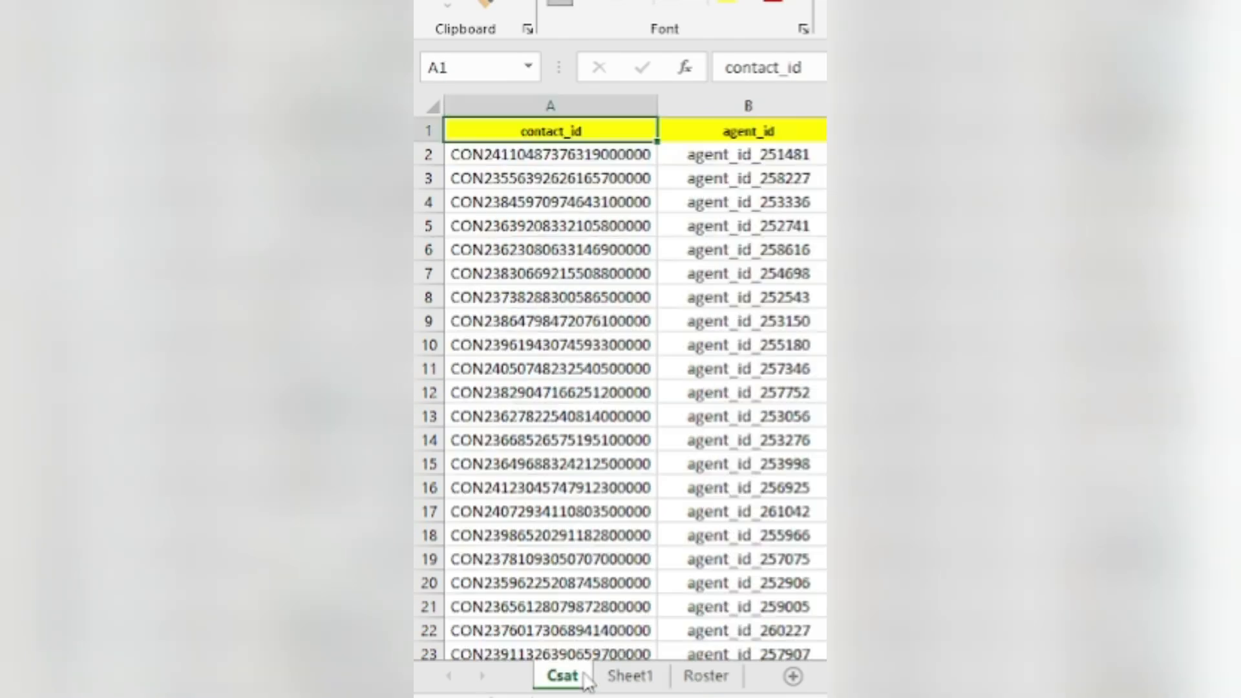
left_click(605, 676)
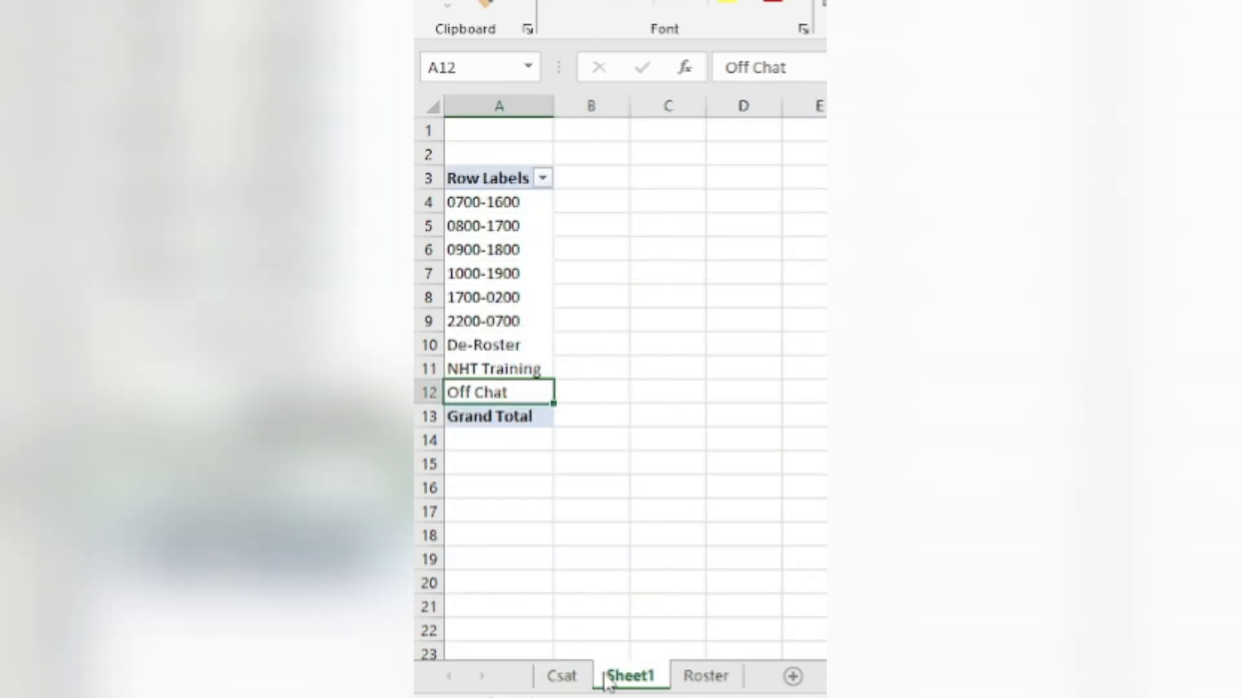
left_click(543, 180)
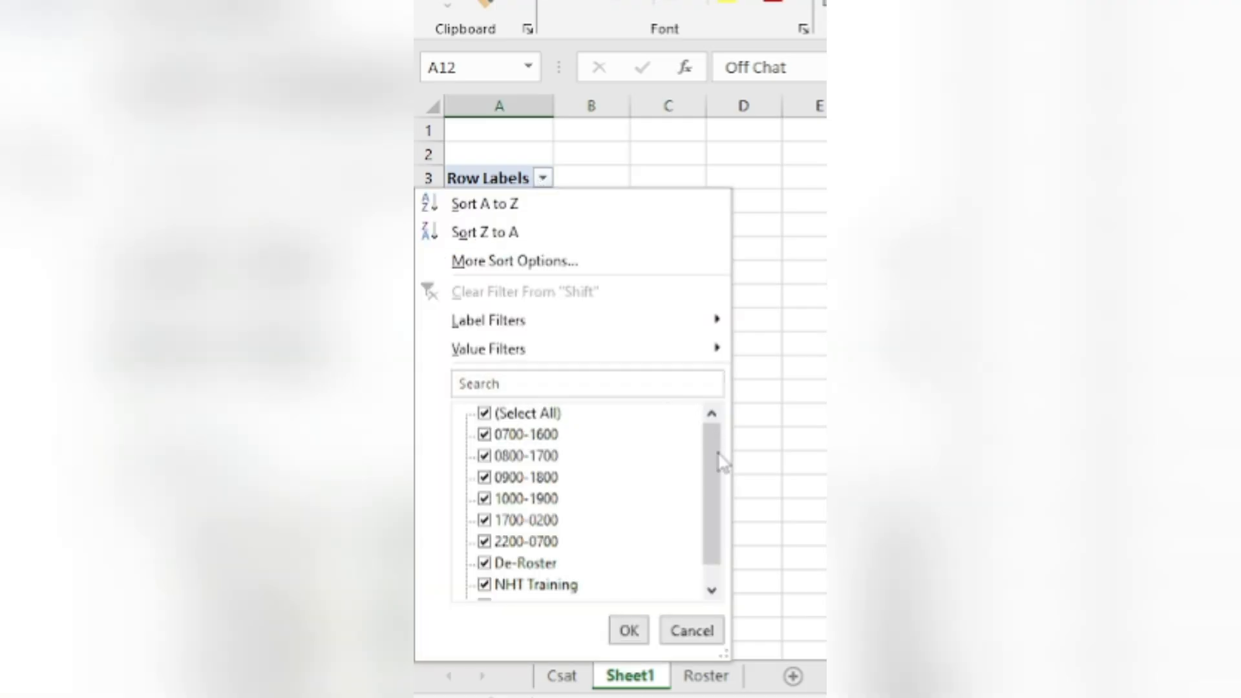
left_click_drag(718, 460, 704, 560)
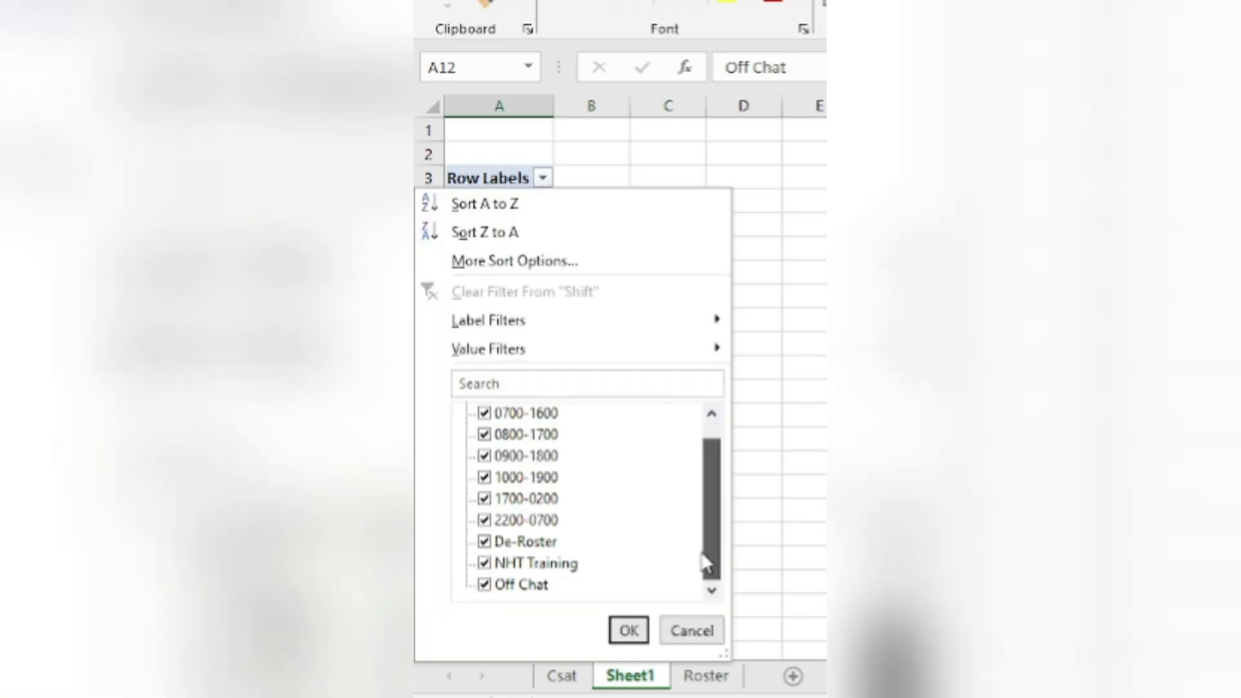
left_click(492, 584)
left_click(628, 631)
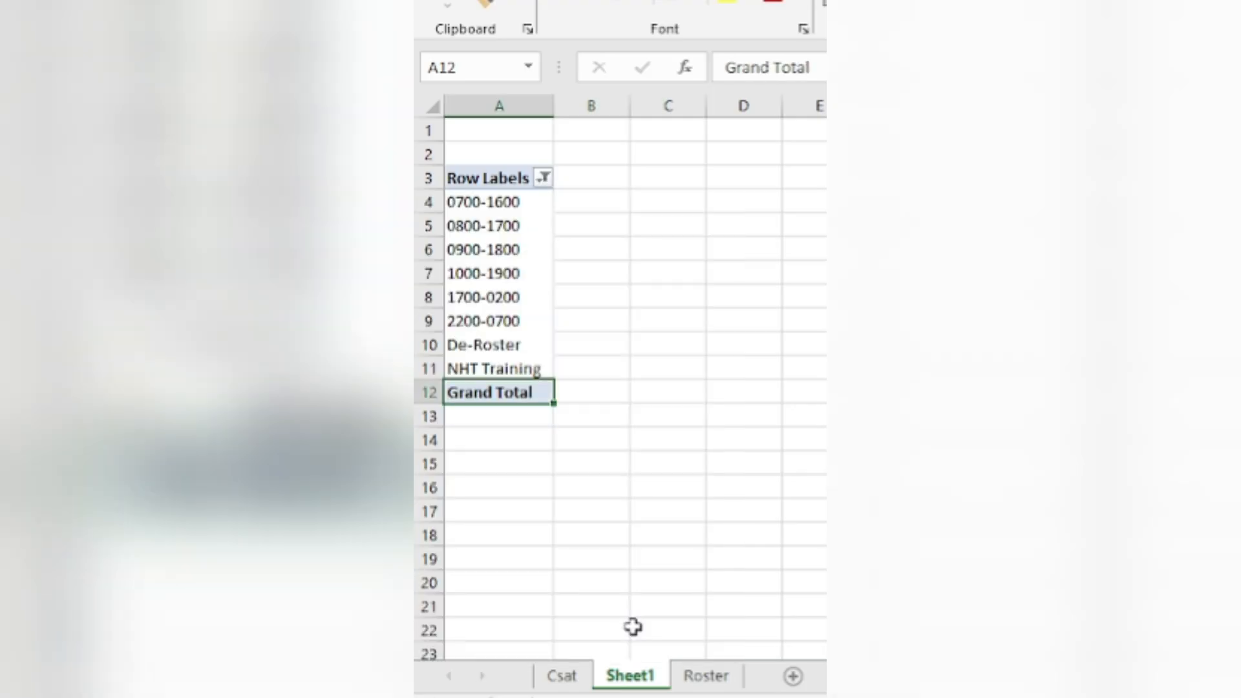
- Look over the header row and first records on the Roster sheet, and return to the PivotTable on Sheet1
left_click(512, 201)
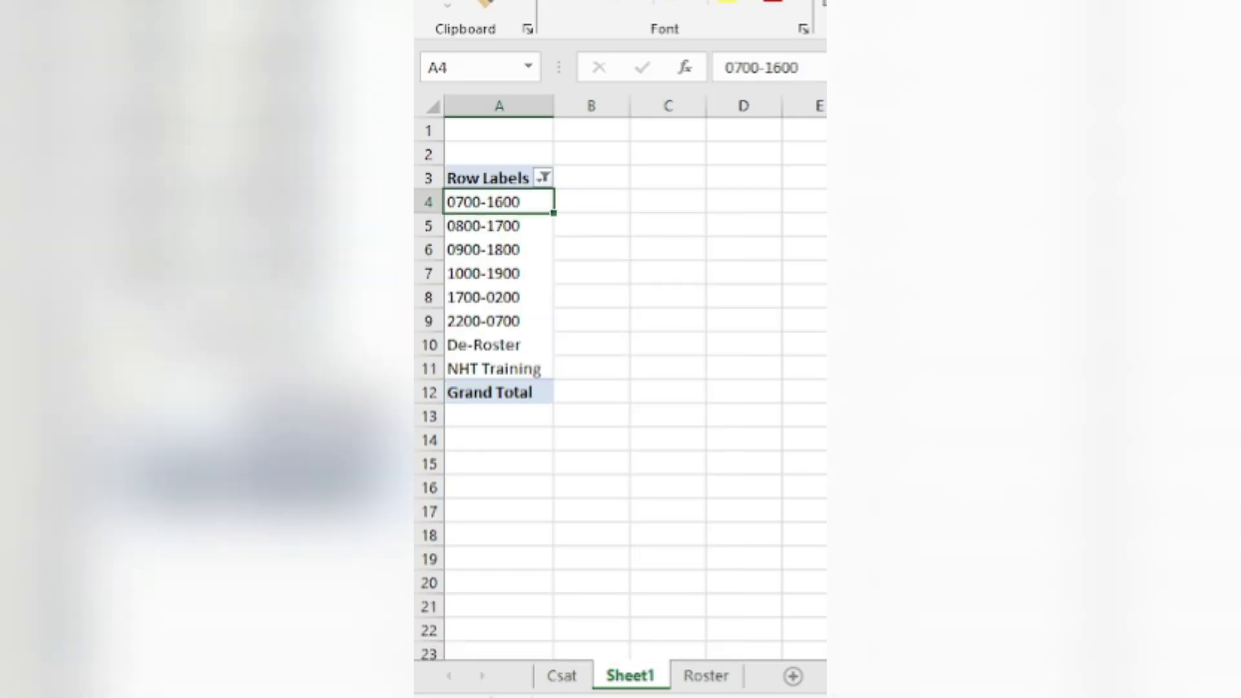
left_click(711, 676)
key("Up")
key("Up")
key("Up")
key("Up")
key("Up")
key("Up")
key("Up")
key("Up")
key("Up")
key("Up")
key("Up")
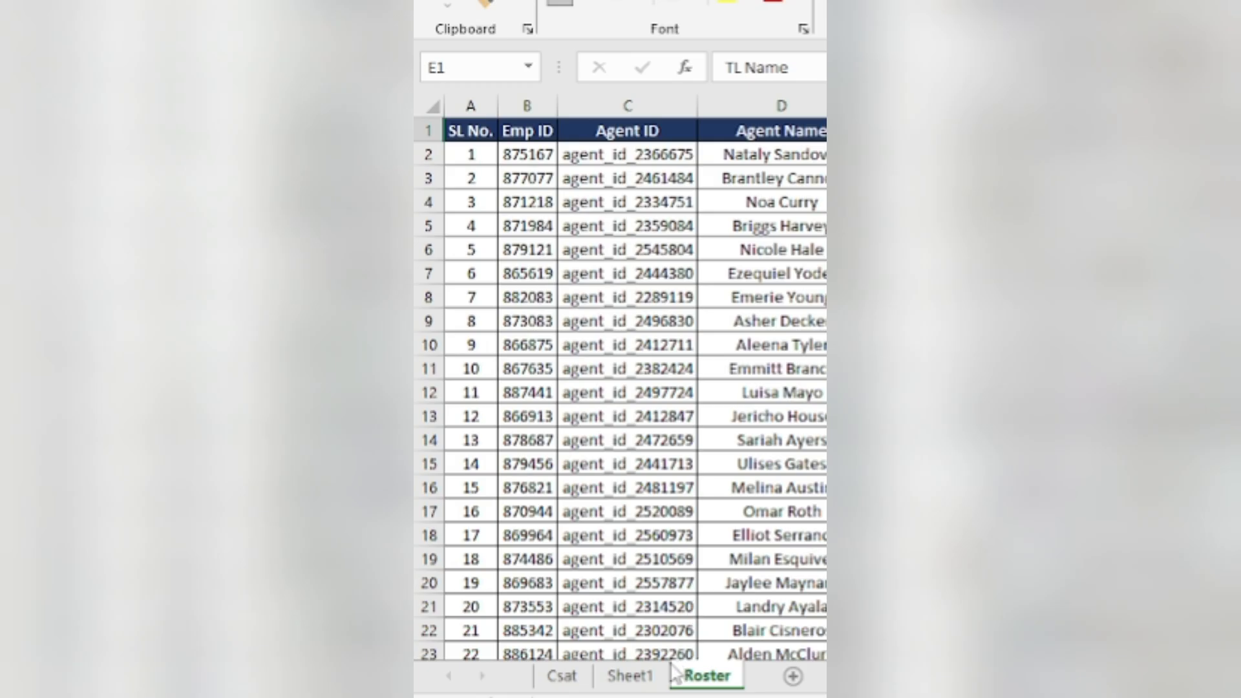
left_click(640, 675)
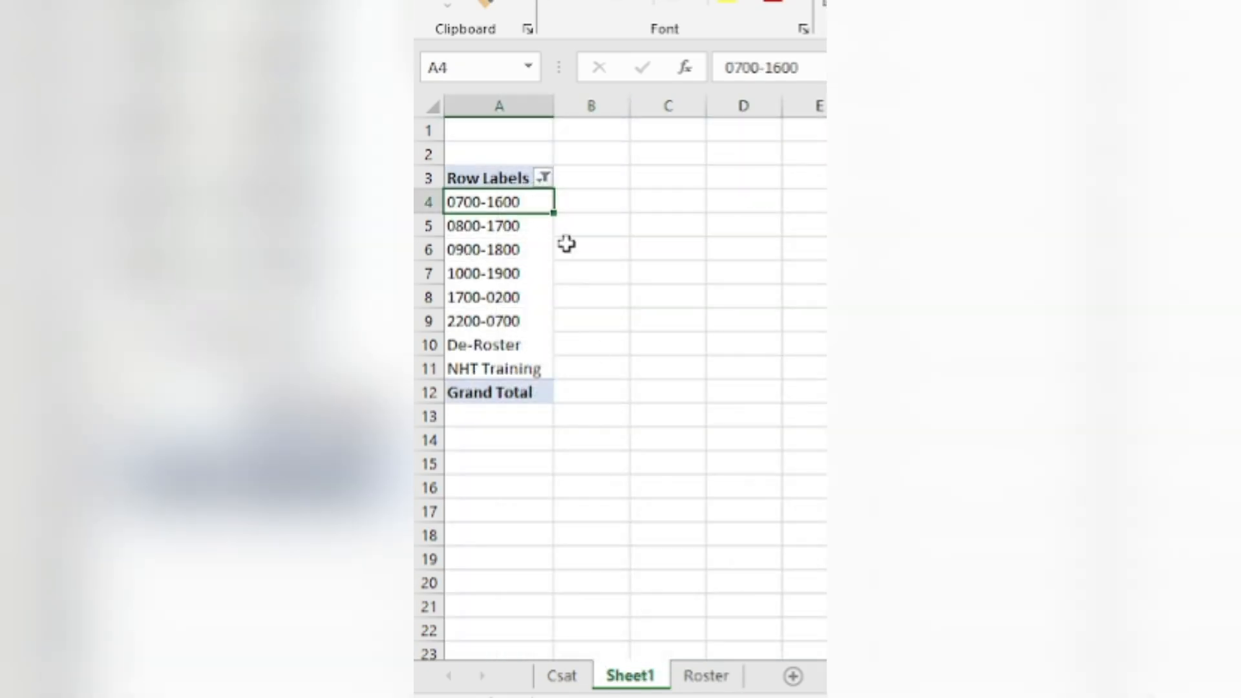
- Include Off Chat in the PivotTable's row label filter again
left_click(544, 178)
left_click_drag(711, 457, 711, 521)
left_click(486, 586)
left_click(628, 630)
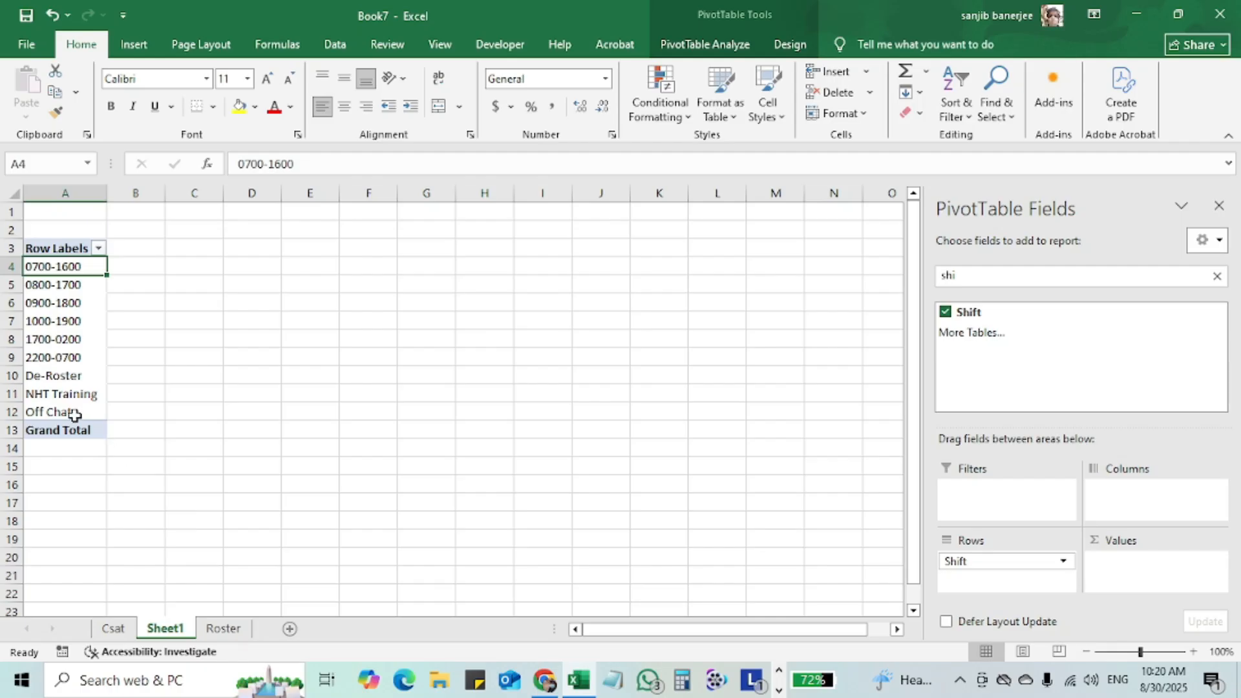
- Add Shift to the PivotTable's Values area as a count, sort the counts from largest to smallest, and select A4:B4
left_click(75, 415)
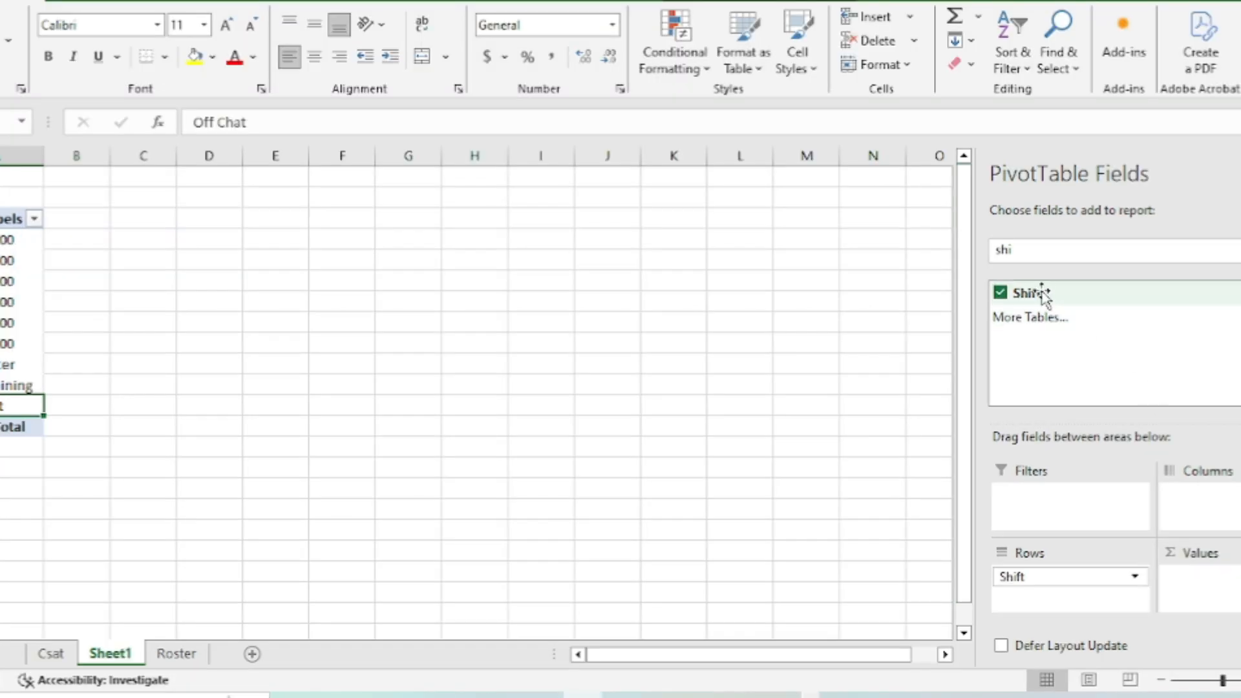
left_click_drag(1043, 295, 1199, 582)
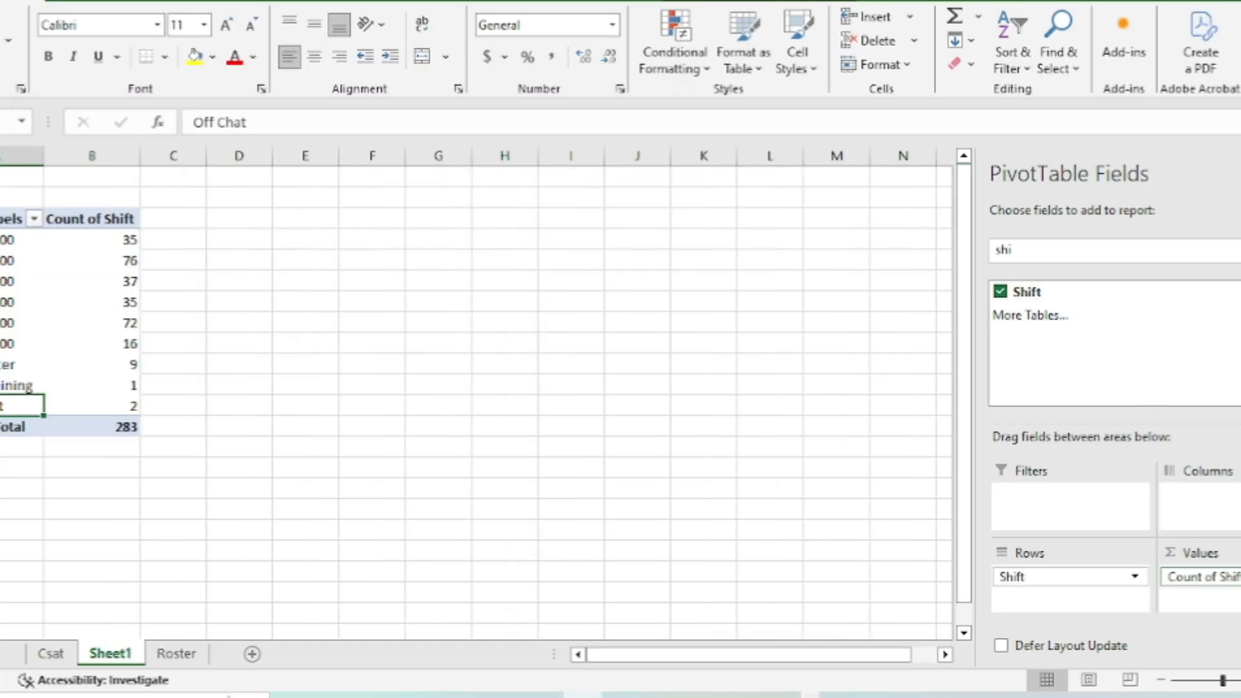
right_click(122, 241)
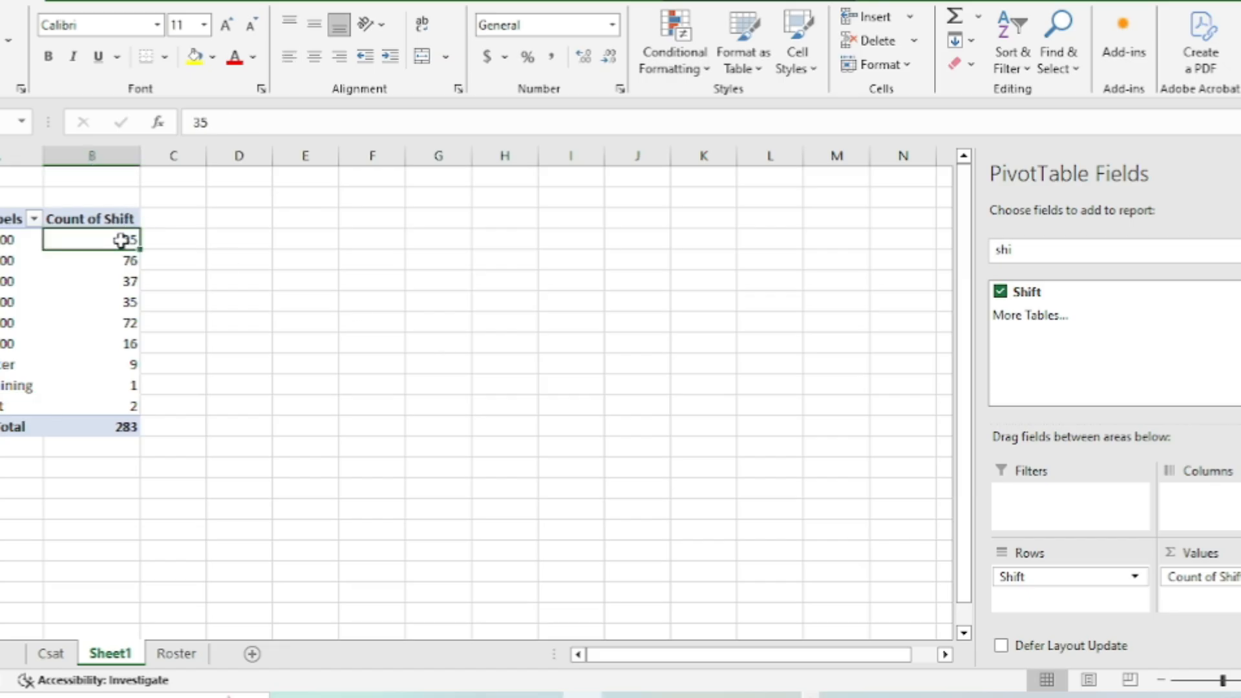
mouse_move(223, 421)
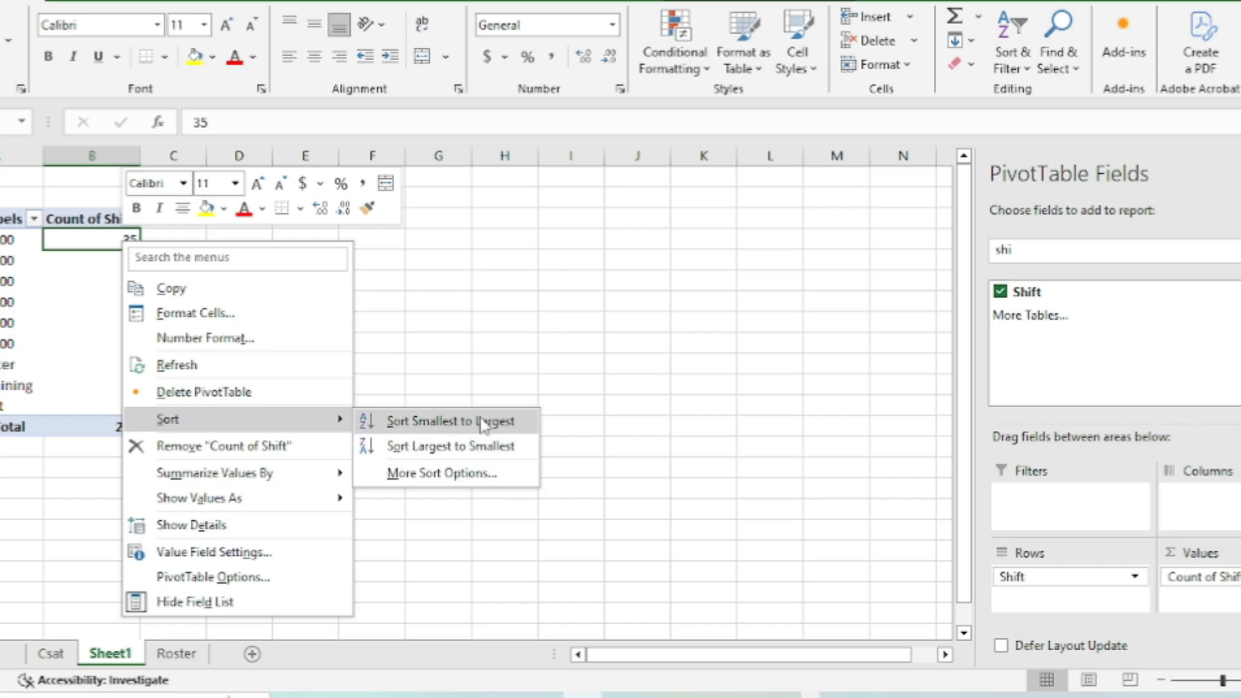
left_click(486, 447)
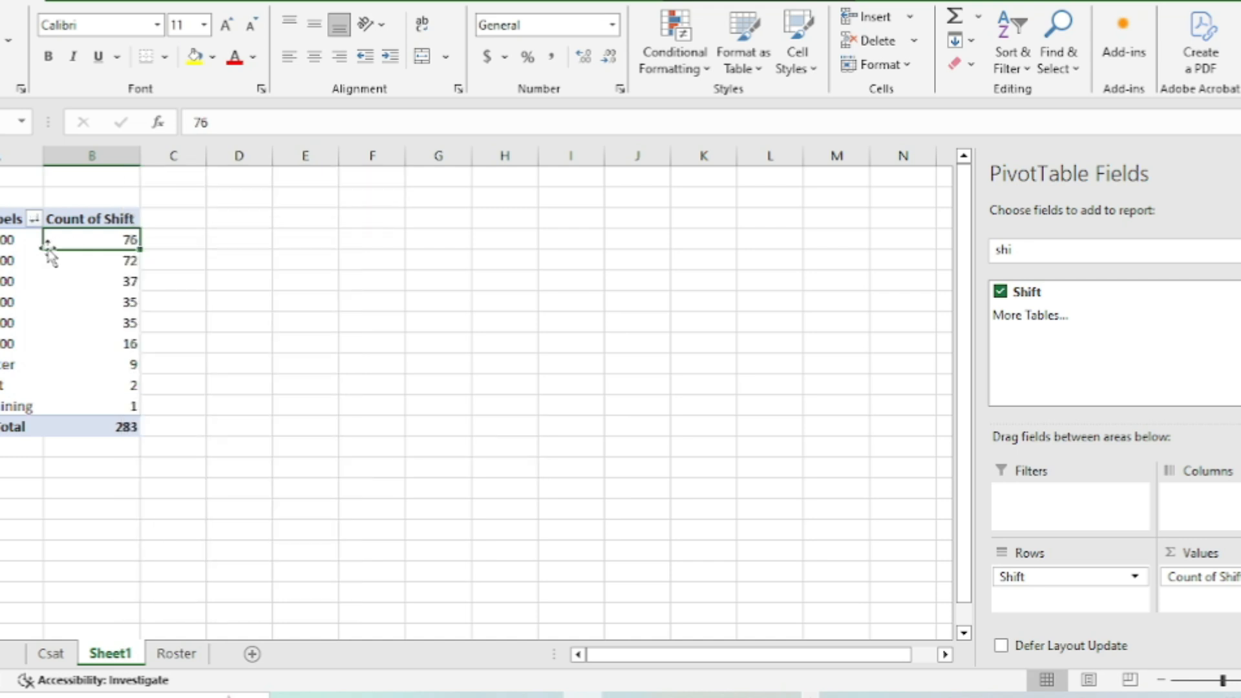
key("Left")
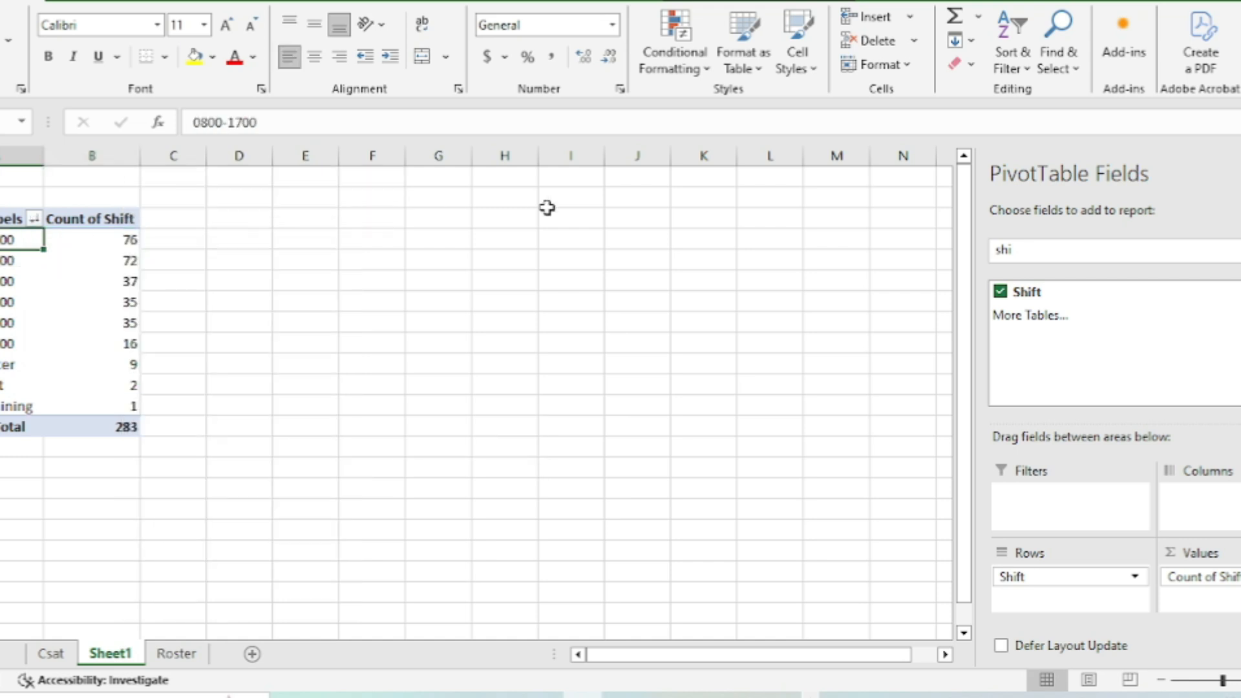
key("shift+Right")
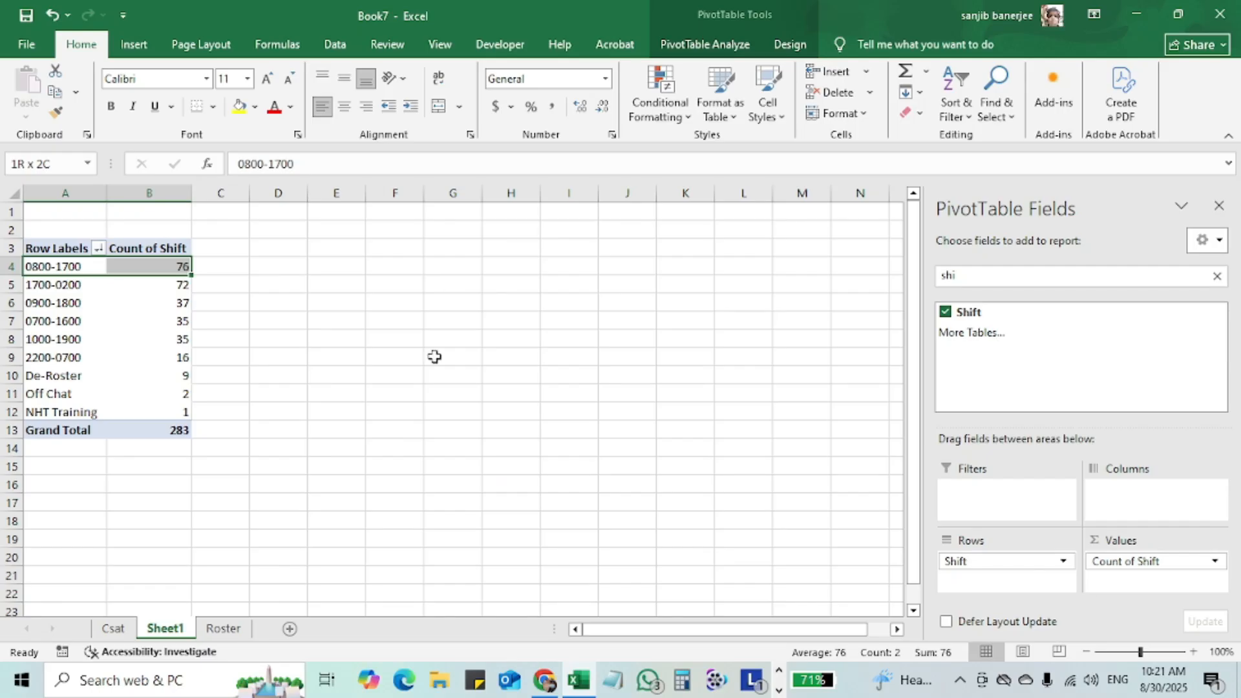
- Examine the Roster sheet's columns from the agent details through the daily shifts across to Current LOB
left_click(224, 627)
left_click(374, 433)
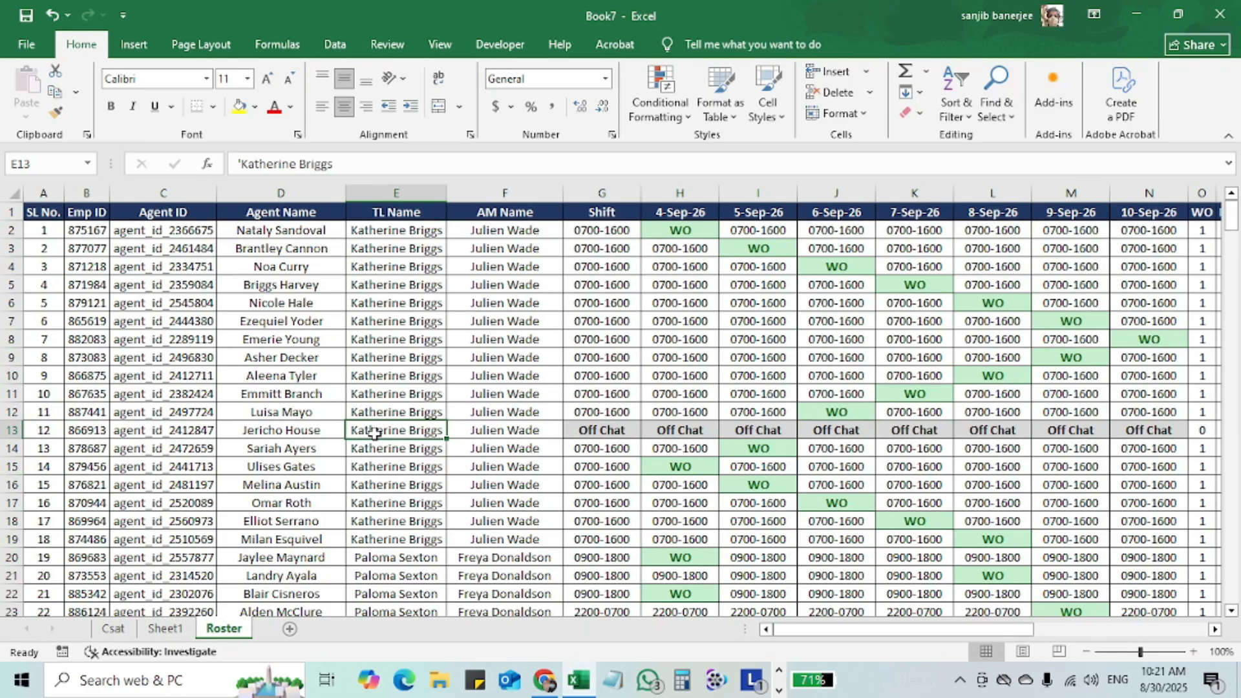
key("Up")
key("Up")
key("Up")
key("Up")
key("Up")
key("Up")
key("Up")
key("Left")
key("Left")
key("Left")
key("Left")
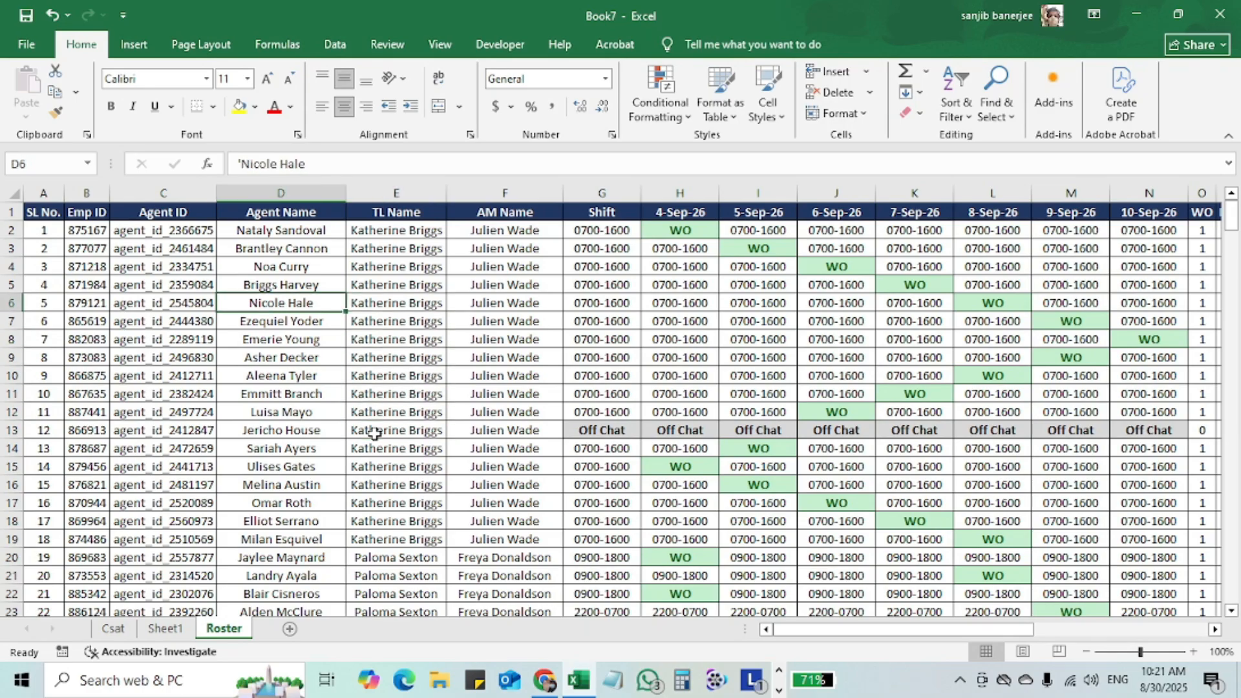
key("Right")
key("Right")
key("Right")
key("Right")
key("Right")
key("Right")
key("Right")
key("Right")
key("Right")
key("Right")
key("Right")
key("Right")
key("Right")
key("Right")
key("Right")
key("Right")
key("Right")
key("Right")
key("Right")
key("Right")
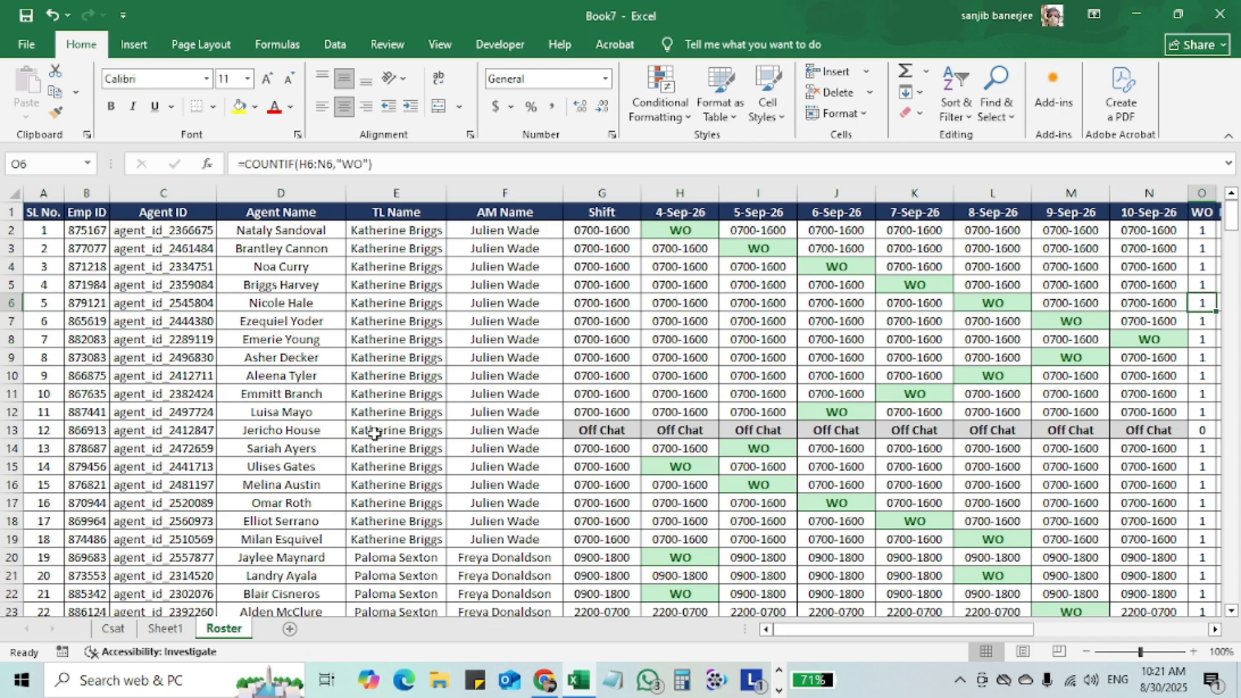
key("Right")
key("Right")
key("Right")
key("Right")
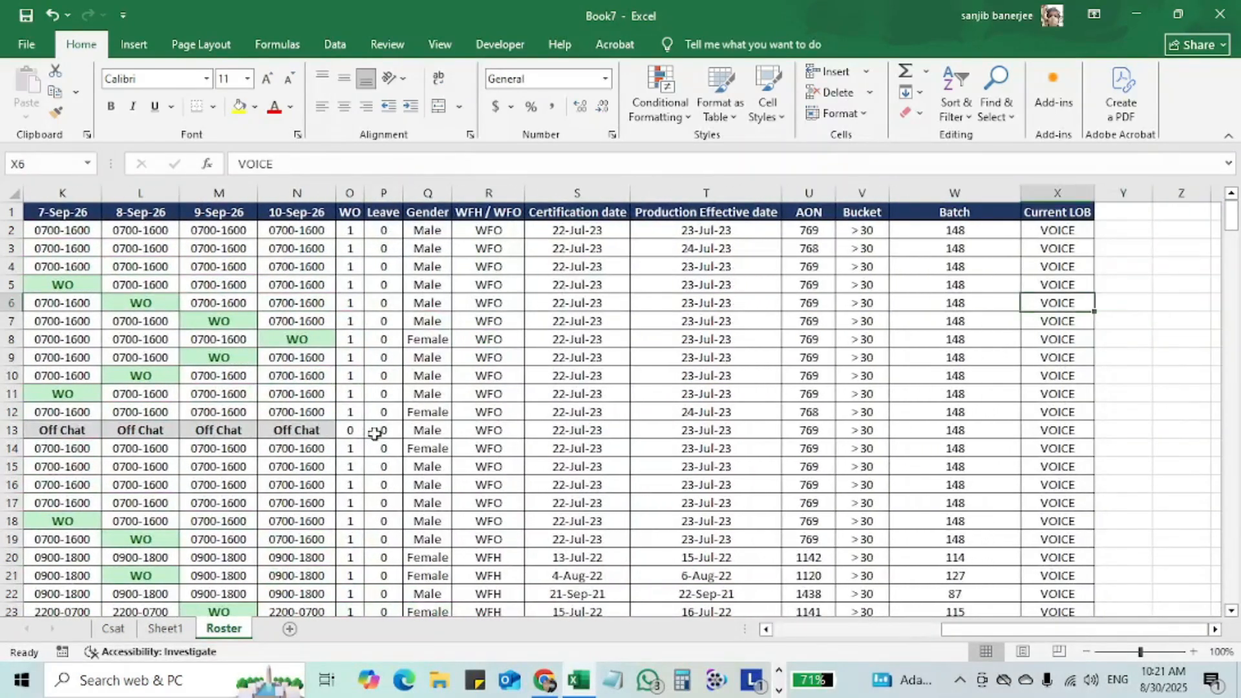
- Go back across the Roster sheet to the Shift column and locate its first entry in G2
key("Left")
key("Left")
key("Left")
key("Left")
key("Left")
key("Left")
key("Left")
key("Left")
key("Left")
key("Left")
key("Left")
key("Left")
key("Left")
key("Left")
key("Left")
key("Left")
key("Left")
key("Home")
key("Right")
key("Right")
key("Right")
key("Right")
key("Right")
key("Right")
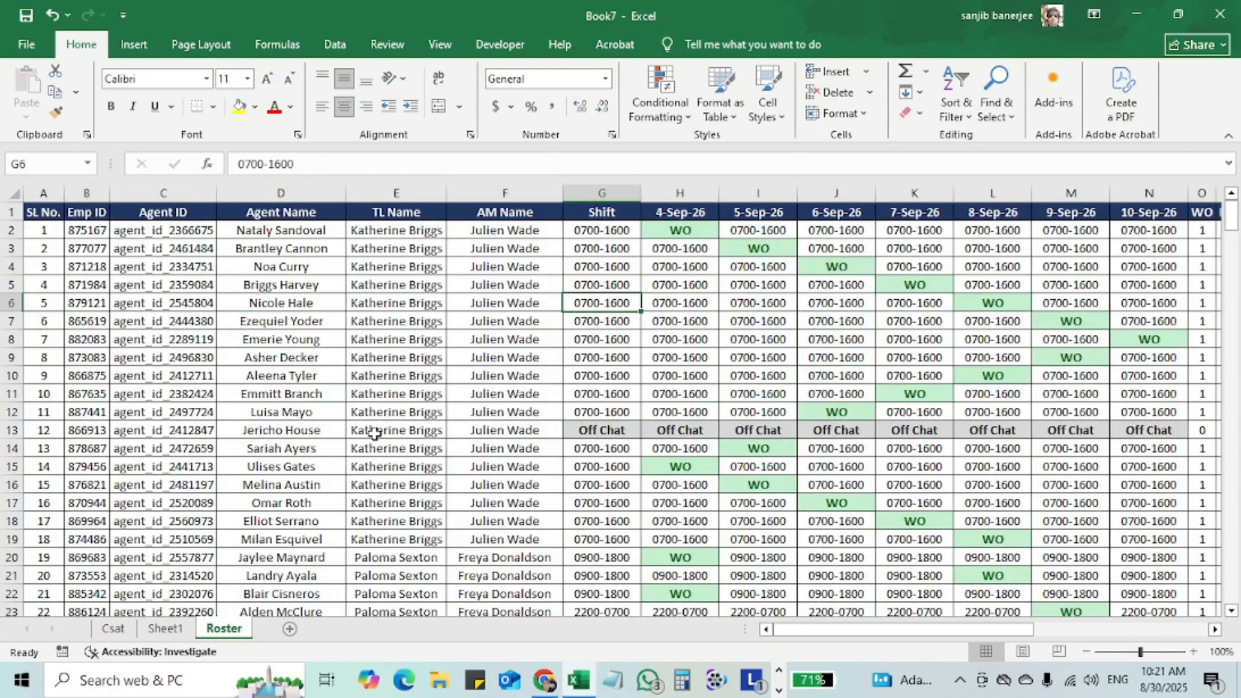
key("Right")
key("Left")
key("Up")
key("Up")
key("Up")
key("Up")
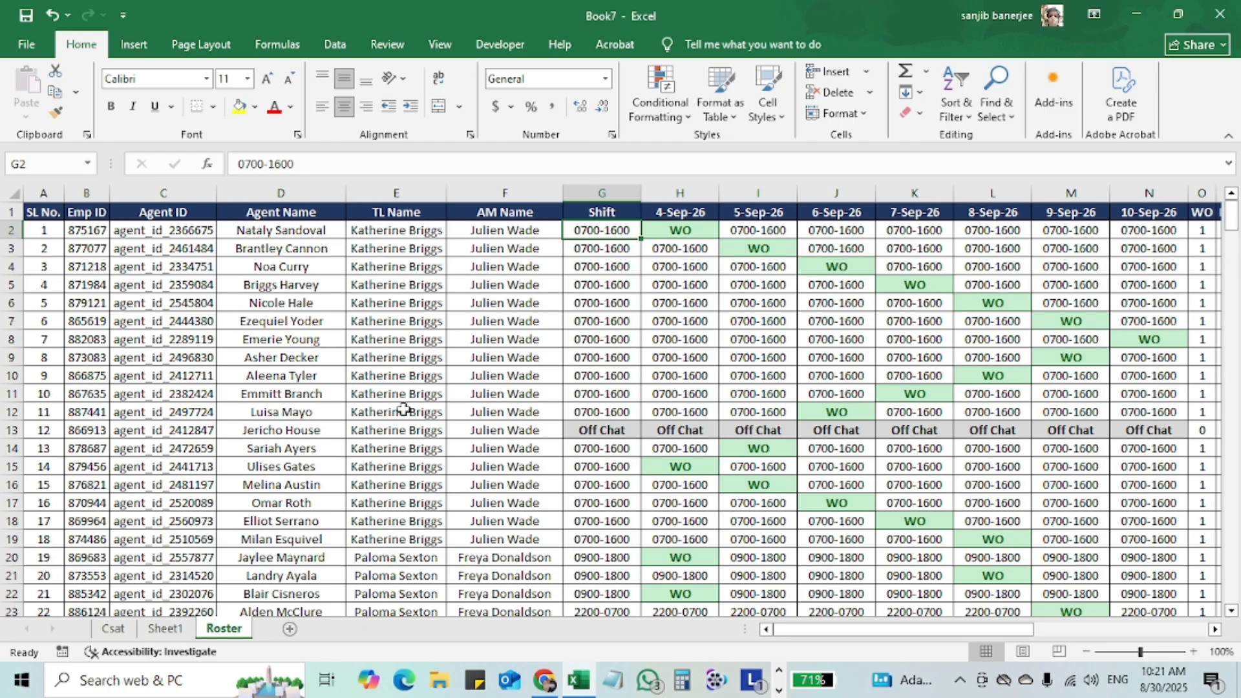
- Examine the PivotTable's shift counts on Sheet1 for 0800-1700, 1700-0200, 0900-1800 and 2200-0700
left_click(169, 629)
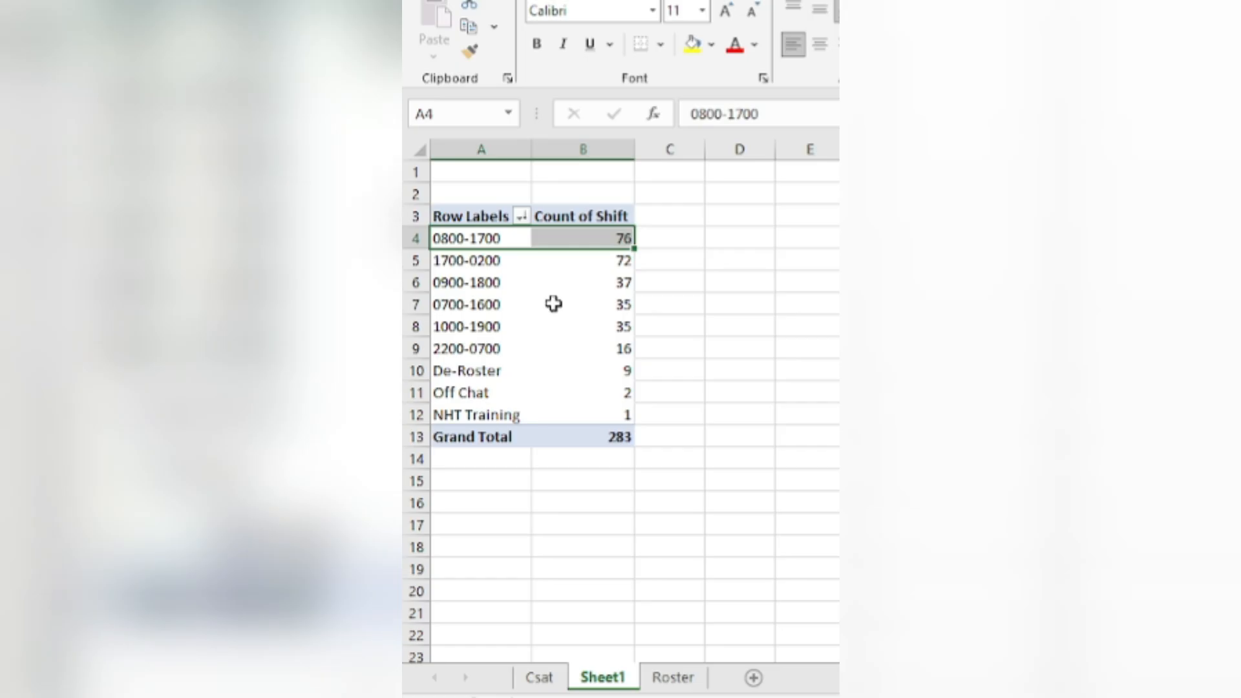
left_click(494, 239)
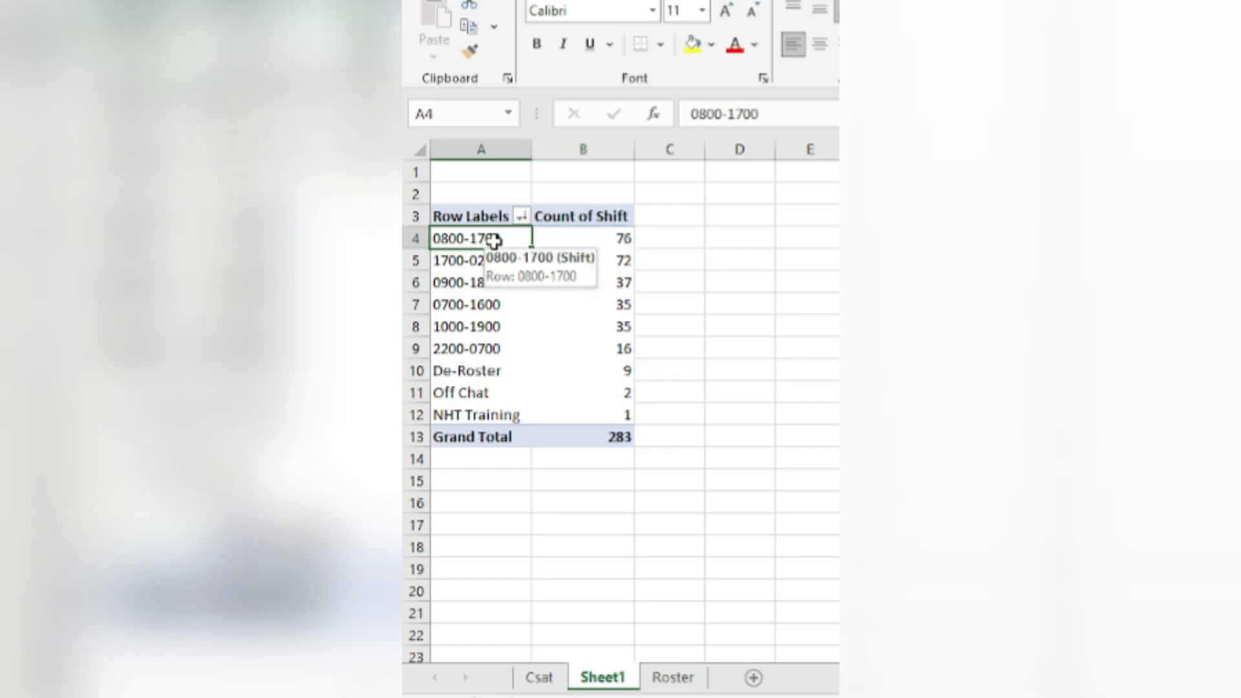
left_click(552, 242)
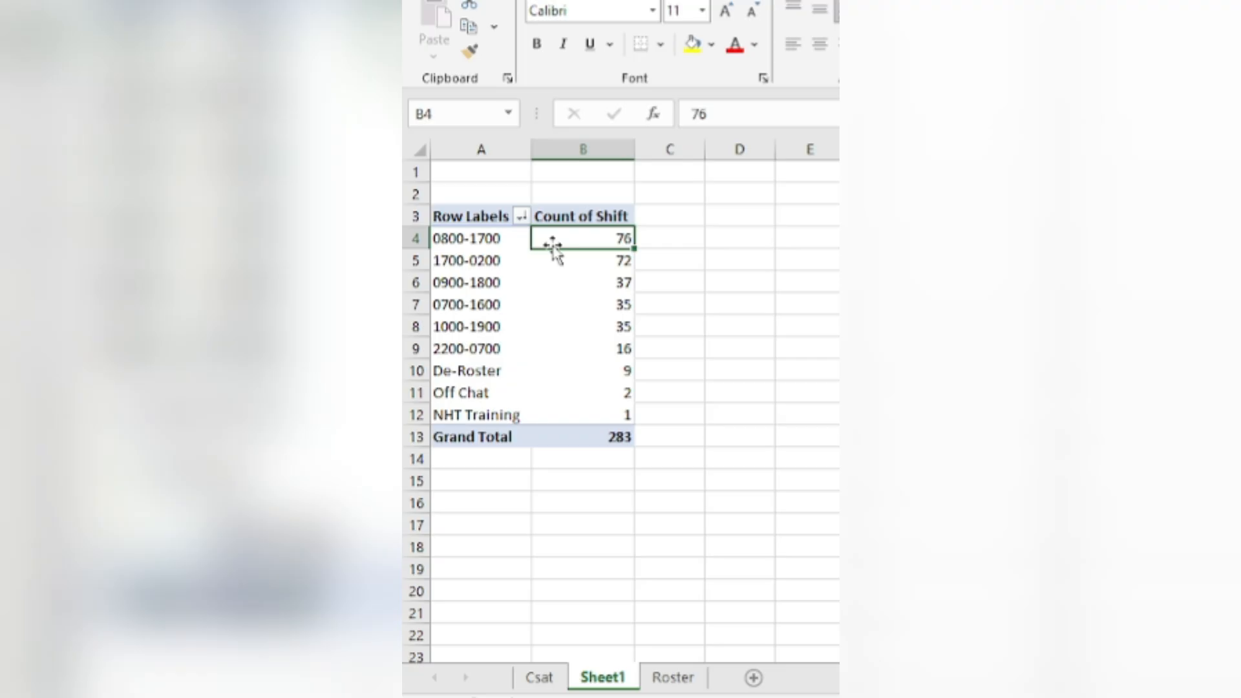
left_click(478, 241)
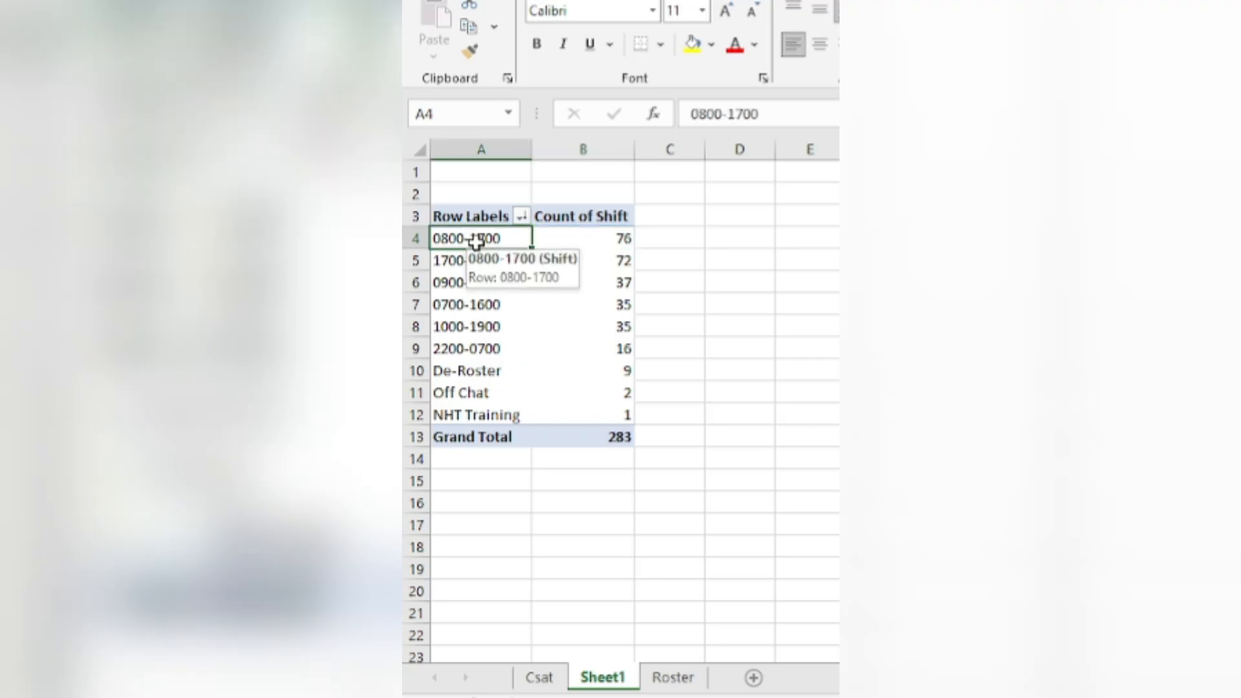
left_click(564, 241)
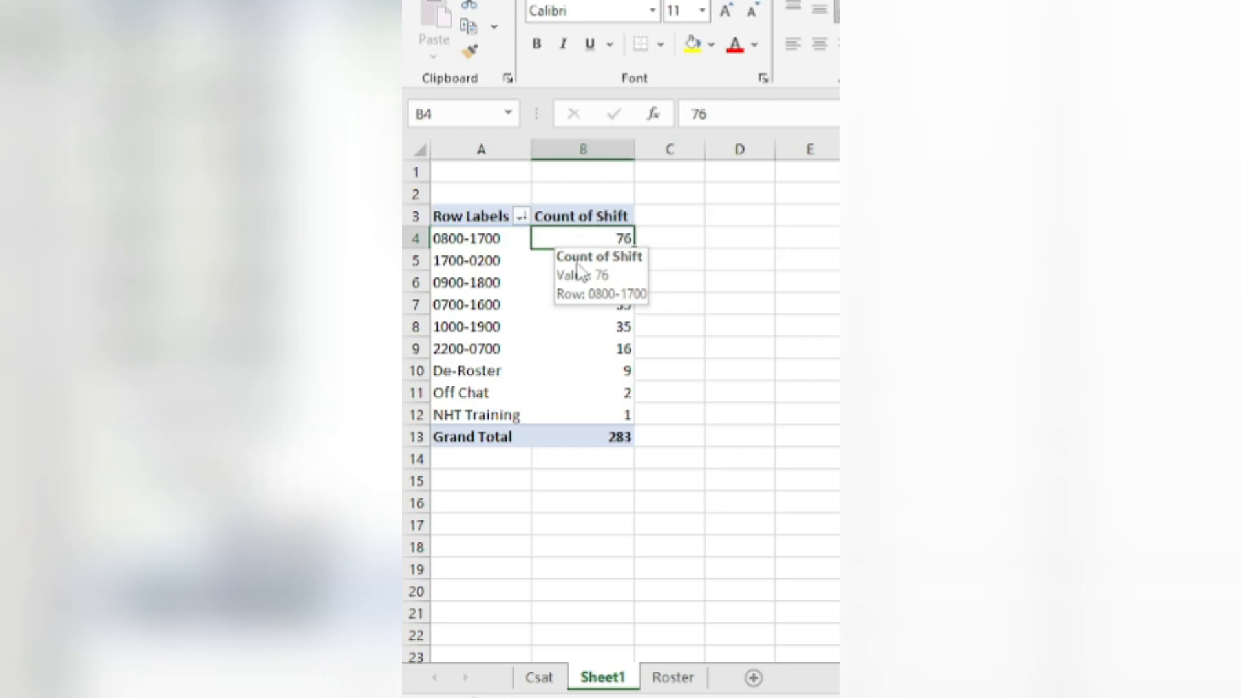
left_click(554, 258)
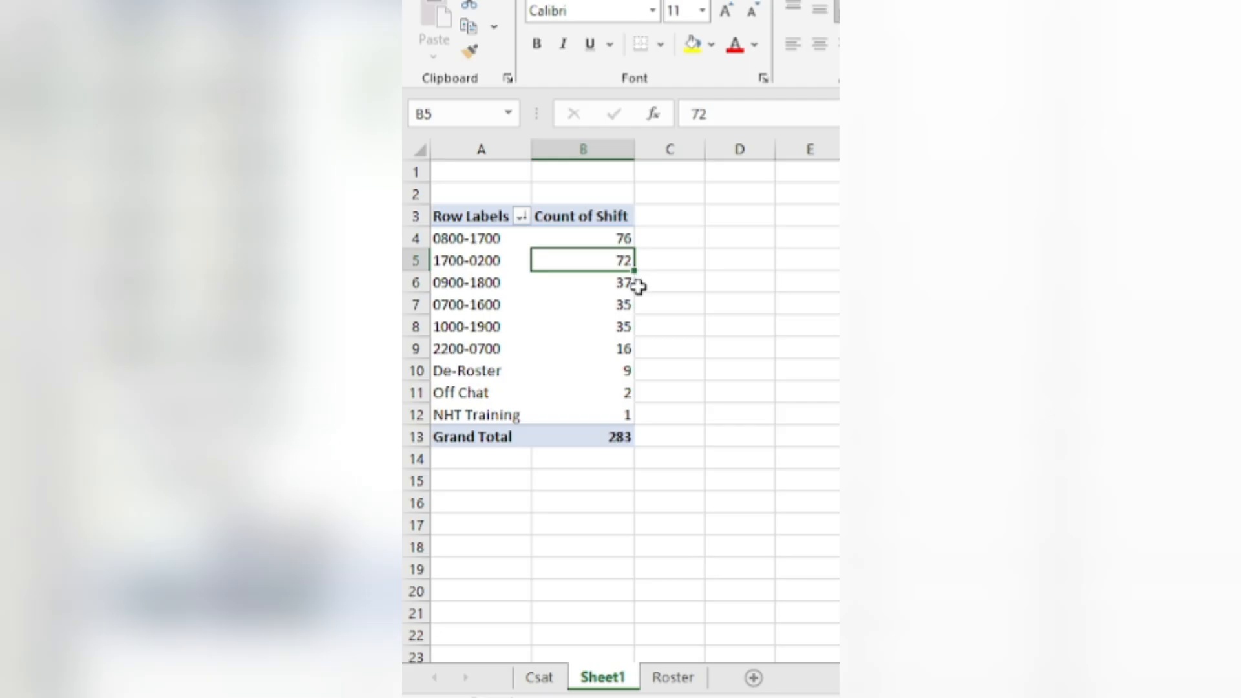
left_click(602, 279)
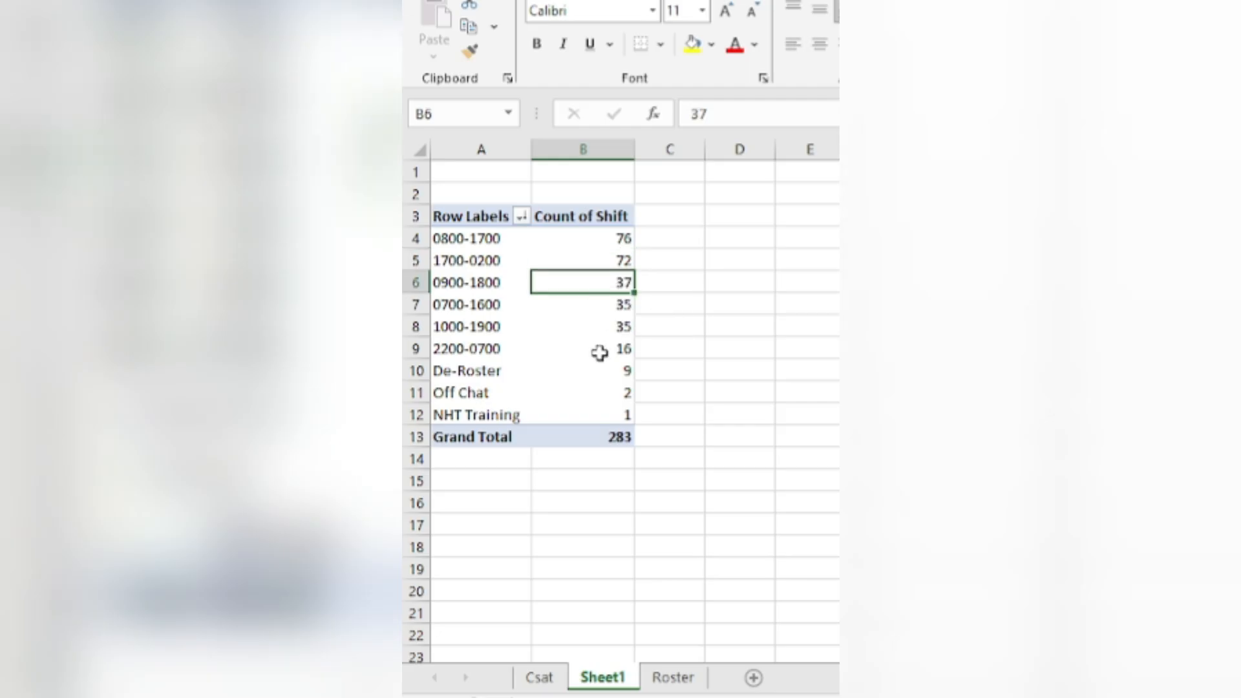
left_click(491, 349)
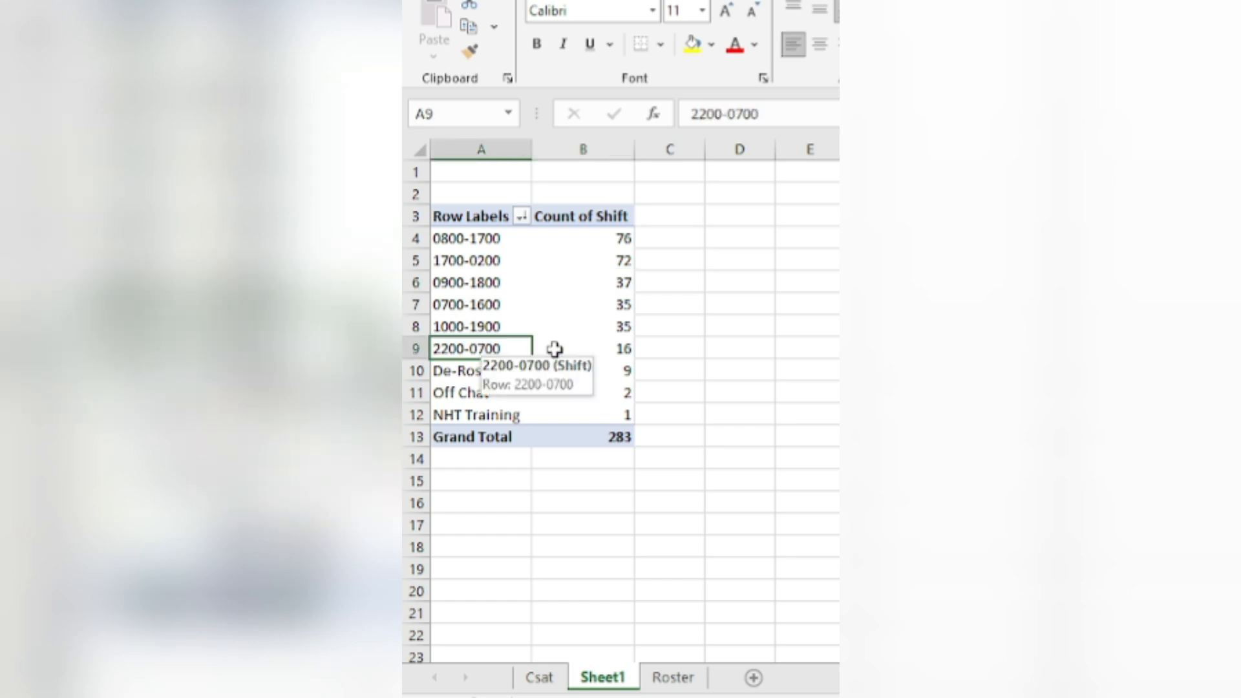
left_click(604, 349)
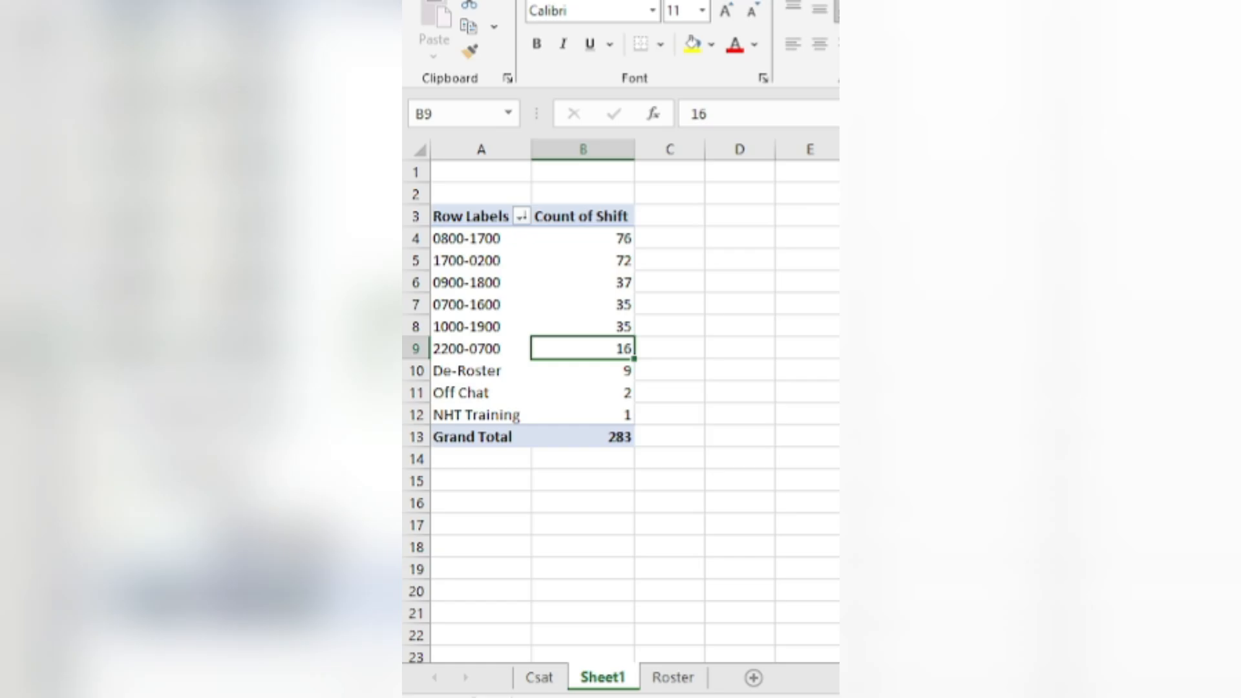
- Check the PivotTable counts for the untimed entries NHT Training, Off Chat and De-Roster
left_click(614, 414)
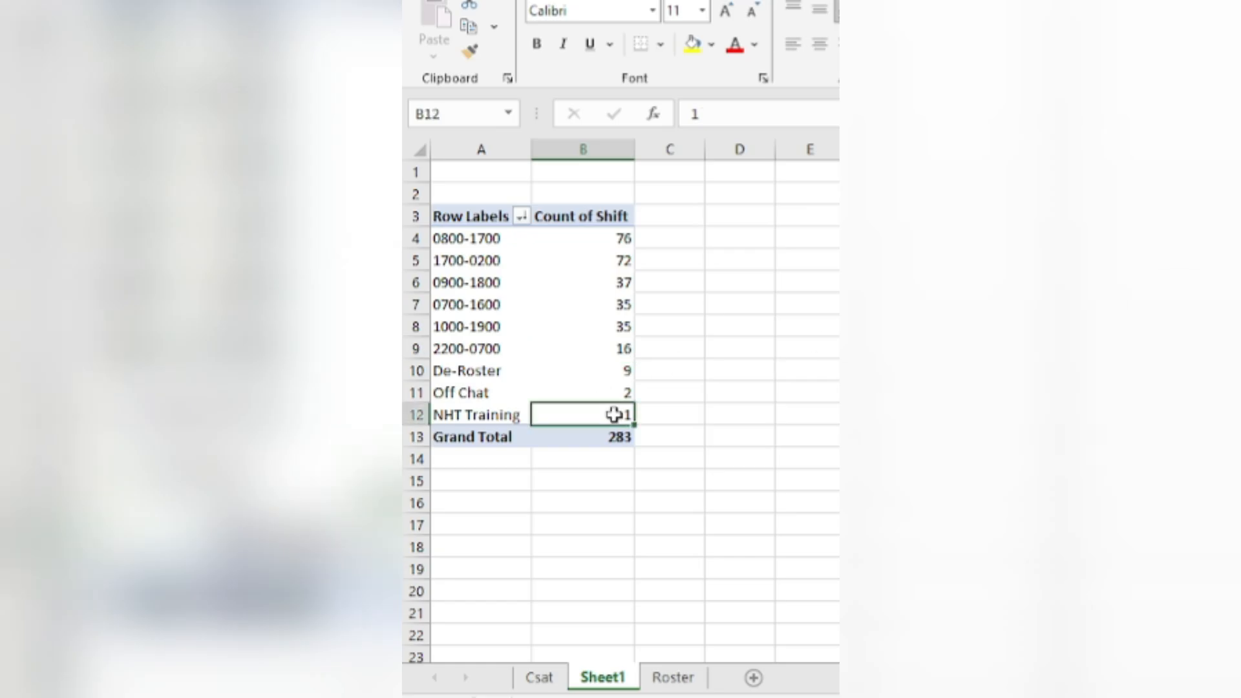
mouse_move(614, 415)
left_click(609, 391)
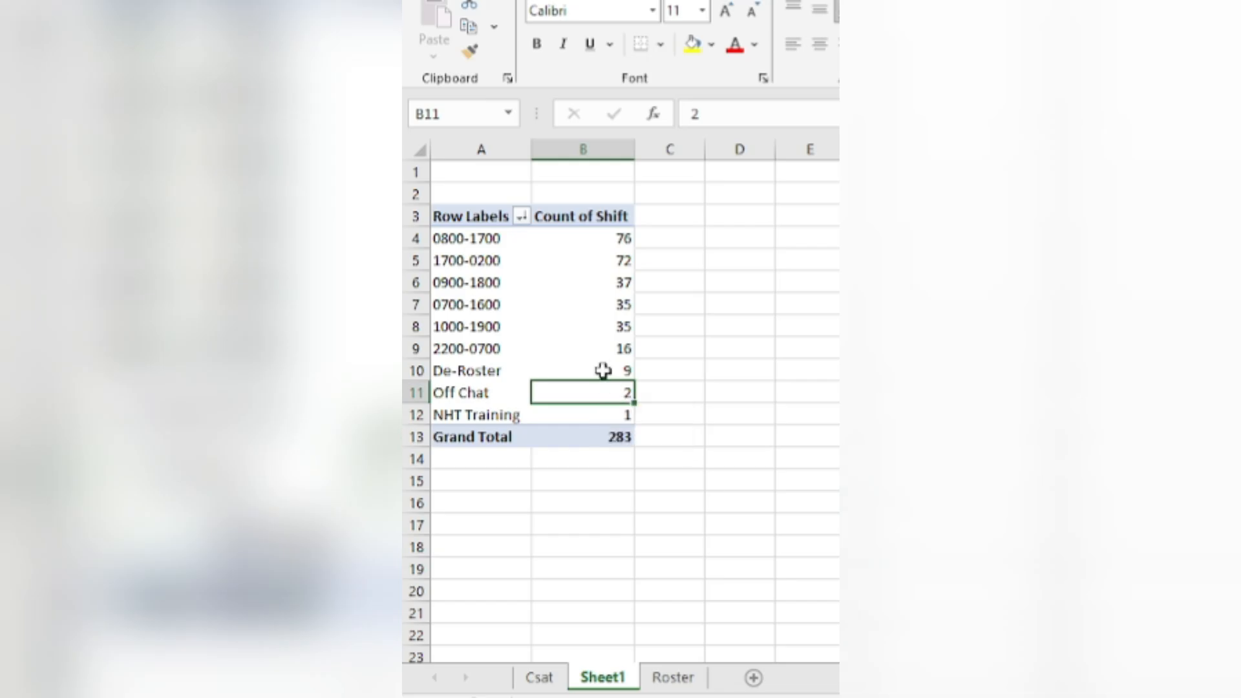
left_click(603, 371)
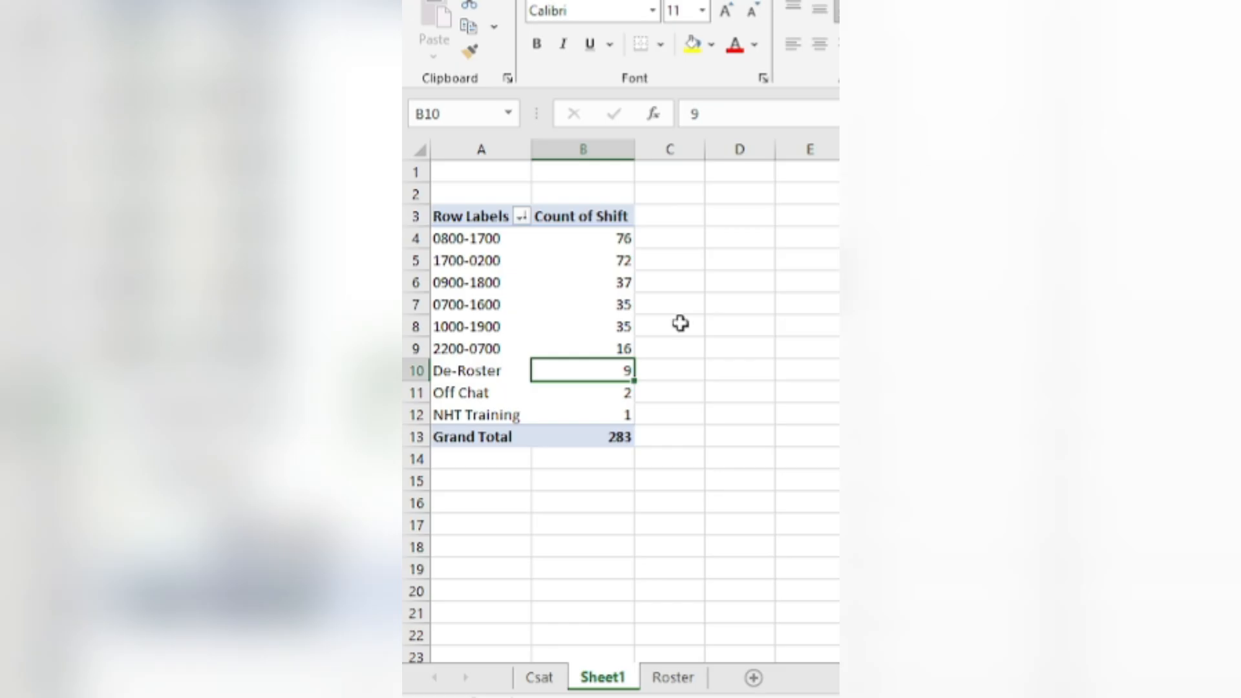
left_click(492, 376)
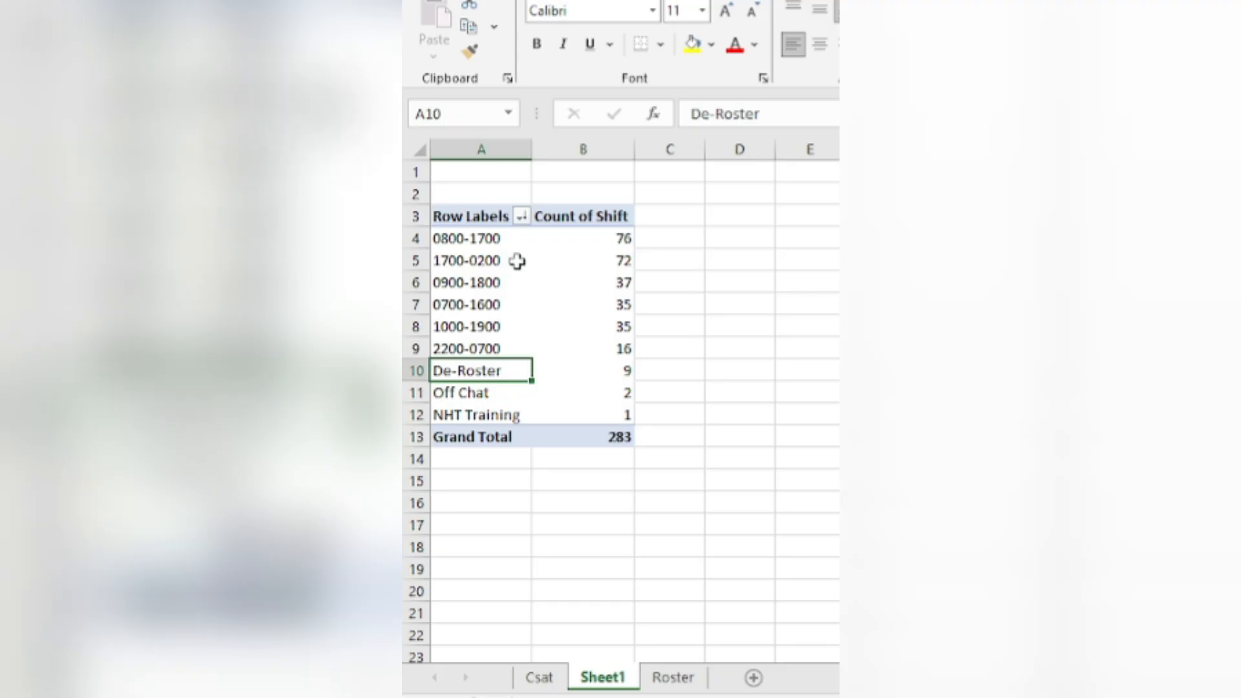
- Go to the Roster sheet and examine the TL Name column from its header down to about row 52
left_click(475, 239)
left_click(673, 677)
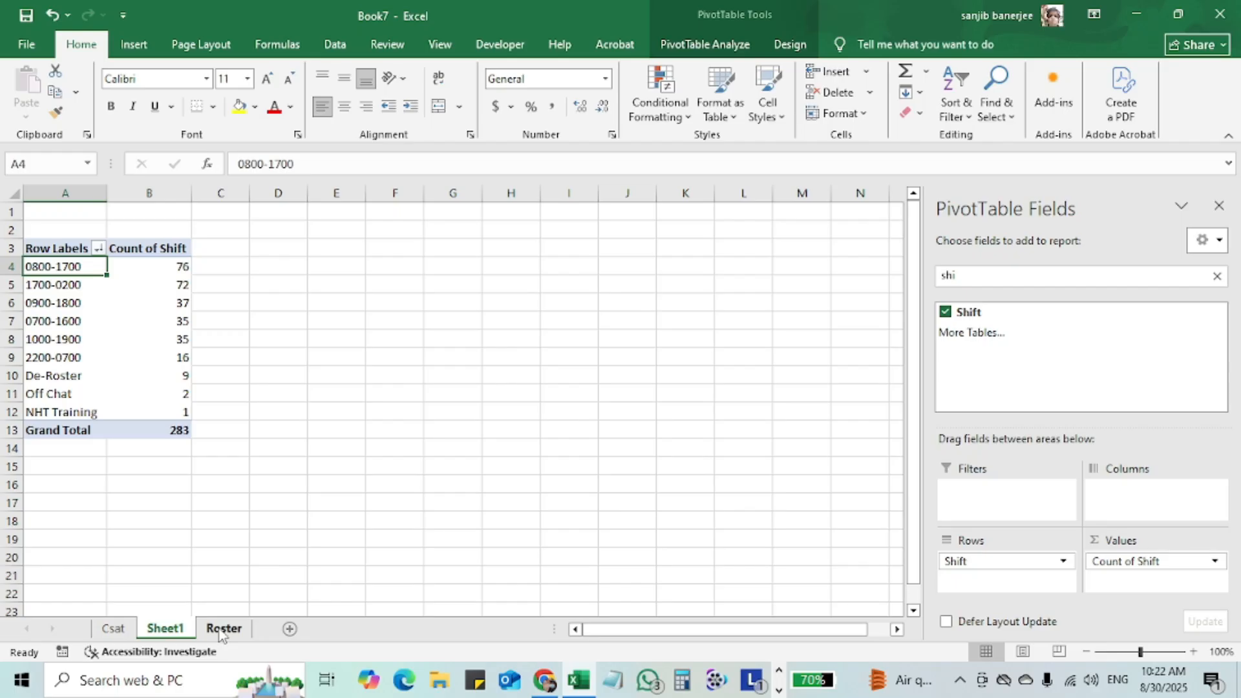
left_click(396, 193)
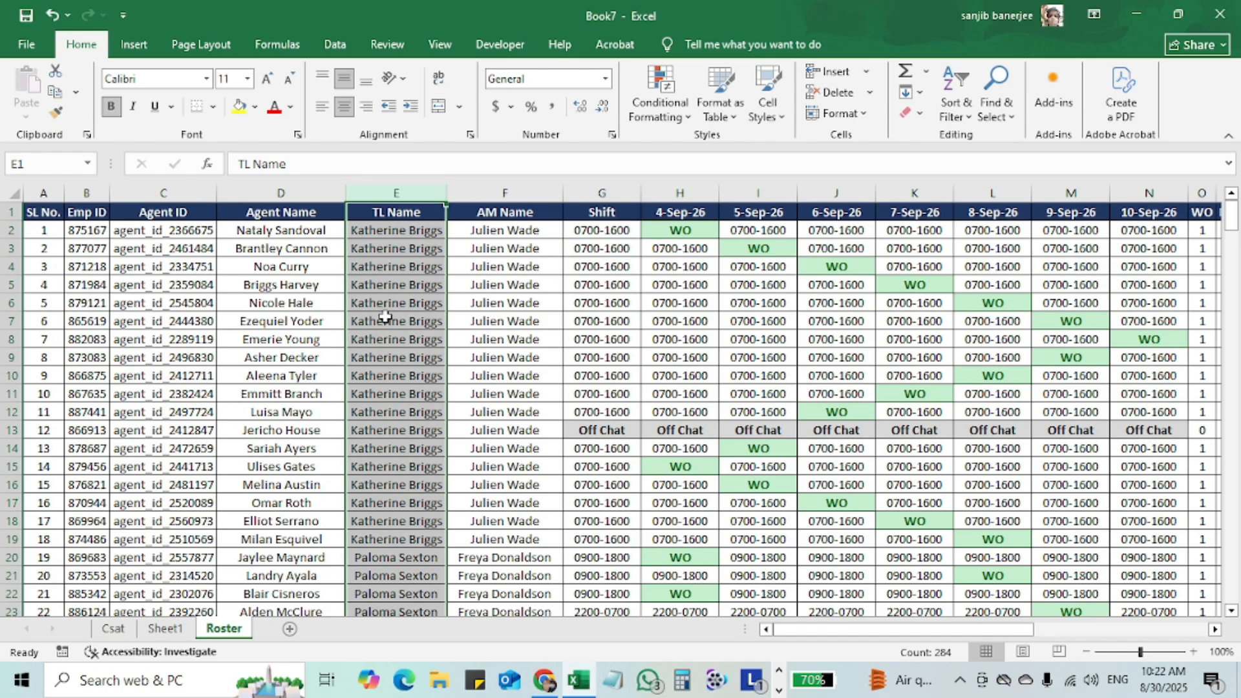
left_click(419, 509)
key("Down")
key("Down")
key("Down")
key("Down")
key("Down")
key("Down")
key("Down")
key("Down")
key("Down")
key("Down")
key("Down")
key("Down")
key("Down")
key("Down")
key("Up")
key("Up")
key("Up")
key("Up")
key("Up")
key("Up")
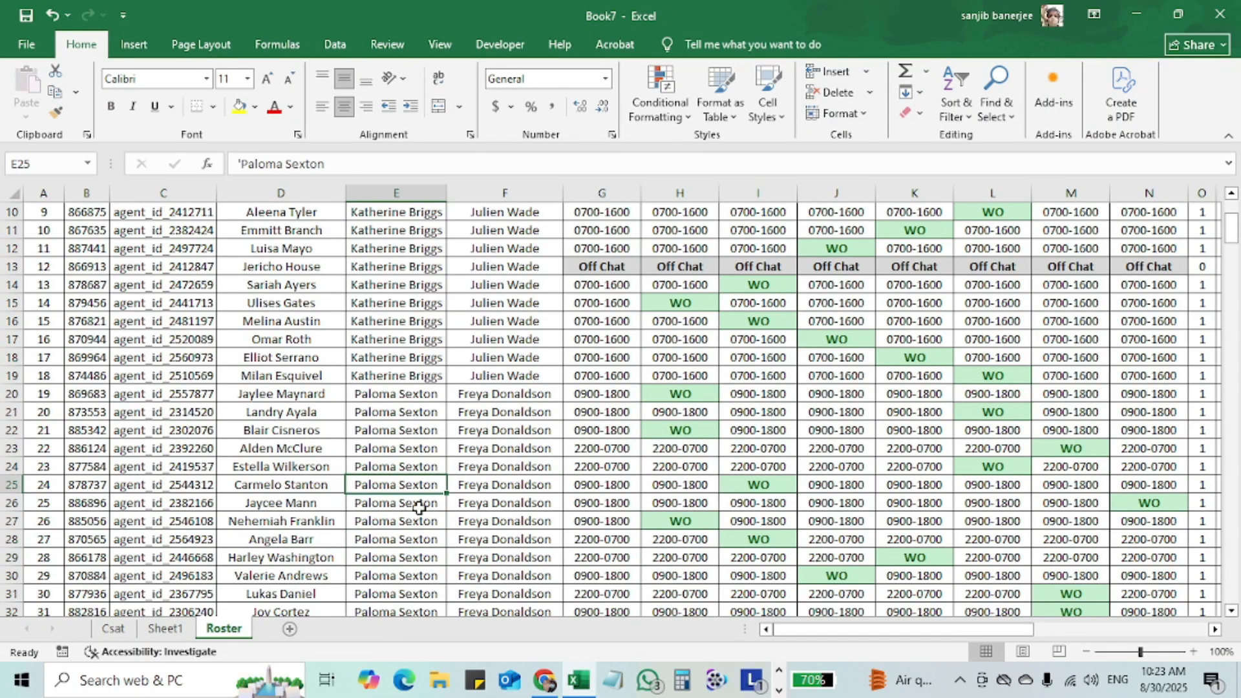
key("Down")
key("Down")
key("Down")
key("Down")
key("Down")
key("Down")
key("Down")
key("Down")
key("Down")
key("Down")
key("Down")
key("Down")
key("Down")
key("Down")
key("Down")
key("Down")
key("Down")
key("Down")
key("Down")
key("Down")
key("Down")
key("Down")
key("Down")
key("Down")
key("Down")
key("Down")
key("Down")
key("Up")
key("Up")
key("Up")
key("Up")
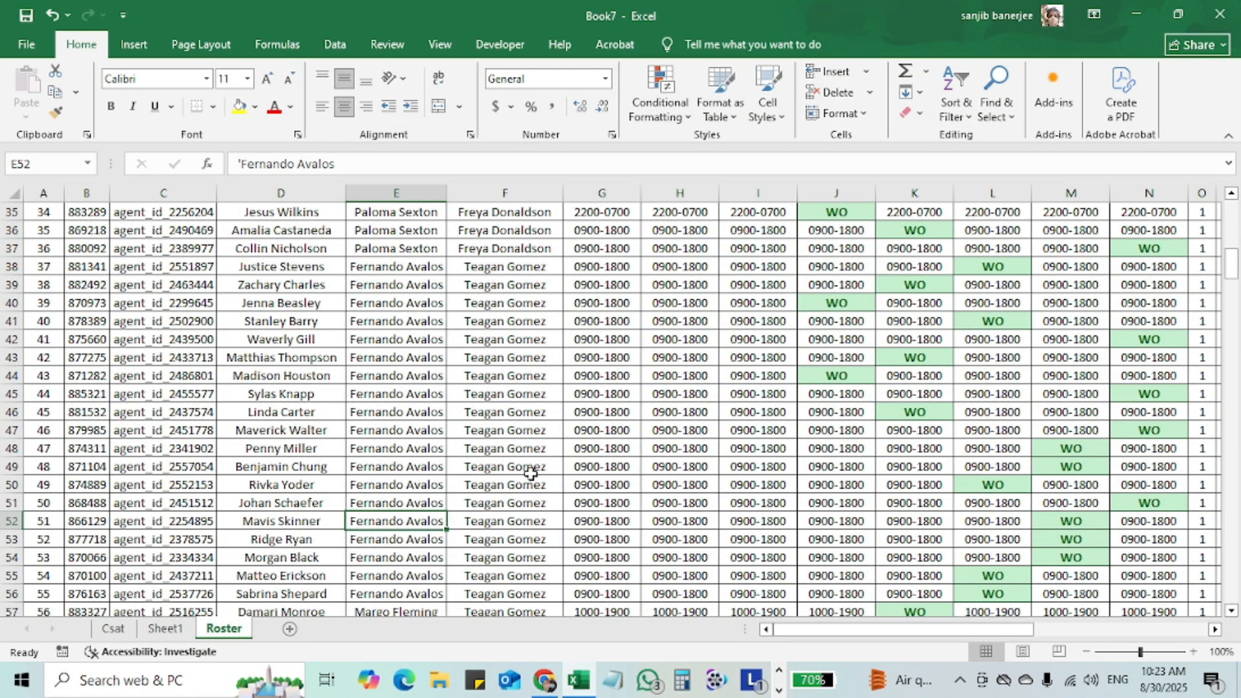
- Go back up the Roster sheet's TL Name column to its header in E1
key("Up")
key("Up")
key("Up")
key("Up")
key("Up")
key("Up")
key("Up")
key("Up")
key("Up")
key("Up")
key("Up")
key("Up")
key("Up")
key("Up")
key("Up")
key("Up")
key("Up")
key("Up")
key("Up")
key("Up")
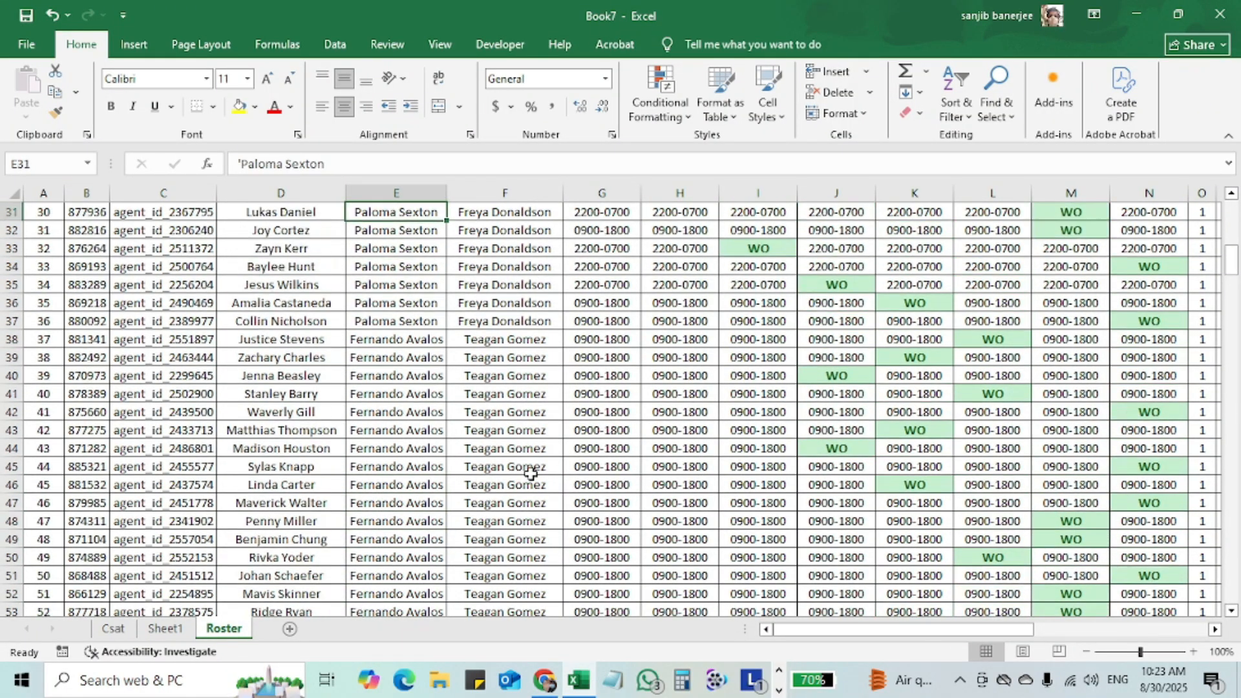
key("Up")
key("Up")
key("Up")
key("Up")
key("Up")
key("Up")
key("Up")
key("Up")
key("Up")
key("Up")
key("Up")
key("Up")
key("Up")
key("Up")
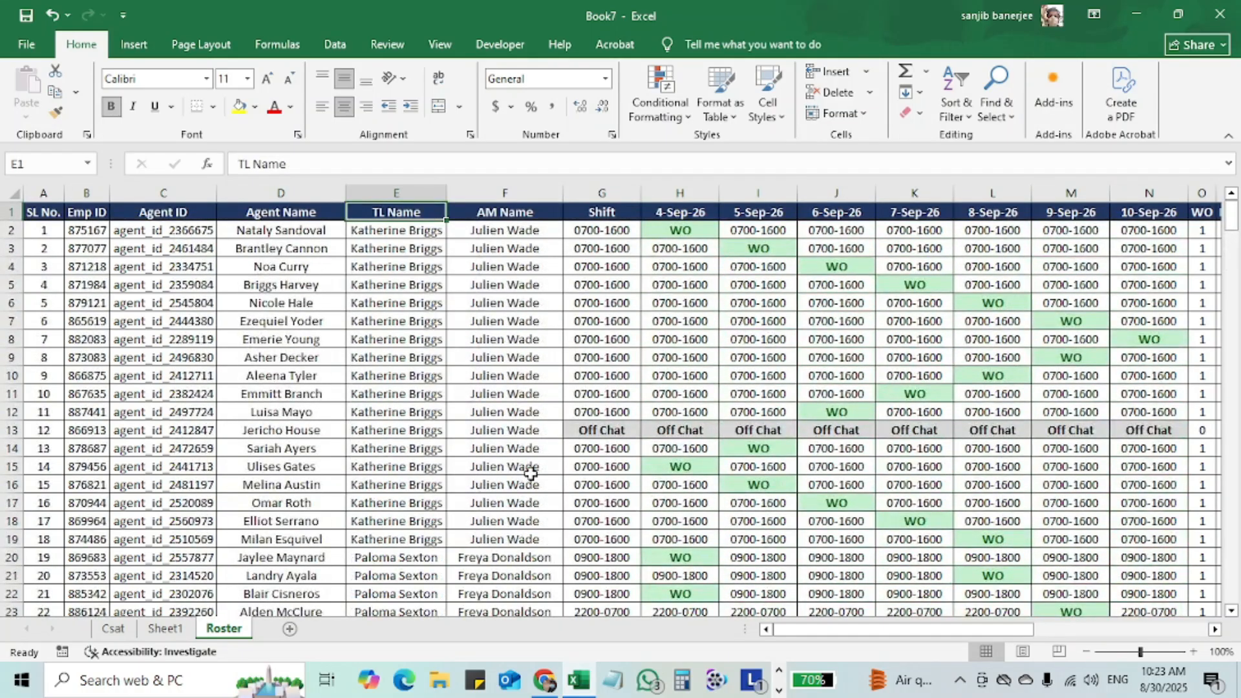
- Select the Shift column's data from its header in G1 to compare it with TL Name, and return to E1
key("Right")
key("Right")
key("Right")
key("Left")
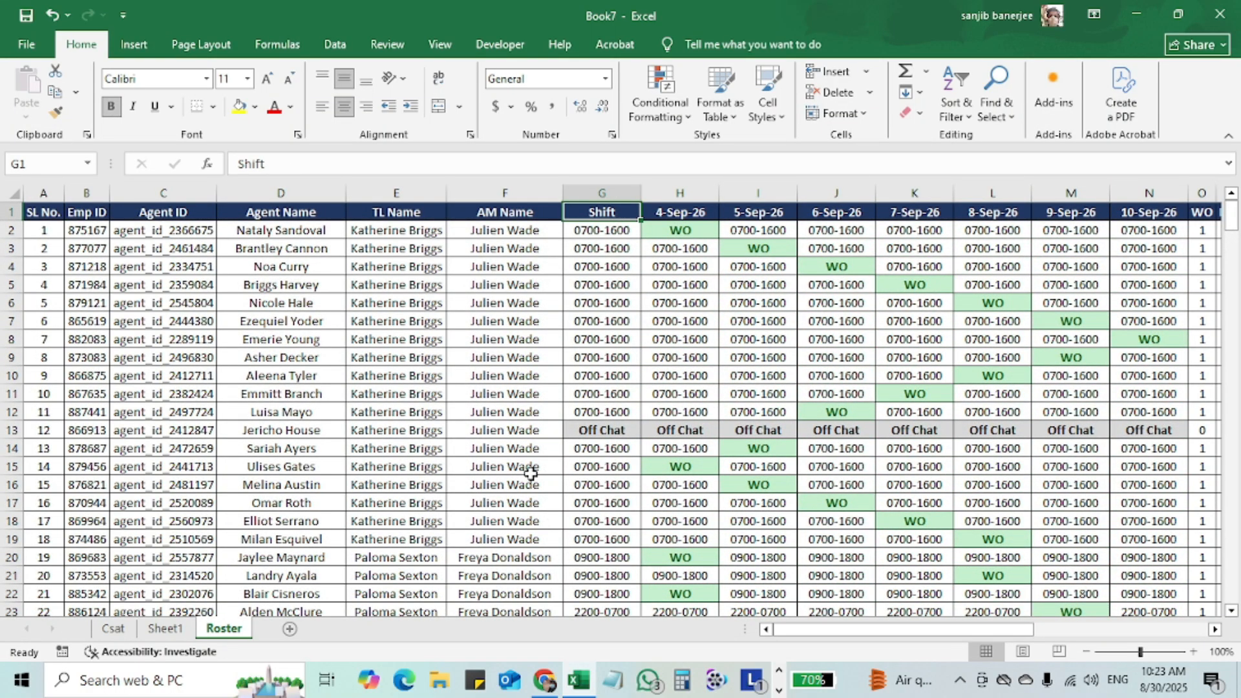
key("ctrl+shift+Down")
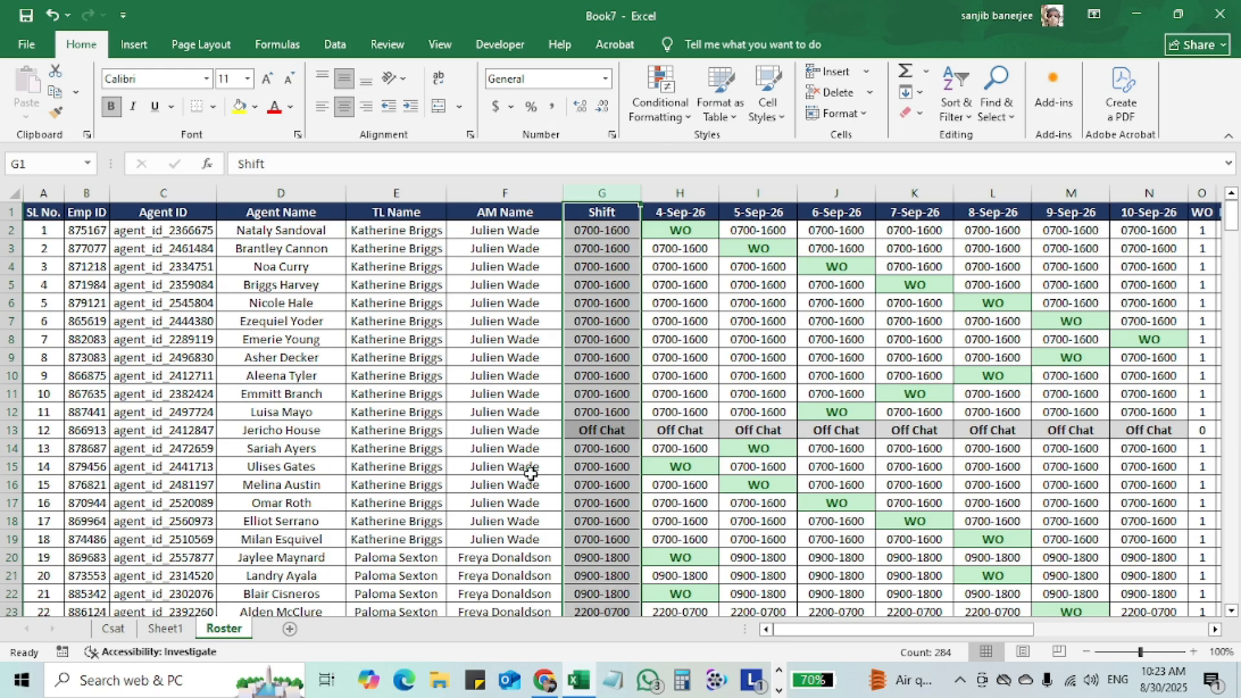
key("Left")
key("Left")
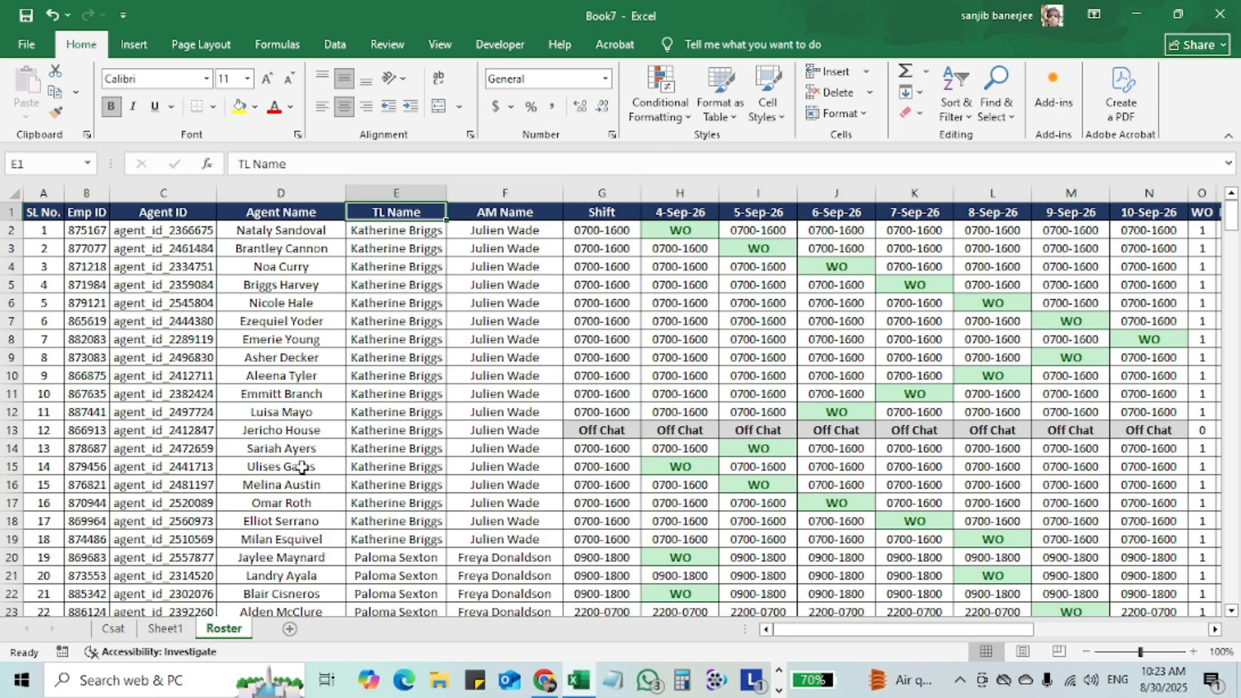
- Clear the PivotTable on Sheet1 by removing Shift from Rows and Count of Shift from Values
left_click(163, 629)
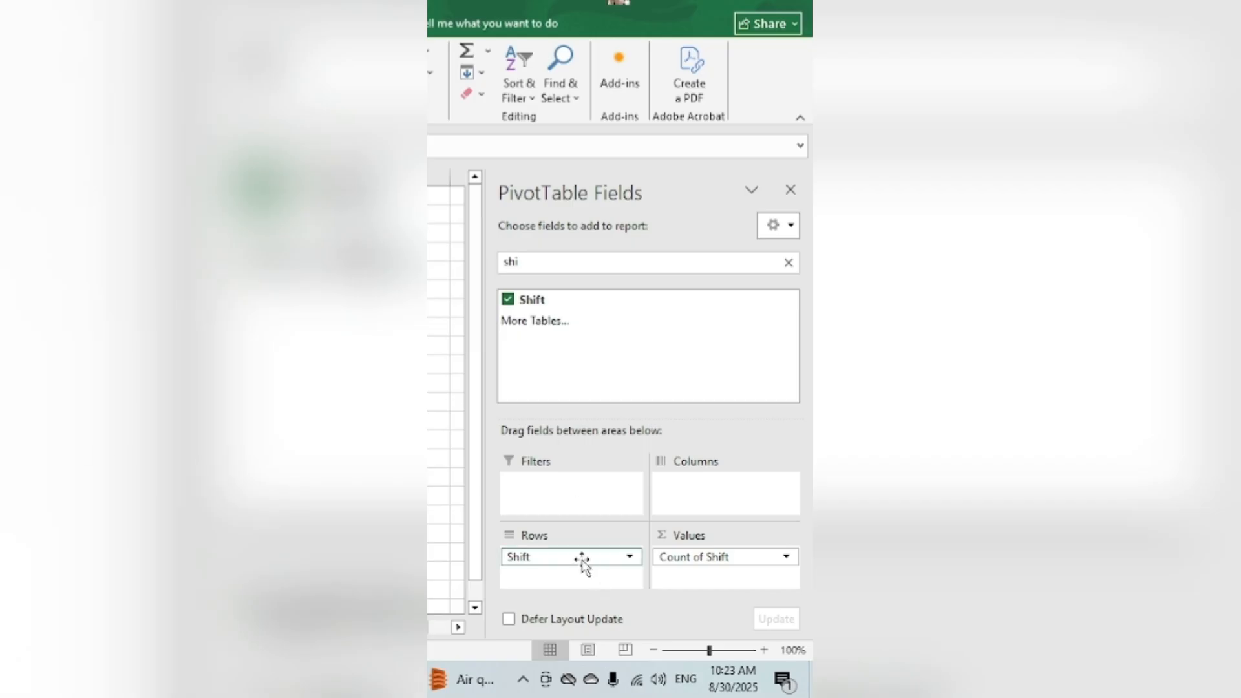
left_click_drag(582, 562, 651, 355)
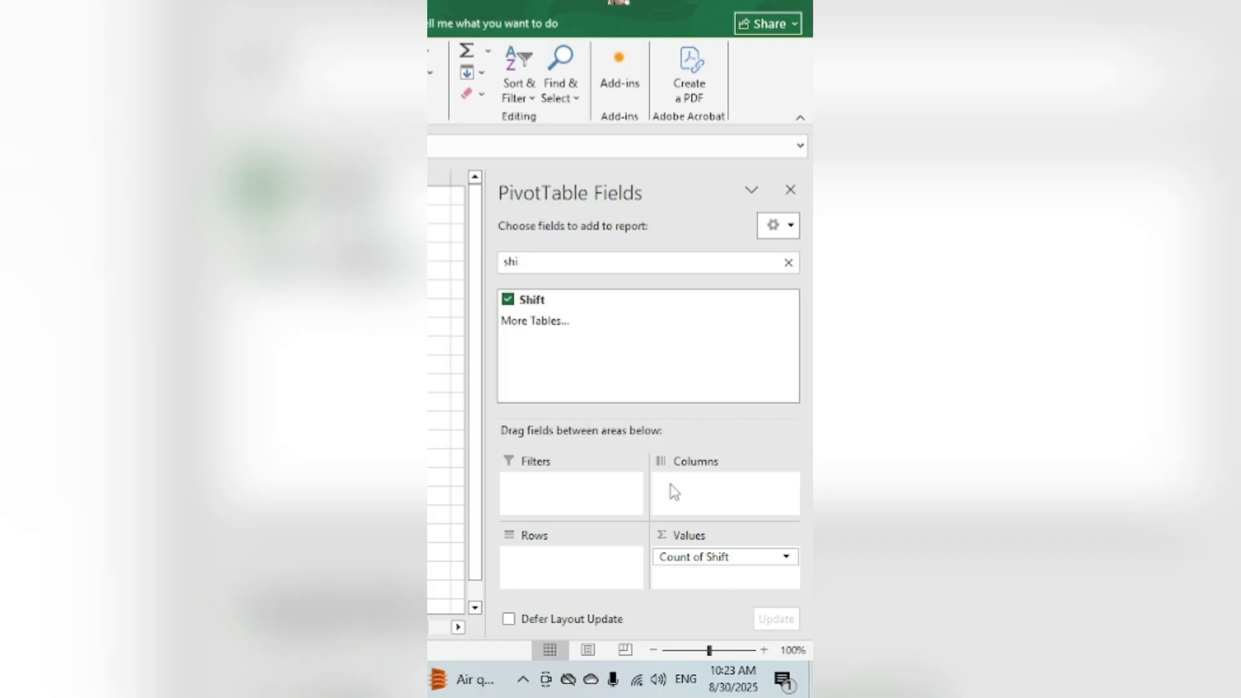
left_click_drag(692, 556, 690, 379)
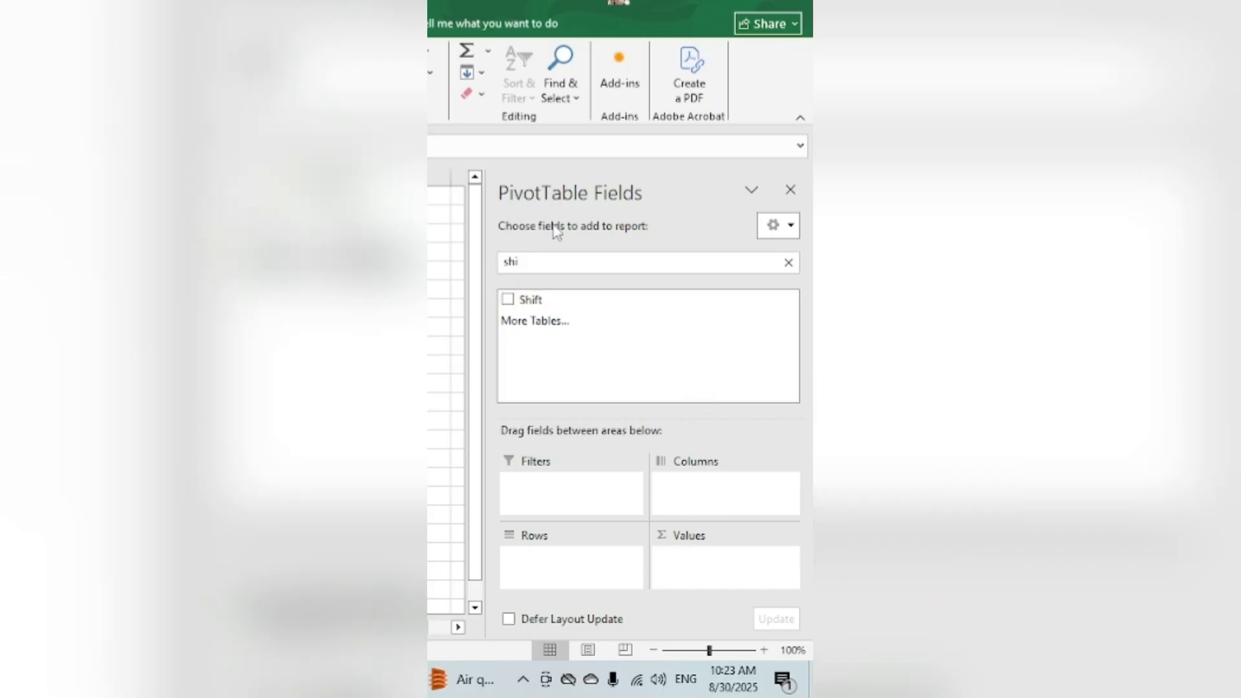
left_click(551, 262)
type("tl")
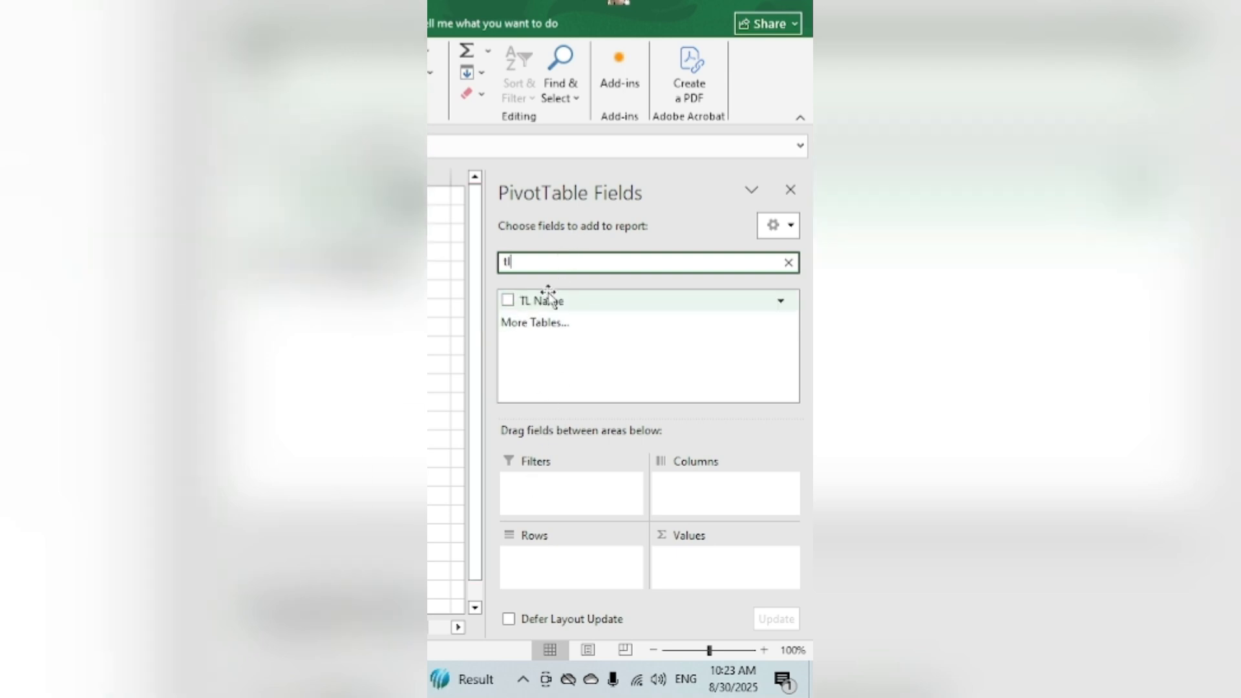
left_click(548, 300)
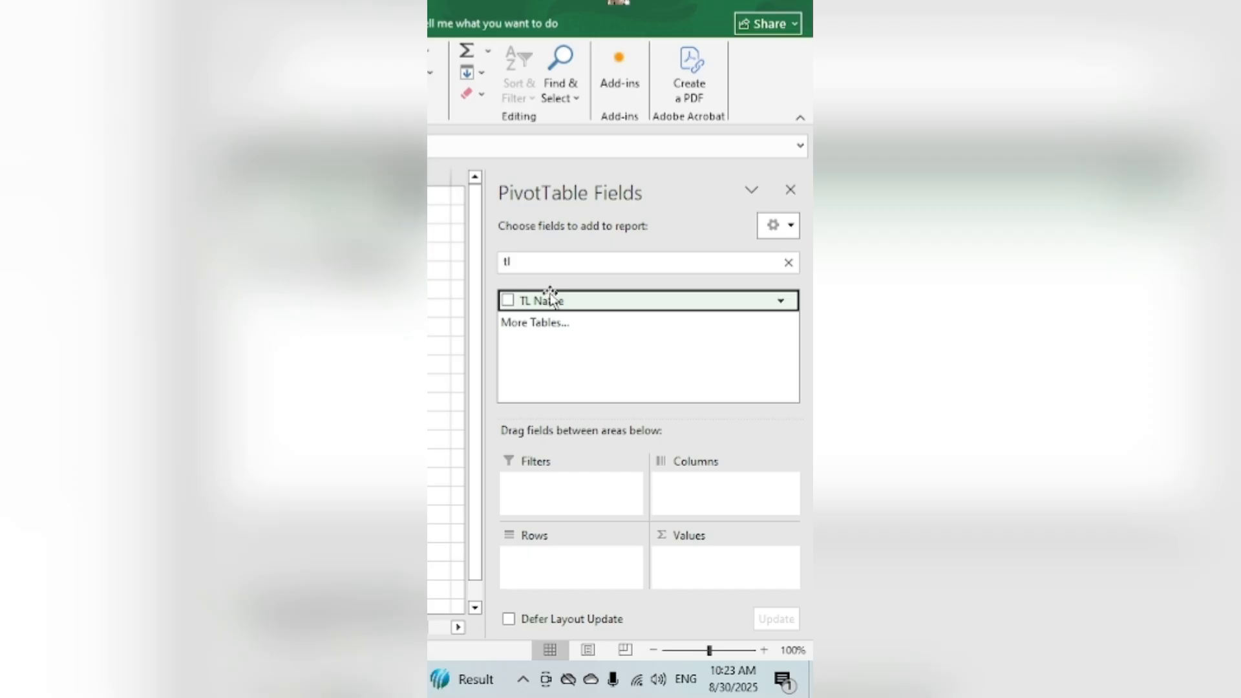
- Search the PivotTable fields for "shift" and add the Shift field to Rows
left_click(549, 263)
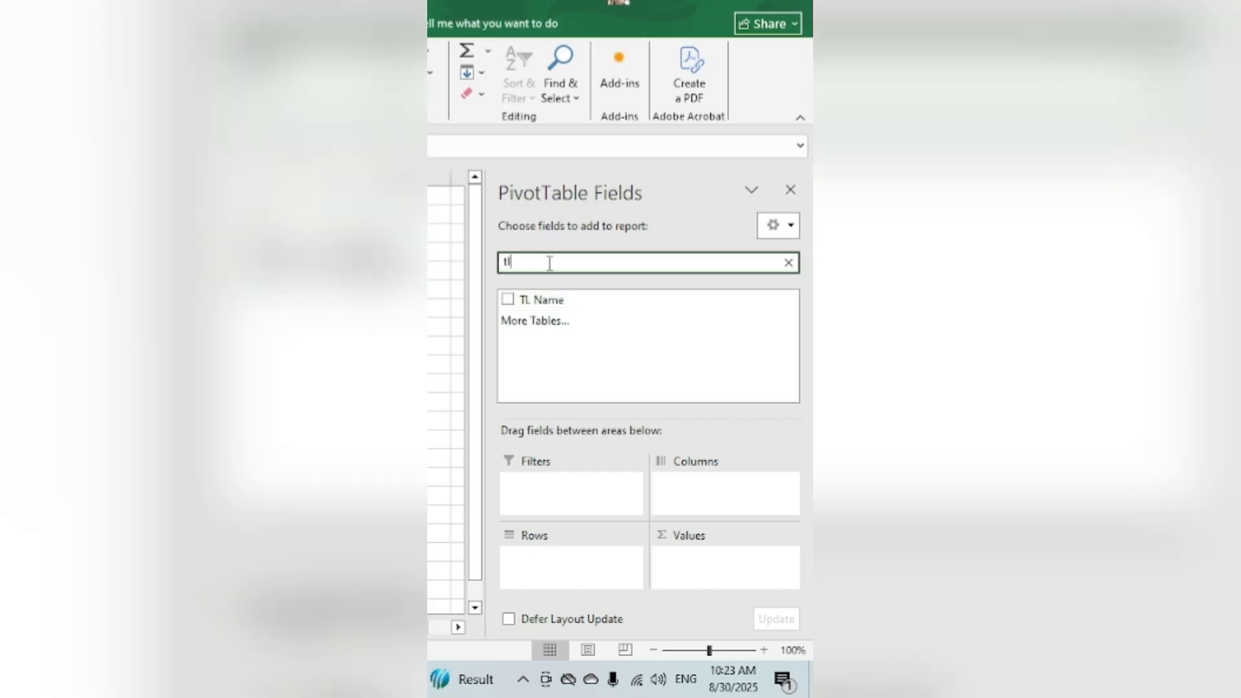
key("BackSpace")
key("BackSpace")
type("shift")
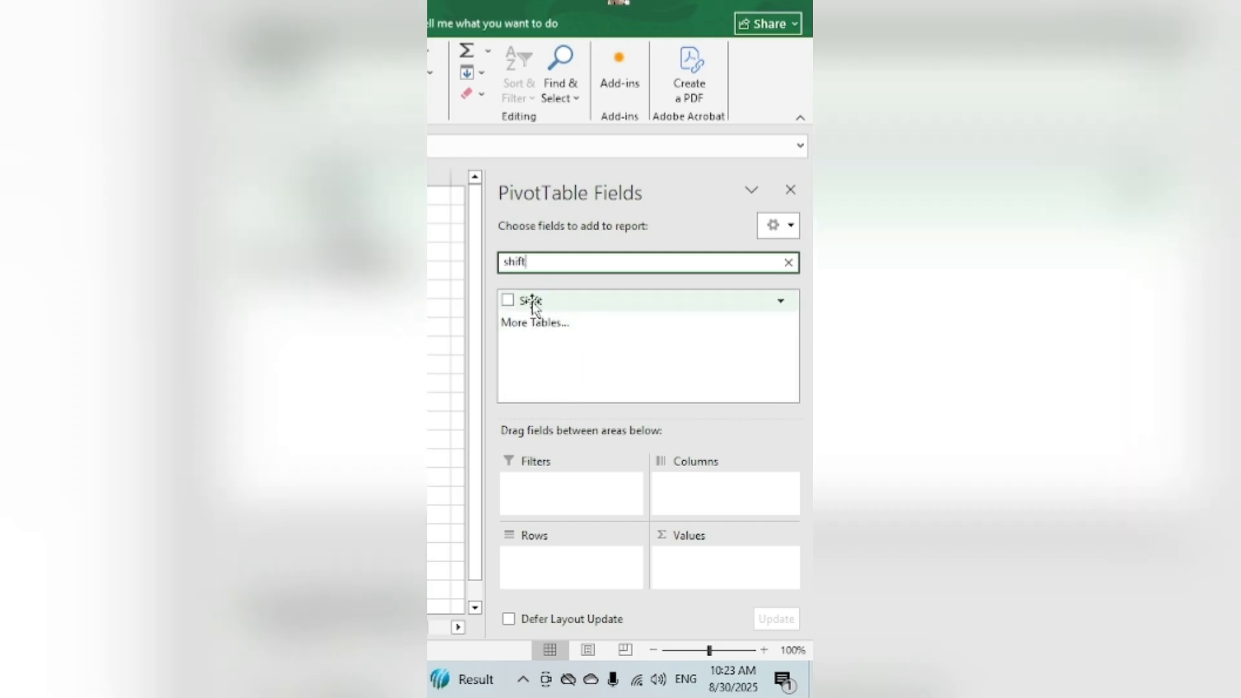
left_click_drag(550, 303, 555, 575)
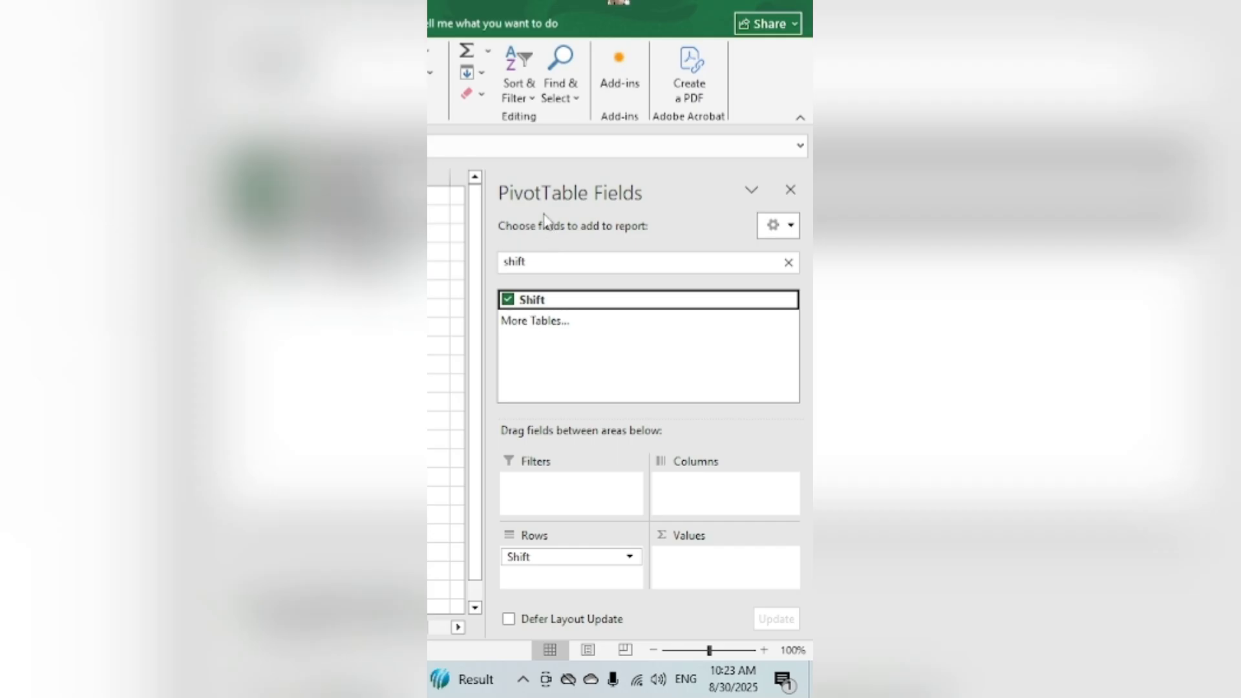
- Search the PivotTable fields for "tl" and place TL Name in Rows beneath Shift, after trying it in Columns and Values
left_click(543, 257)
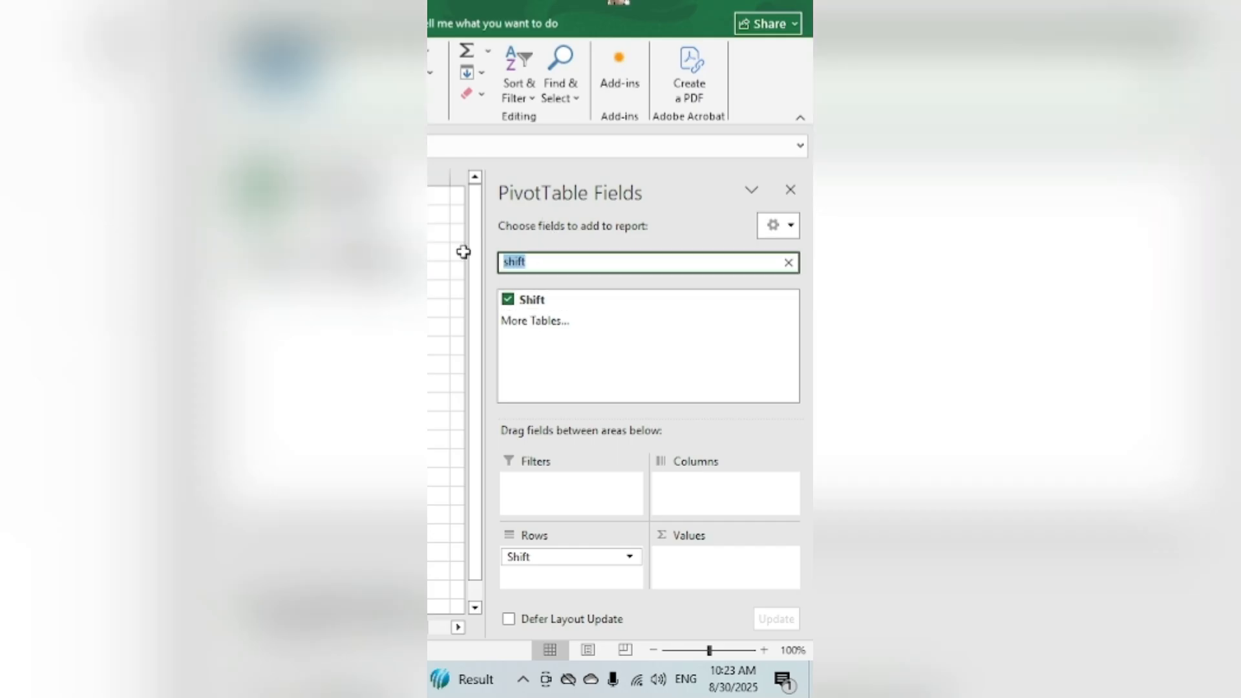
type("tl")
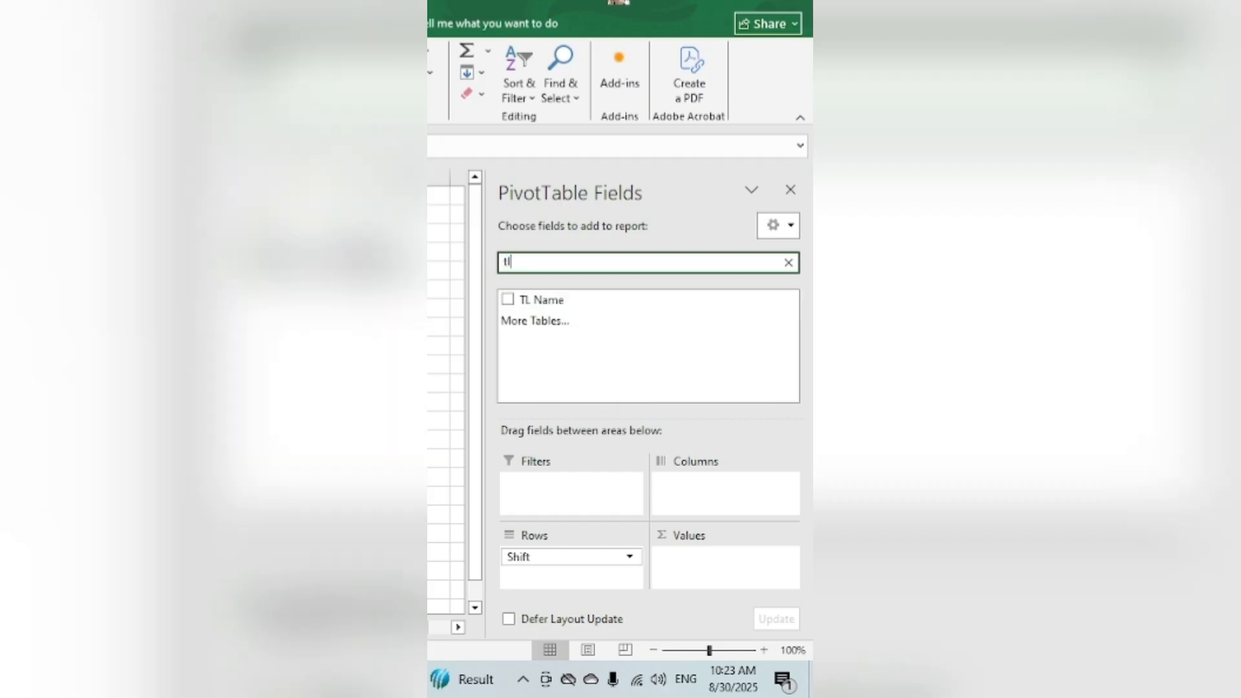
left_click_drag(533, 304, 715, 501)
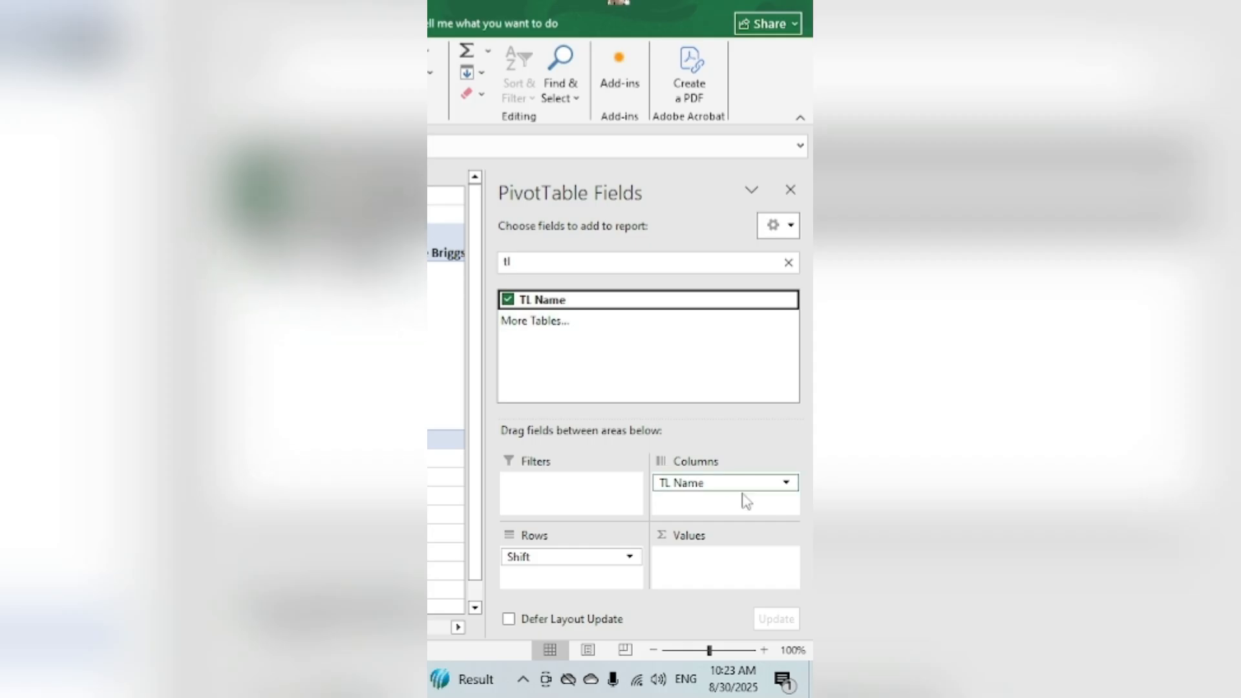
left_click_drag(733, 490, 728, 573)
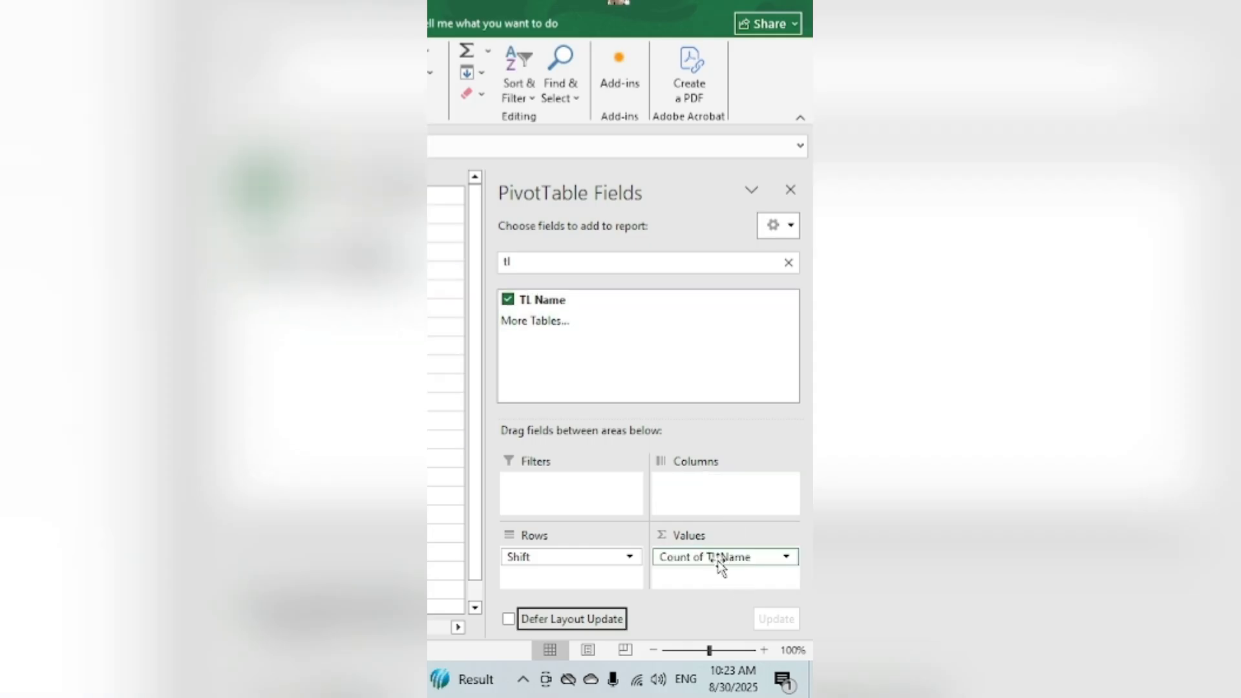
left_click_drag(704, 558, 563, 584)
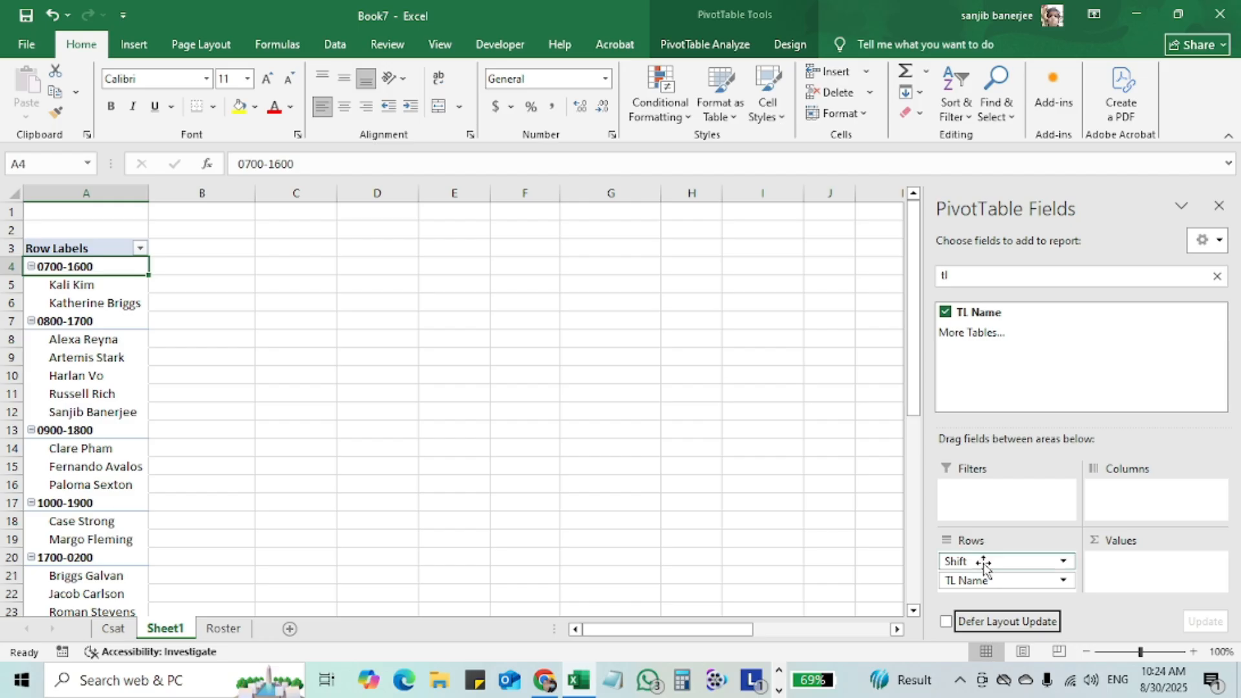
left_click(1033, 275)
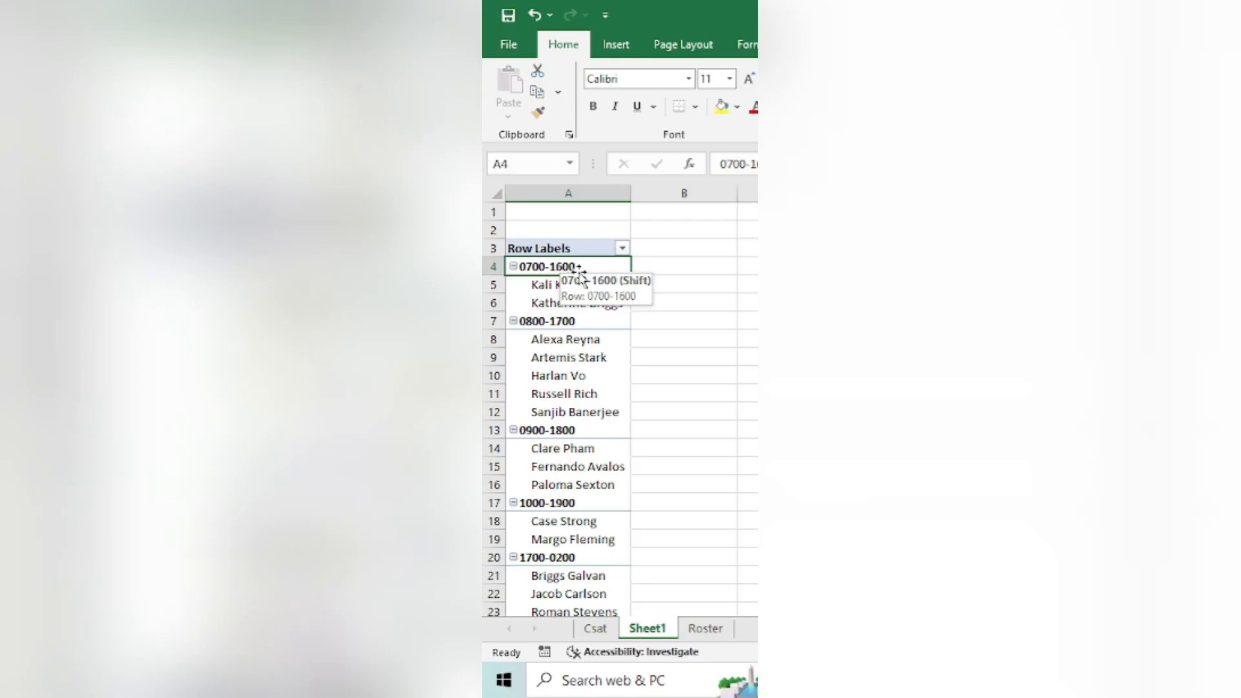
- Examine the team leads grouped under the 0700-1600 shift in the PivotTable
left_click(546, 295)
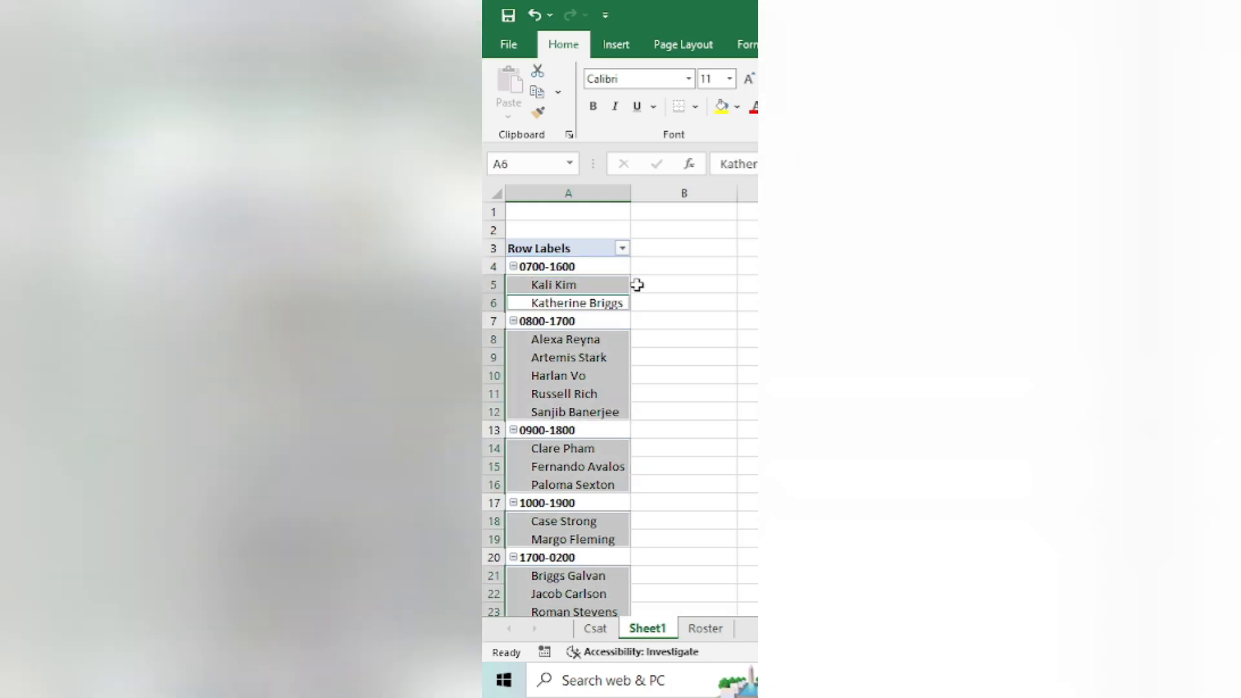
left_click(619, 278)
key("Up")
key("Right")
key("Down")
key("Left")
key("Down")
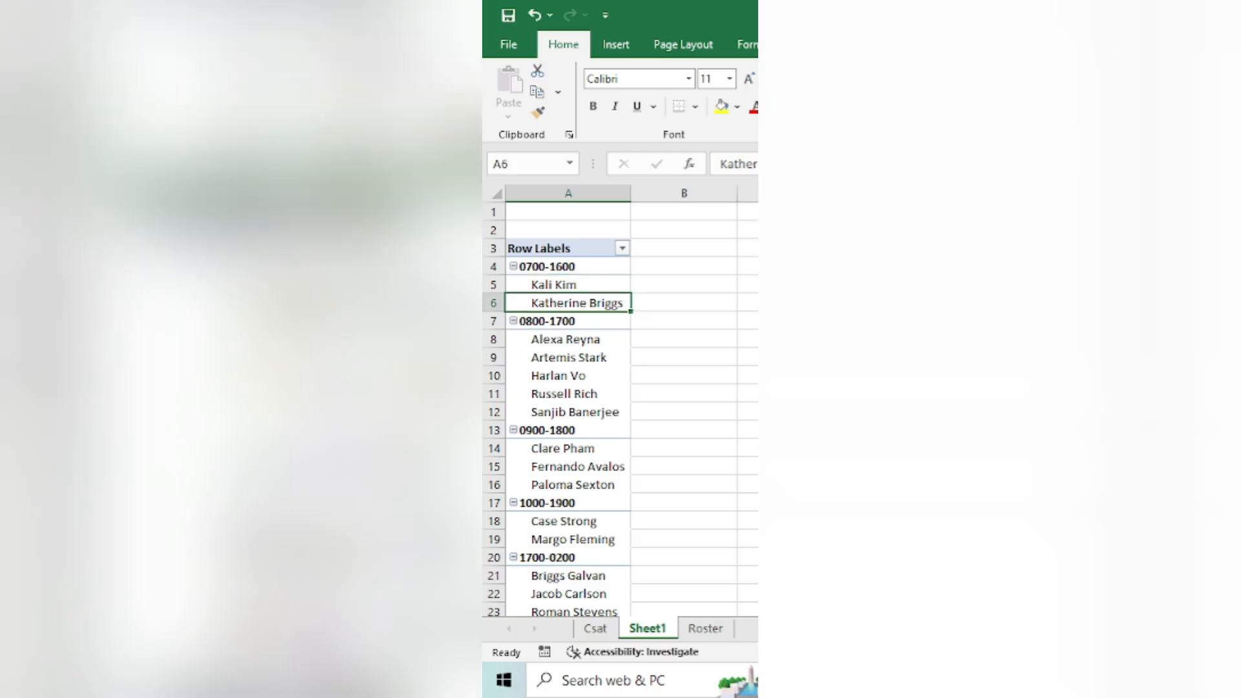
key("Up")
key("Down")
key("Up")
key("Up")
key("Down")
key("Down")
key("Down")
key("Down")
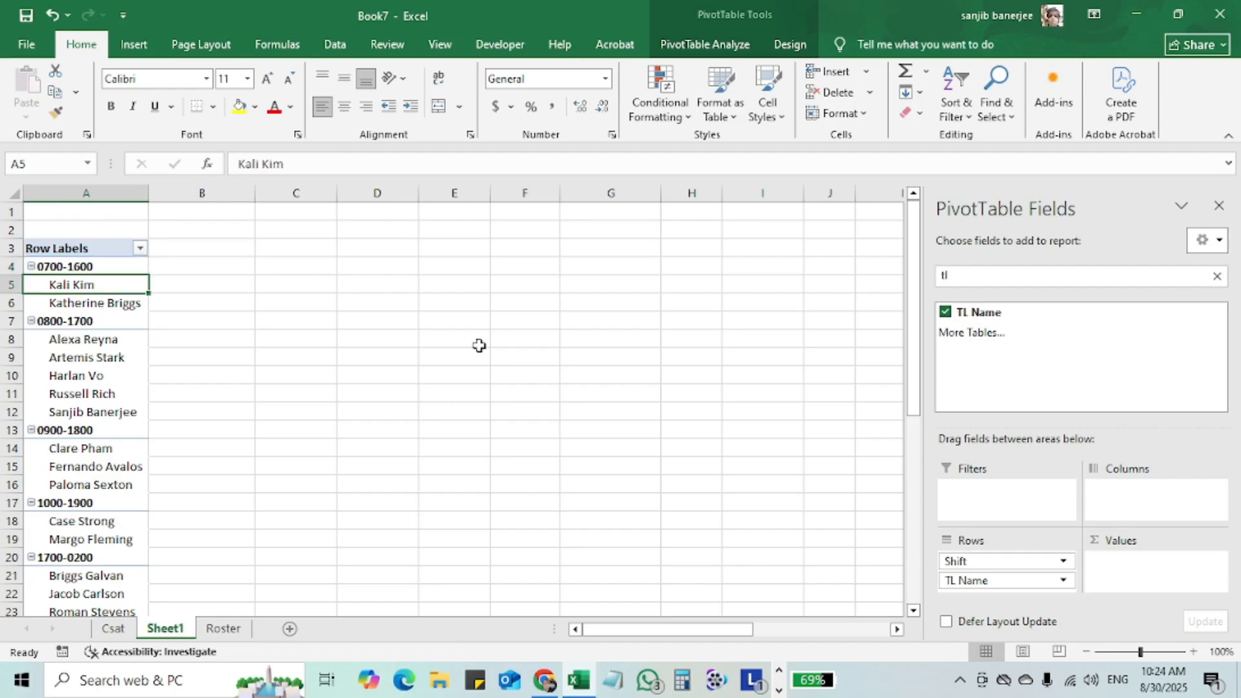
- Check the team leads listed under the 0800-1700 shift by selecting A8:A12, and return to A5
key("Down")
key("Down")
key("Down")
key("Down")
key("Up")
key("Up")
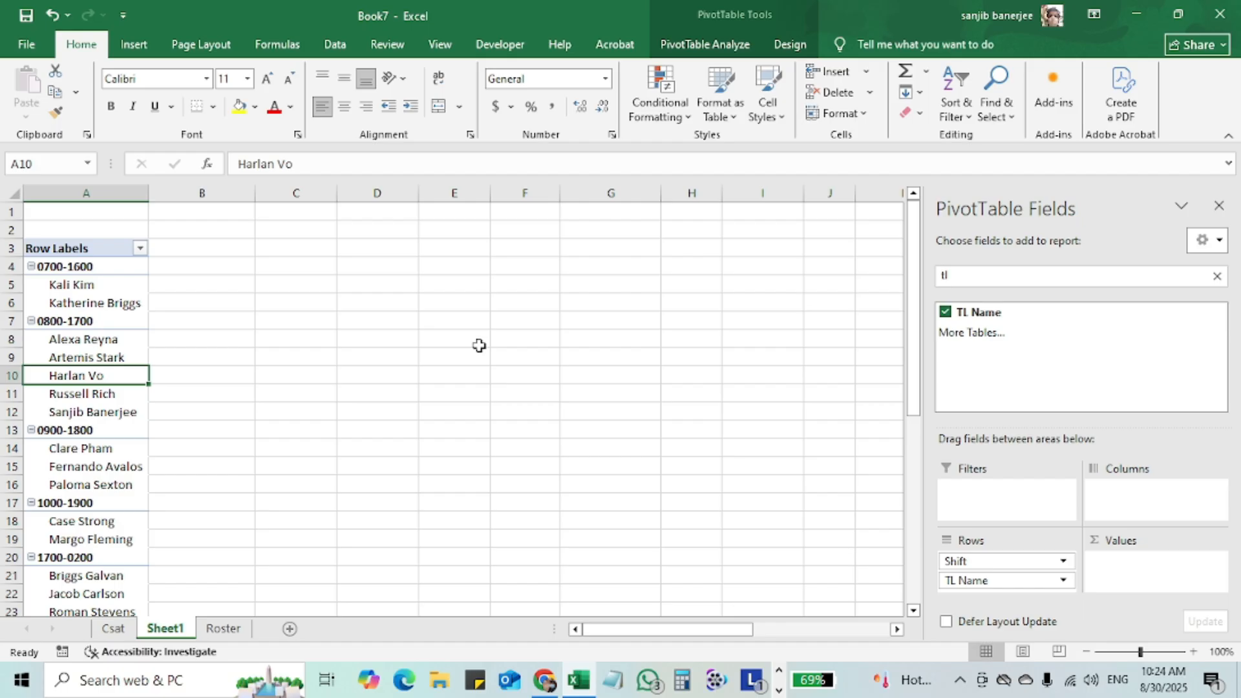
key("Up")
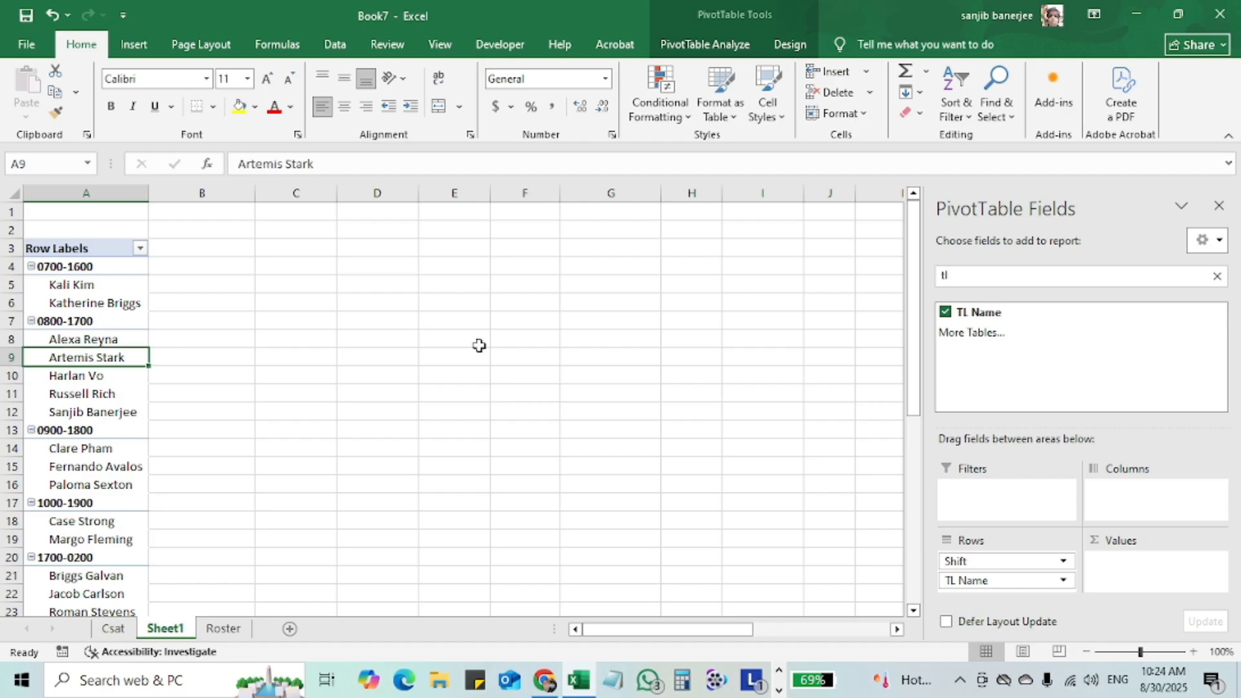
key("Up")
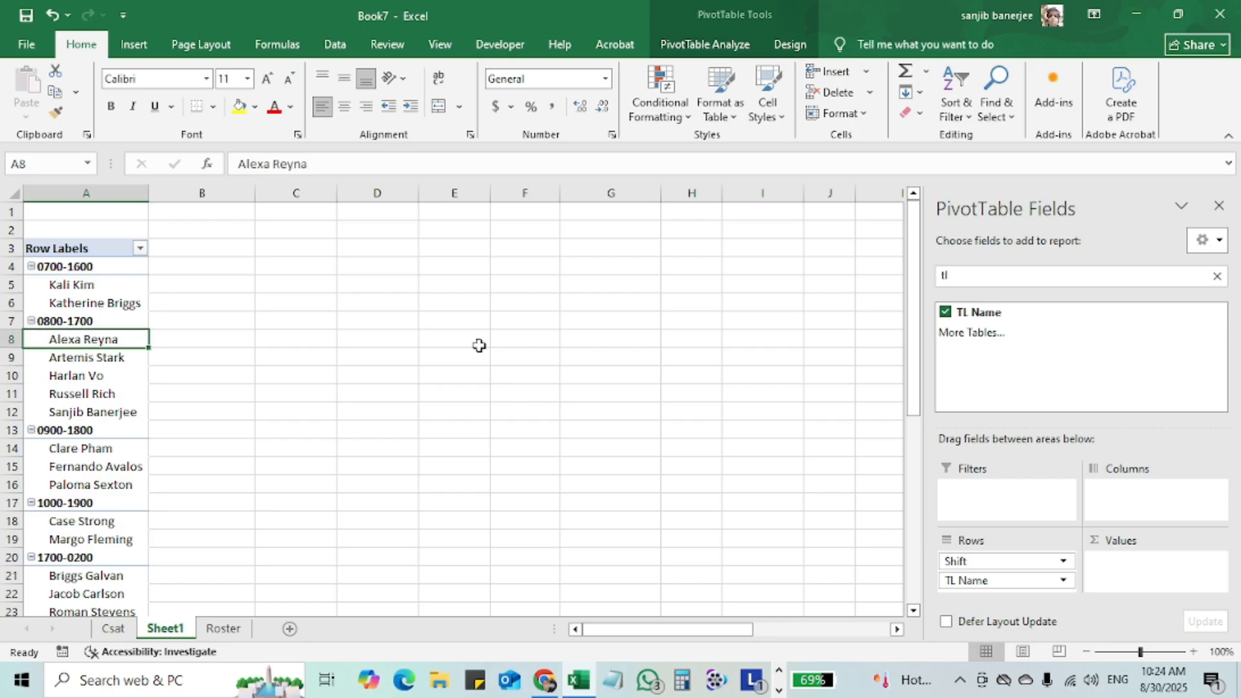
key("shift+Down")
key("shift+Down")
key("shift+Down")
key("shift+Down")
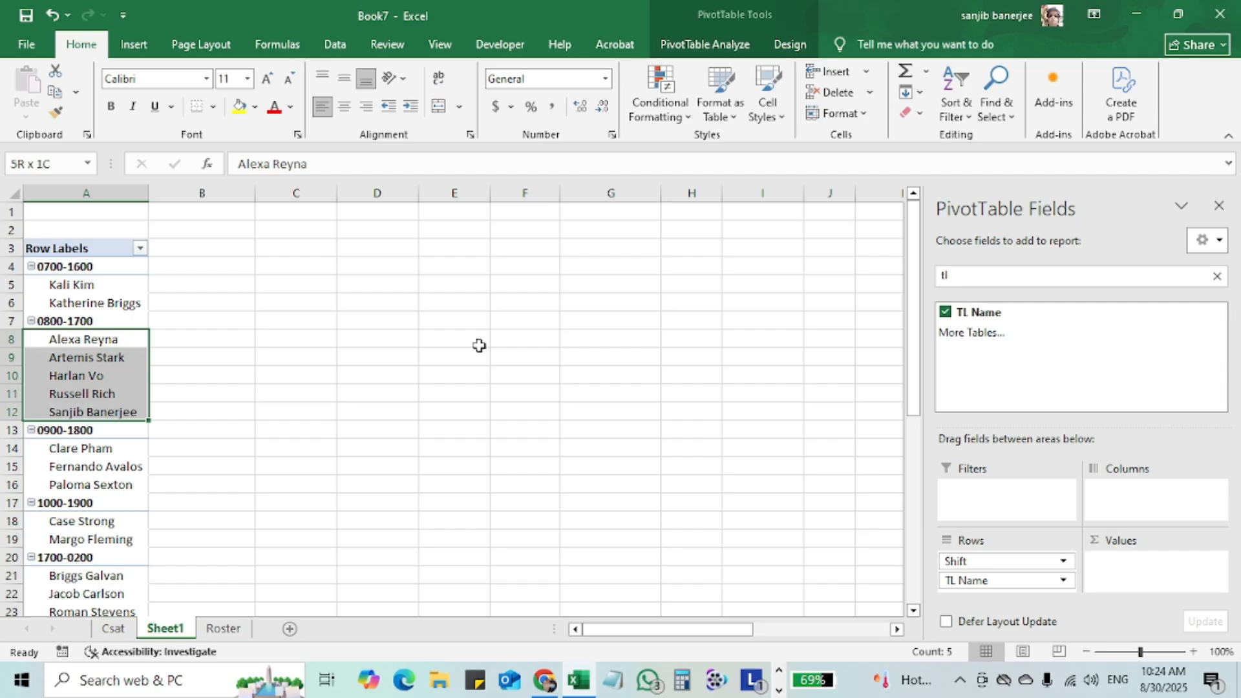
key("Up")
key("Up")
key("Up")
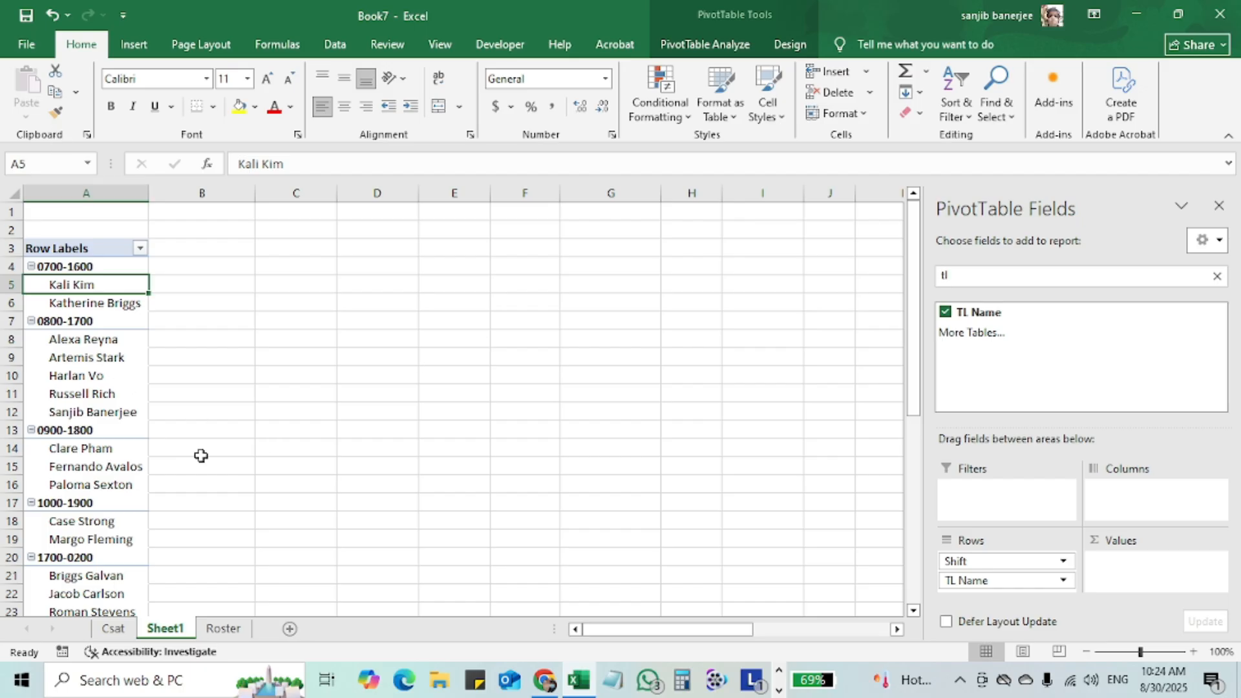
- Check the TL Name entries on the Roster sheet, selecting cell E9
left_click(221, 631)
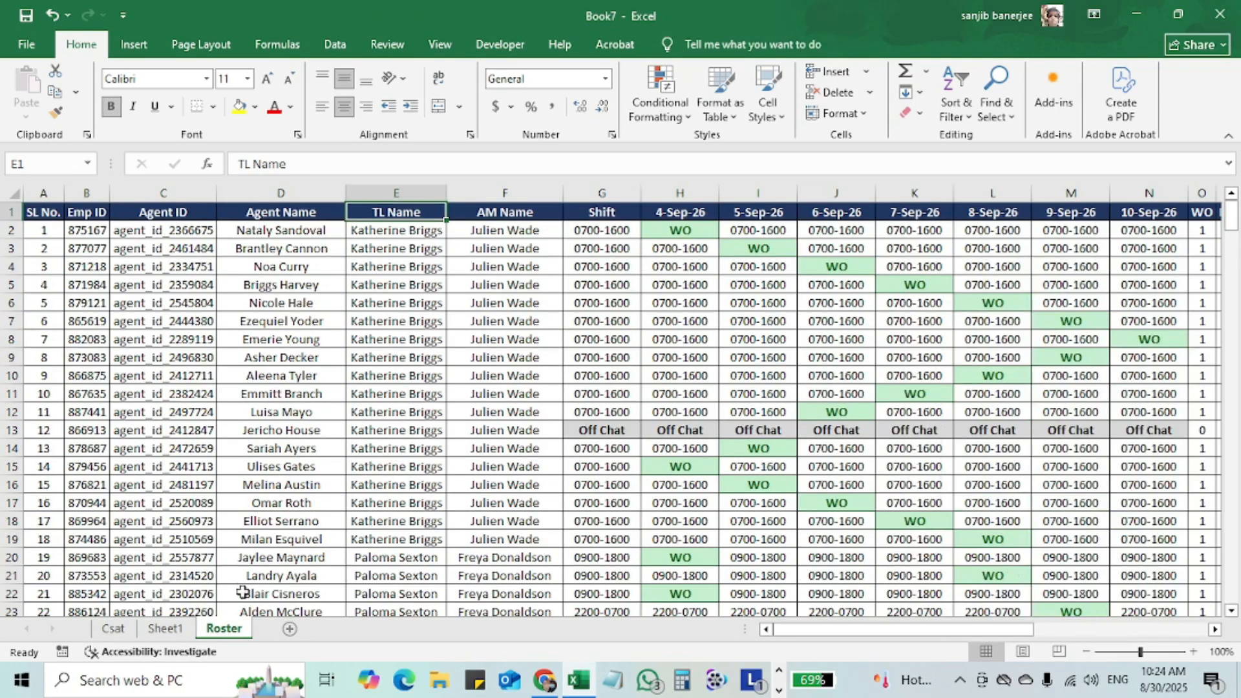
left_click(380, 352)
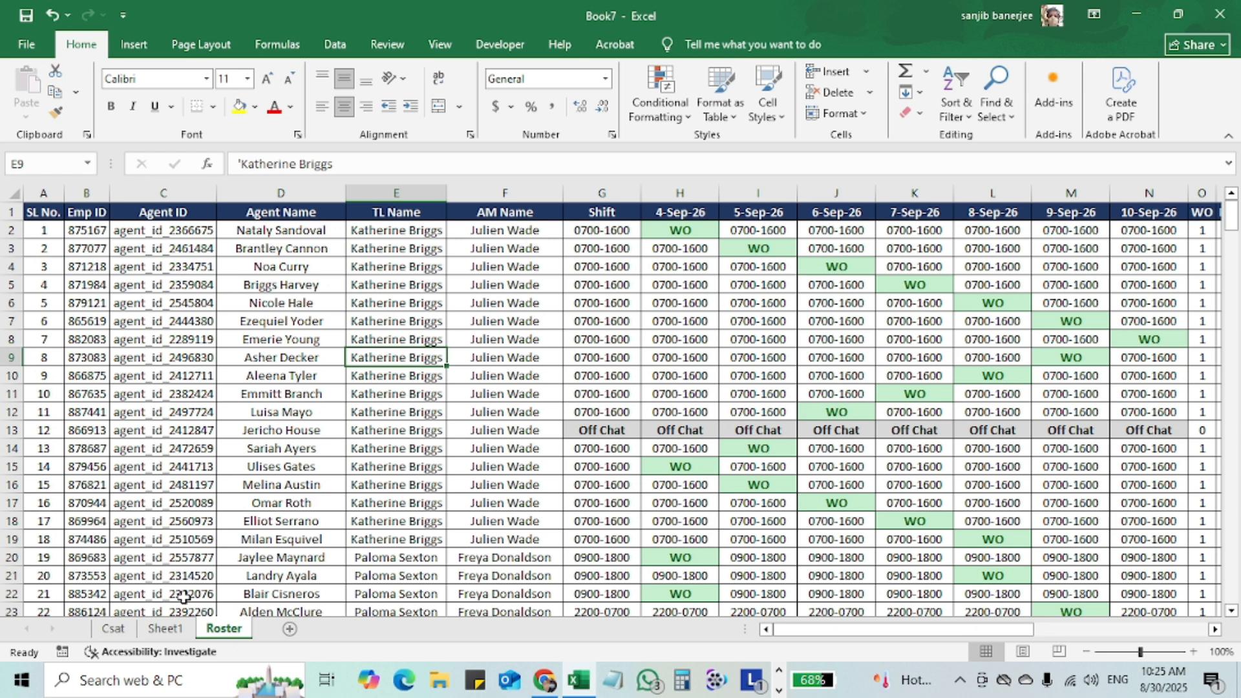
- Return to Sheet1 and show the PivotTable of shifts and team leads in Outline Form
left_click(166, 629)
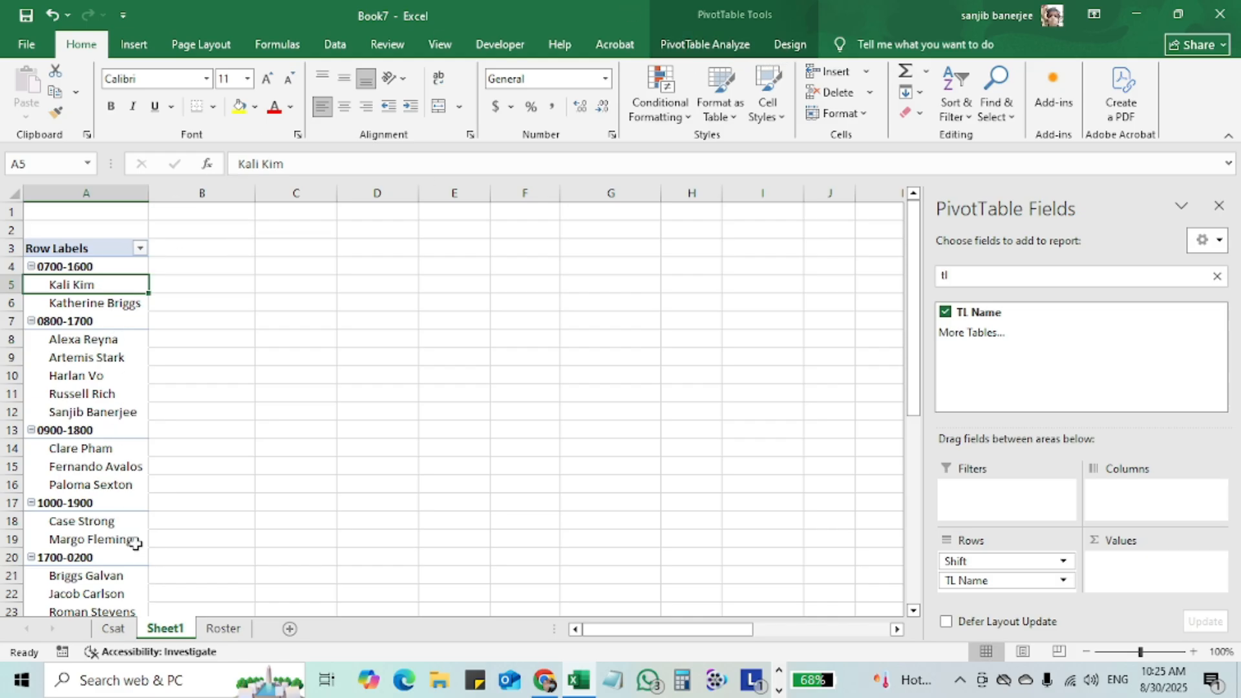
left_click(790, 44)
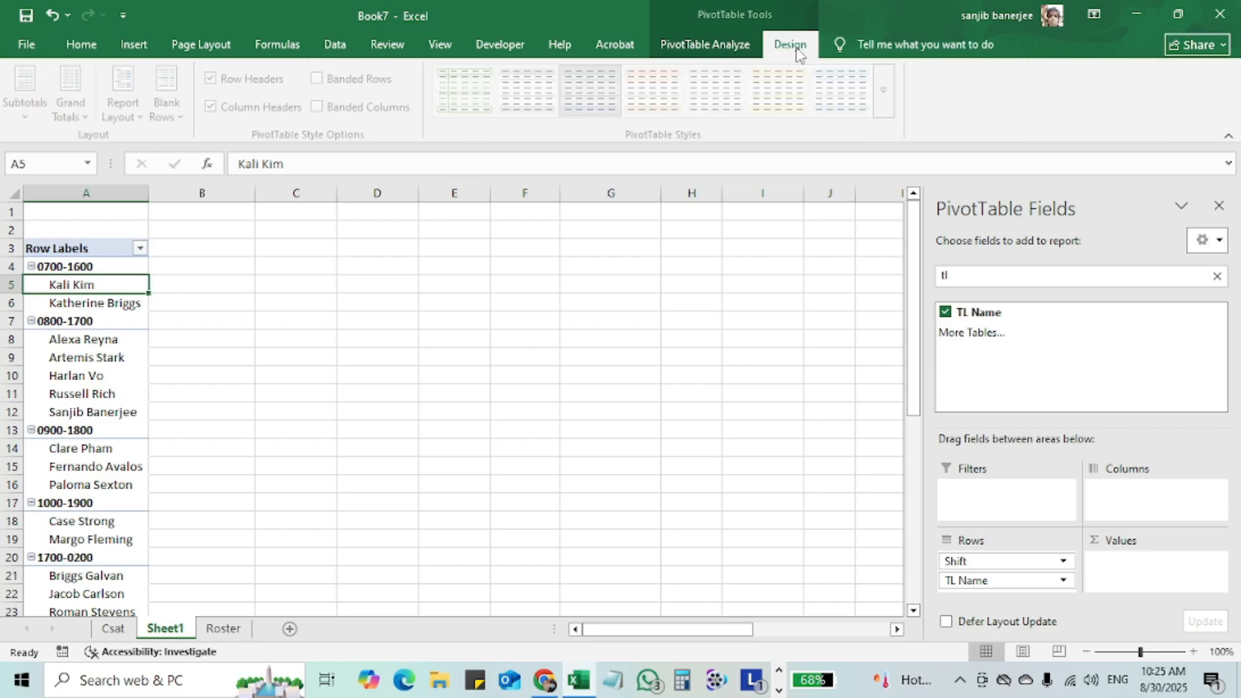
left_click(124, 109)
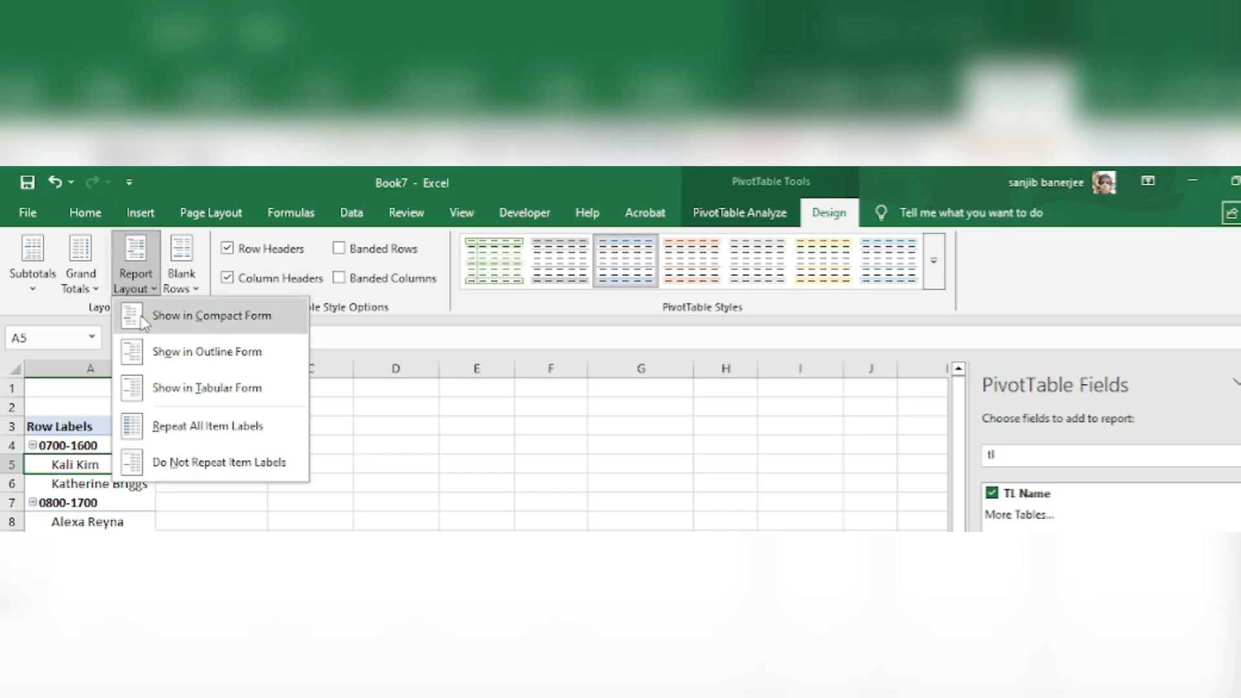
left_click(840, 222)
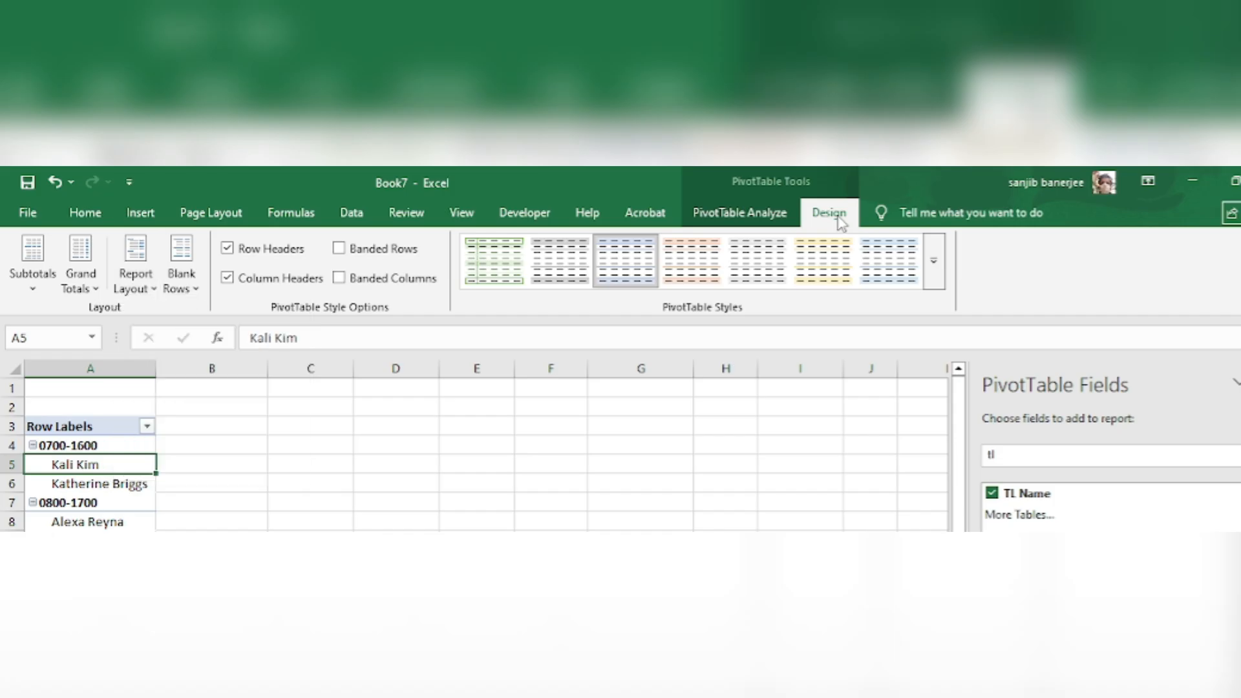
left_click(136, 271)
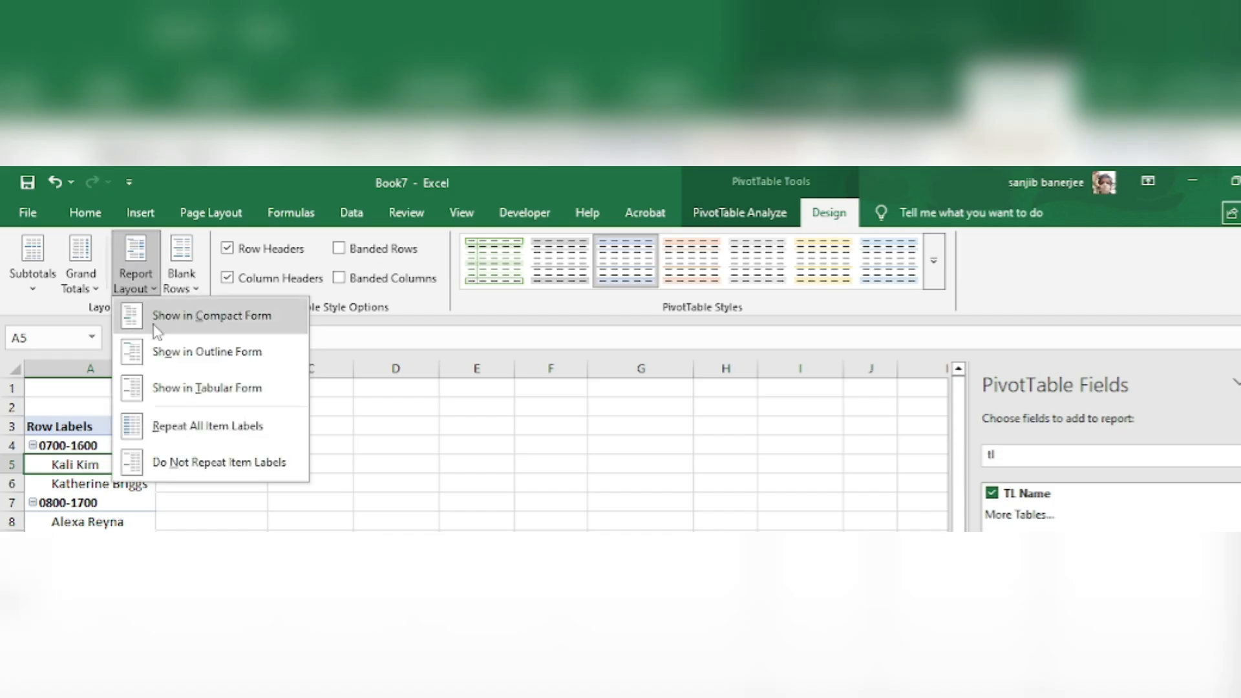
left_click(245, 364)
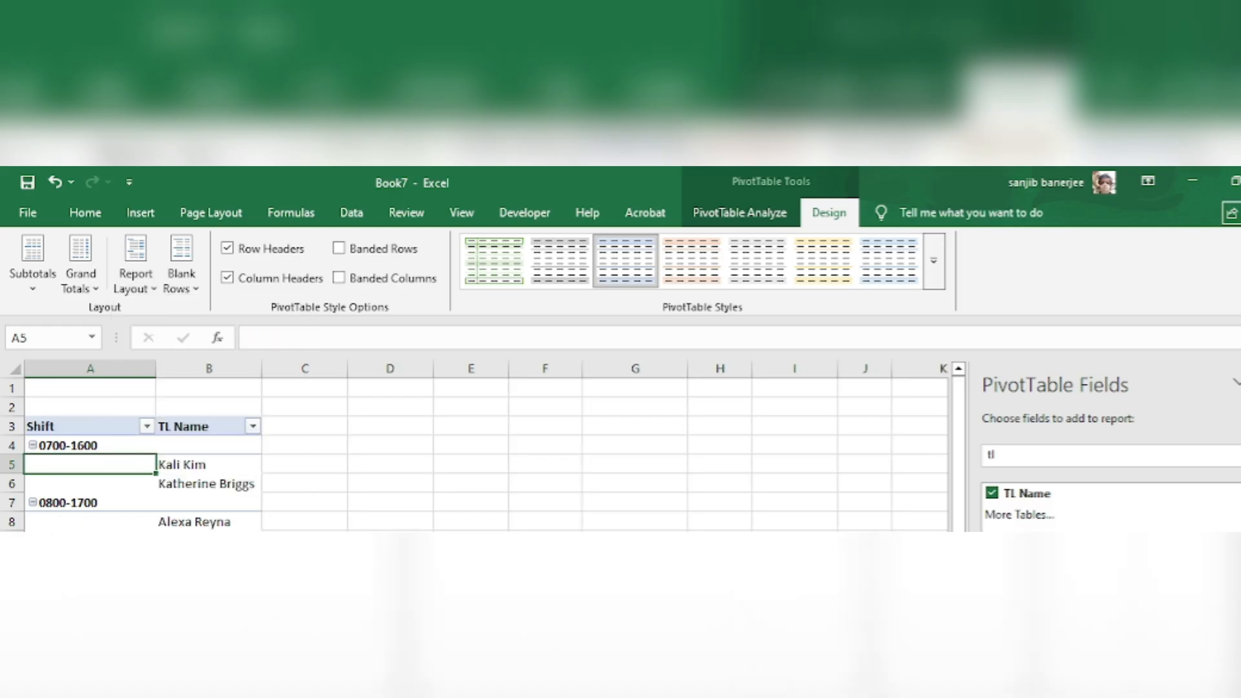
- Check the Shift and TL Name columns of the PivotTable, and hide its +/- expand and collapse buttons
left_click(178, 485)
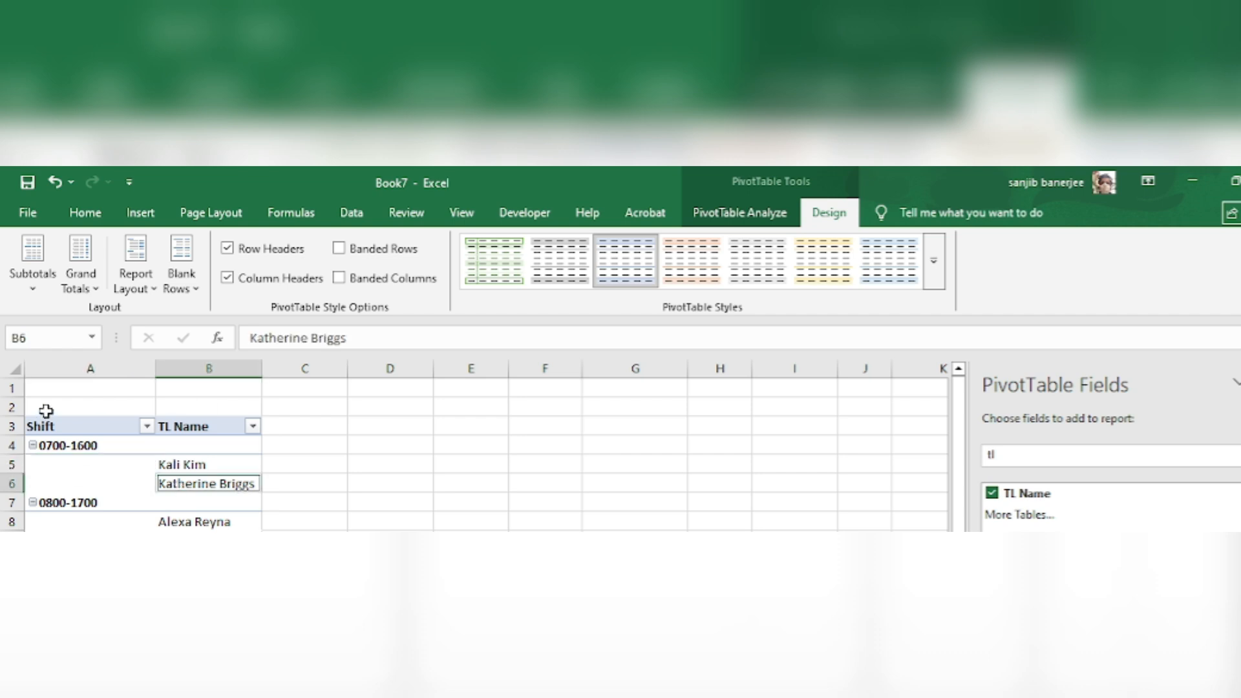
left_click(61, 426)
left_click(212, 430)
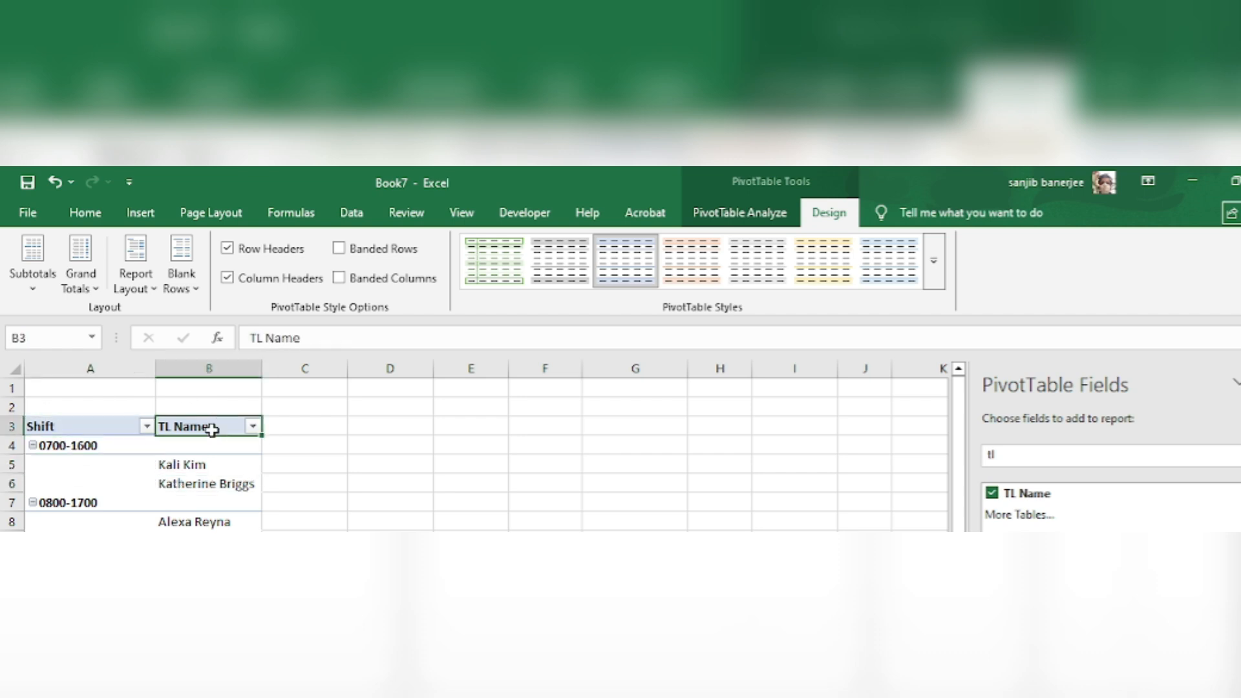
left_click(212, 476)
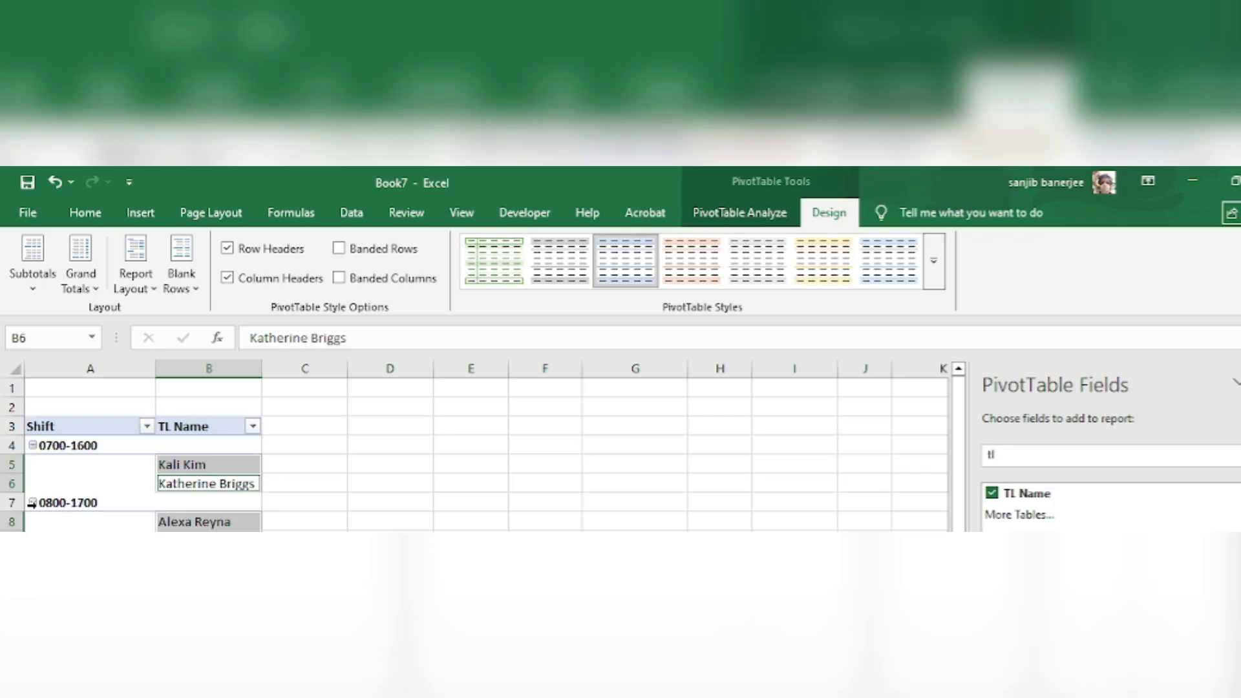
left_click(193, 467)
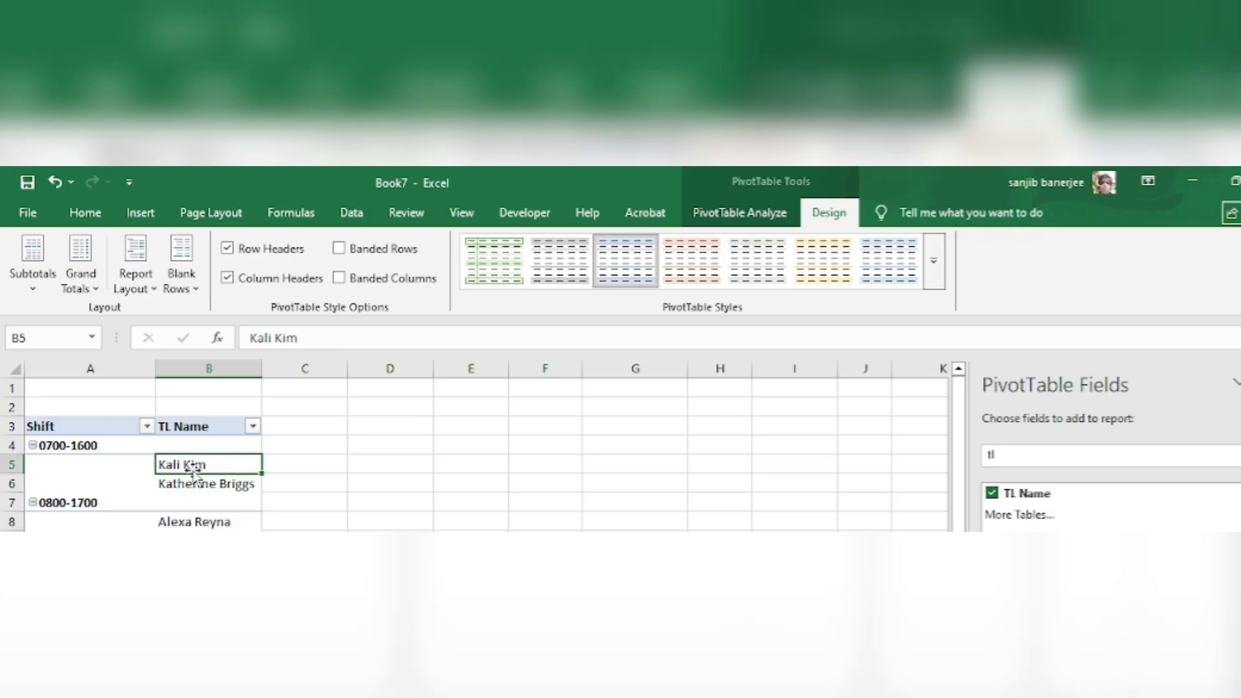
left_click(737, 213)
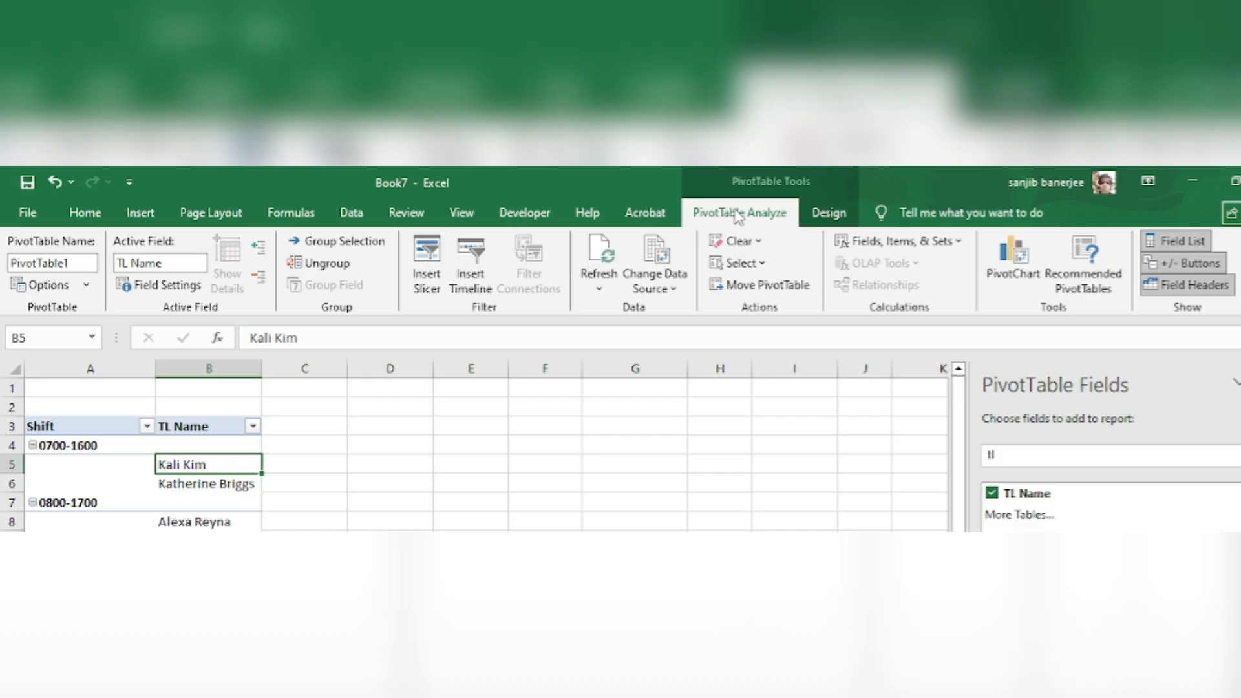
left_click(1179, 265)
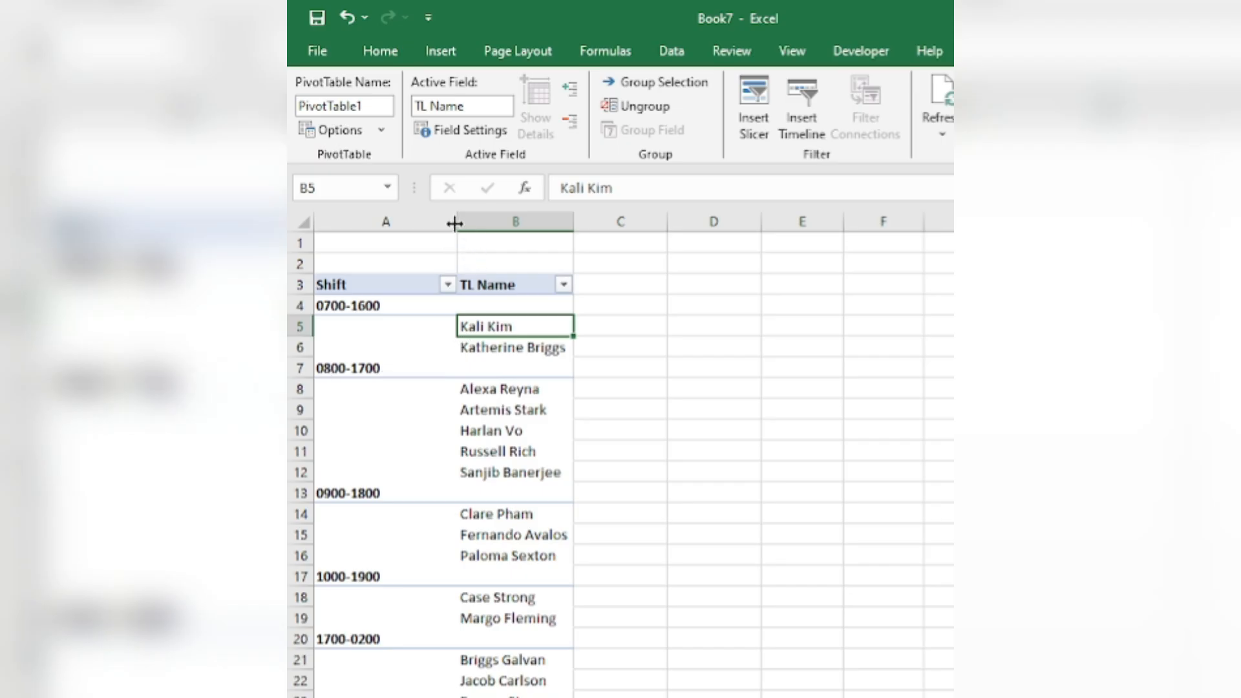
- Narrow the Shift column A and widen the TL Name column B
mouse_move(454, 222)
left_mouse_down()
mouse_move(394, 233)
mouse_move(438, 220)
left_mouse_up()
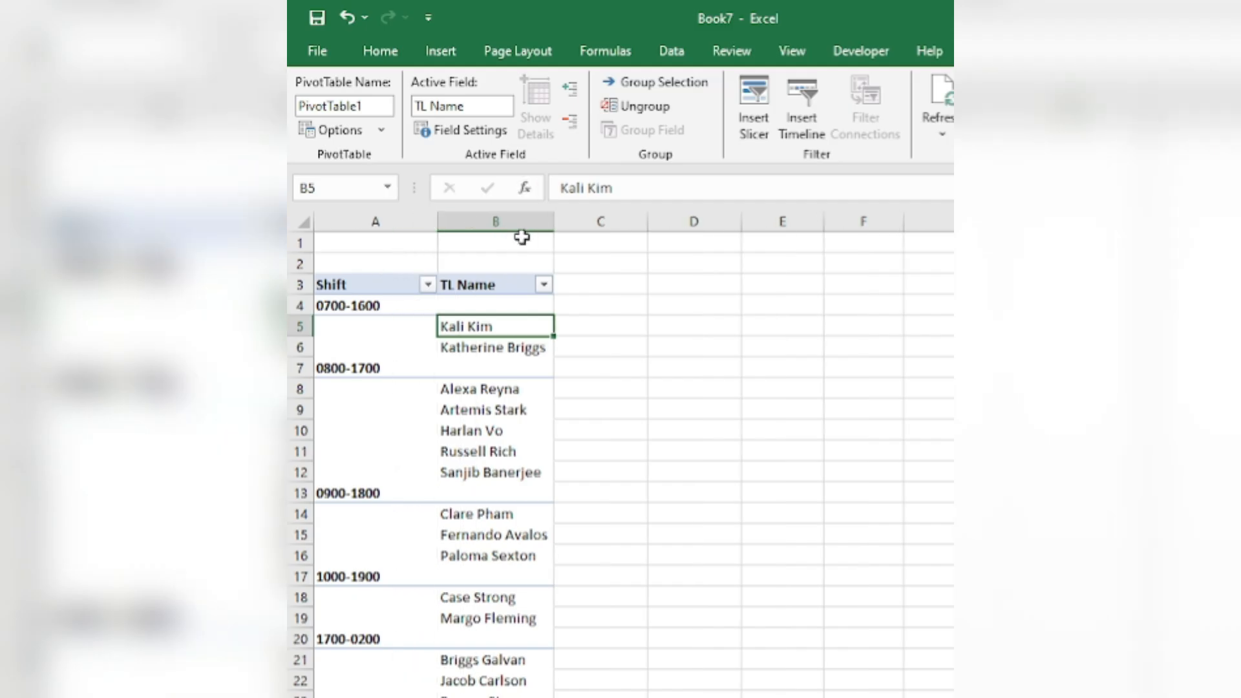
left_click_drag(555, 222, 626, 227)
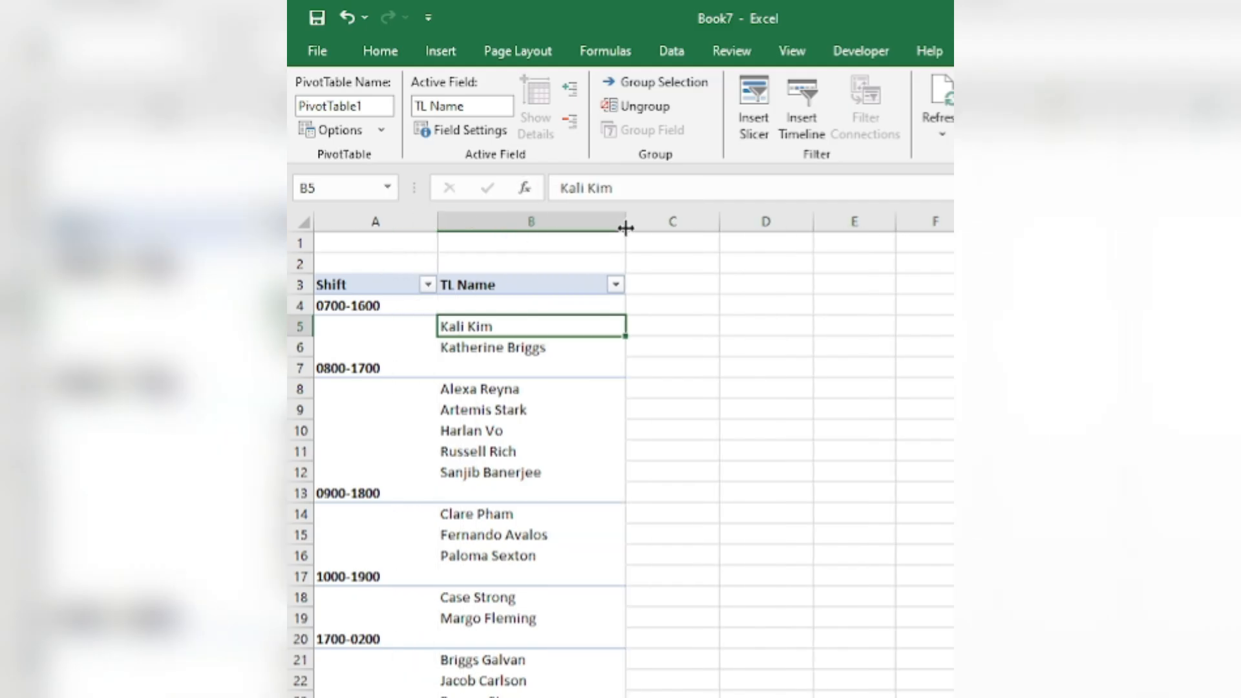
left_click(592, 499)
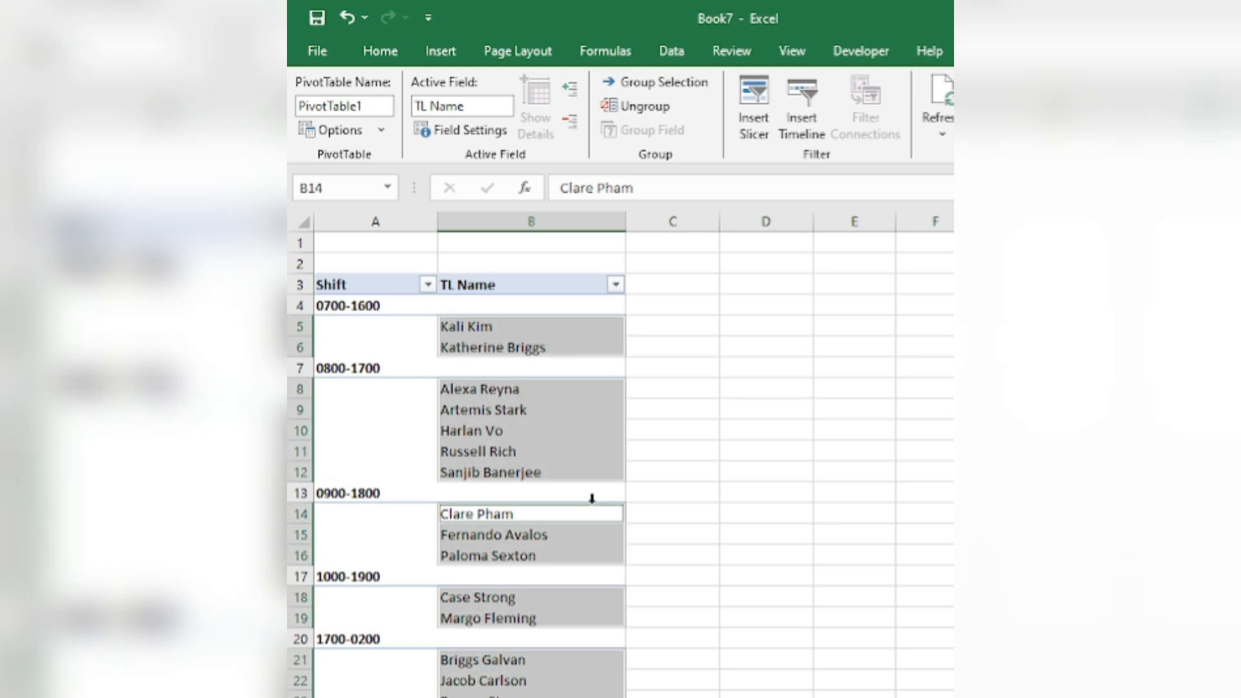
- Filter the PivotTable's Shift field to only 0800-1700 and review its team leads by selecting B5:B9
left_click(427, 285)
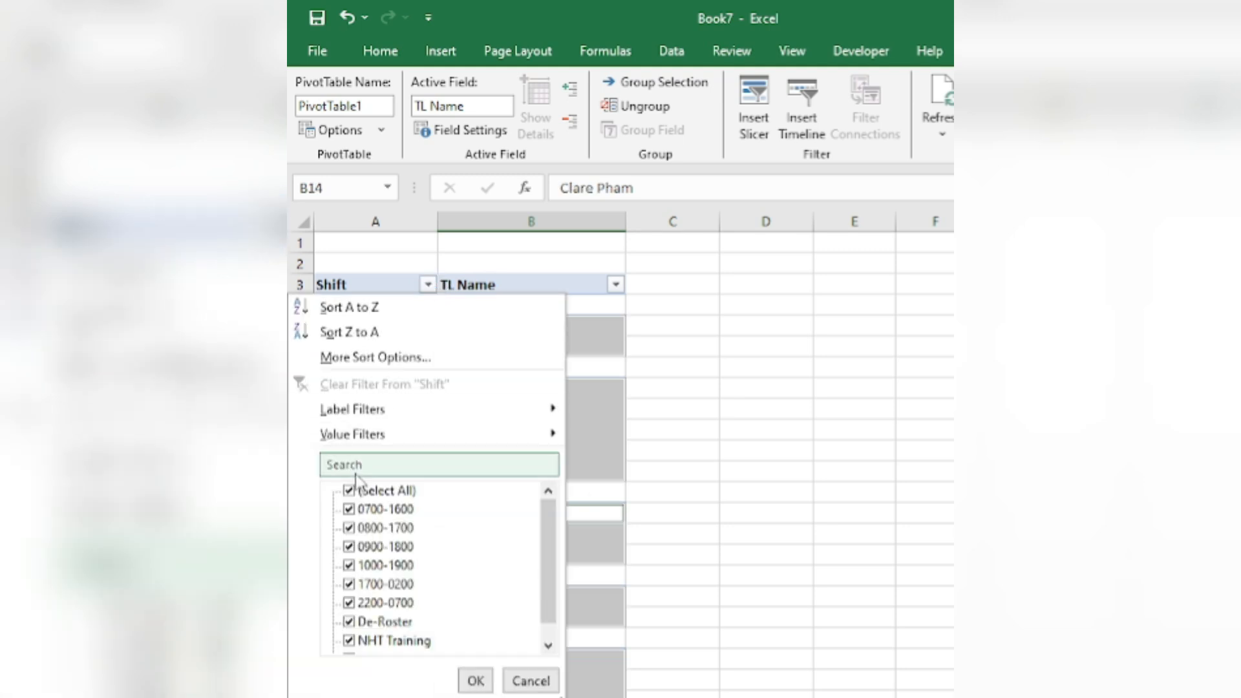
left_click(350, 491)
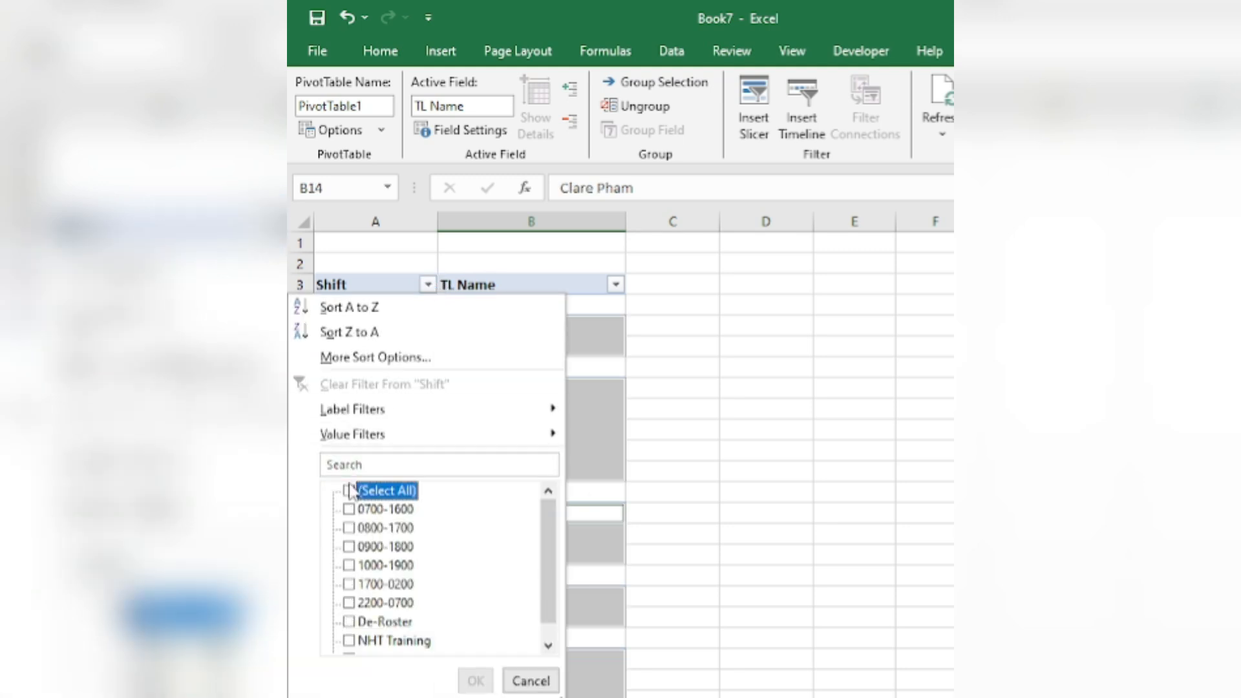
left_click(349, 528)
key("Return")
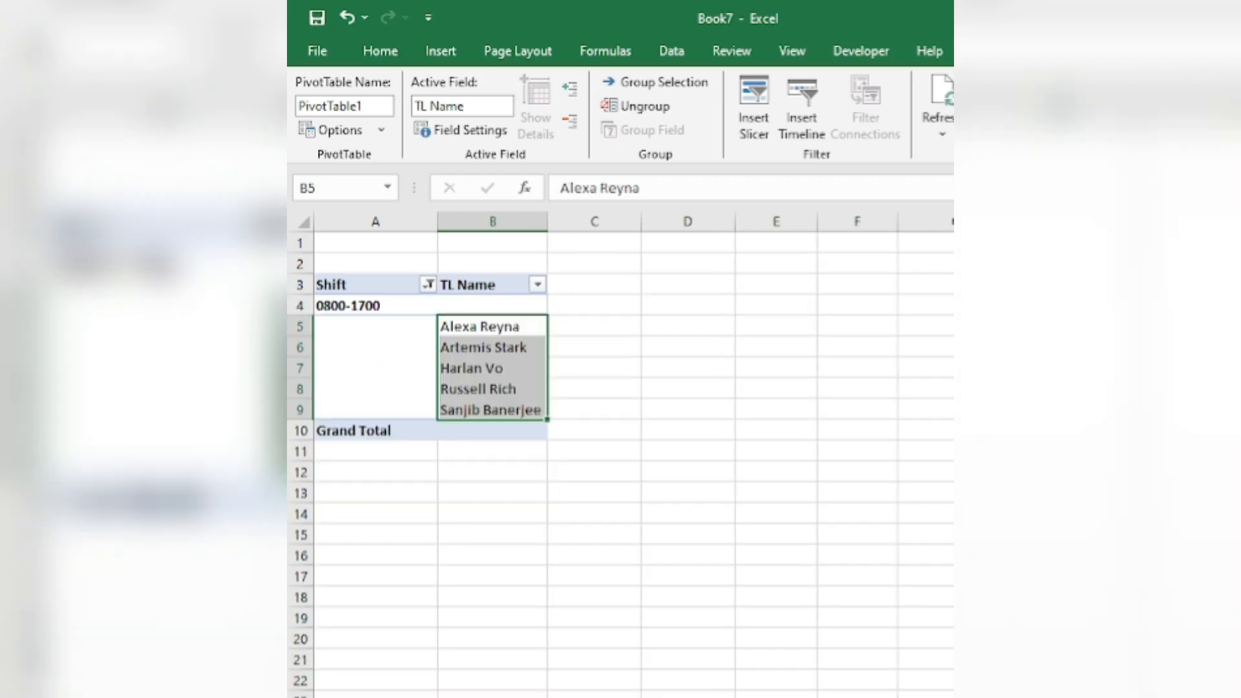
left_click(712, 403)
left_click_drag(474, 327, 478, 412)
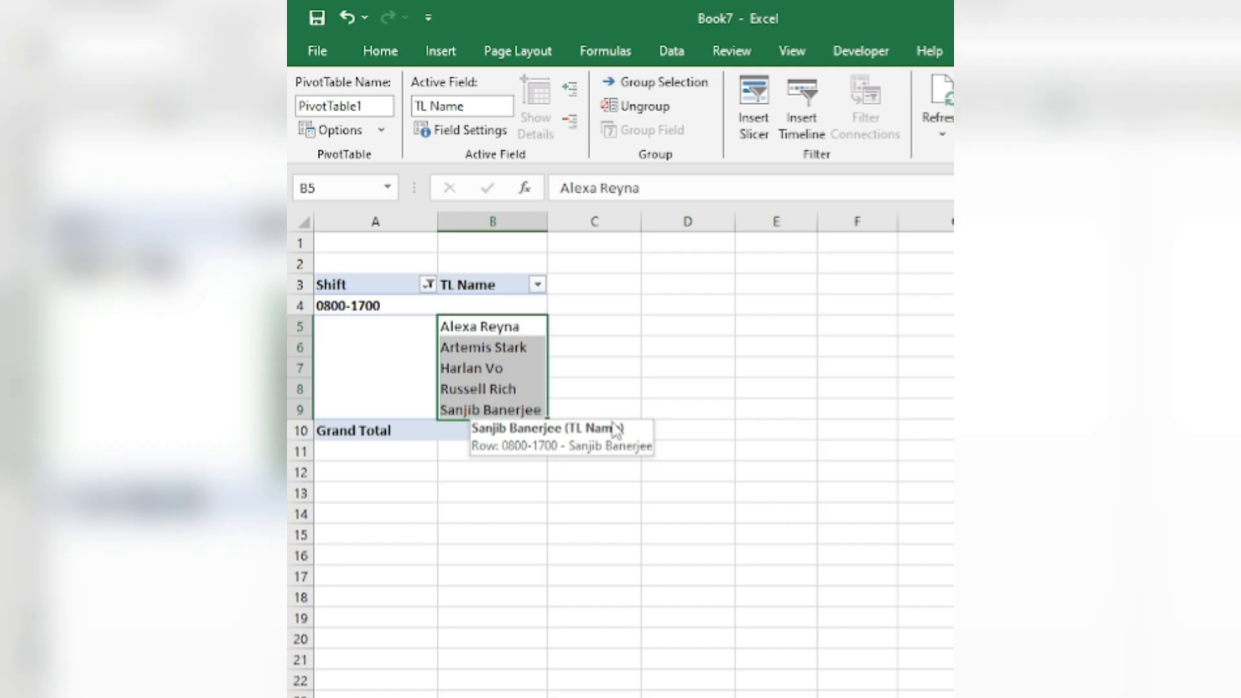
left_click(644, 389)
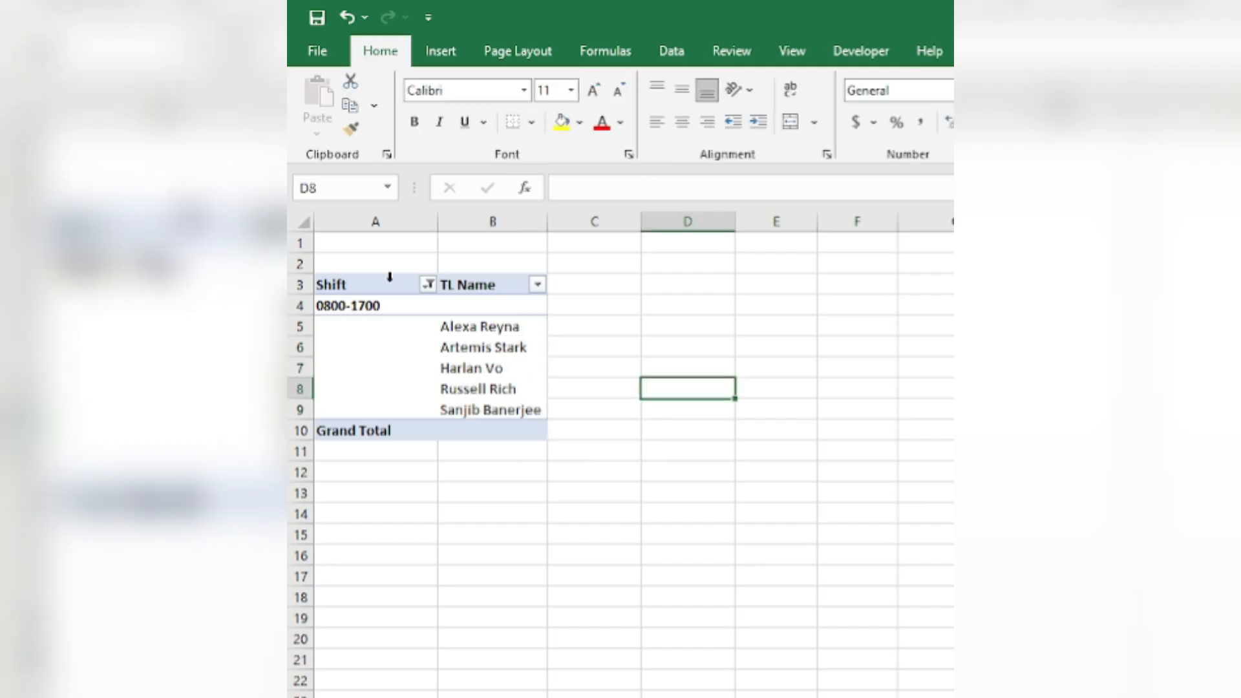
- Change the Shift filter to show only 1700-0200 and review its team leads by selecting B5:B8
left_click(428, 289)
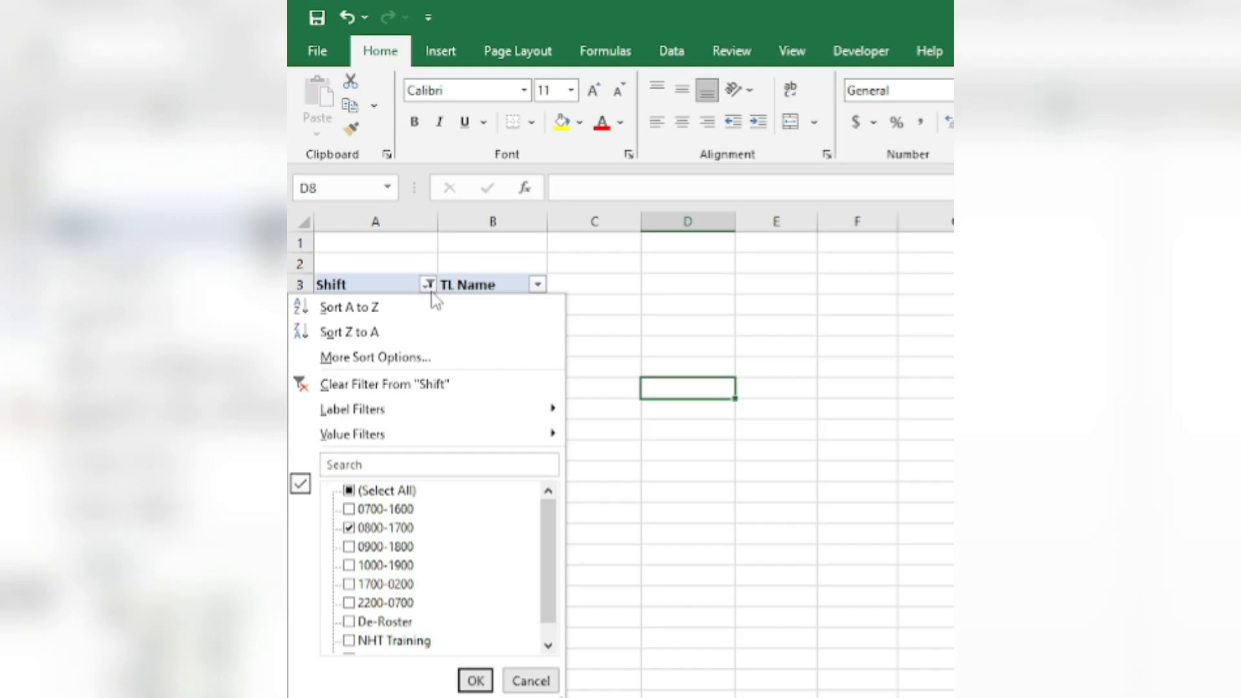
left_click(350, 528)
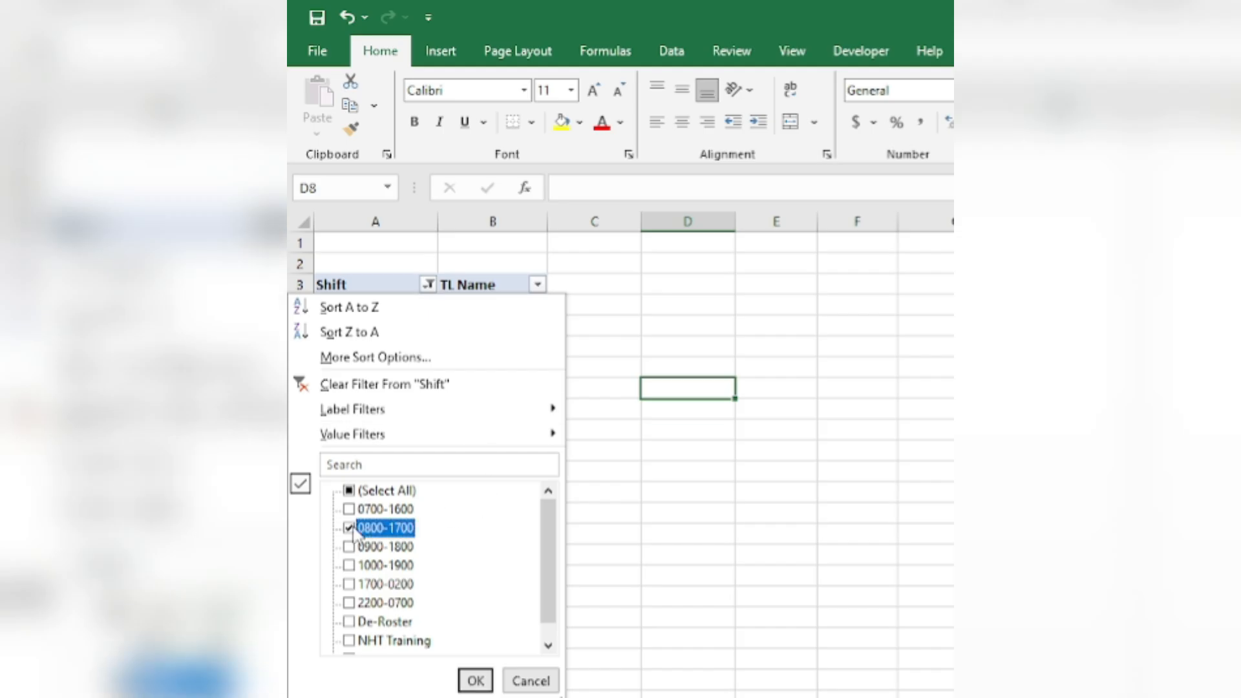
left_click(349, 583)
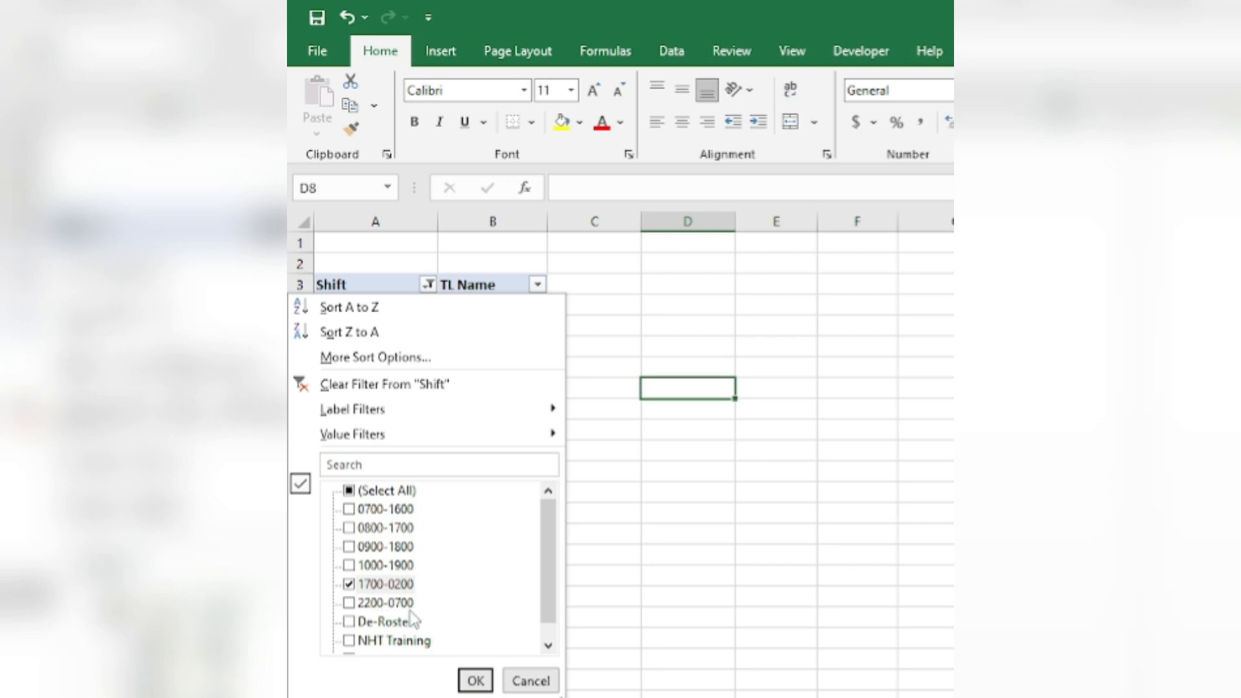
left_click(475, 681)
left_click_drag(480, 327, 493, 385)
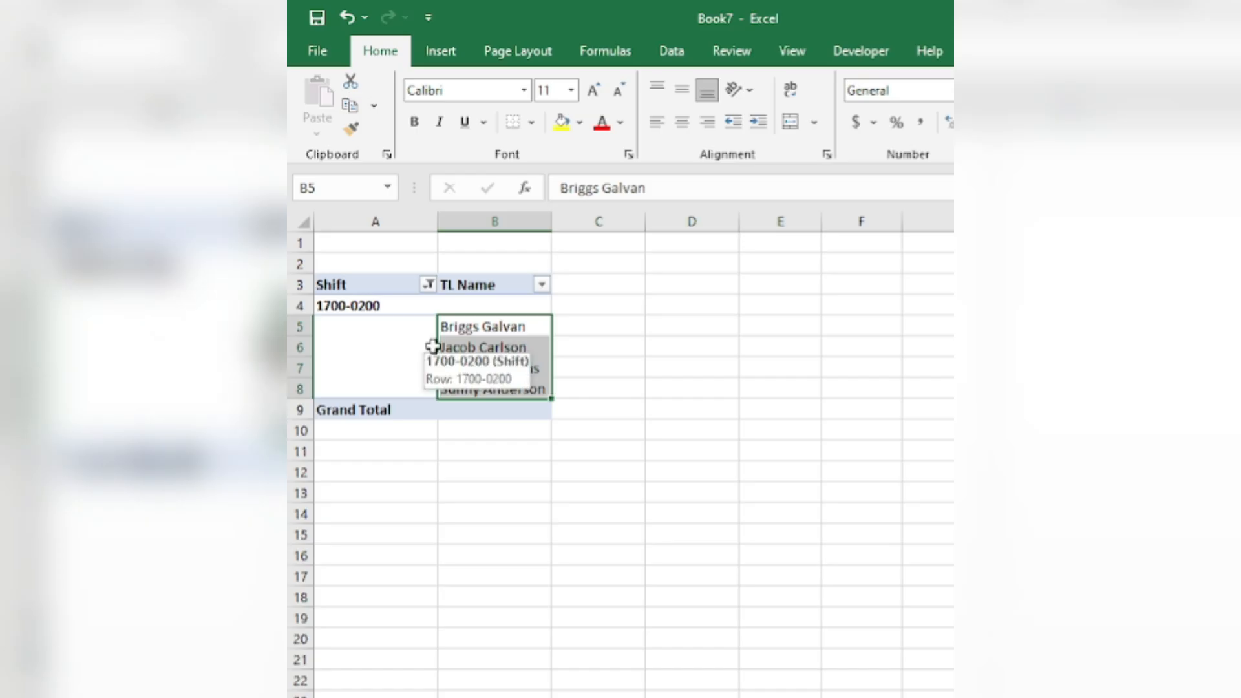
left_click(750, 344)
left_click(482, 355)
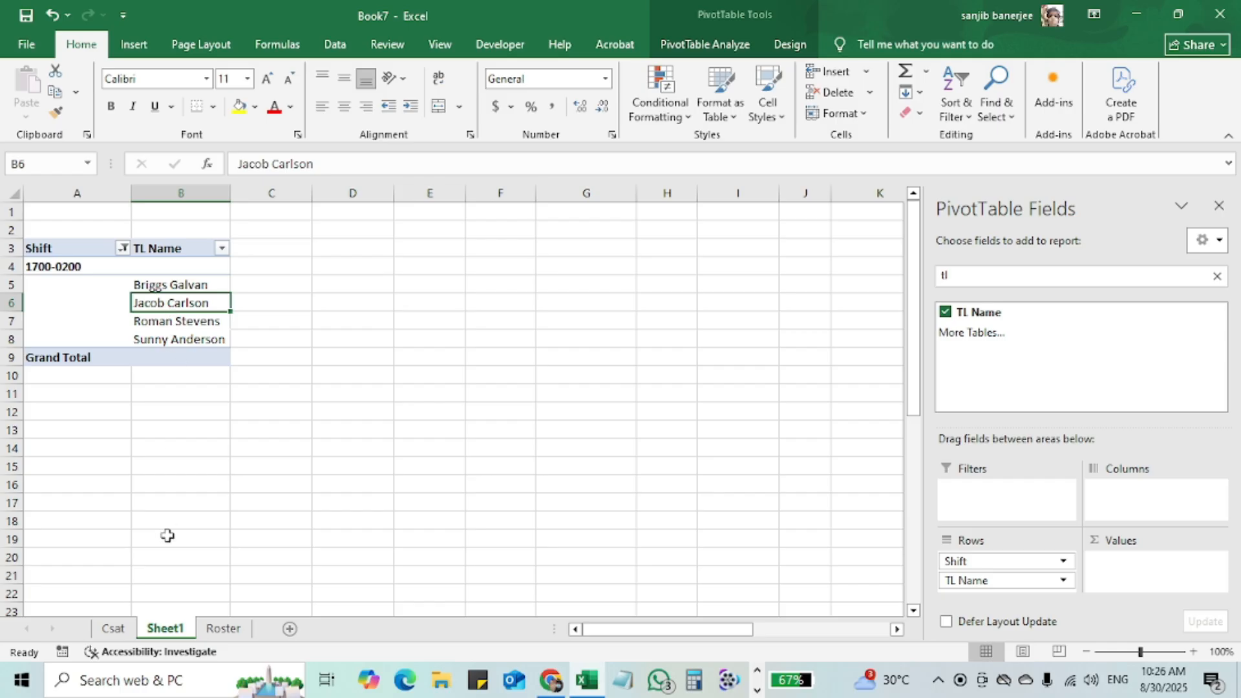
- Rename the PivotTable's worksheet Sheet1 as Pivot
left_click(223, 628)
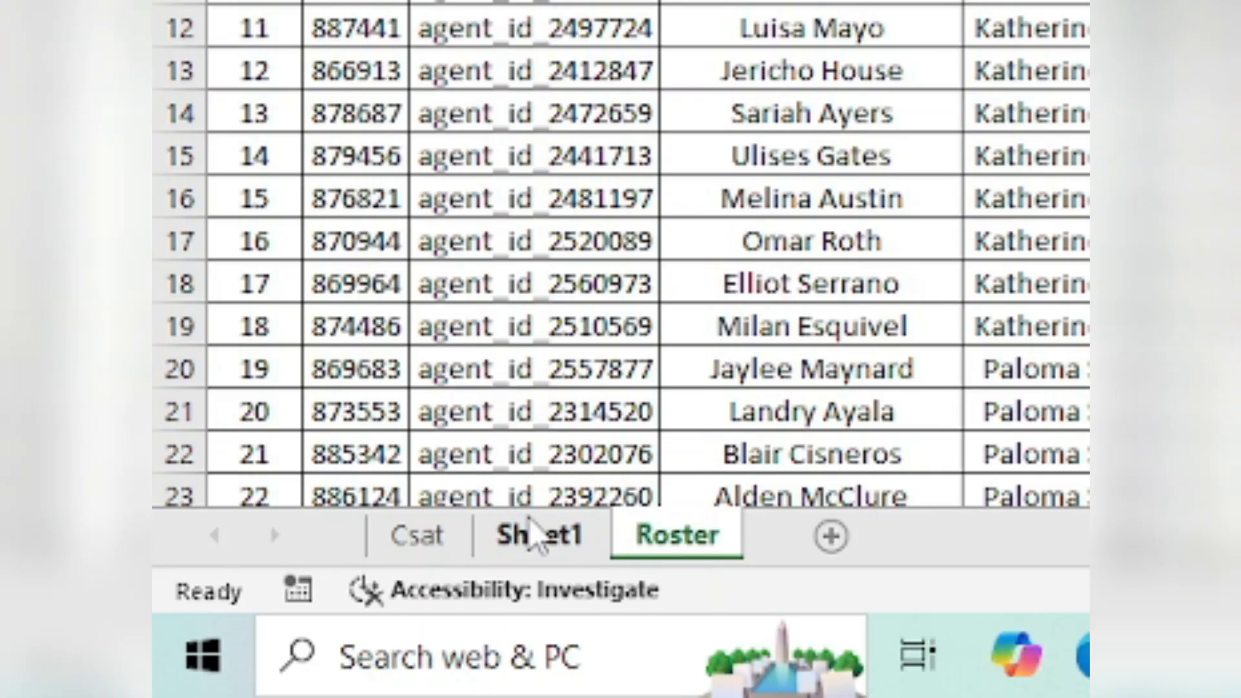
left_click(530, 533)
double_click(529, 533)
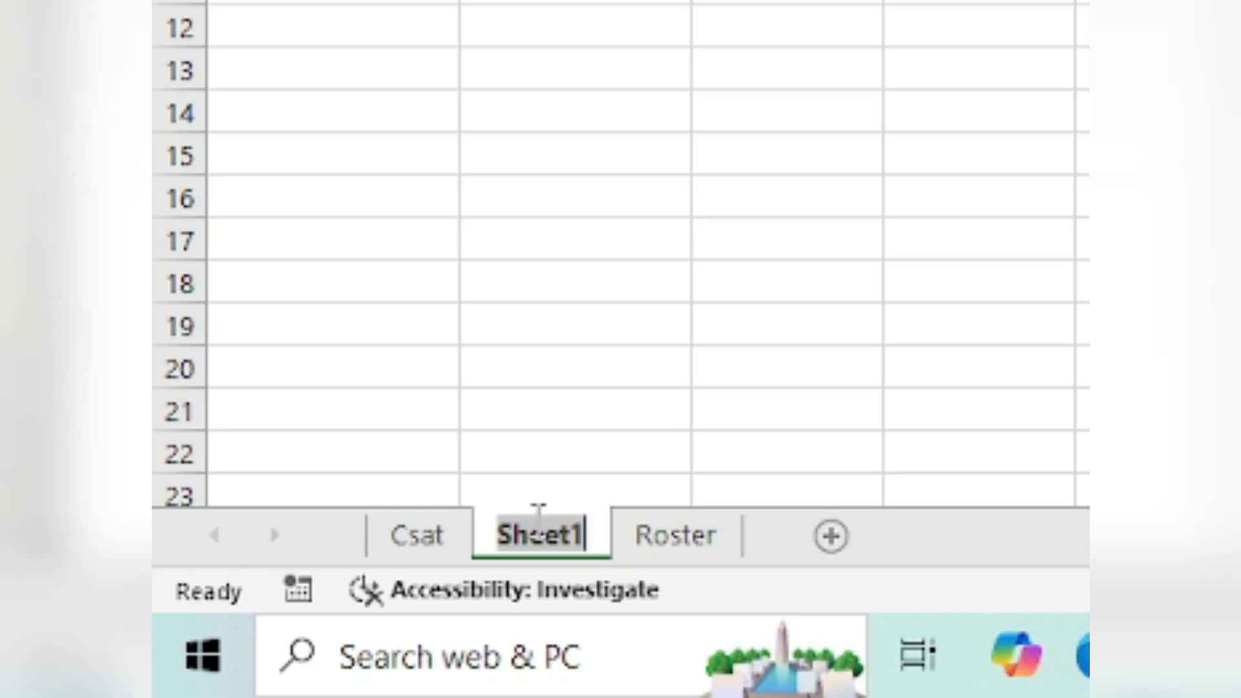
left_click(538, 524)
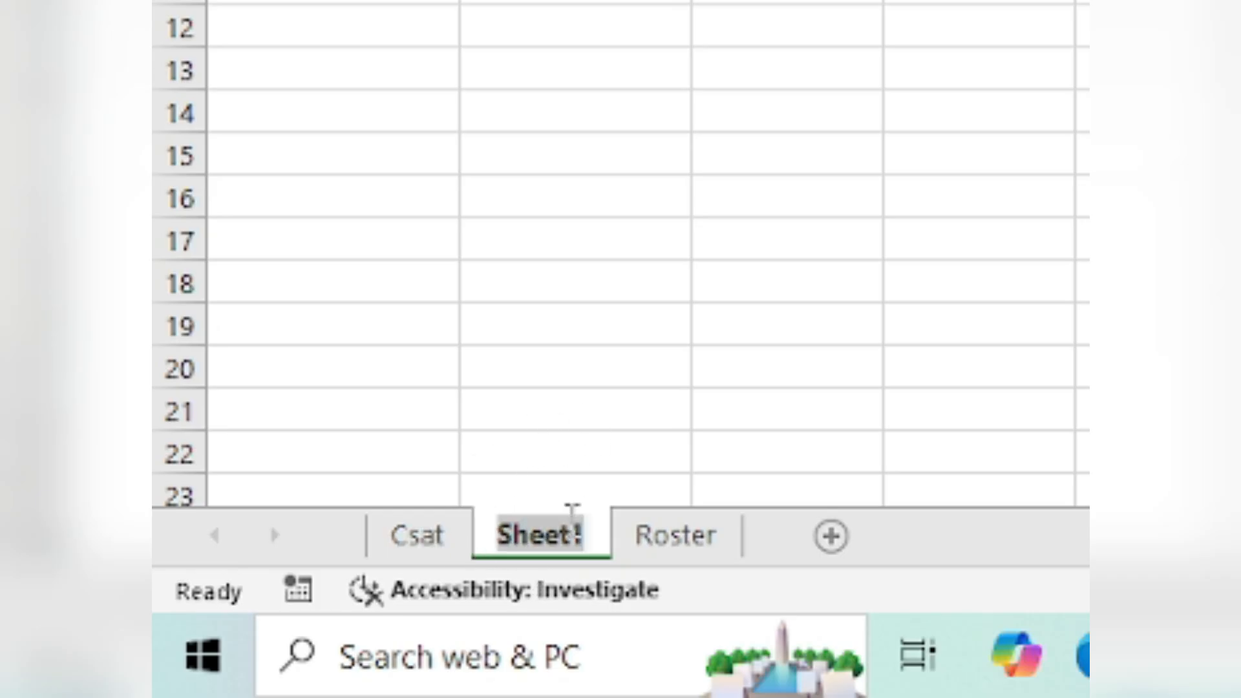
double_click(572, 527)
type("P")
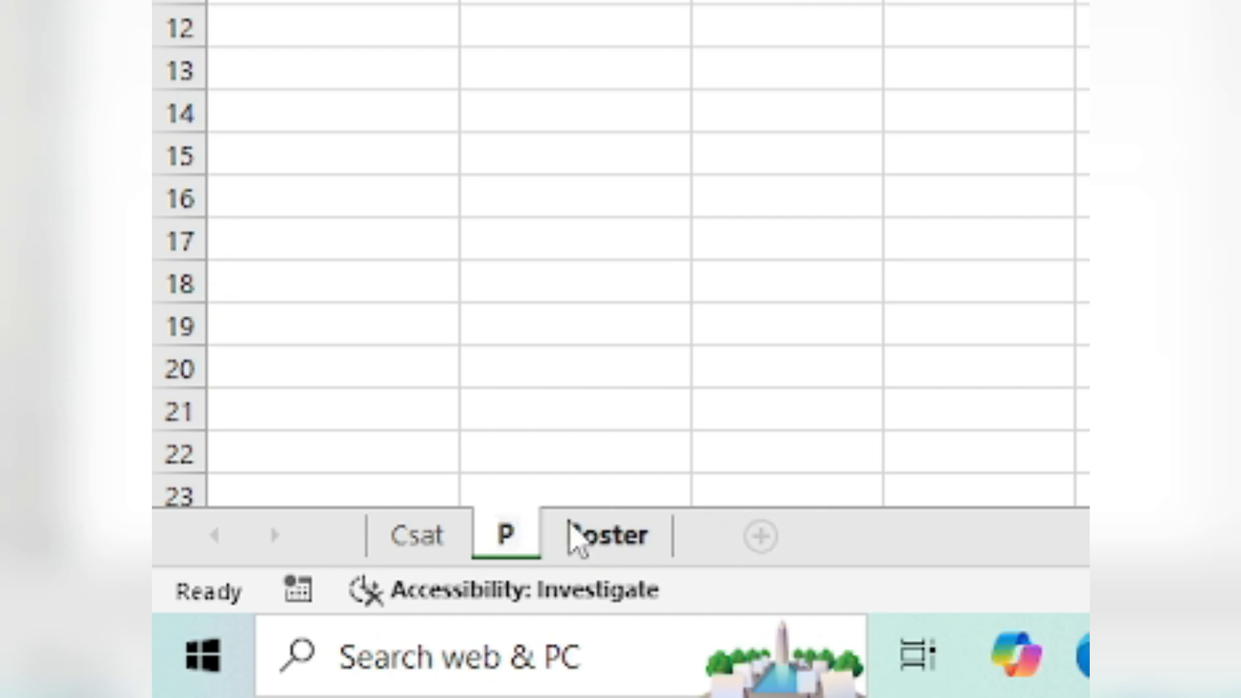
type("ivot")
key("Return")
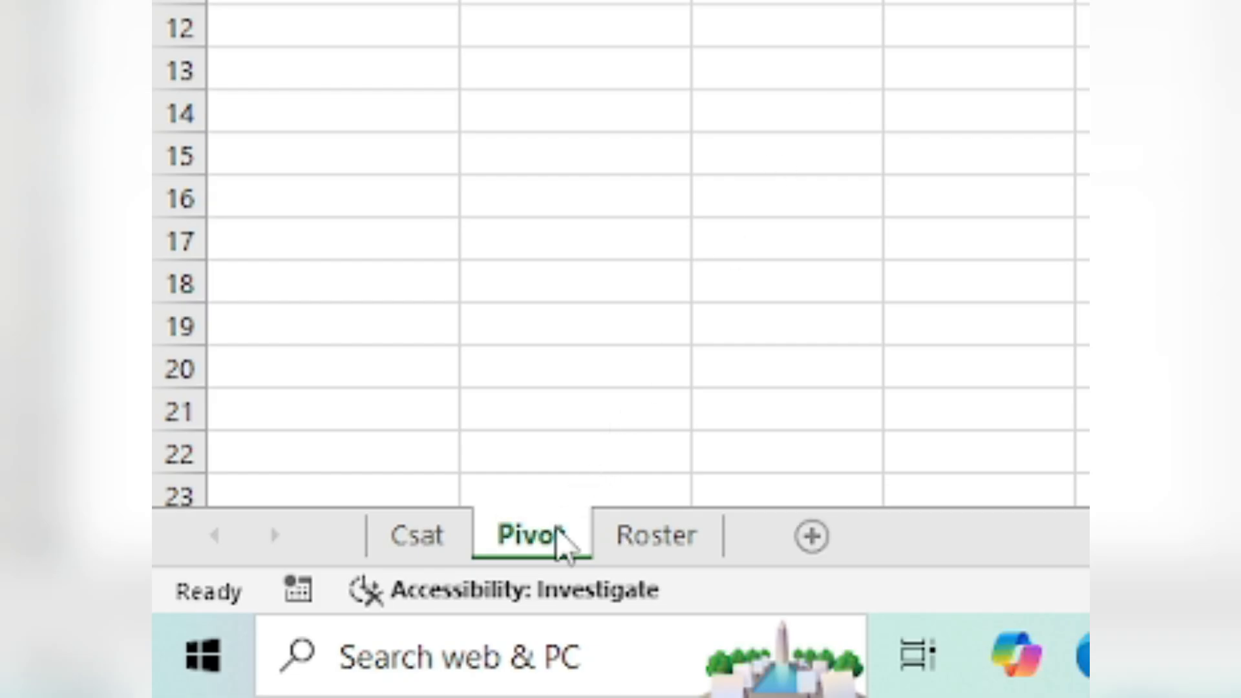
- Colour the Pivot sheet's tab red, check it from the Roster sheet, and return to Pivot
right_click(560, 539)
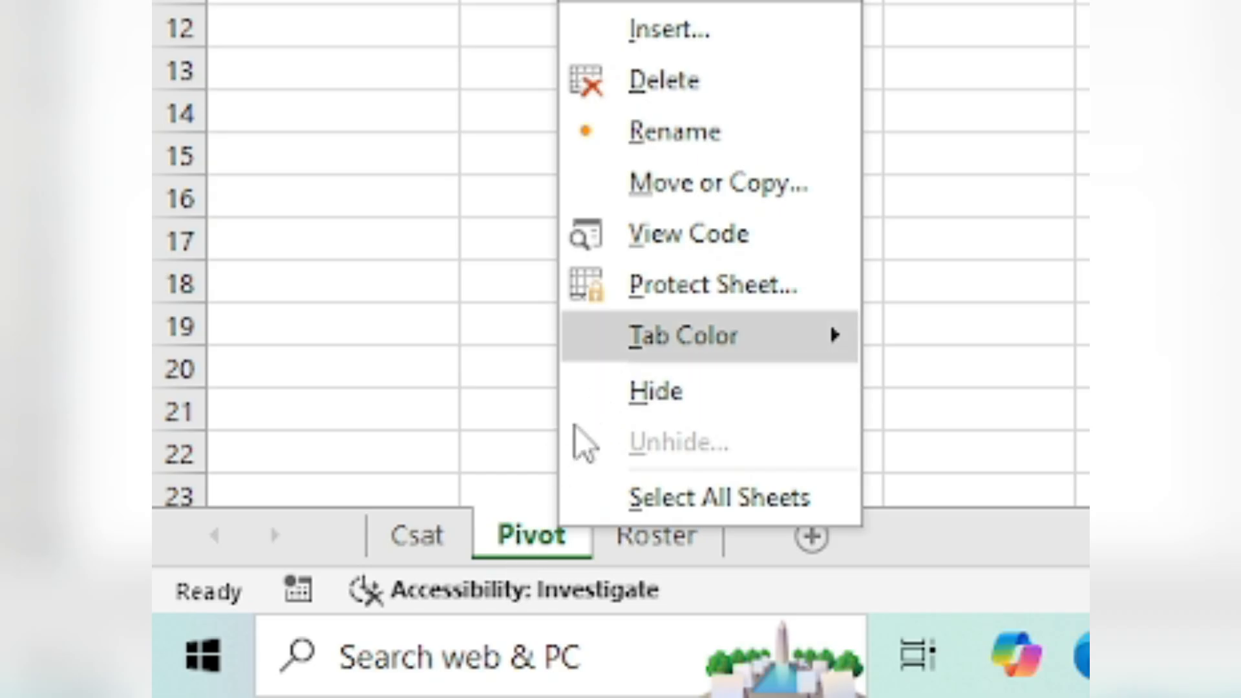
mouse_move(668, 355)
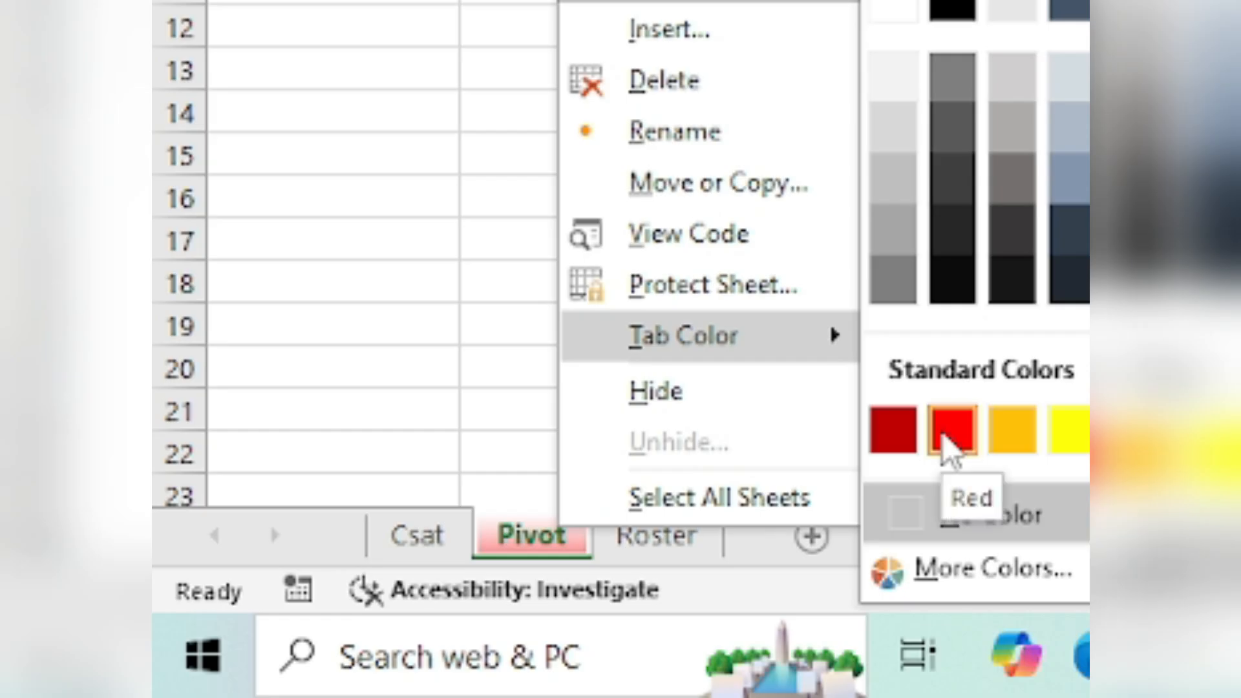
left_click(944, 438)
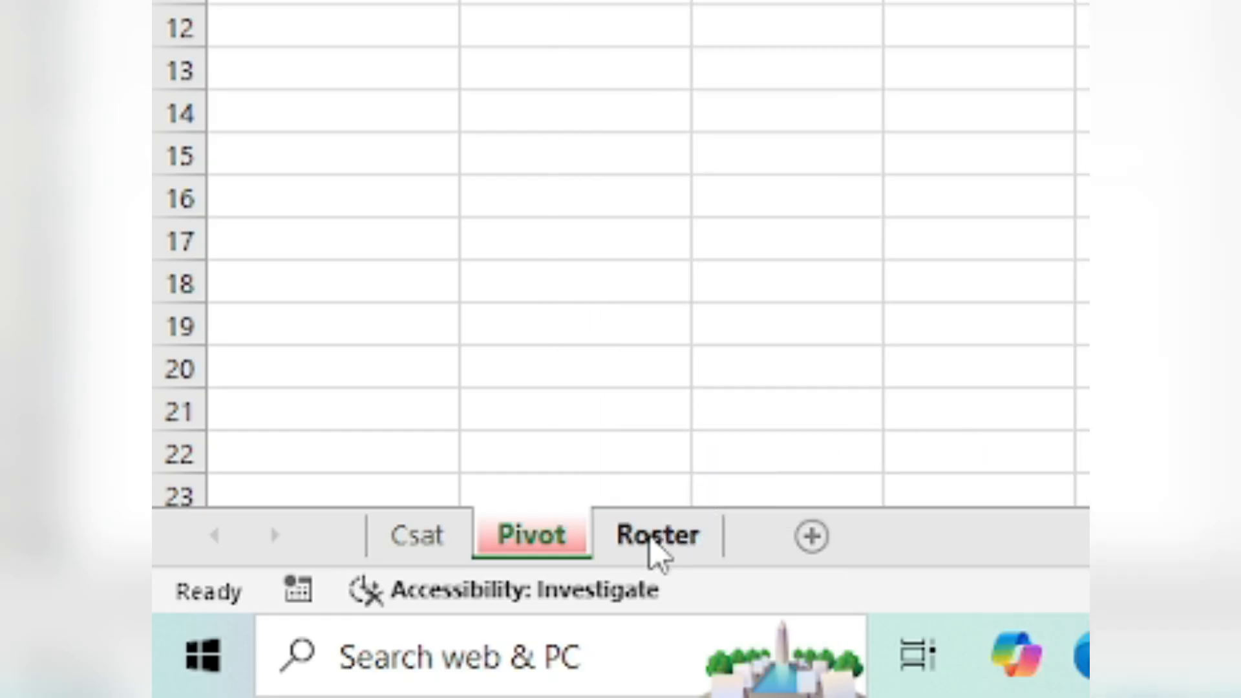
left_click(651, 542)
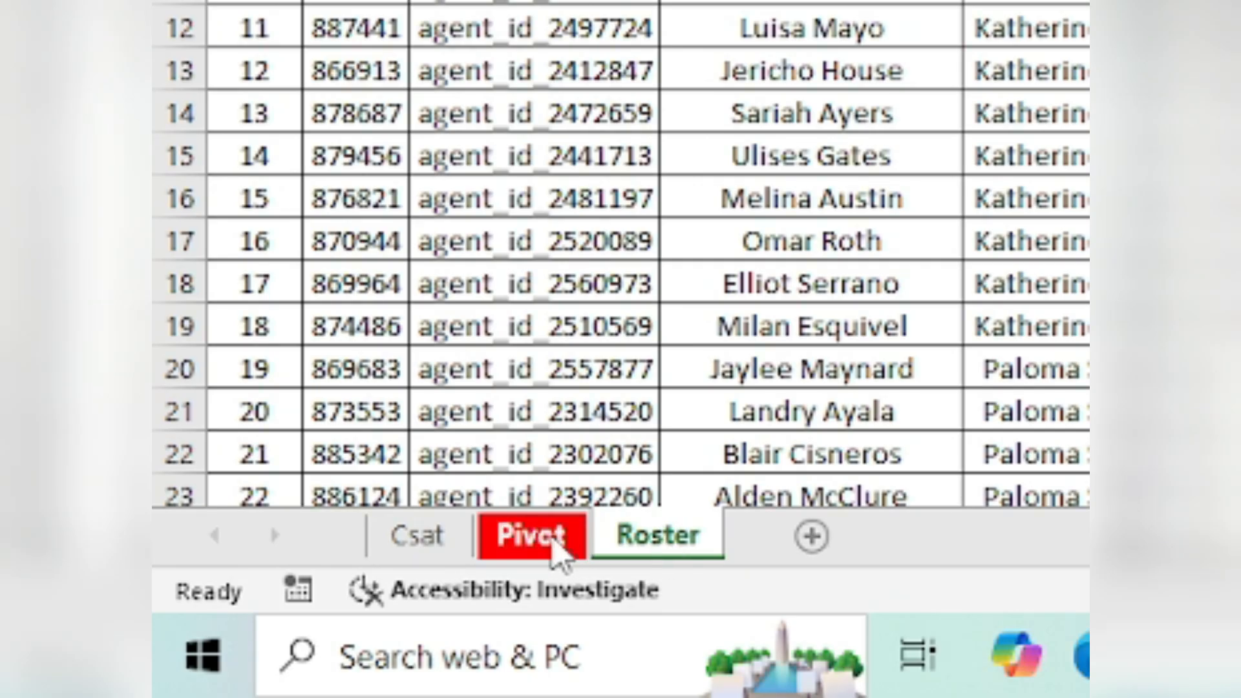
left_click(558, 550)
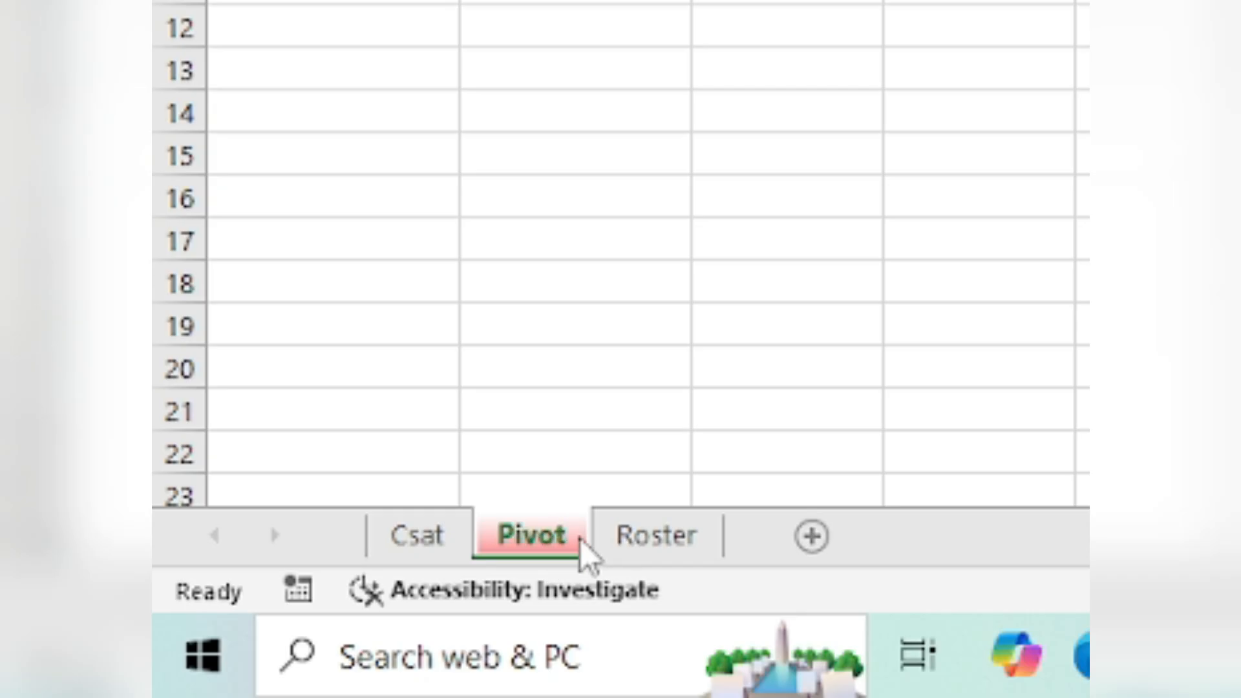
- Colour the Roster sheet's tab yellow
left_click(608, 545)
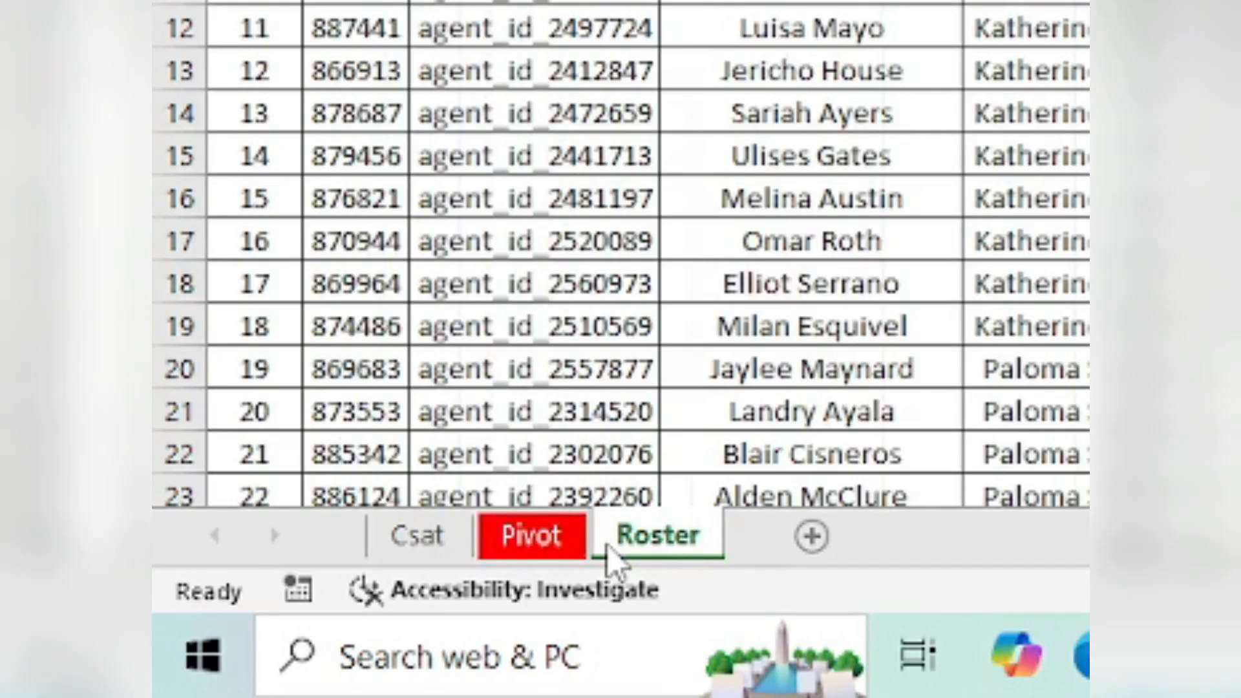
right_click(648, 549)
mouse_move(703, 374)
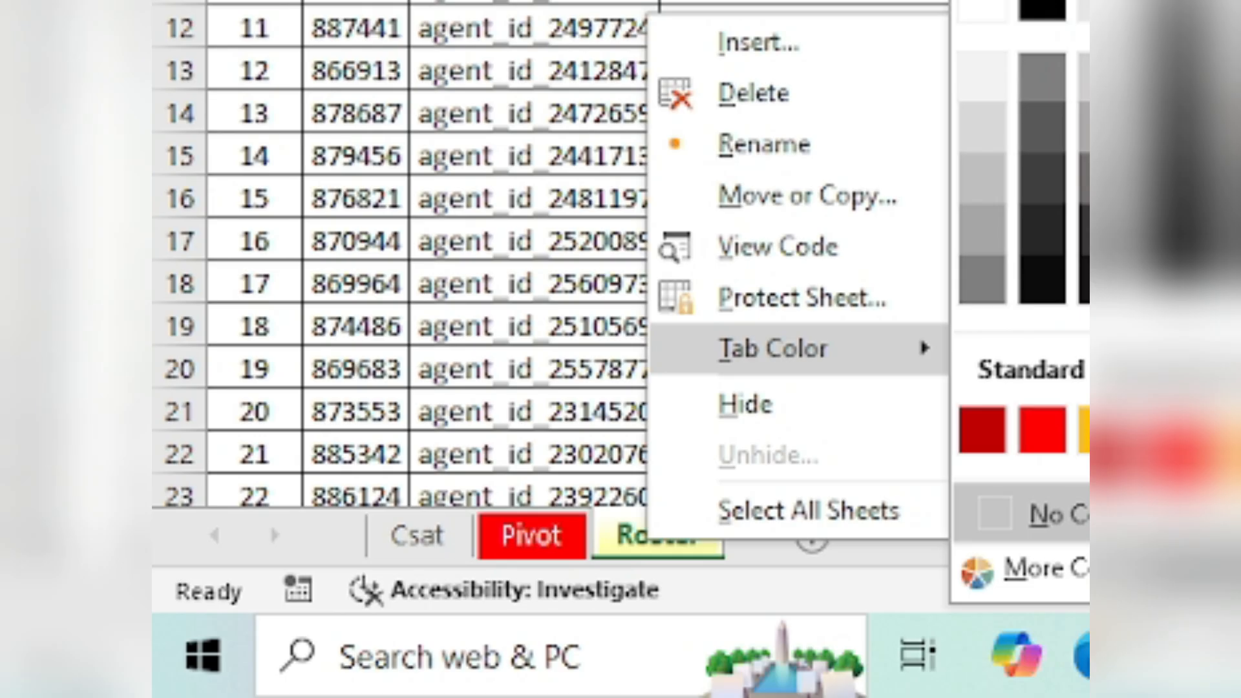
left_click(1163, 430)
- Colour the Csat sheet's tab blue
left_click(428, 541)
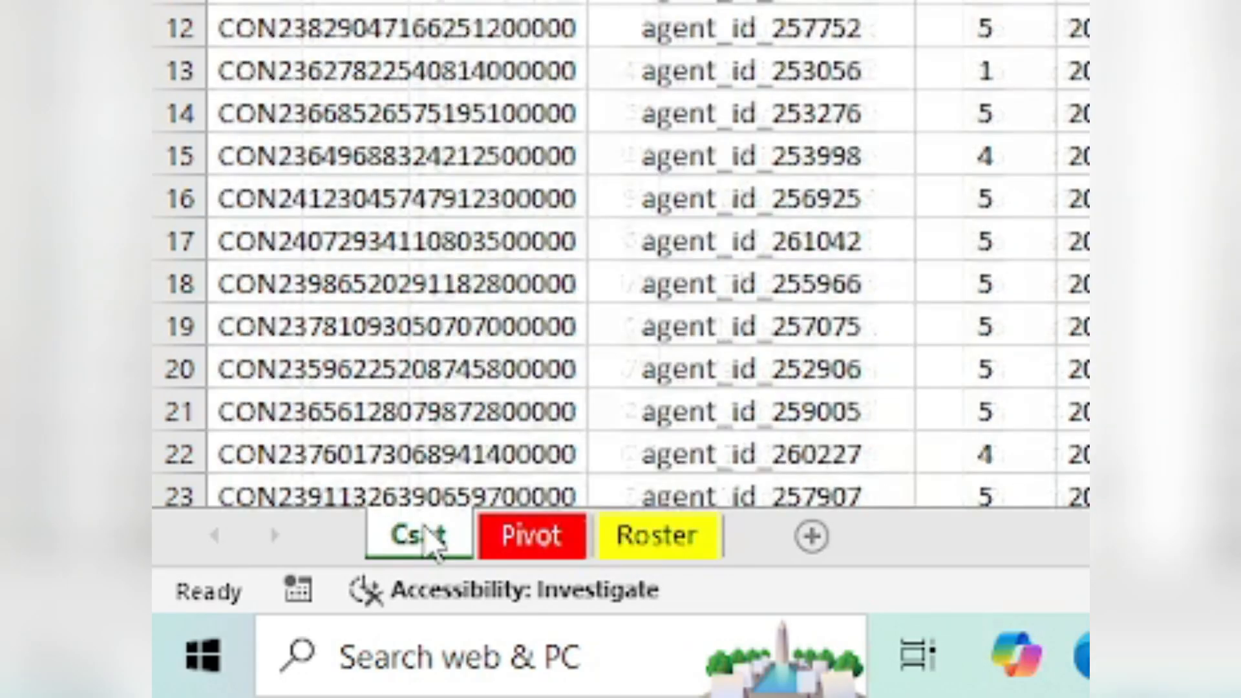
right_click(428, 542)
mouse_move(632, 338)
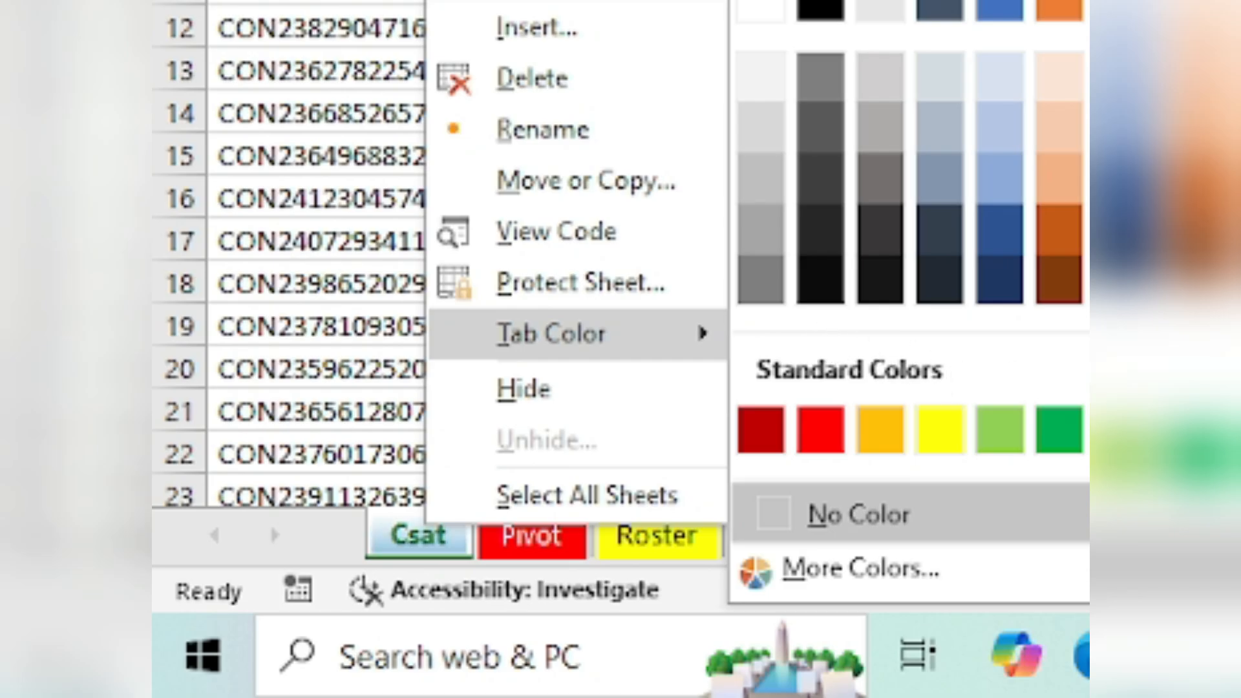
left_click(1119, 430)
left_click(1112, 326)
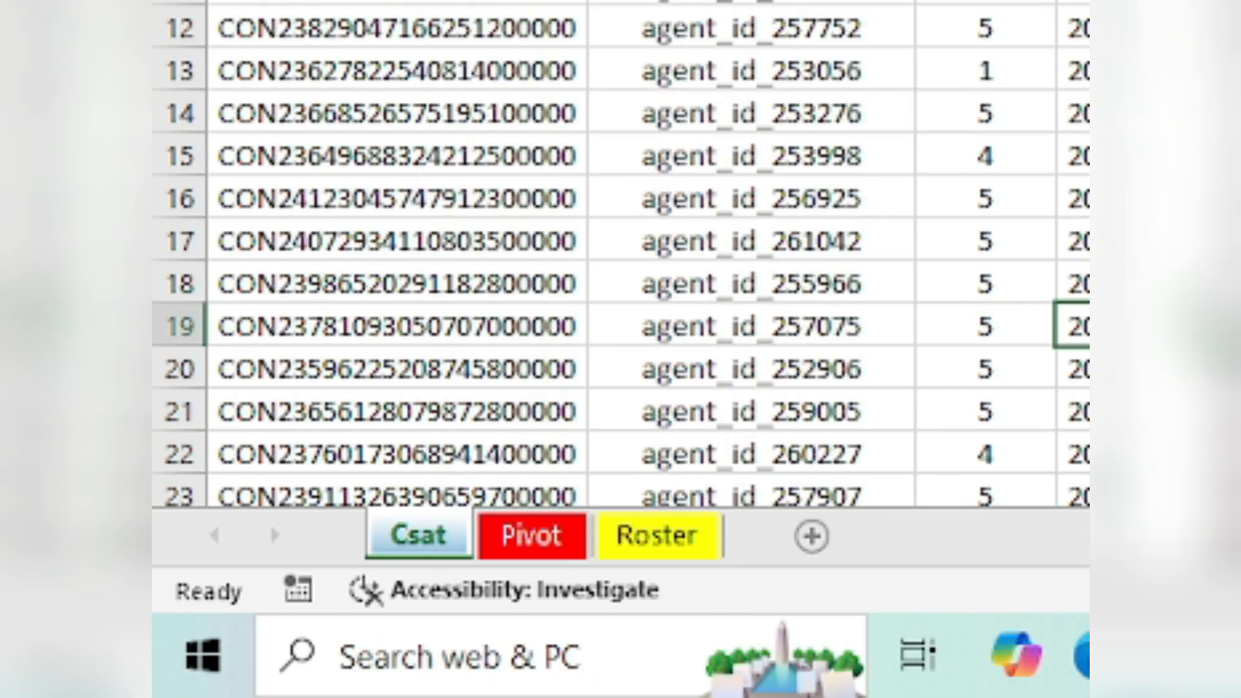
- Add a blank worksheet after Roster, and look through the Pivot and Roster sheets
left_click(632, 548)
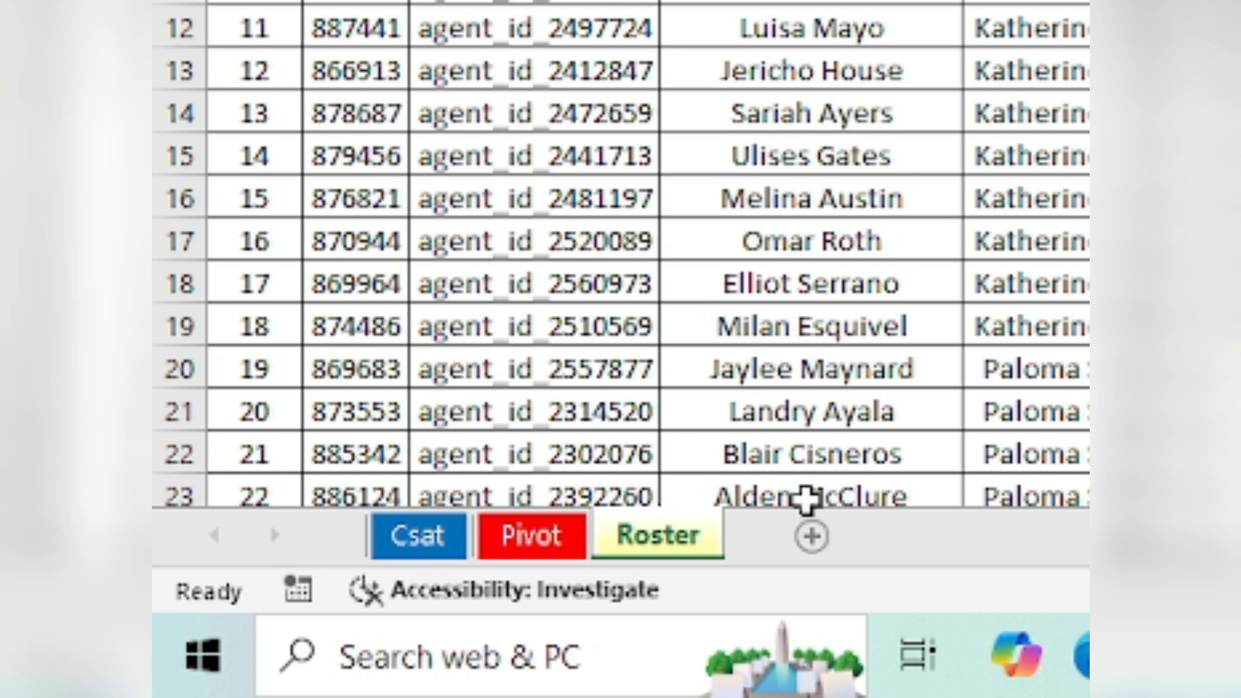
left_click(811, 536)
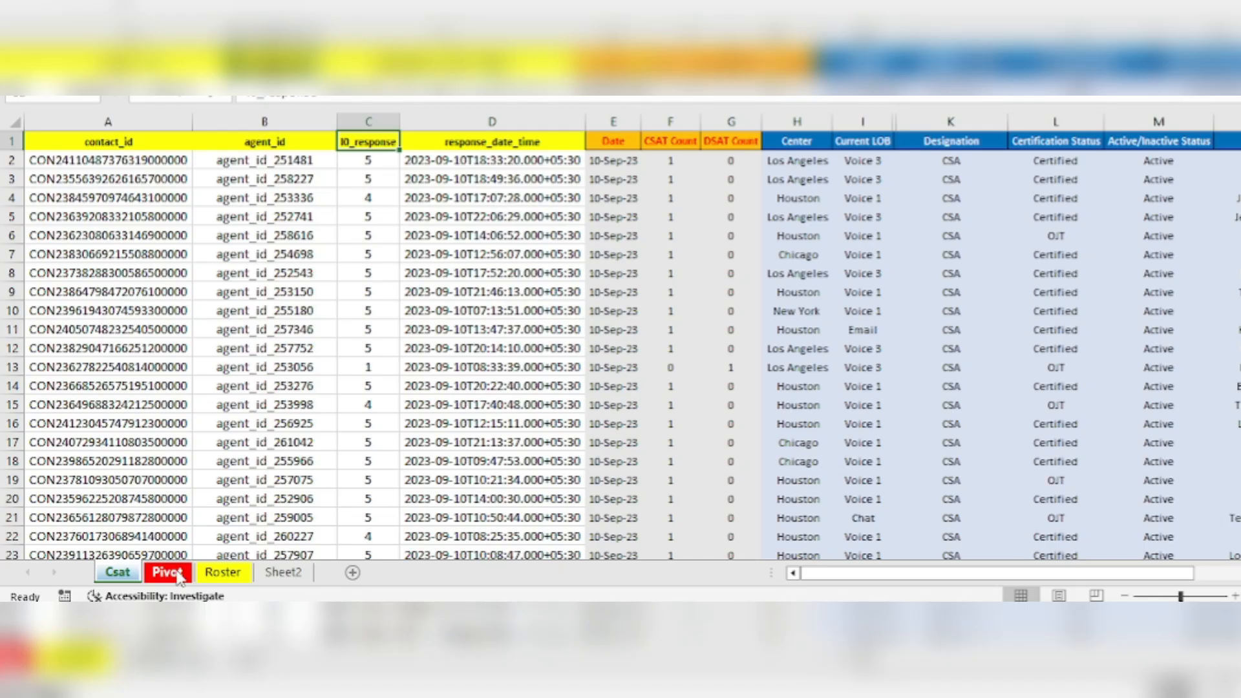
left_click(166, 573)
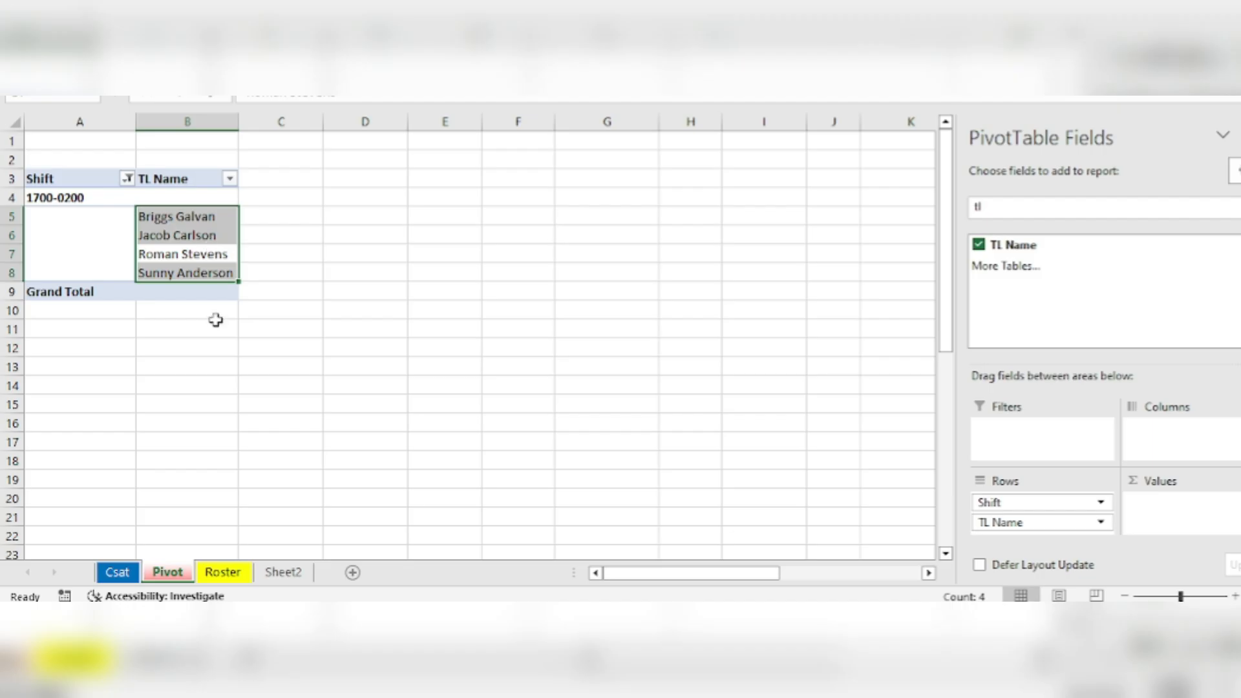
left_click(223, 574)
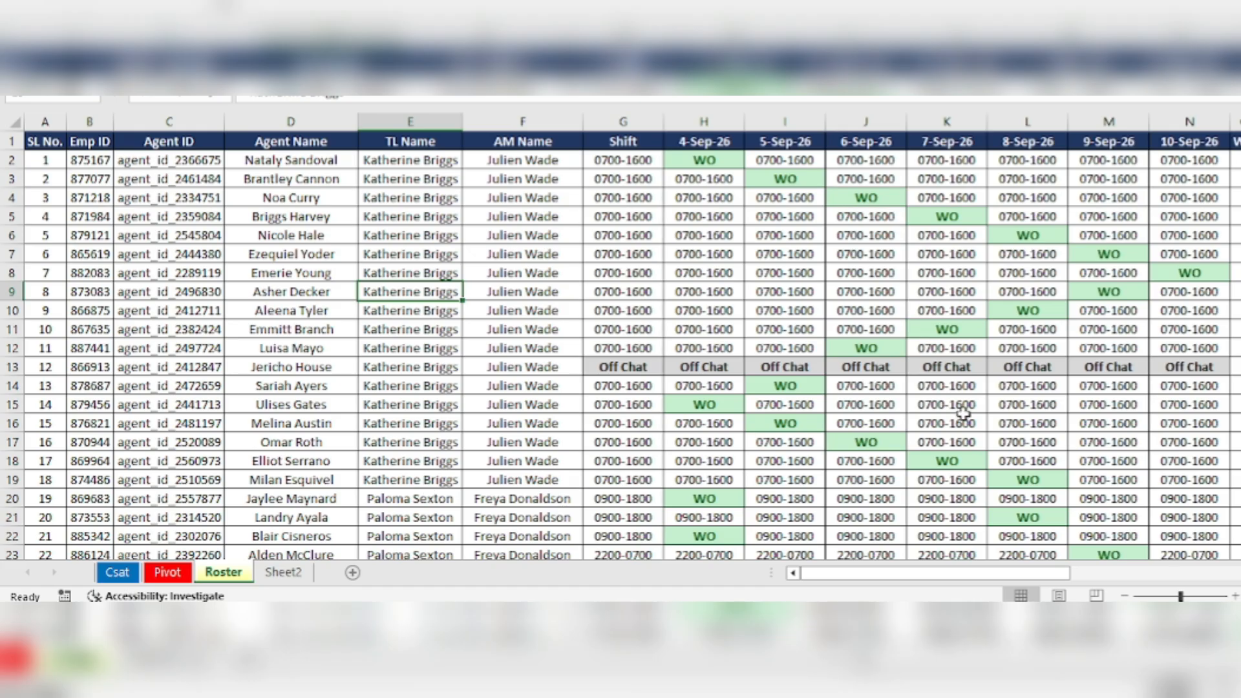
left_click(183, 573)
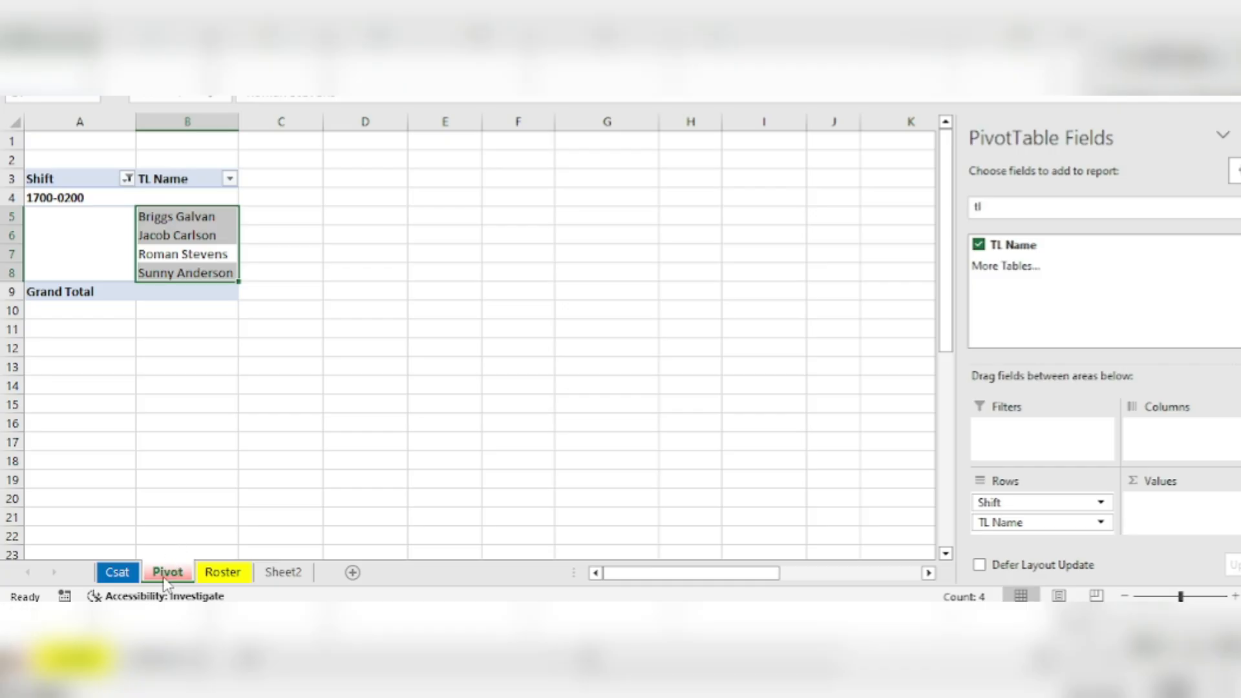
- Open the Csat sheet and examine the ratings in its l0_response column
left_click(119, 573)
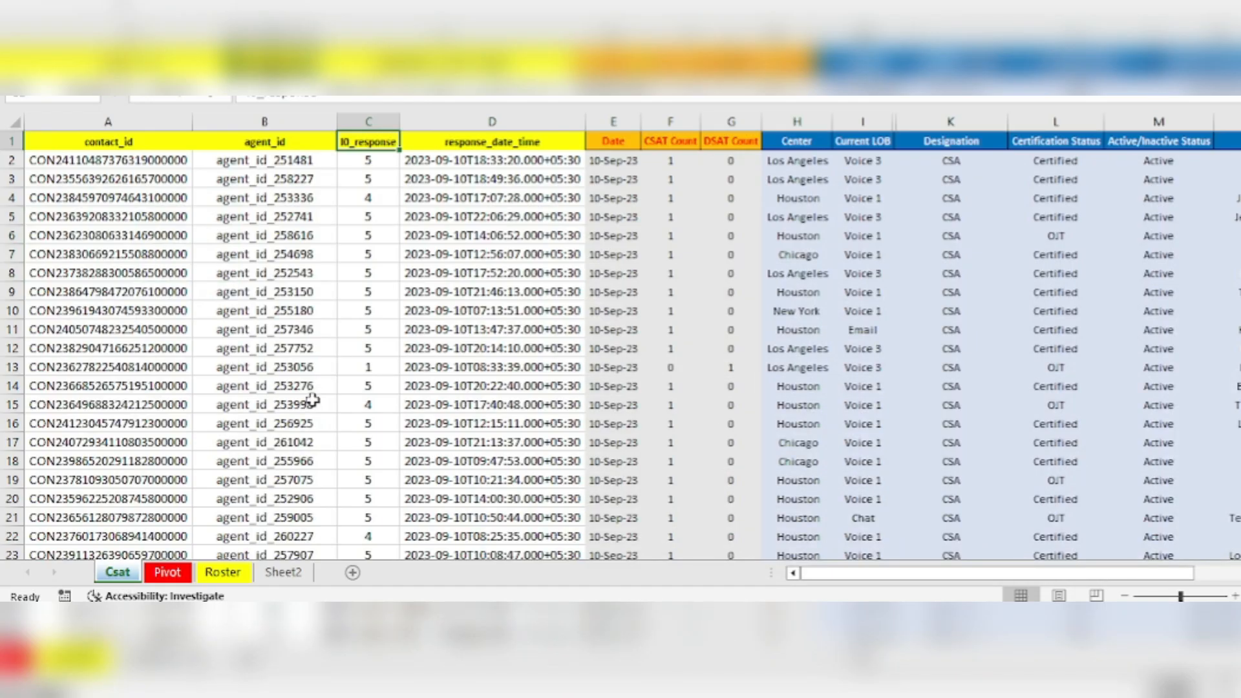
left_click(382, 212)
left_click(383, 137)
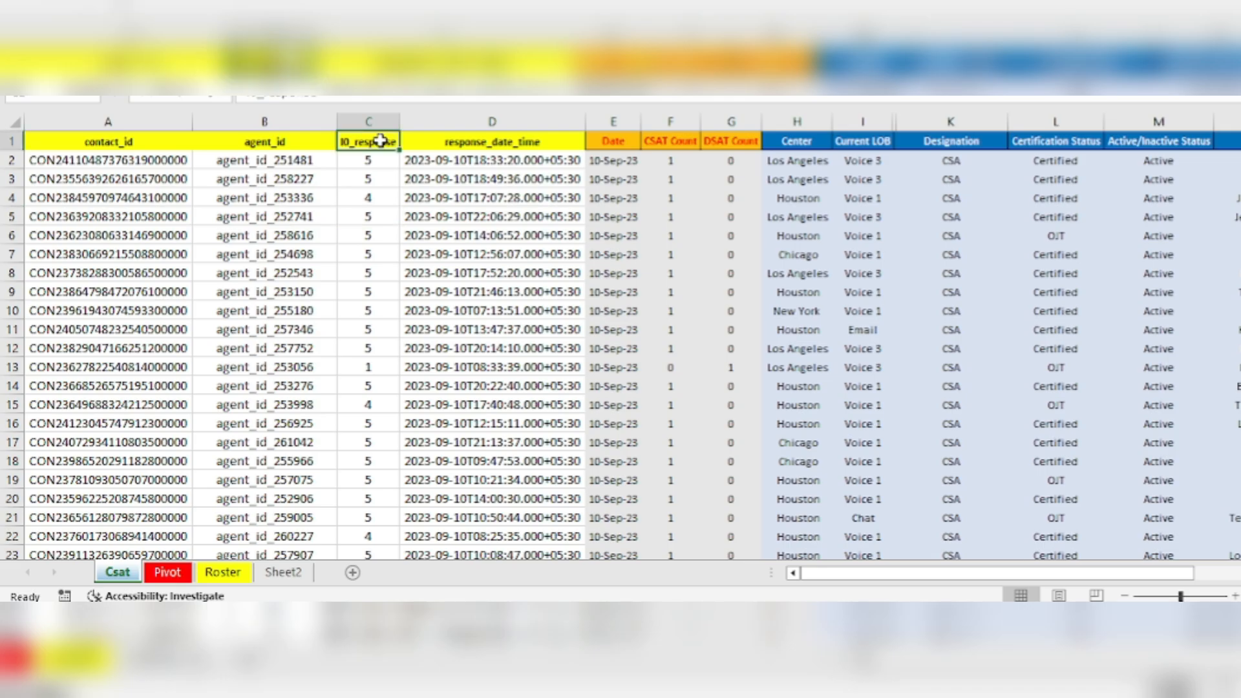
left_click(372, 244)
left_click(343, 342)
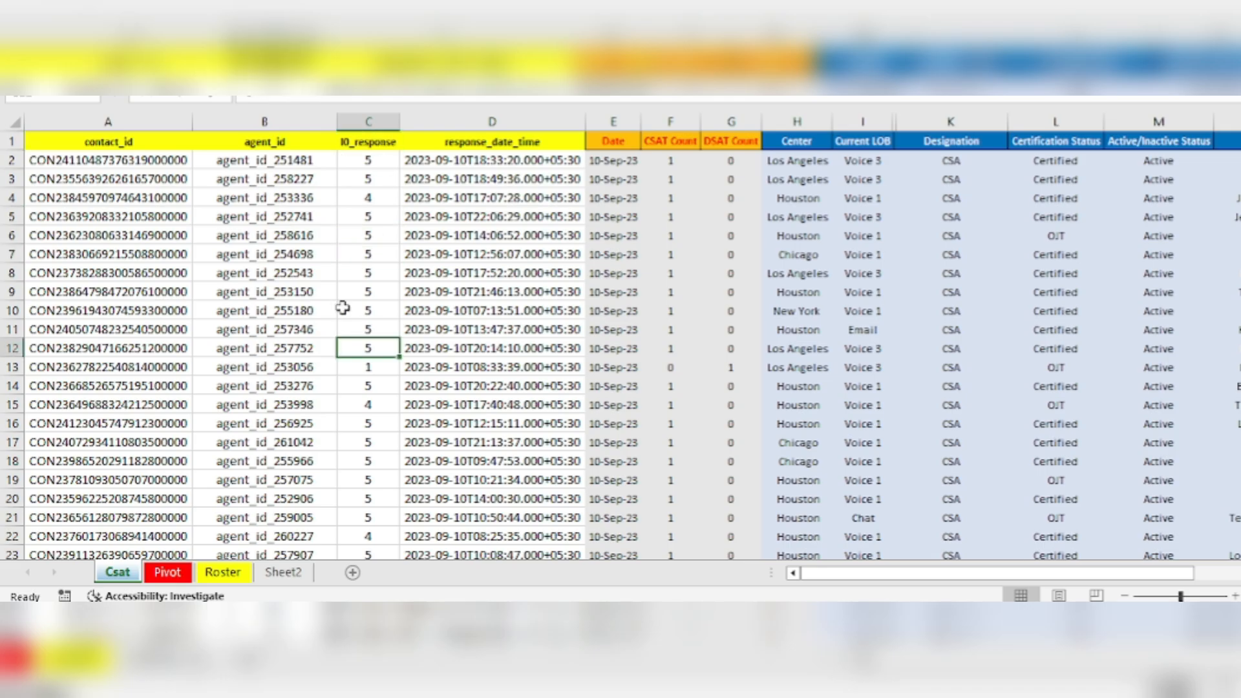
- Examine the Csat sheet's columns from contact_id through Tenure Days, and return to the first column
left_click(126, 146)
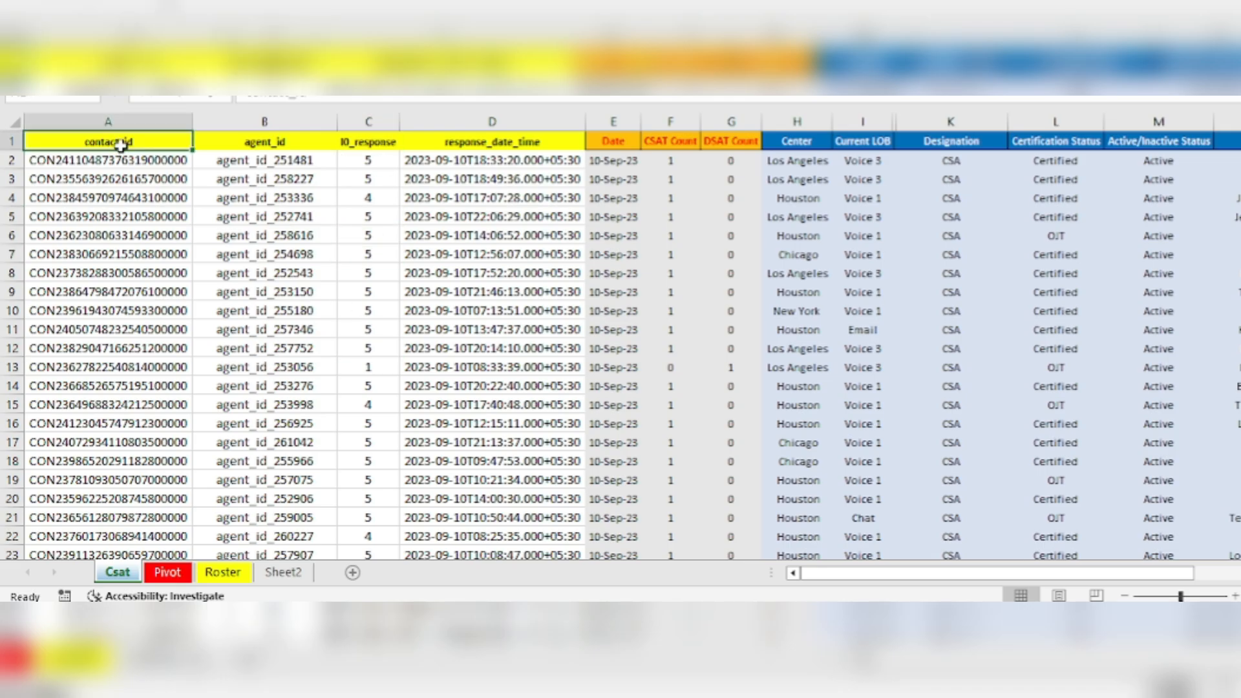
left_click(264, 158)
left_click(604, 180)
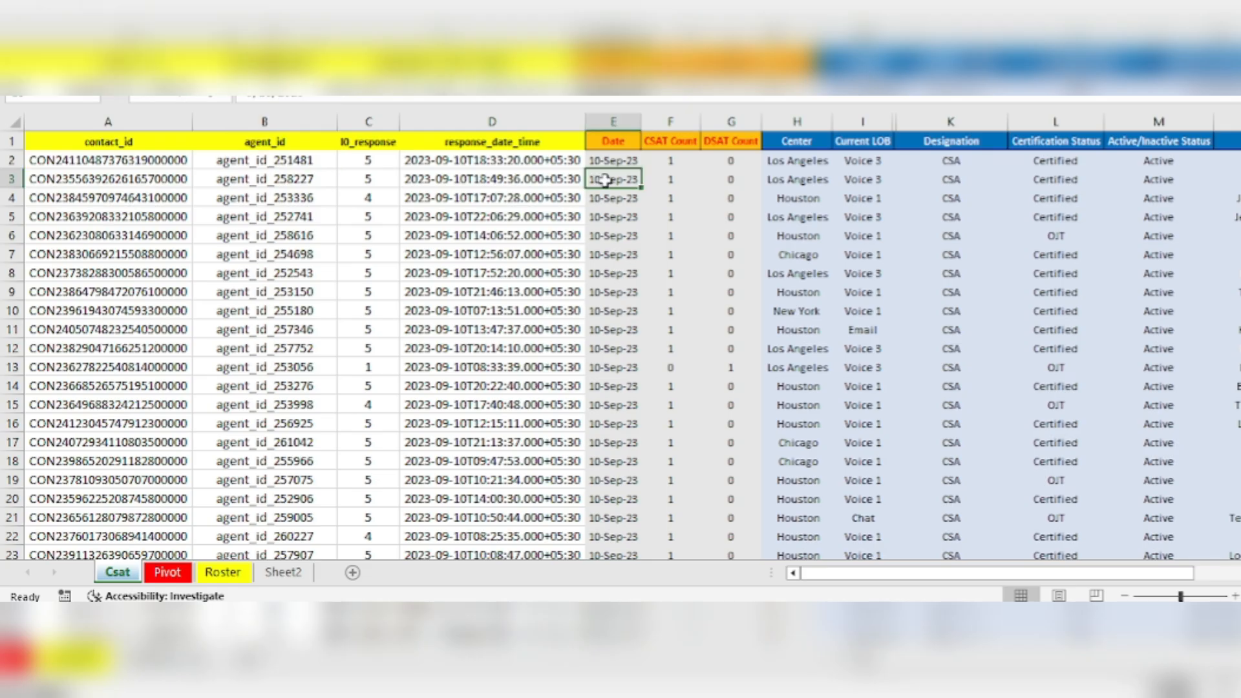
left_click(675, 179)
left_click(721, 182)
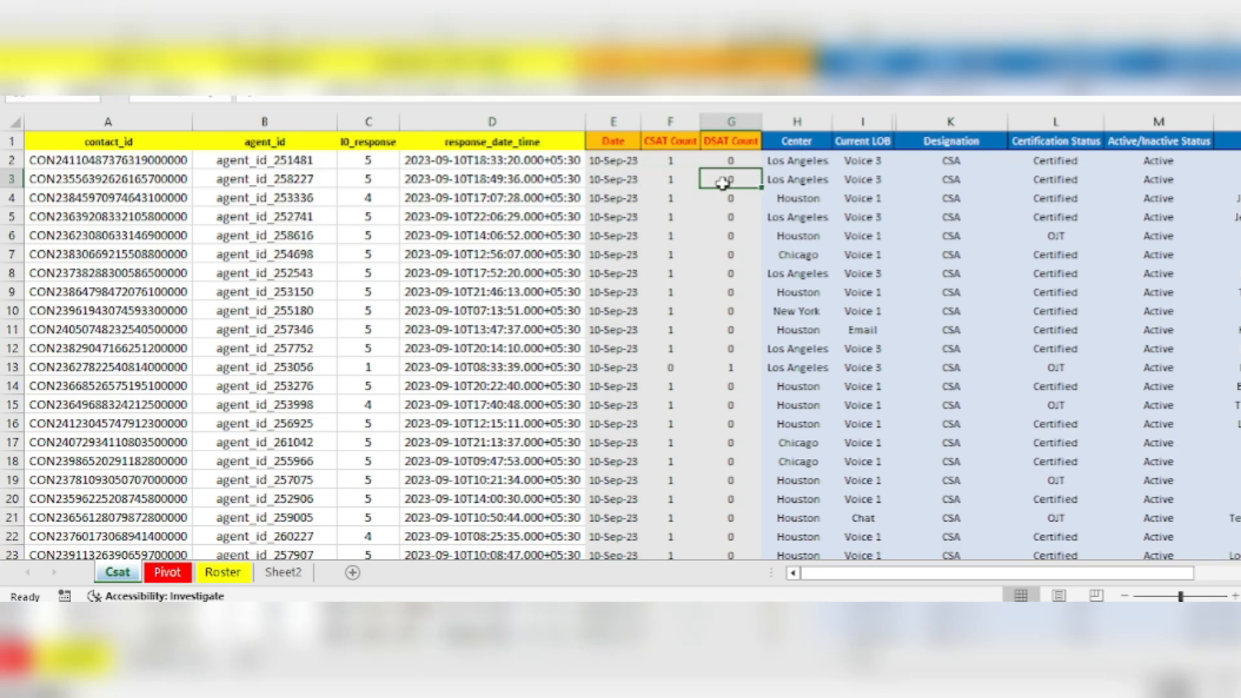
left_click(792, 184)
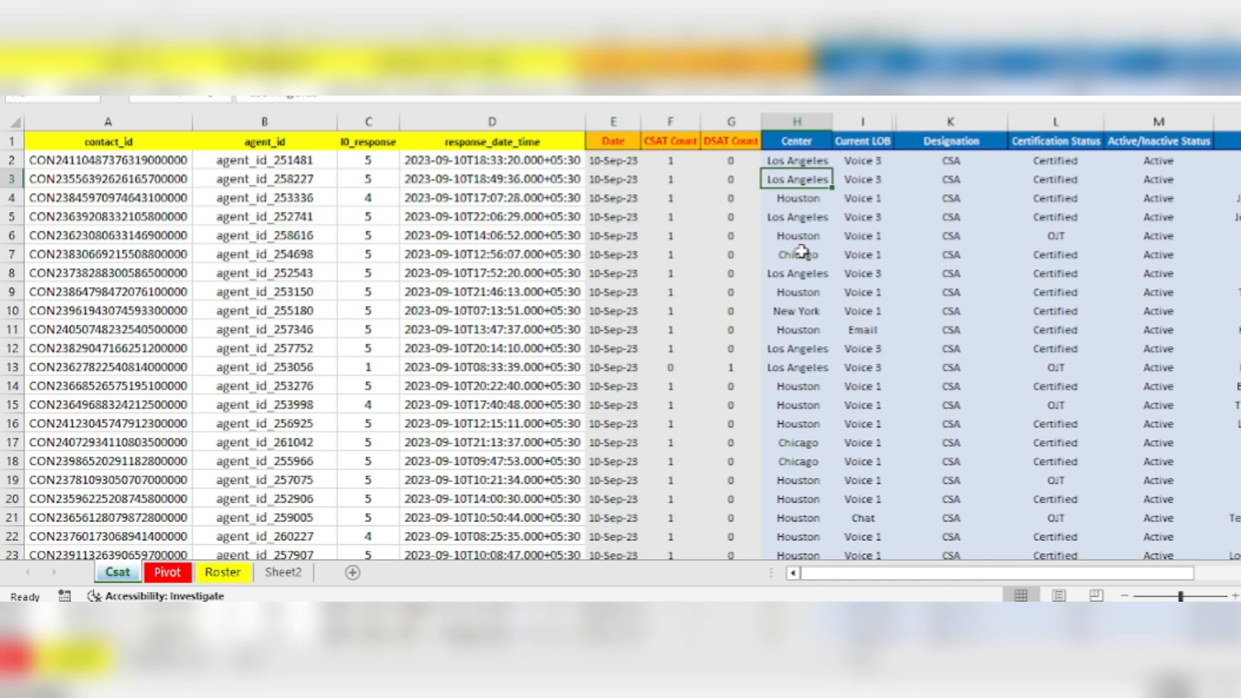
left_click(881, 166)
left_click(951, 179)
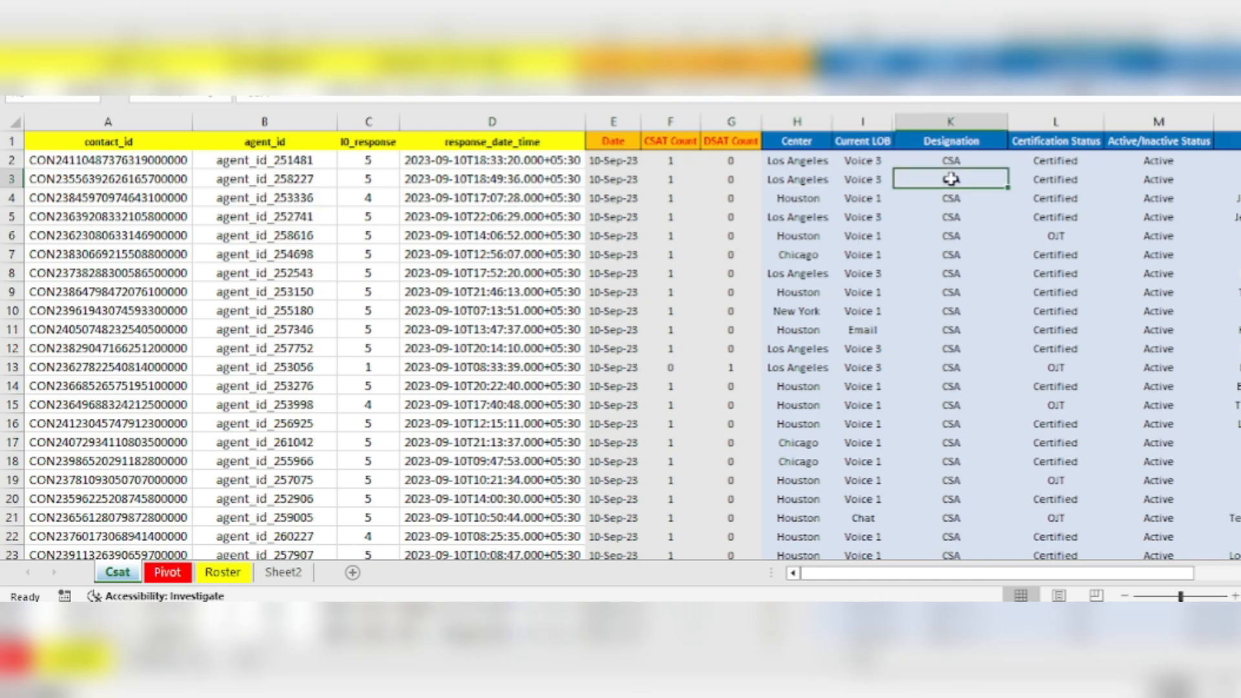
left_click(1073, 210)
key("Right")
key("Right")
key("Right")
key("Left")
key("Right")
key("Right")
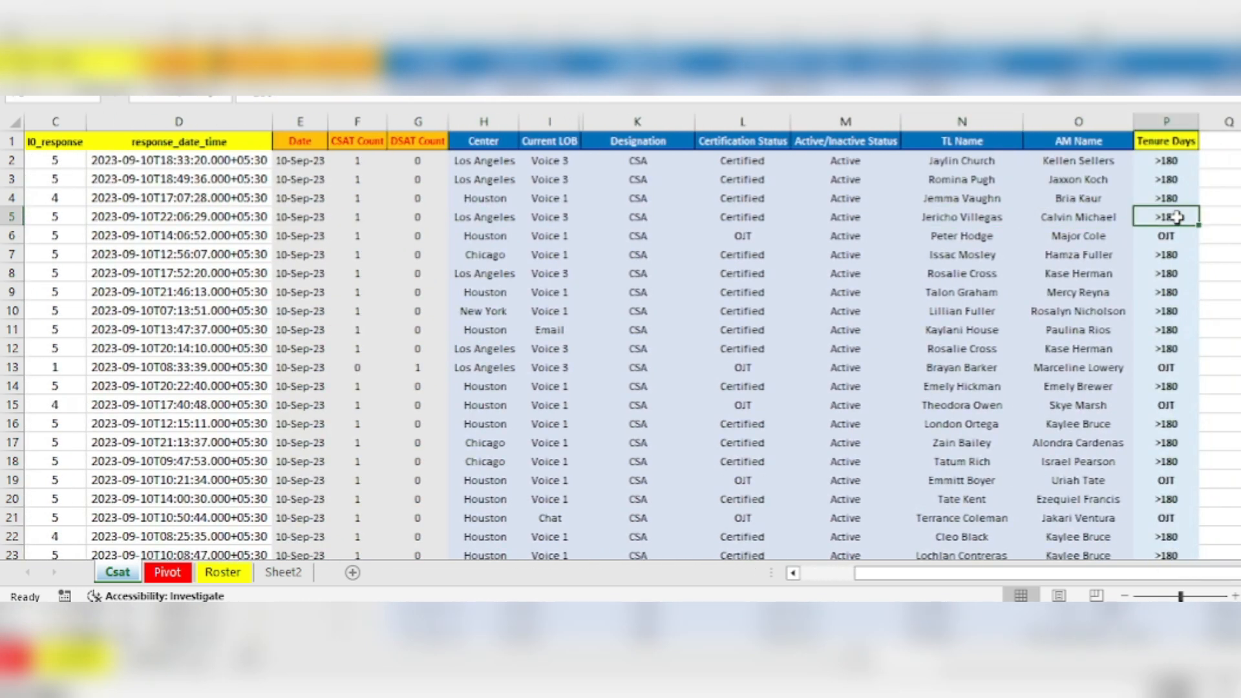
key("Home")
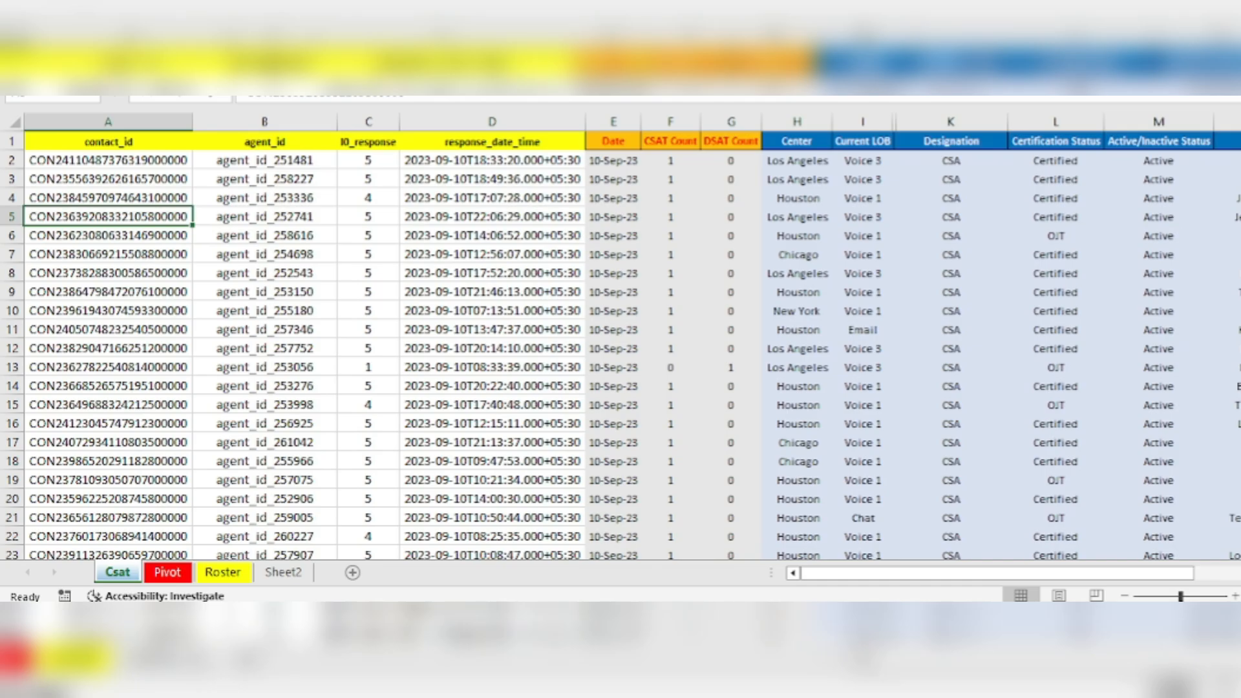
- Turn on filters for the Csat header row and view the values offered by the l0_response filter, keeping all of them selected
left_click(378, 140)
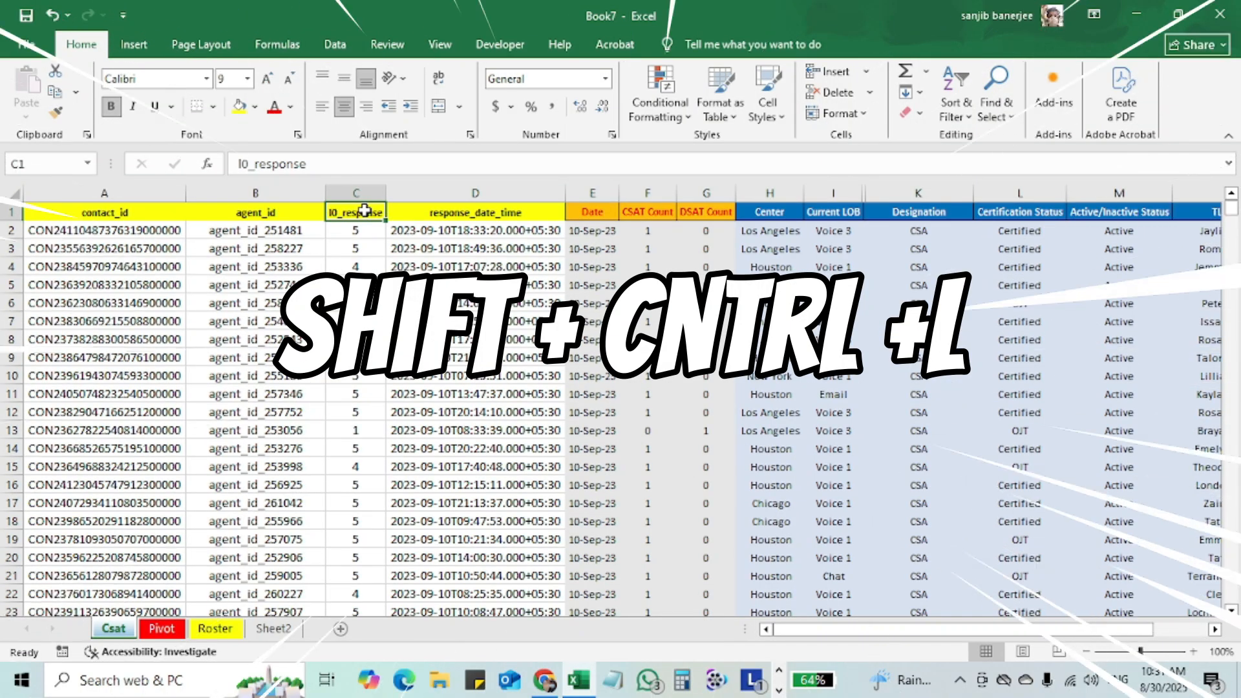
key("ctrl+shift+l")
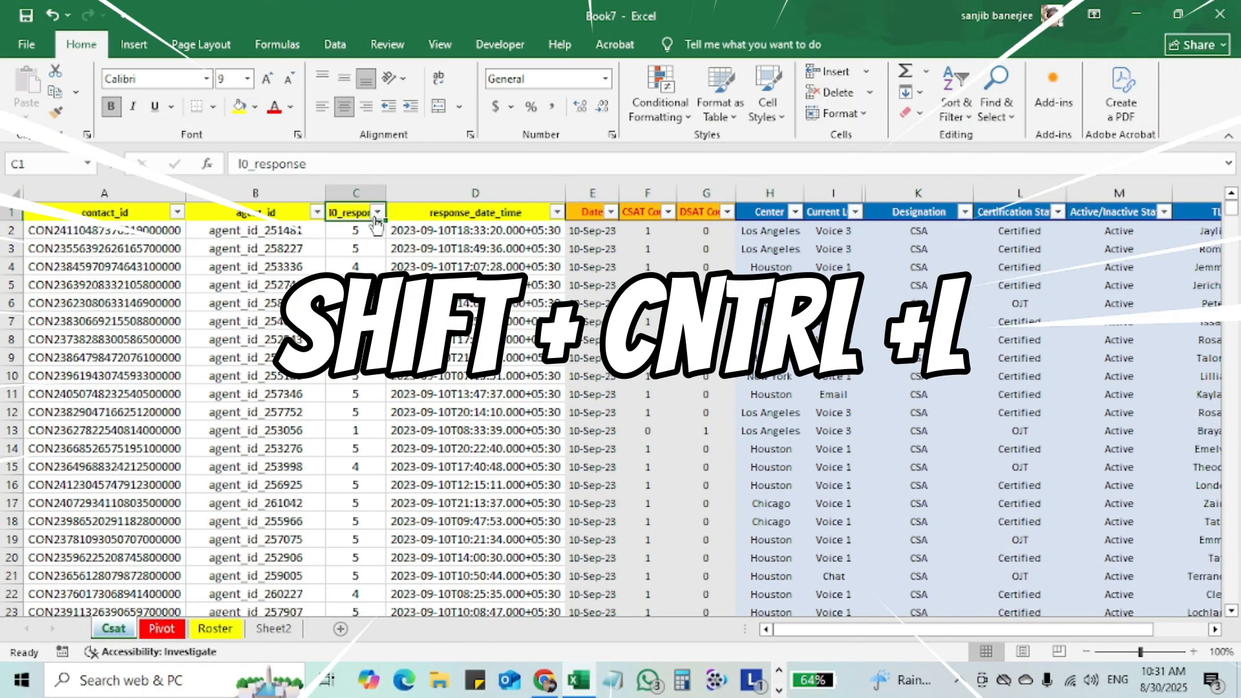
left_click(377, 212)
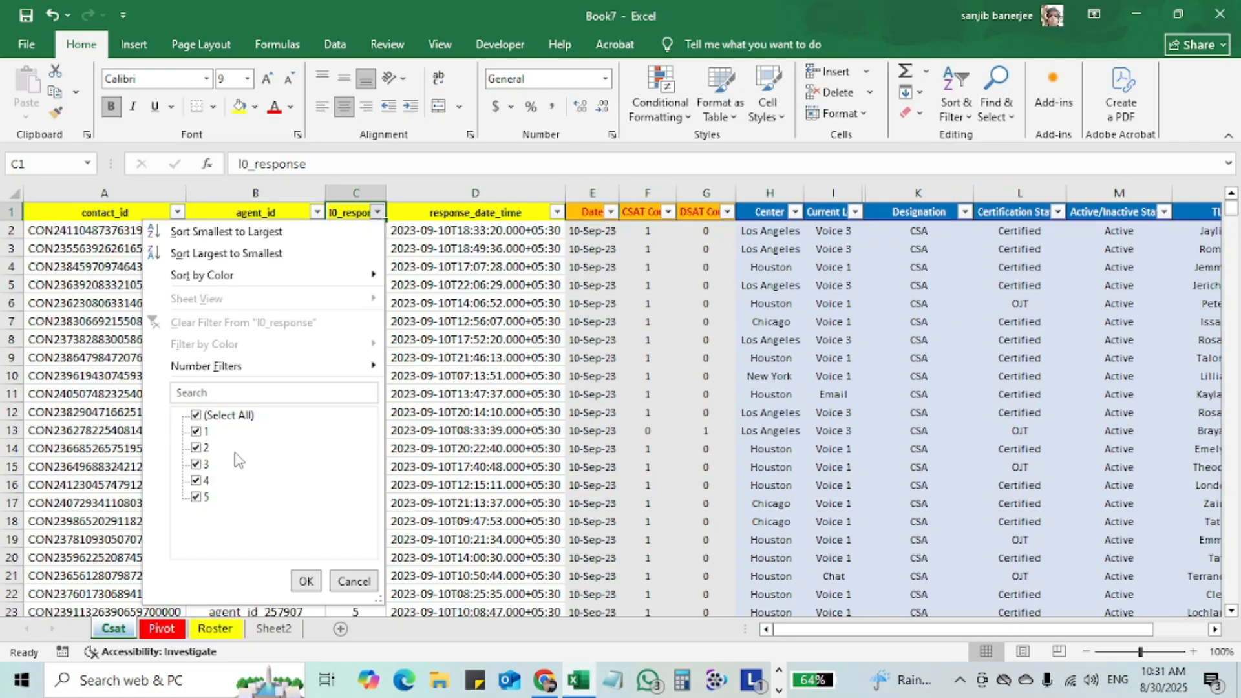
left_click(306, 581)
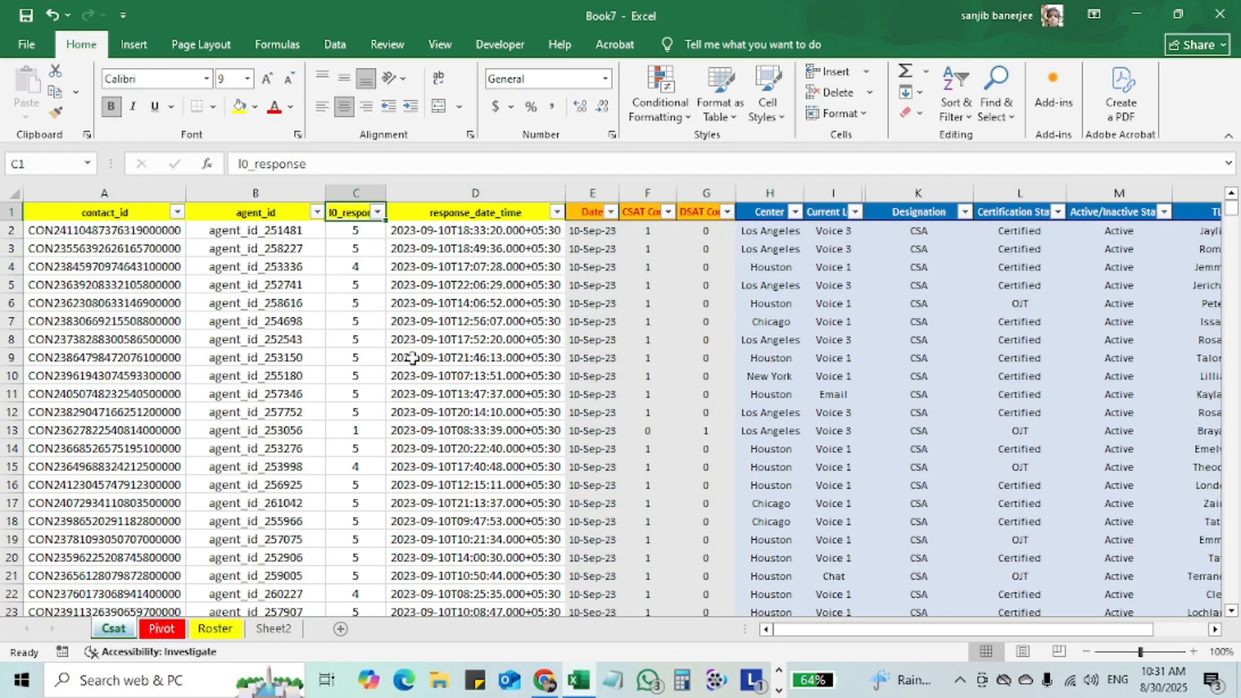
- Review the l0_response ratings and move along row 6 of Csat to Tenure Days and back to cell A6
left_click_drag(359, 260, 360, 357)
left_click(359, 357)
left_click(517, 307)
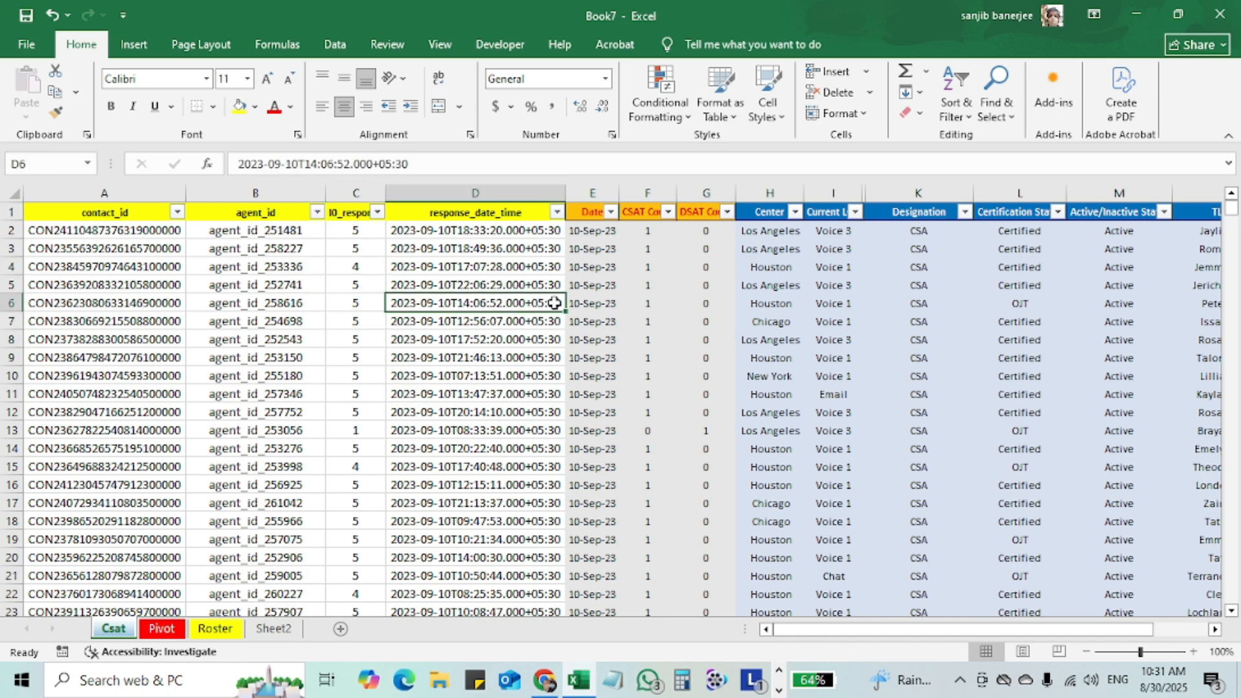
left_click(826, 299)
key("Right")
key("Right")
key("Right")
key("Right")
key("Right")
key("Right")
key("Right")
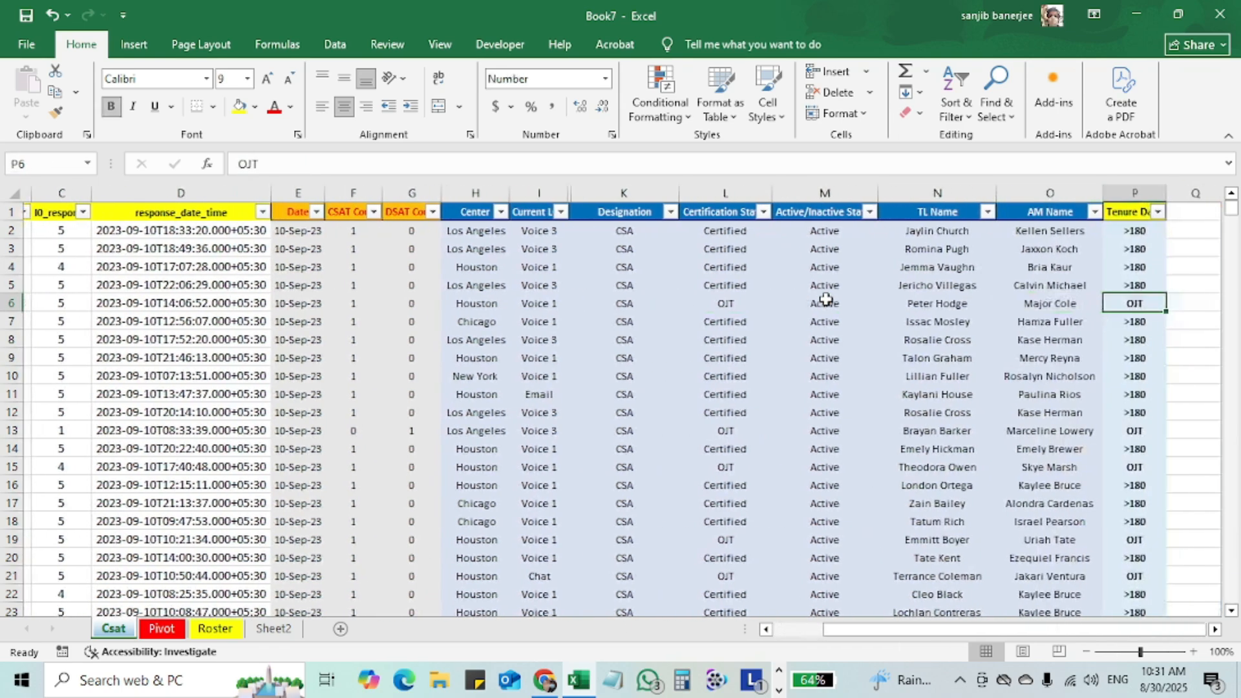
key("Left")
key("Left")
key("Left")
key("Left")
key("Left")
key("Left")
key("Left")
key("Left")
key("Left")
key("Left")
key("Left")
key("Left")
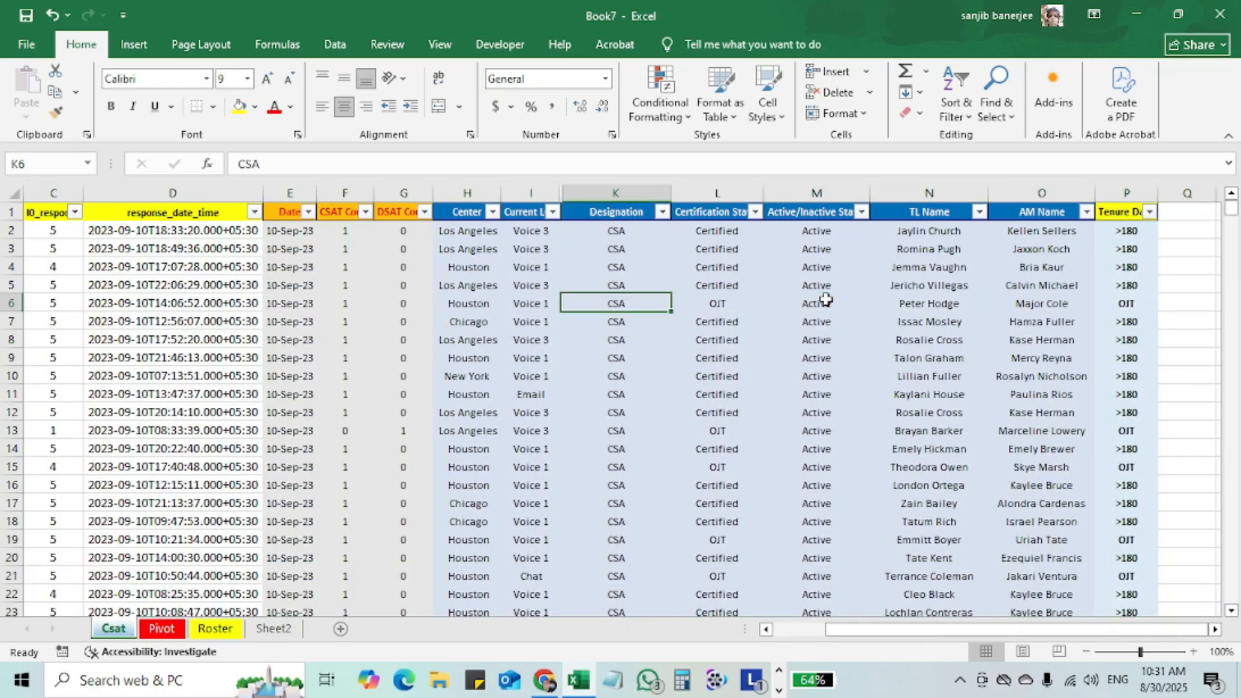
key("Left")
key("Left")
key("Left")
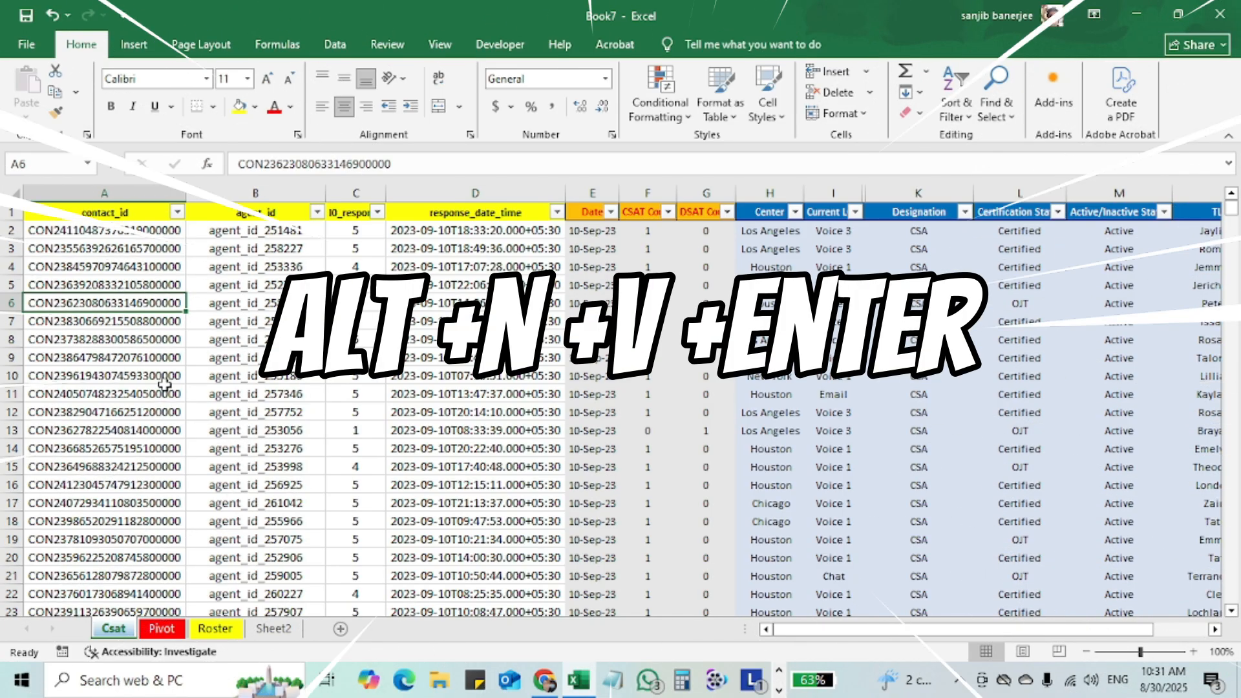
- Create a PivotTable from the range Csat!$A$1:$P$7279 on a new worksheet
key("alt+n")
key("v")
key("Return")
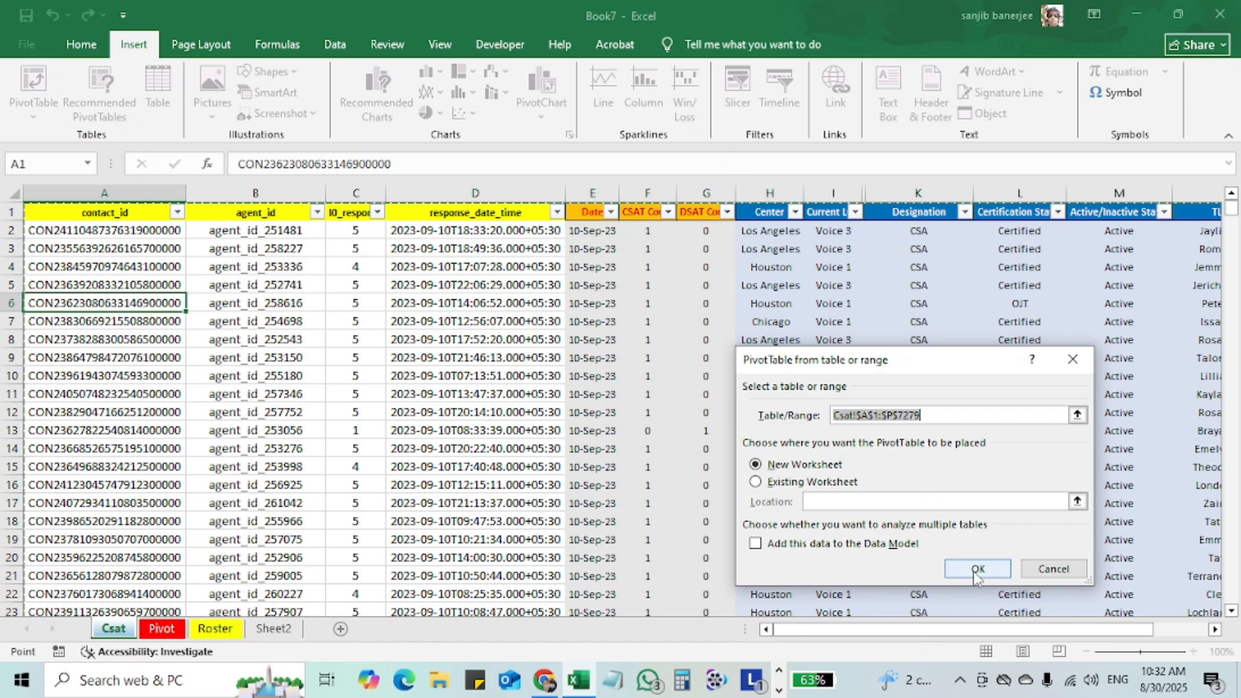
left_click(977, 570)
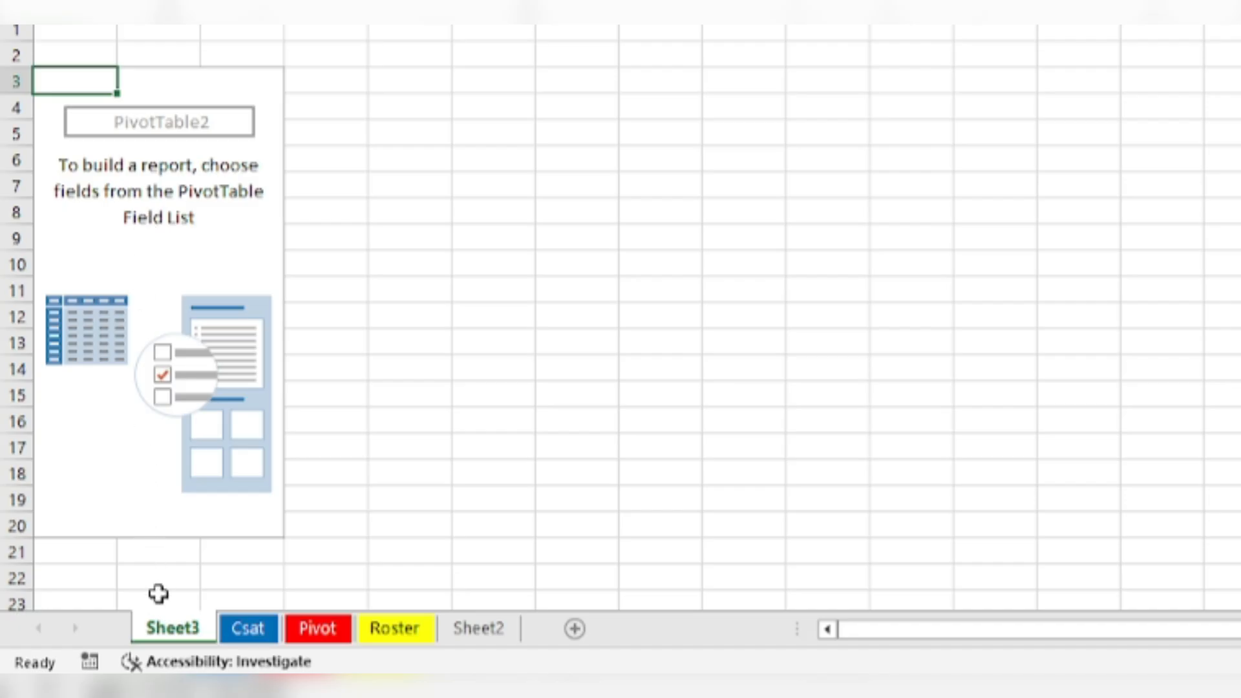
- Delete the Sheet3 worksheet that holds the empty PivotTable
right_click(172, 632)
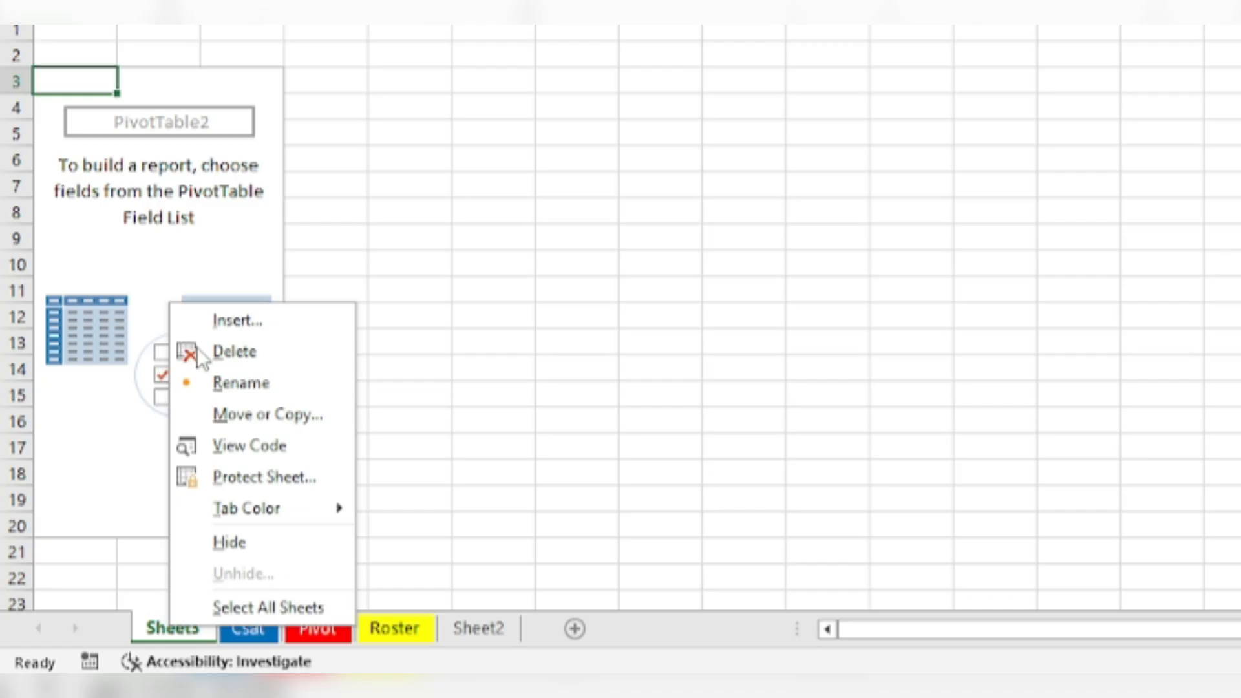
left_click(241, 344)
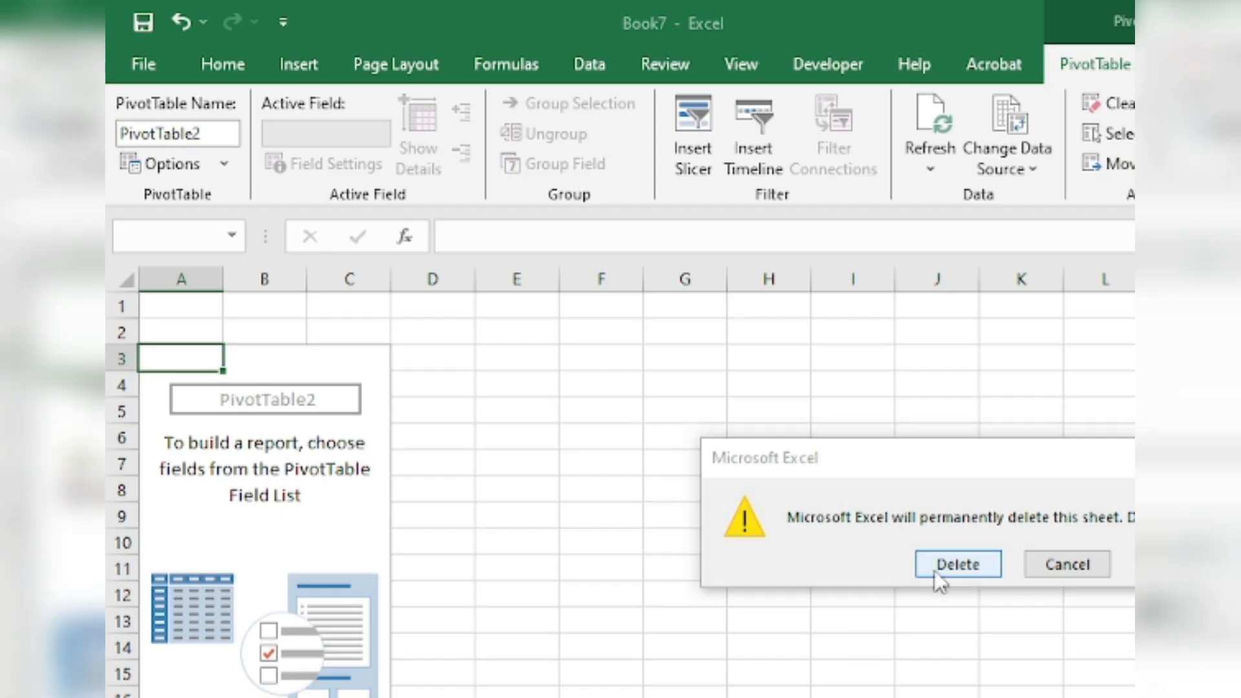
left_click(957, 564)
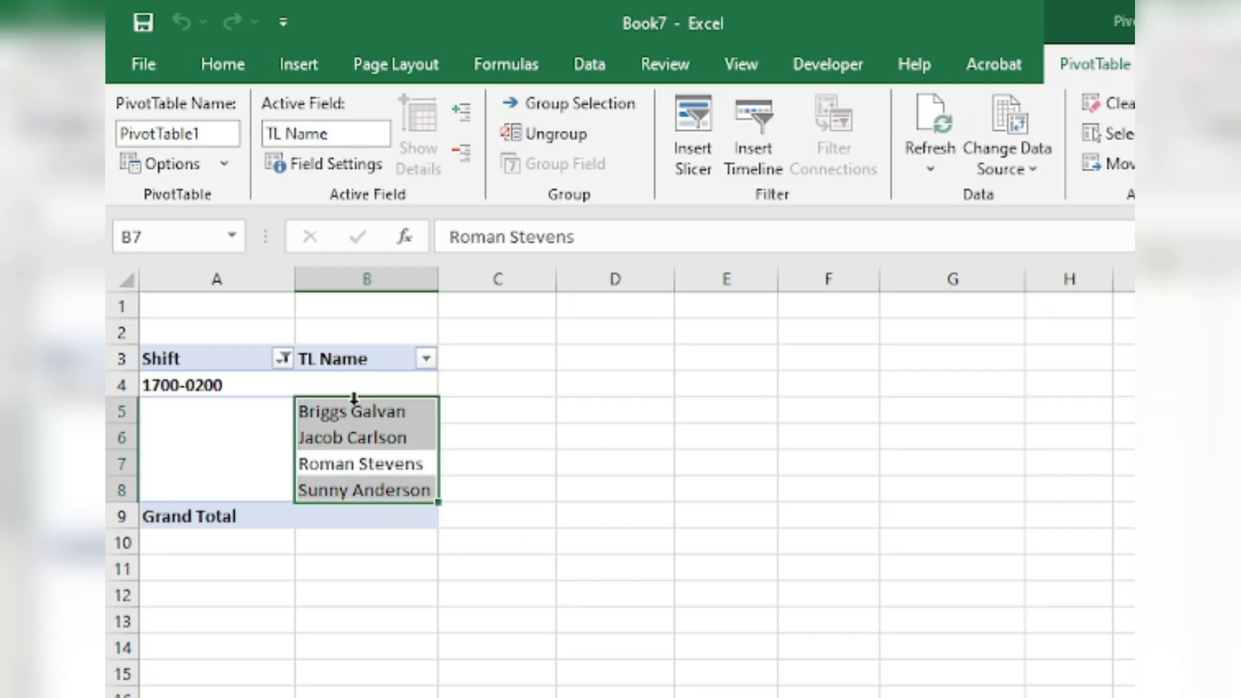
- Look over the shift PivotTable on the Pivot sheet and the empty area beside it, selecting cell F4
left_click(917, 361)
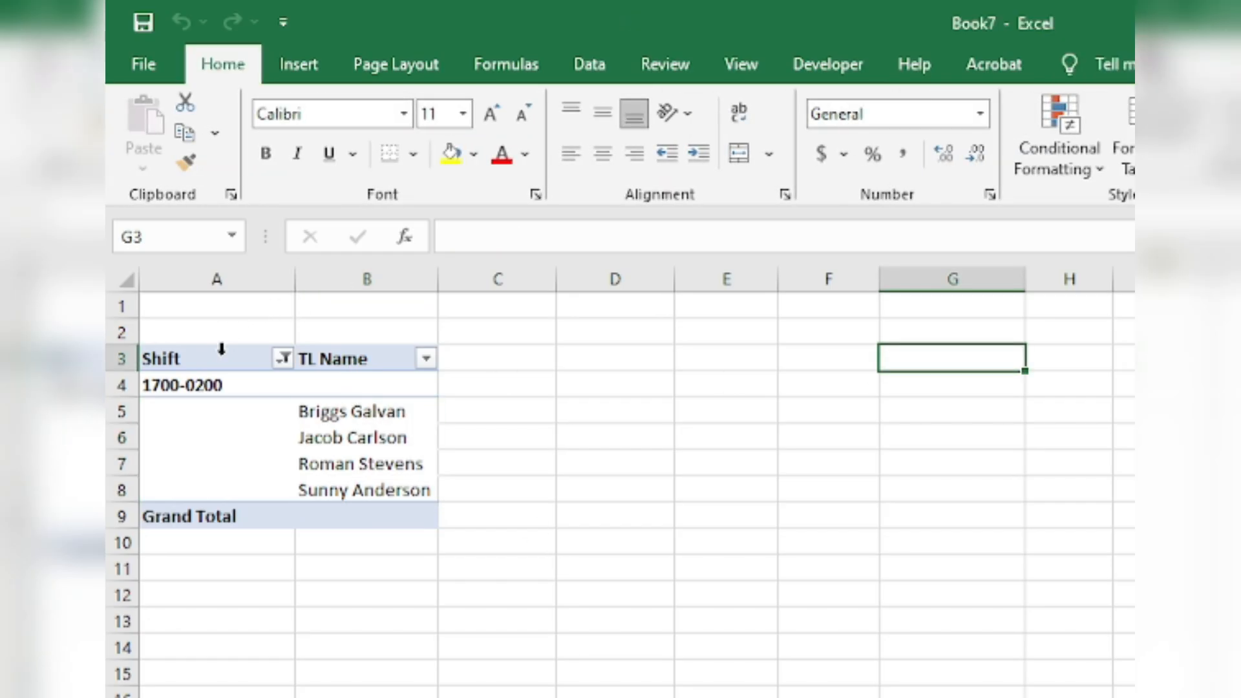
left_click(222, 383)
left_click(819, 378)
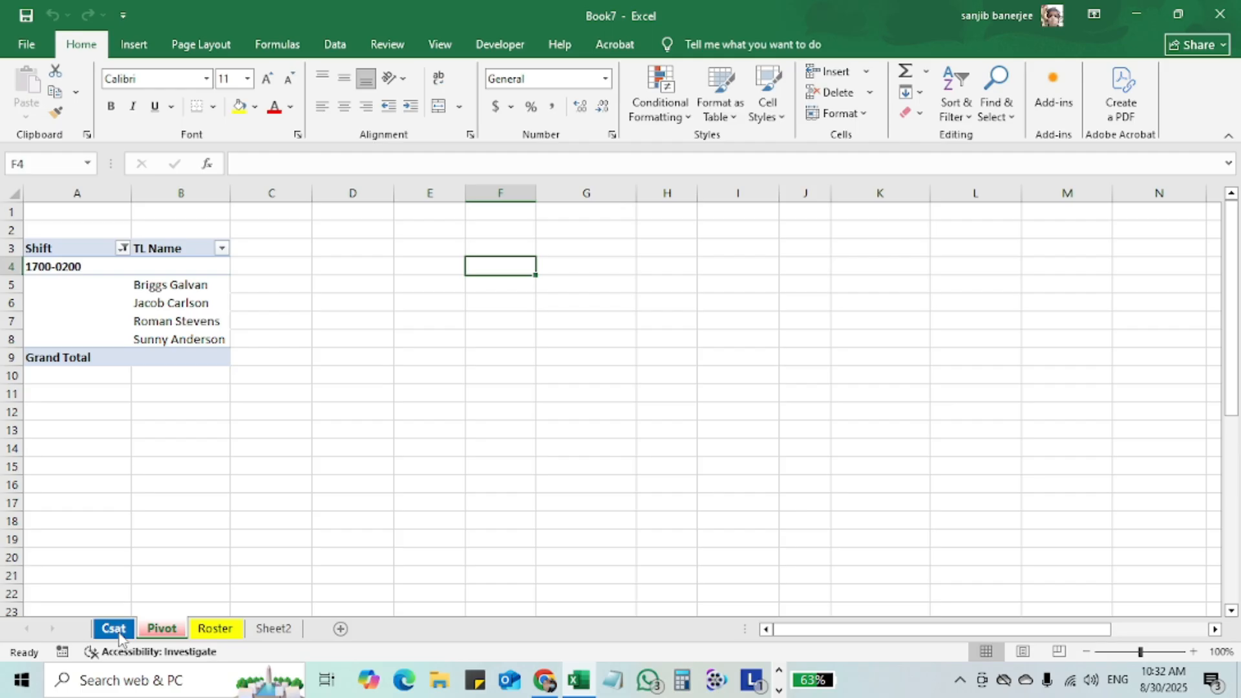
- Create a PivotTable from the range Csat!$A$1:$P$7279 on the existing Pivot worksheet at location Pivot!$E$3
left_click(114, 630)
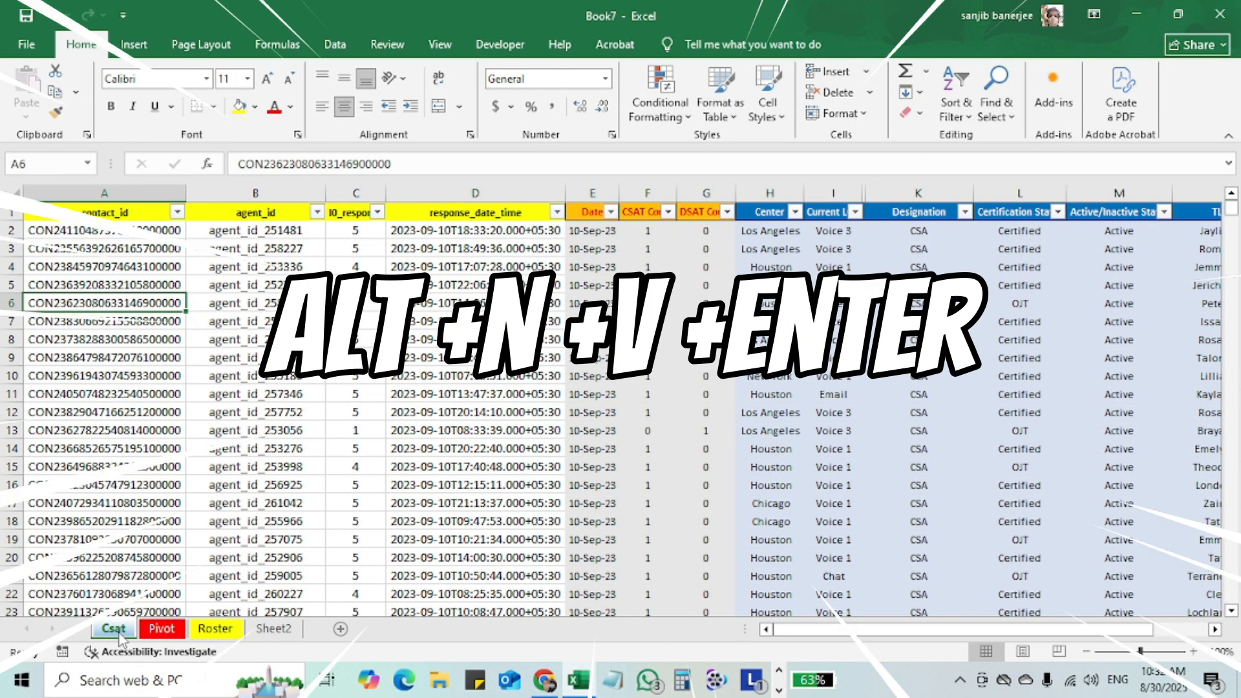
key("alt+n")
key("v")
key("Return")
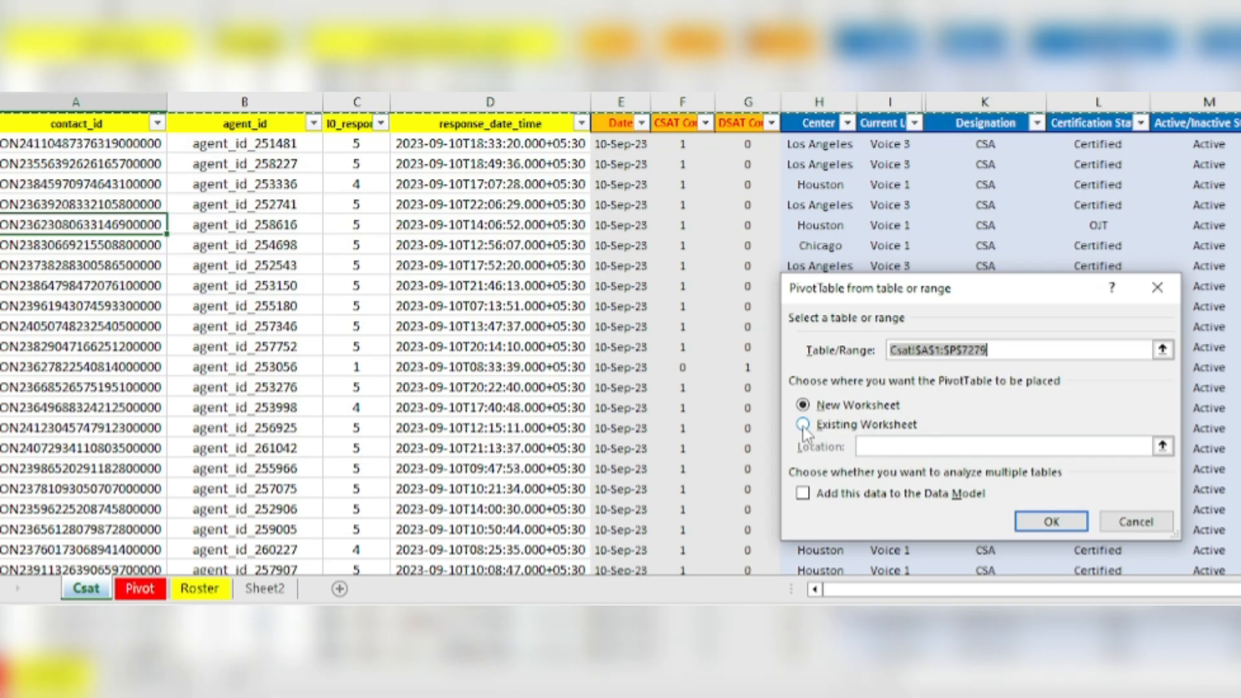
left_click(803, 428)
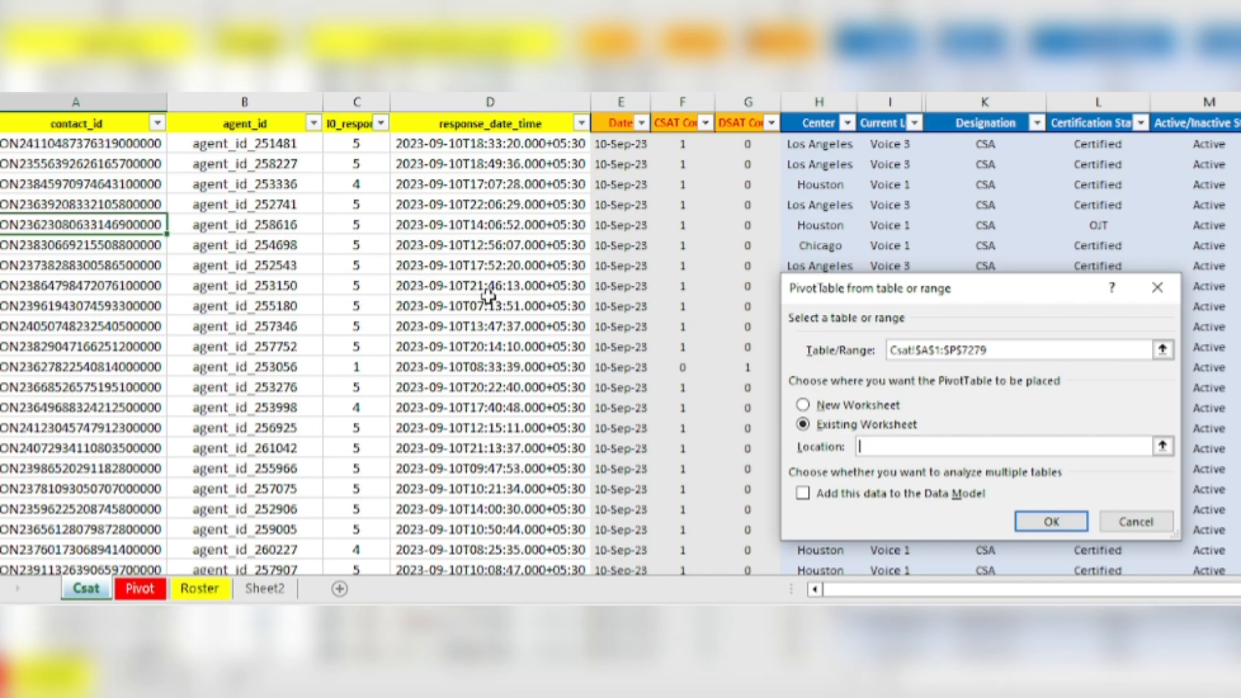
left_click(144, 594)
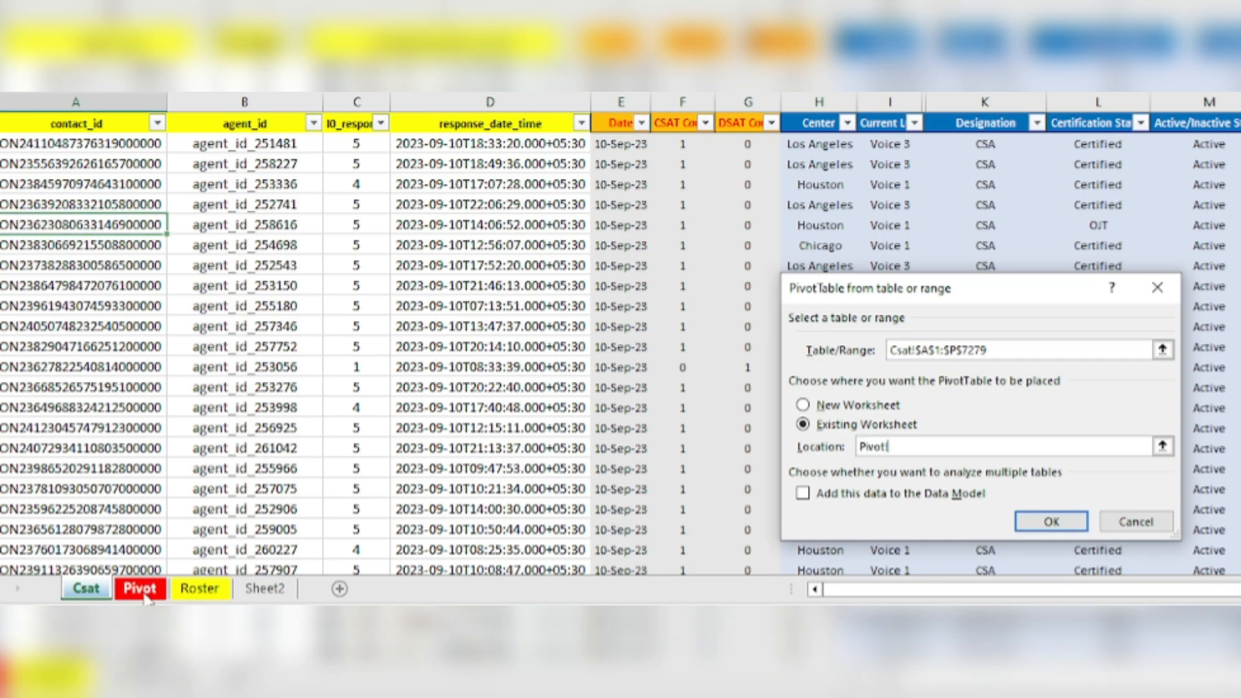
left_click(457, 186)
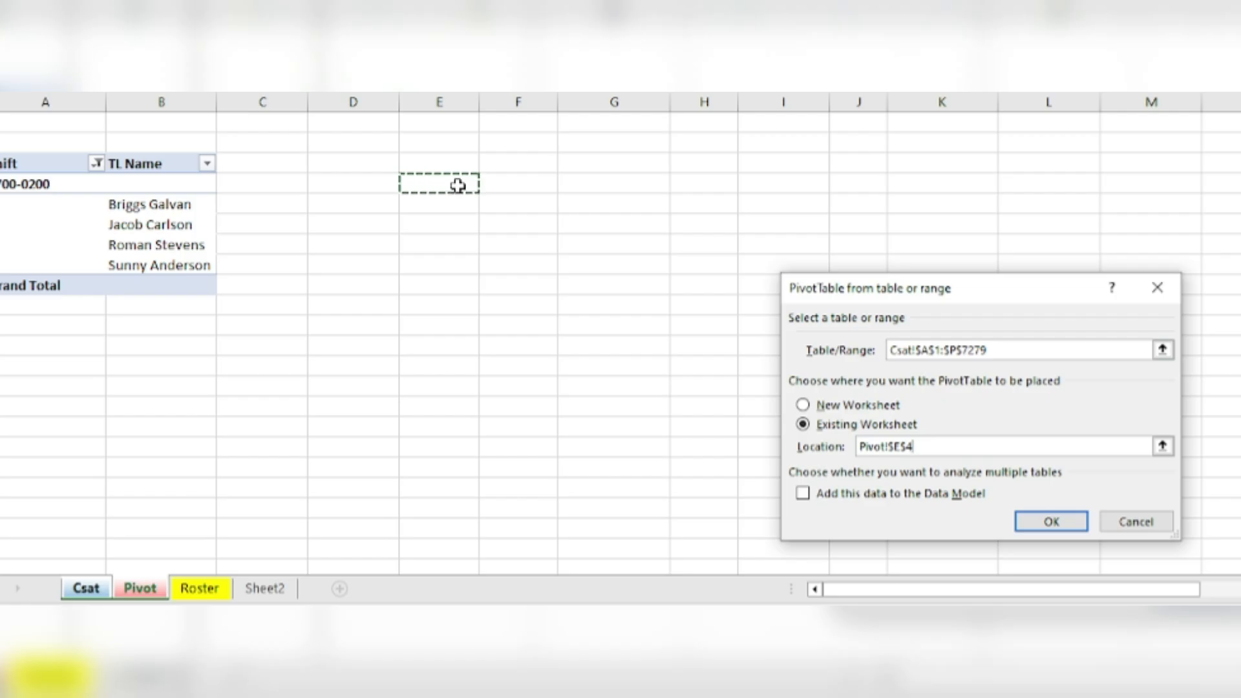
left_click(532, 180)
left_click(446, 161)
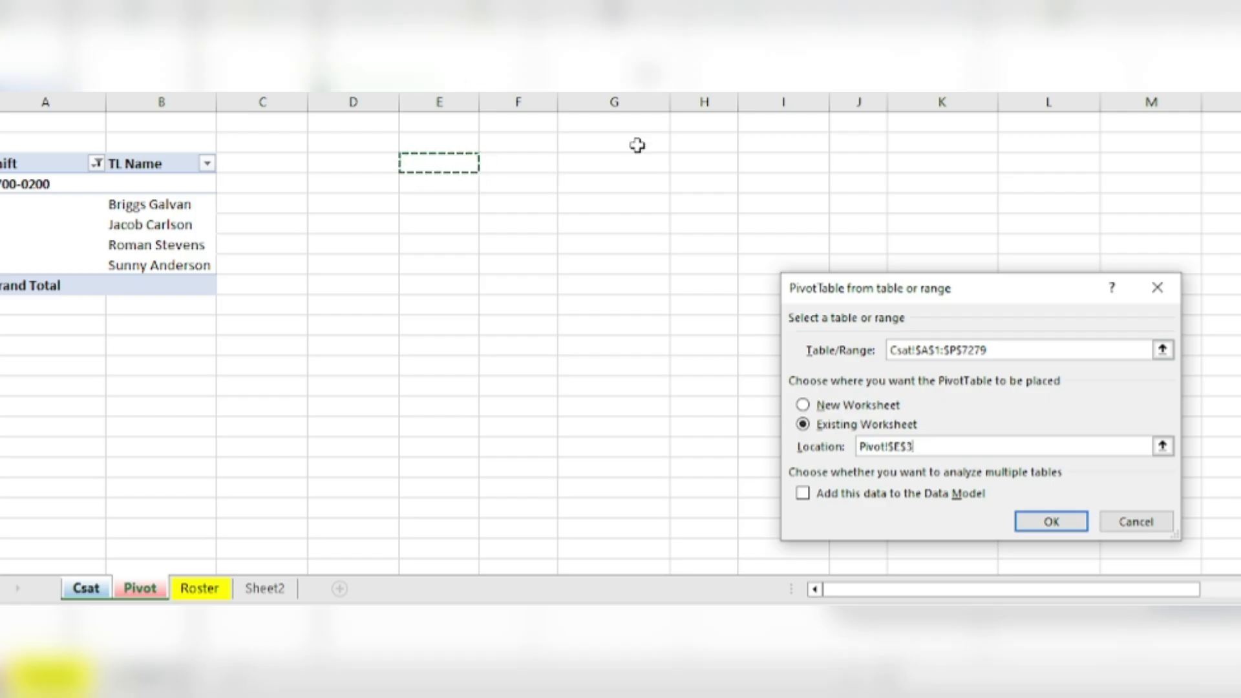
left_click(942, 183)
left_click(979, 141)
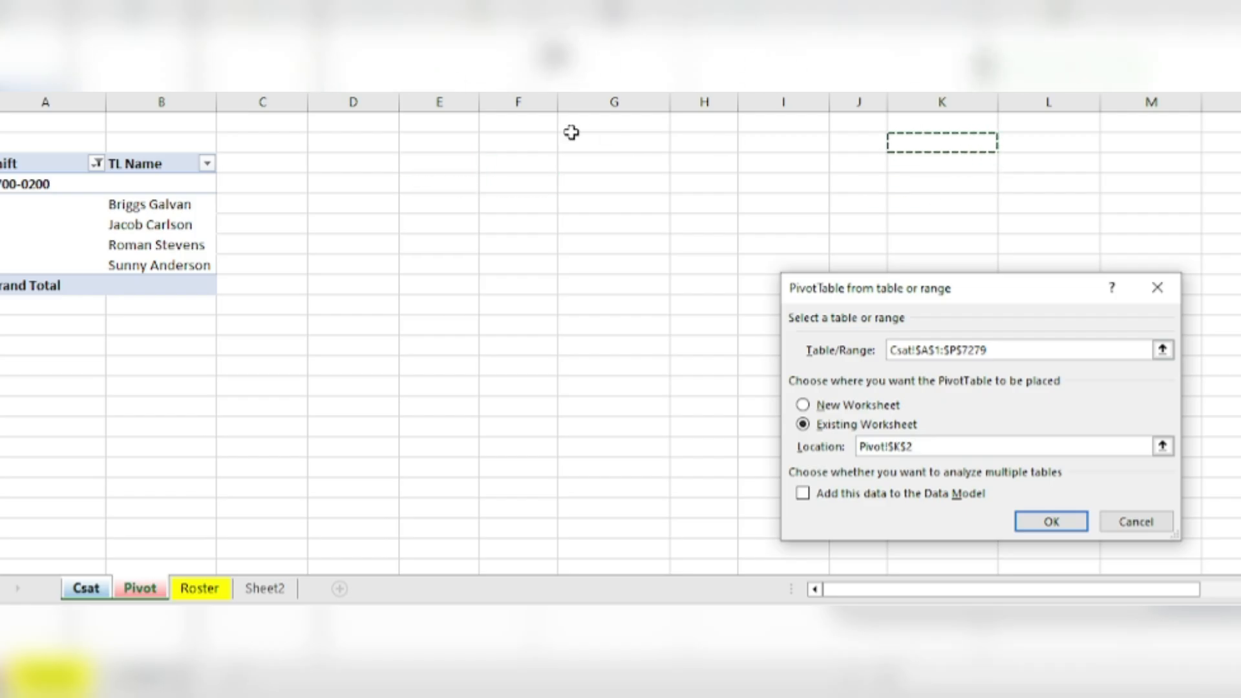
left_click(424, 161)
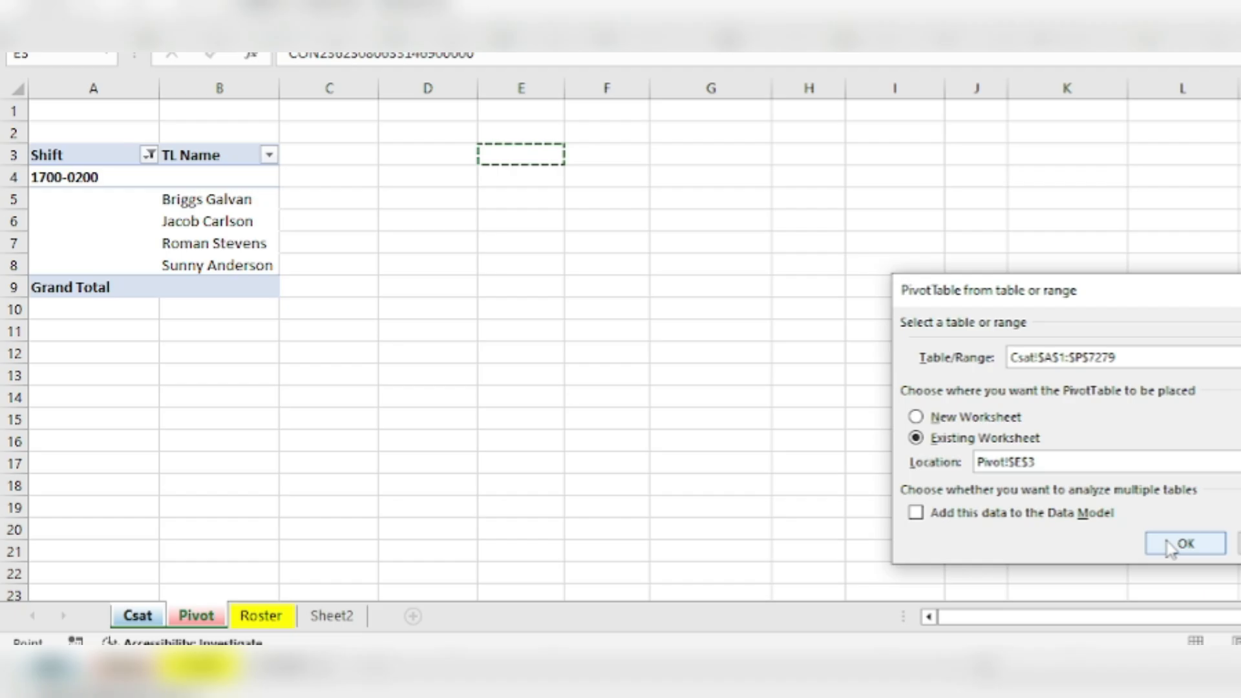
left_click(1051, 521)
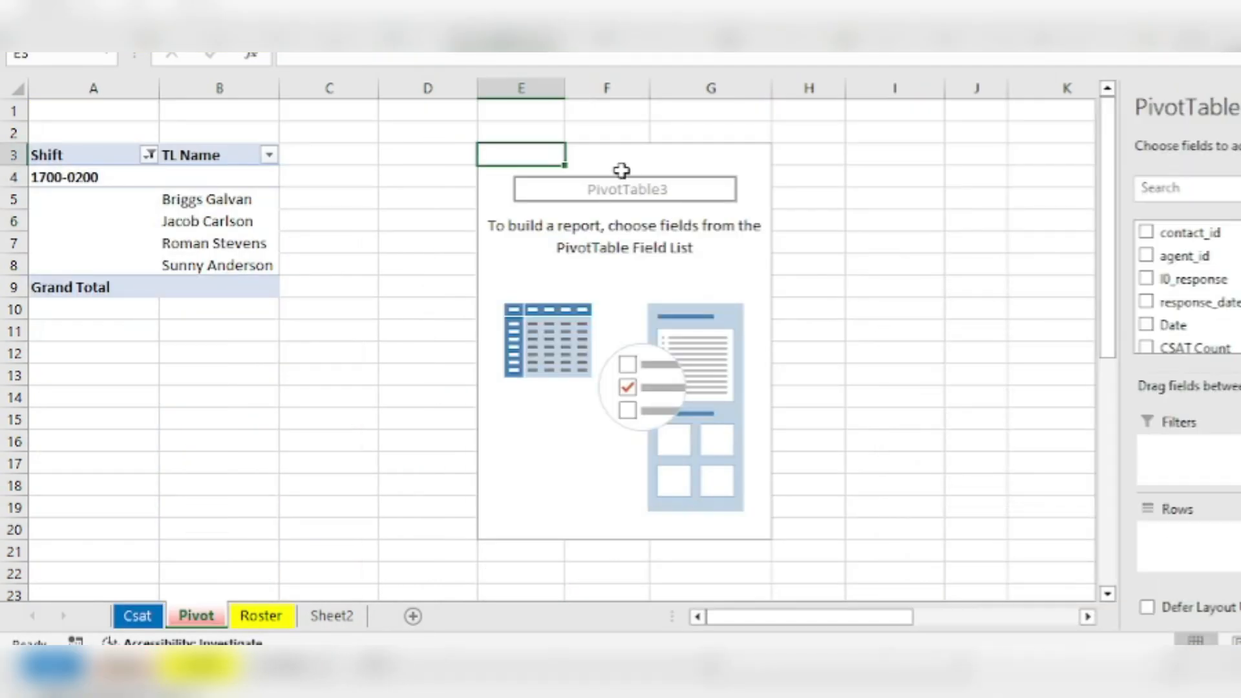
- Compare the available fields of the shift PivotTable with those of the new empty PivotTable beside it
left_click(171, 194)
left_click(217, 154)
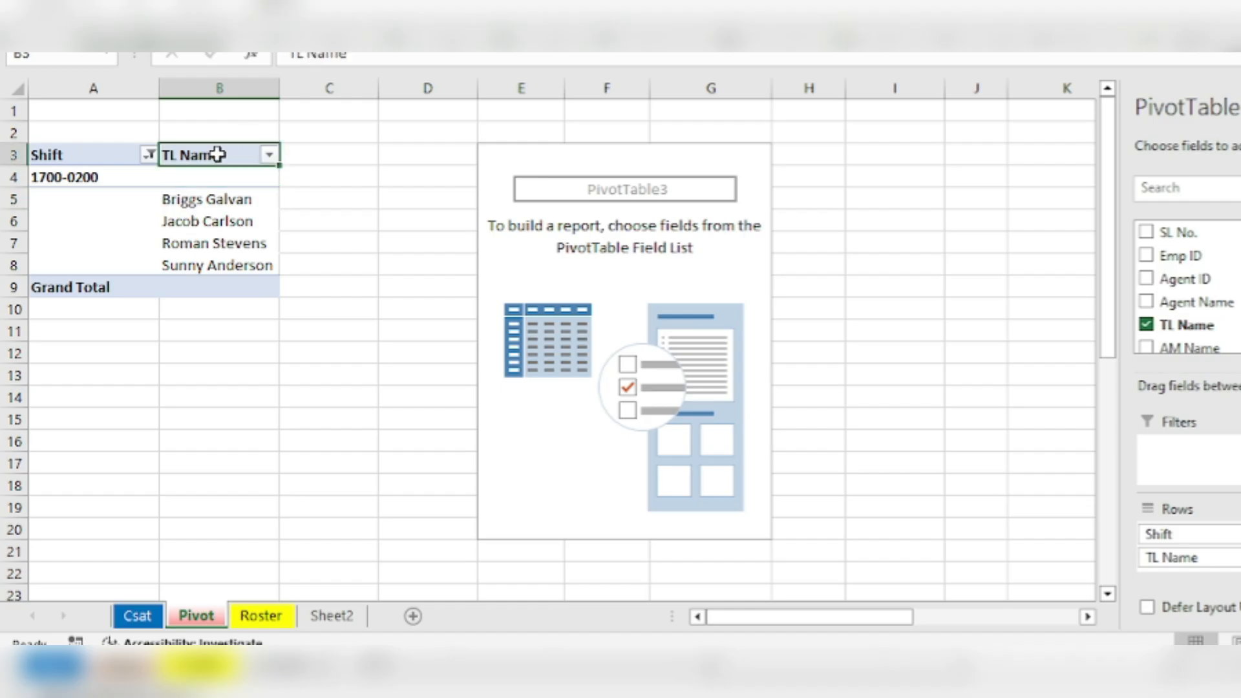
left_click(645, 152)
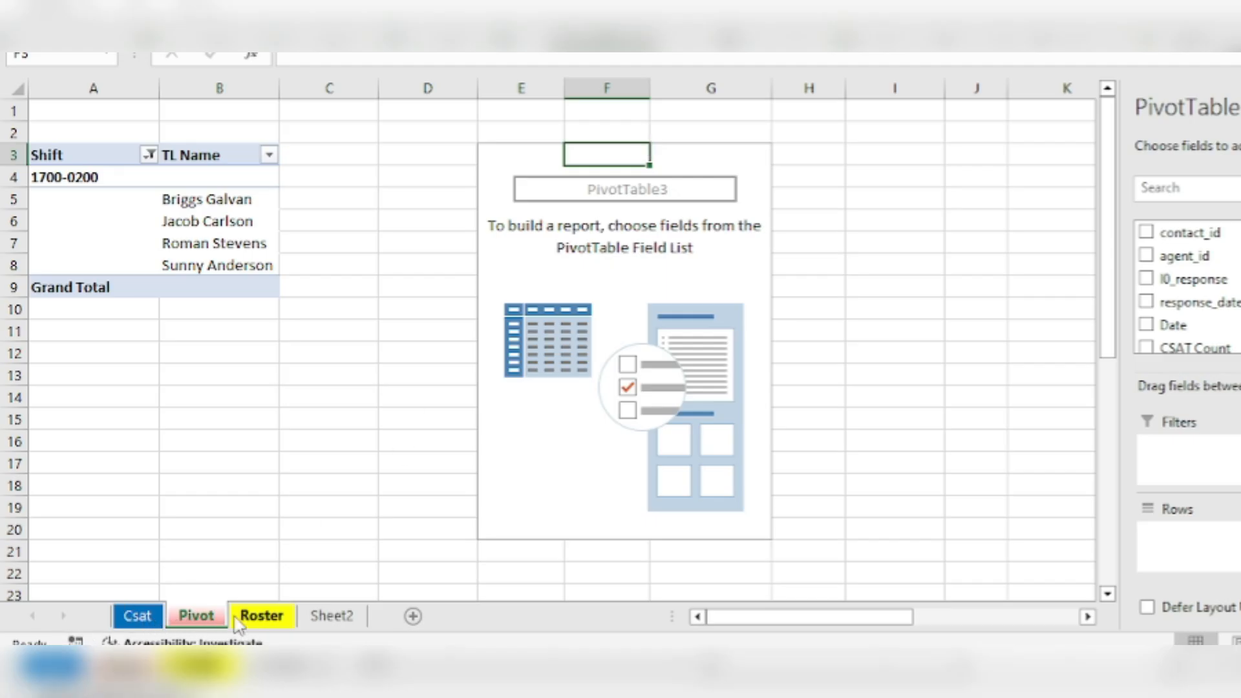
- Delete the blank Sheet2 worksheet and return to cell E3 of the empty PivotTable on the Pivot sheet
left_click(333, 616)
right_click(345, 616)
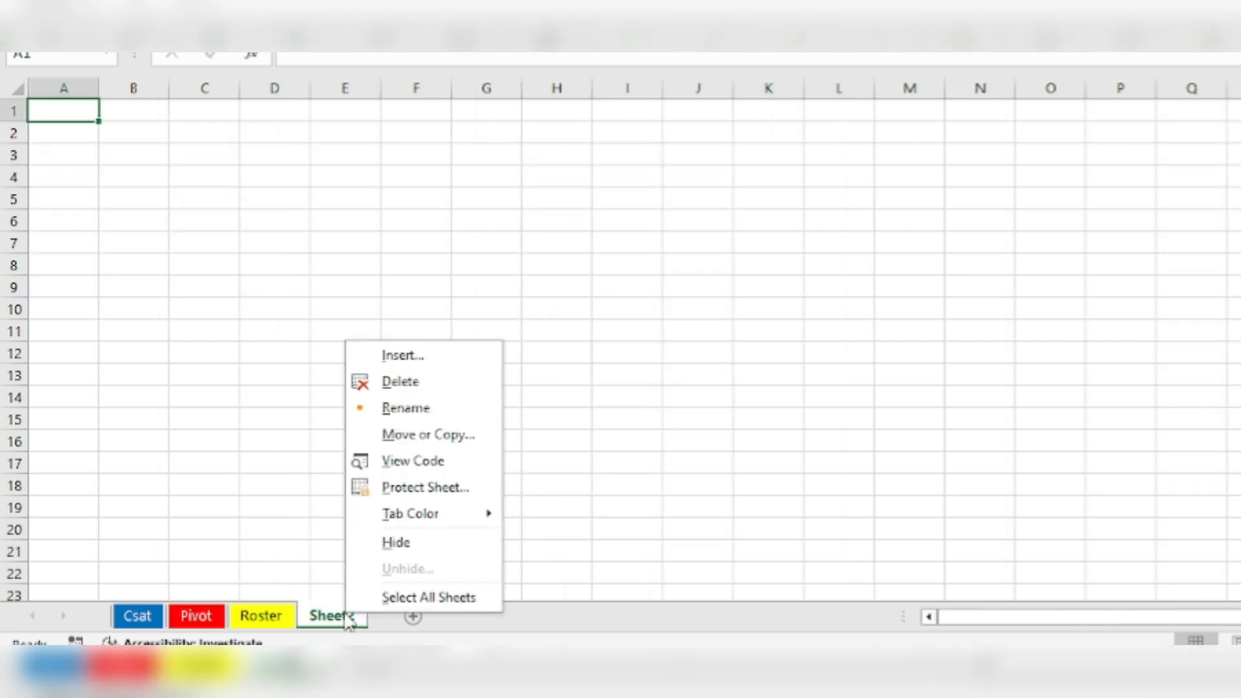
left_click(401, 381)
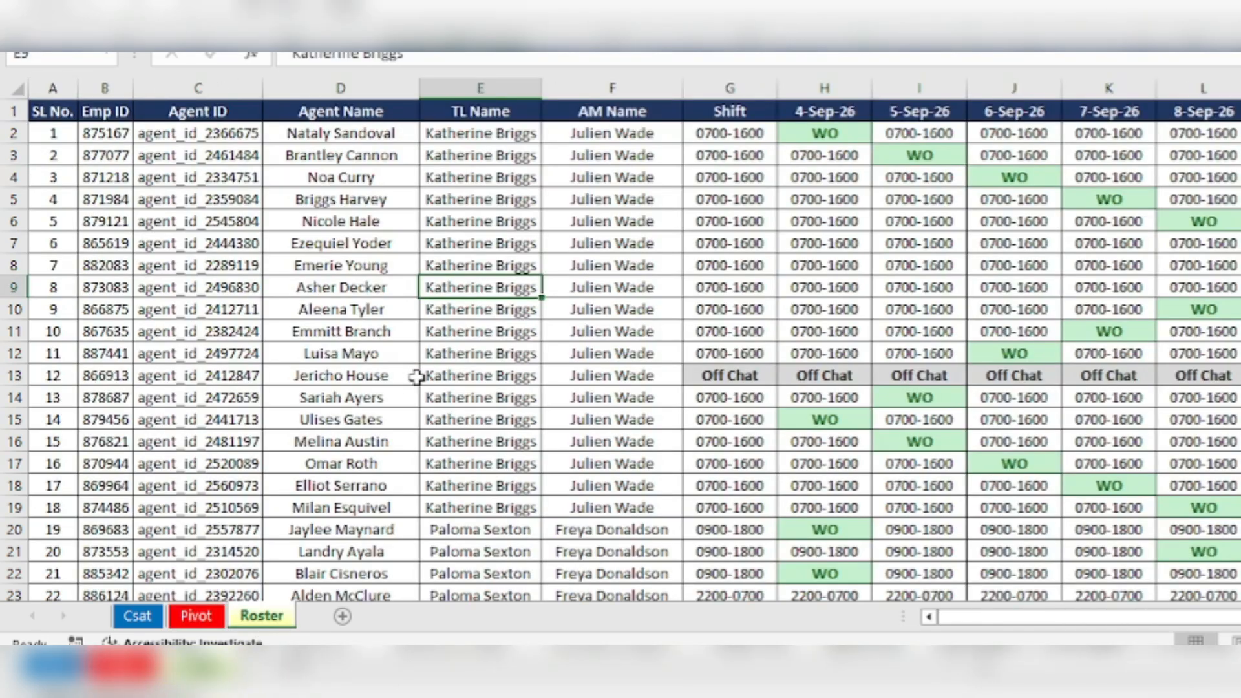
left_click(196, 616)
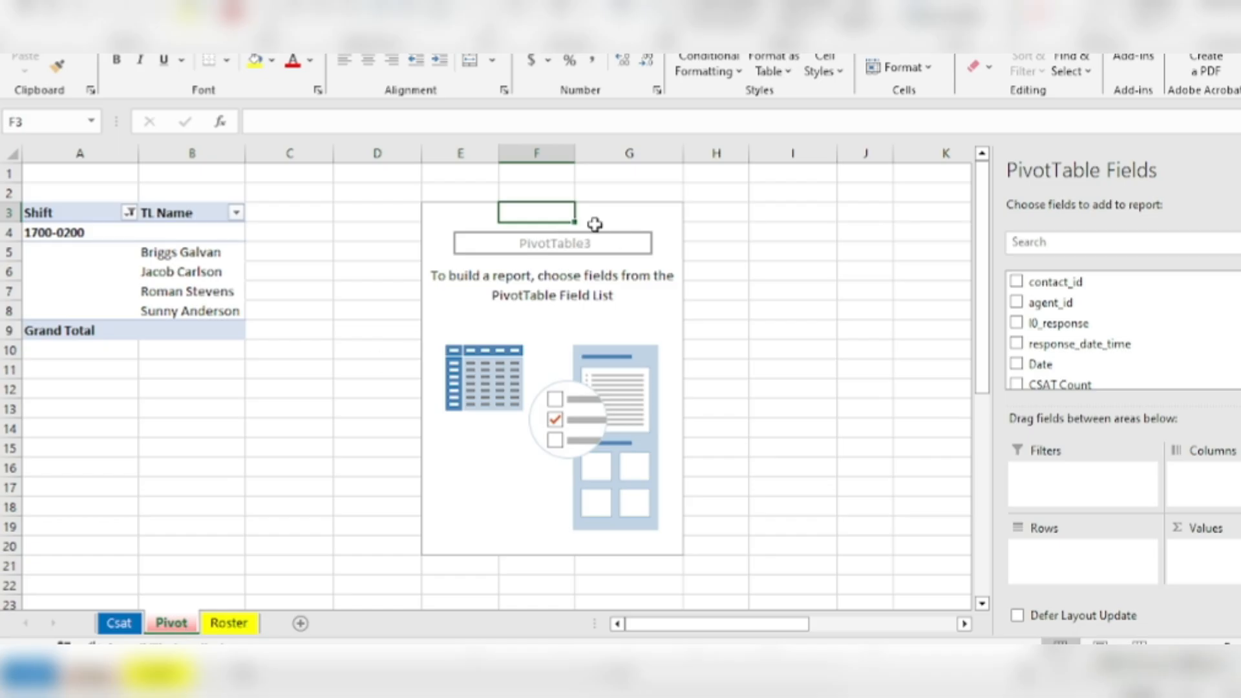
left_click(483, 212)
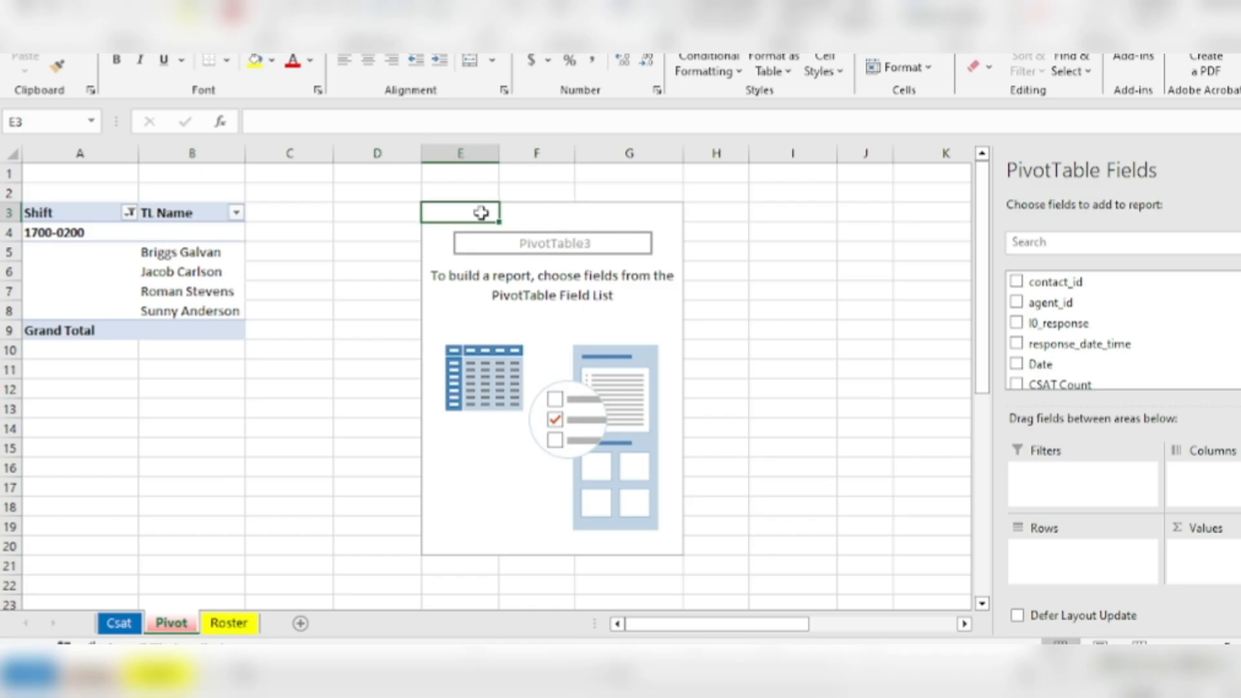
- Look across the Csat data to the TL Name and AM Name columns, highlighting each of the two columns
left_click(120, 623)
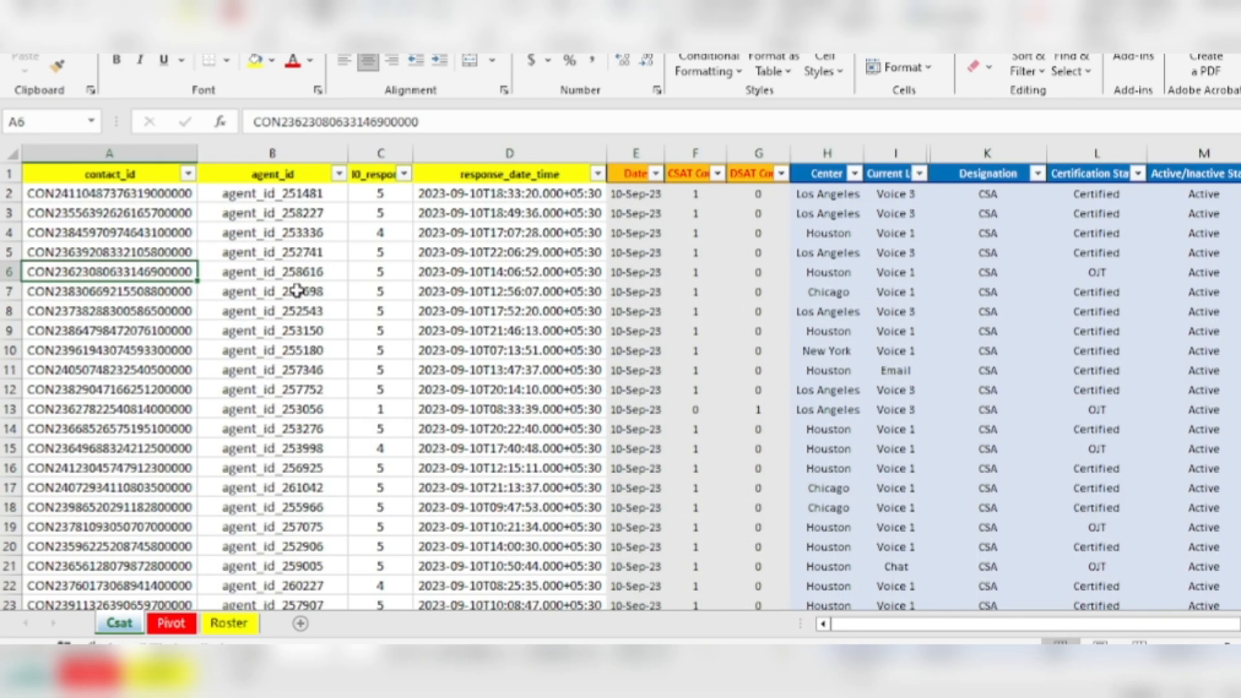
left_click(419, 291)
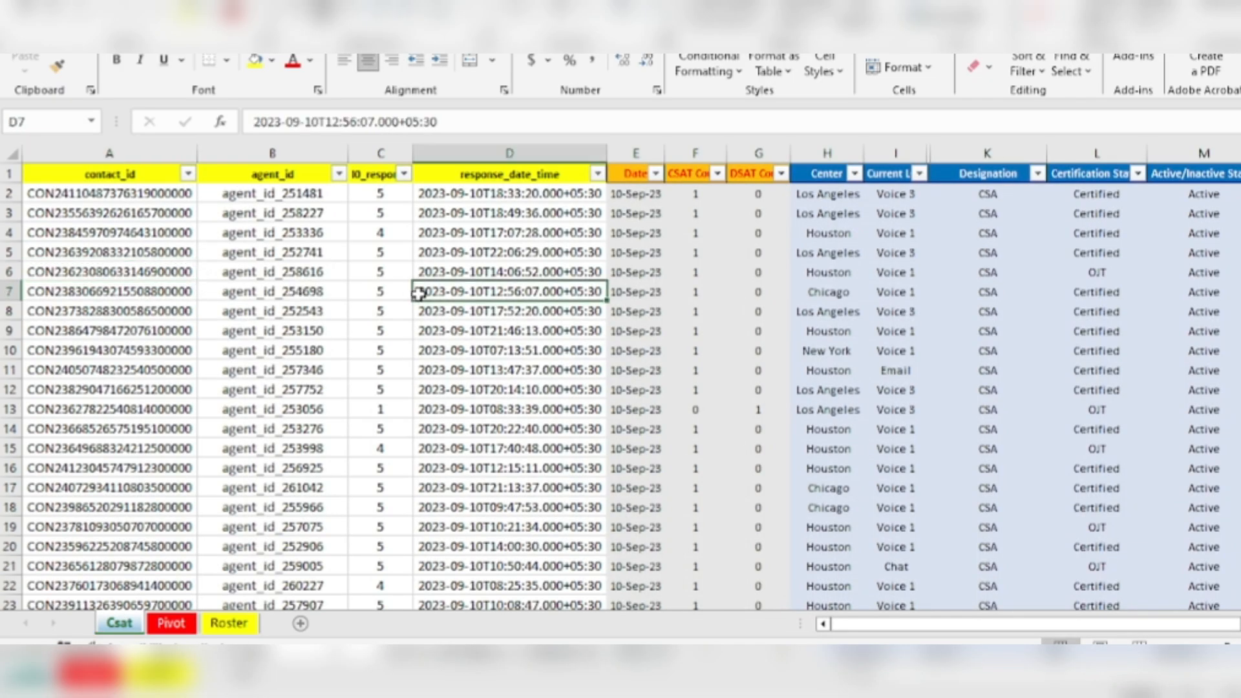
left_click(1011, 267)
key("Right")
key("Right")
key("Right")
key("Right")
key("Right")
key("Right")
left_click(1012, 268)
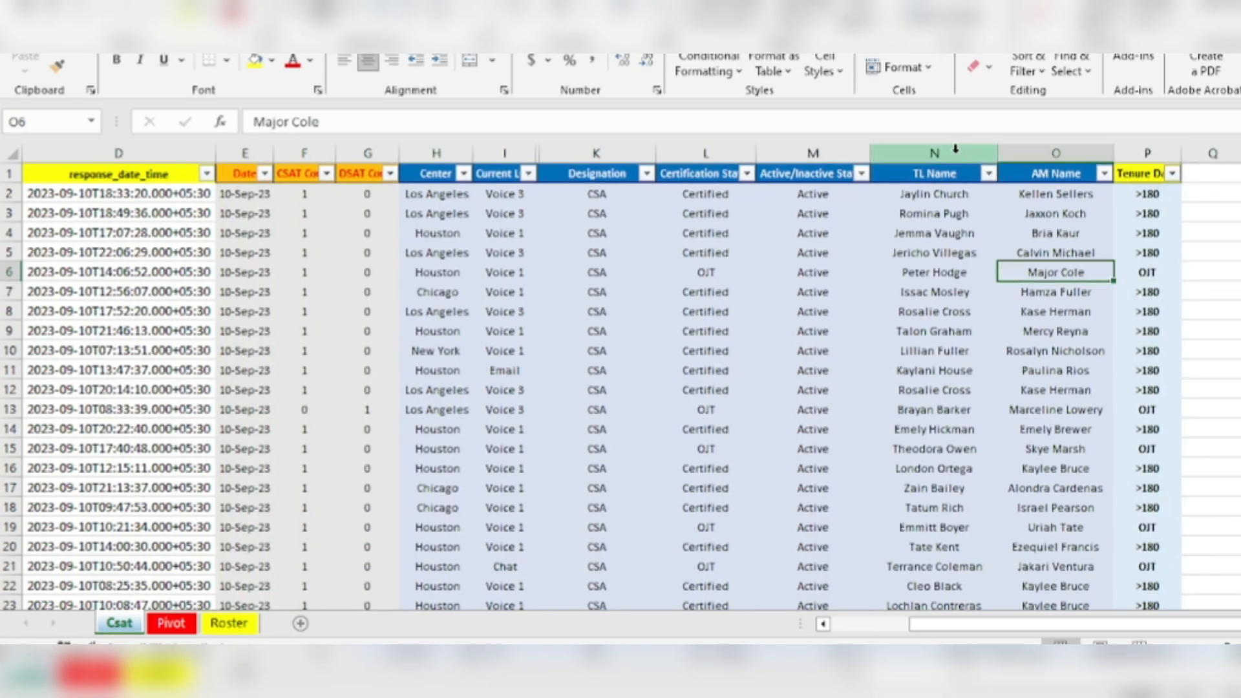
left_click(955, 148)
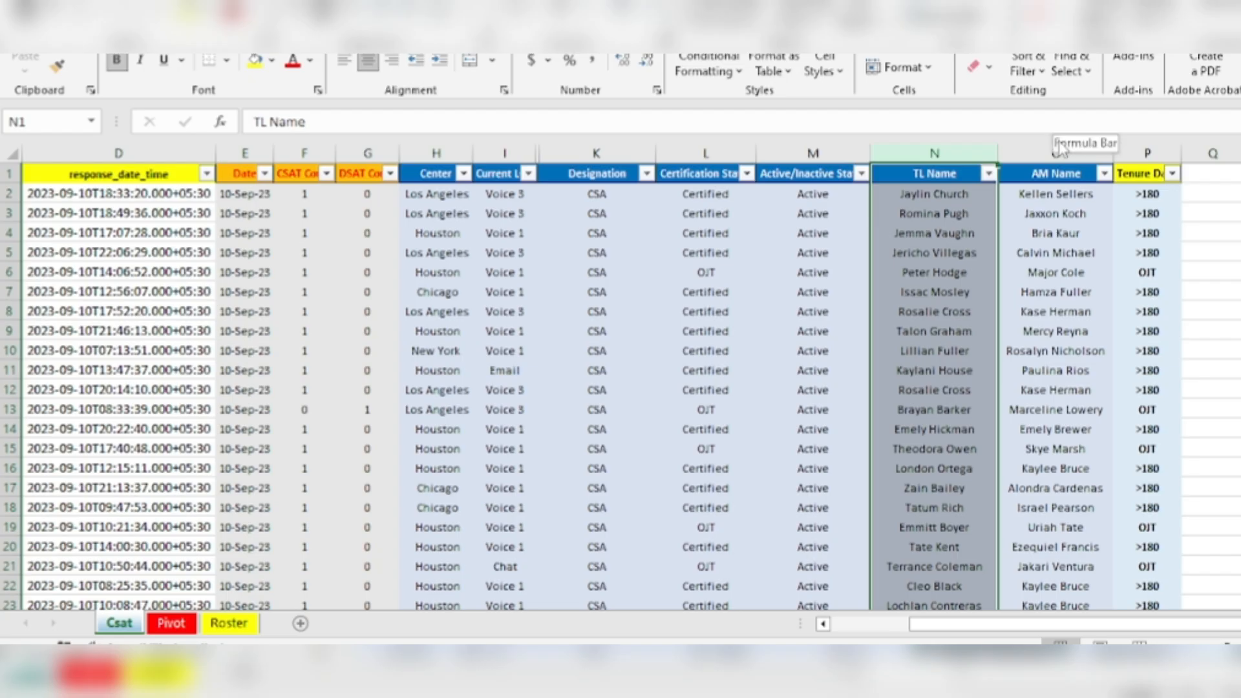
left_click(1083, 150)
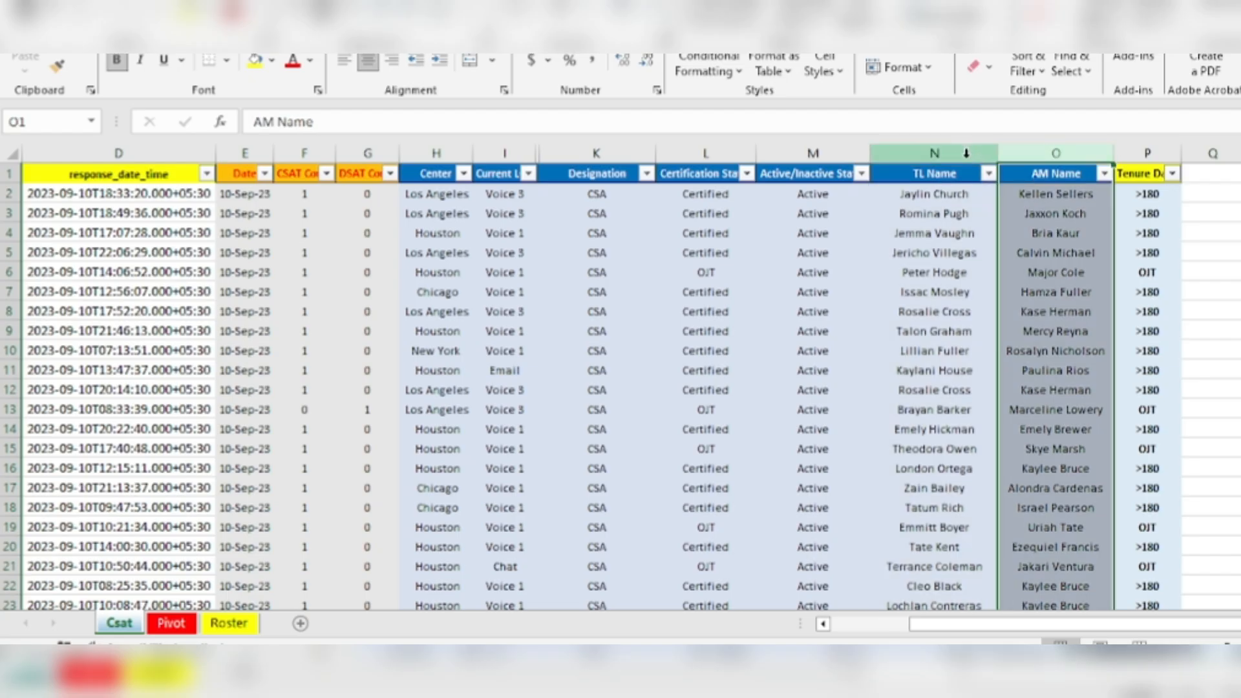
left_click(965, 153)
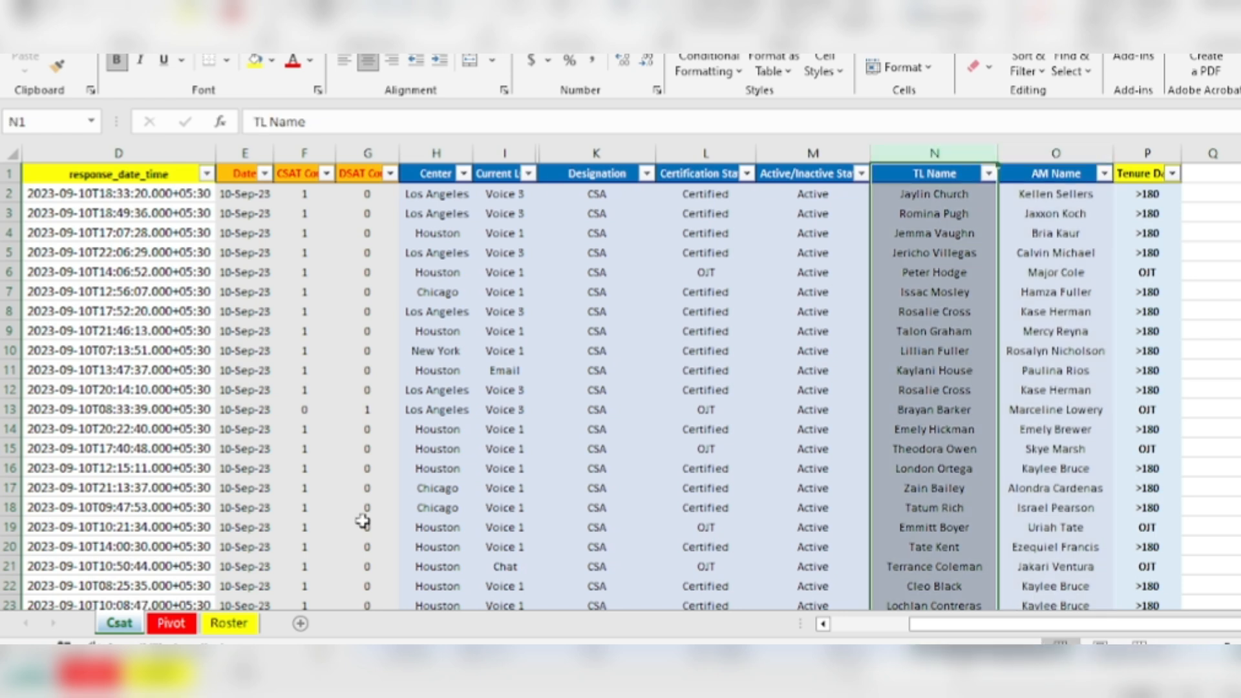
- Examine the l0_response ratings in column C of the Csat sheet, from the header down to cell C20
left_click(133, 485)
key("Left")
key("Left")
key("Left")
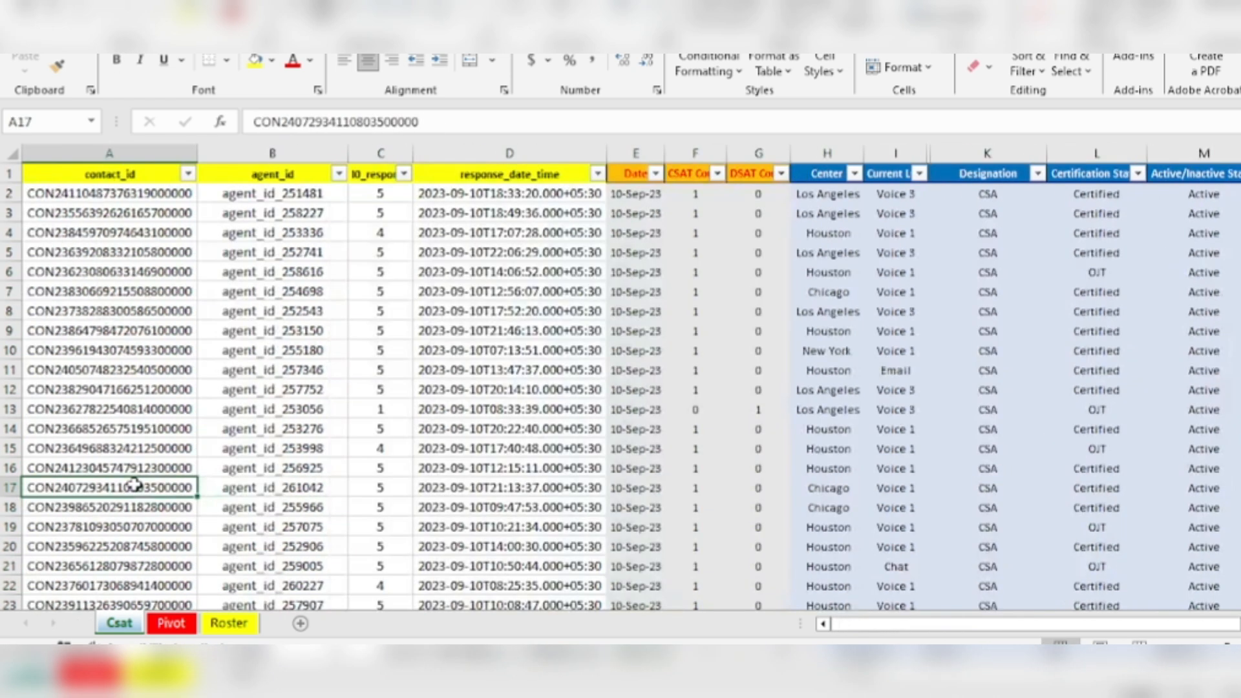
key("Right")
key("Left")
key("Up")
key("Right")
key("Right")
key("Up")
key("Up")
key("Up")
key("Up")
key("Up")
key("Up")
key("Up")
key("Up")
key("Up")
key("Up")
key("Up")
key("Up")
key("Up")
key("Up")
key("Up")
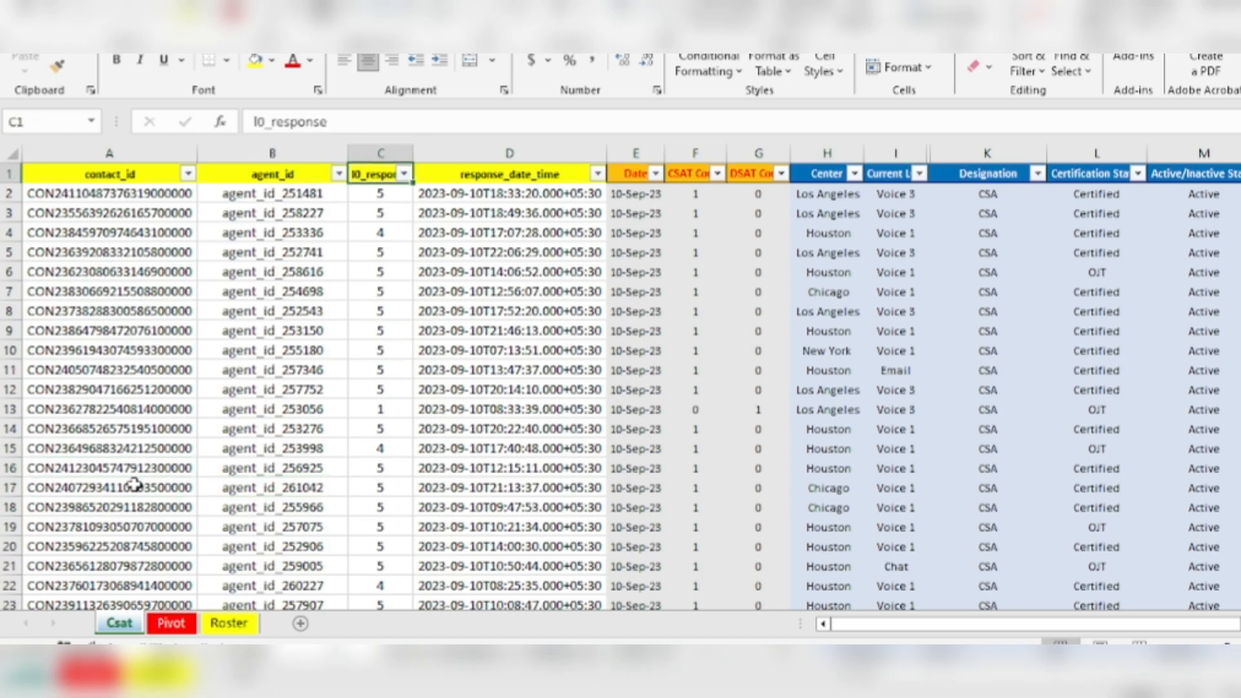
key("Down")
key("Down")
key("Down")
key("Down")
key("Down")
key("Down")
key("Down")
key("Down")
key("Down")
key("Down")
key("Down")
key("Down")
key("Down")
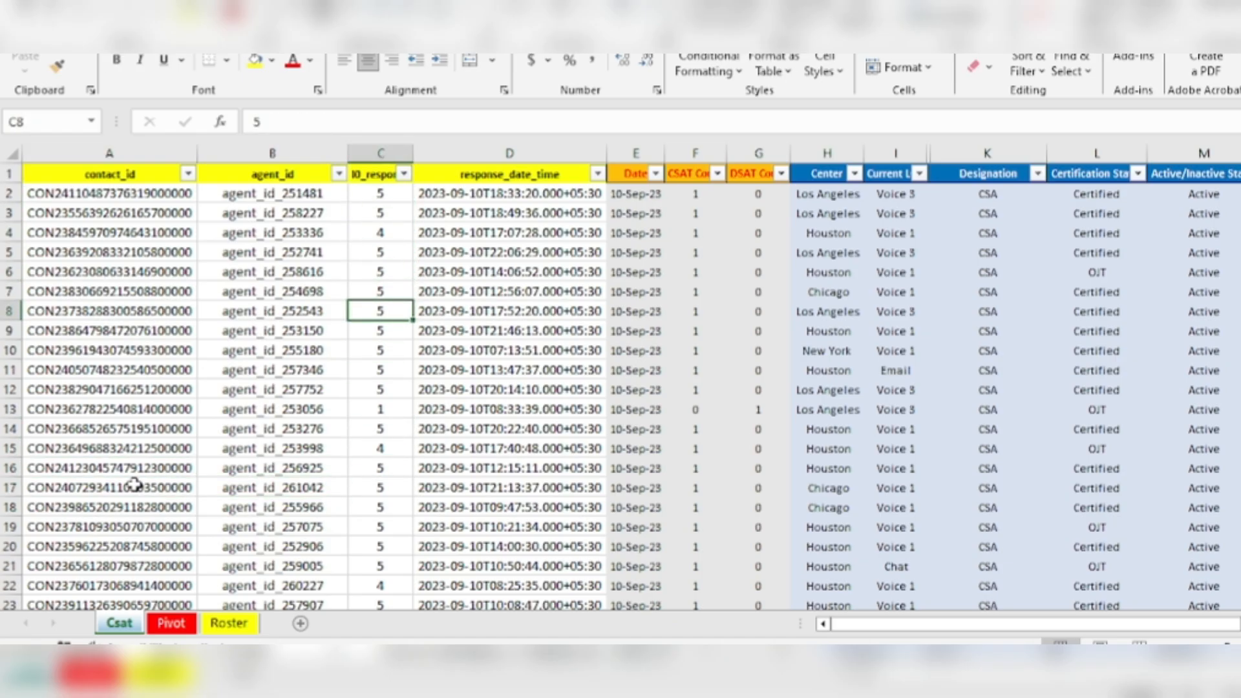
key("Down")
key("Down")
key("Down")
key("Down")
key("Down")
key("Down")
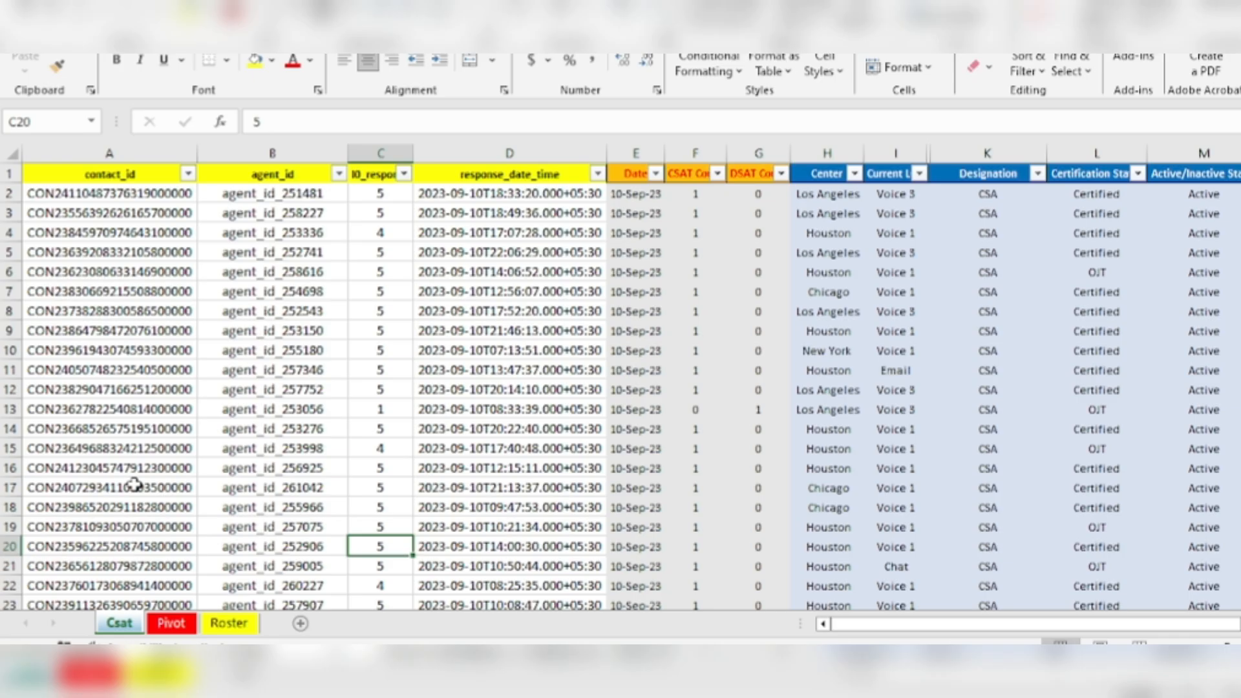
- Search the new PivotTable's fields for "am" and add AM Name as row labels with TL Name nested beneath it
left_click(163, 627)
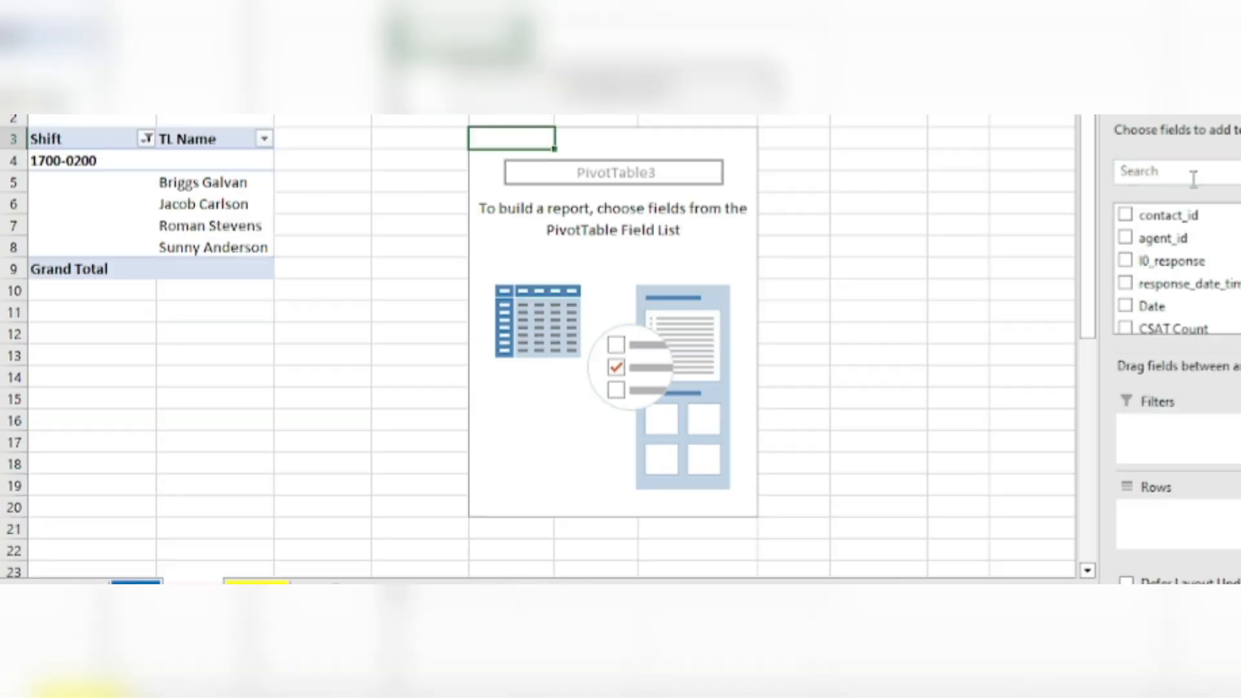
left_click(1081, 244)
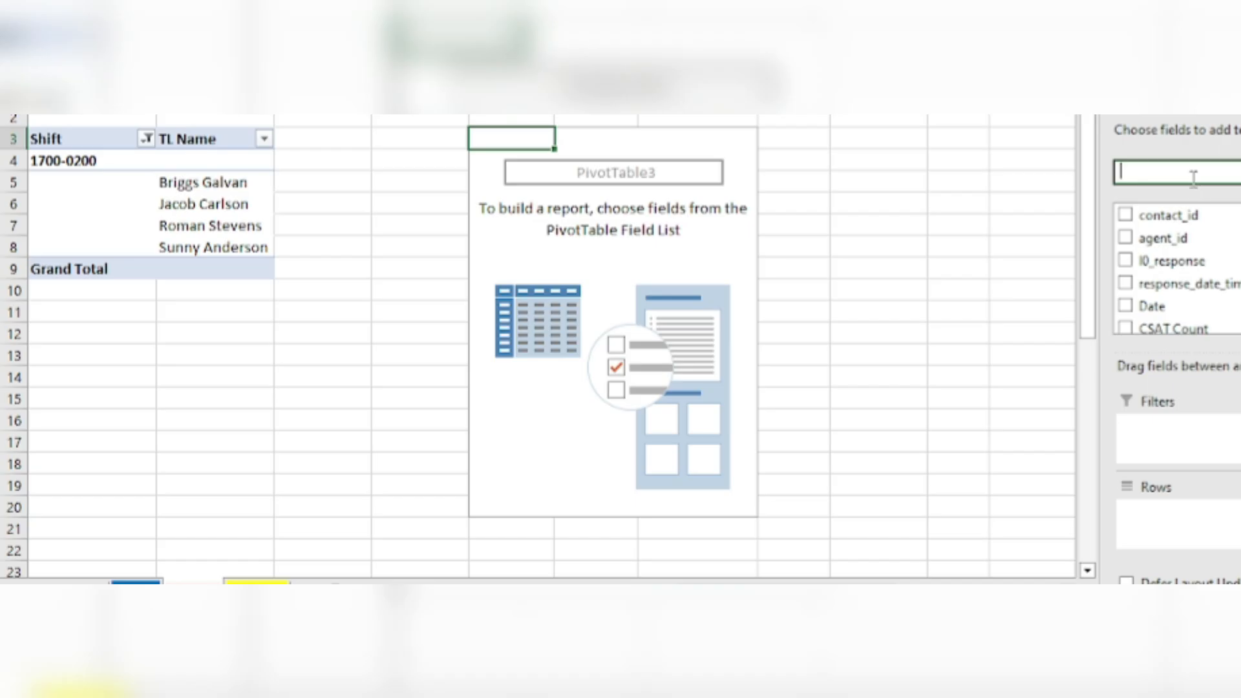
type("am")
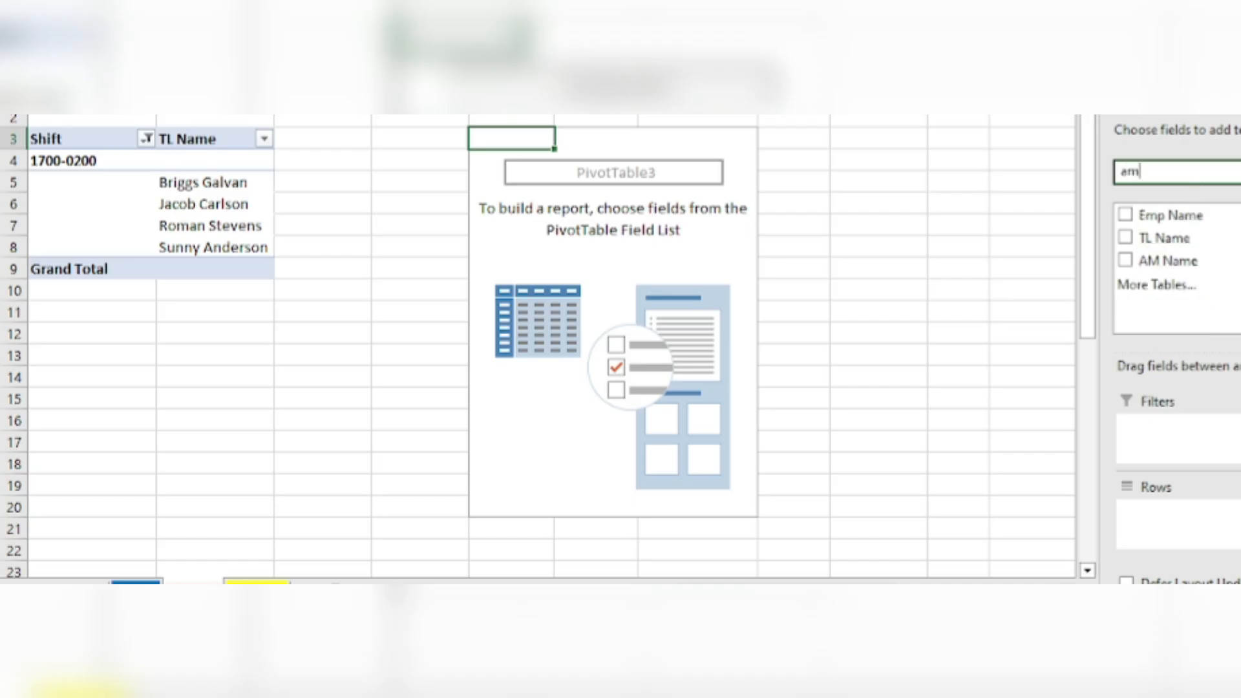
left_click_drag(1193, 264, 1187, 516)
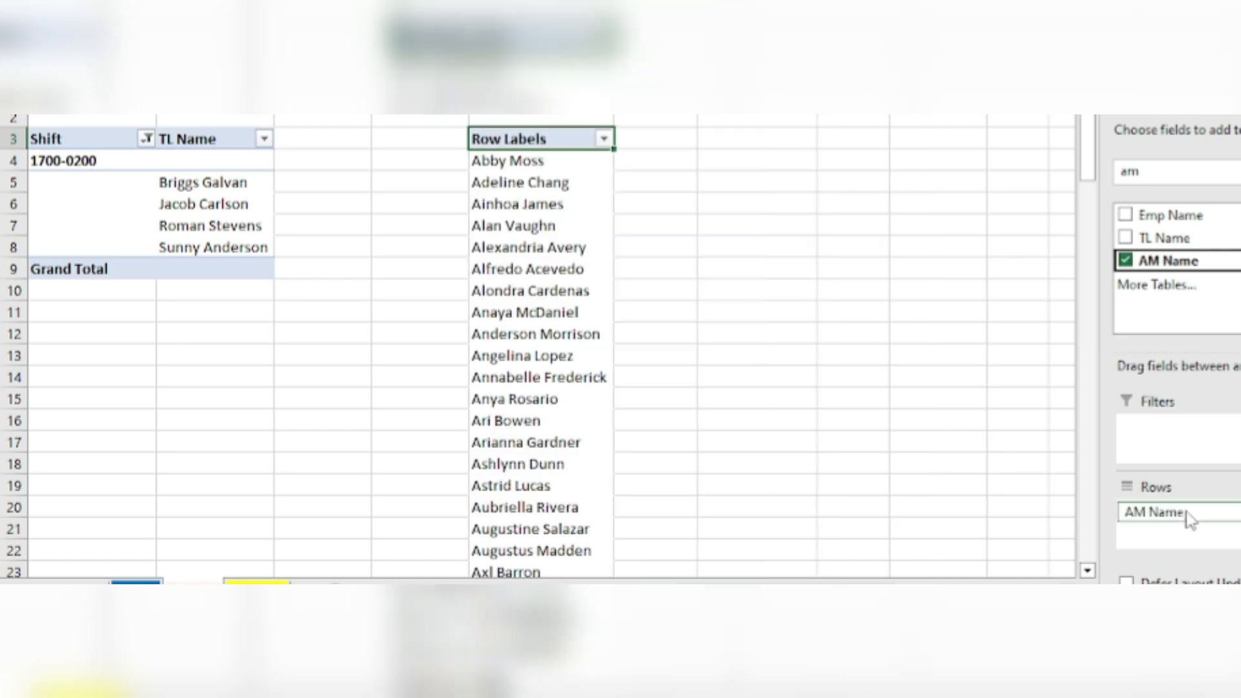
double_click(1169, 172)
left_click_drag(1167, 240, 1167, 537)
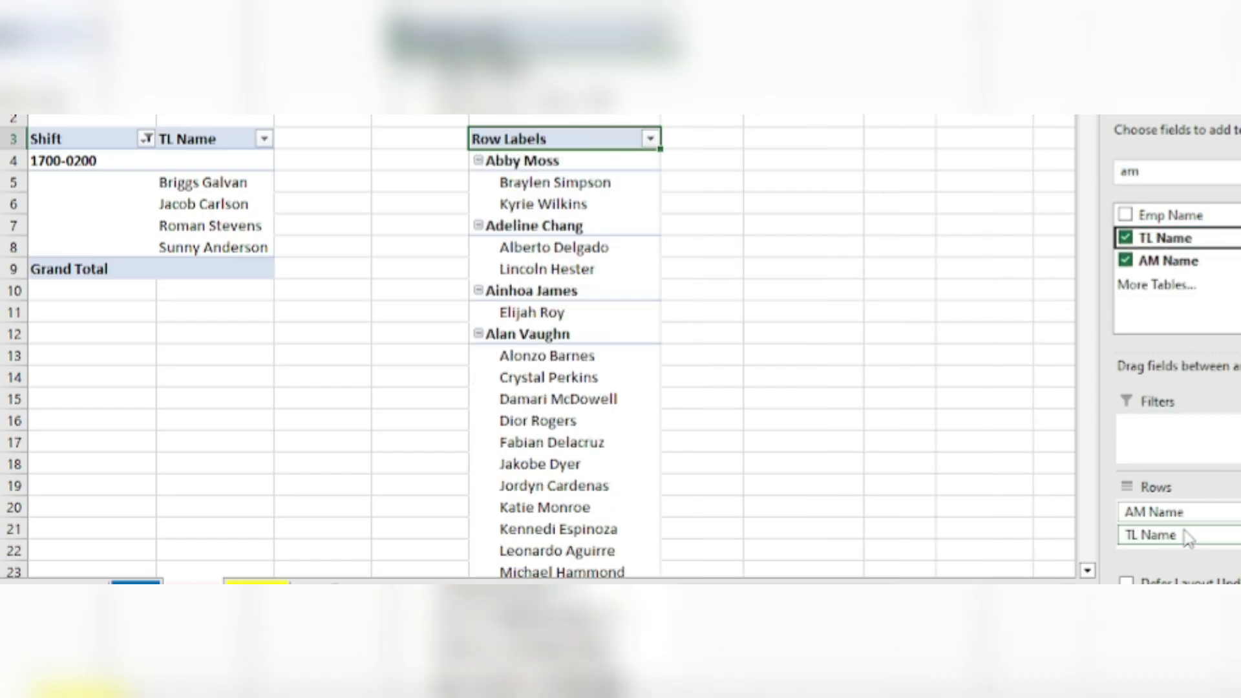
- Examine how TL names are grouped under each AM in the new PivotTable, finishing on the AM in cell E12
left_click(556, 162)
left_click(565, 186)
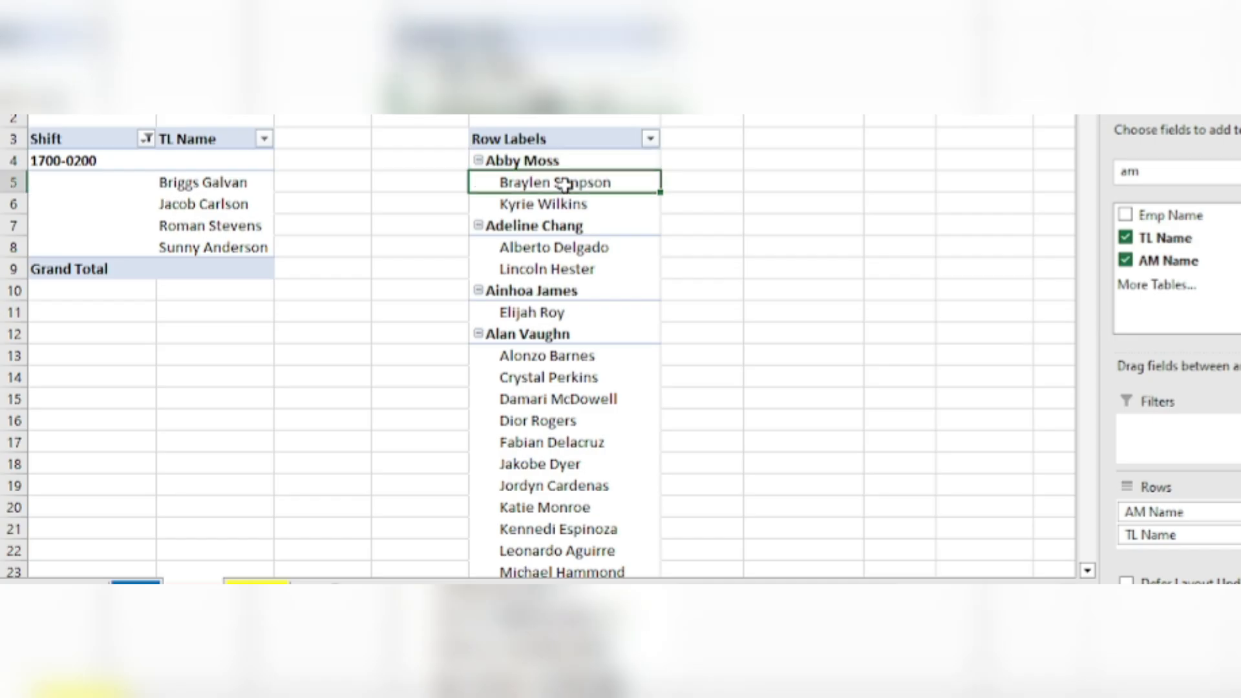
key("shift+Down")
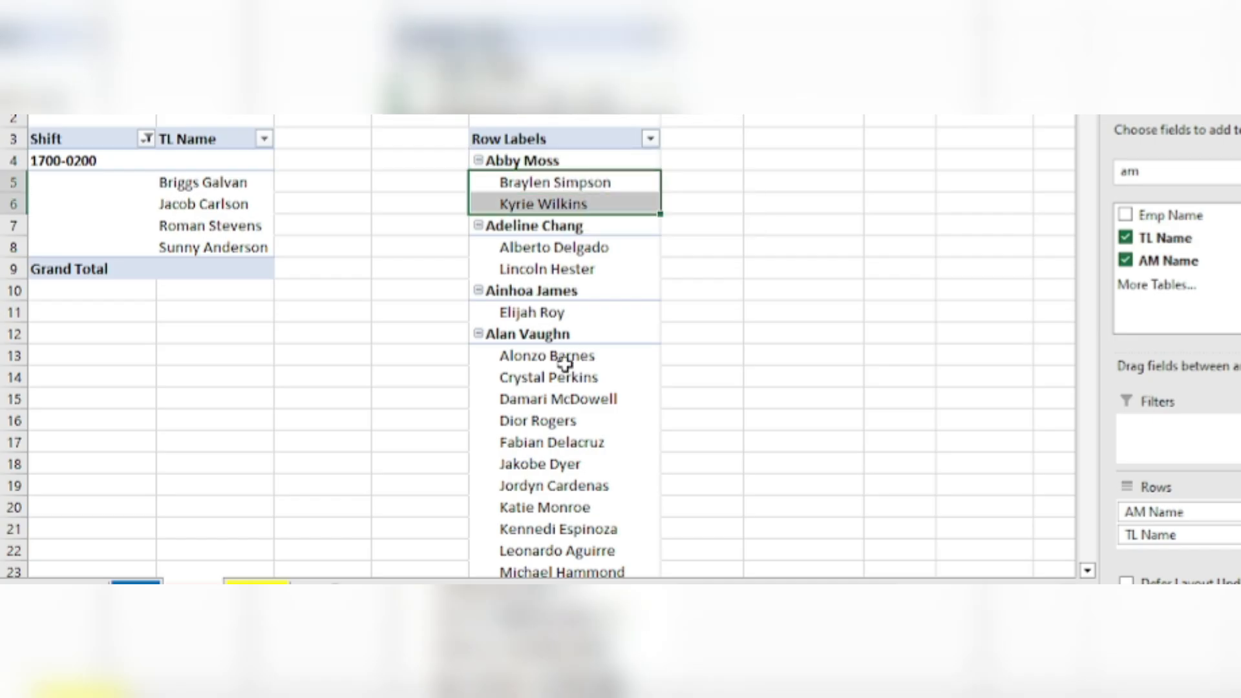
left_click(557, 333)
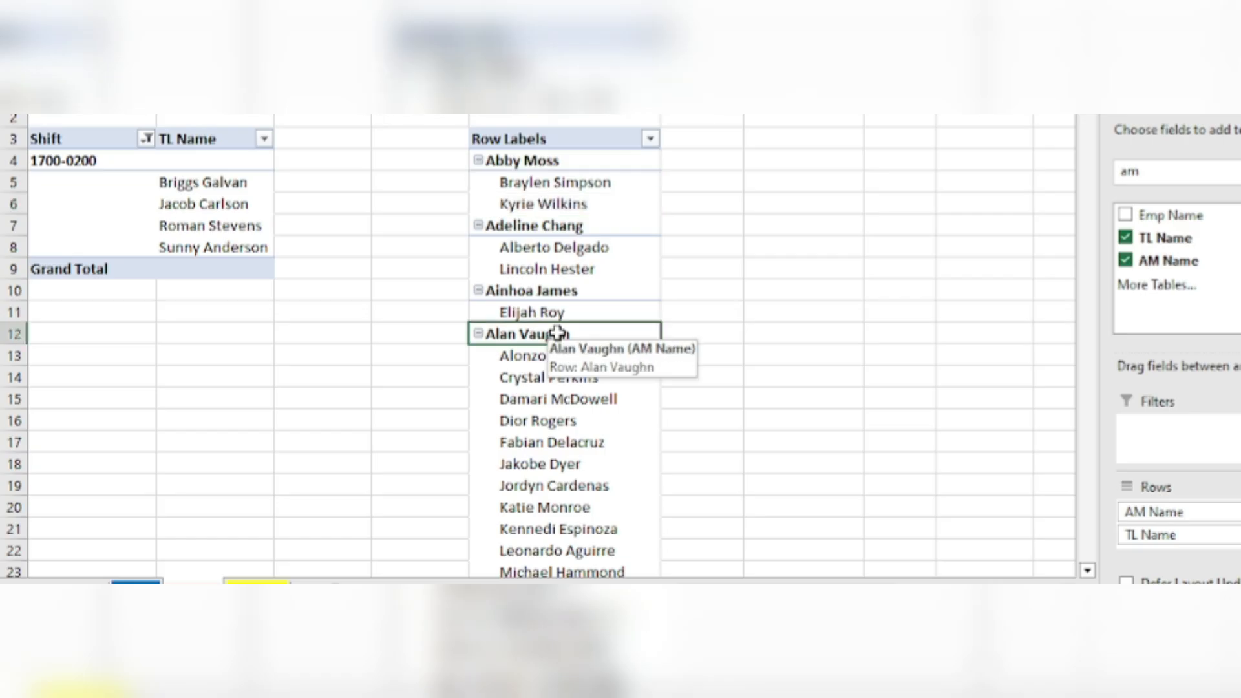
- Examine the TL names listed under the fourth AM in the AM Name and TL Name pivot table
left_click(532, 355)
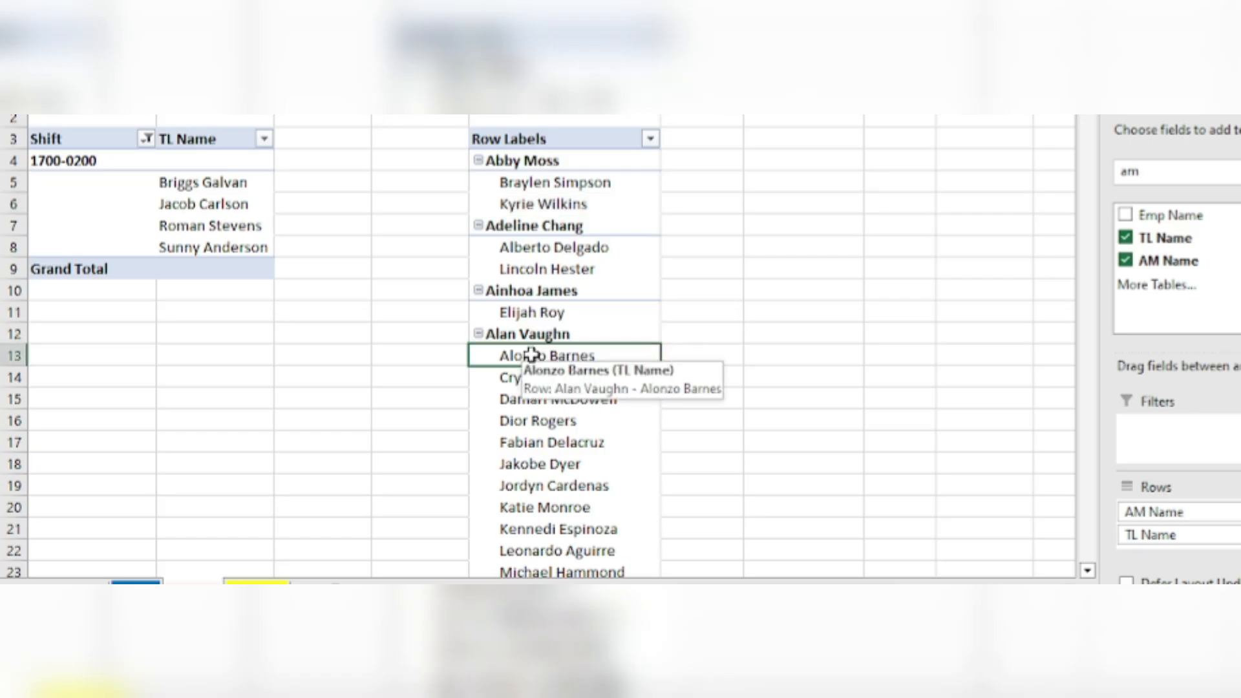
key("shift+Down")
key("shift+Down")
key("shift+Down")
key("shift+Down")
key("shift+Down")
key("shift+Down")
key("shift+Down")
key("shift+Down")
key("shift+Down")
key("shift+Down")
key("shift+Down")
key("shift+Down")
key("shift+Down")
key("shift+Down")
key("shift+Down")
key("shift+Down")
key("shift+Down")
key("shift+Down")
key("shift+Down")
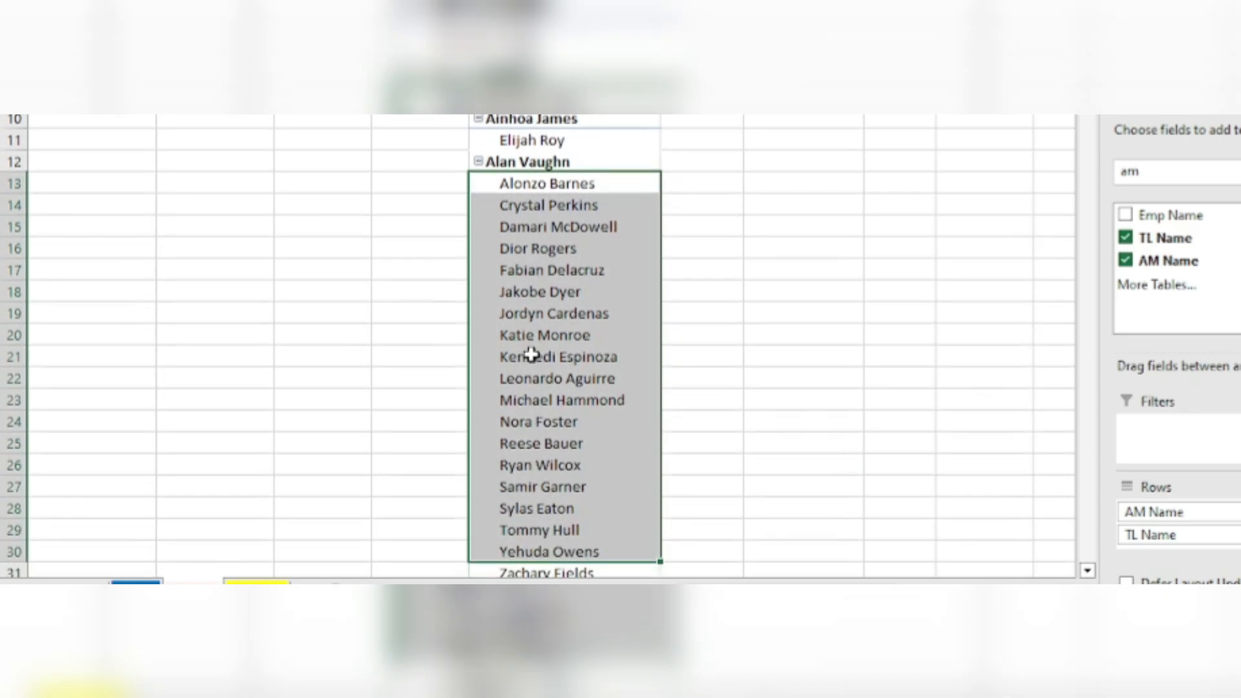
key("Up")
key("Up")
key("Up")
key("Up")
key("Up")
key("Up")
key("Up")
key("Up")
key("Up")
key("Up")
key("Up")
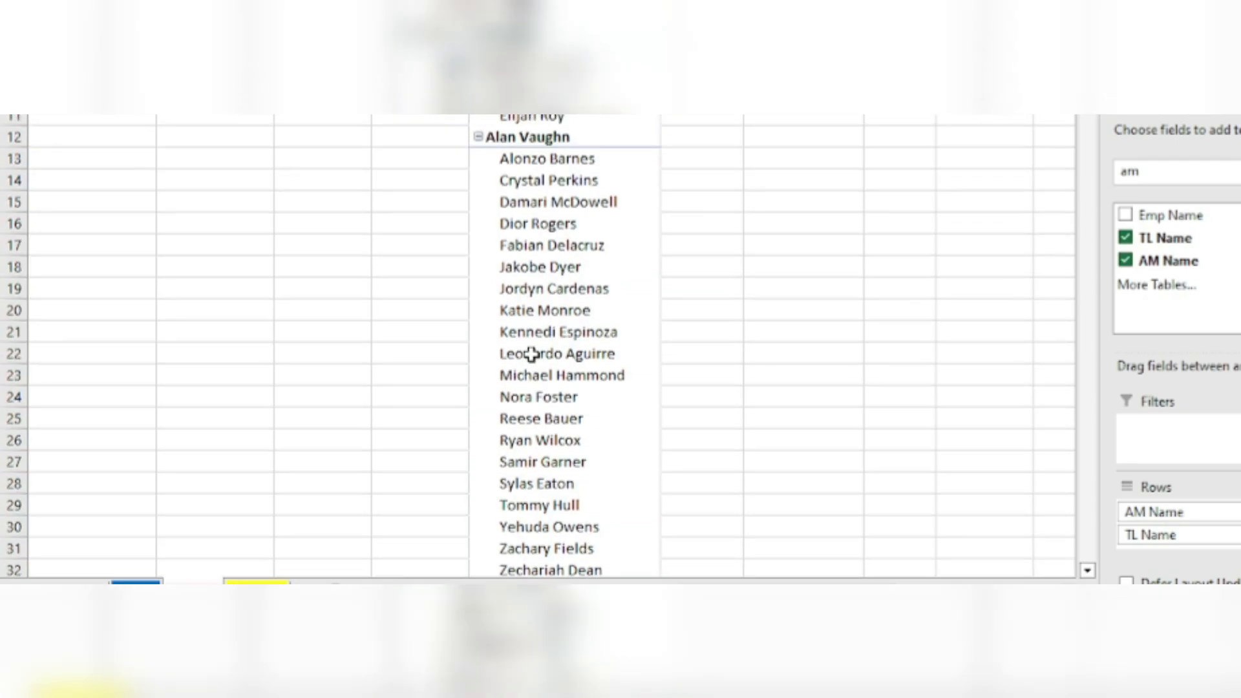
key("Down")
key("Down")
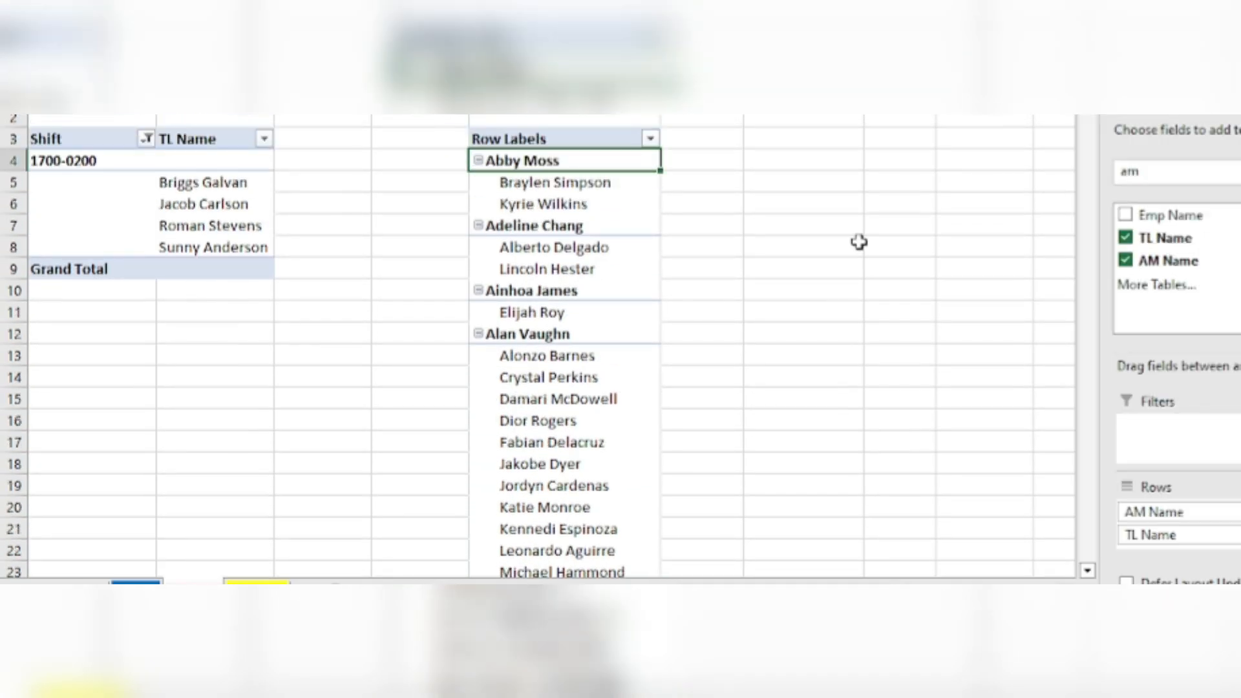
- Clear the pivot field search and set the AM and TL pivot table's report layout to outline form
left_click(1199, 177)
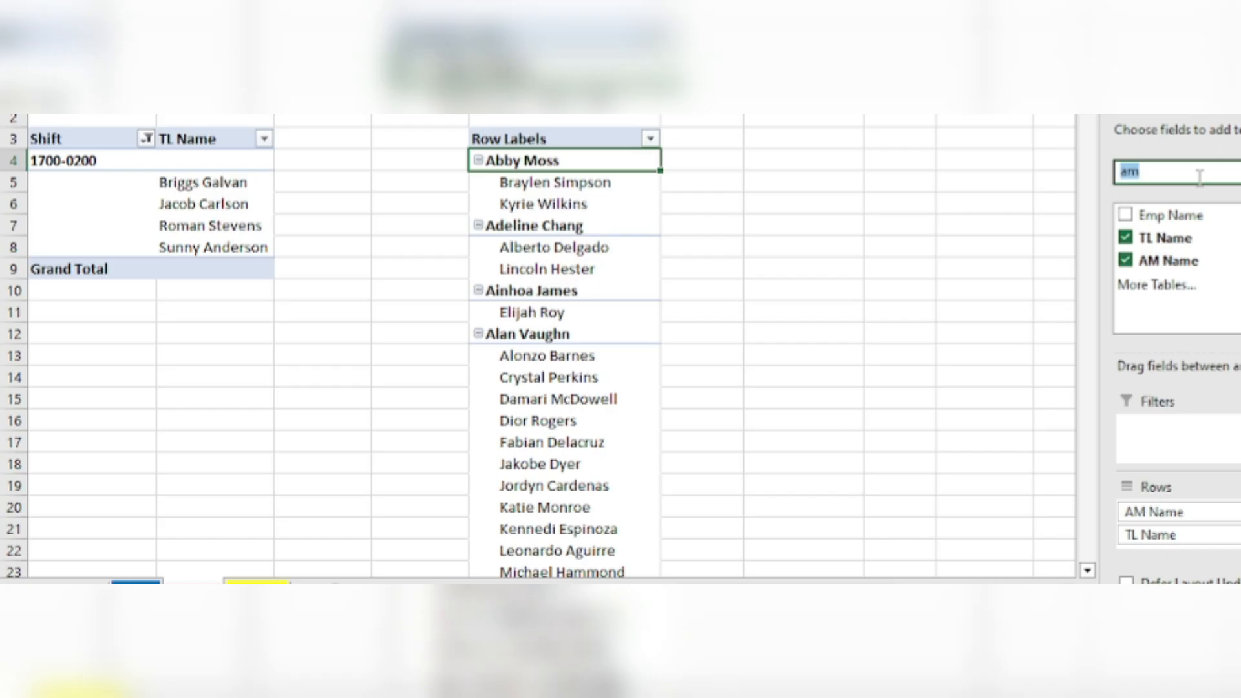
key("BackSpace")
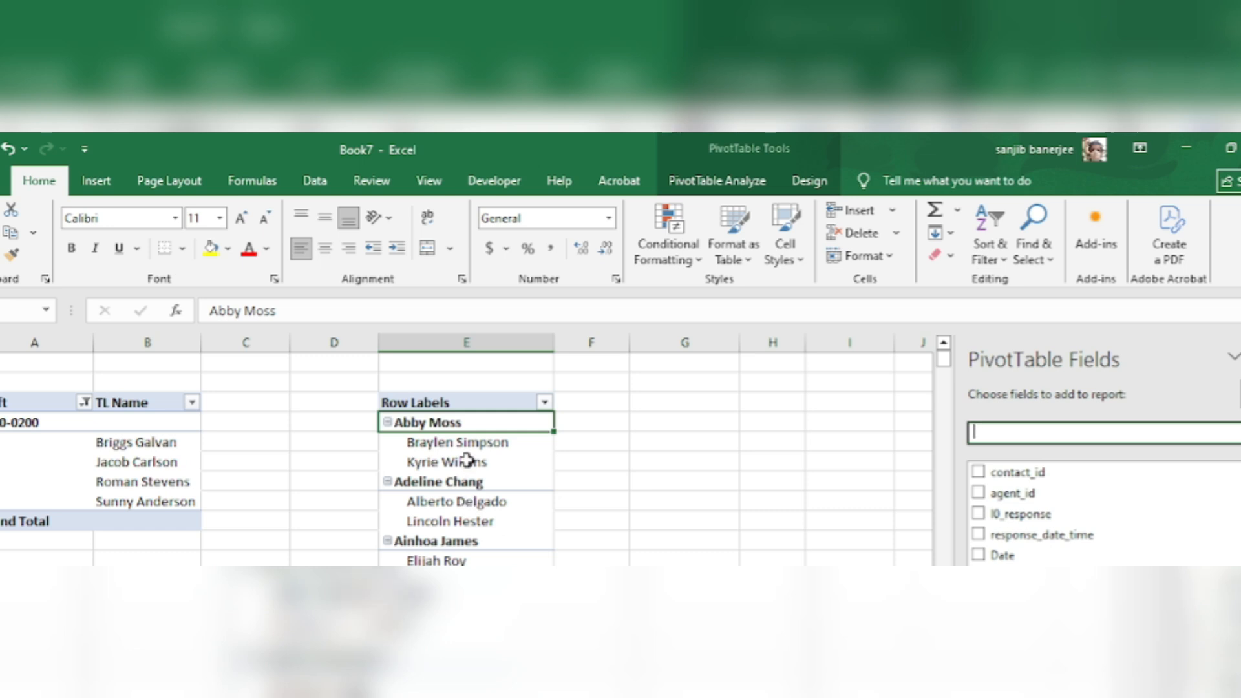
left_click(467, 460)
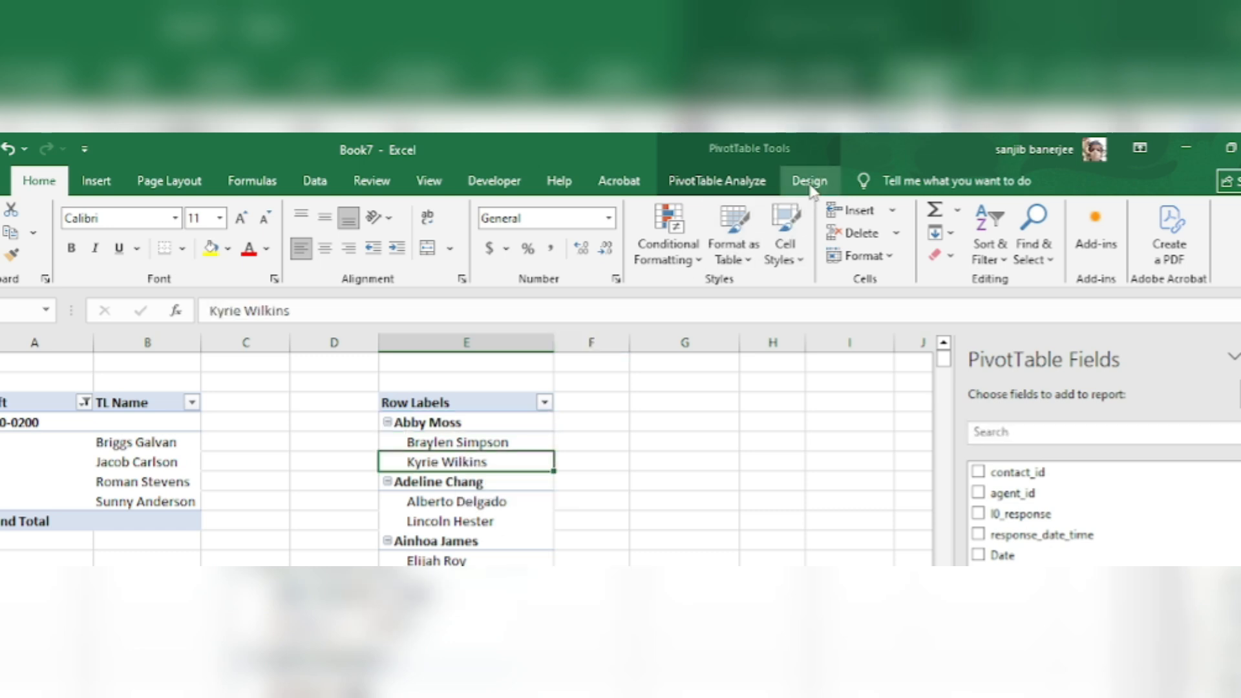
left_click(809, 182)
left_click(92, 241)
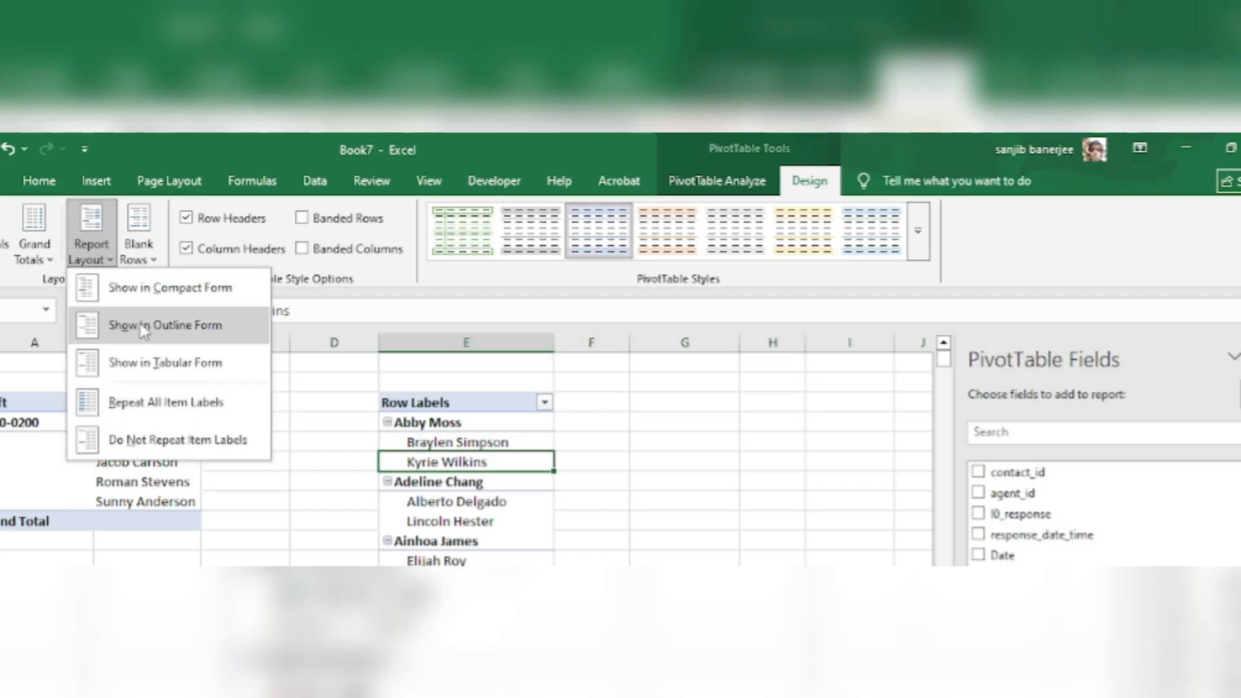
left_click(809, 189)
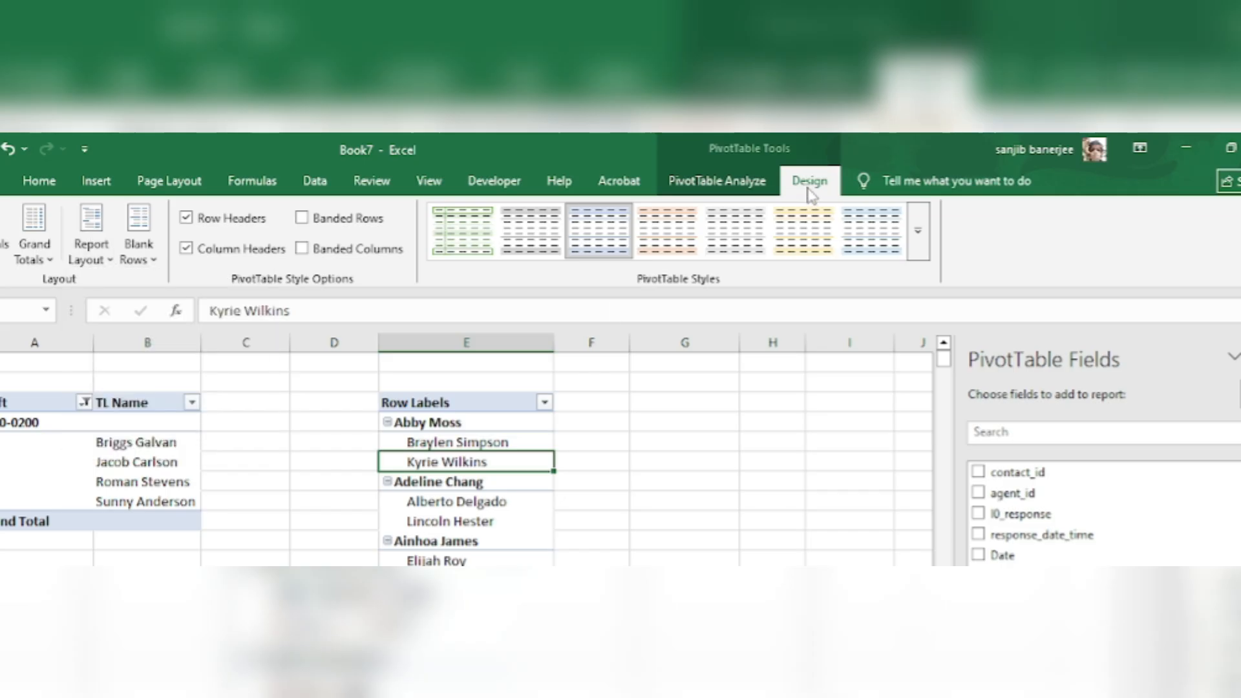
left_click(92, 236)
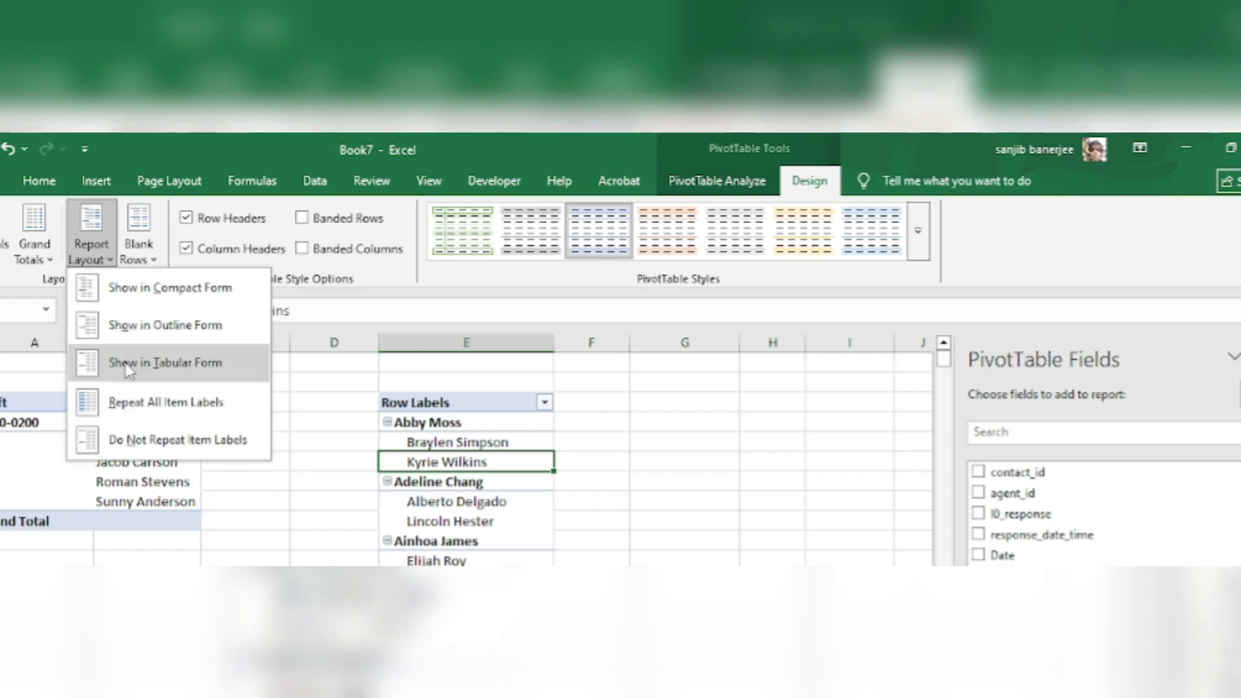
left_click(182, 331)
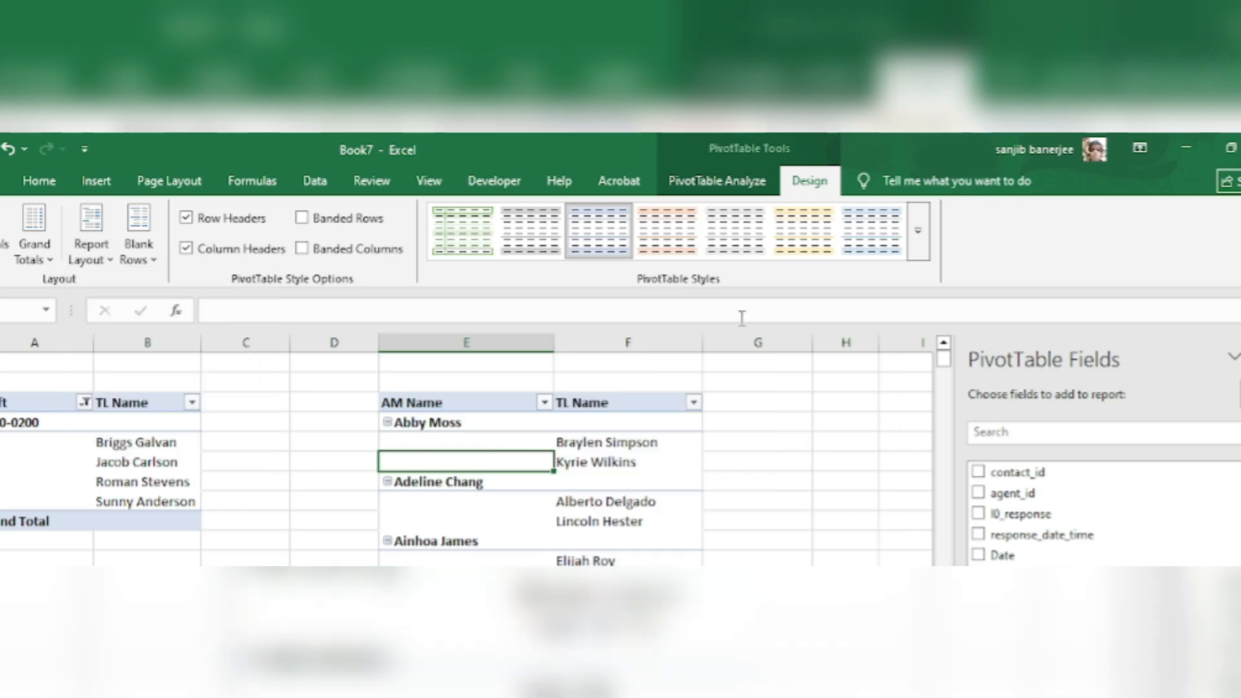
- Hide the expand/collapse (+/-) buttons in the AM and TL pivot table
left_click(747, 182)
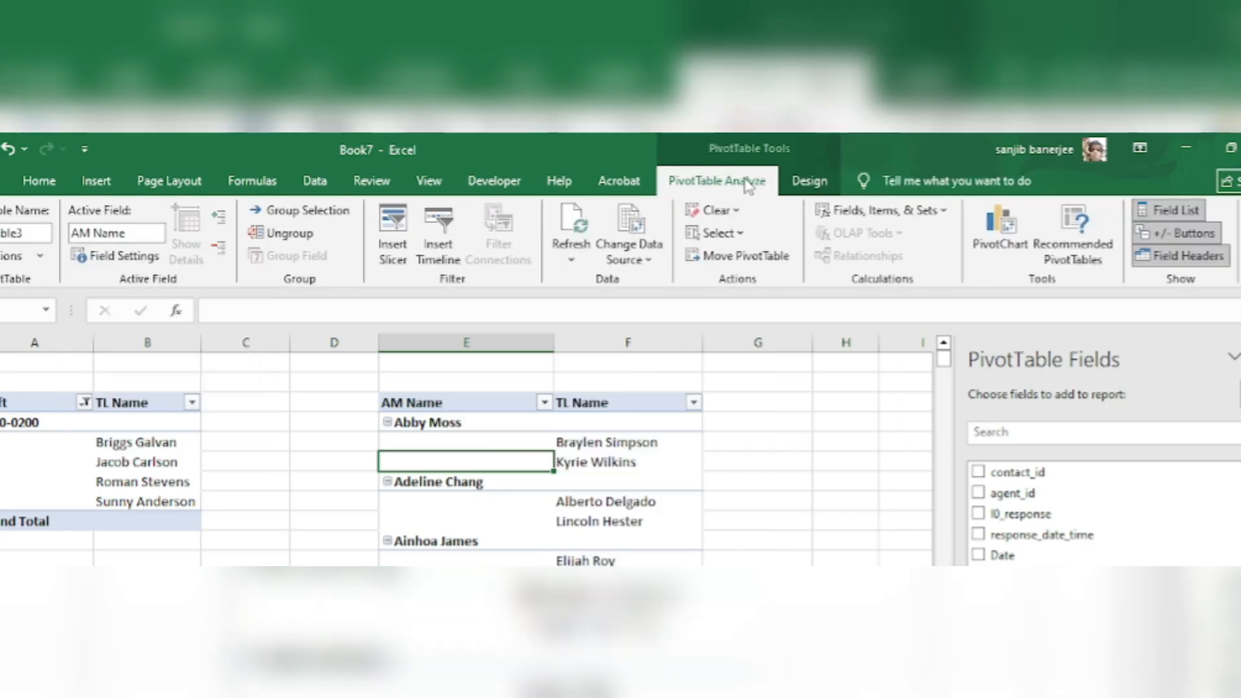
left_click(1172, 234)
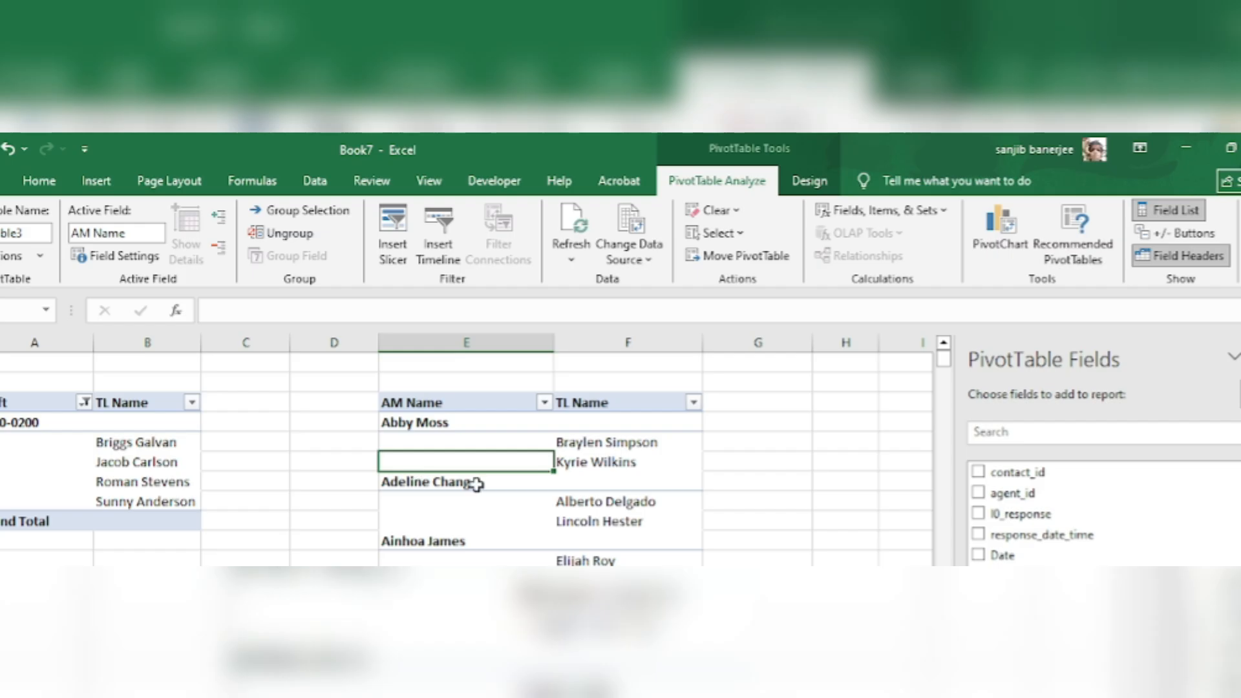
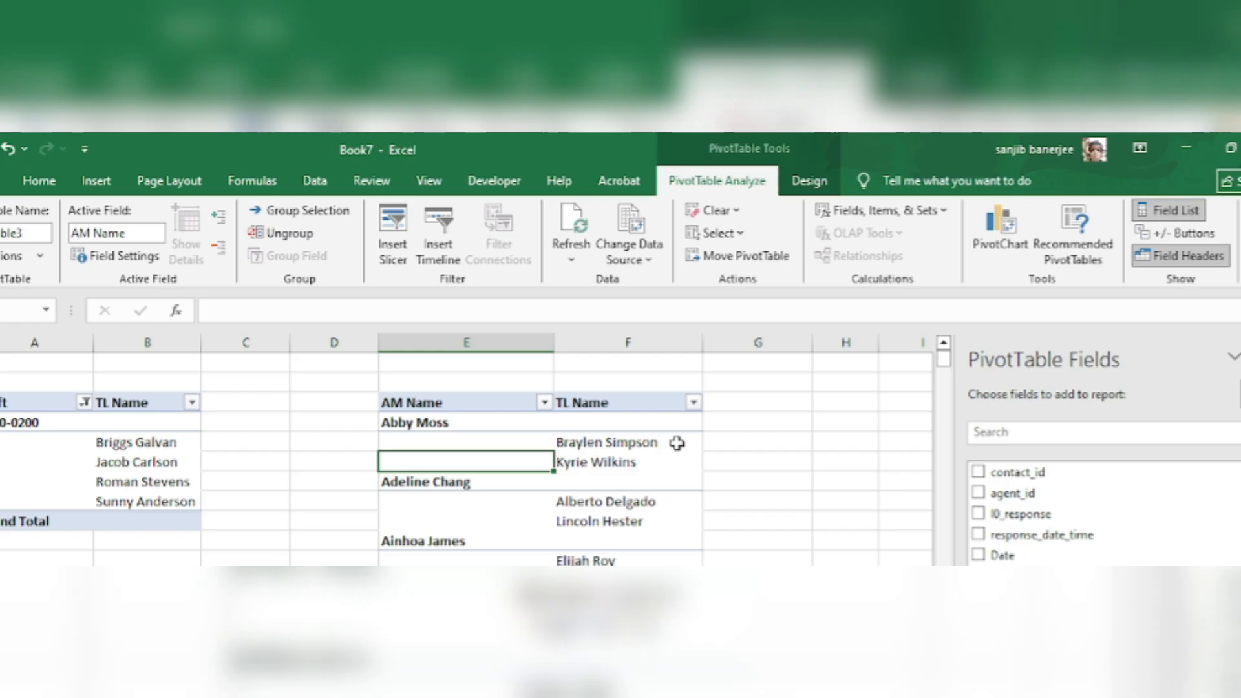
left_click(677, 443)
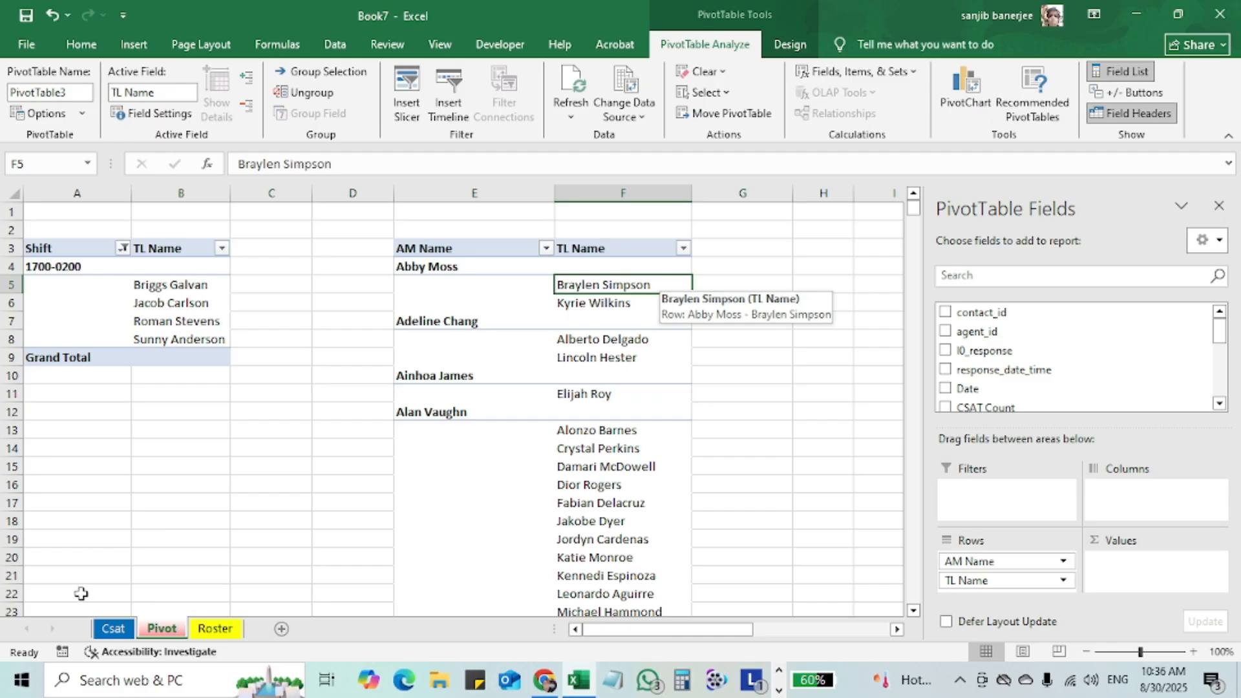
- Turn off the header filters on the Csat sheet's data
left_click(113, 629)
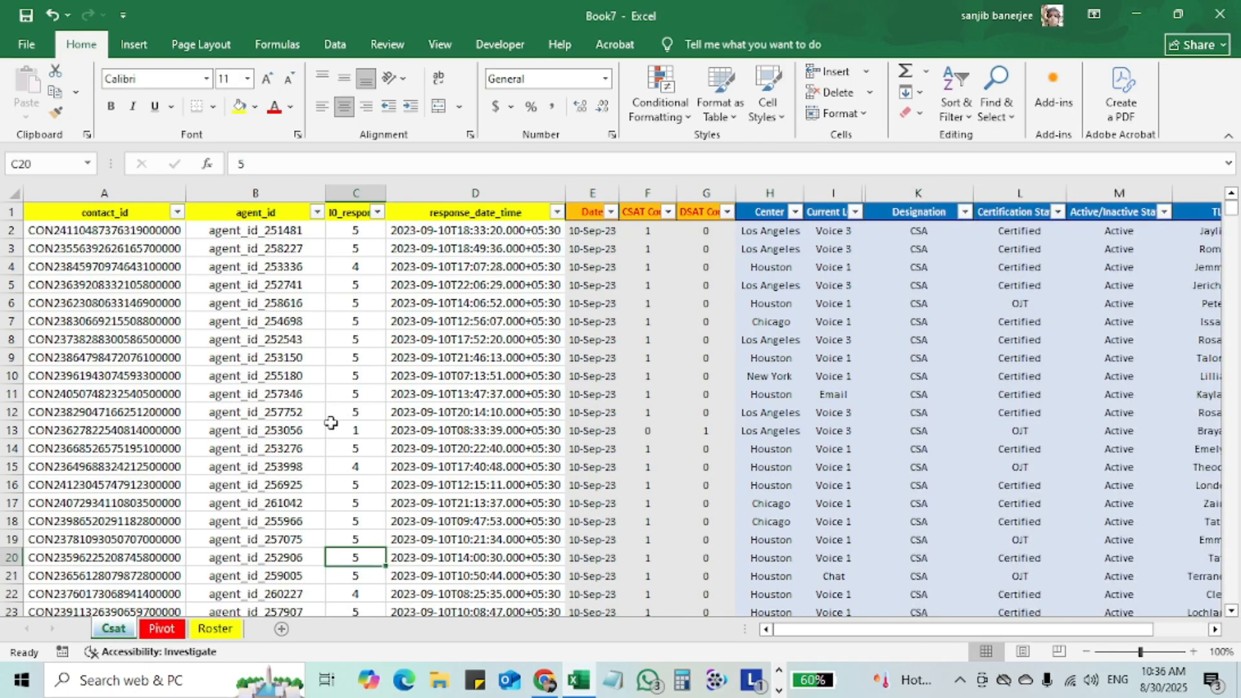
left_click(332, 428)
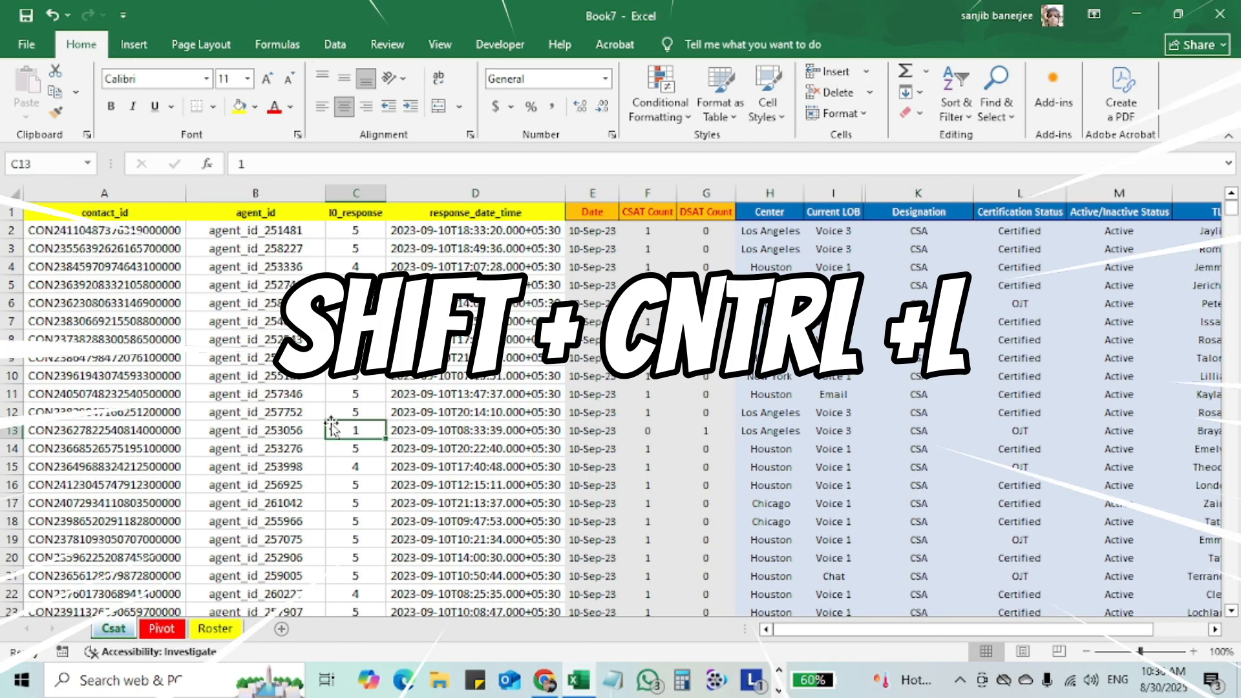
left_click(393, 214)
key("ctrl+shift+l")
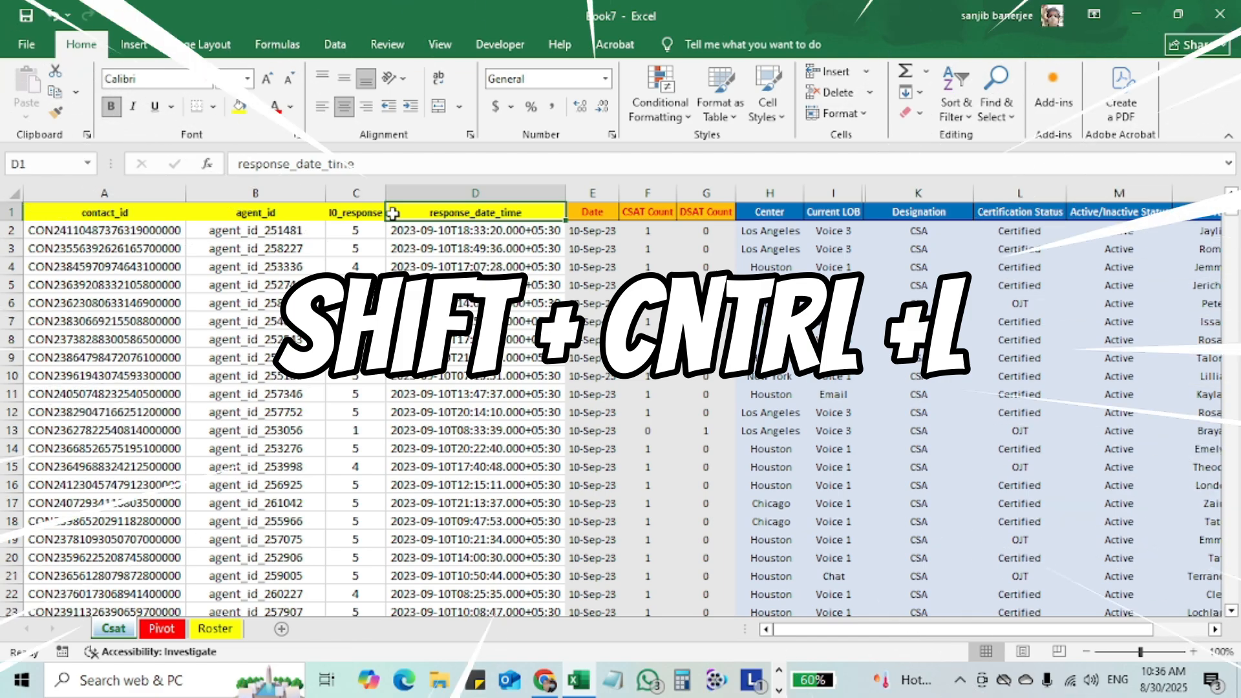
- Convert the Csat sheet's data range into an Excel table
left_click(444, 265)
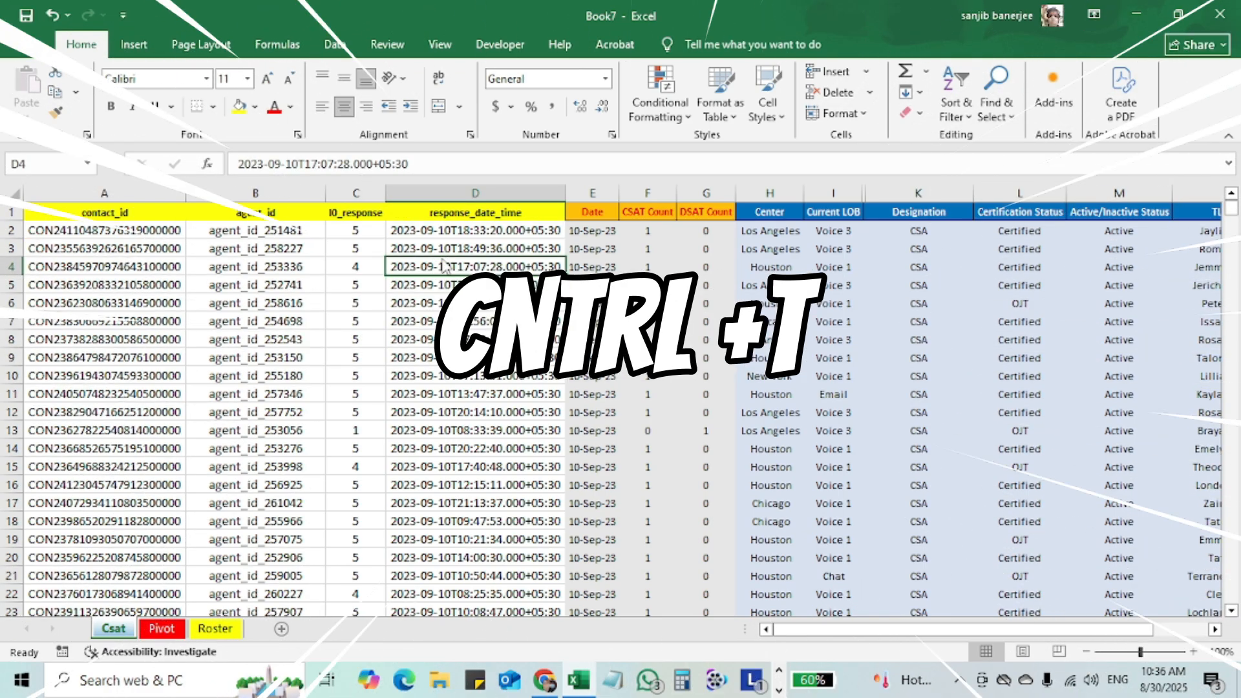
key("ctrl+t")
key("Return")
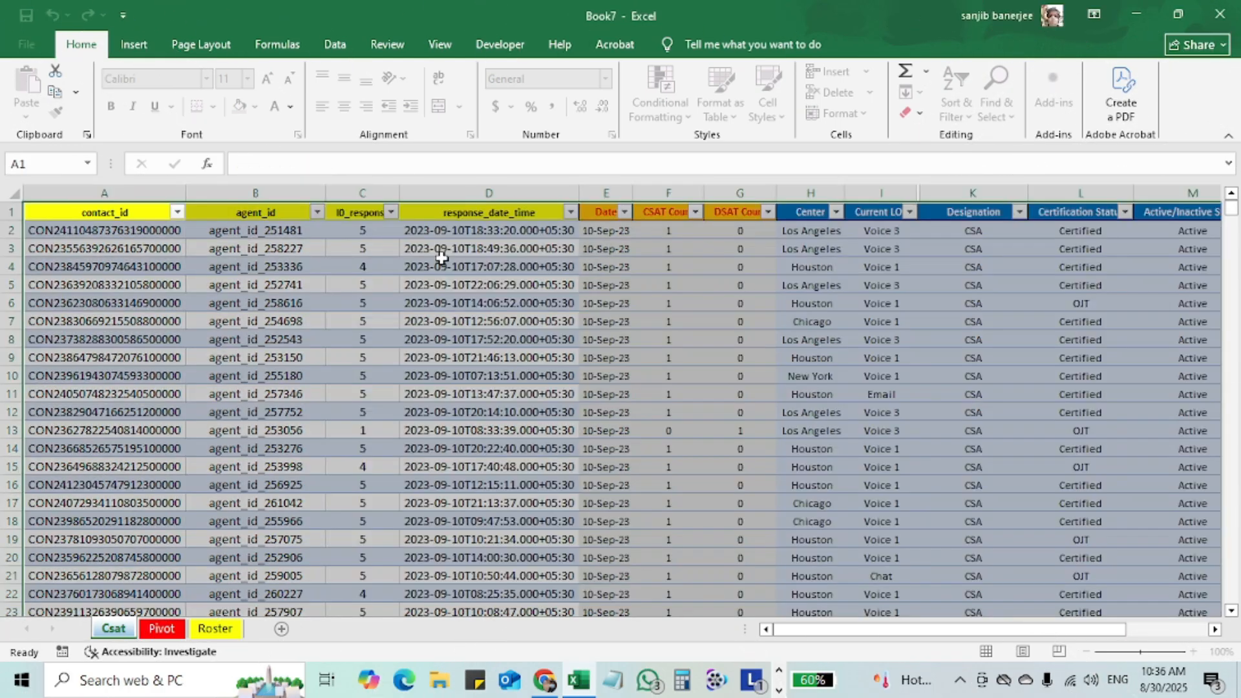
left_click(462, 322)
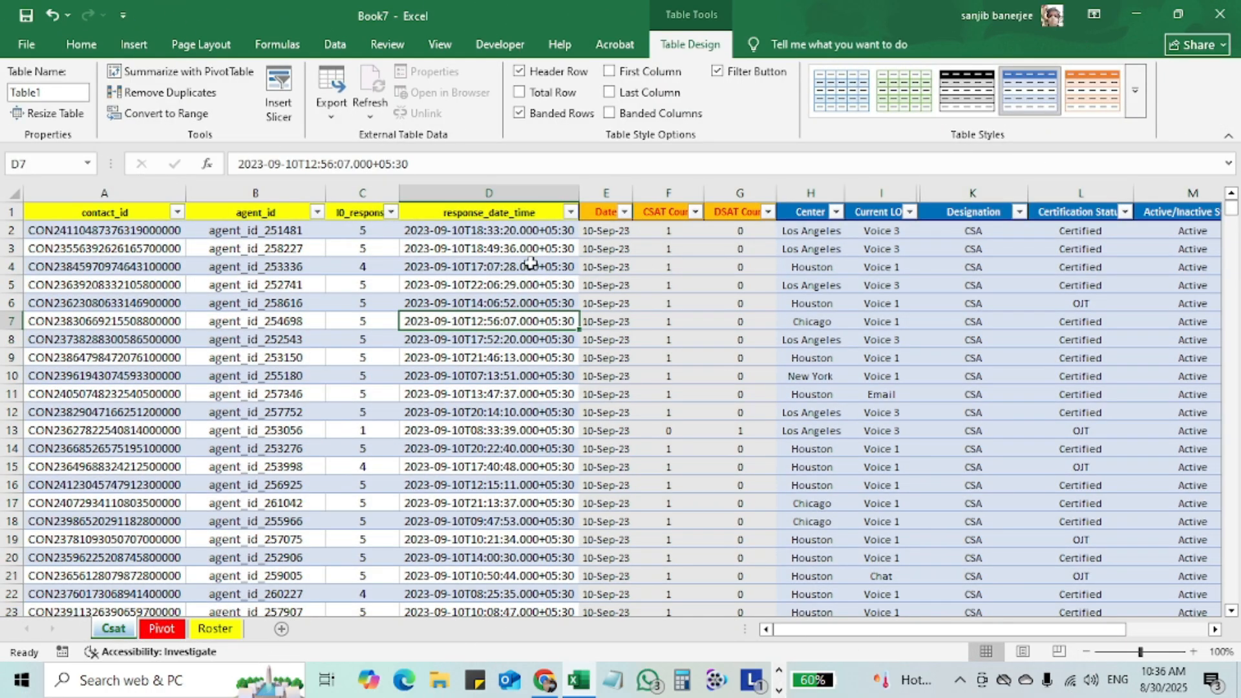
- Return to the Pivot sheet and undo the recent changes back to the empty second pivot table
left_click(161, 629)
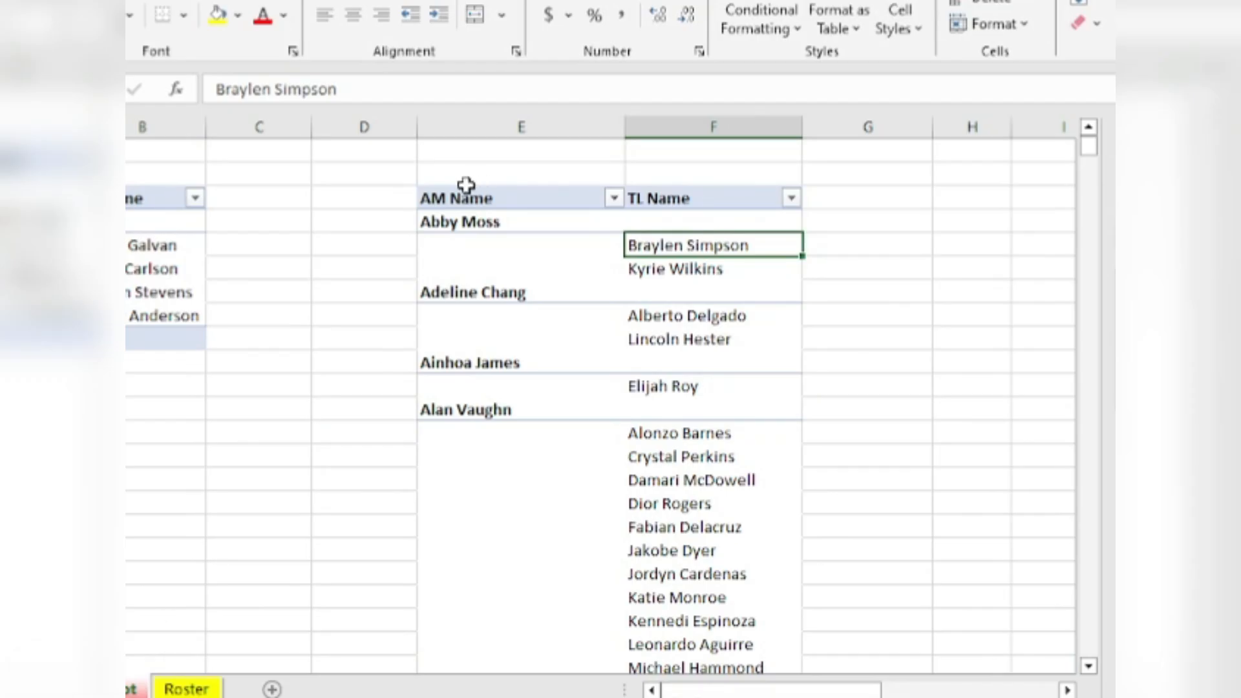
left_click(458, 187)
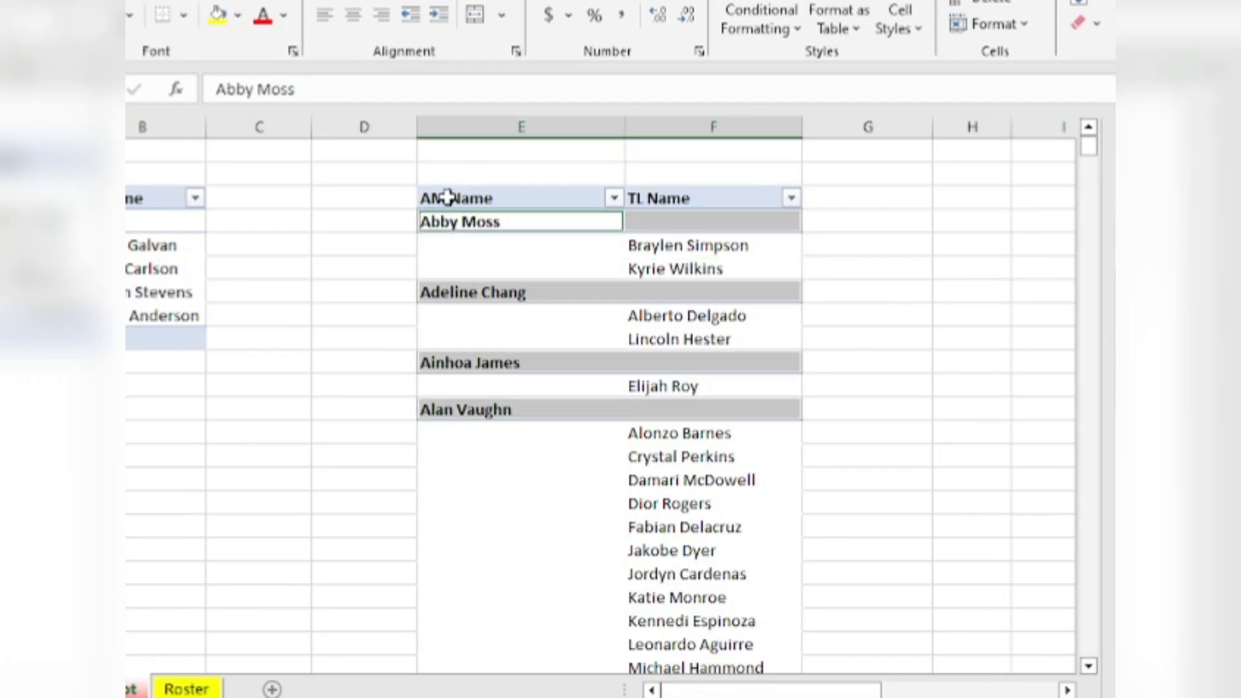
left_click(447, 197)
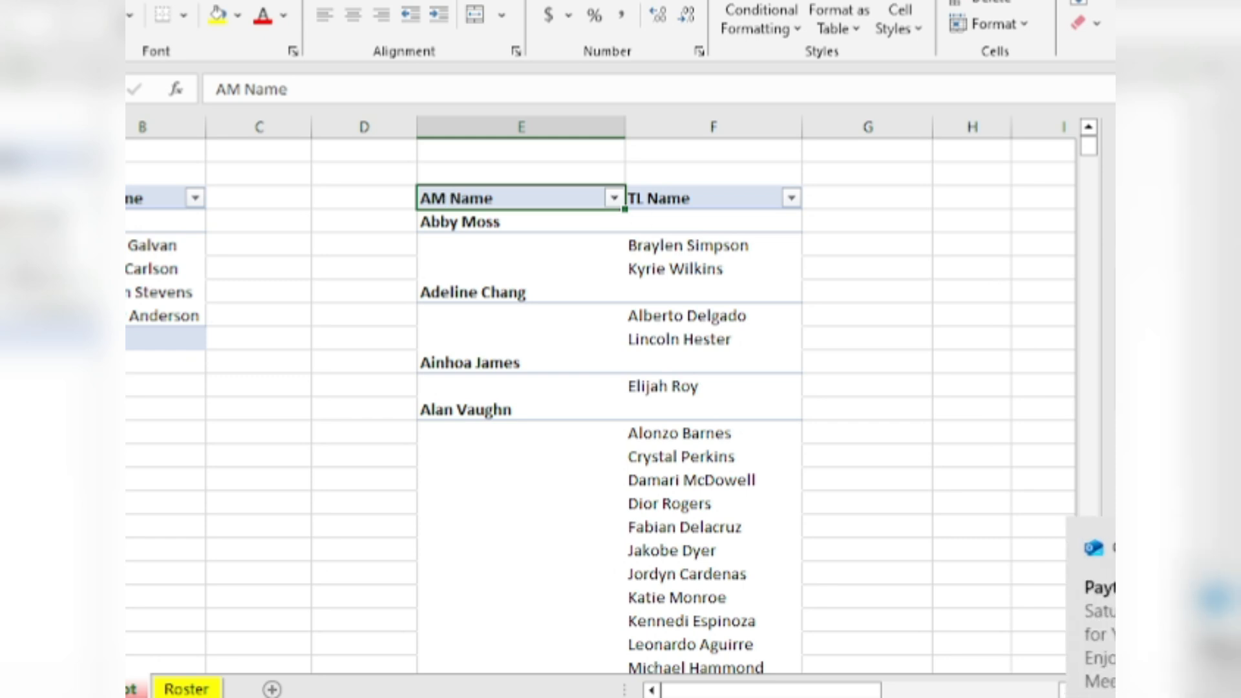
left_click(773, 464)
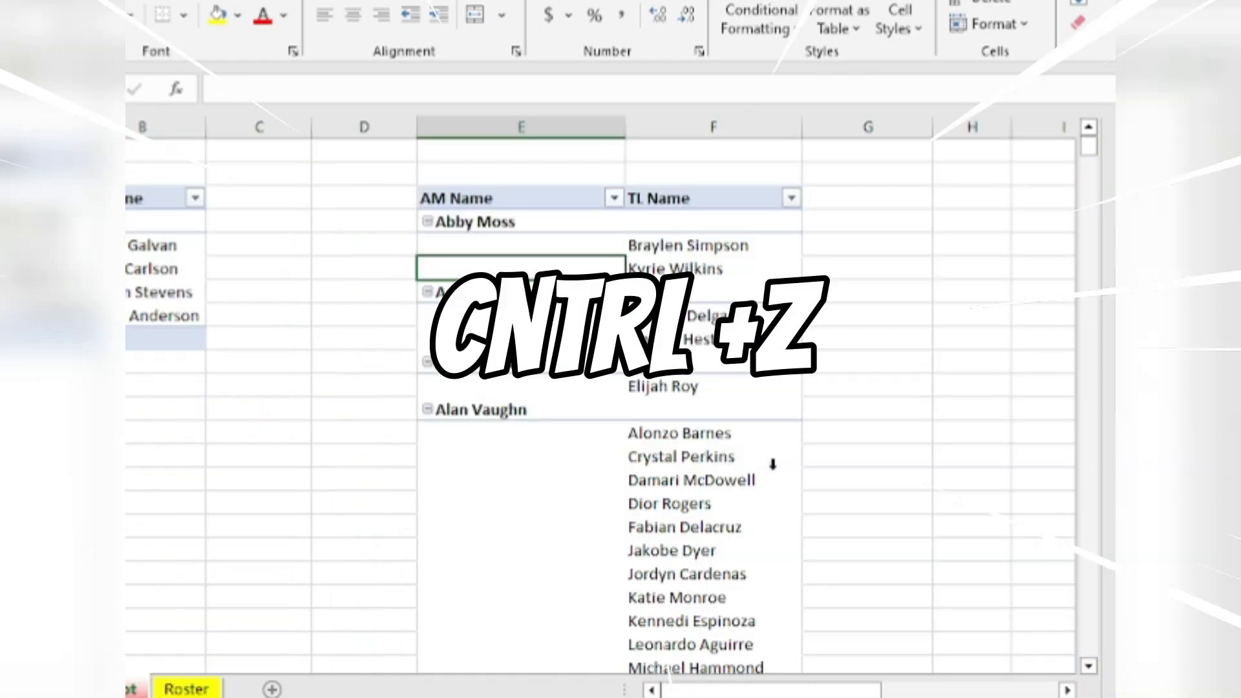
key("ctrl+z")
key("ctrl+z")
key("ctrl+z")
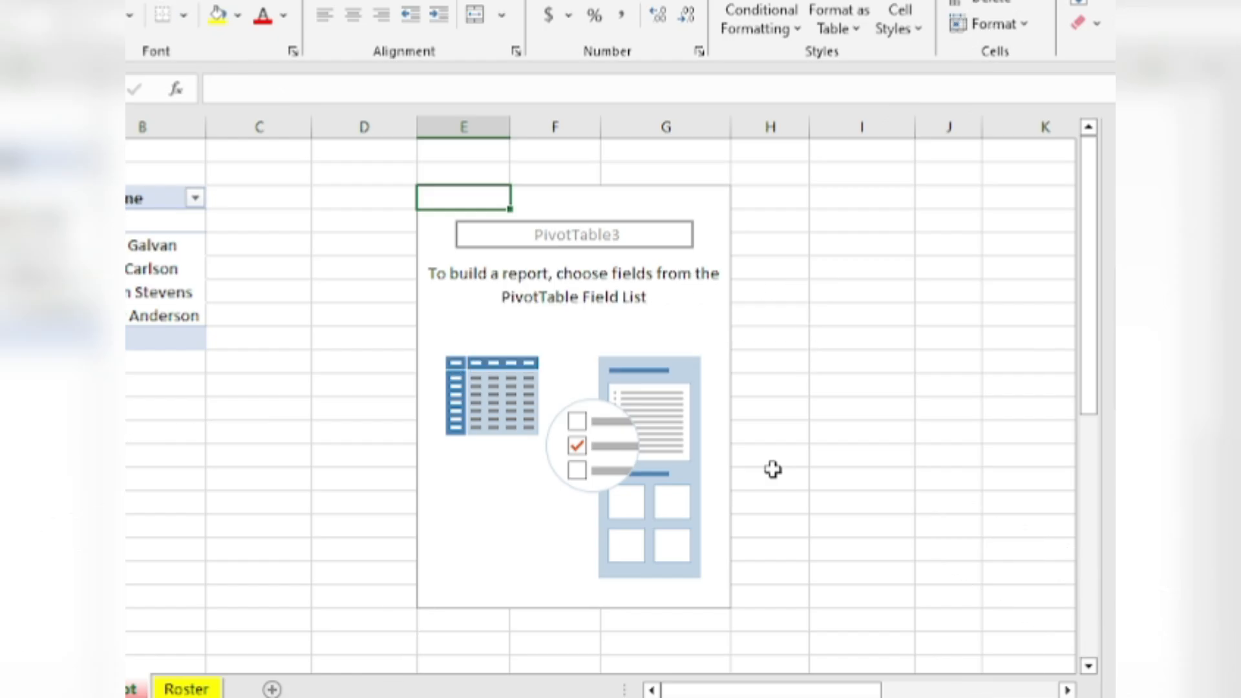
key("ctrl+y")
key("ctrl+z")
- Delete columns E to G containing the empty pivot table on the Pivot sheet
left_click(457, 117)
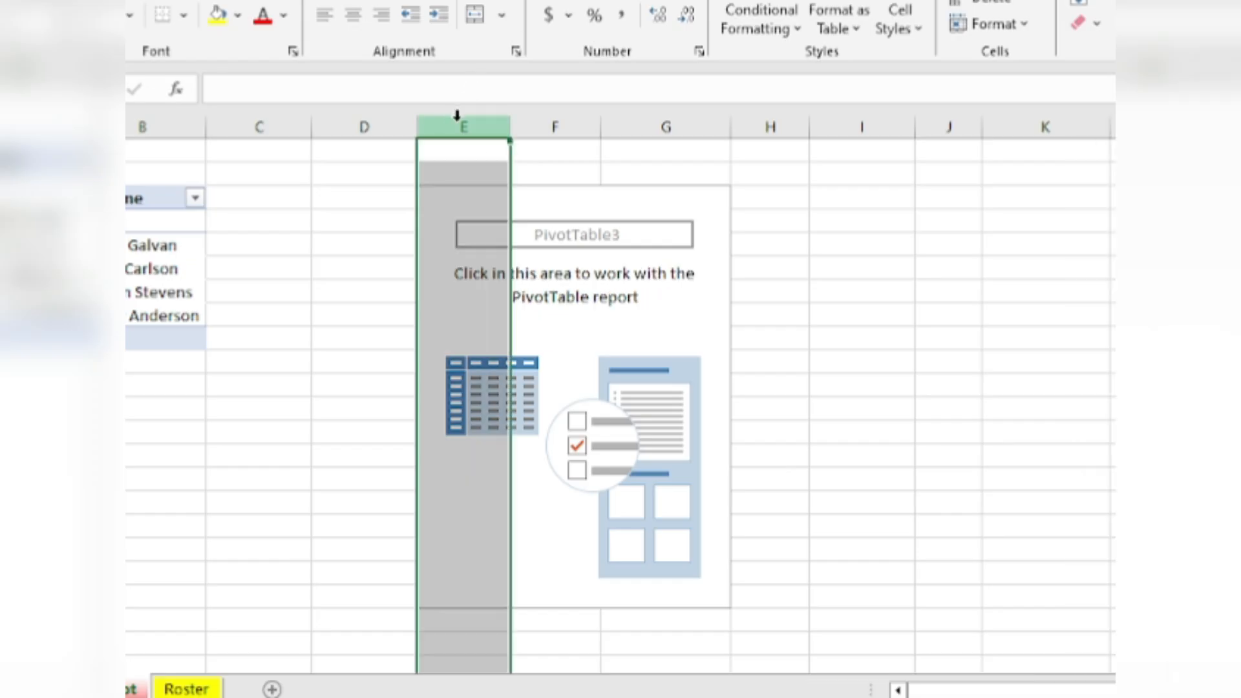
left_click_drag(457, 117, 743, 122)
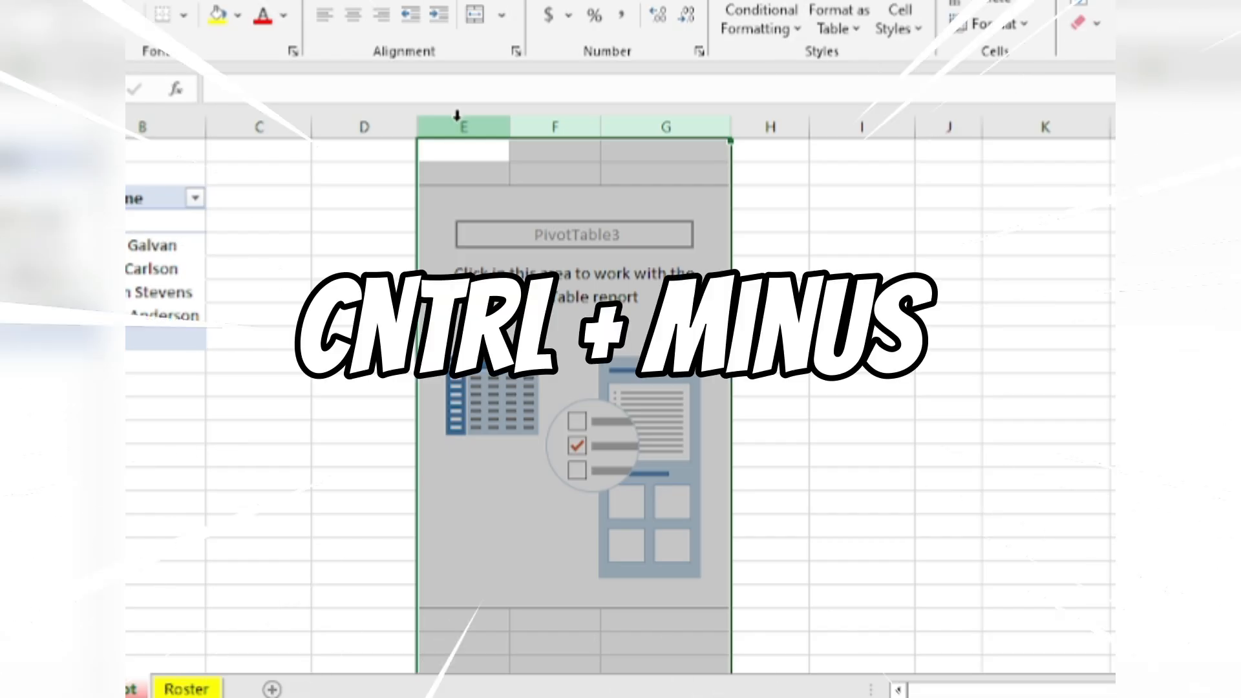
key("ctrl+minus")
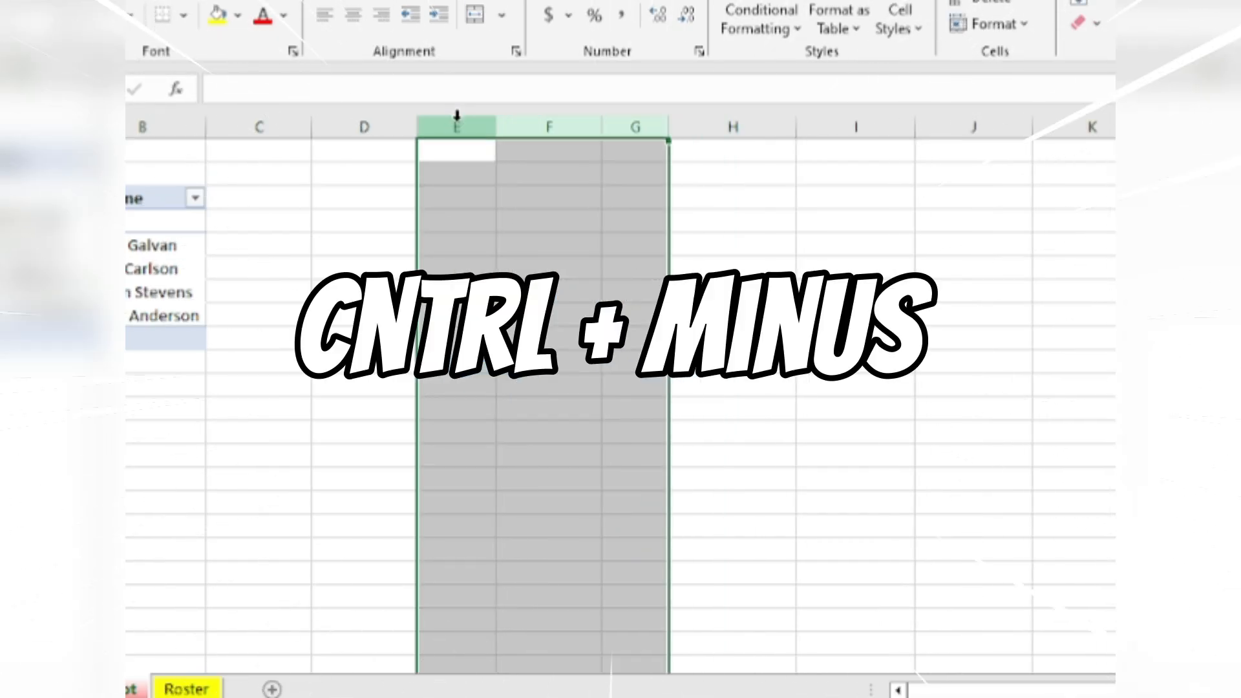
left_click(463, 251)
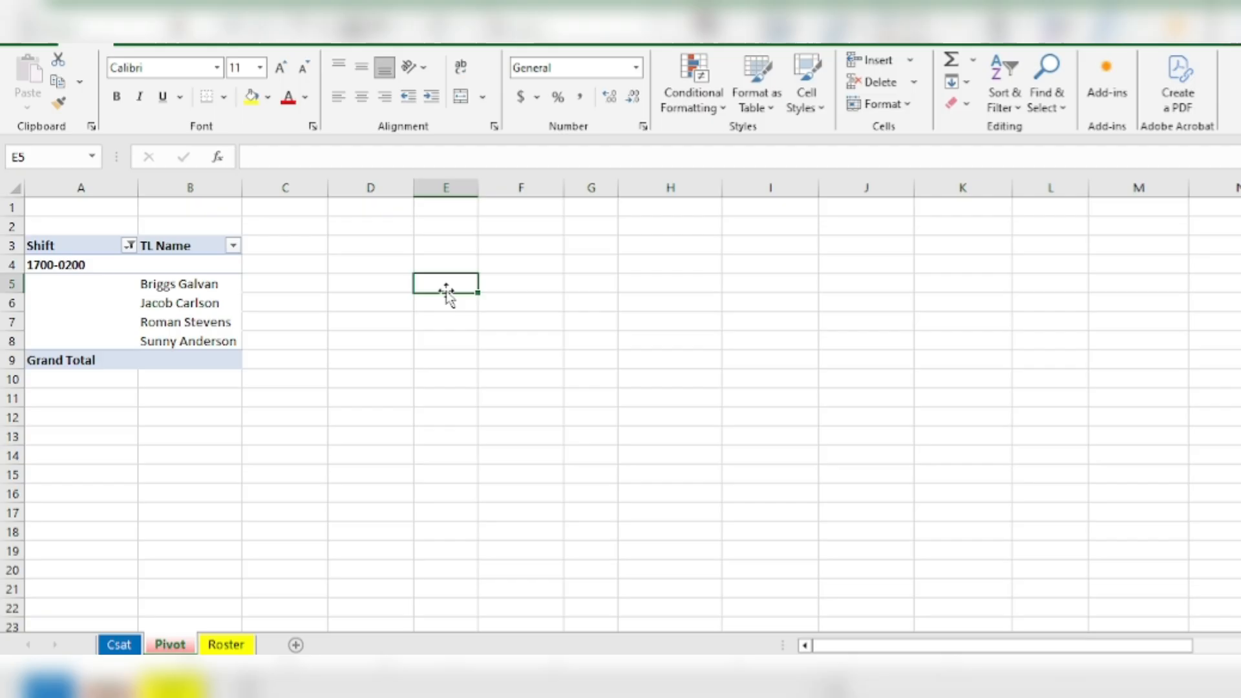
left_click(110, 309)
left_click(398, 283)
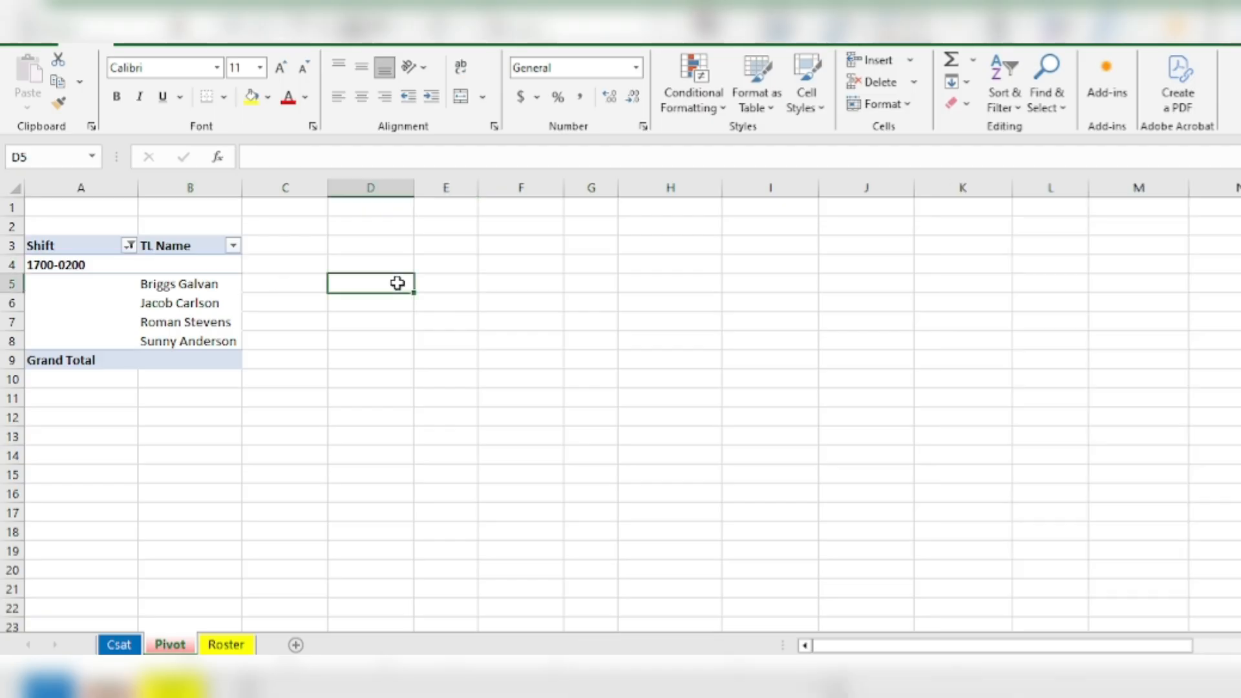
left_click(557, 264)
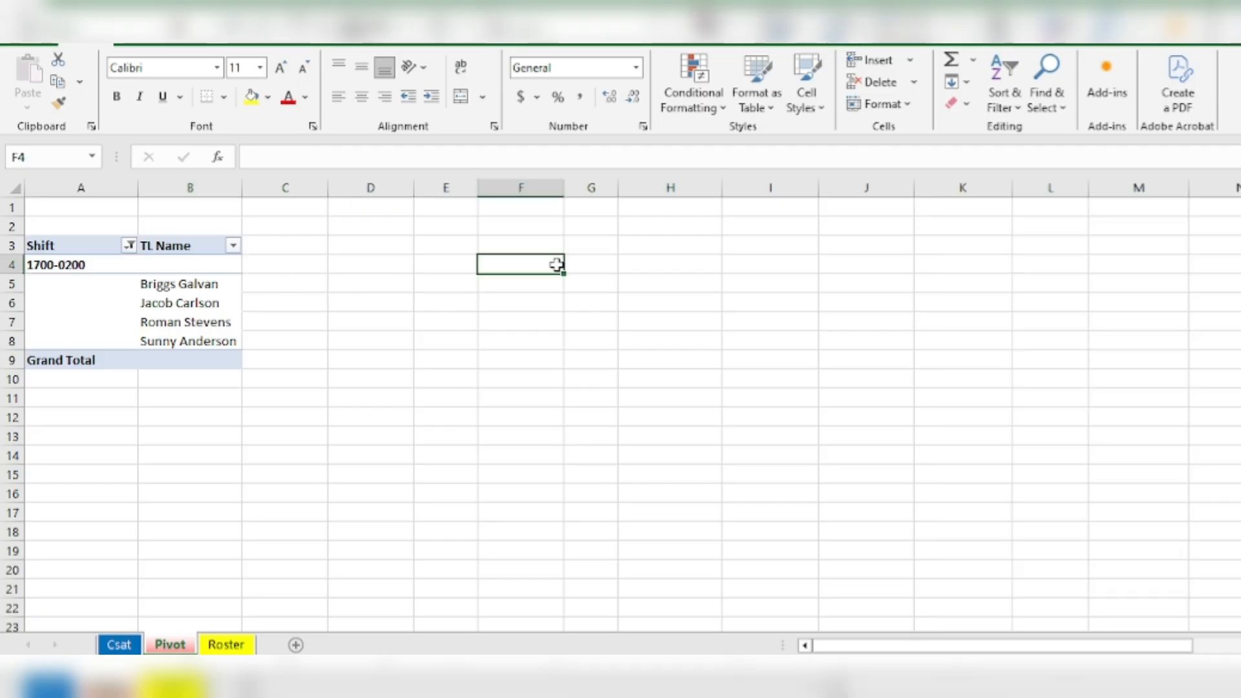
- Remove the header filters from the Csat sheet's data and convert the data range into a table
left_click(119, 645)
left_click(357, 399)
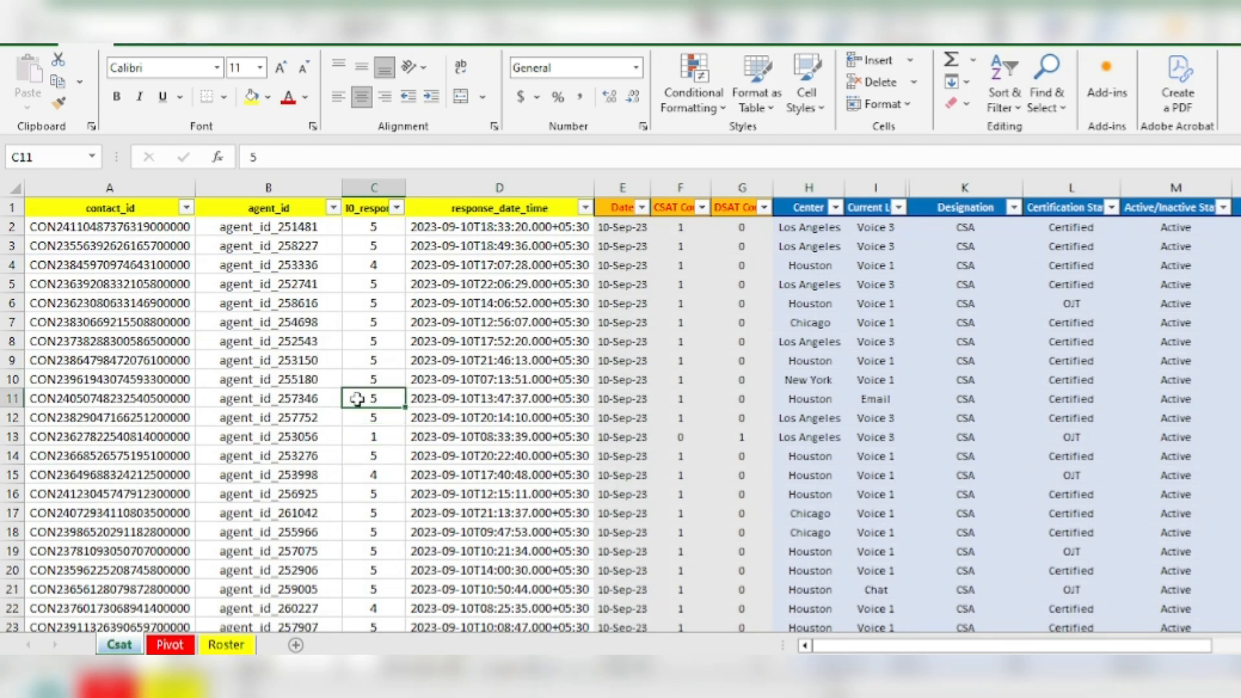
key("ctrl+shift+l")
left_click(566, 278)
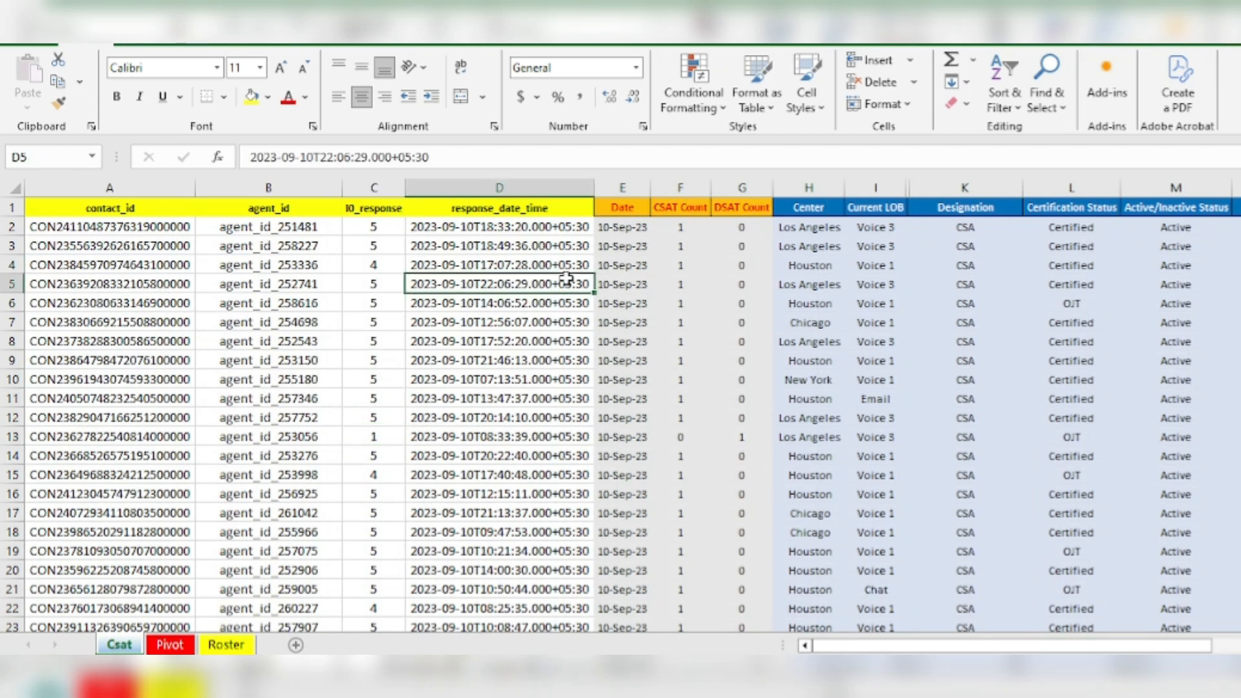
key("ctrl+t")
key("Return")
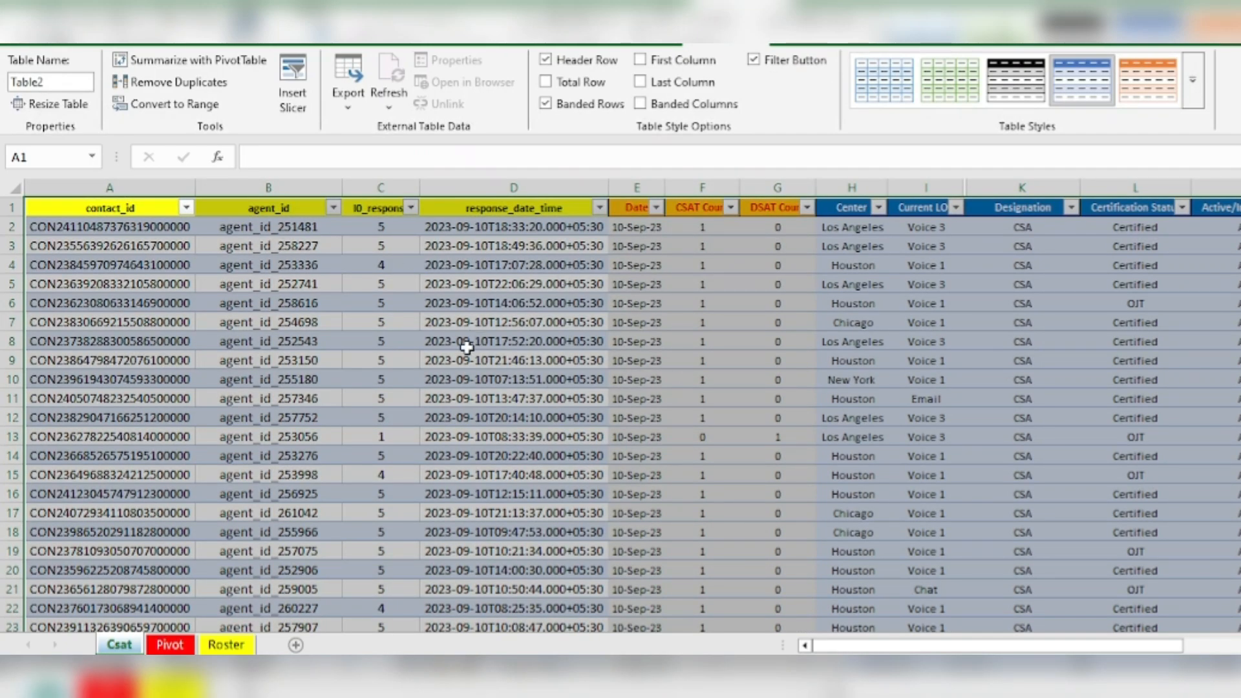
- Create a pivot table from Table2 on the existing Pivot sheet at cell D3
left_click(256, 496)
left_click(638, 393)
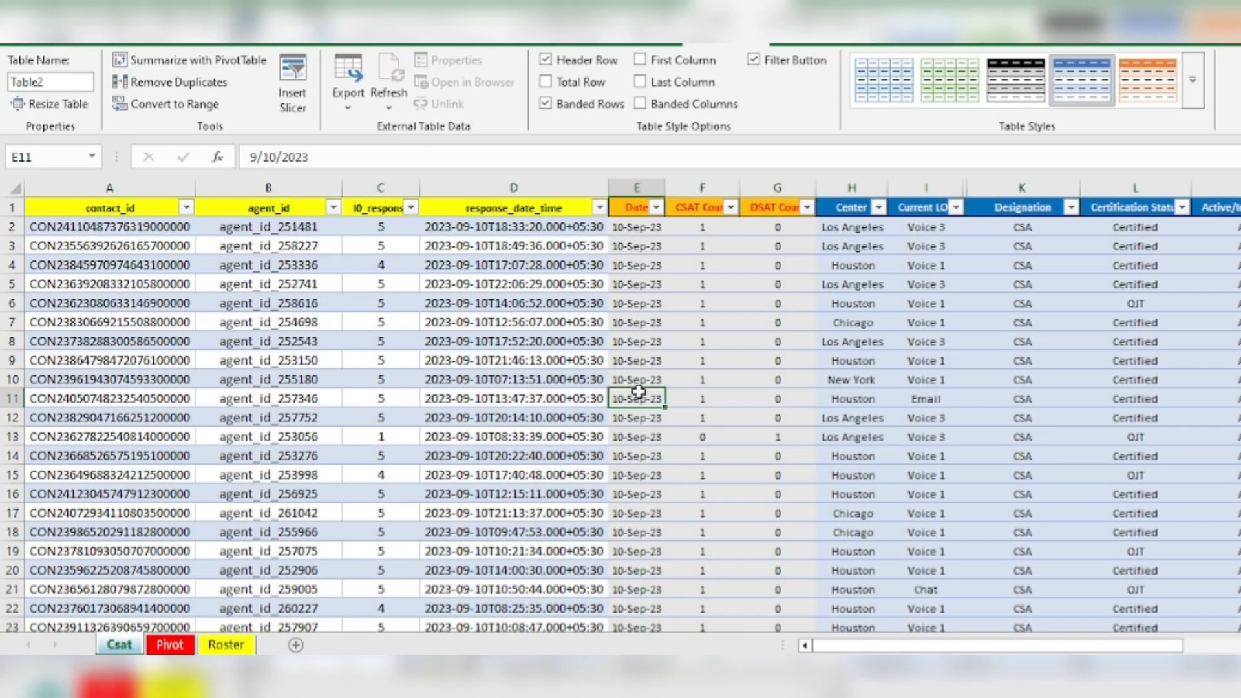
key("alt")
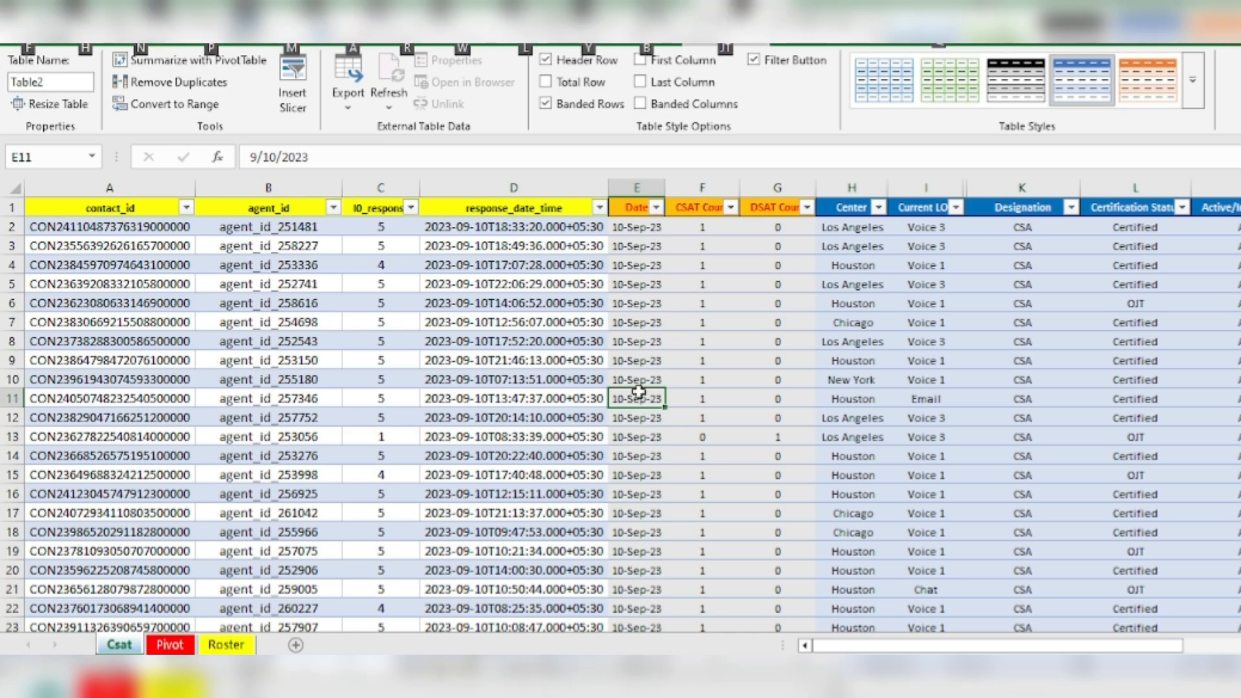
key("n")
key("v")
key("t")
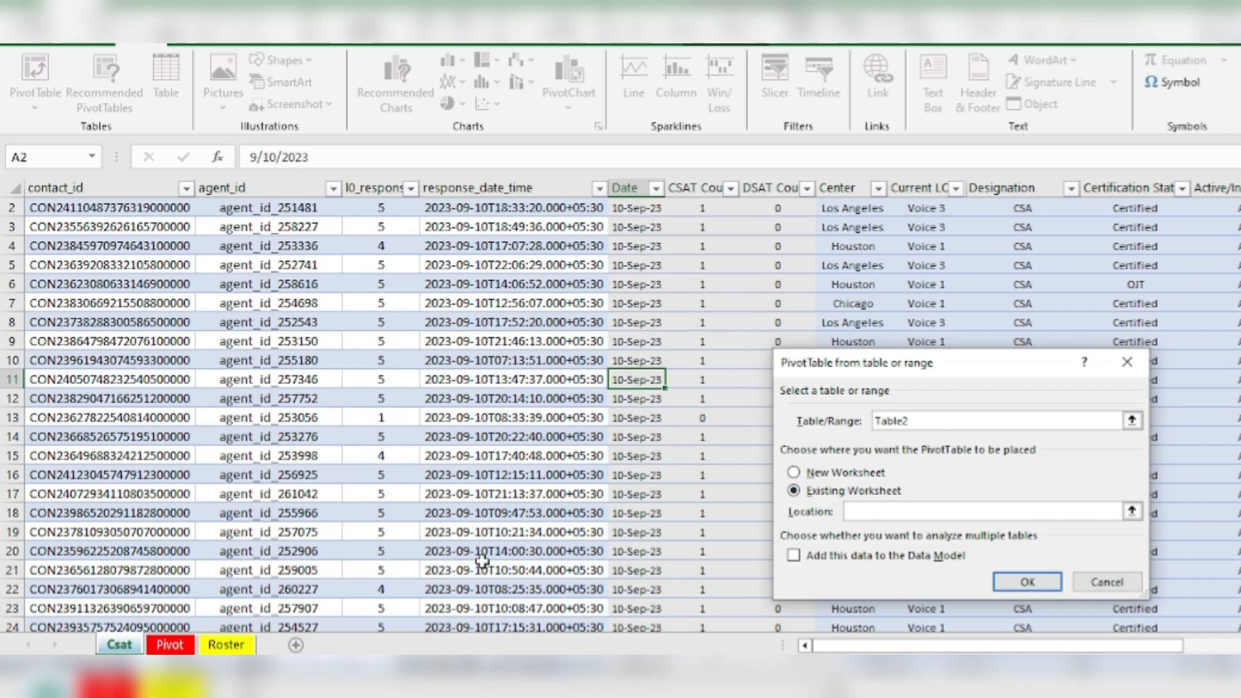
left_click(169, 645)
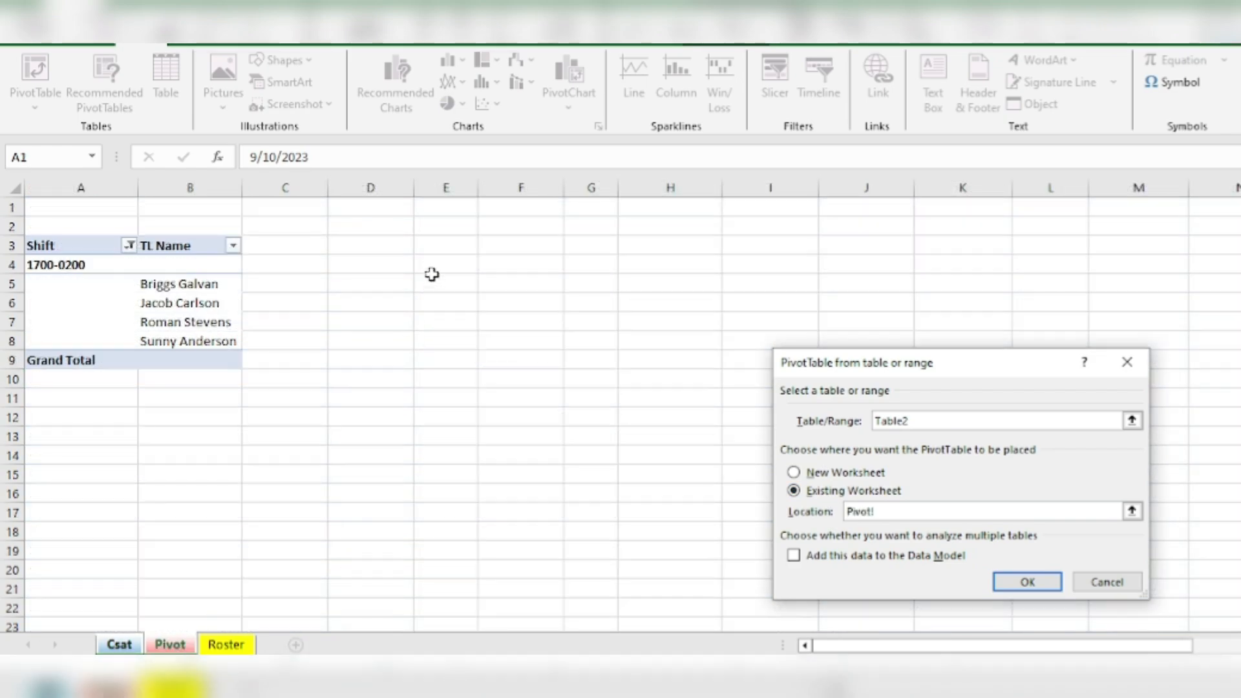
left_click(403, 244)
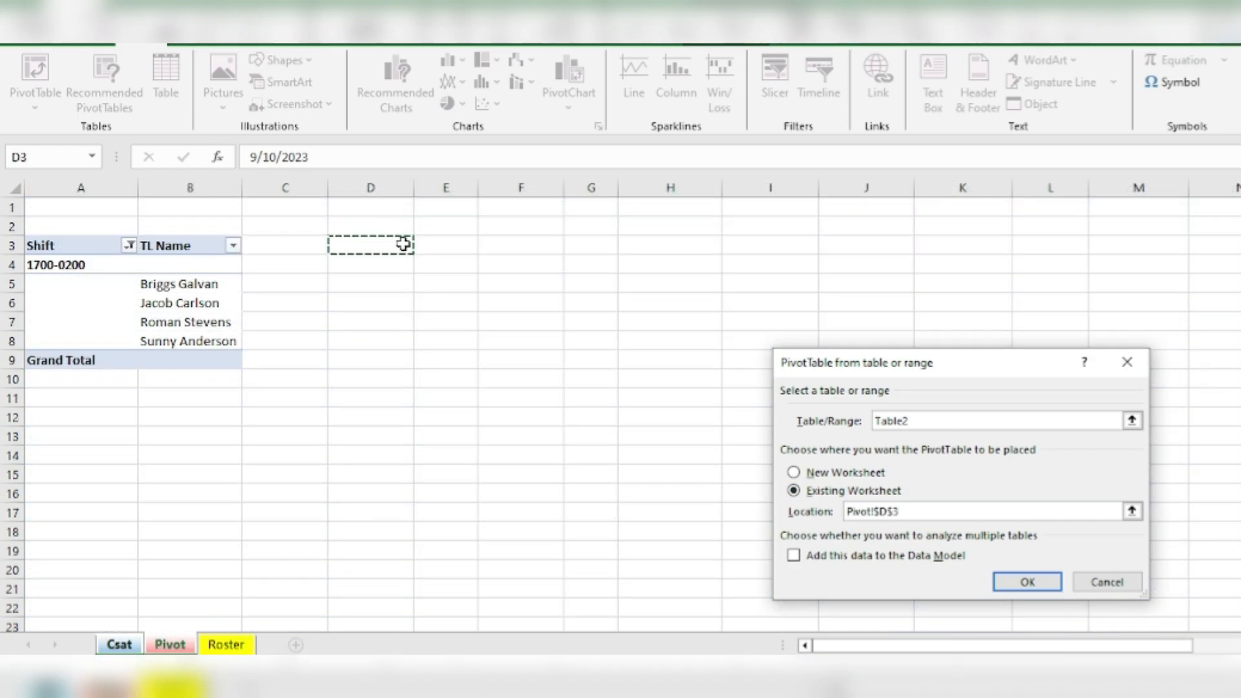
left_click(1043, 580)
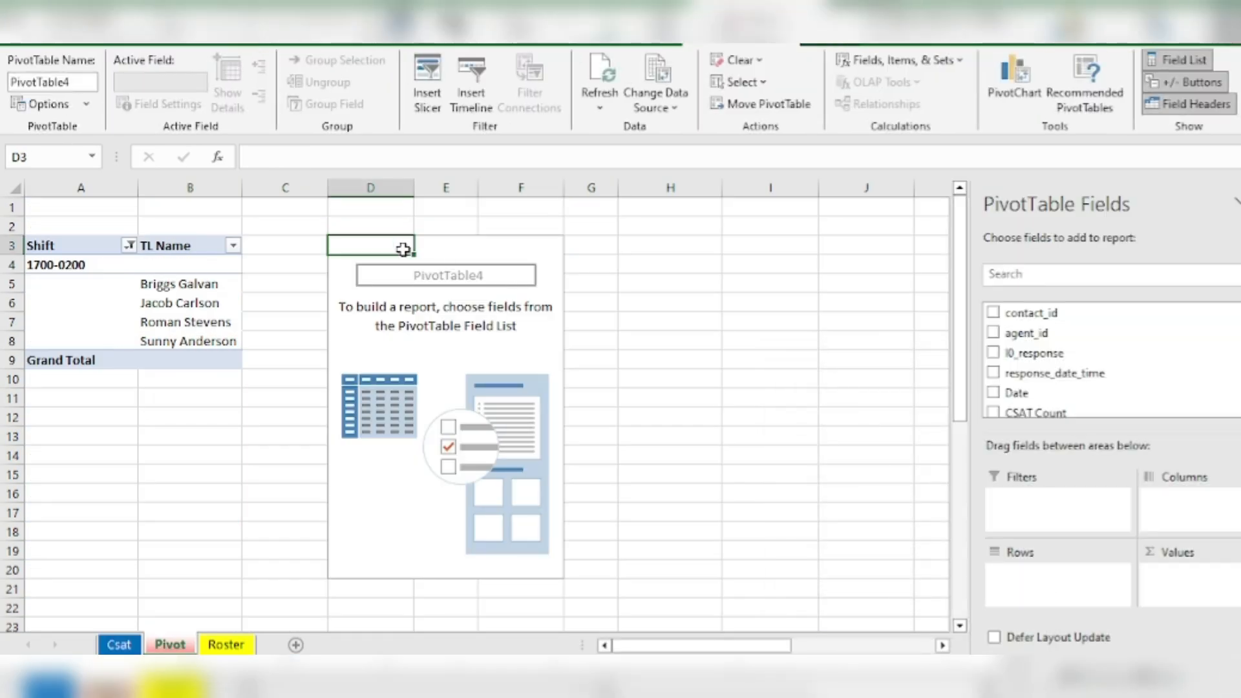
- Check the Csat sheet's table and its header row as the source of the new pivot table
left_click(119, 645)
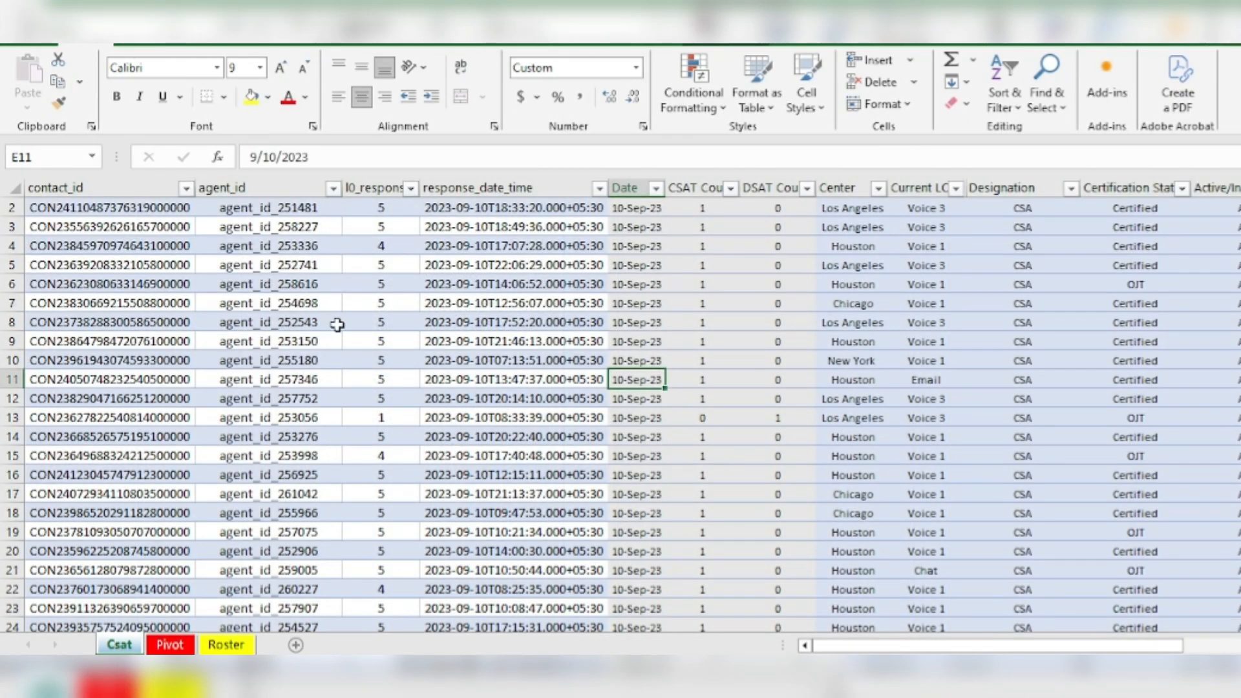
left_click(170, 644)
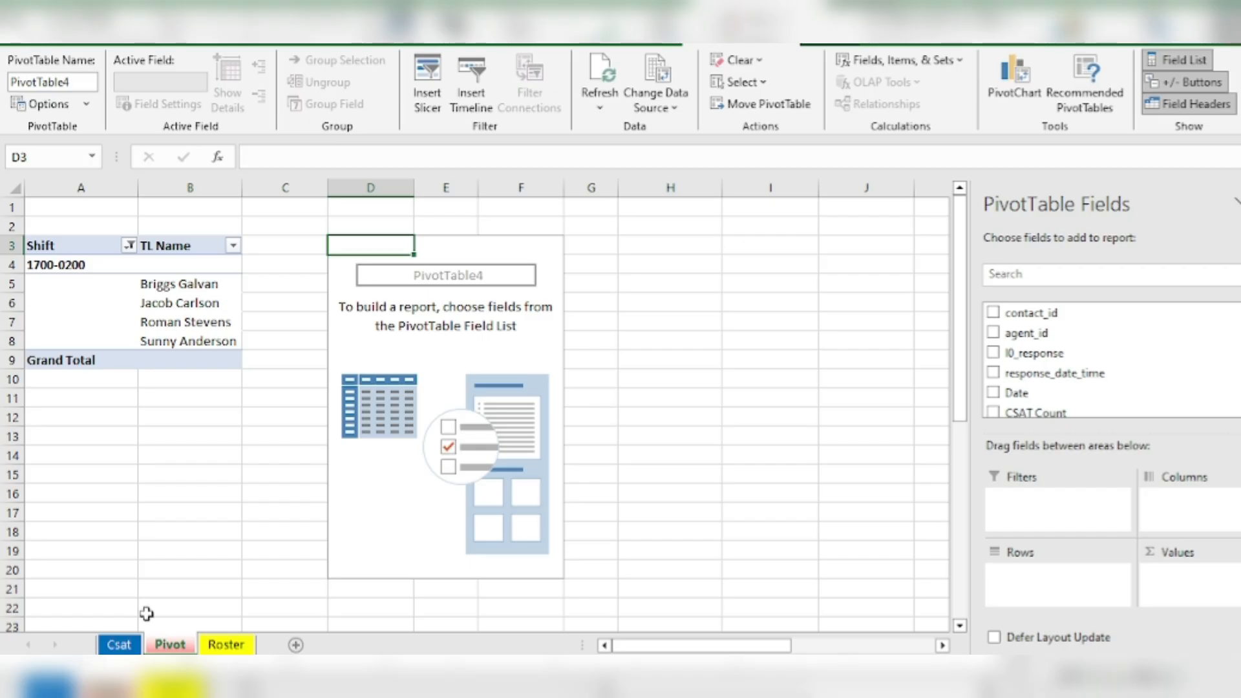
left_click(120, 644)
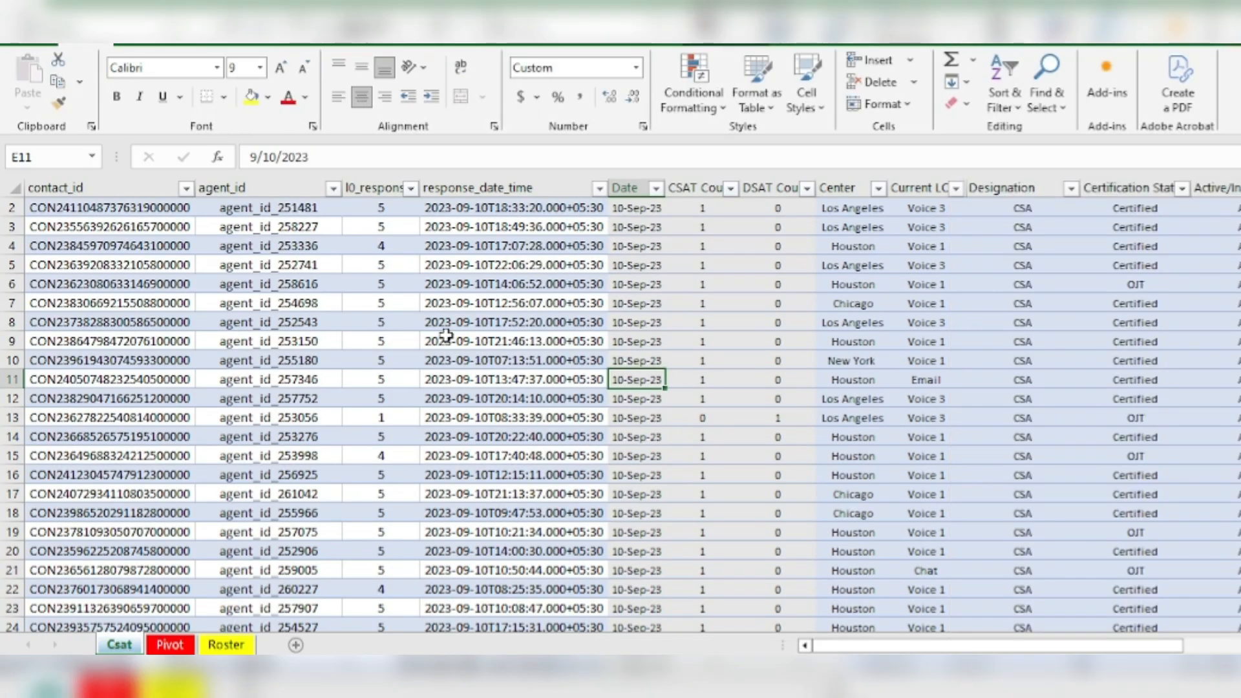
left_click(446, 329)
key("Up")
key("ctrl+Up")
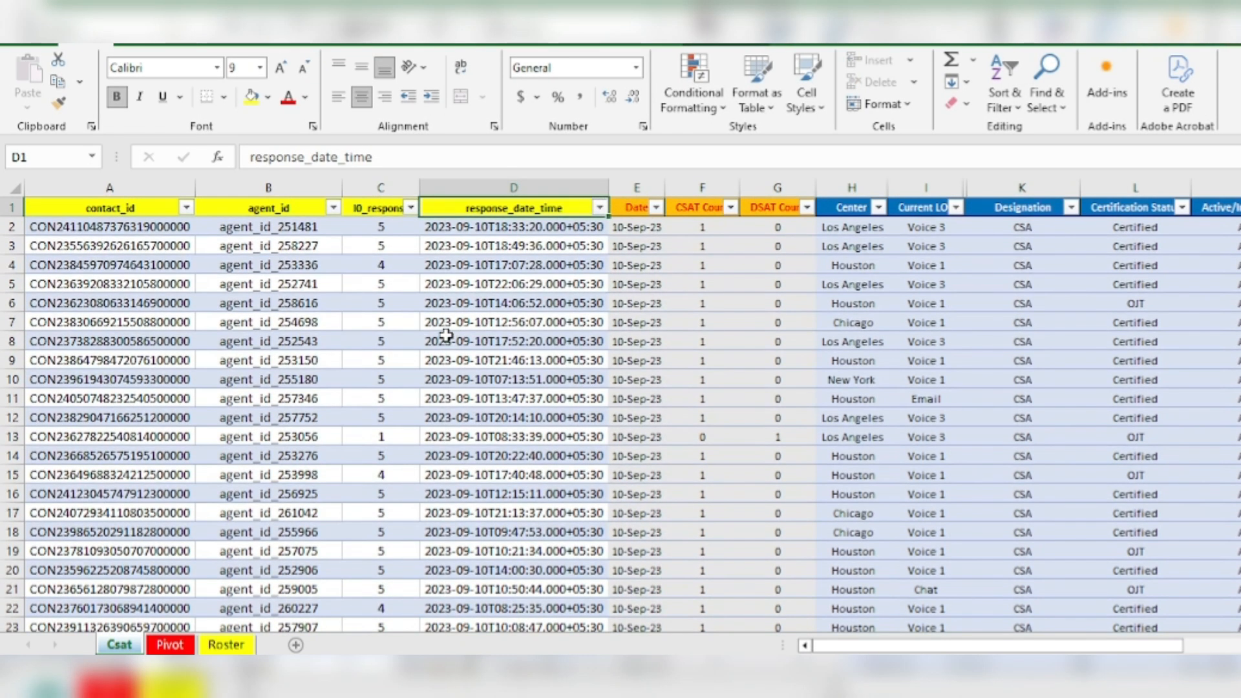
- On the Pivot sheet, search the pivot fields for "am" and add AM Name and TL Name to Rows in that order
left_click(184, 645)
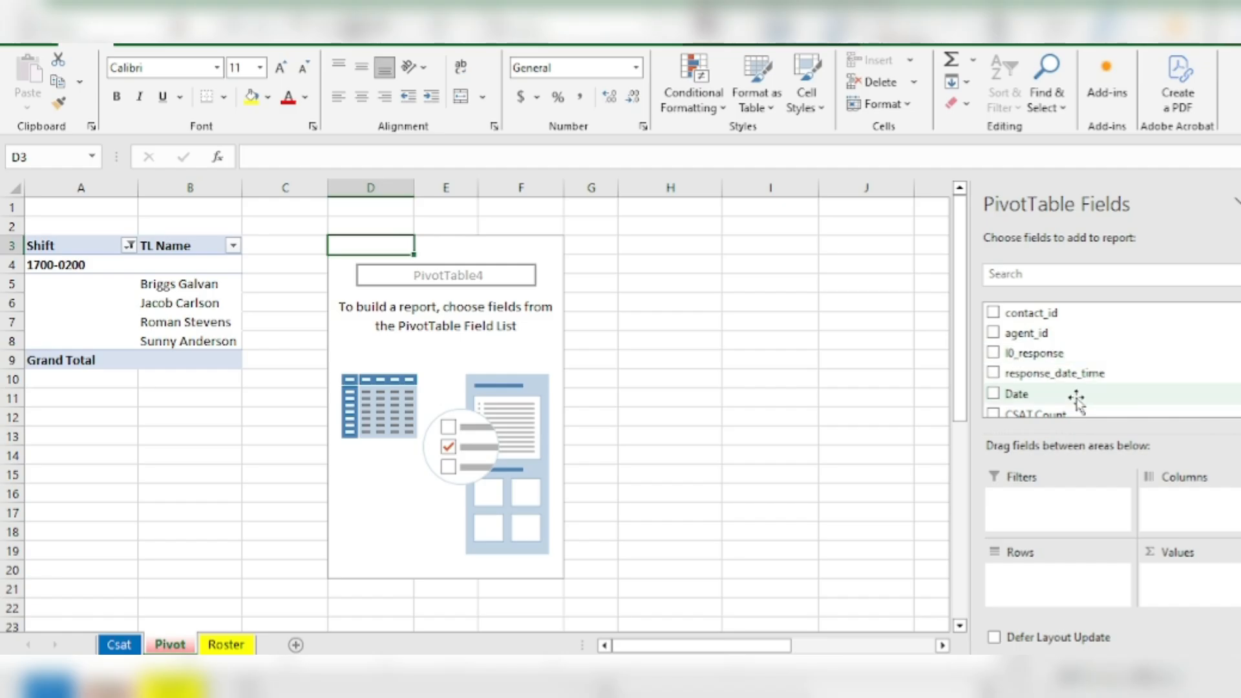
left_click(1041, 278)
type("am")
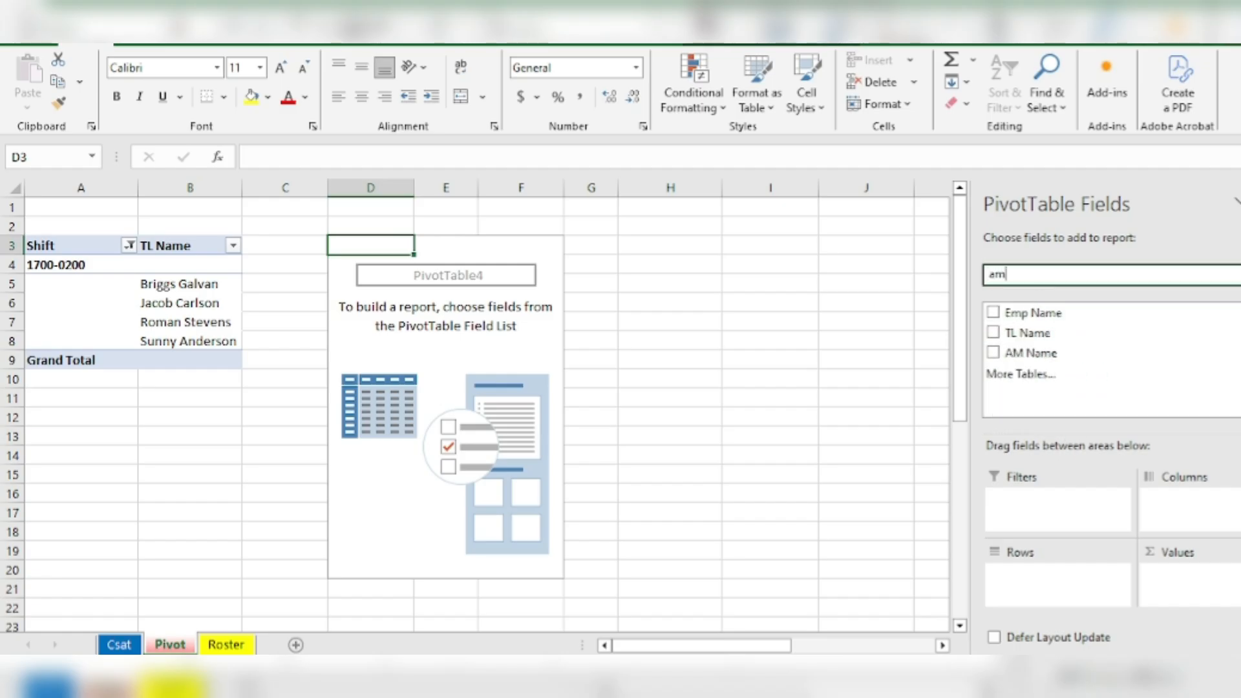
left_click_drag(1033, 354, 1042, 581)
left_click_drag(1034, 333, 1054, 594)
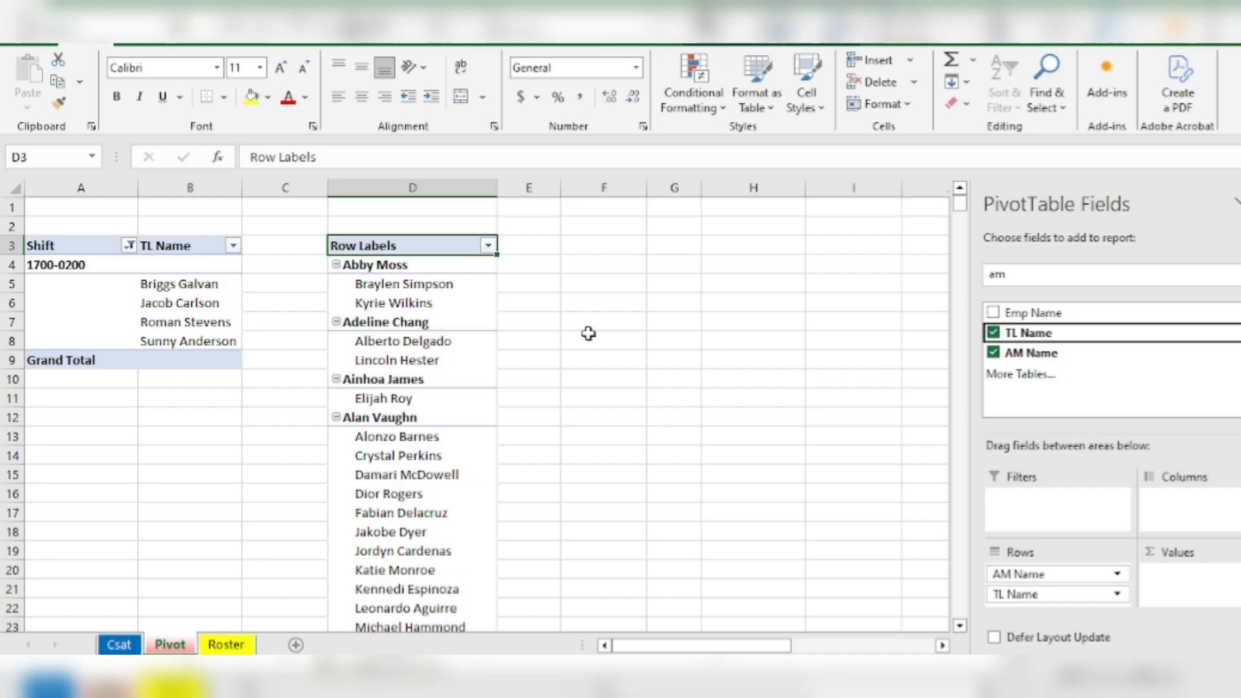
- Show the new AM Name and TL Name pivot table in Outline Form
left_click(448, 295)
left_click(601, 26)
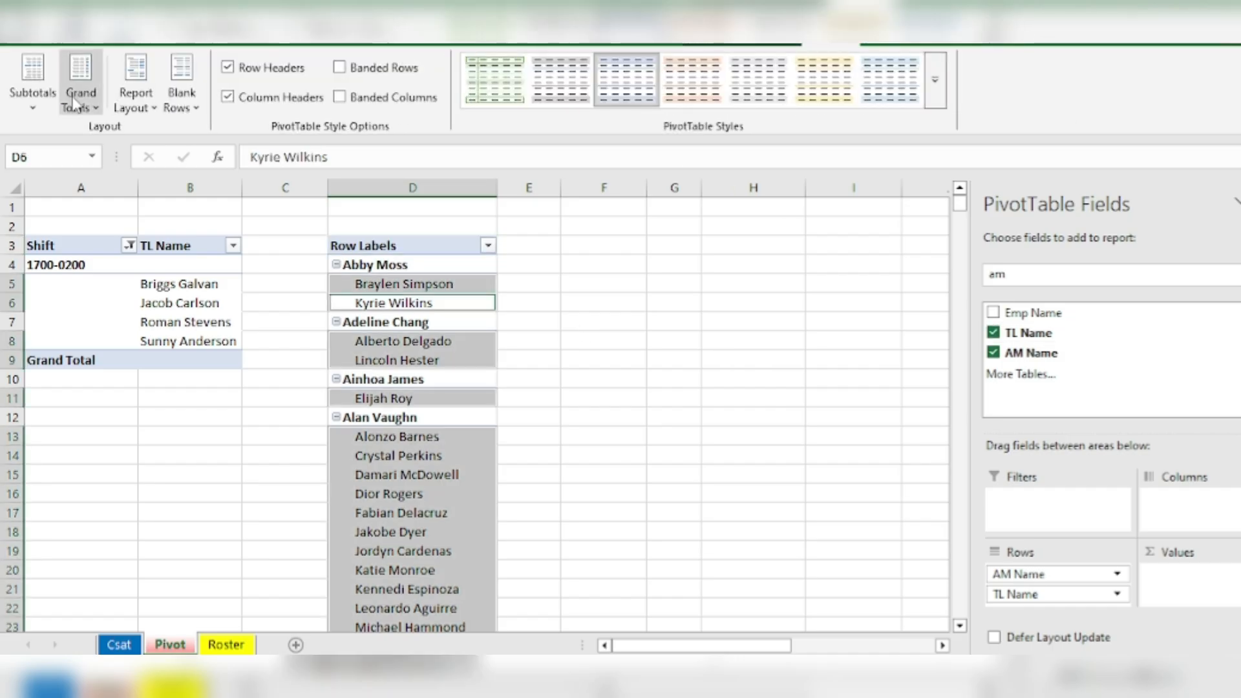
left_click(123, 93)
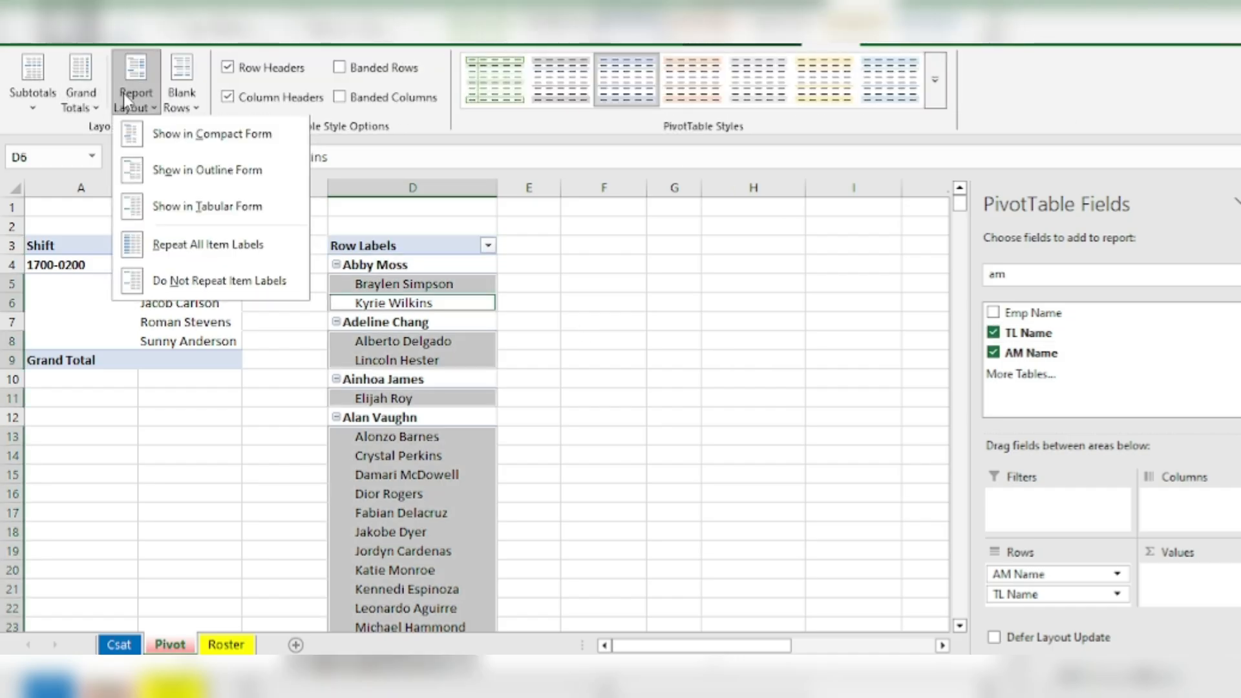
left_click(187, 171)
- Hide the expand/collapse (+/-) buttons of the AM Name and TL Name pivot table
left_click(742, 25)
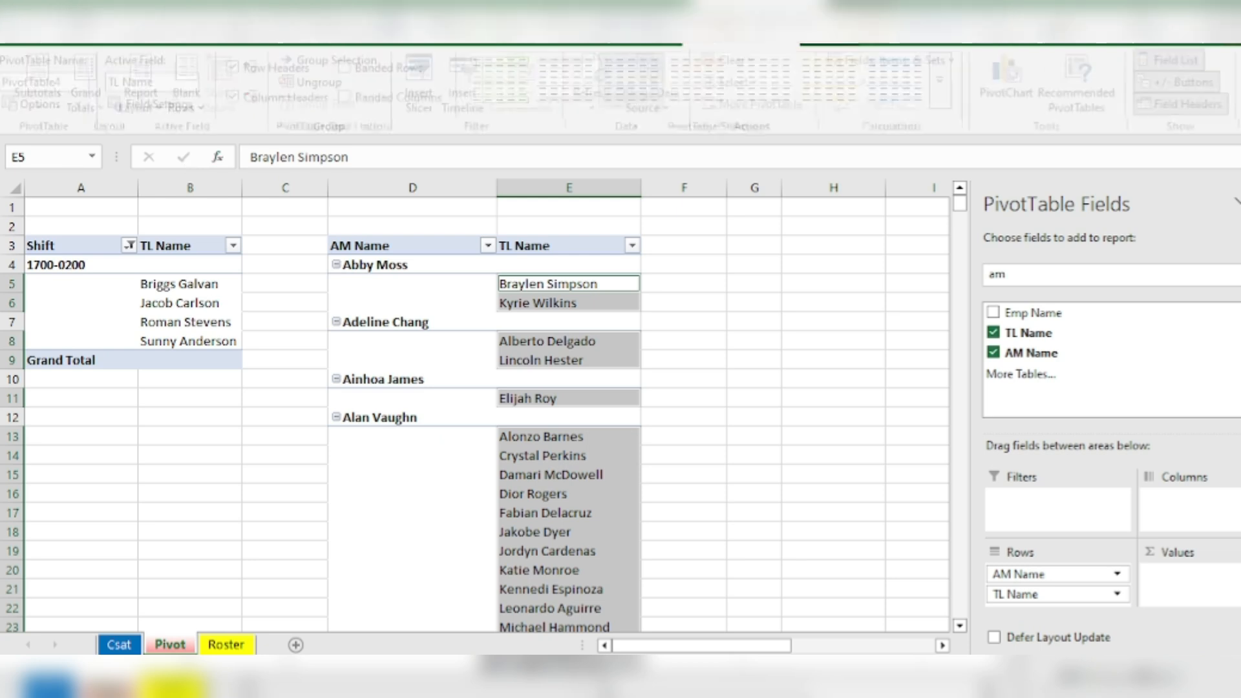
left_click(1183, 81)
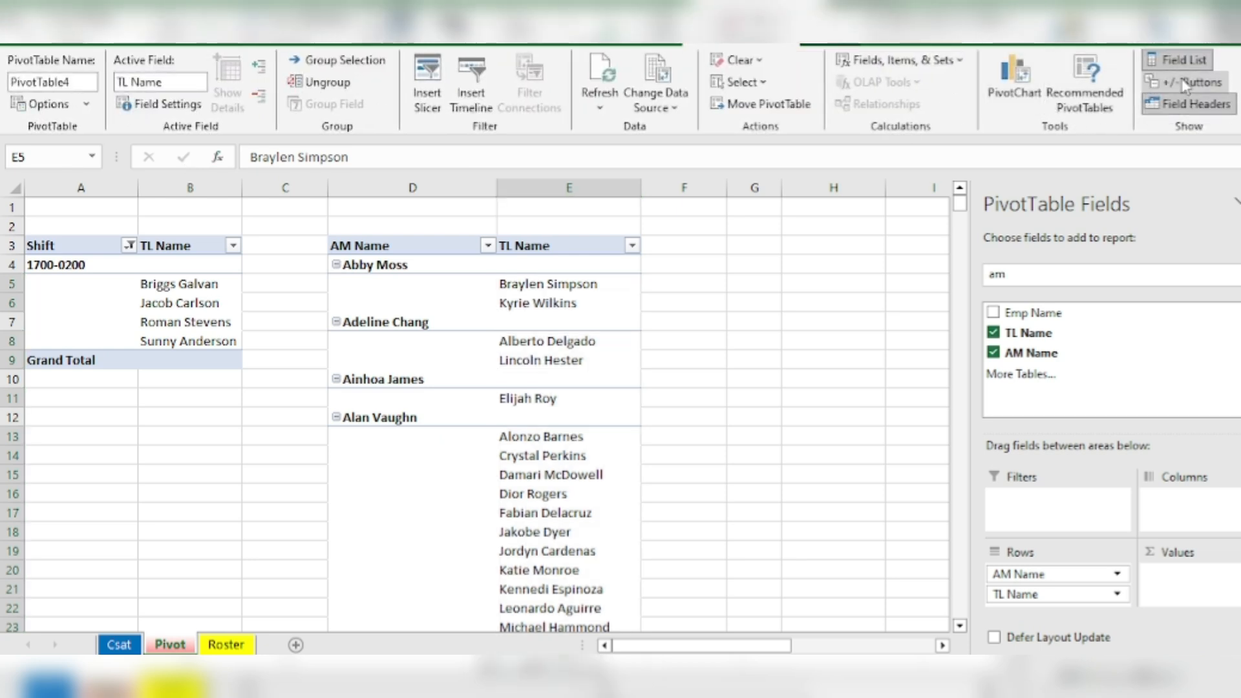
left_click(585, 308)
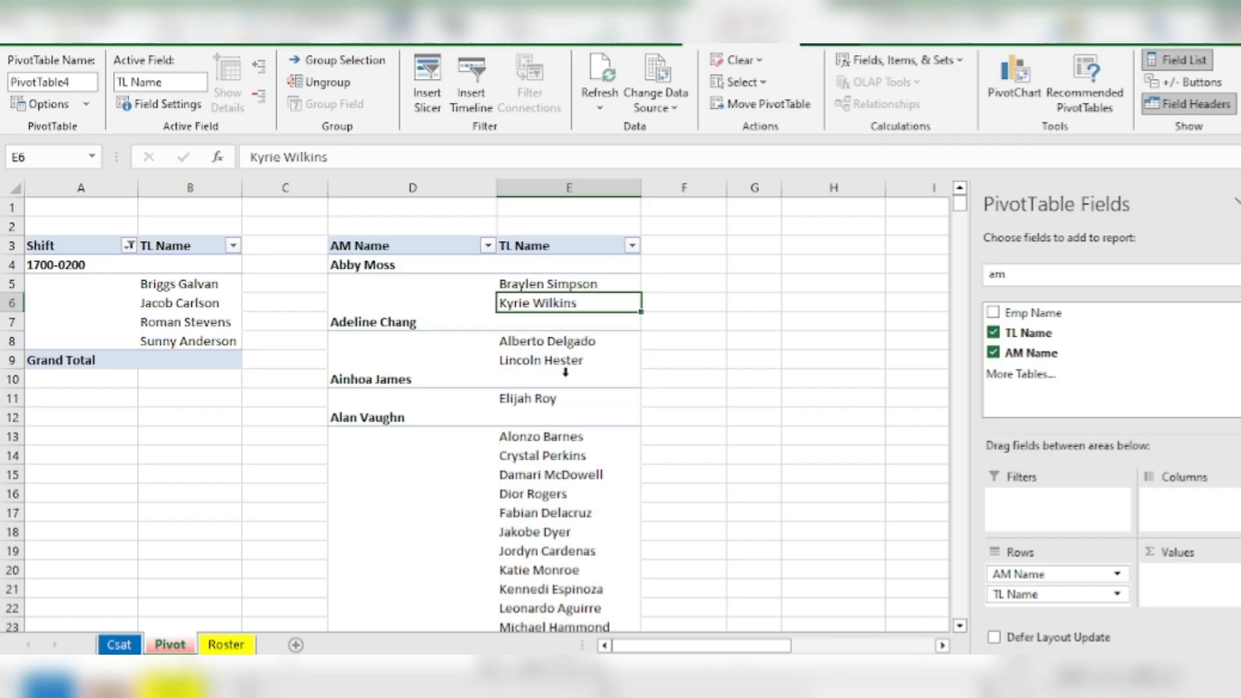
- Examine the header columns of the Csat sheet's table from contact_id to l0_response
left_click(120, 645)
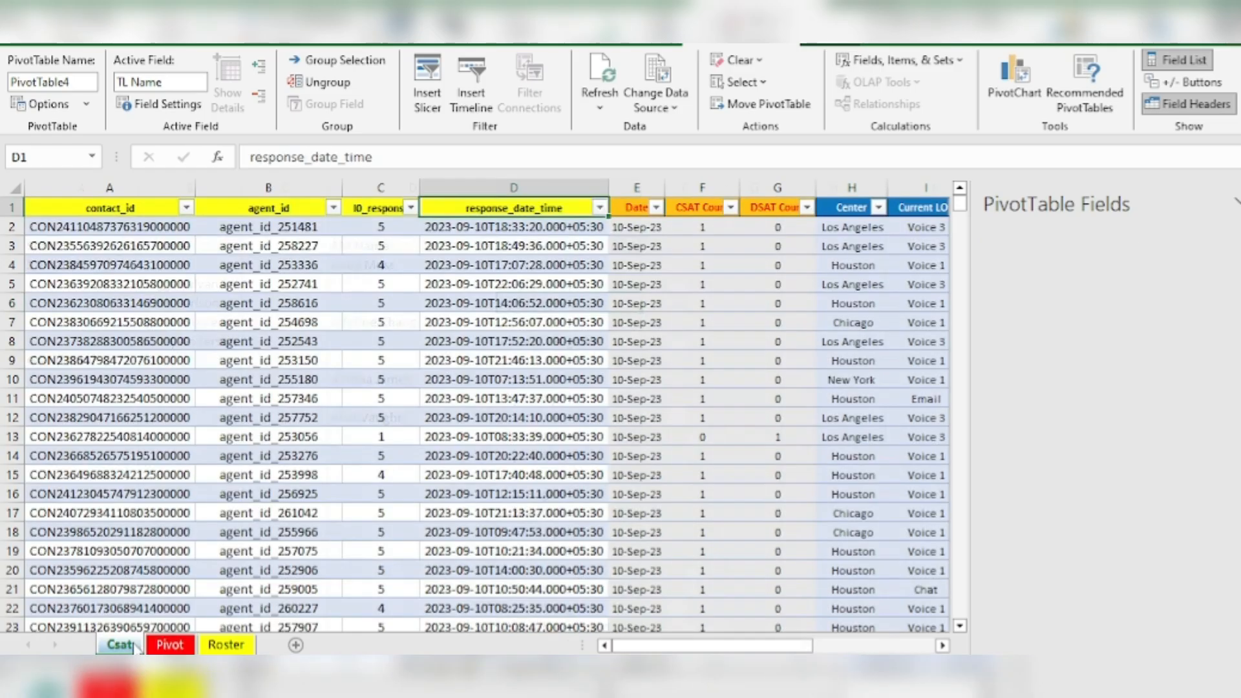
left_click(438, 398)
key("Up")
key("Up")
key("Up")
key("Up")
key("Up")
key("Up")
key("Up")
key("Up")
key("Up")
key("Up")
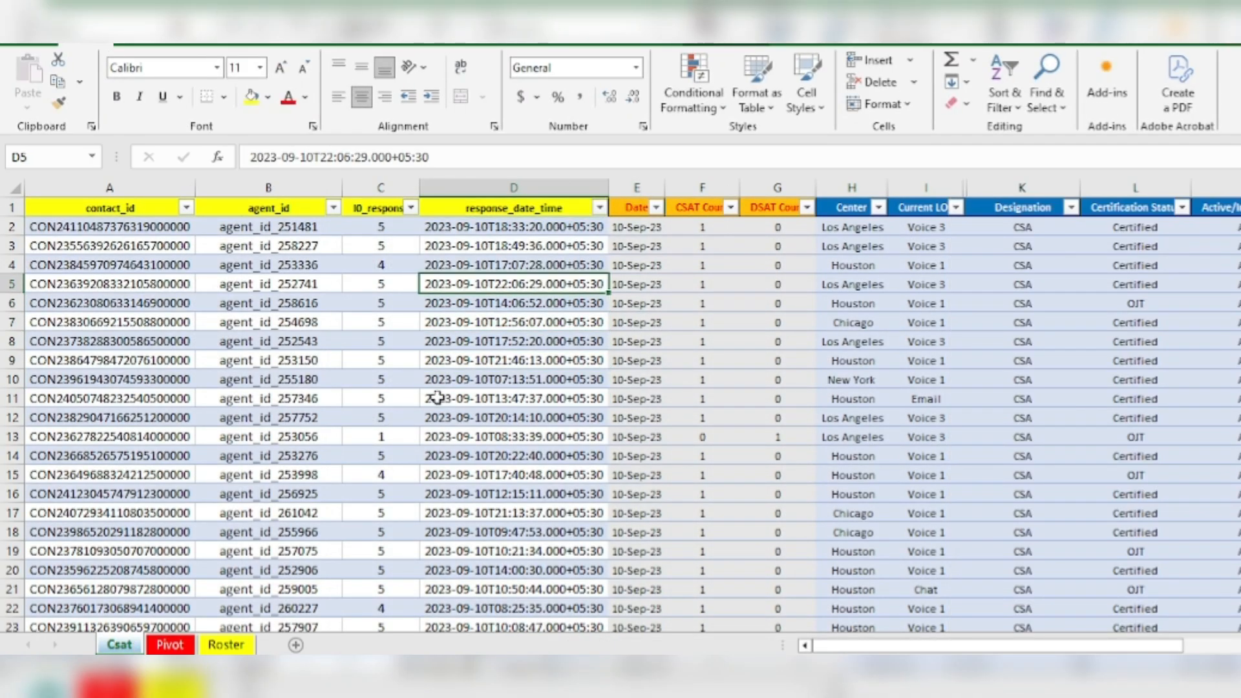
key("Left")
key("Left")
key("Left")
key("Right")
key("Right")
key("Right")
key("Right")
key("Right")
key("Right")
key("Right")
key("Right")
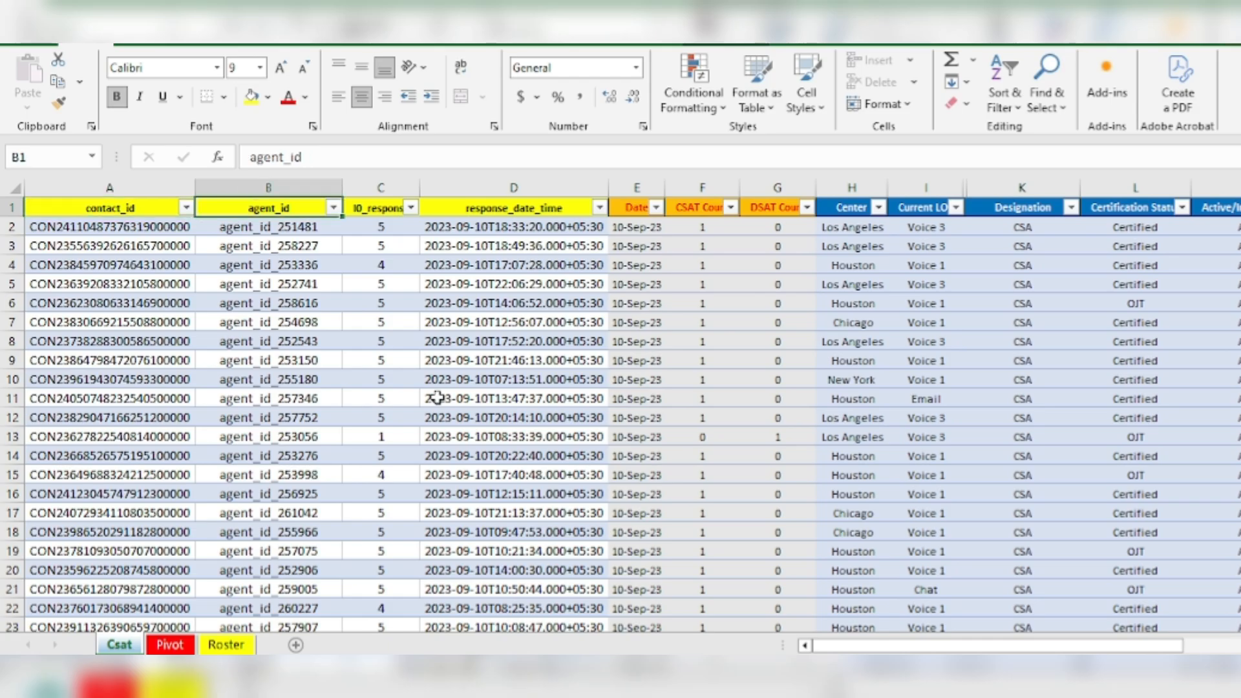
key("Left")
key("Left")
key("Left")
key("Left")
key("Left")
key("Left")
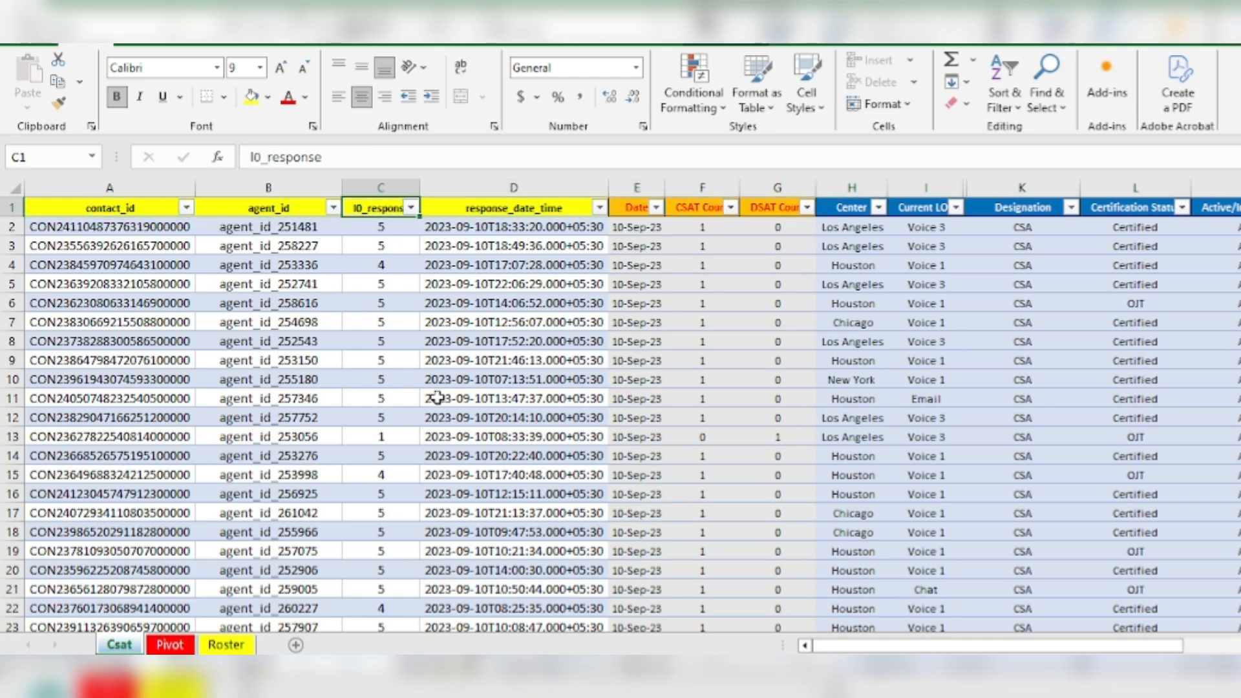
- Examine the response scores down the l0_response column of the Csat table
key("ctrl+shift+Down")
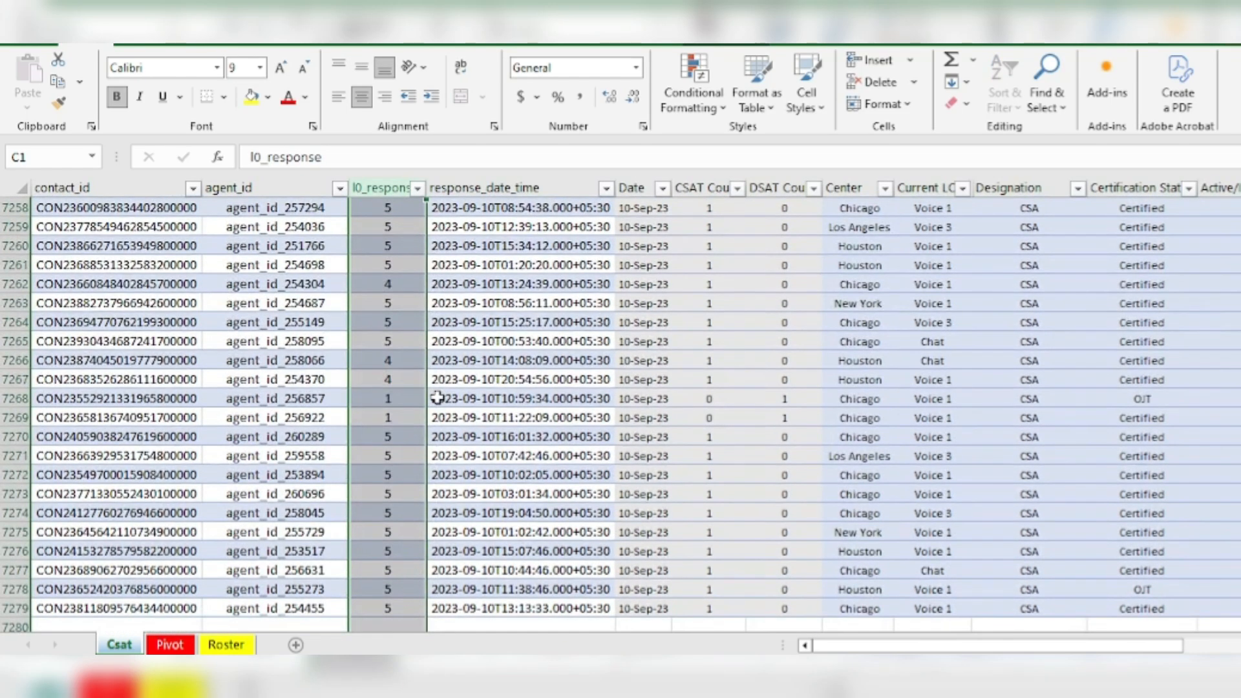
key("ctrl+shift+Up")
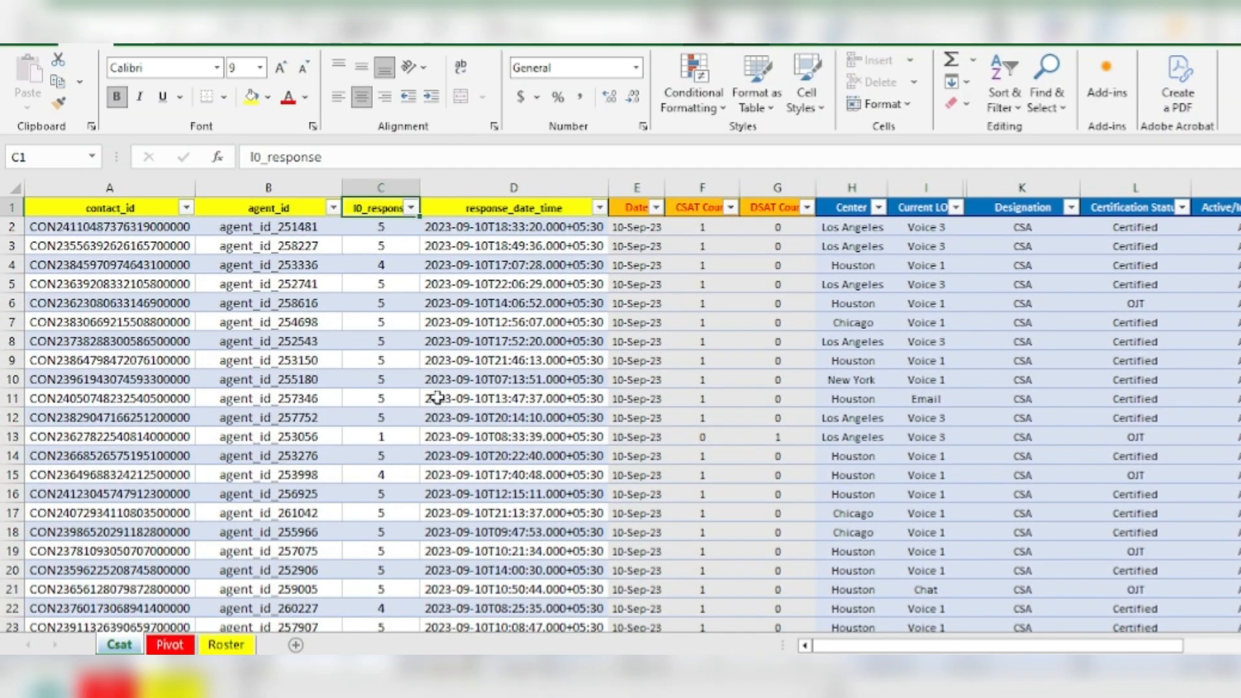
key("Down")
key("Down")
key("Down")
key("Down")
key("Down")
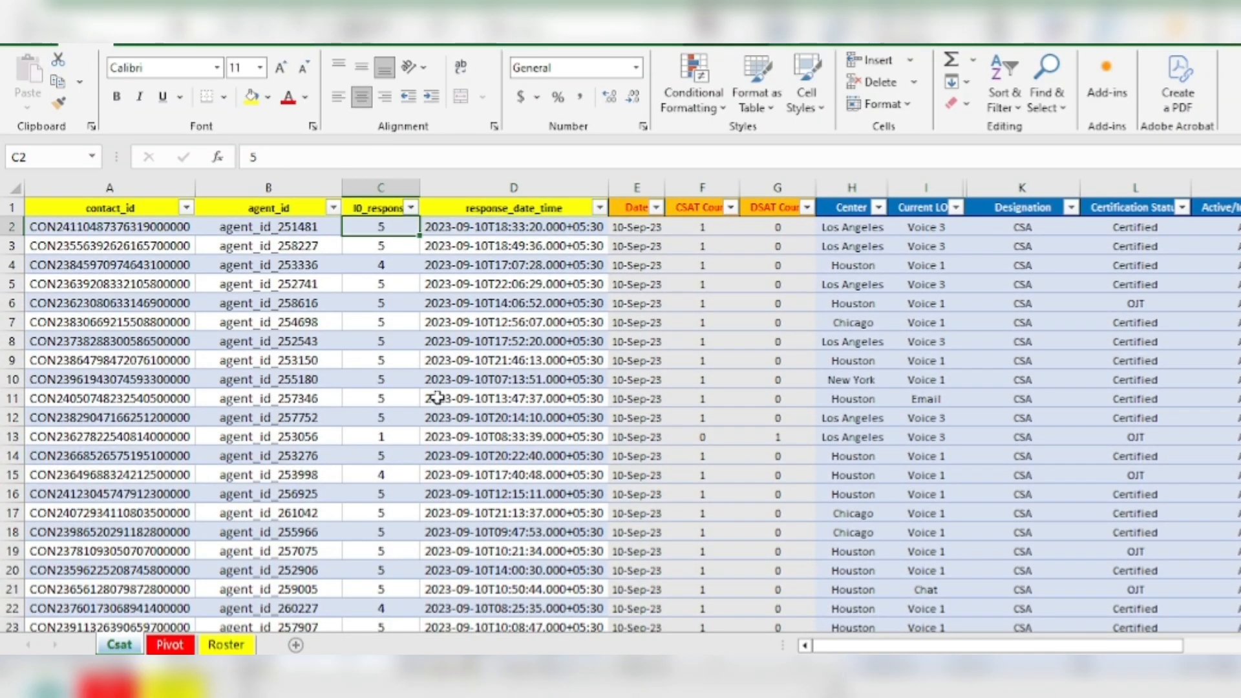
key("Up")
key("Up")
key("Up")
key("Up")
key("Up")
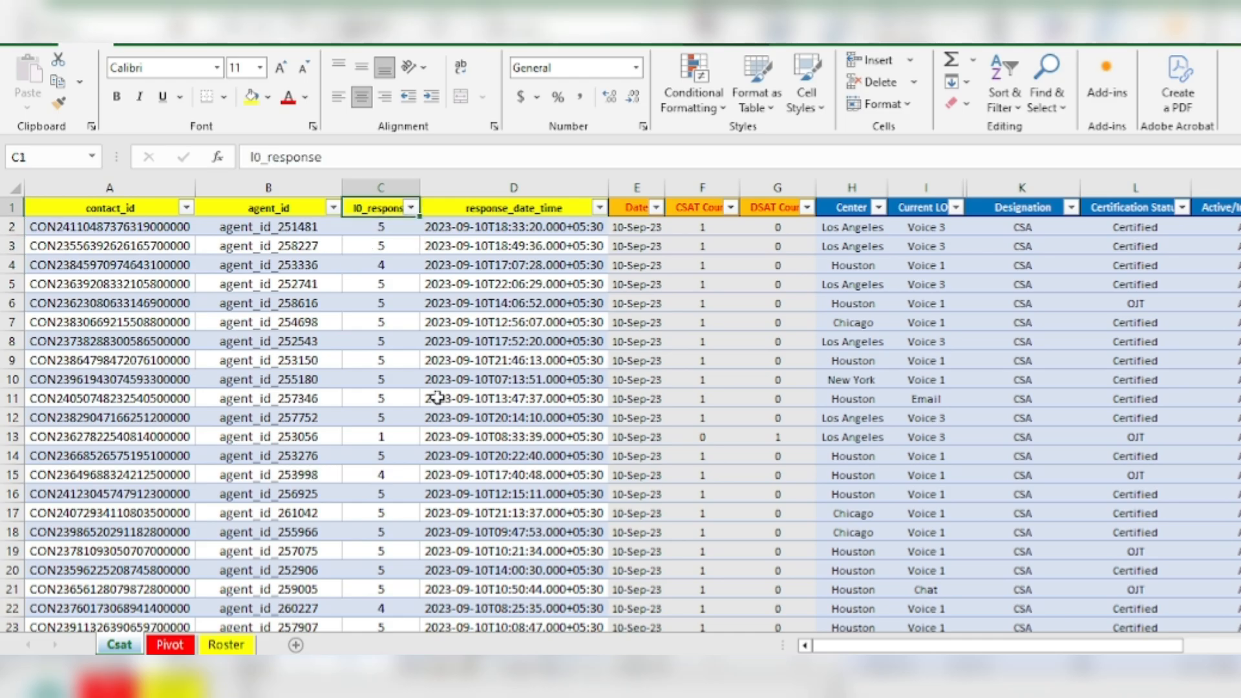
- Examine the CSAT Count and DSAT Count columns and their flag values in the Csat table
key("Right")
key("Right")
key("Right")
key("Right")
key("Left")
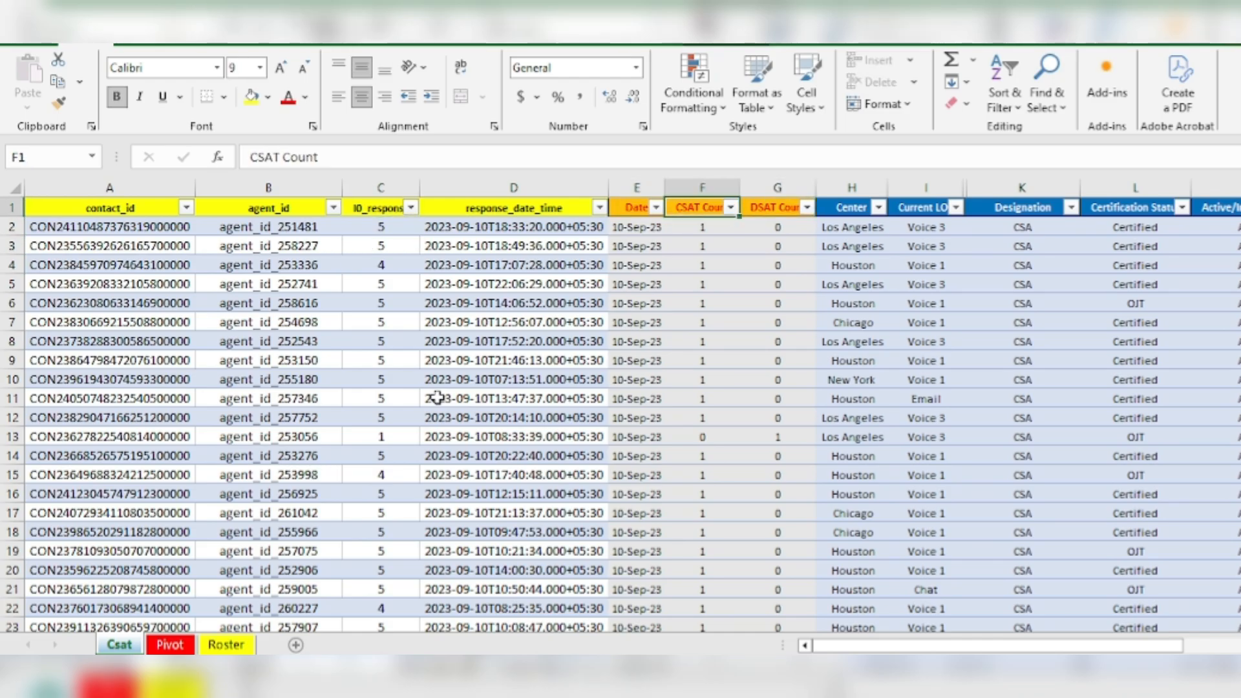
key("Down")
key("Up")
key("Down")
key("Down")
key("Down")
key("Down")
key("Down")
key("Down")
key("Up")
key("Up")
key("Right")
key("Up")
key("Up")
key("Up")
key("Up")
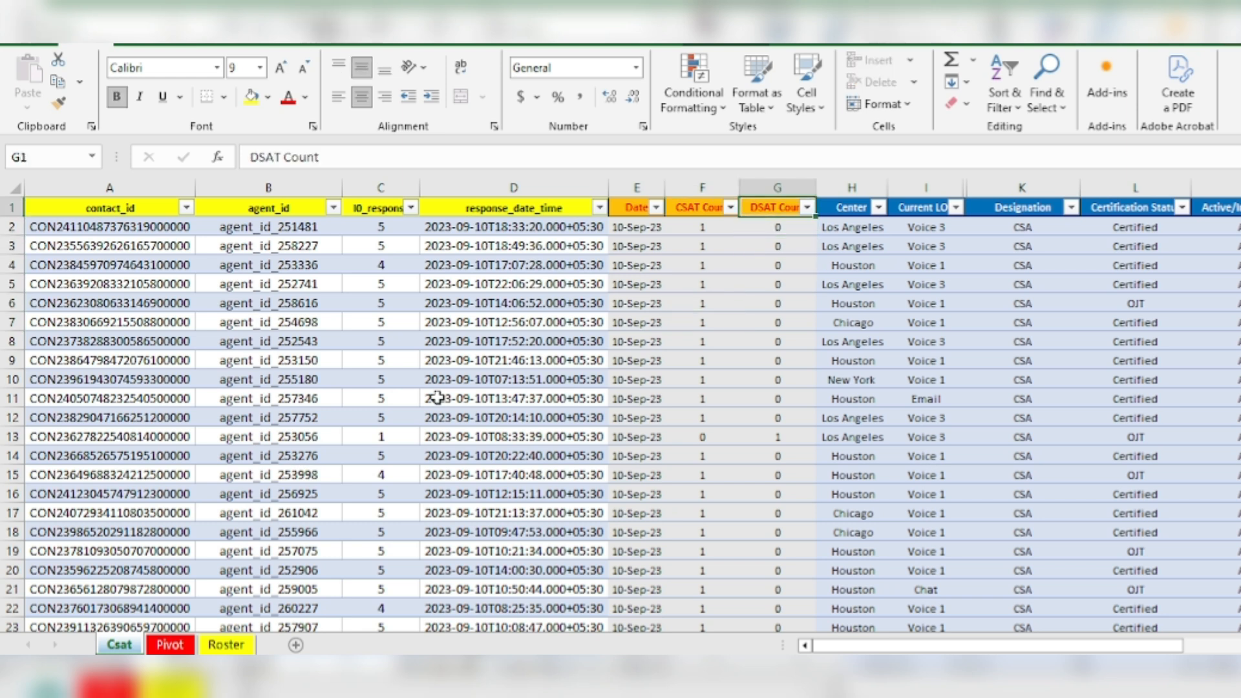
- Examine the remaining Csat table headers, including AM Name, and return to the contact_id header
key("Right")
key("Right")
key("Right")
key("Right")
key("Right")
key("Right")
key("Right")
key("Right")
key("Right")
key("Right")
key("Left")
key("Left")
key("Left")
key("Left")
key("Left")
key("Left")
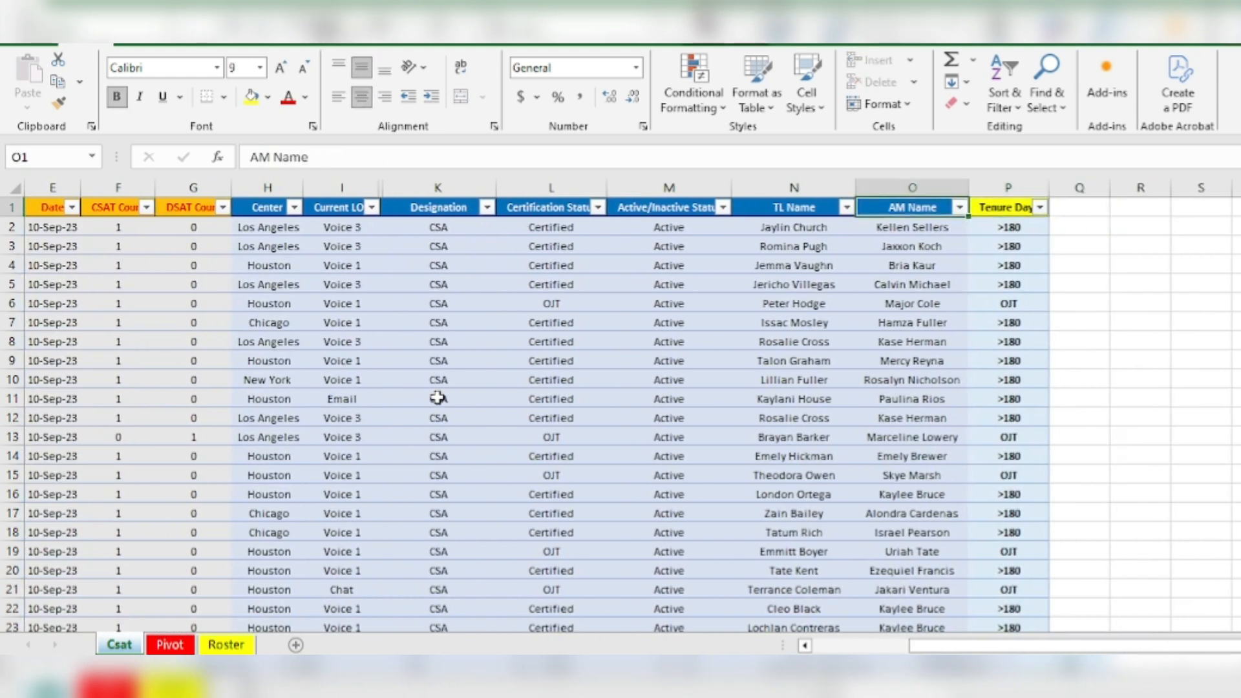
key("Left")
key("Left")
key("Left")
key("Left")
key("Left")
key("Left")
key("Left")
key("Left")
key("Left")
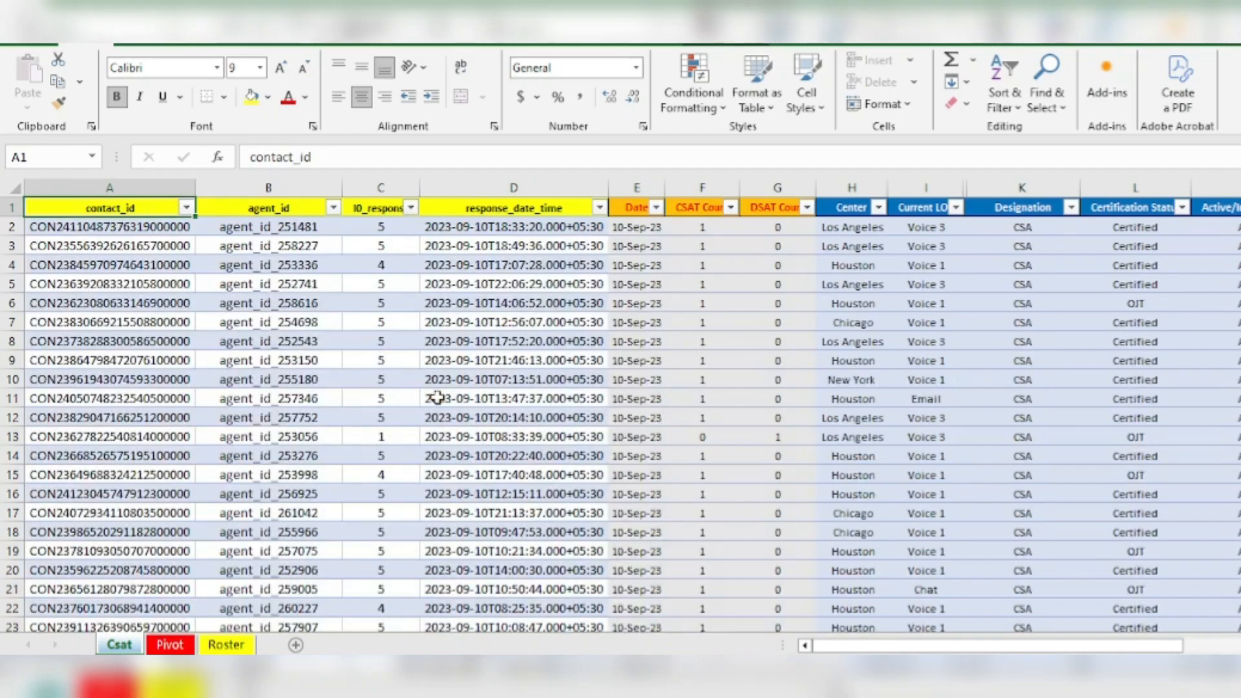
- On the Pivot sheet, start a new calculated field for the AM Name and TL Name pivot table and name it Csat %
left_click(172, 645)
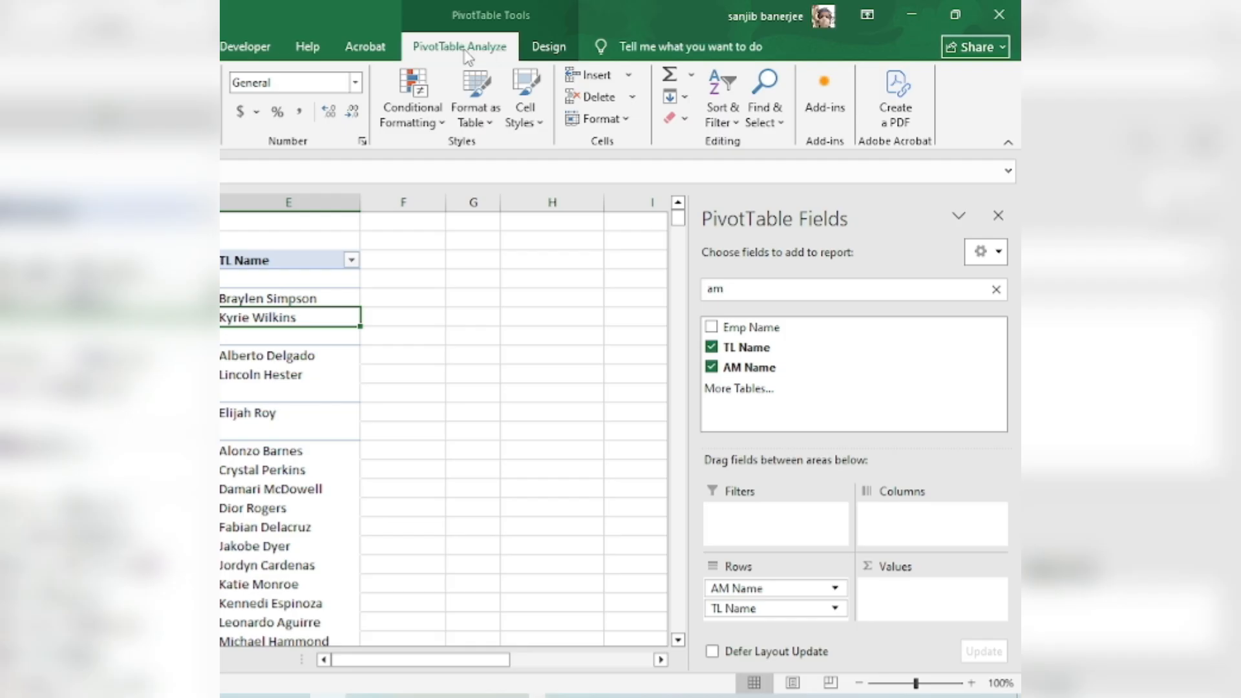
left_click(746, 38)
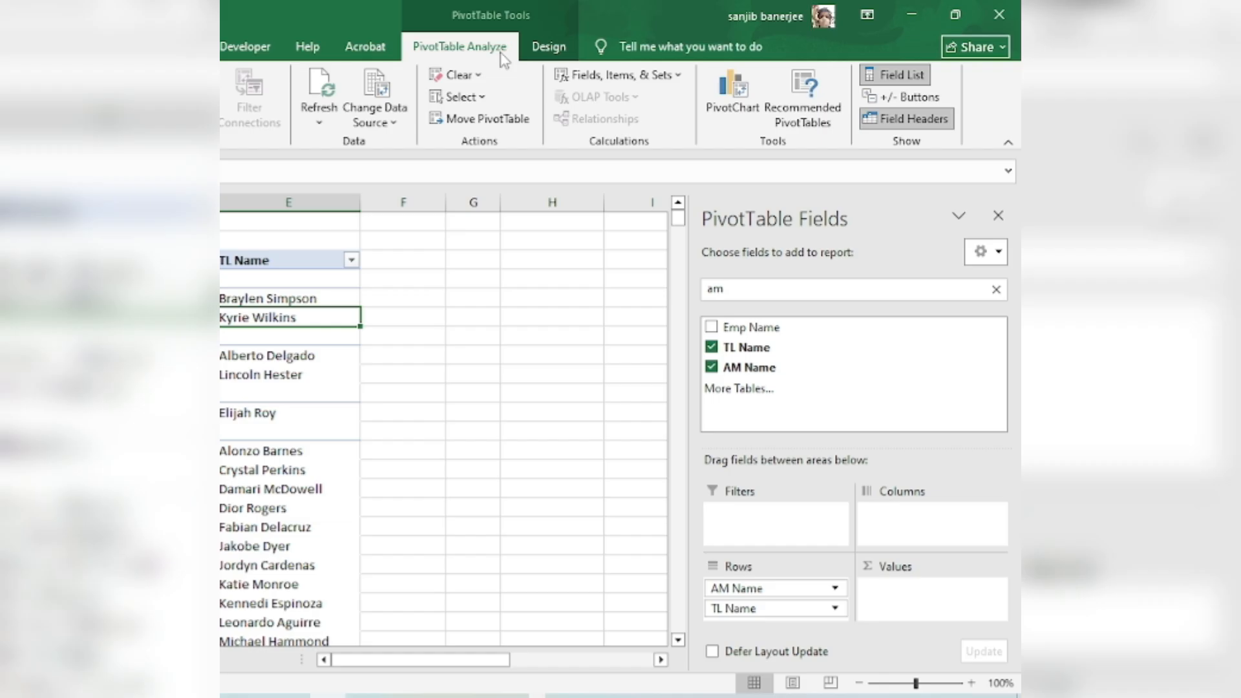
left_click(595, 83)
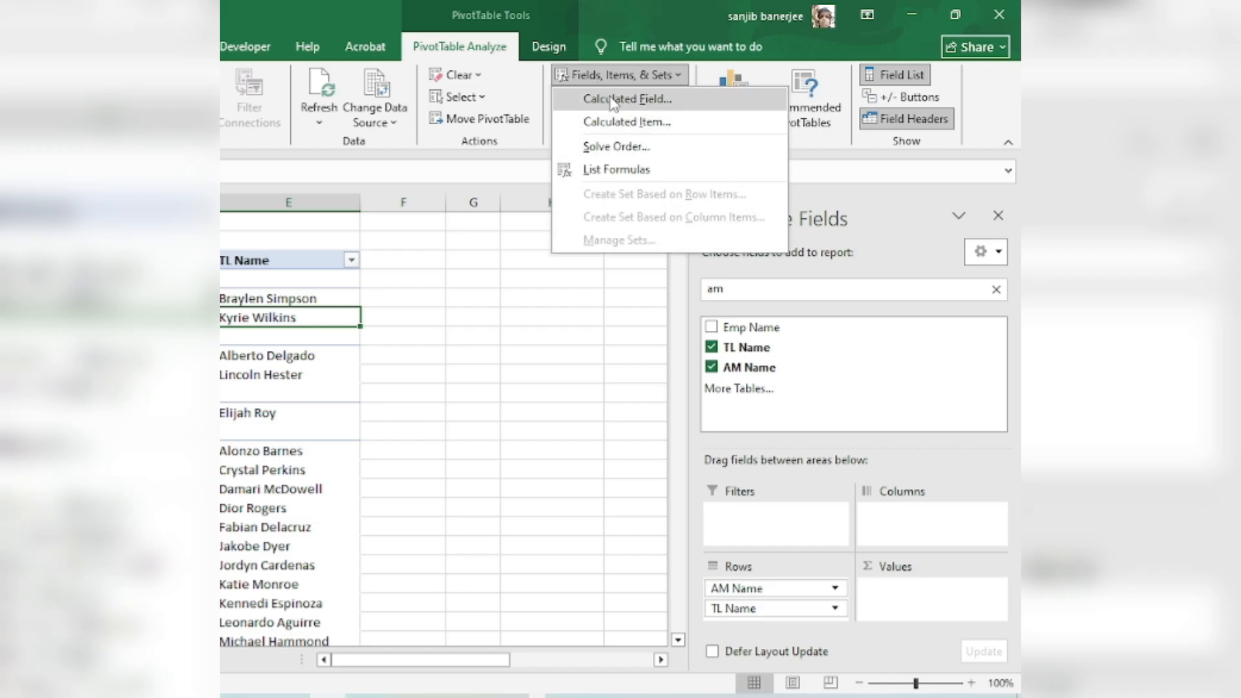
left_click(613, 103)
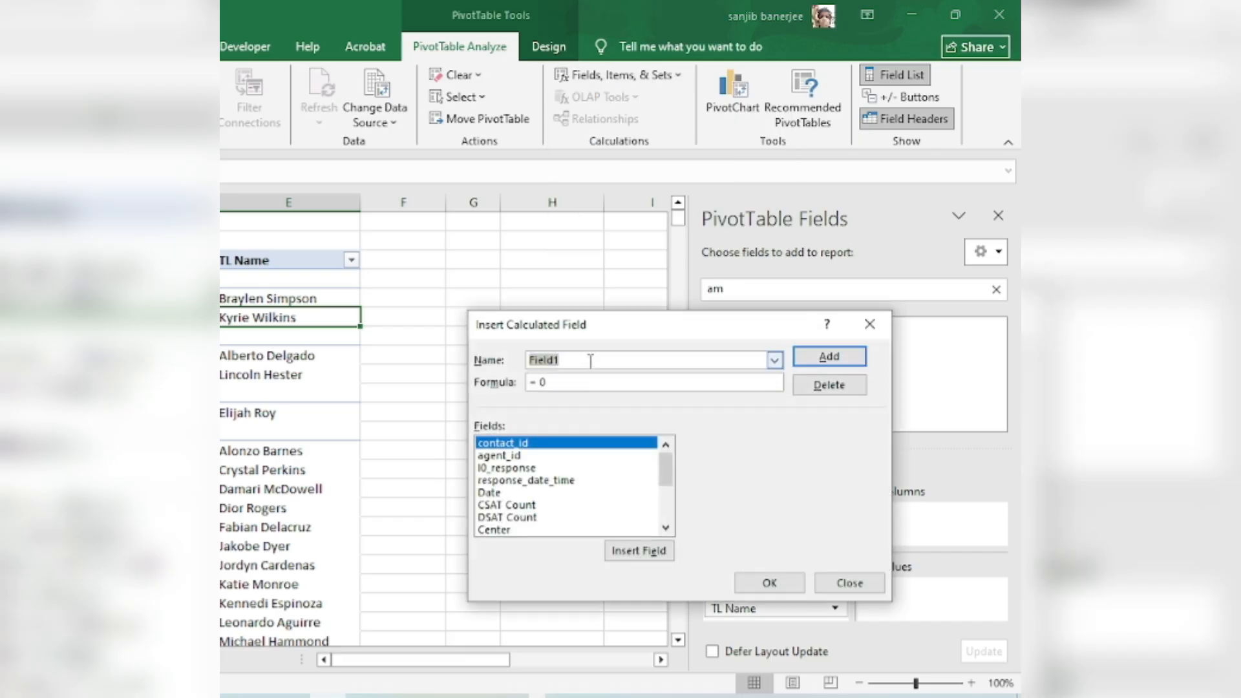
type("Csat %")
- Clear the calculated field's formula and begin it with the CSAT Count field followed by a division and an opening parenthesis
left_click(586, 381)
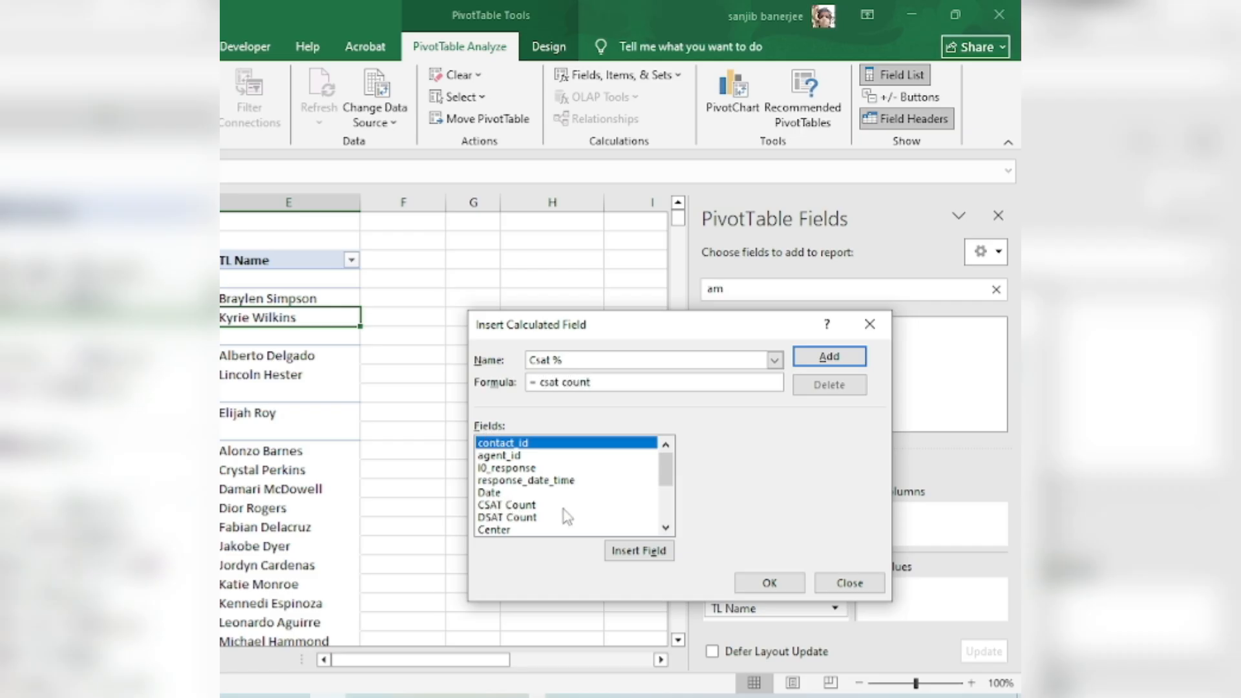
key("BackSpace")
key("BackSpace")
key("BackSpace")
key("BackSpace")
key("BackSpace")
left_click(499, 507)
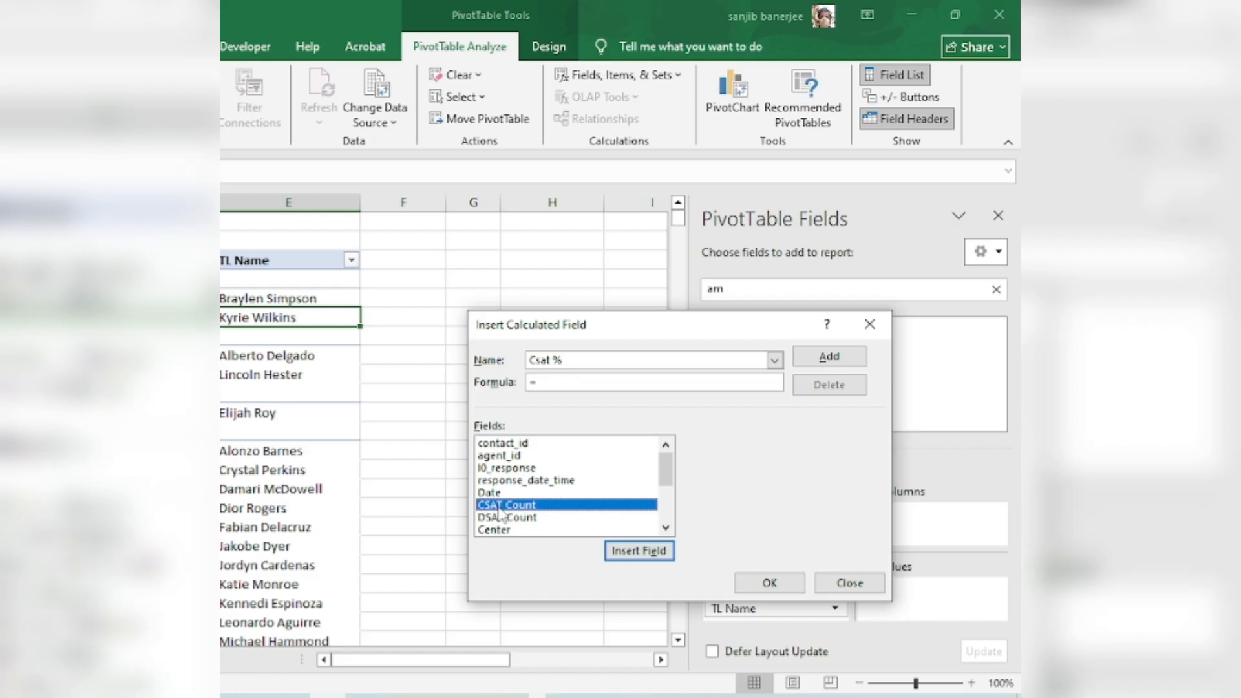
left_click(655, 557)
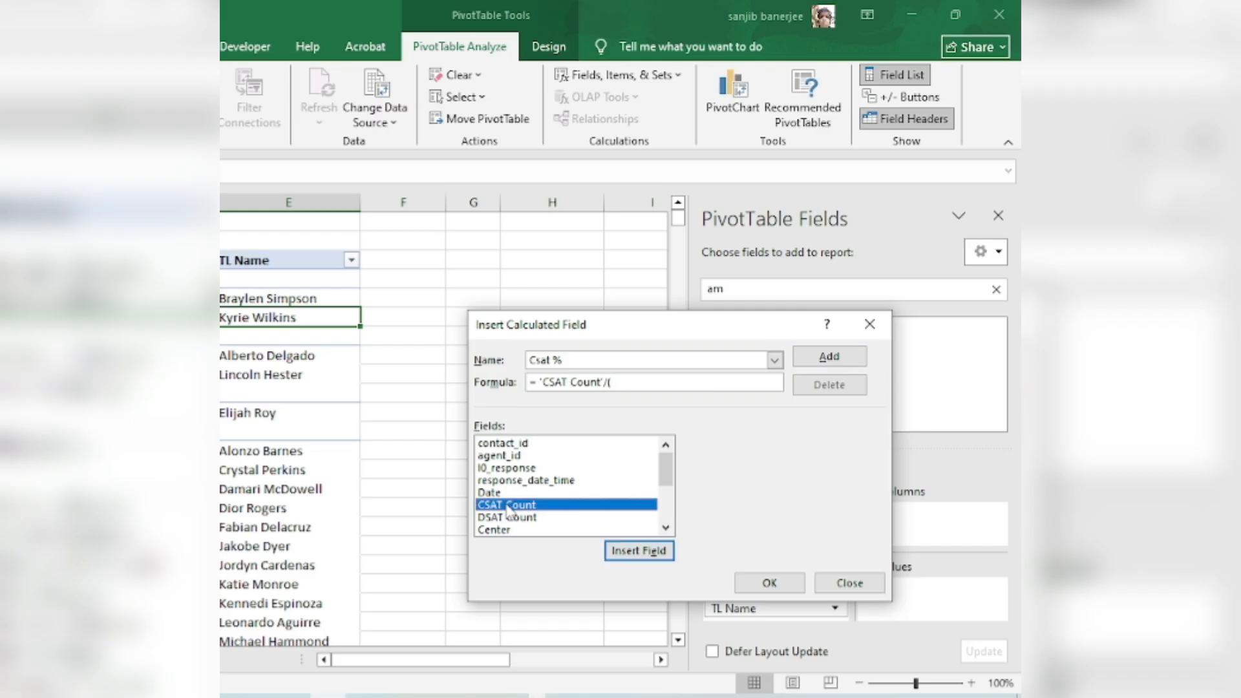
- Complete the formula as 'CSAT Count'/('CSAT Count'+'DSAT Count') and add the Csat % field to the pivot table
left_click(623, 553)
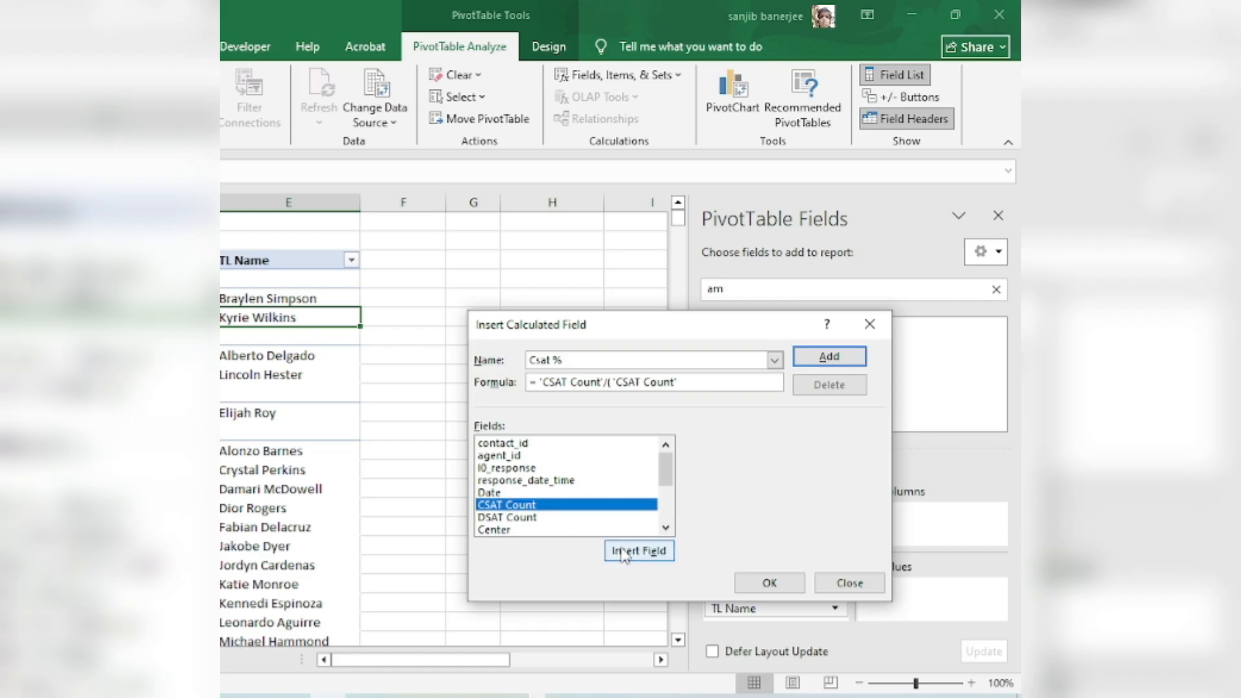
left_click(526, 518)
left_click(639, 553)
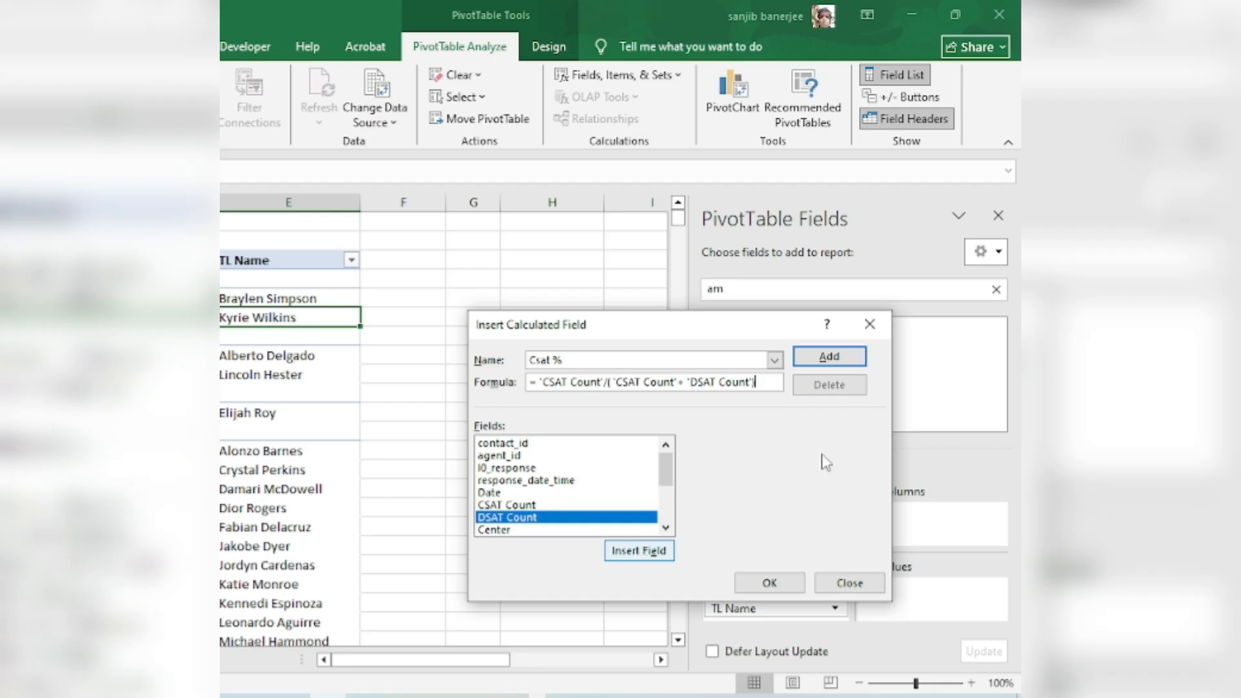
left_click(834, 362)
left_click(768, 585)
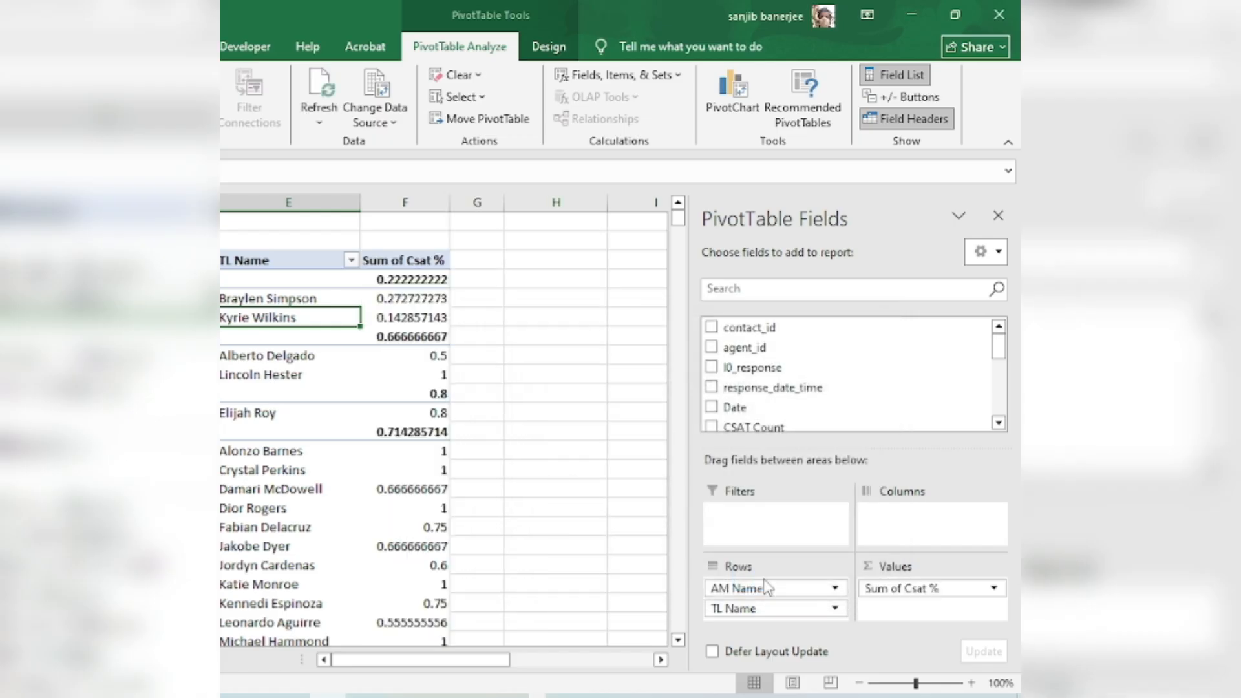
- Examine the AM Name, TL Name and Sum of Csat % columns of the pivot table
key("Right")
key("Up")
key("Up")
key("Up")
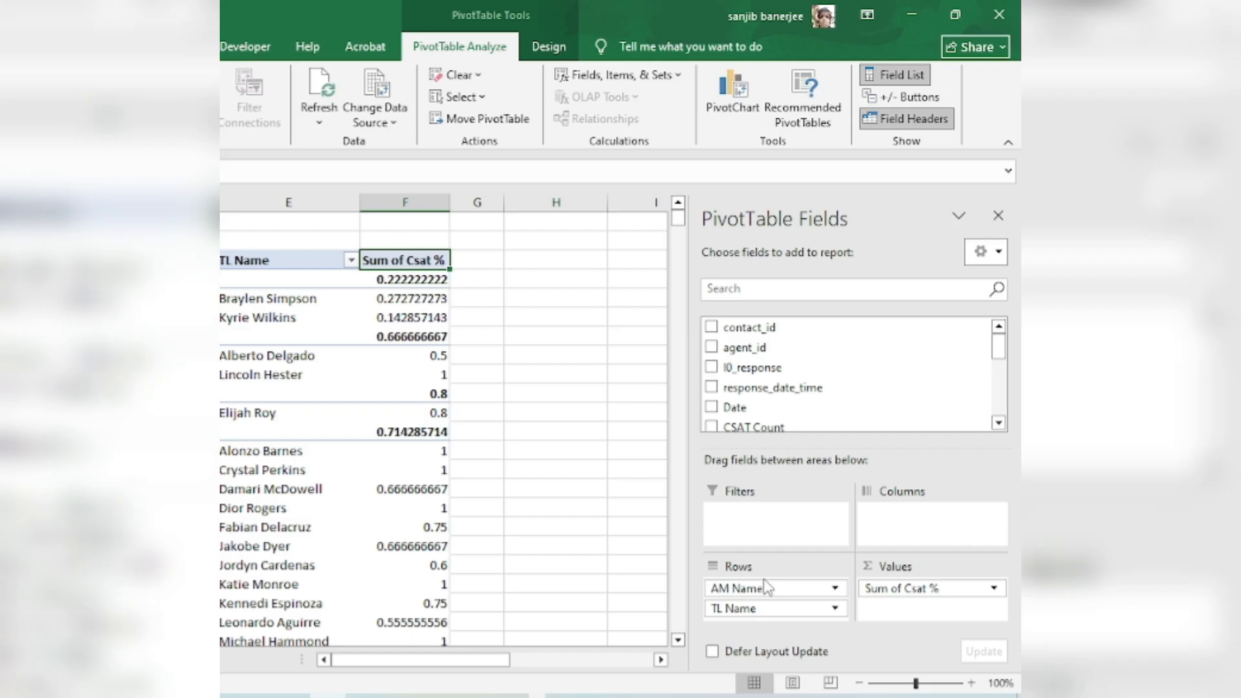
key("Left")
key("Left")
key("Left")
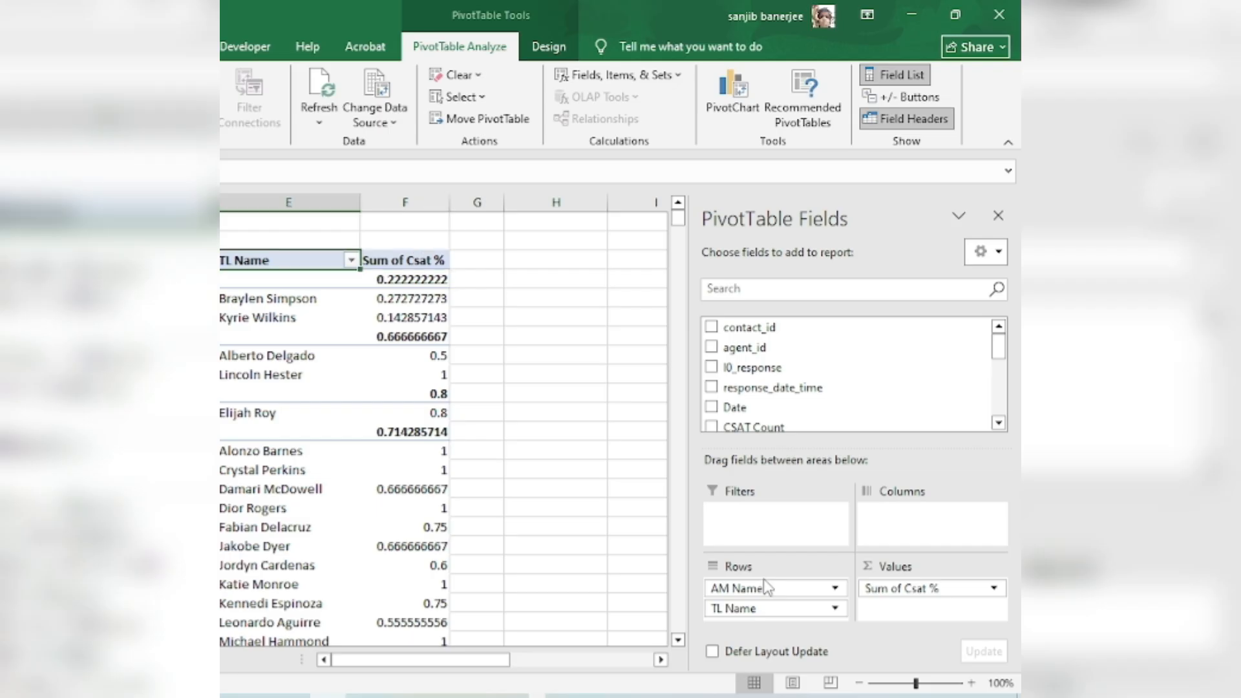
key("shift+Left")
key("Right")
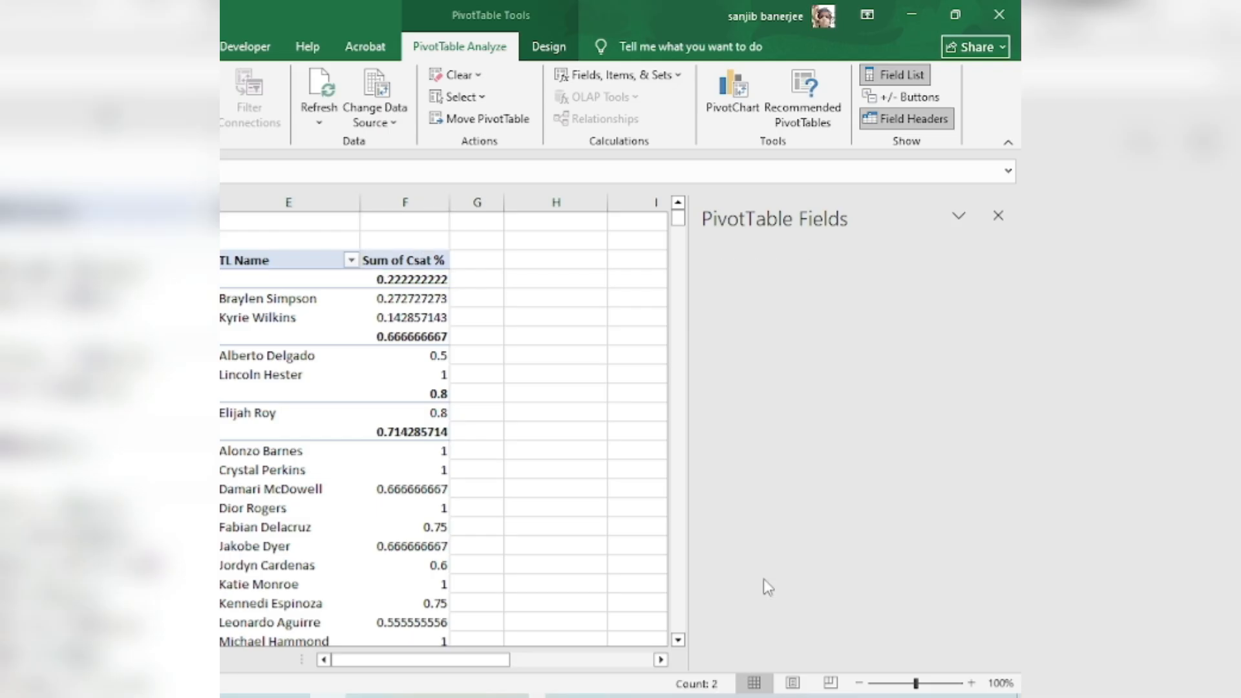
left_click(421, 262)
left_click(420, 293)
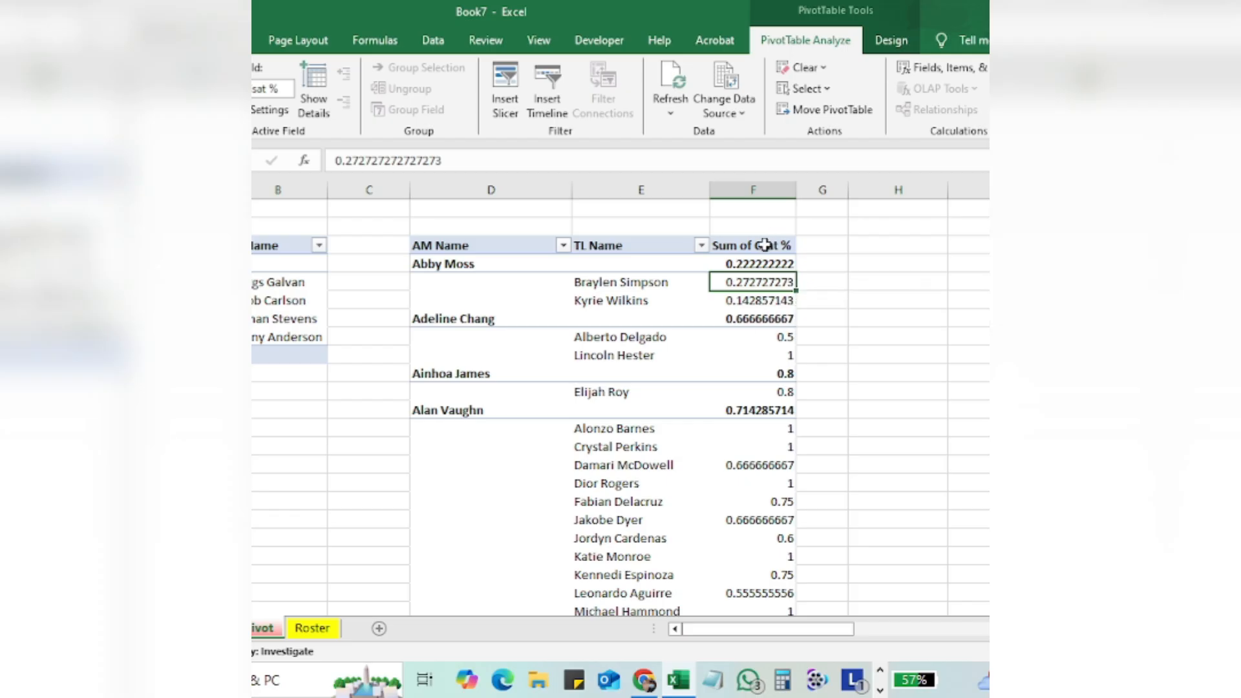
left_click(765, 245)
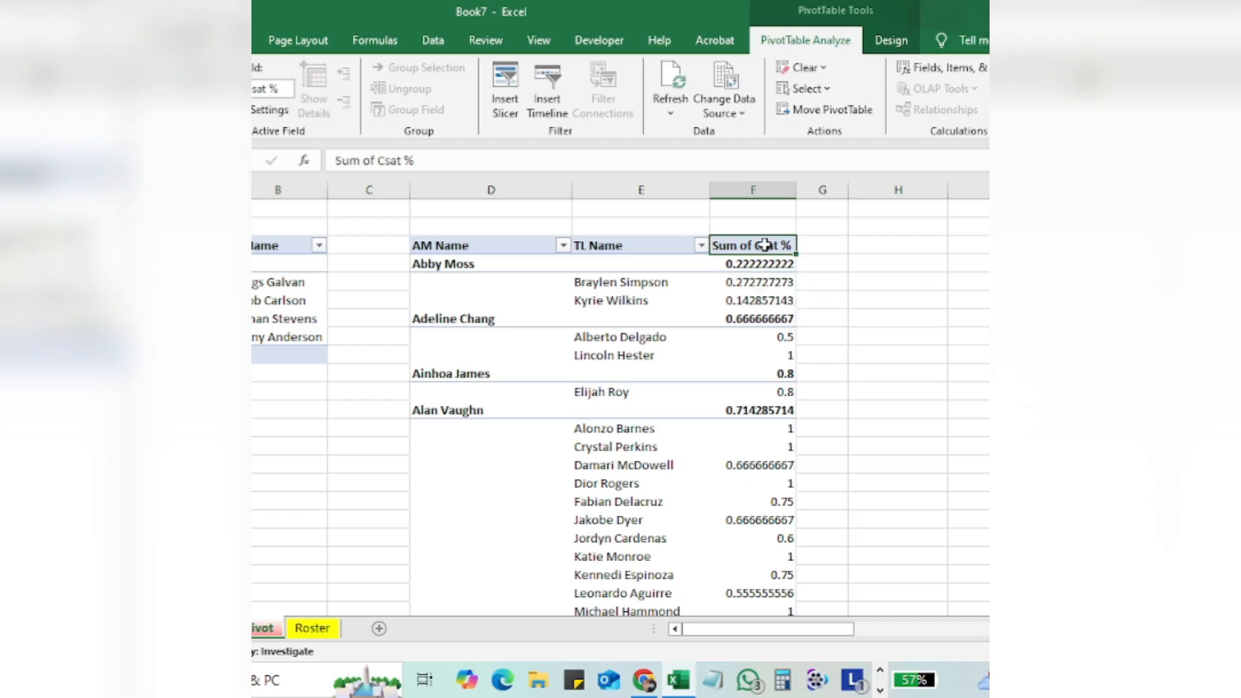
- Format the whole Sum of Csat % column as a percentage with two decimal places
left_click(760, 188)
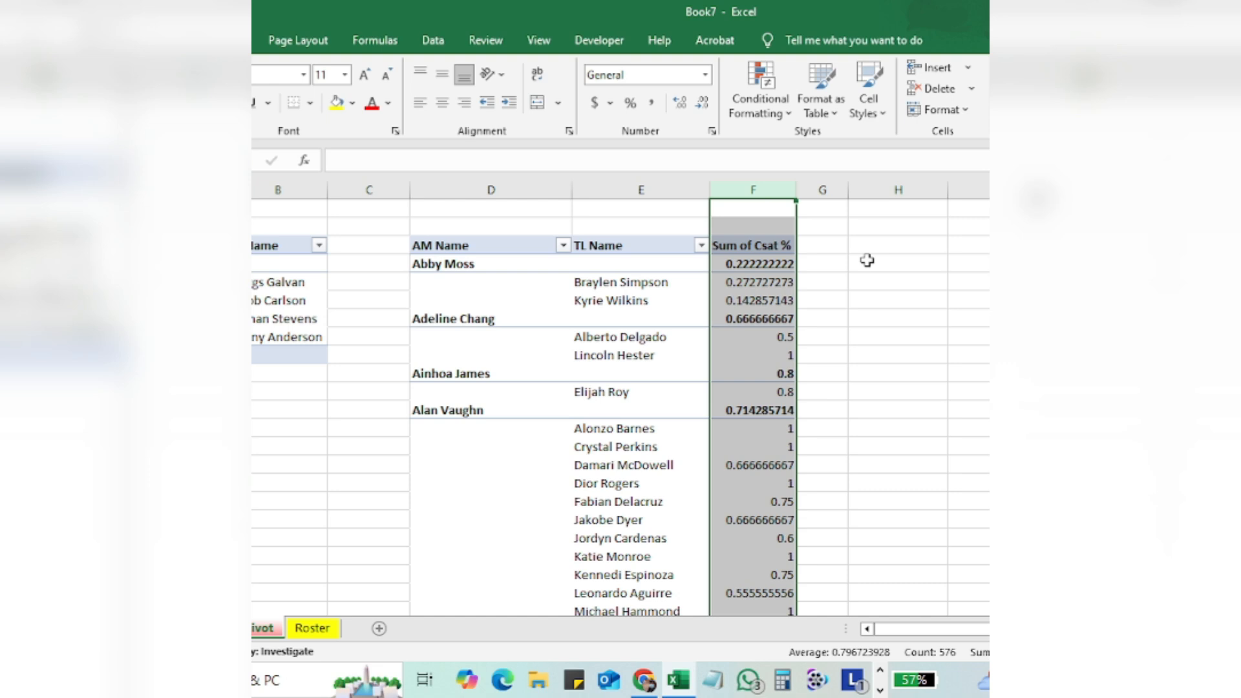
key("ctrl+shift+5")
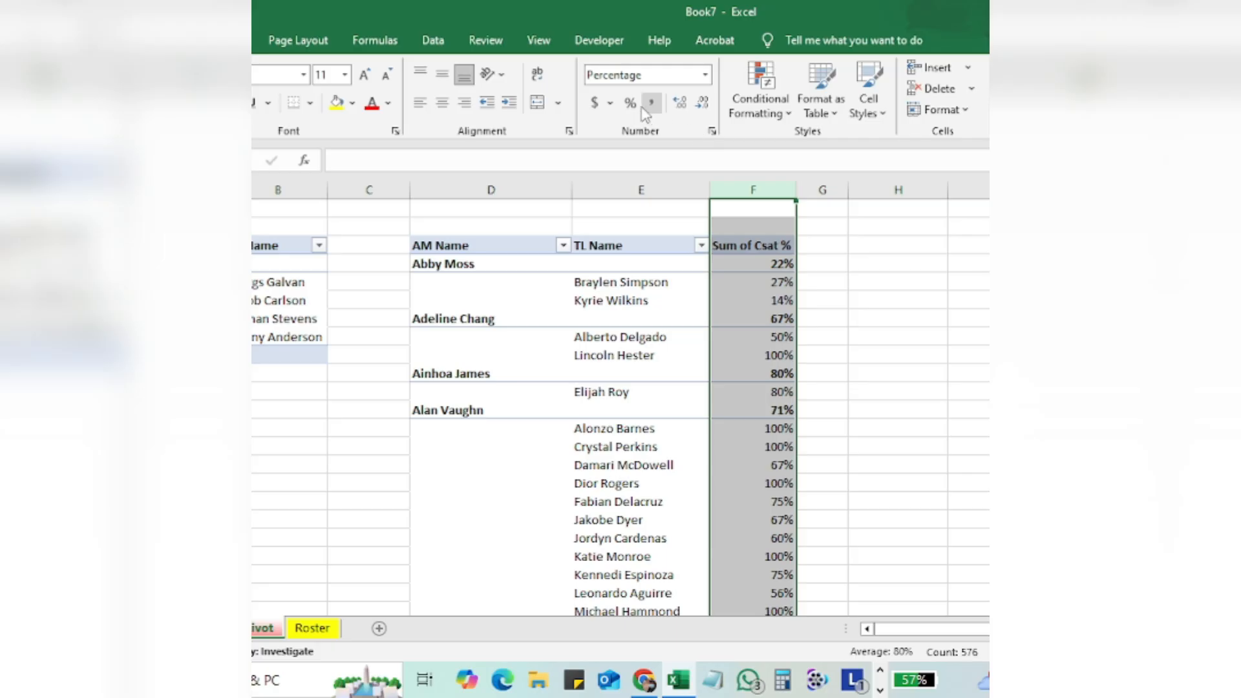
key("ctrl+z")
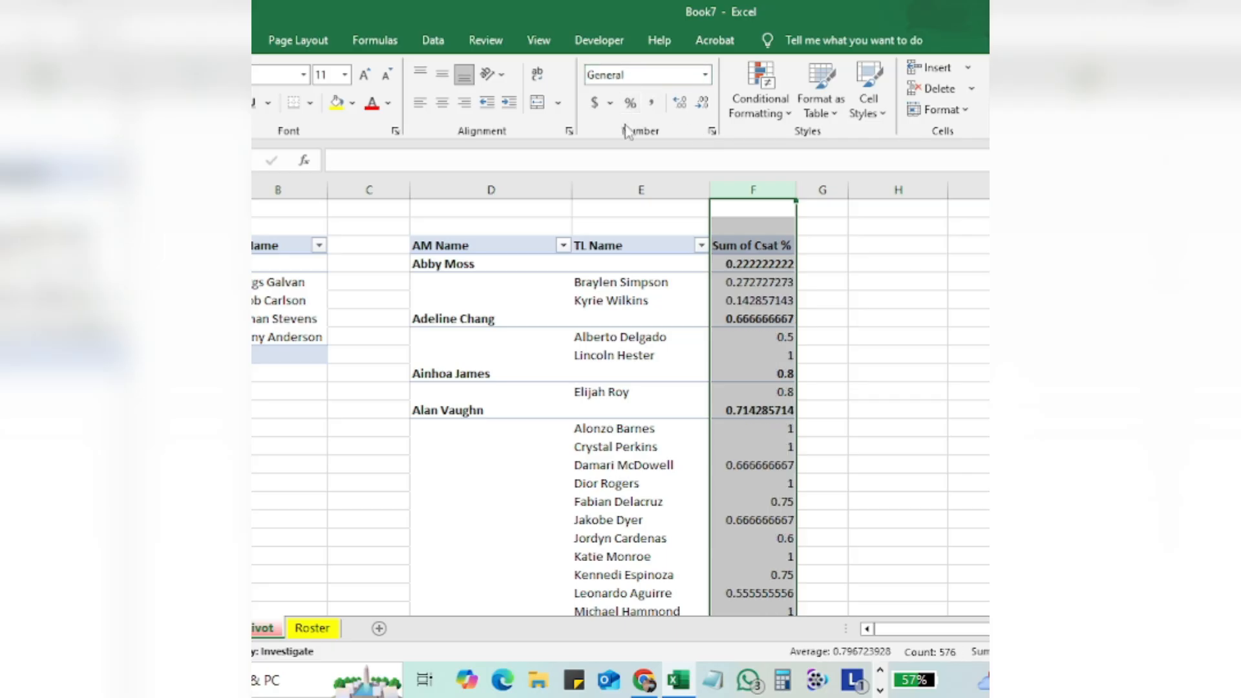
left_click(631, 117)
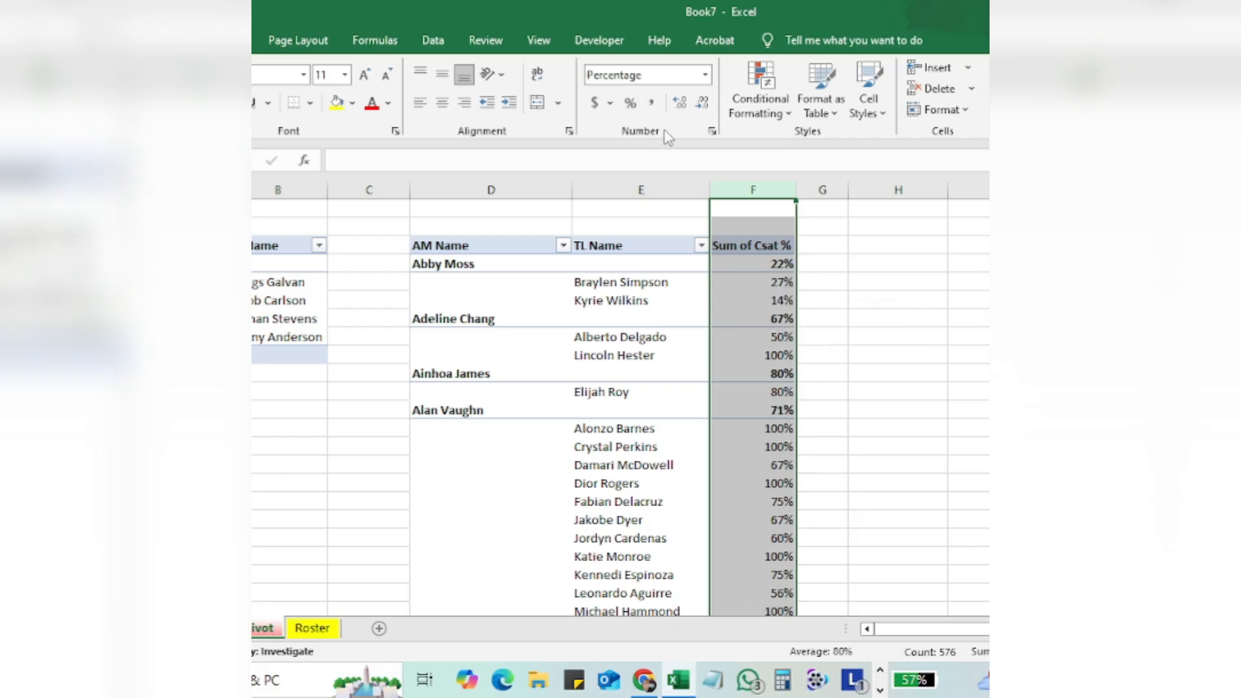
left_click(679, 105)
left_click(677, 106)
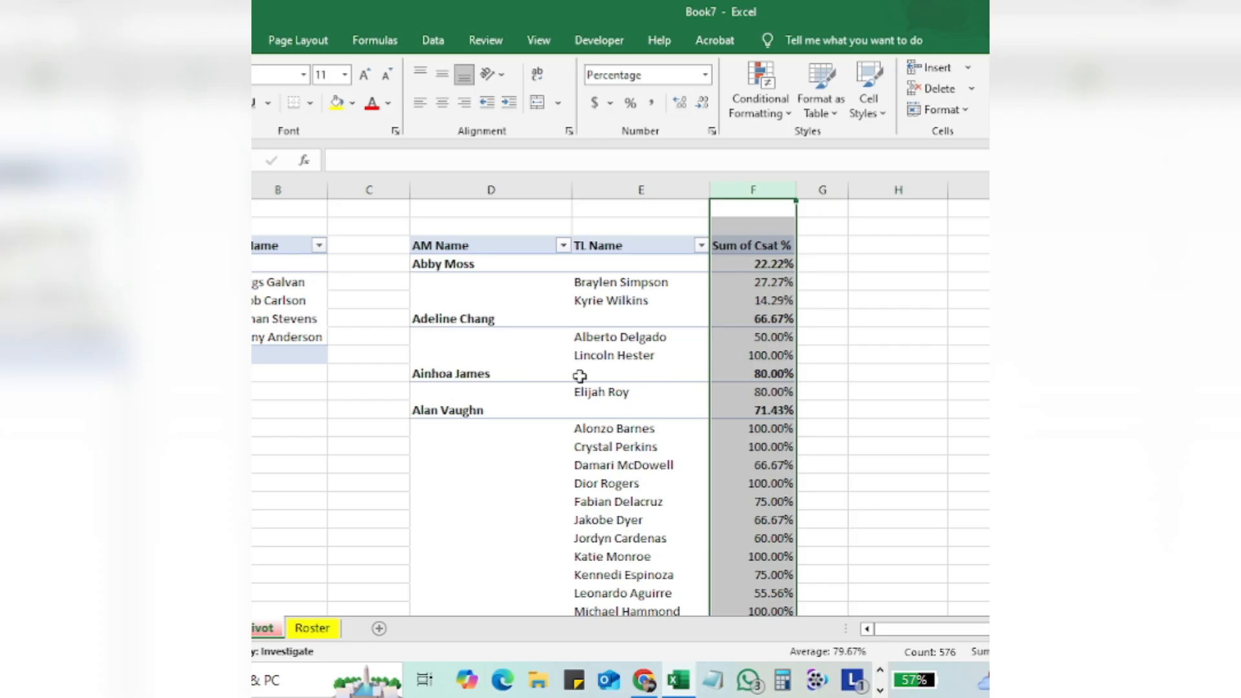
- Center the contents of columns D to F, covering AM Name, TL Name and Sum of Csat %
left_click(479, 186)
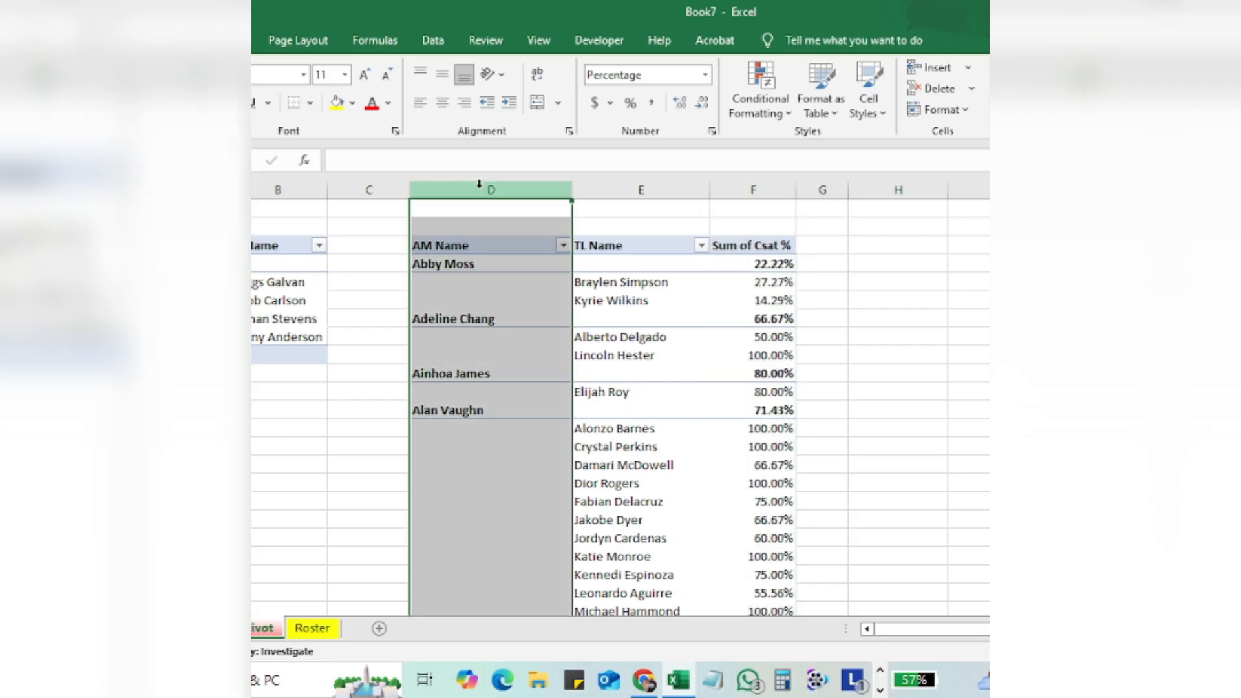
key("shift+Right")
key("shift+Right")
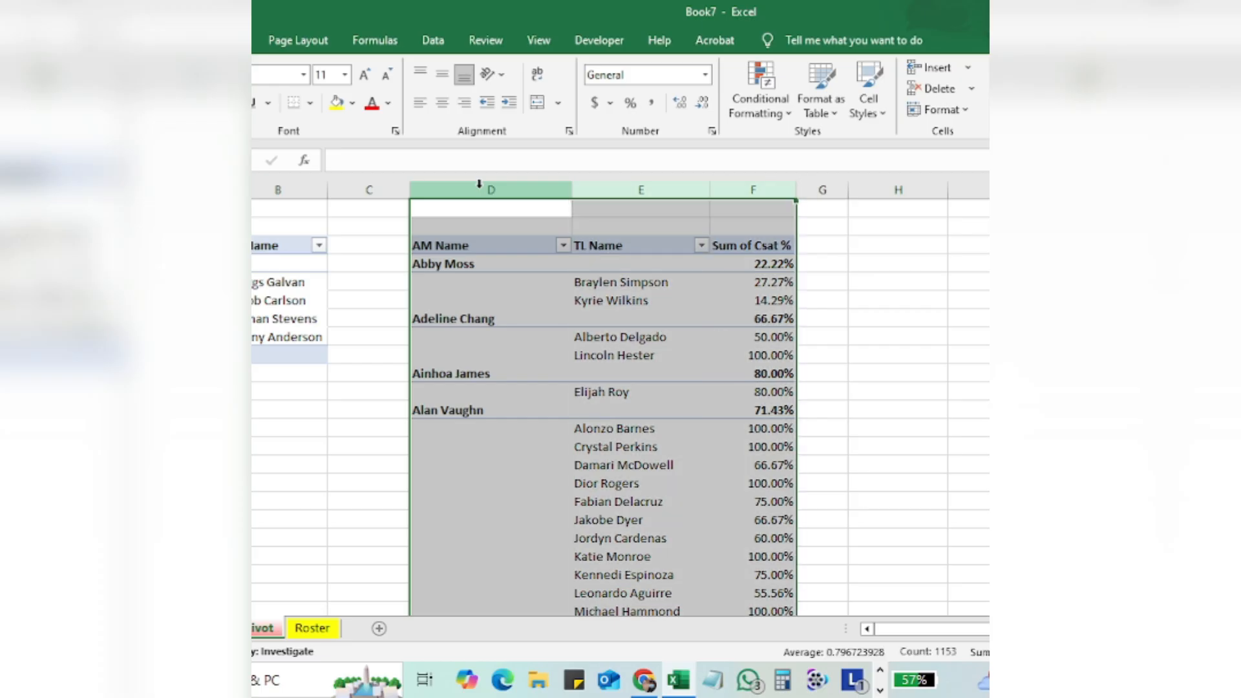
key("alt")
key("h")
key("a")
key("c")
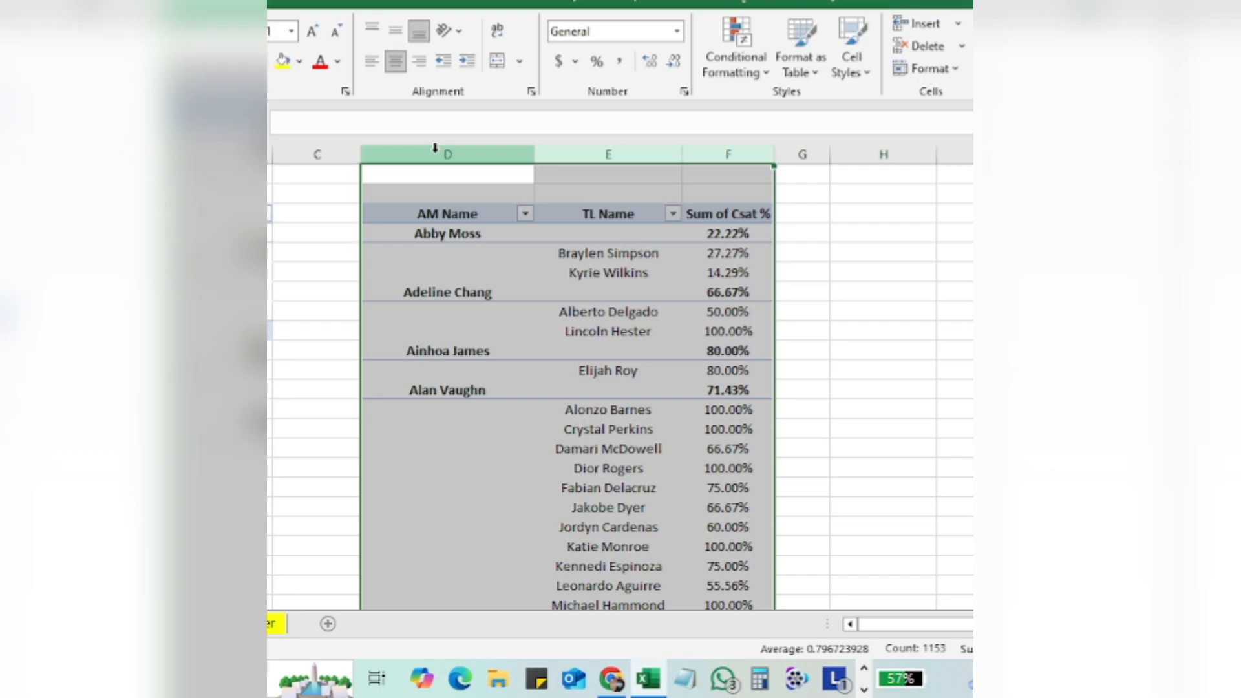
- Remove the center alignment from columns D to F
key("alt")
key("h")
key("a")
key("c")
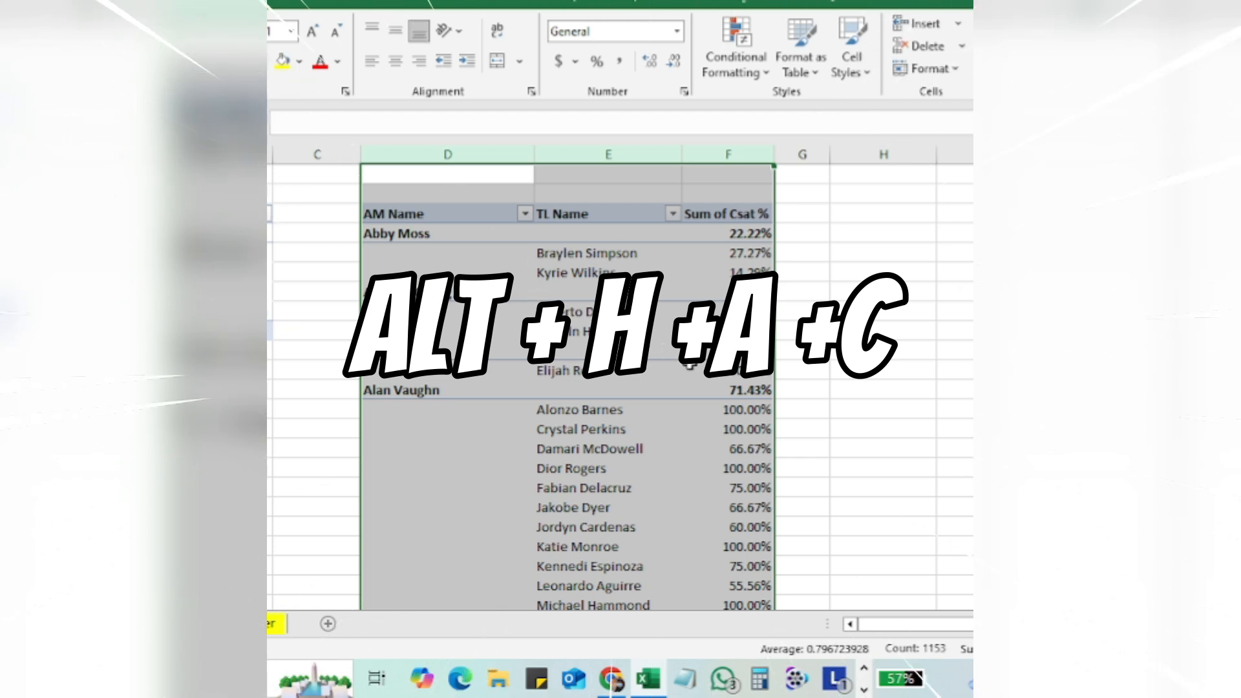
- Apply center alignment to the three selected pivot table columns once more
key("alt")
key("h")
key("a")
key("c")
mouse_move(689, 361)
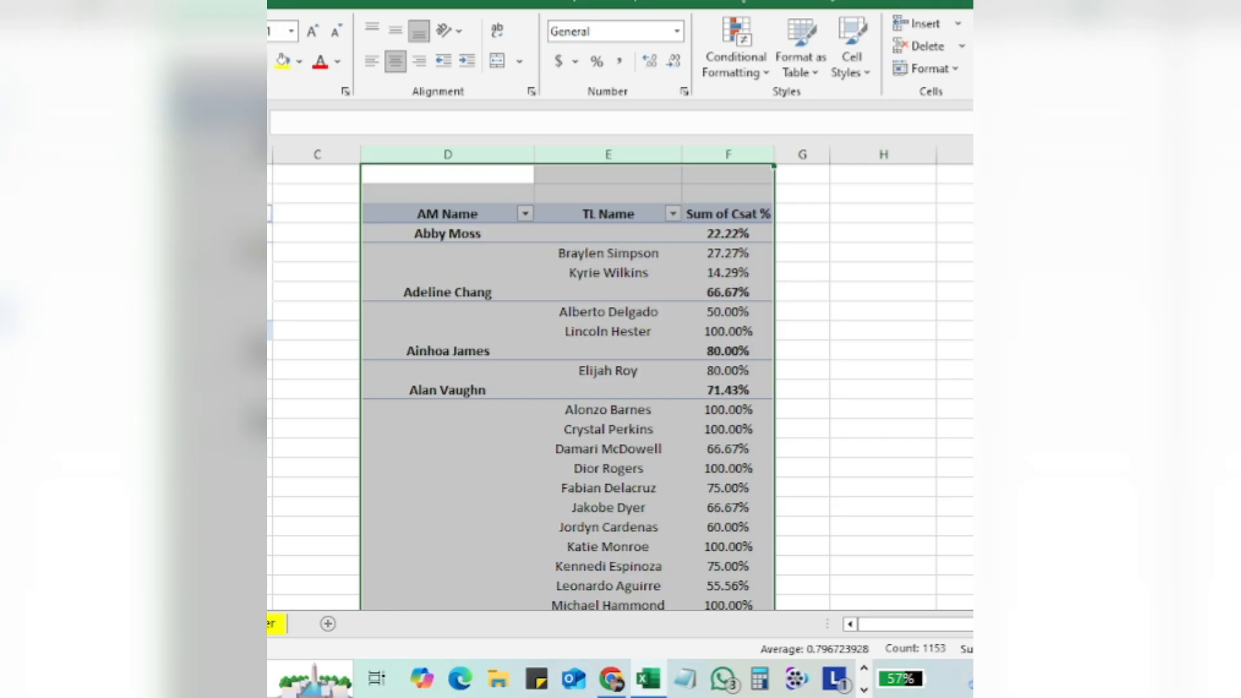
- Switch the centering of the selected AM Name, TL Name and Sum of Csat % columns off again
key("alt+h")
key("a")
key("c")
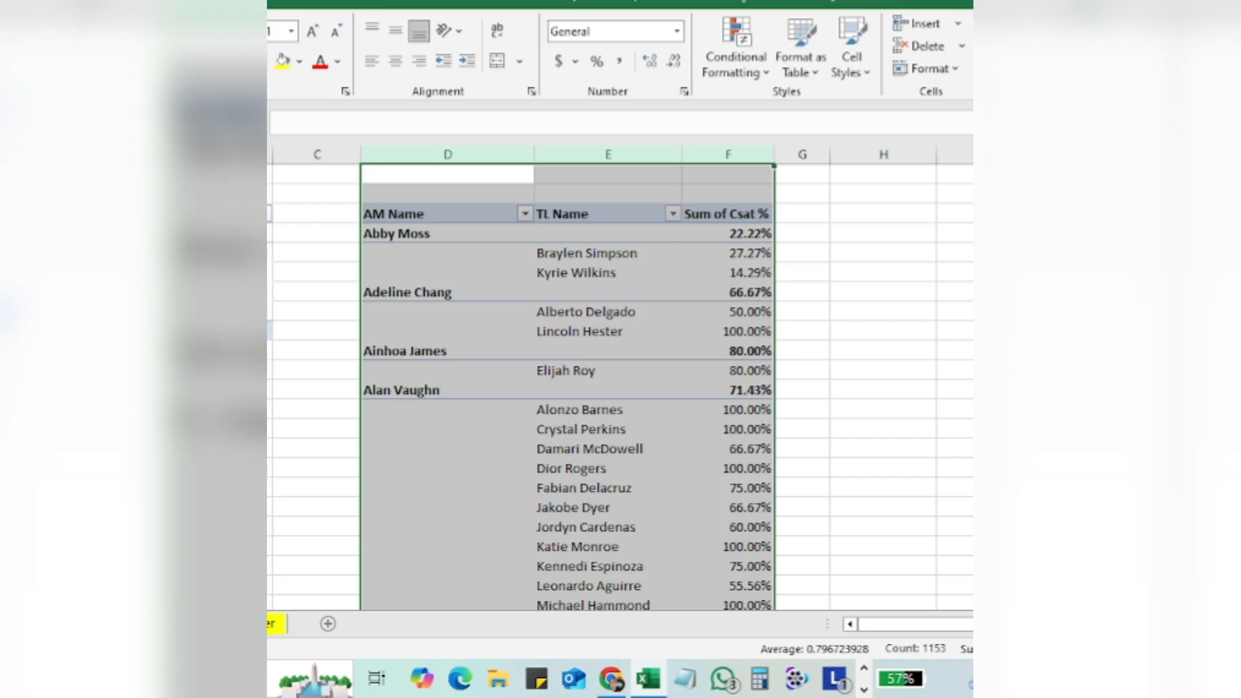
- Try the light orange PivotTable style on the AM Name and TL Name pivot table
left_click(638, 253)
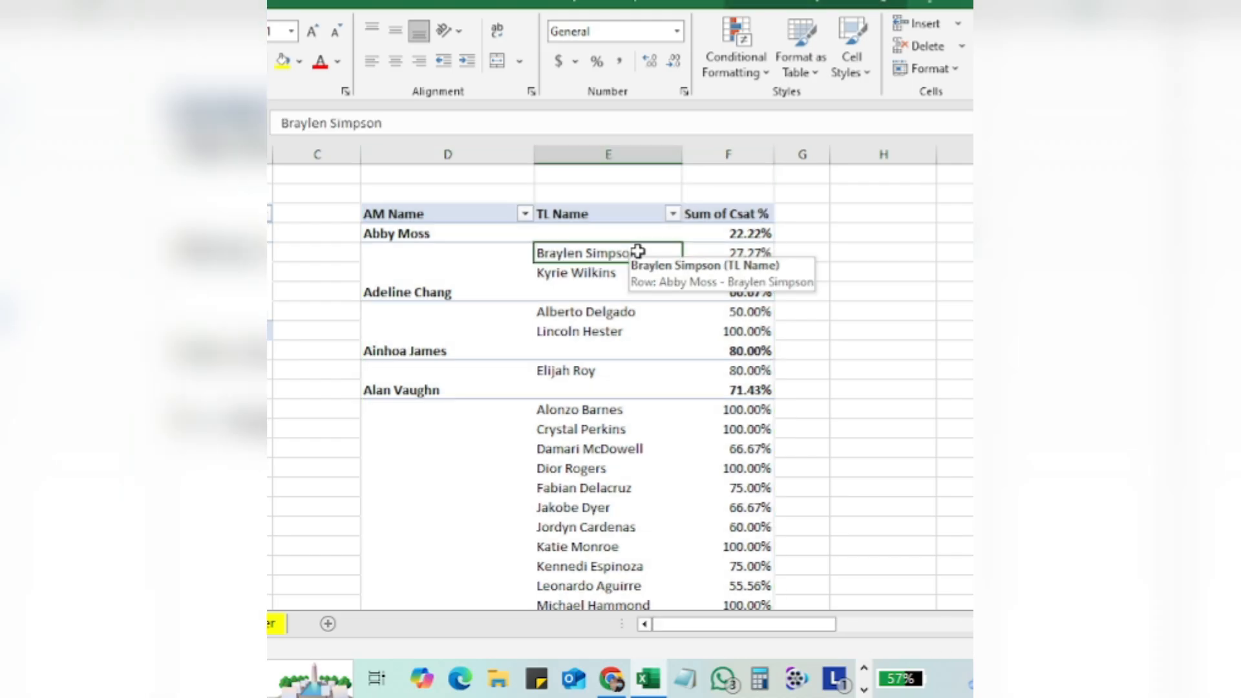
left_click(801, 6)
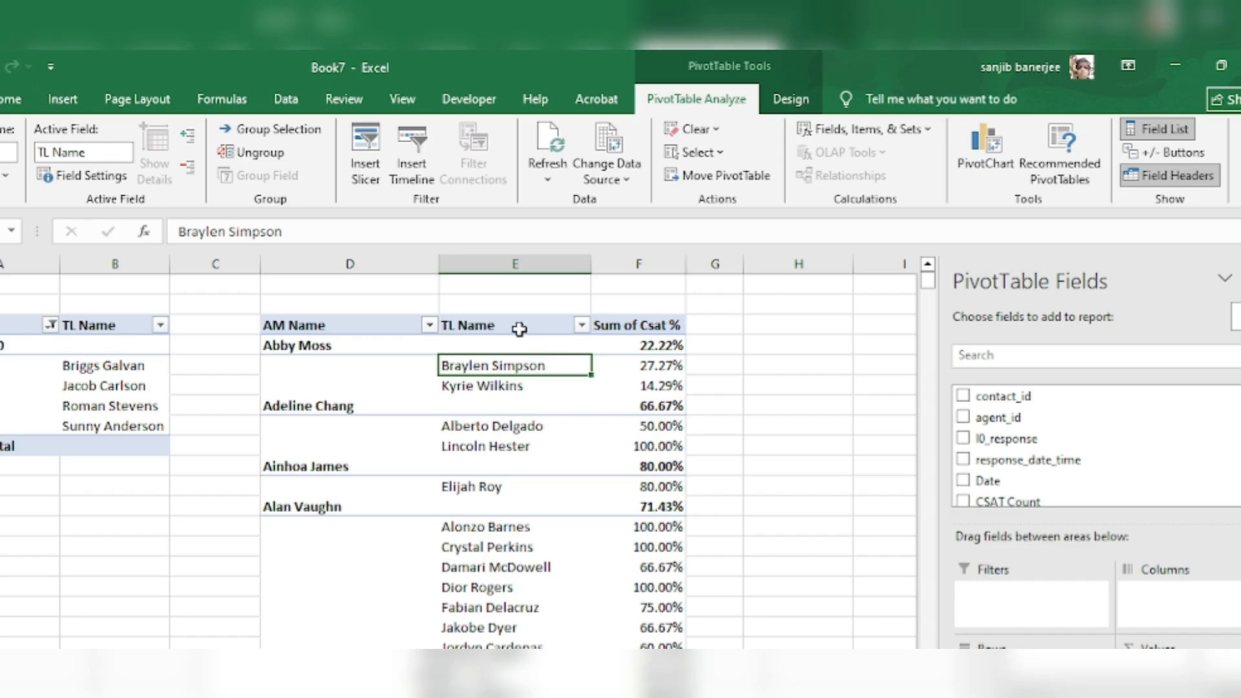
left_click(516, 316)
left_click(553, 364)
left_click(796, 98)
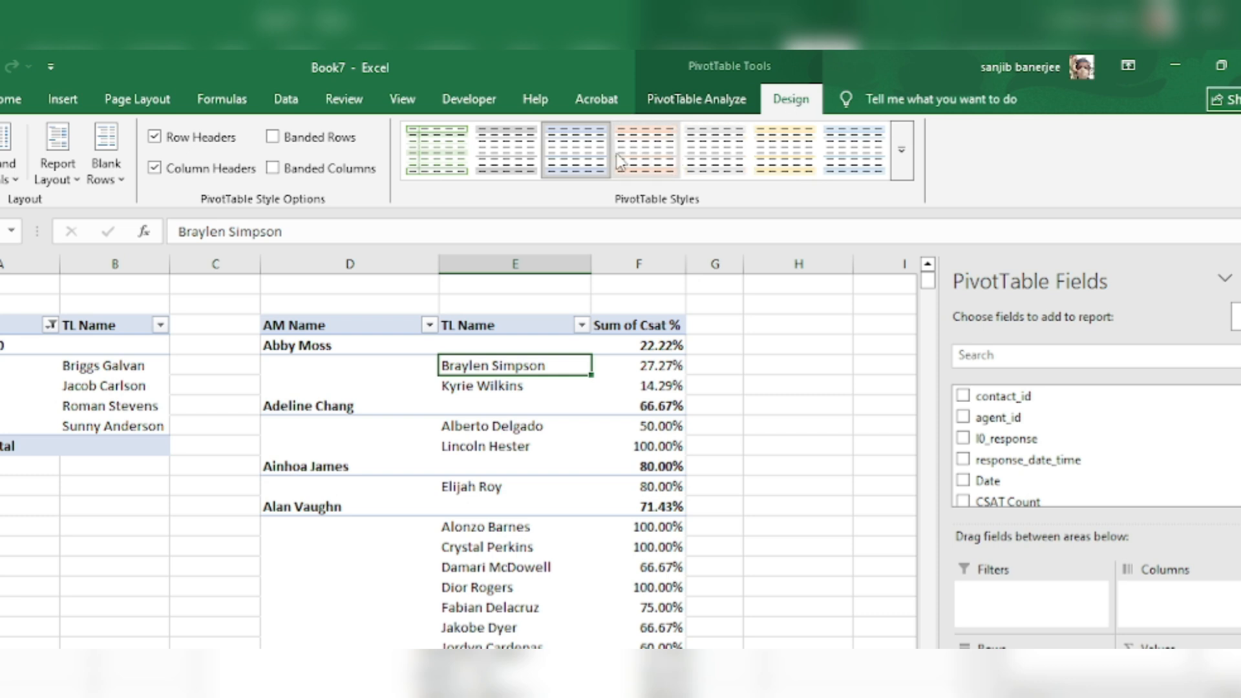
left_click(644, 155)
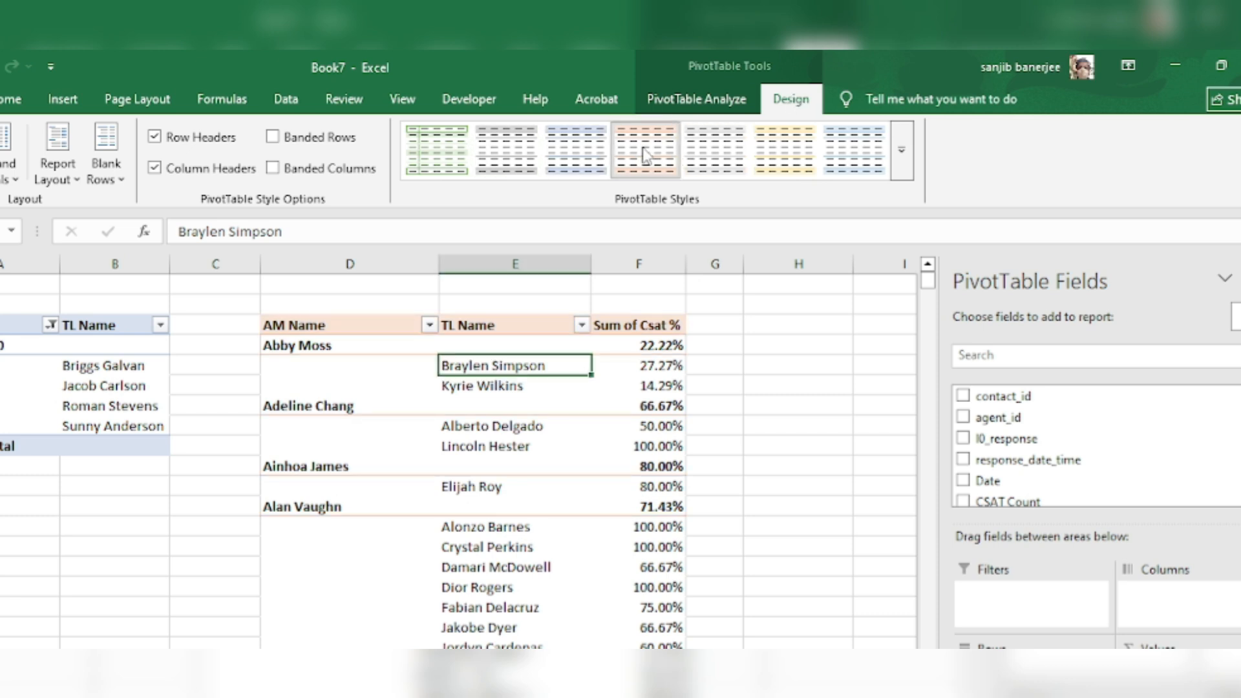
- Apply the gray Medium PivotTable style with a black header row to the Csat % pivot table
left_click(902, 149)
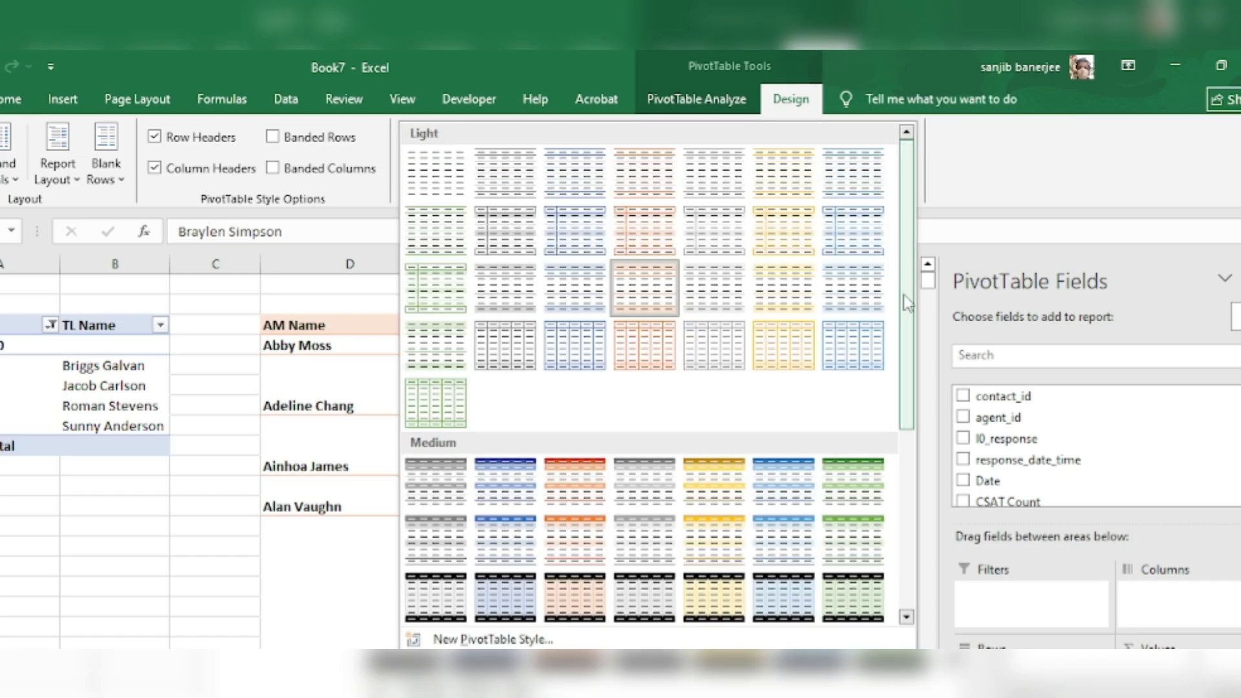
left_click_drag(904, 293, 906, 472)
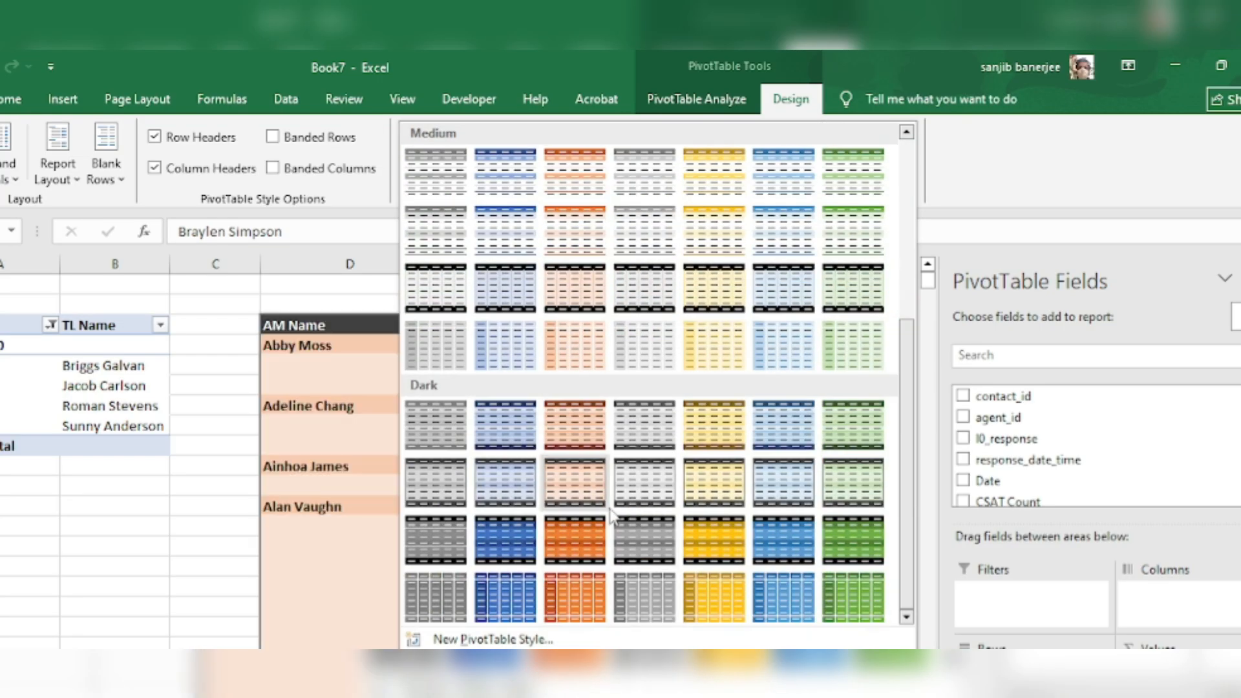
left_click(649, 299)
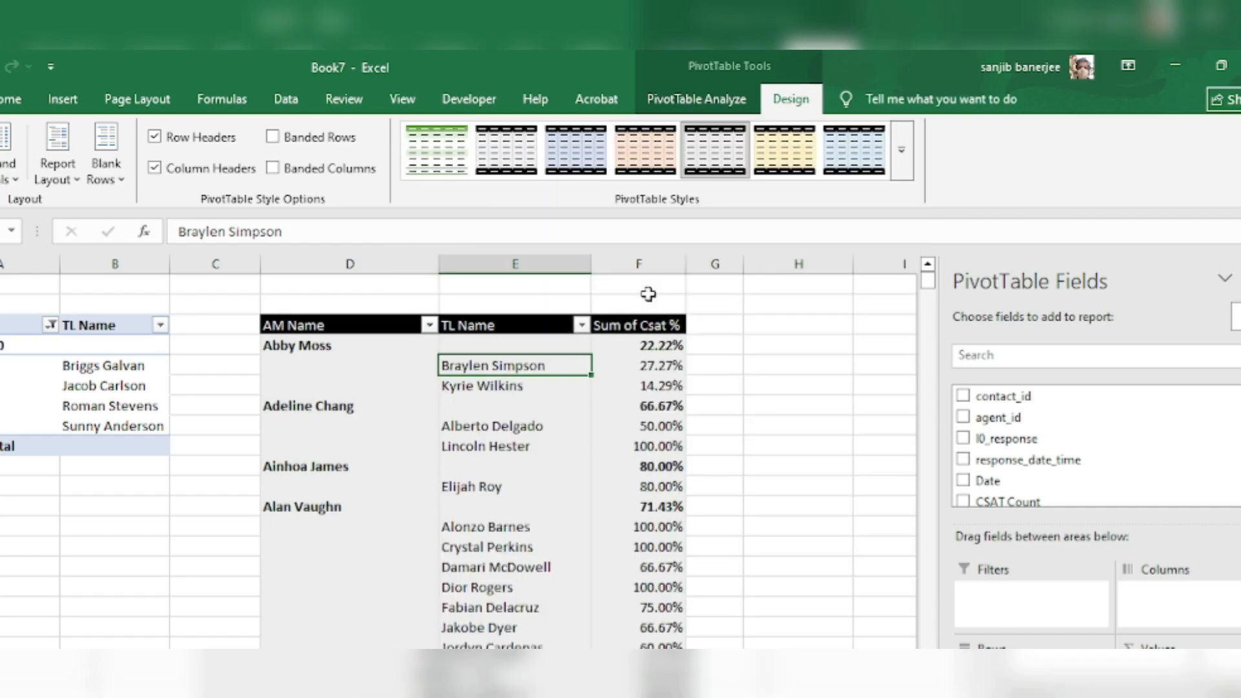
left_click(559, 556)
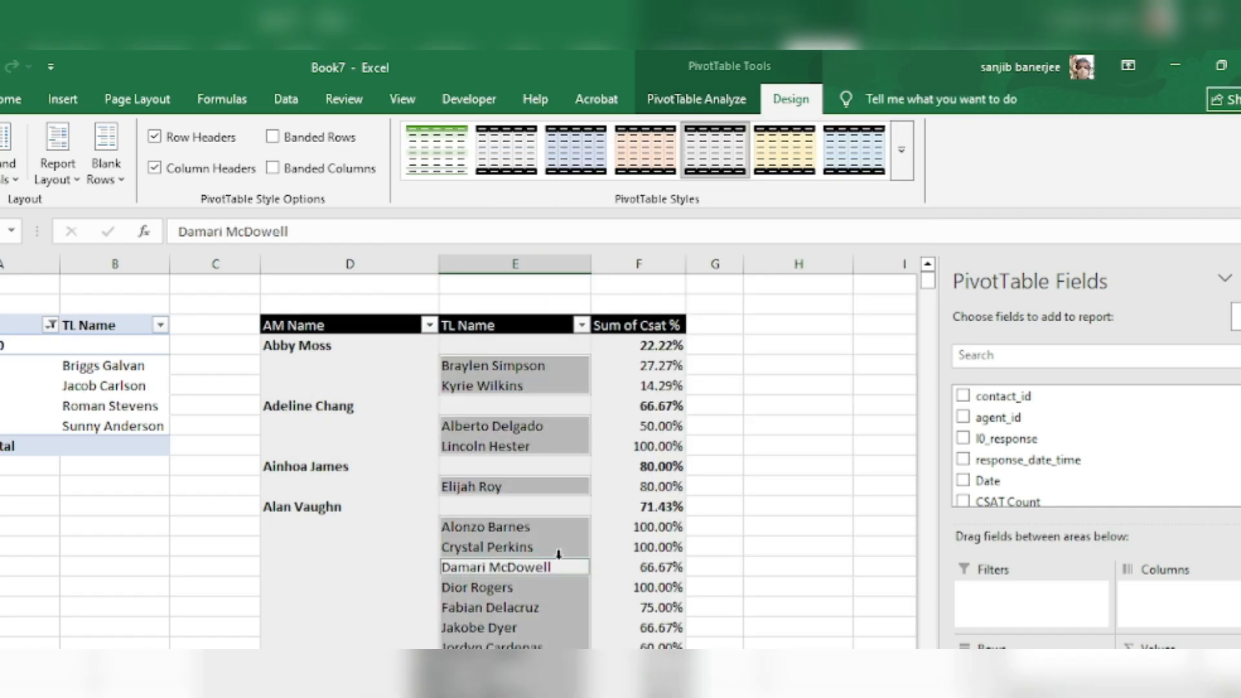
left_click(639, 504)
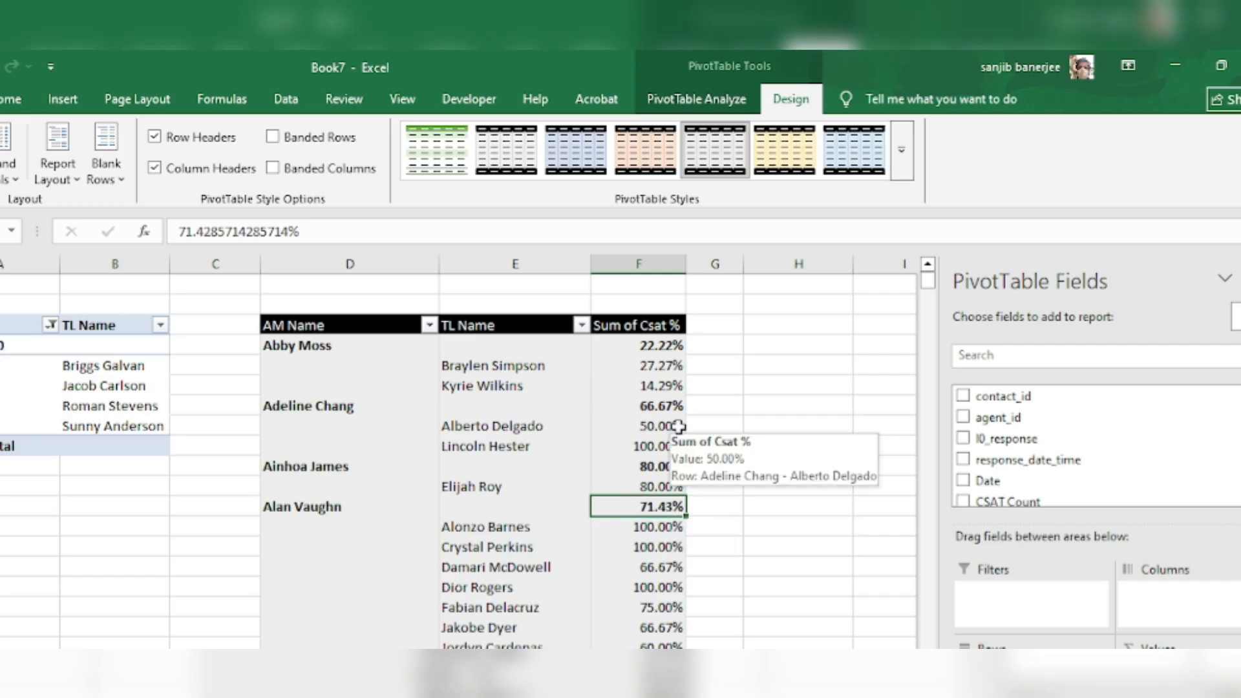
- Select the entire AM Name, TL Name and Sum of Csat % pivot table and apply all borders to it
key("ctrl+a")
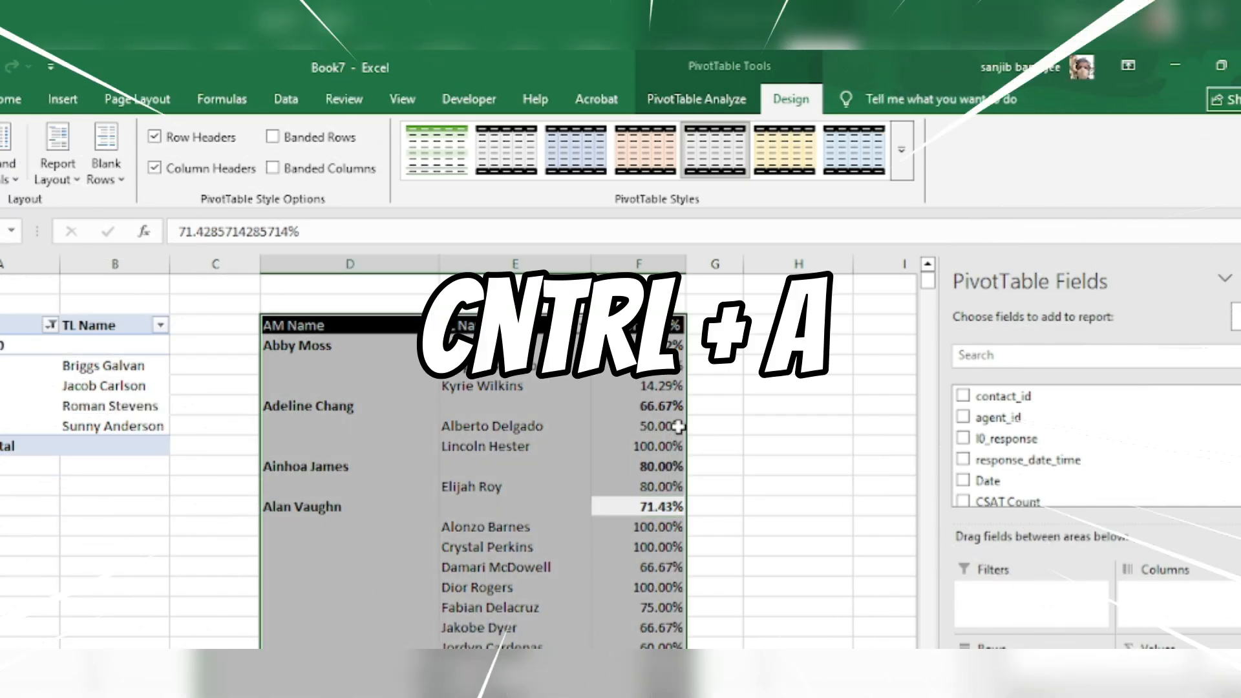
left_click(669, 424)
key("ctrl+a")
key("alt")
key("h")
key("b")
key("a")
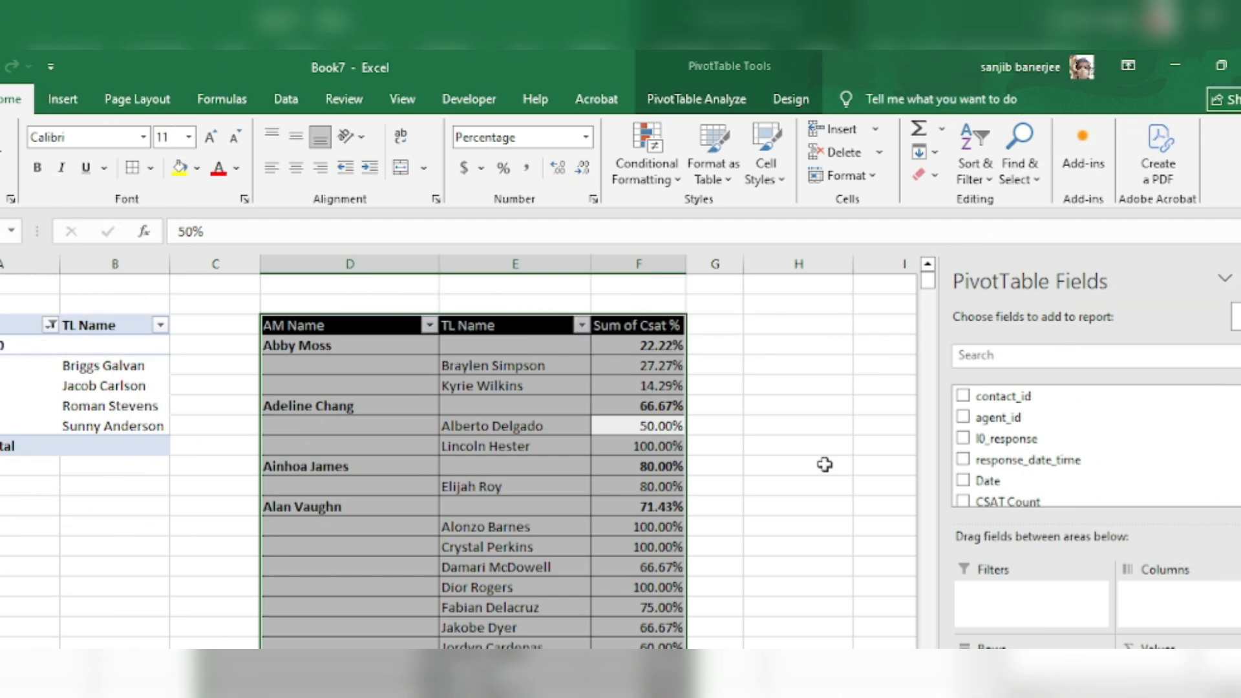
- Center the contents of the whole selected Csat % pivot table horizontally
key("alt")
key("h")
key("a")
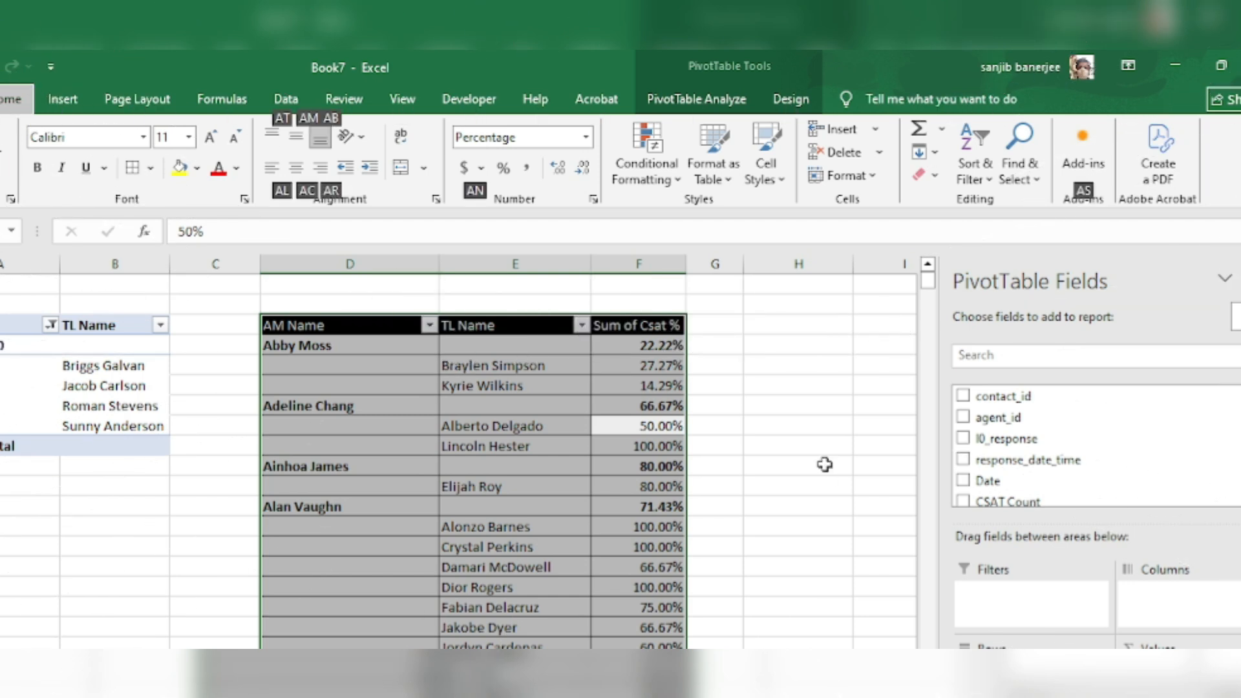
key("c")
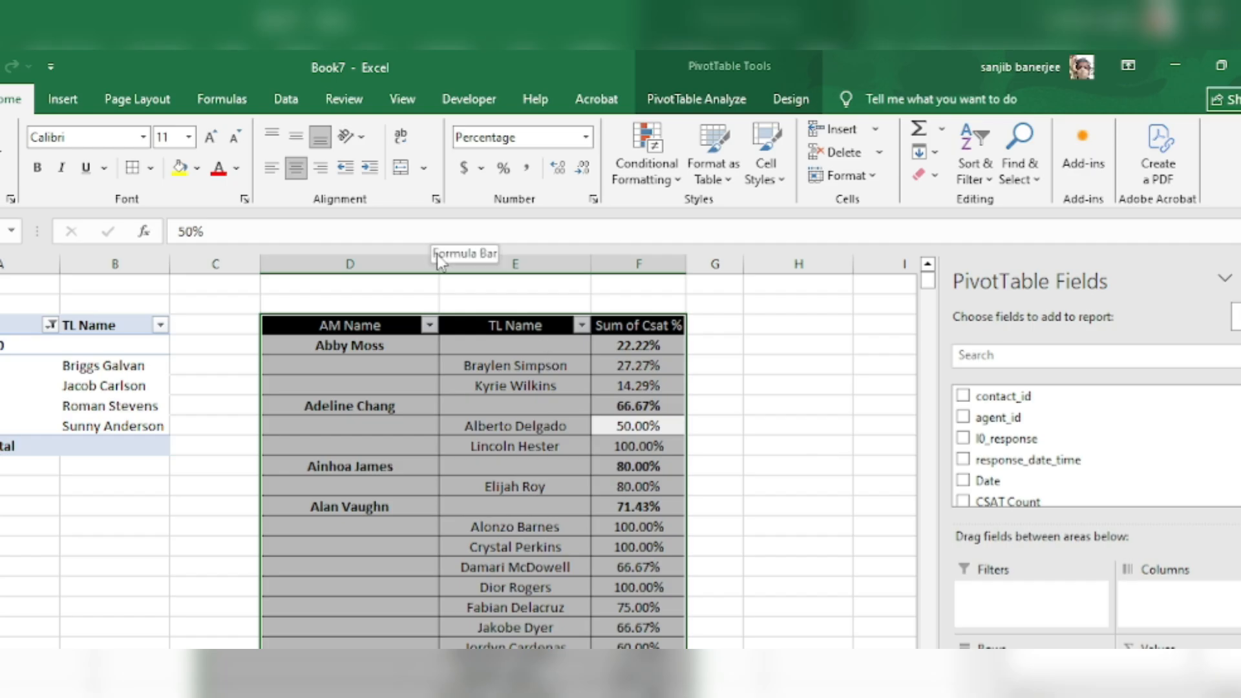
left_click(508, 406)
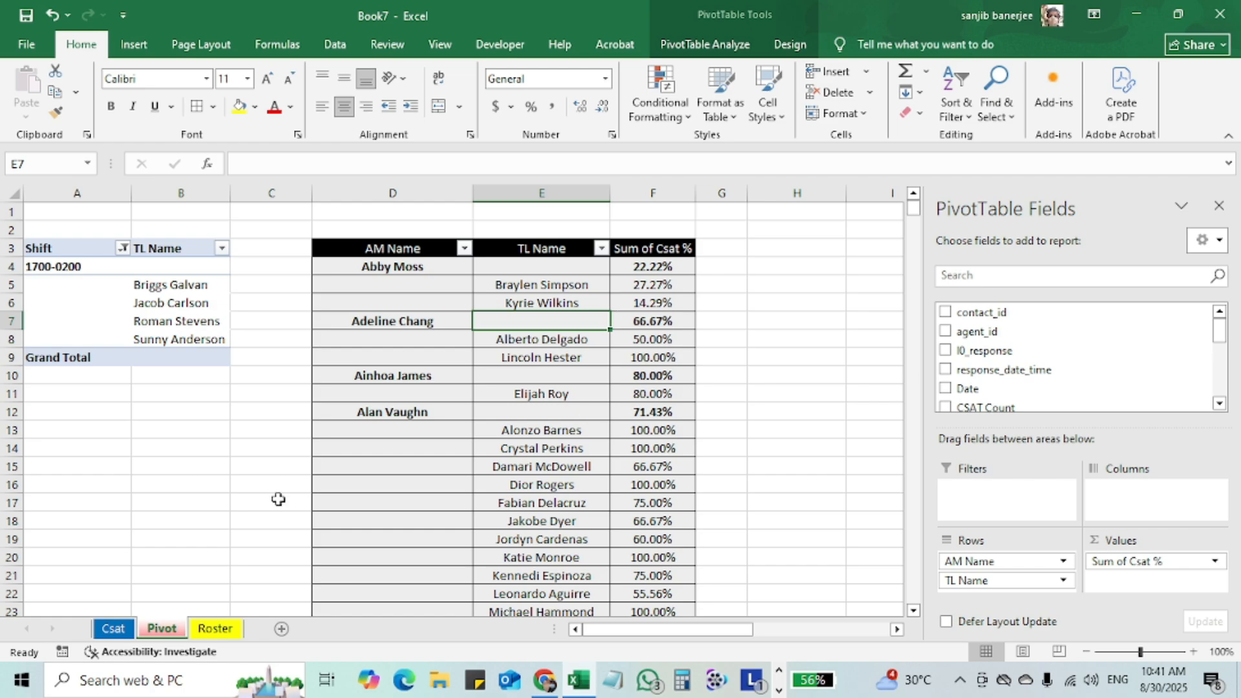
- Look at the Center column and its neighbouring blue-header column in the Csat sheet's source table
left_click(110, 629)
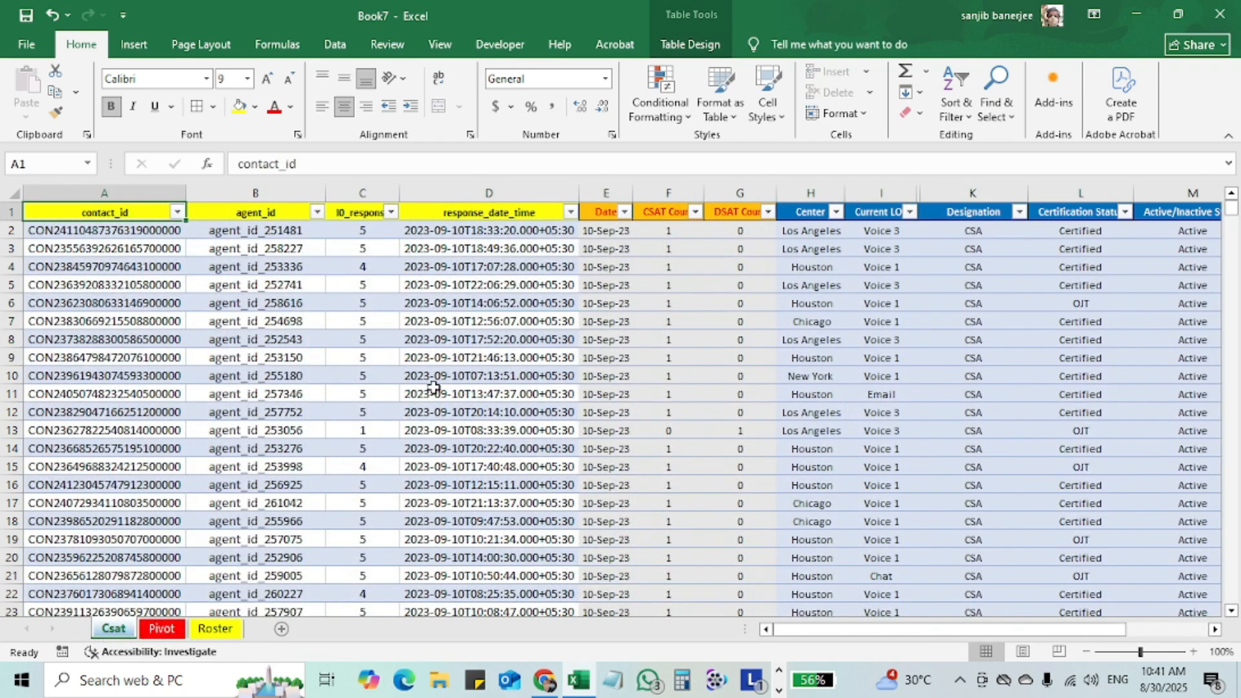
left_click(464, 361)
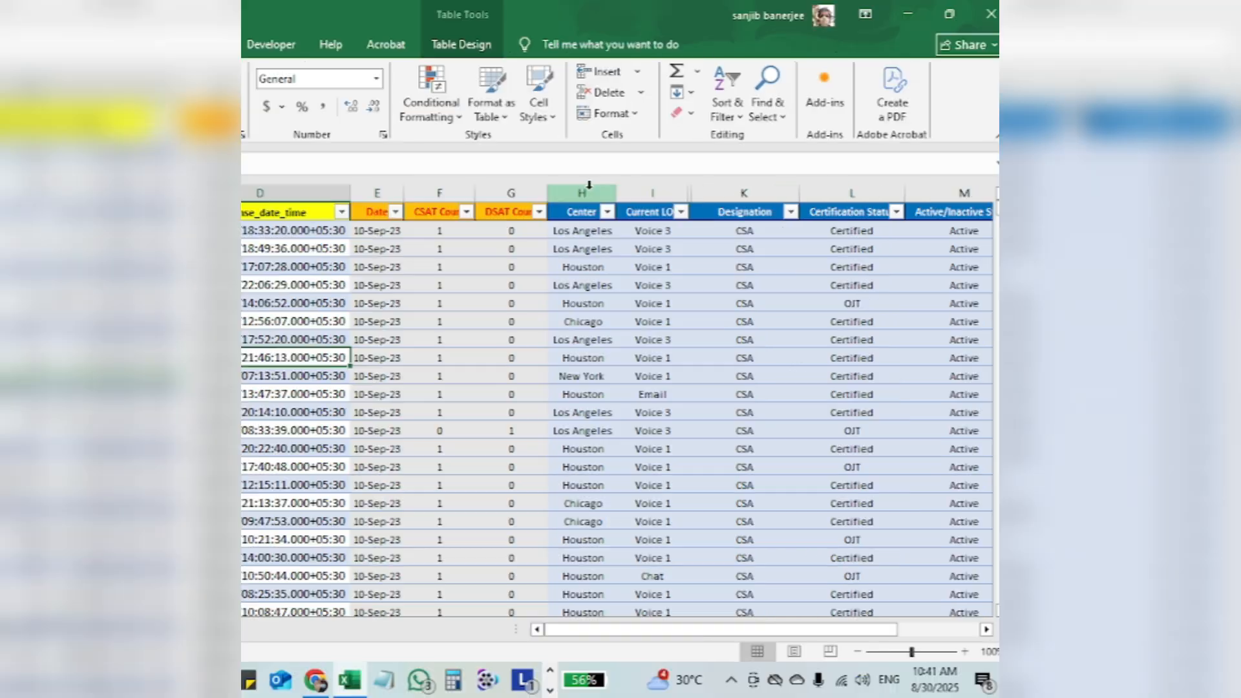
left_click_drag(590, 185, 612, 189)
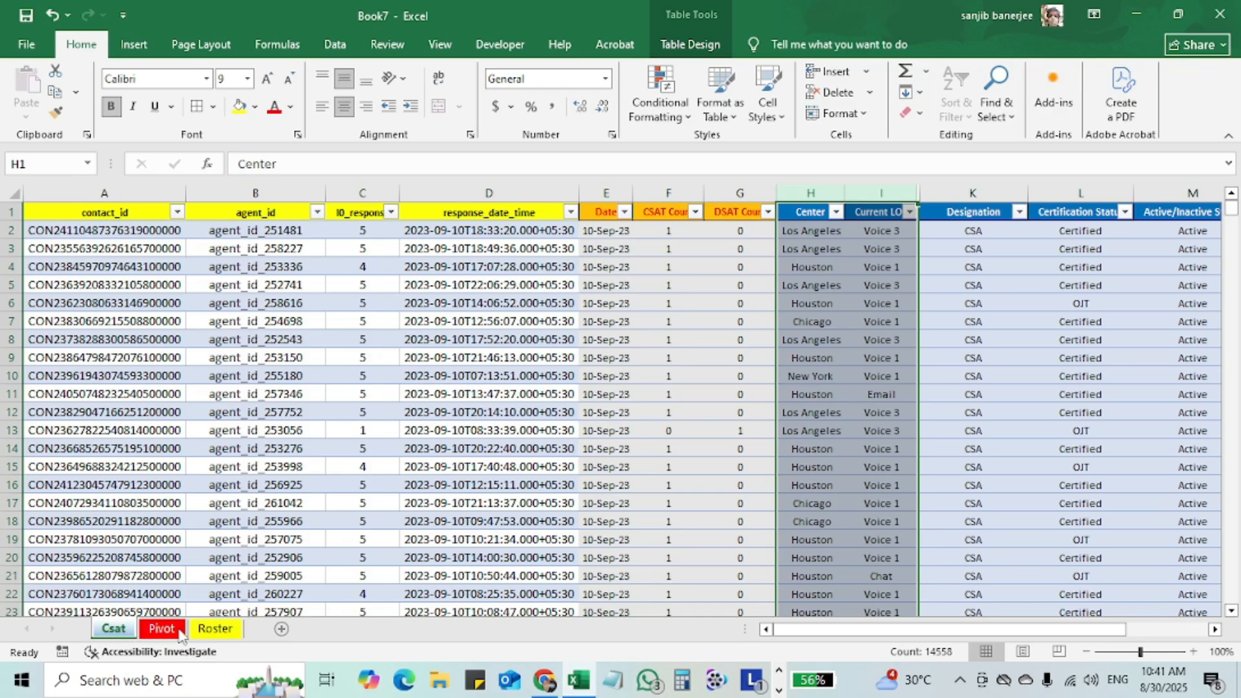
- Return to the Pivot sheet and search the Csat % pivot table's field list for "cent"
left_click(174, 632)
left_click(986, 274)
type("centr")
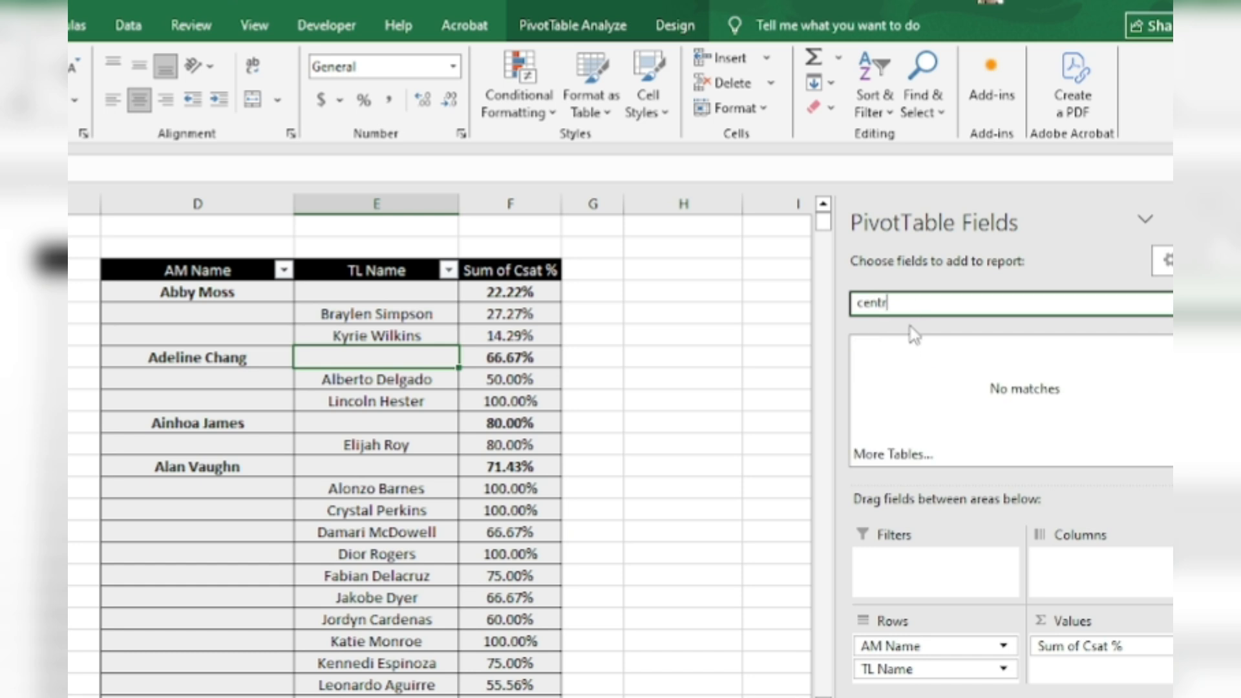
key("BackSpace")
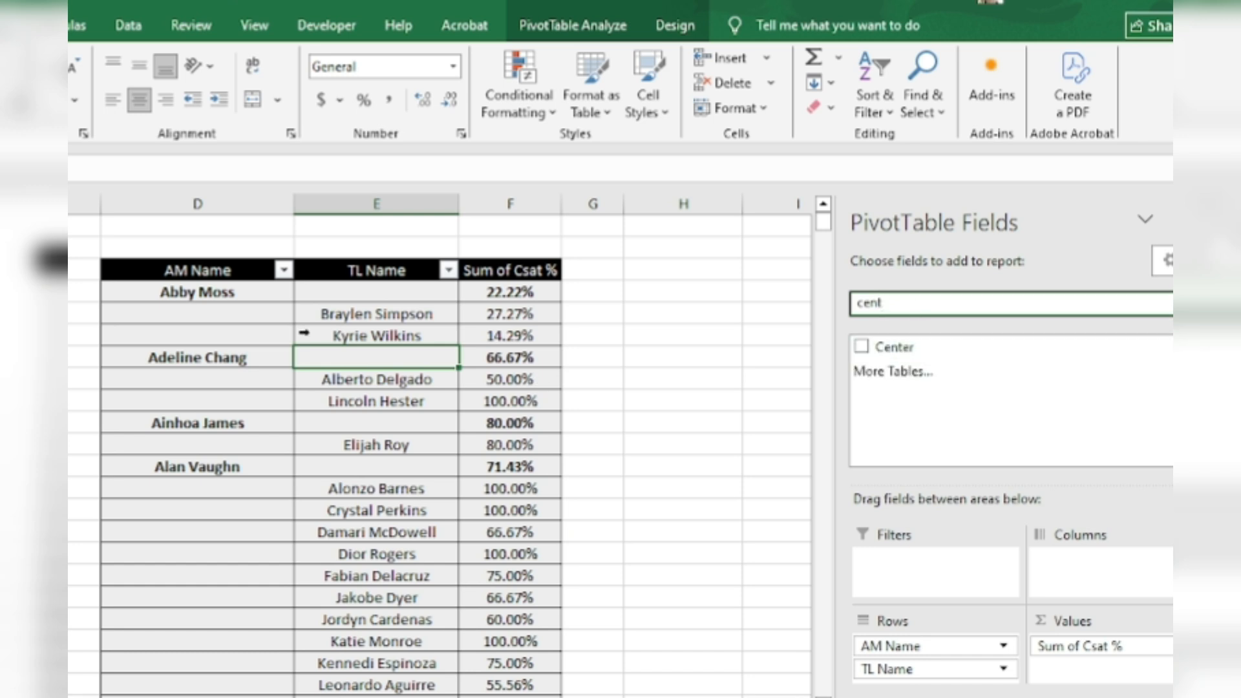
left_click(347, 316)
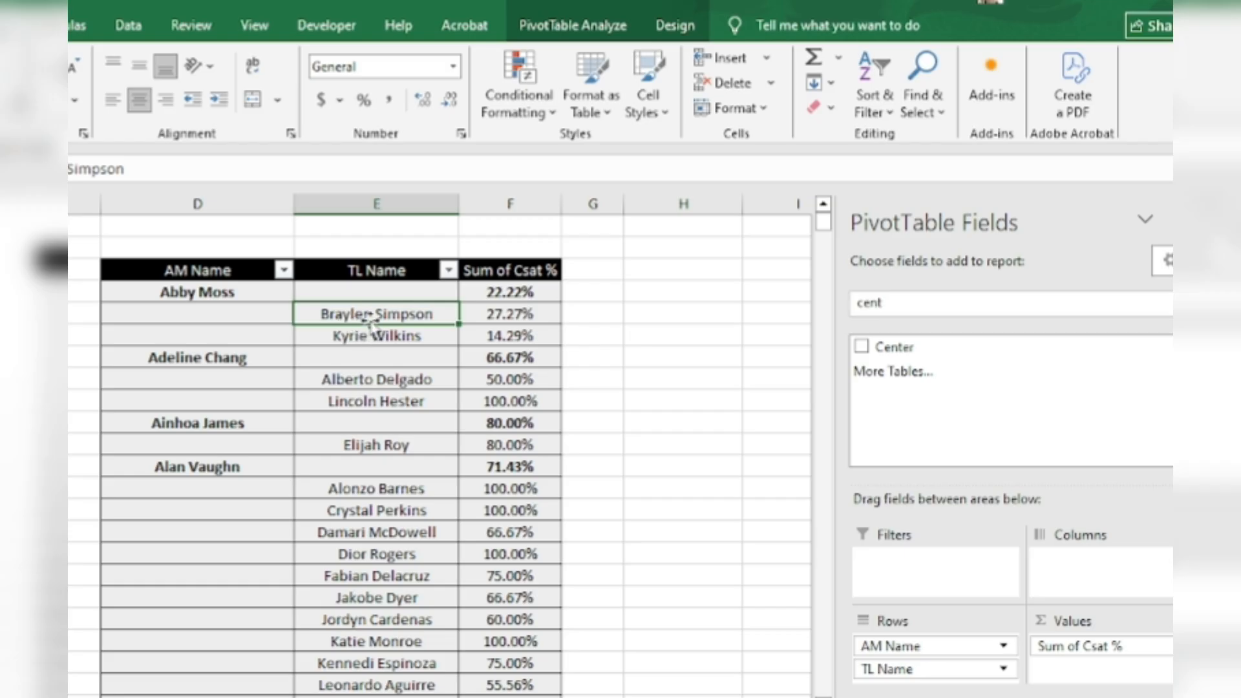
left_click(510, 313)
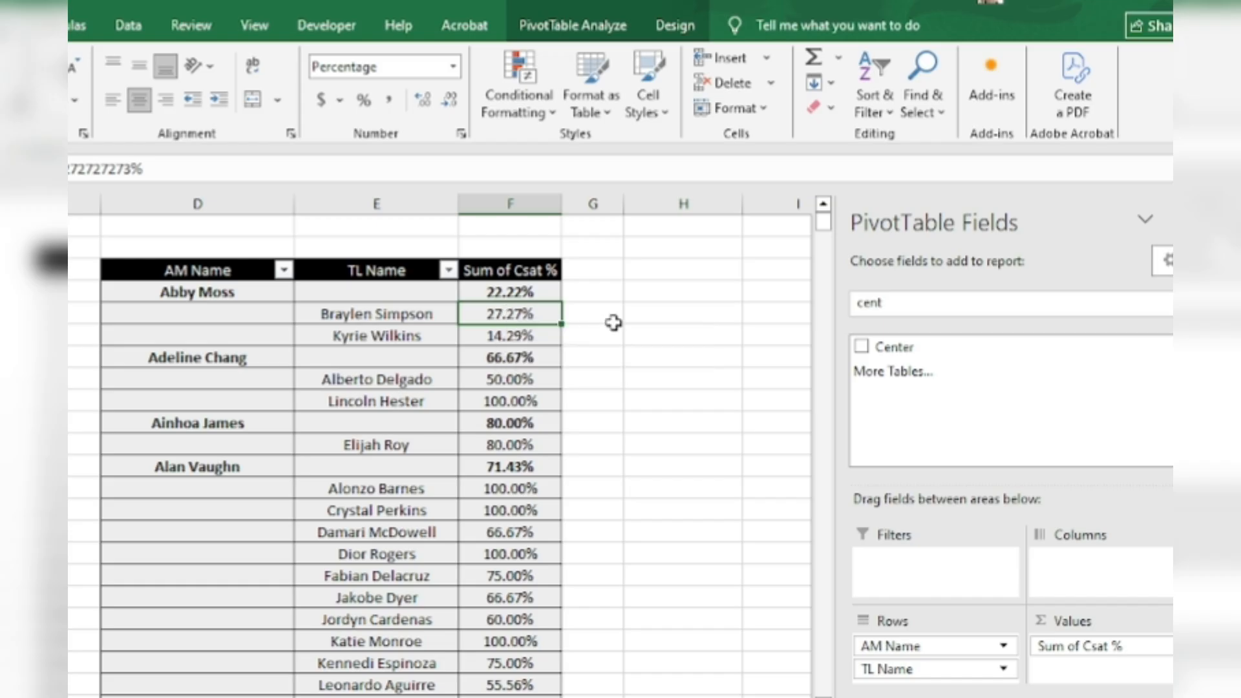
- Add the Center field as a report filter of the Csat % pivot table and filter it to Chicago
left_click_drag(909, 352, 919, 576)
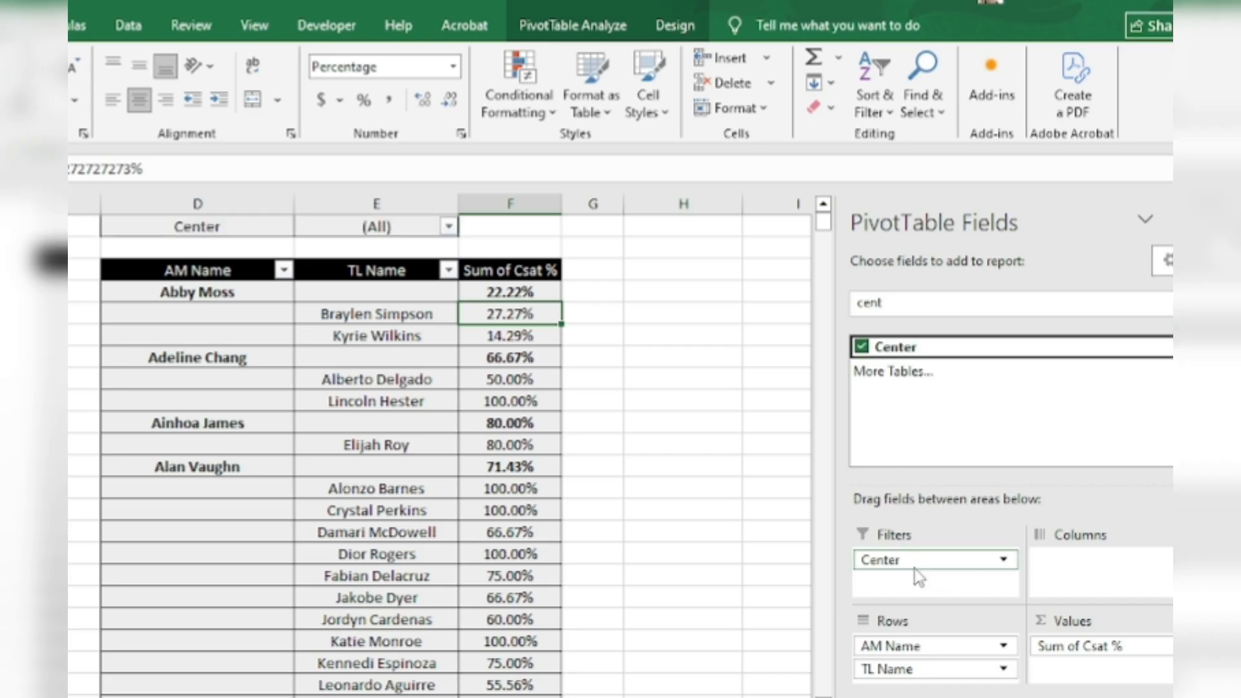
left_click(448, 227)
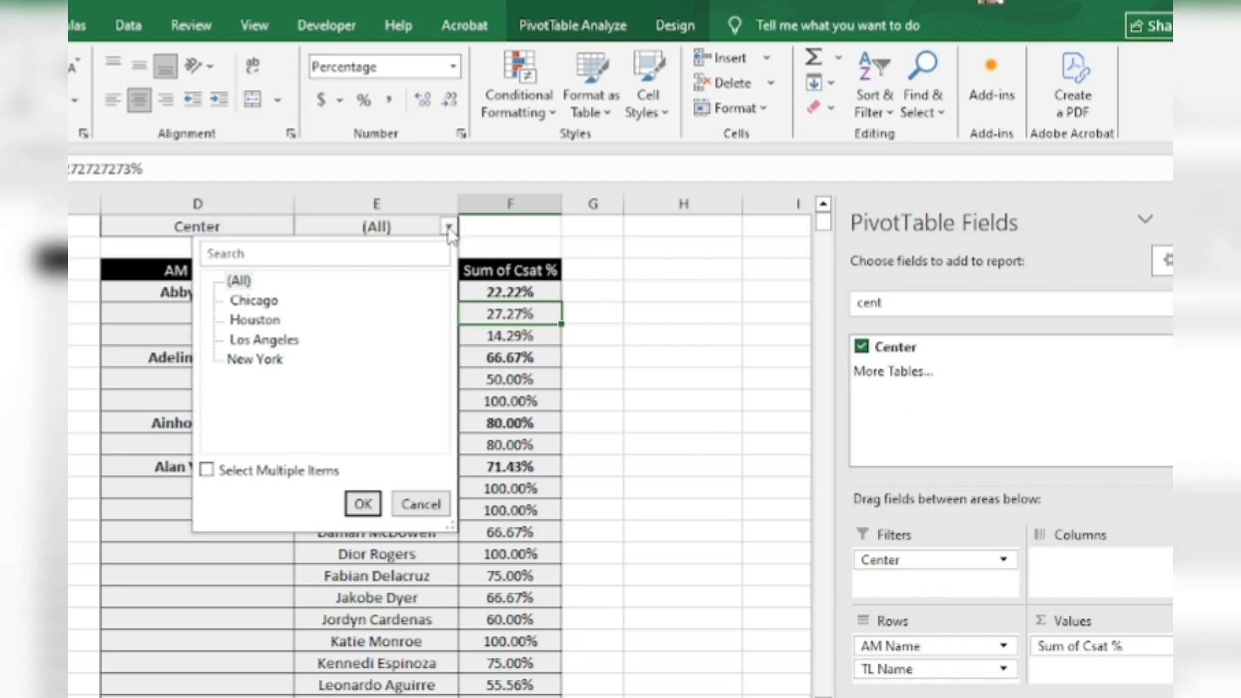
left_click(259, 303)
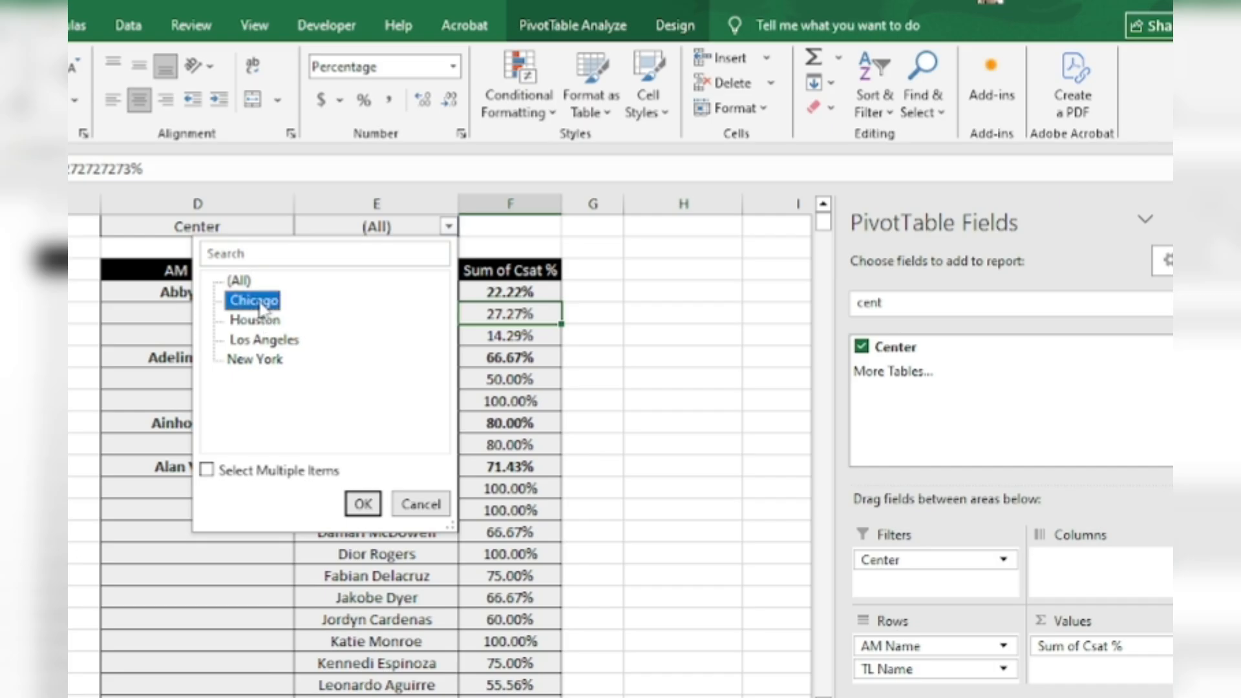
left_click(362, 504)
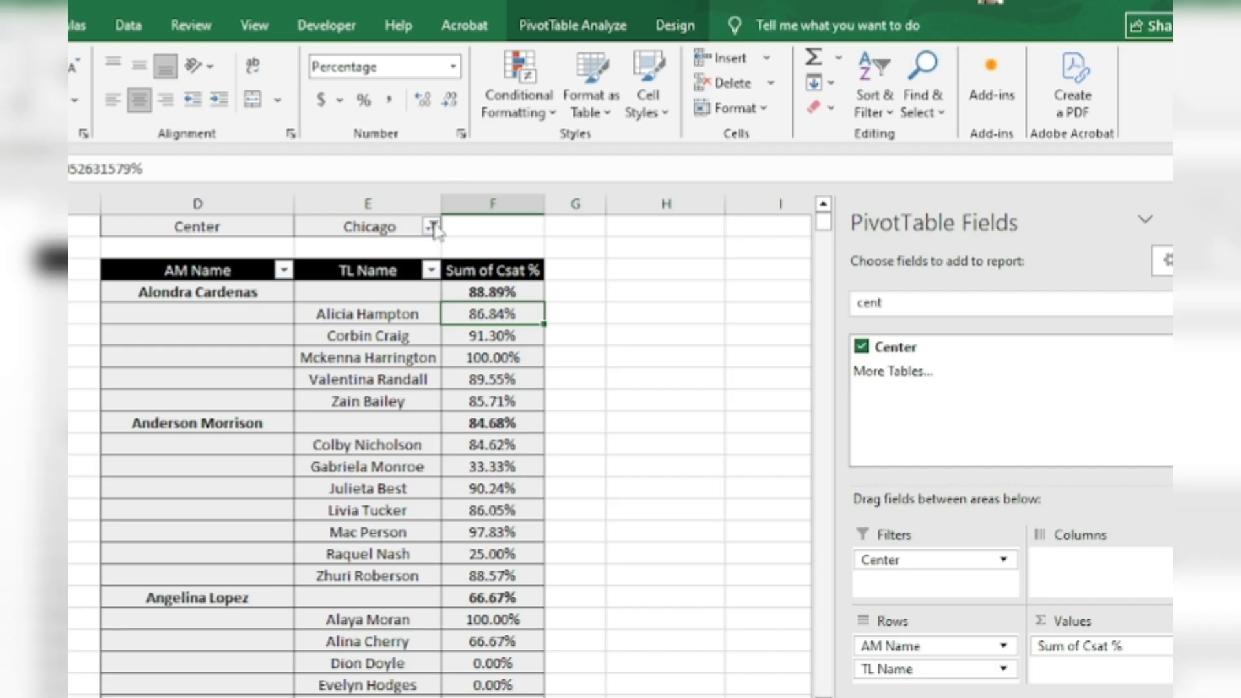
- Switch the Center report filter to Los Angeles
left_click(432, 226)
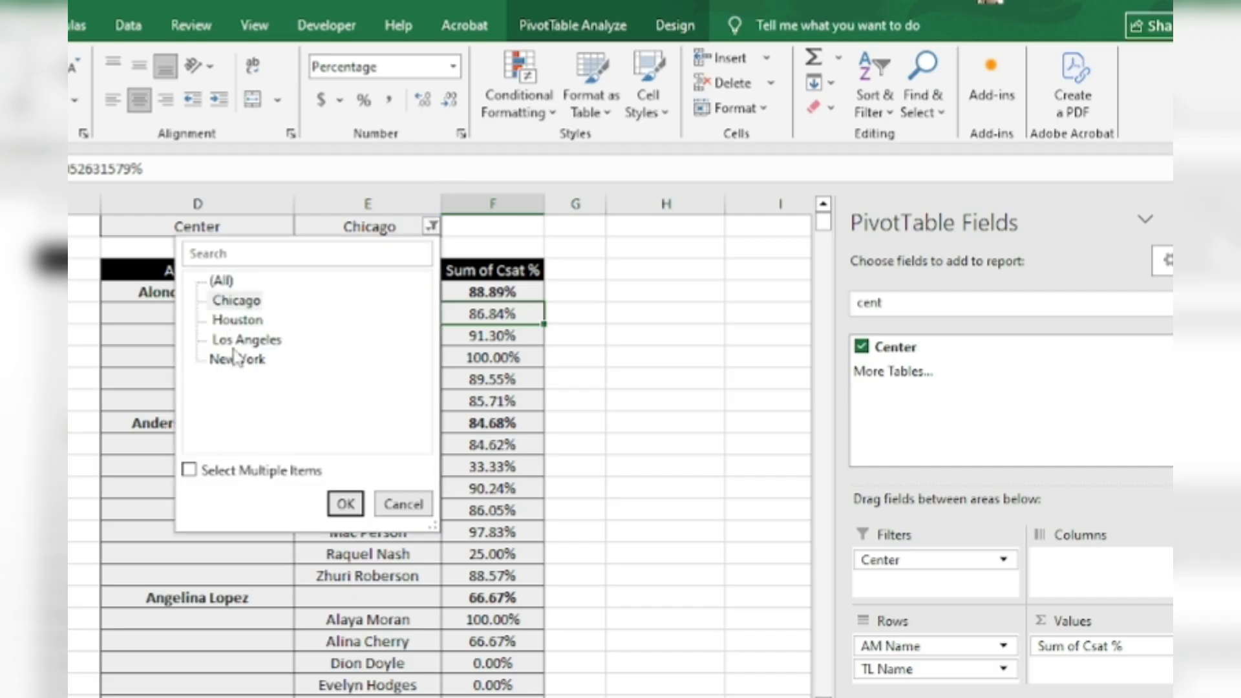
left_click(238, 341)
left_click(346, 502)
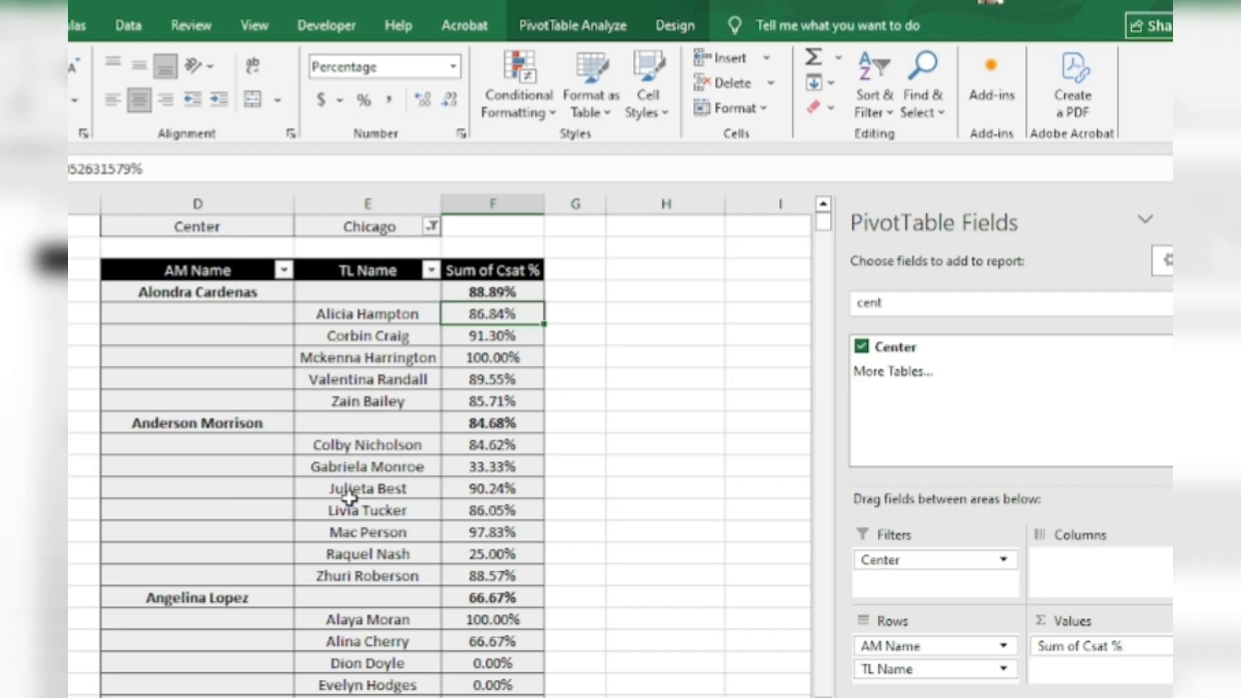
- Reset the Center report filter to (All) and remove the Center field from the pivot table's filters
left_click(421, 228)
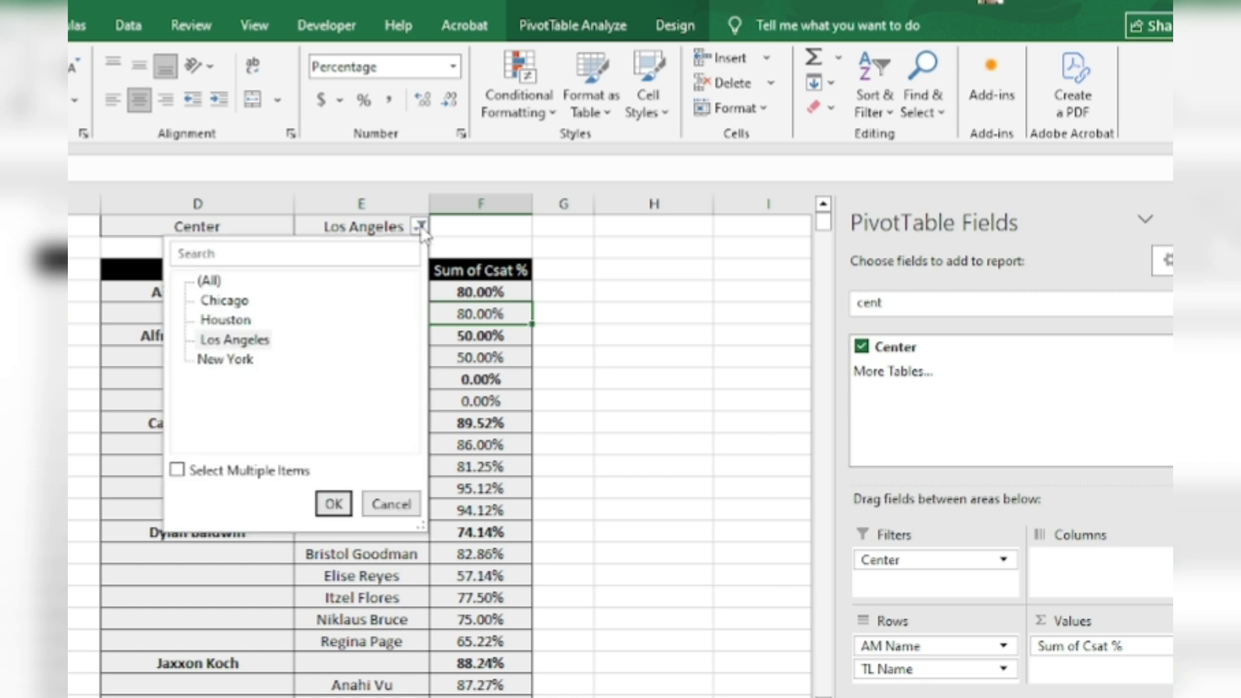
left_click(207, 281)
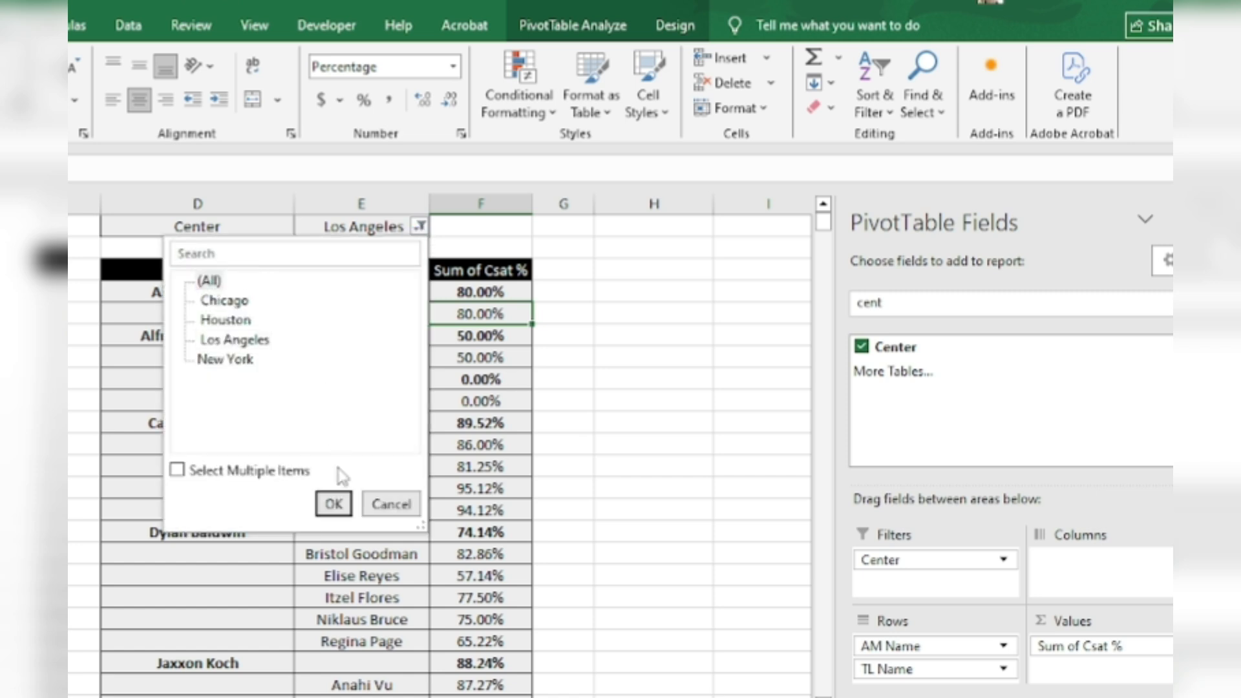
left_click(333, 504)
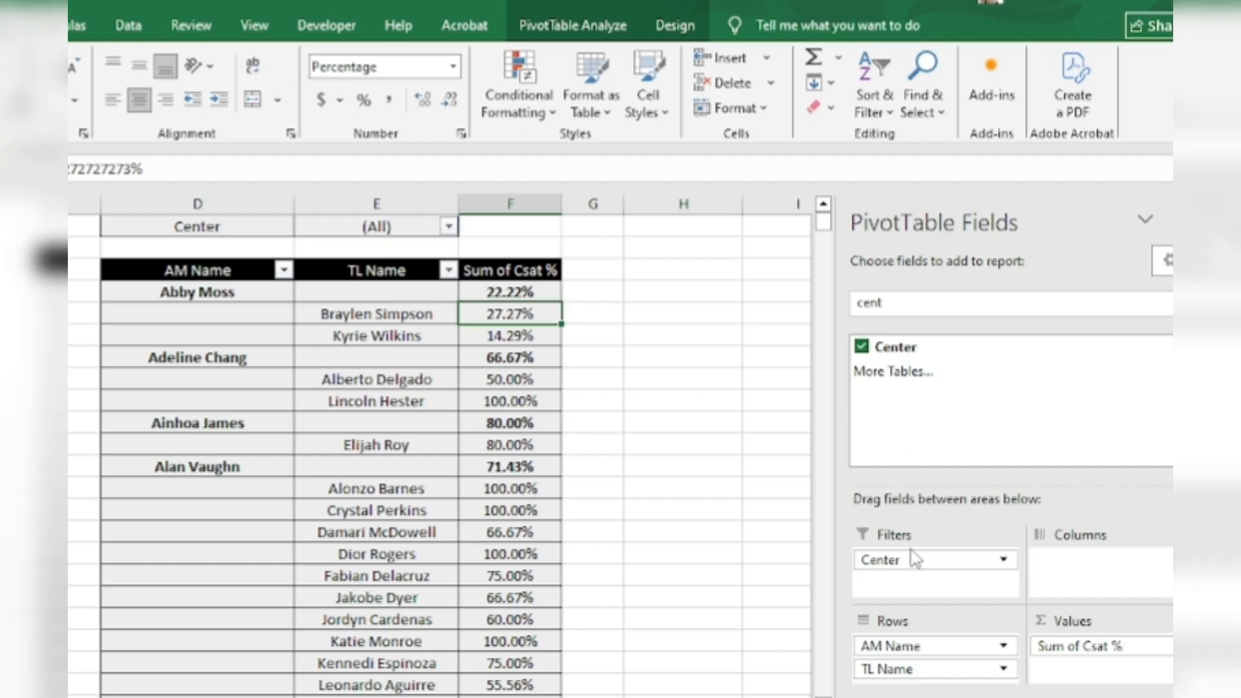
left_click_drag(916, 561, 938, 387)
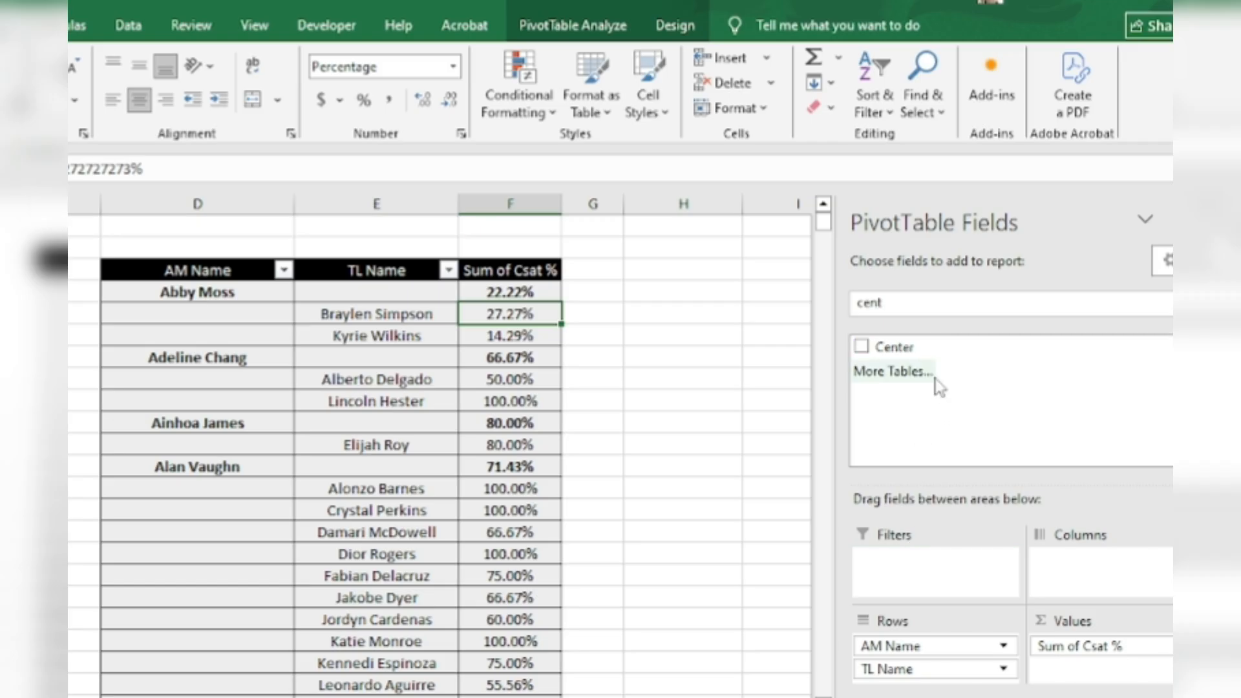
- Add a slicer for the Center field and place it just beside the Sum of Csat % column
right_click(920, 350)
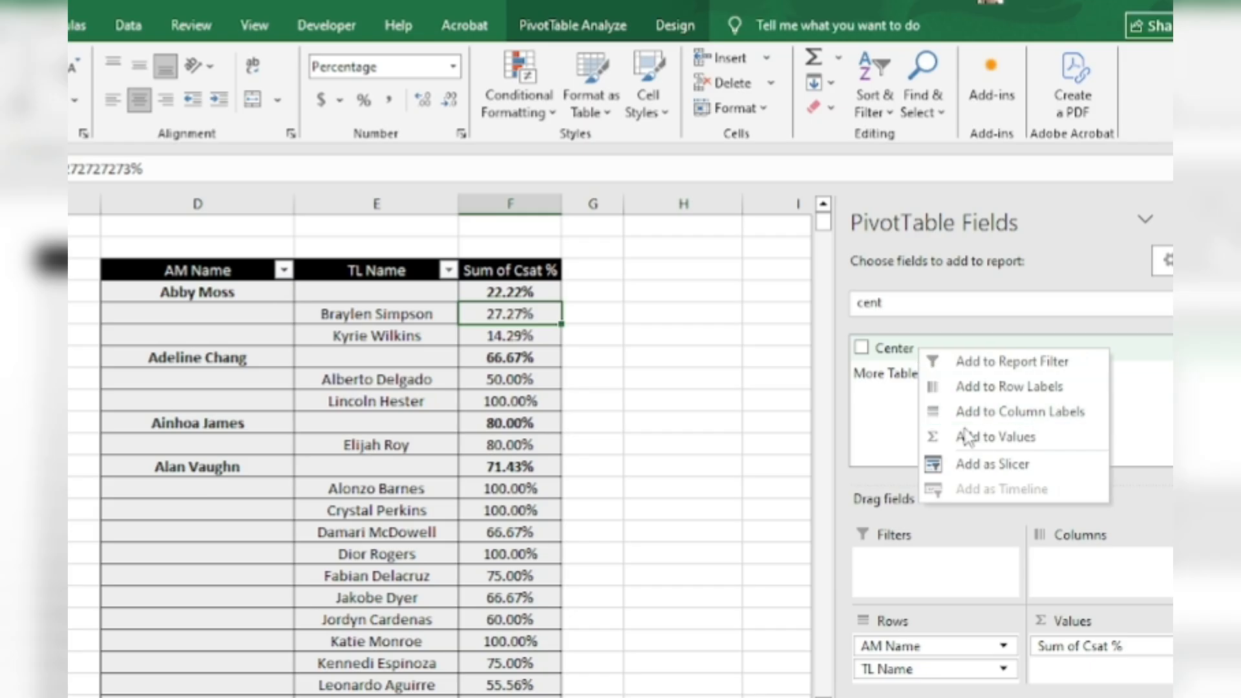
left_click(975, 465)
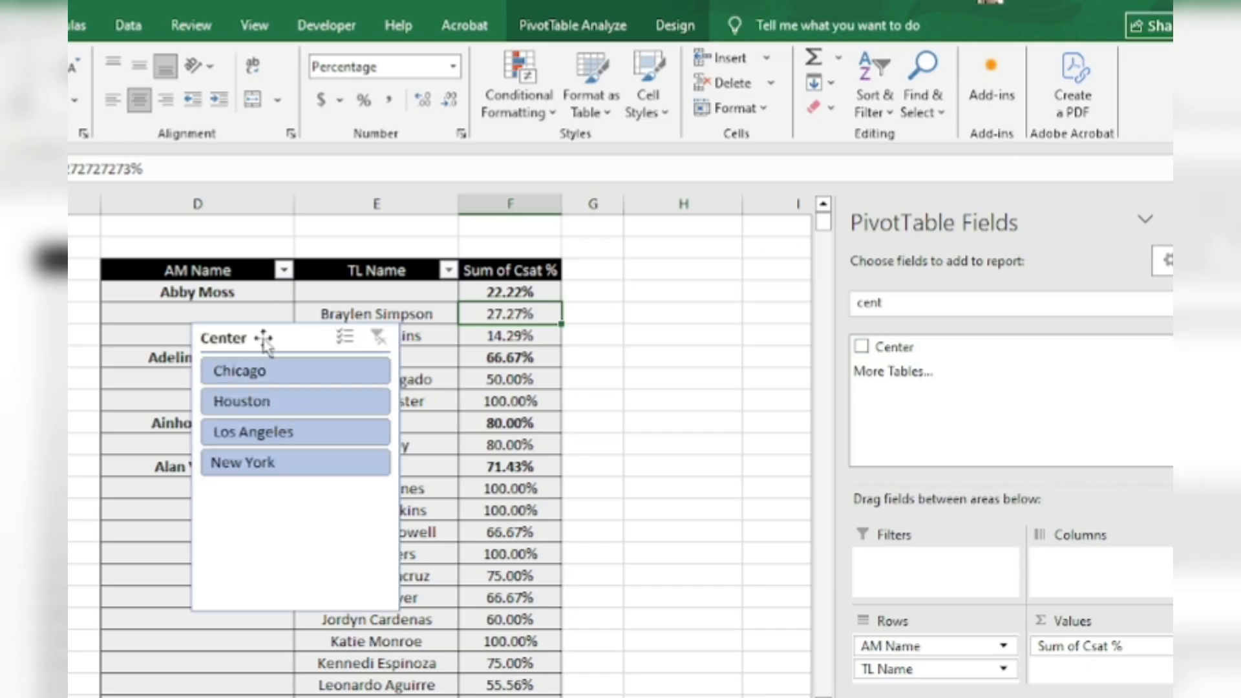
left_click_drag(264, 339, 651, 300)
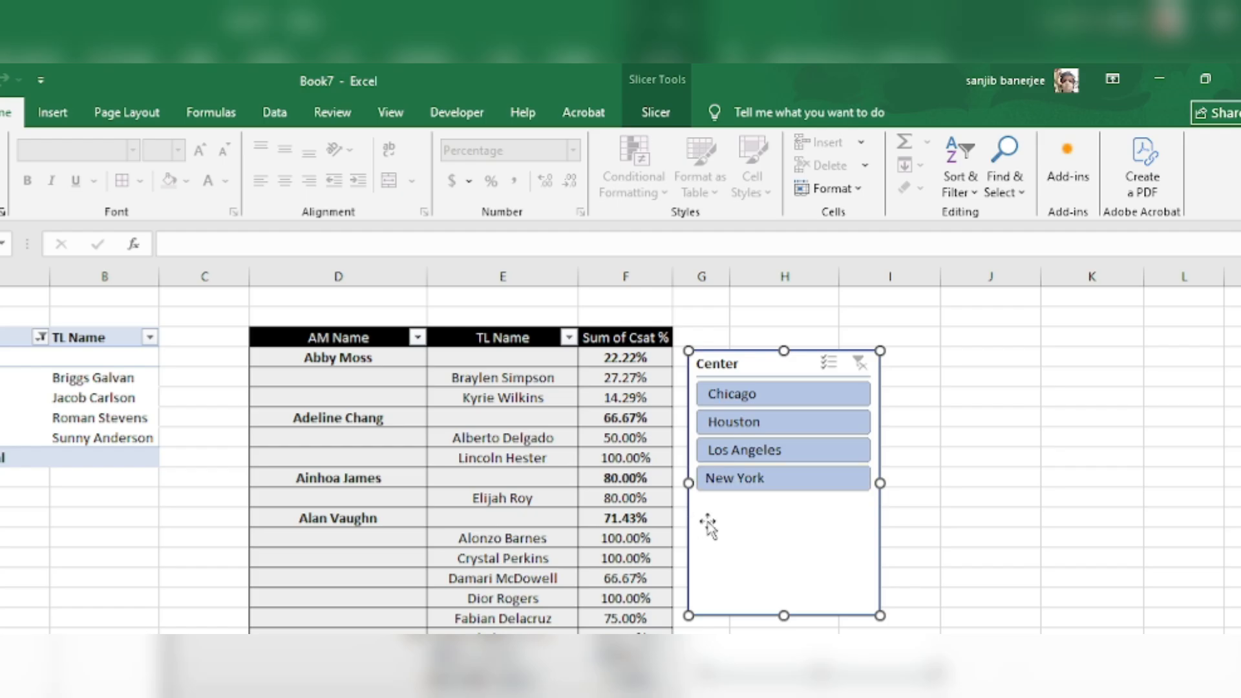
- Apply the light blue style from the Dark slicer styles to the Center slicer
left_click(657, 113)
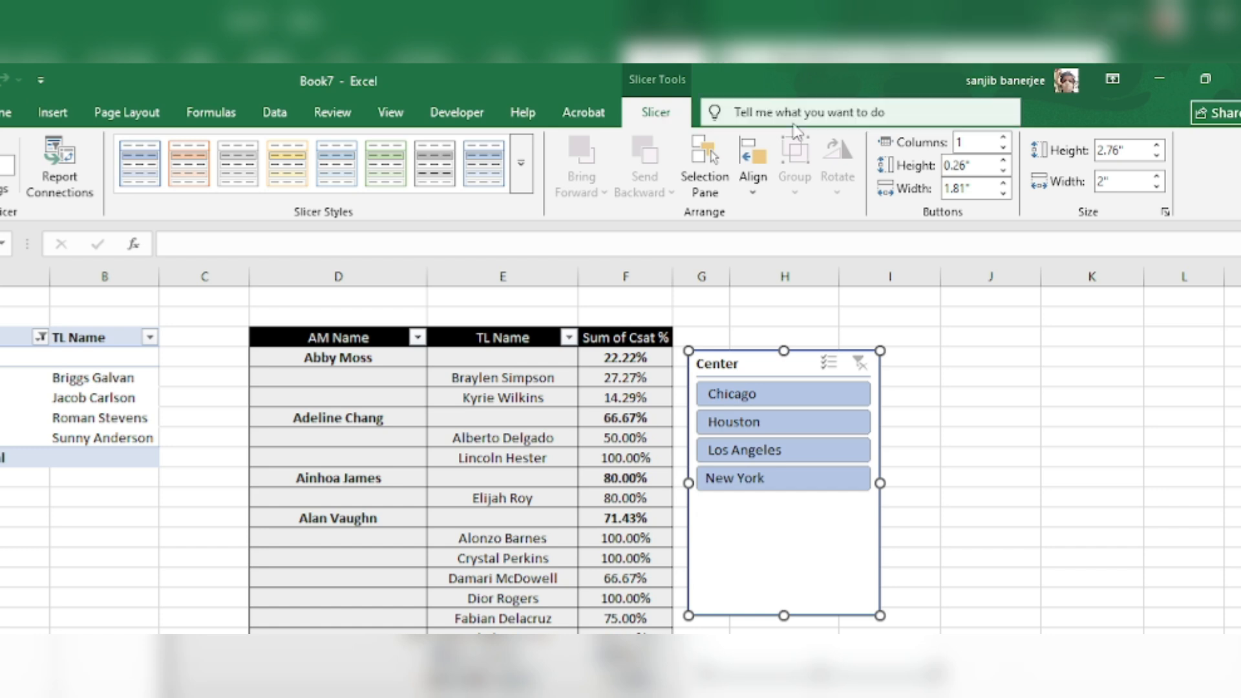
left_click(523, 170)
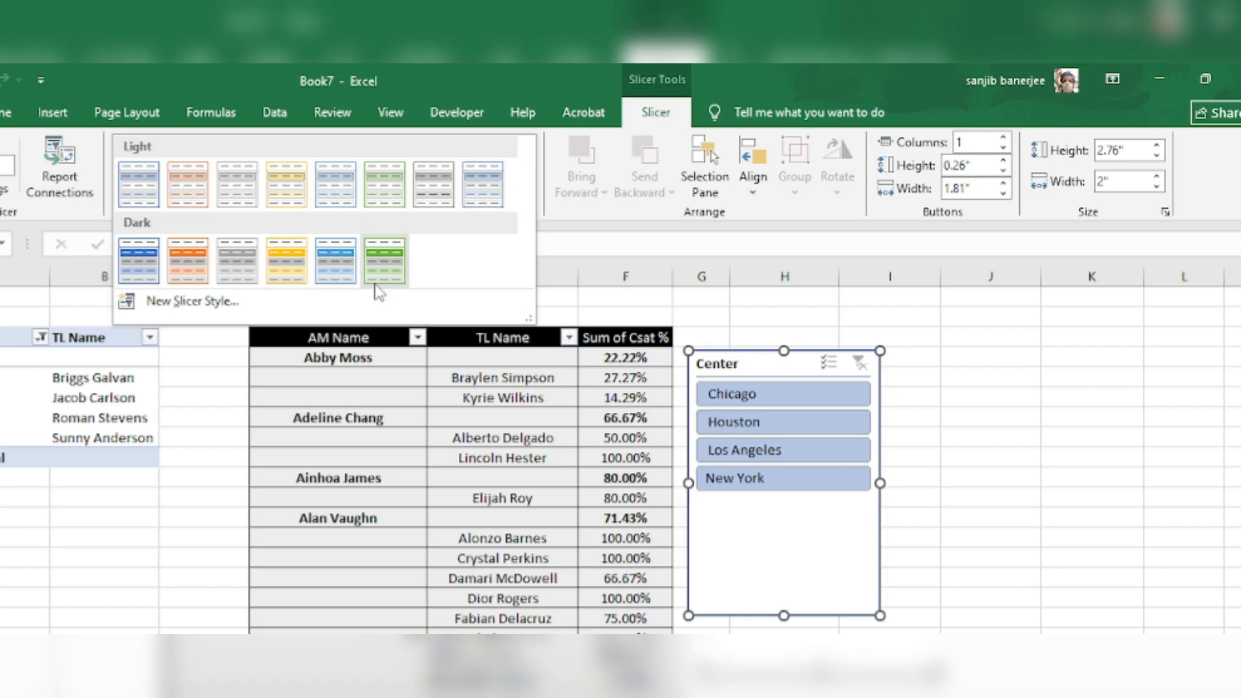
left_click(346, 260)
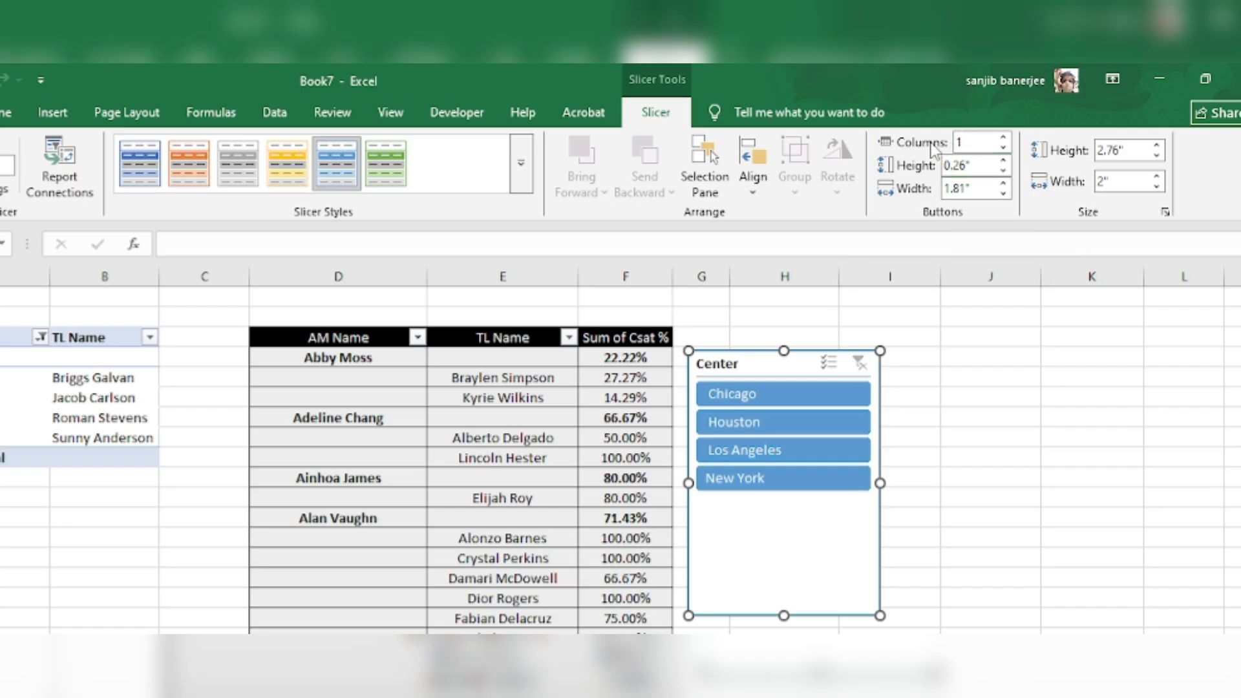
- Set the Center slicer to 4 columns and resize it to about 4.35" wide and 0.8" high
left_click(973, 141)
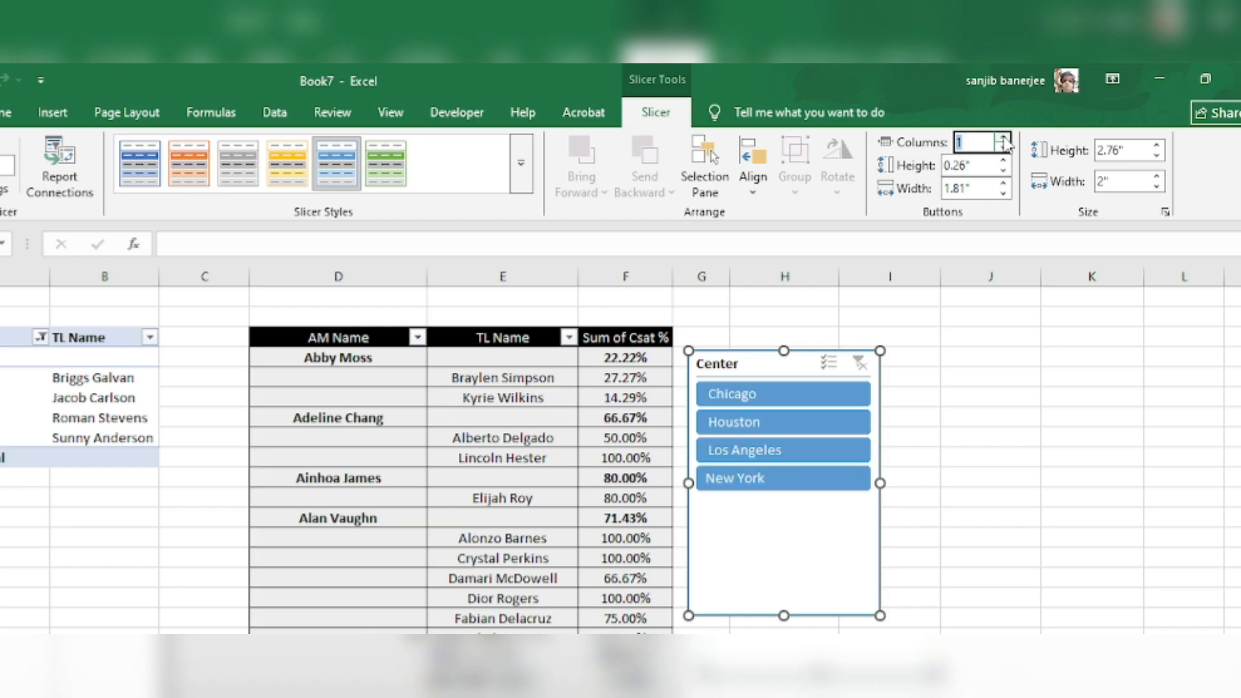
left_click(1003, 138)
left_click(1003, 139)
left_click(1003, 138)
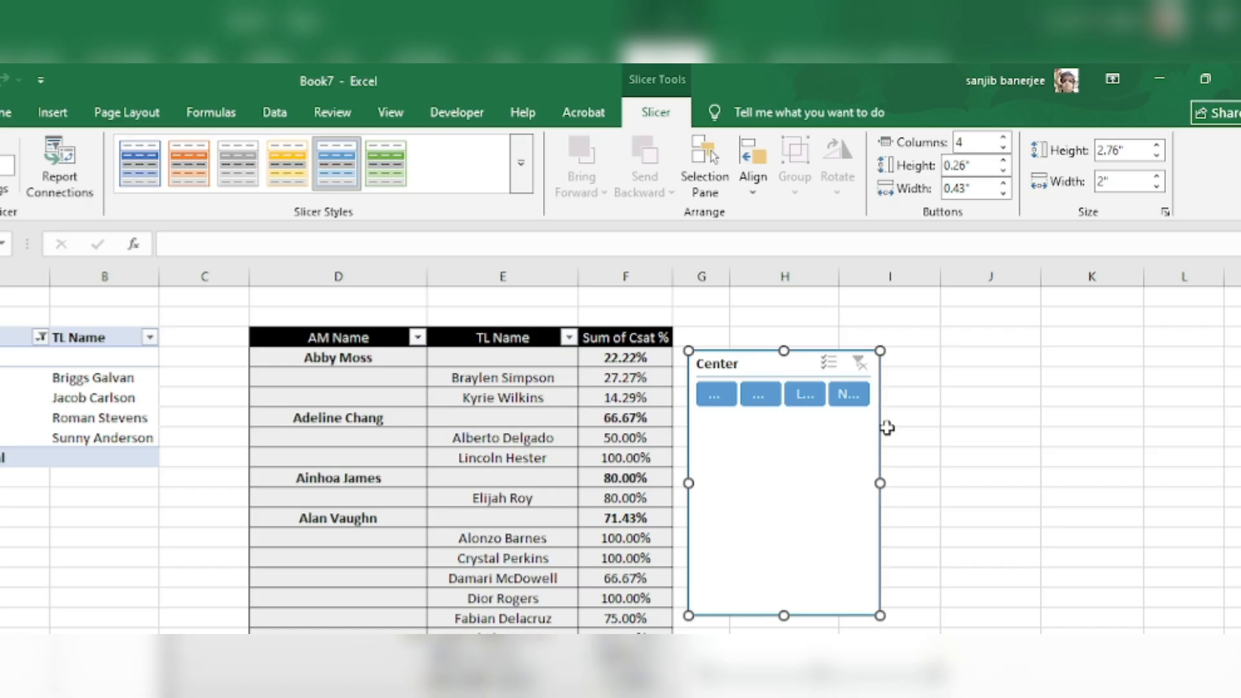
left_click_drag(880, 484, 1107, 482)
left_click_drag(897, 615, 904, 428)
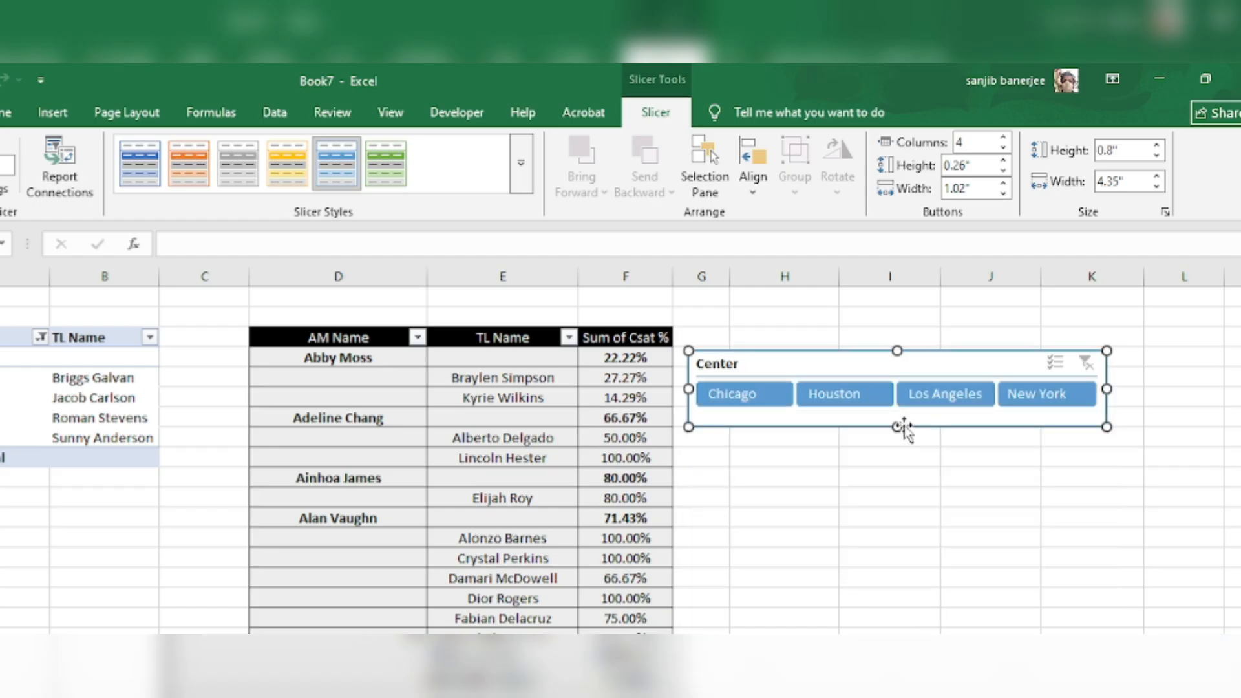
- Try to move the Center slicer up above the pivot table's header row, and select cell E1
left_click(491, 302)
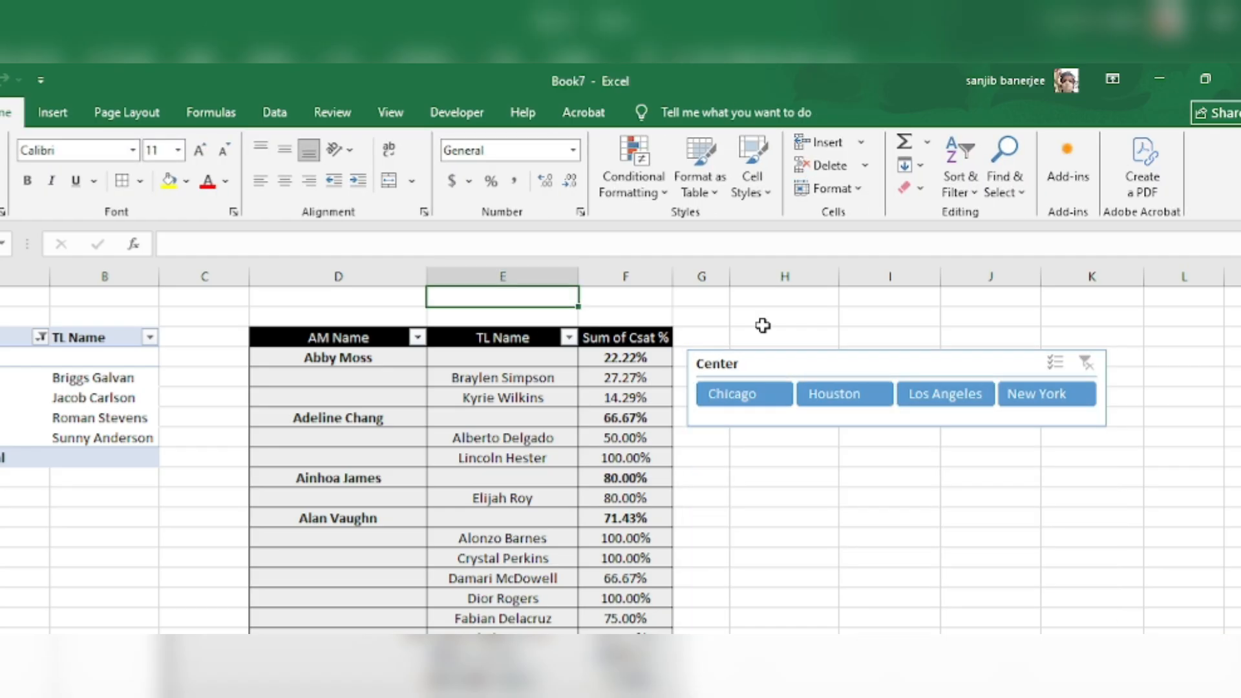
left_click_drag(778, 360, 564, 297)
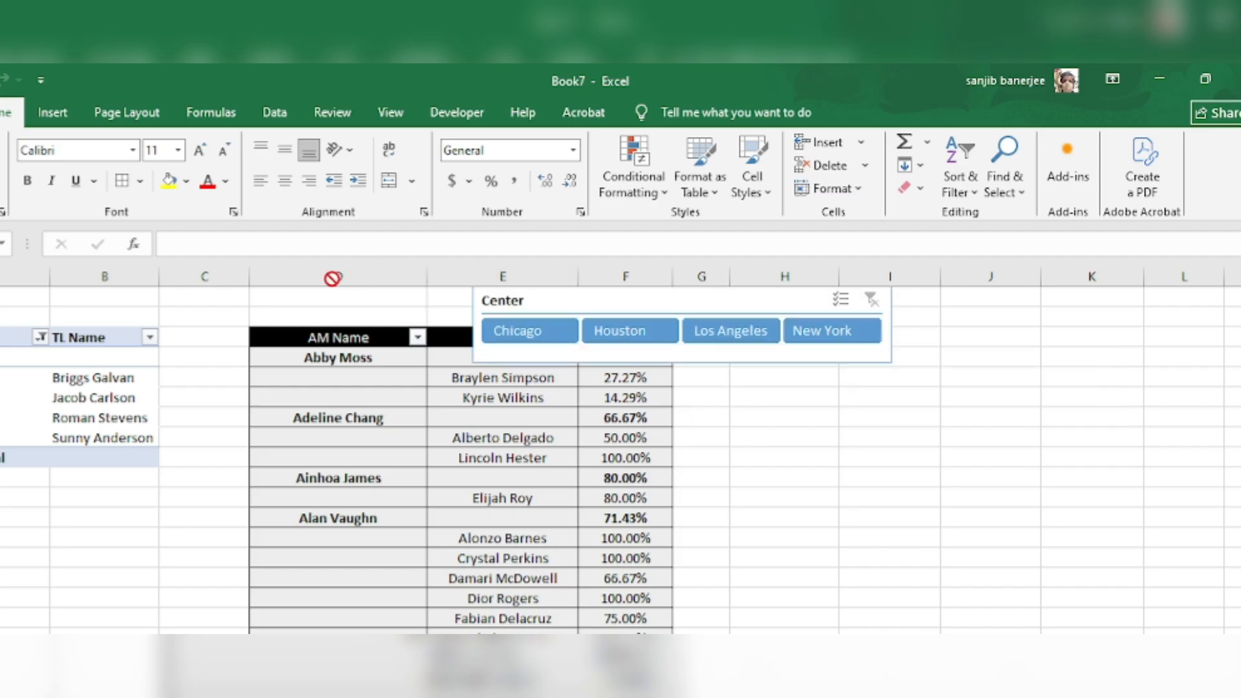
left_click_drag(332, 278, 334, 279)
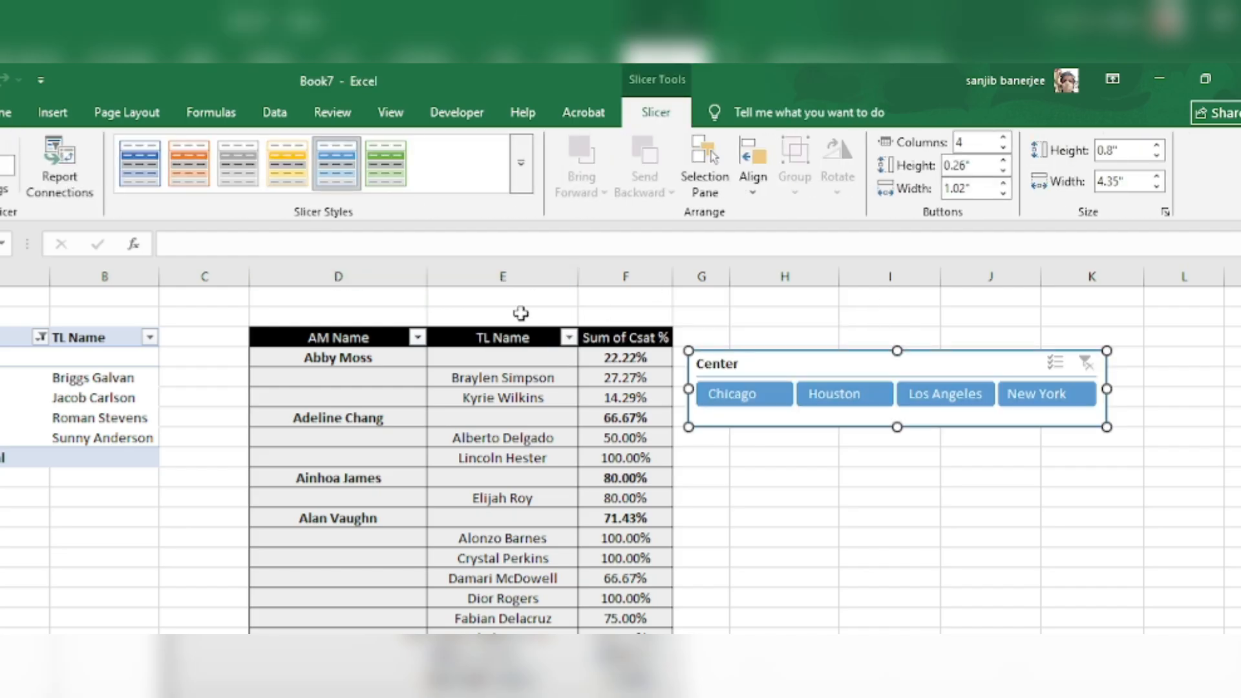
left_click(503, 298)
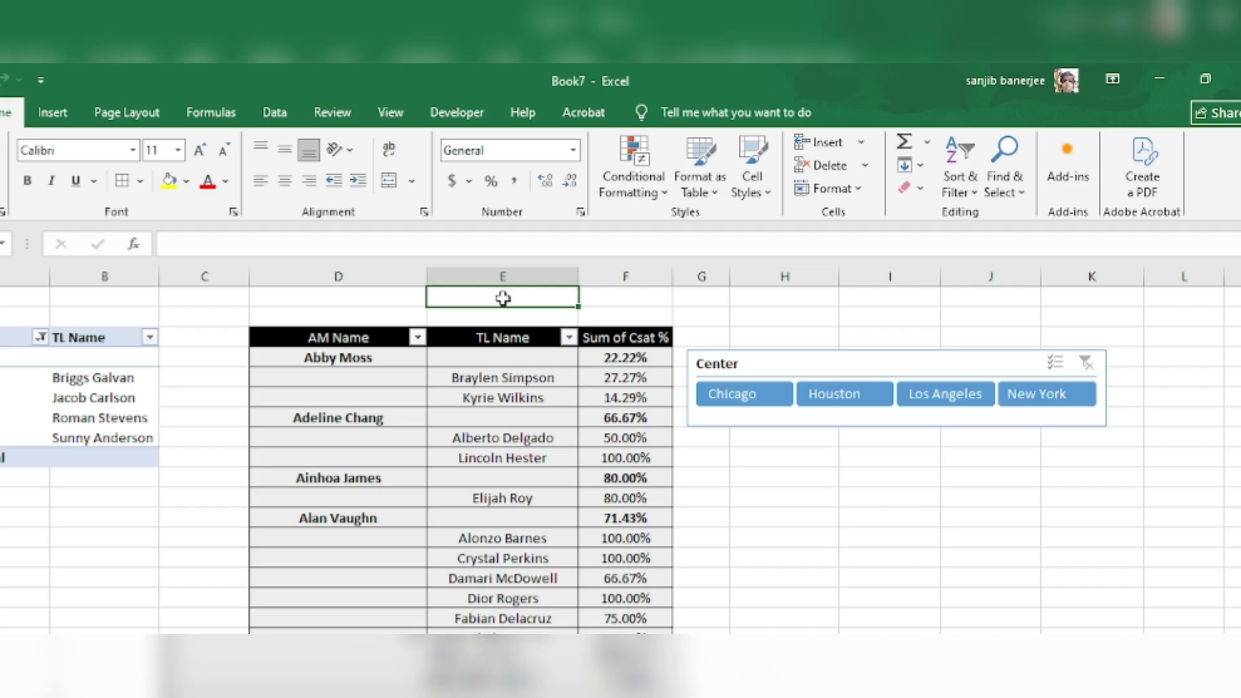
- Insert two blank rows at the top of the sheet, above the pivot table
key("shift+space")
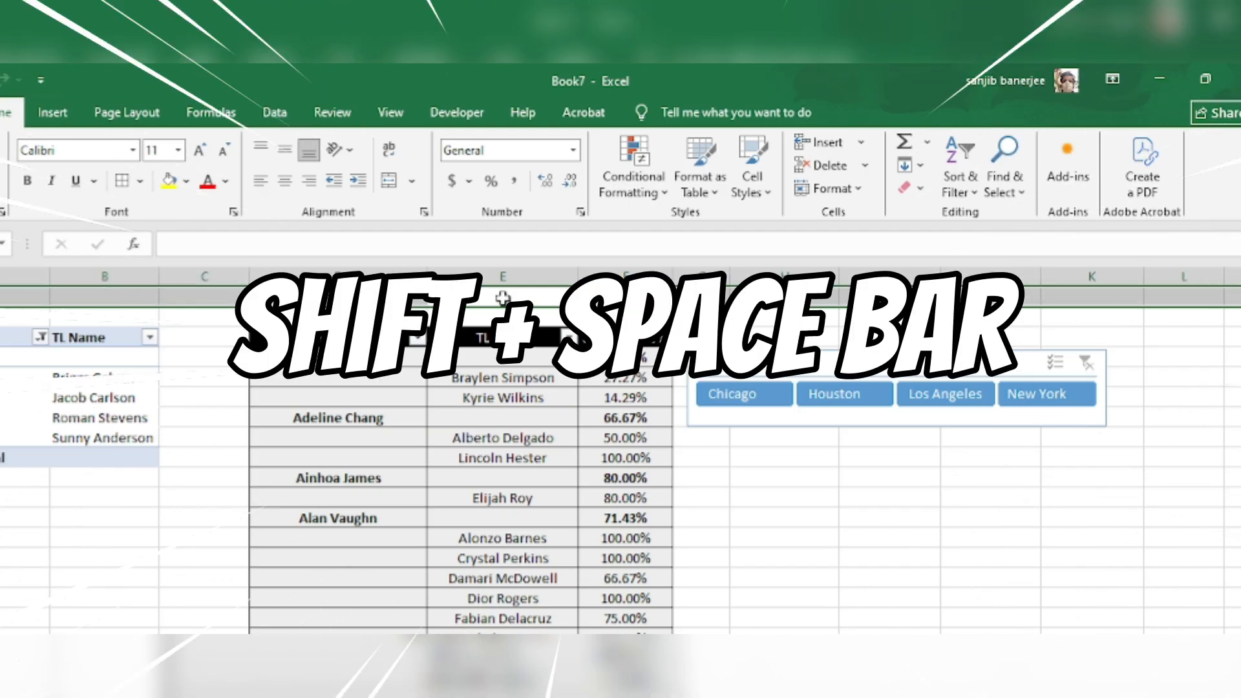
key("ctrl+plus")
key("ctrl+plus")
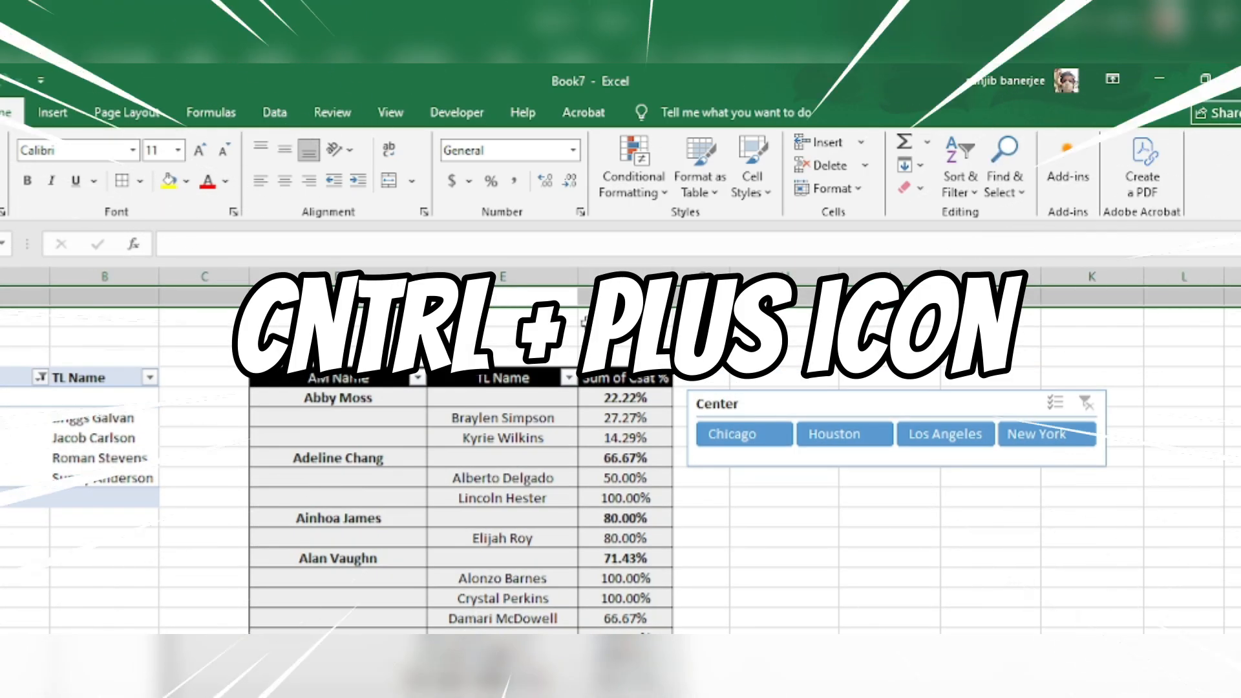
- Move the Center slicer above the pivot table's header row and reduce its height to about 0.67" so it clears the header
left_click_drag(798, 407, 359, 309)
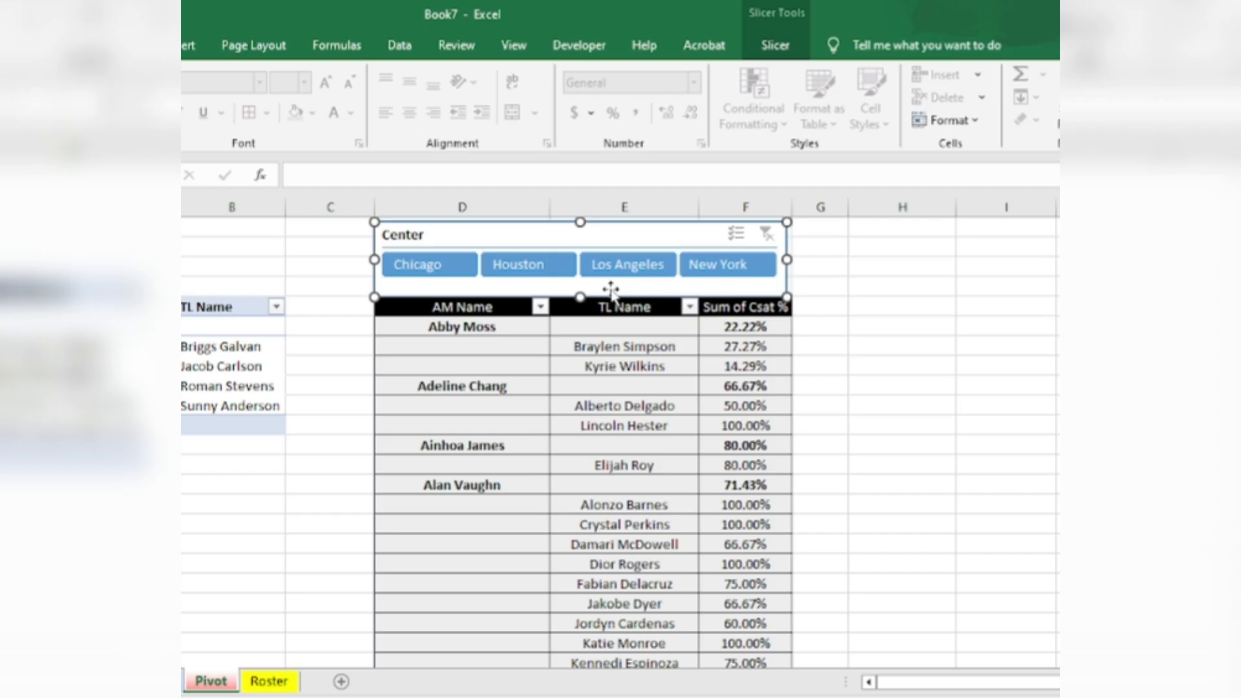
left_click_drag(579, 292, 580, 284)
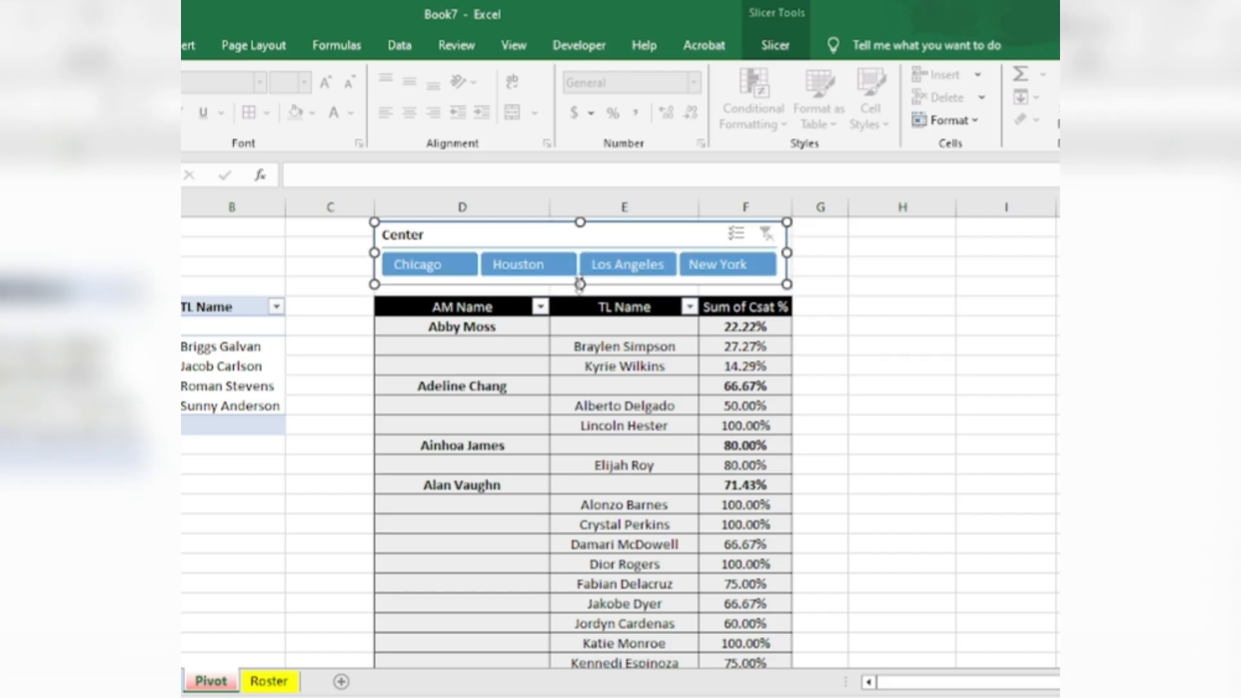
left_click_drag(582, 222, 582, 223)
left_click(879, 367)
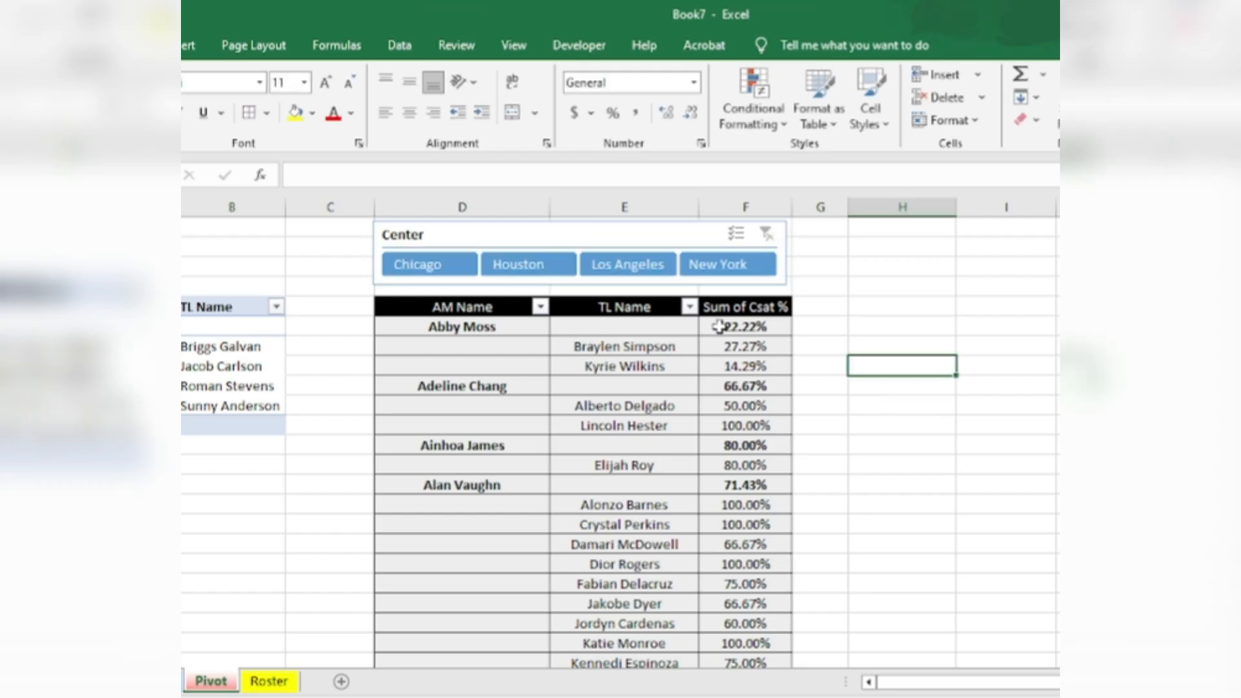
- Filter the pivot table to the Chicago center and narrow the Center slicer to match the table's width
left_click(450, 269)
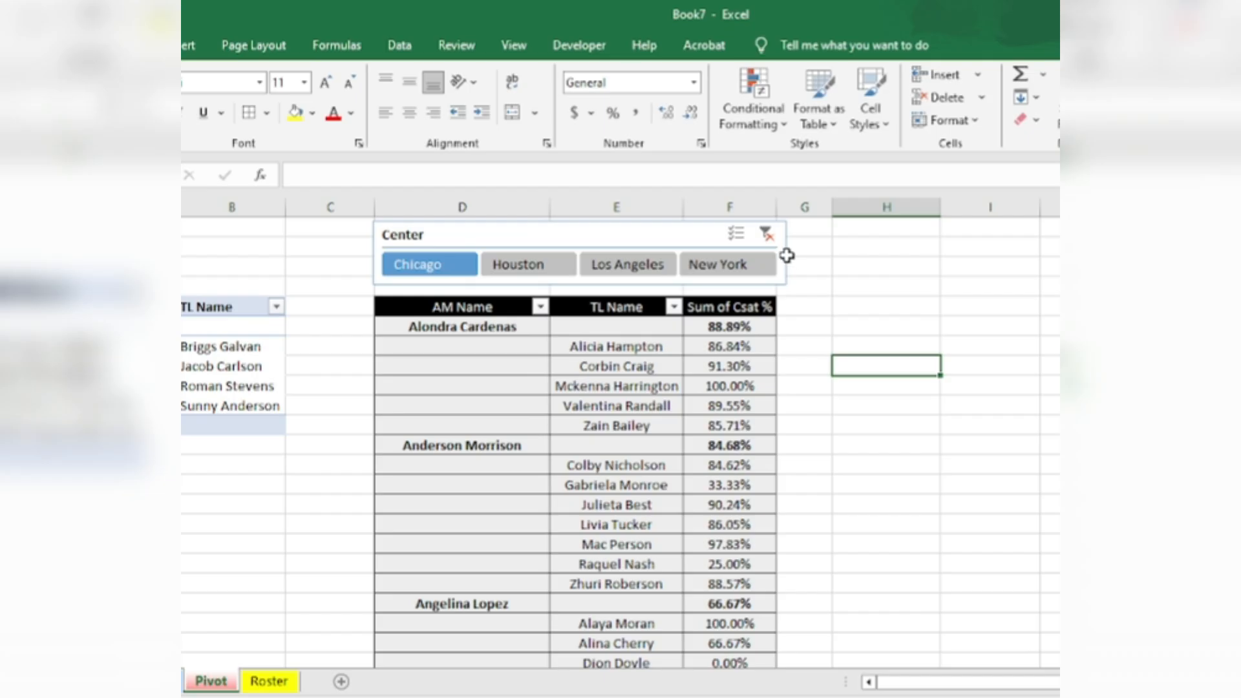
left_click(653, 234)
left_click_drag(789, 253, 779, 253)
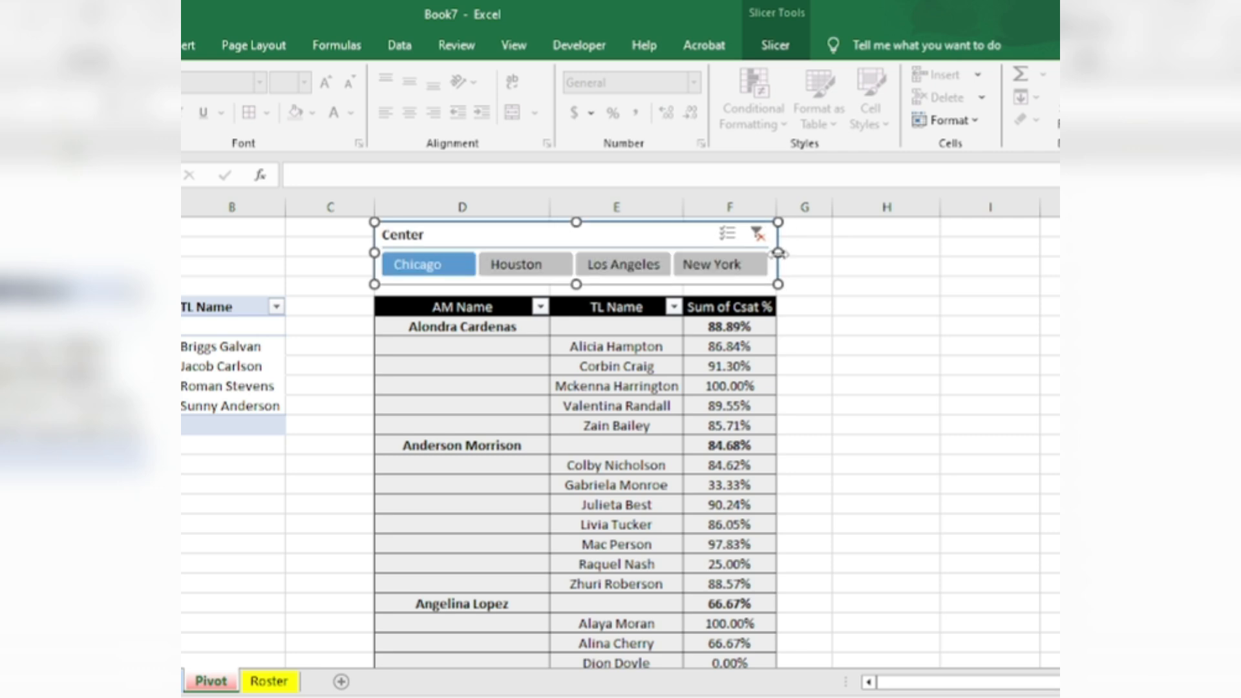
left_click(839, 309)
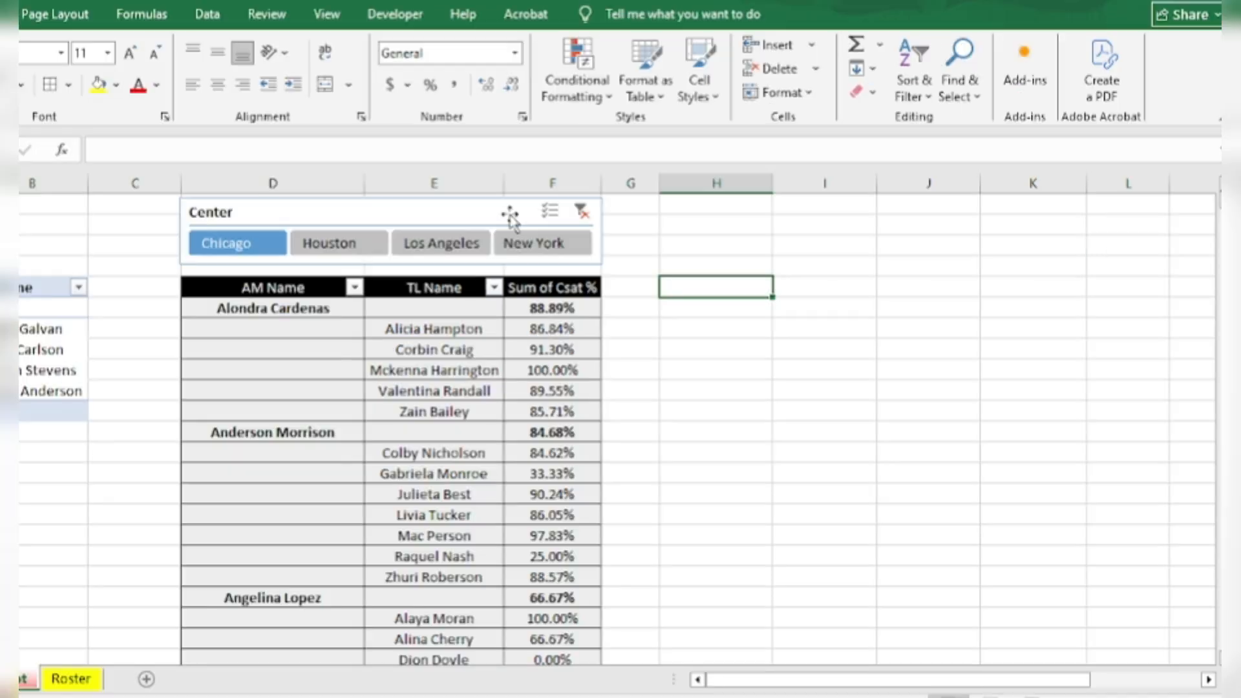
- Add a slicer for the Current LOB field, hide the field list and place the slicer beside the Center slicer
left_click(472, 370)
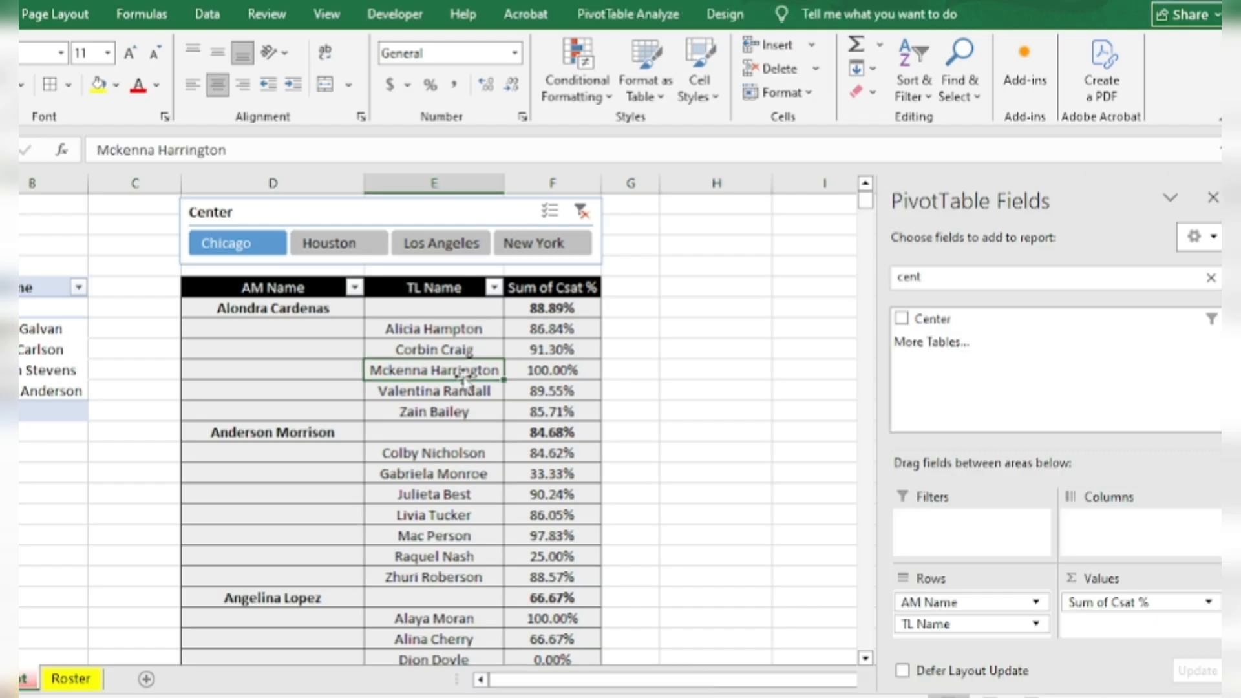
double_click(1027, 277)
type("lob")
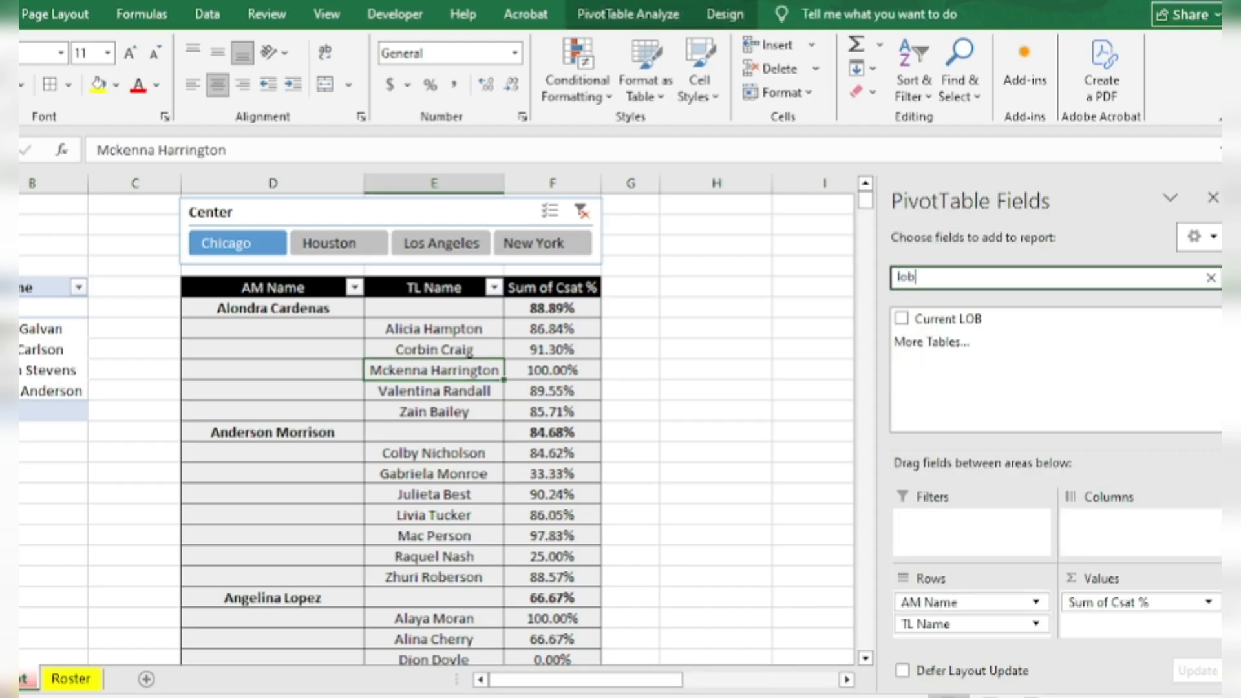
right_click(933, 319)
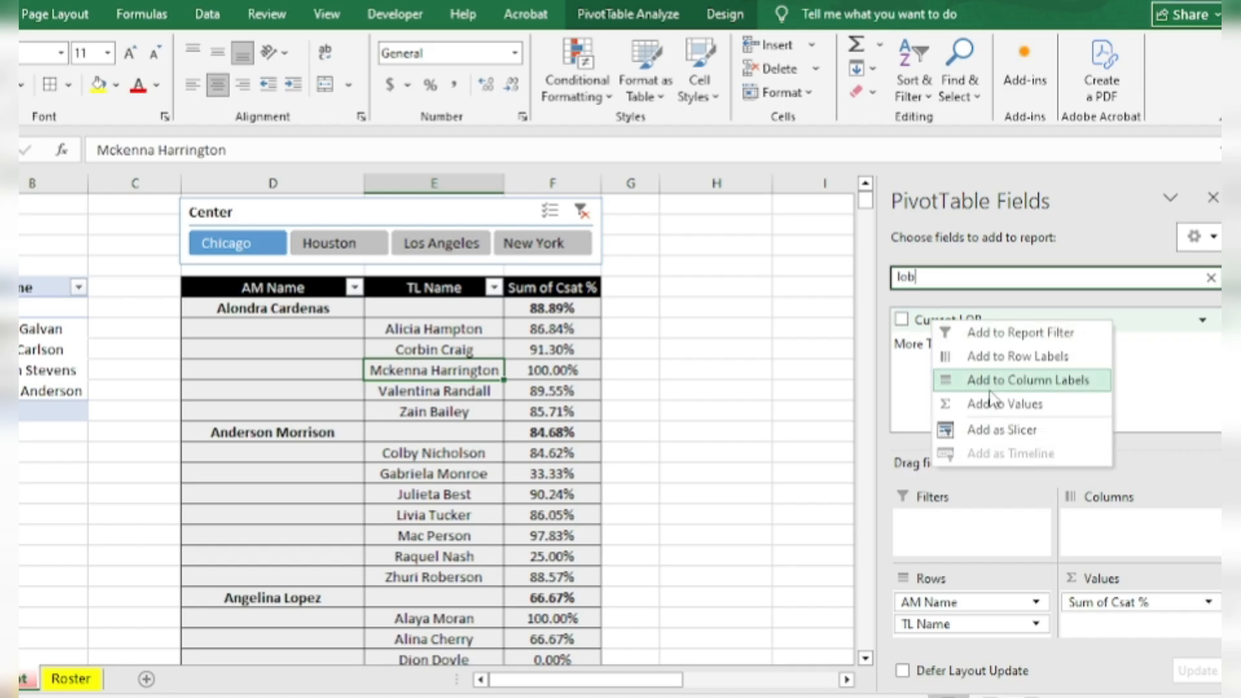
left_click(1007, 432)
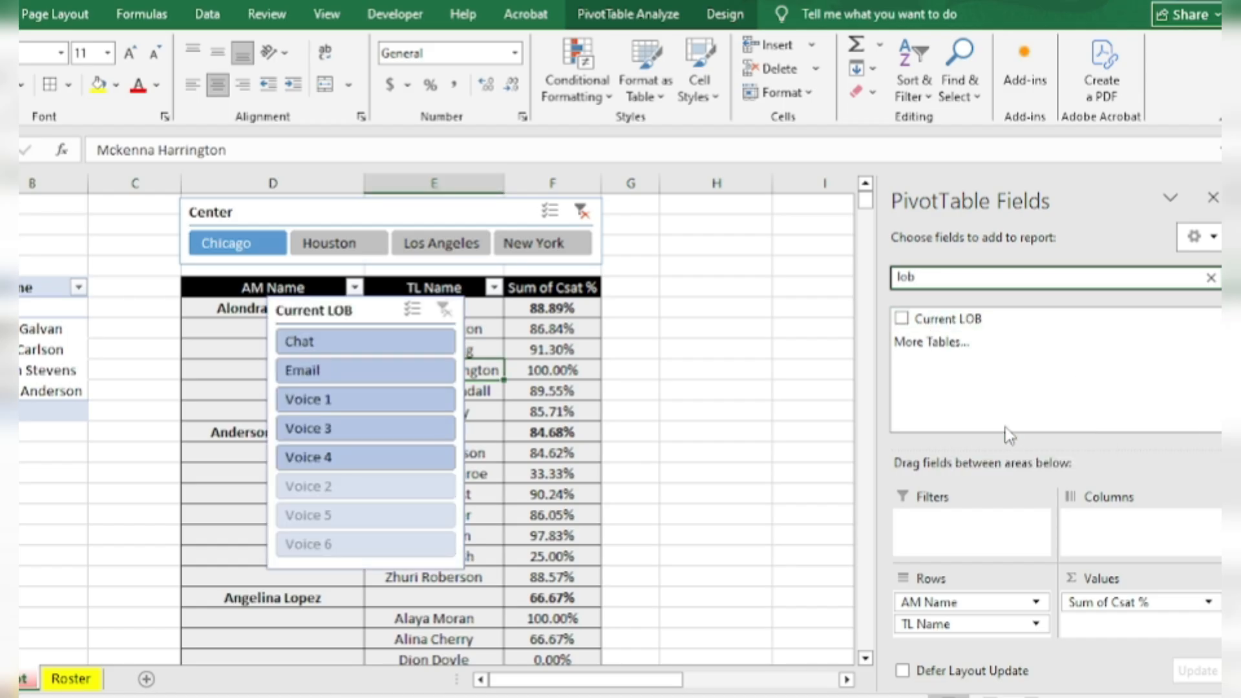
left_click(1213, 198)
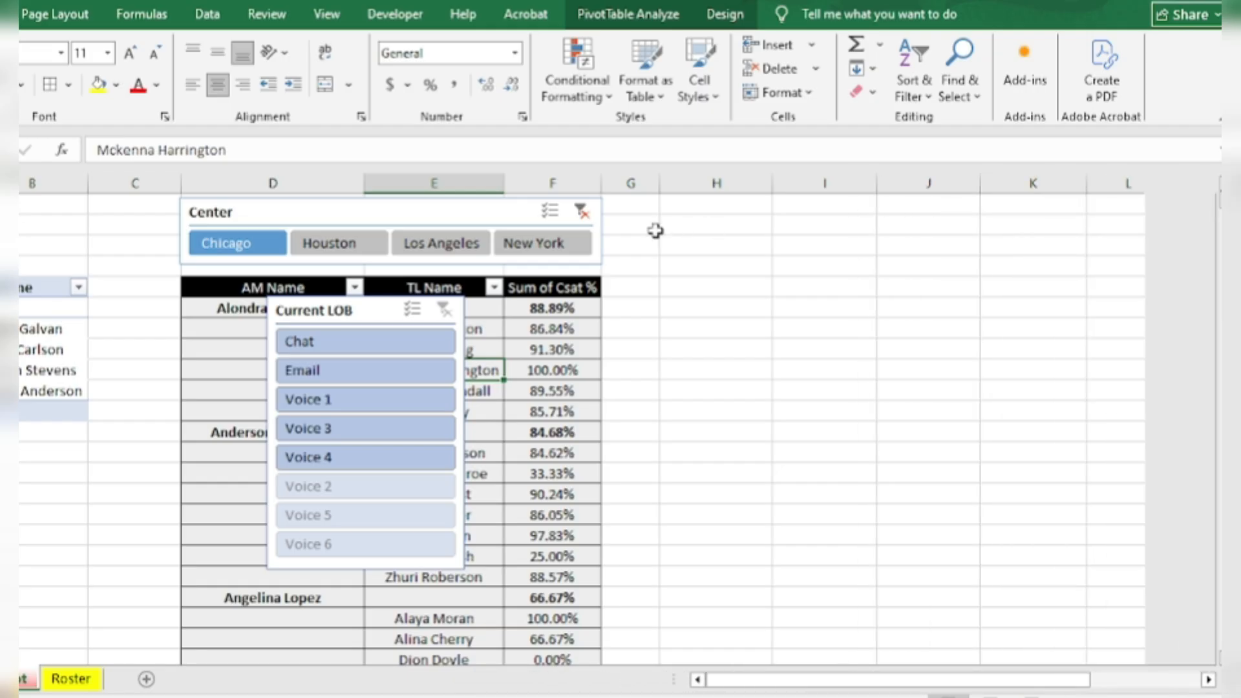
left_click_drag(352, 309, 694, 205)
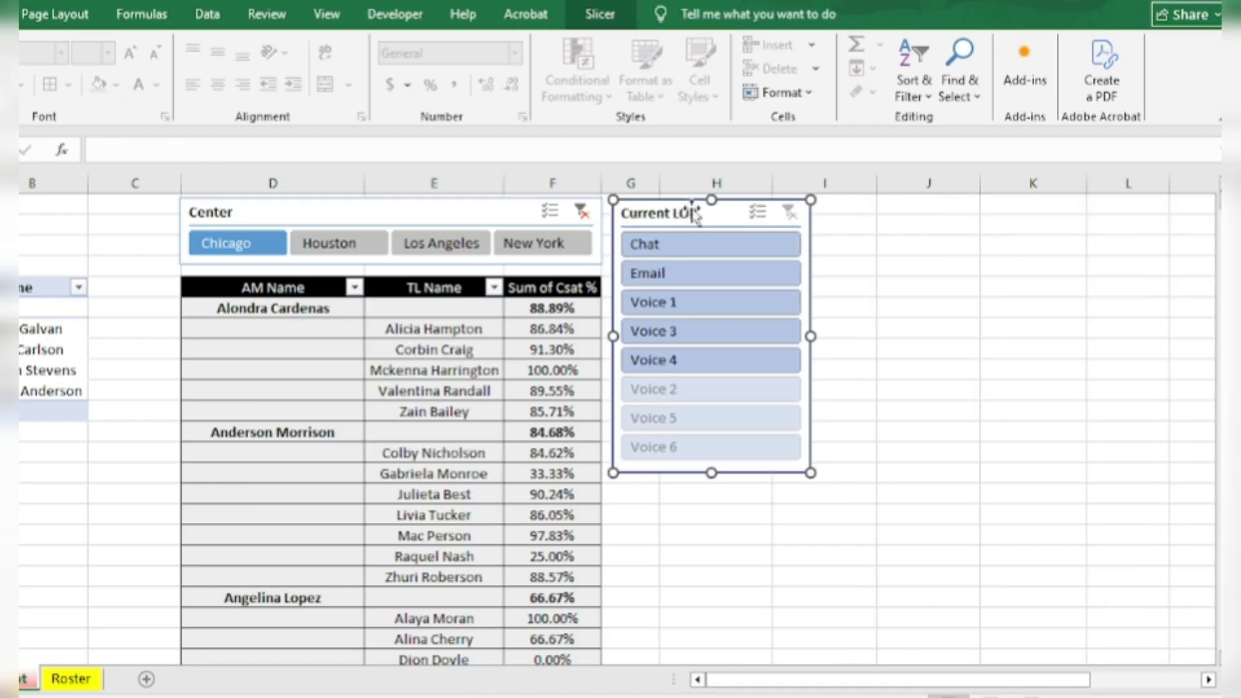
- Apply the green style from the Dark slicer styles to the Current LOB slicer and filter the pivot table to Chat
left_click(600, 13)
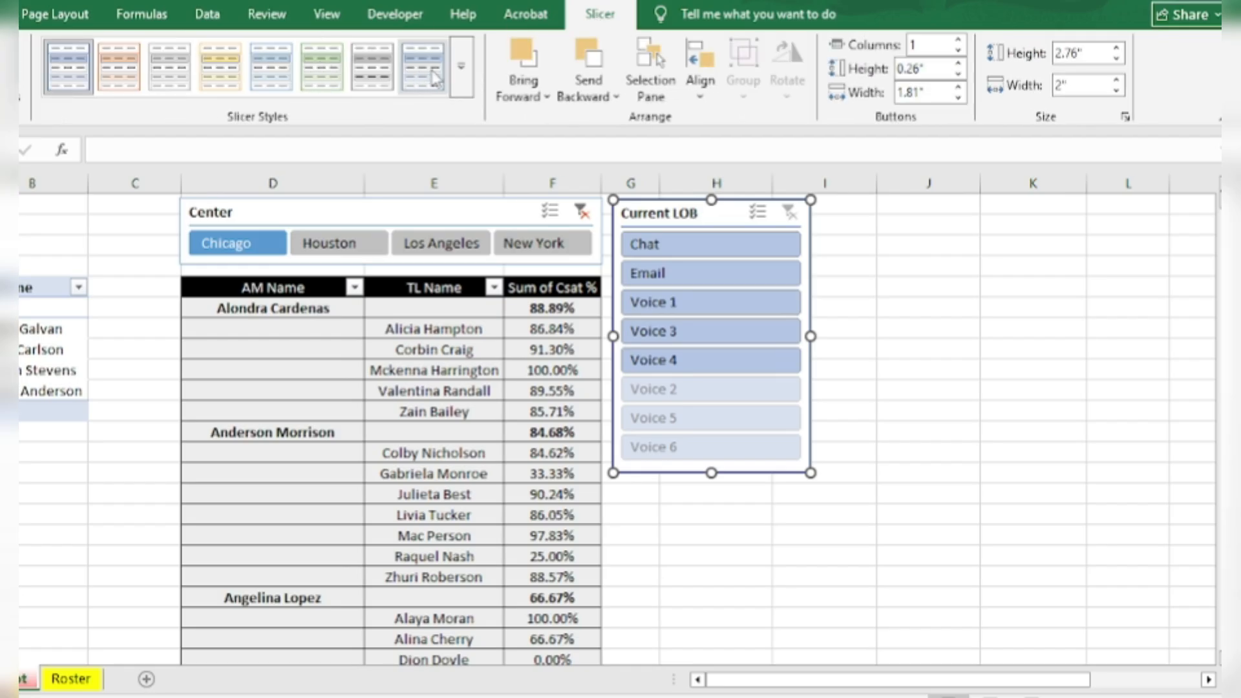
left_click(461, 65)
left_click(328, 172)
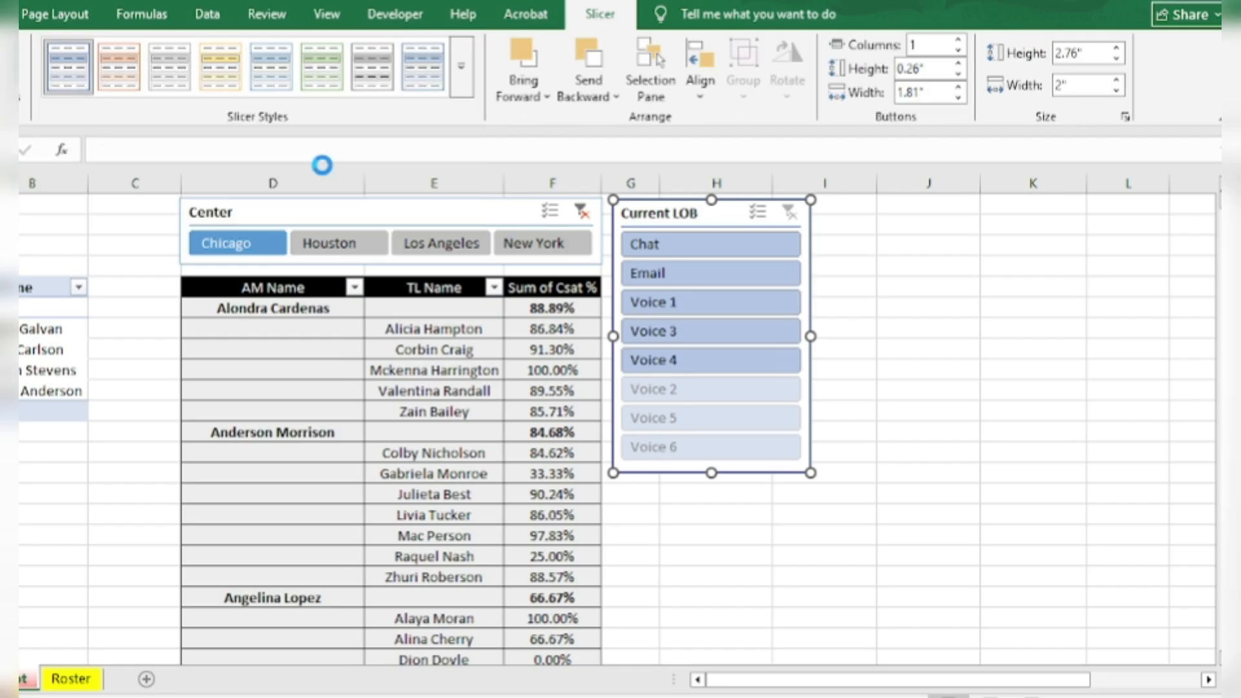
left_click(699, 249)
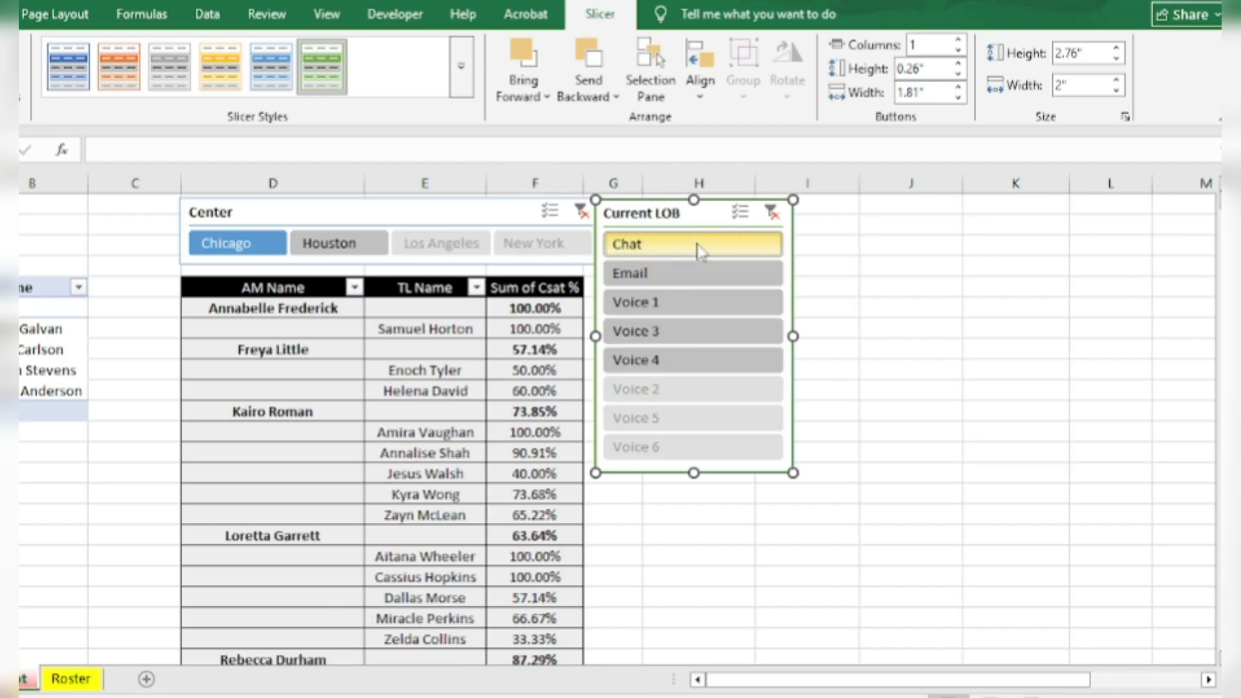
- Shift the Current LOB slicer slightly away from the pivot table and narrow the Center slicer to about 4.06" wide
left_click_drag(698, 213, 711, 215)
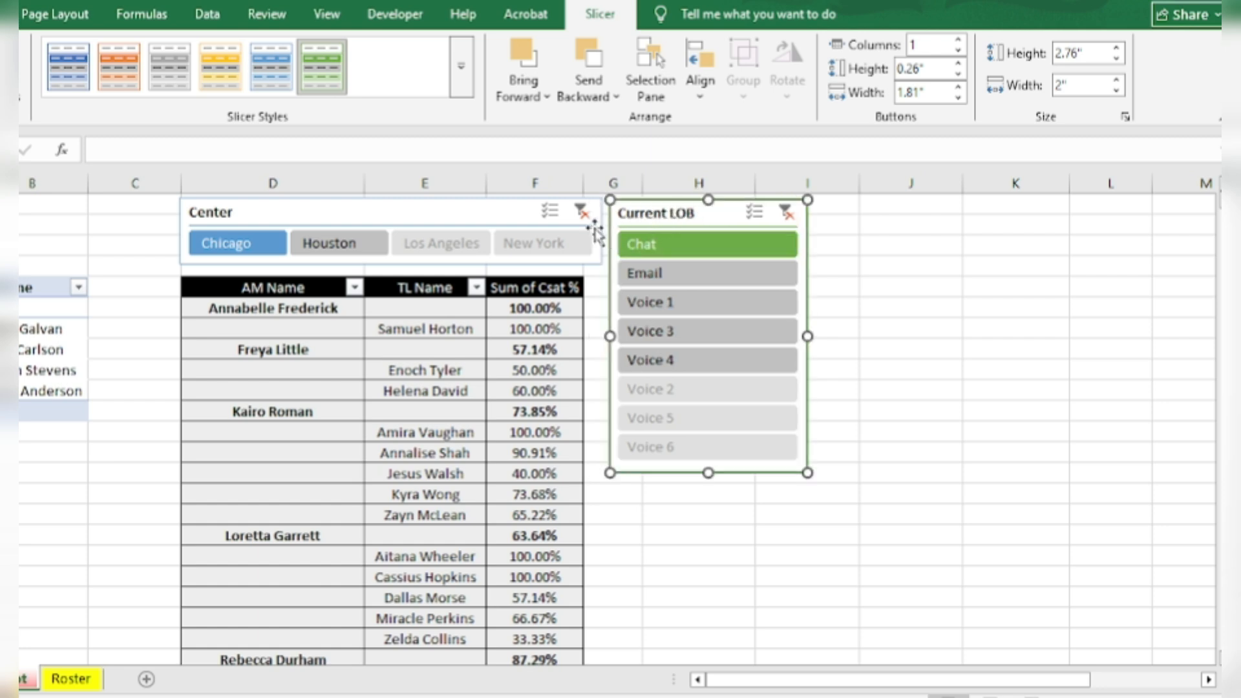
left_click(491, 212)
left_click_drag(603, 231, 583, 230)
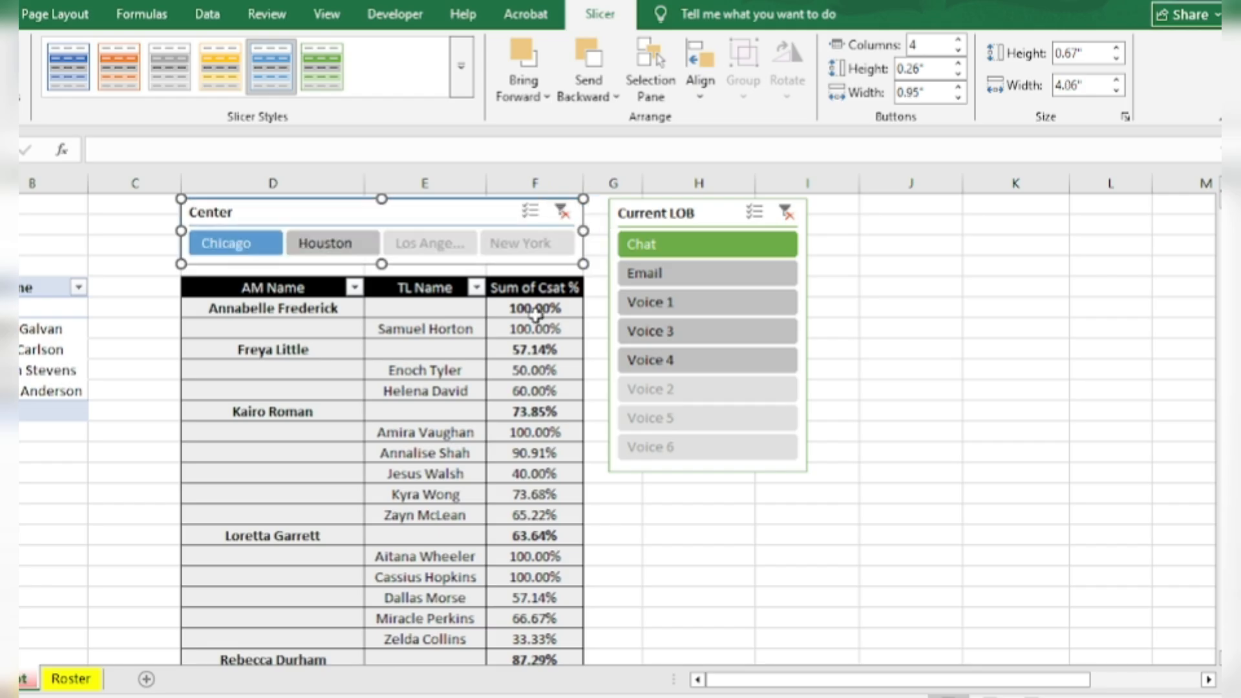
left_click(485, 396)
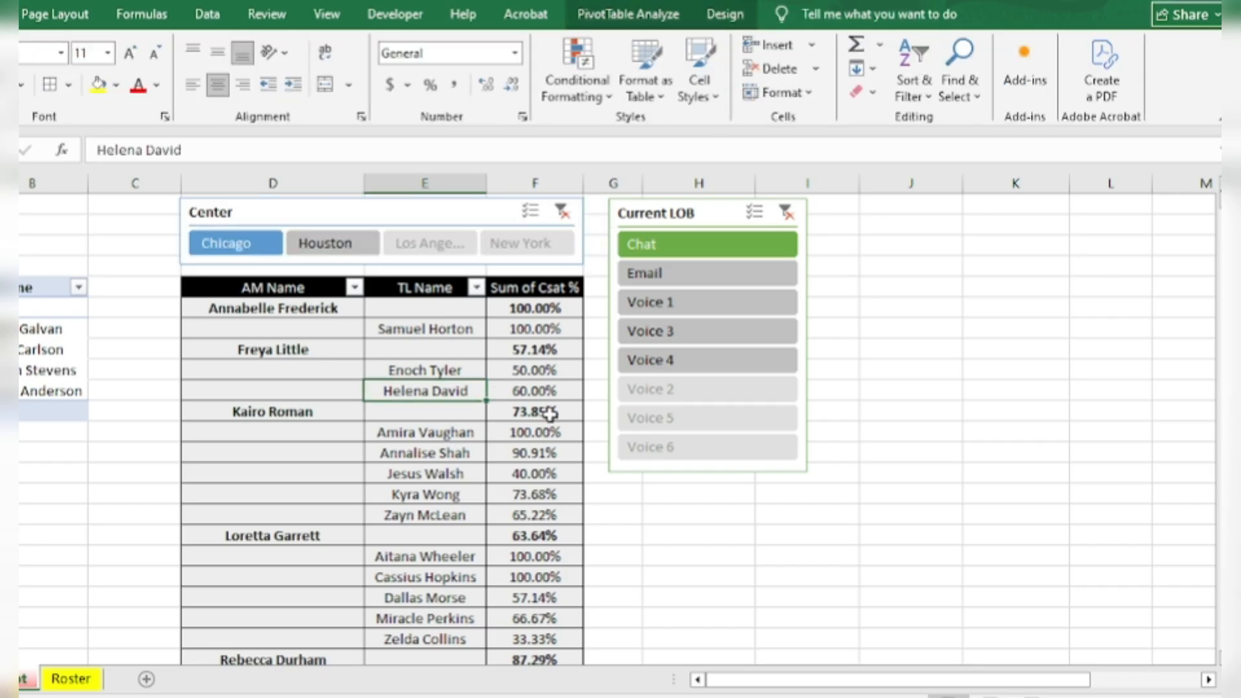
- Examine the Csat % values of each TL in the filtered pivot table down to the Grand Total row
left_click(238, 258)
left_click(514, 427)
key("Down")
key("Down")
key("Down")
key("Down")
key("Down")
key("Down")
key("Down")
key("Down")
key("Down")
key("Down")
key("Down")
key("Down")
key("Down")
key("Down")
key("Down")
key("Down")
key("Down")
key("Down")
key("Down")
key("Down")
key("Down")
key("Down")
key("Down")
key("Down")
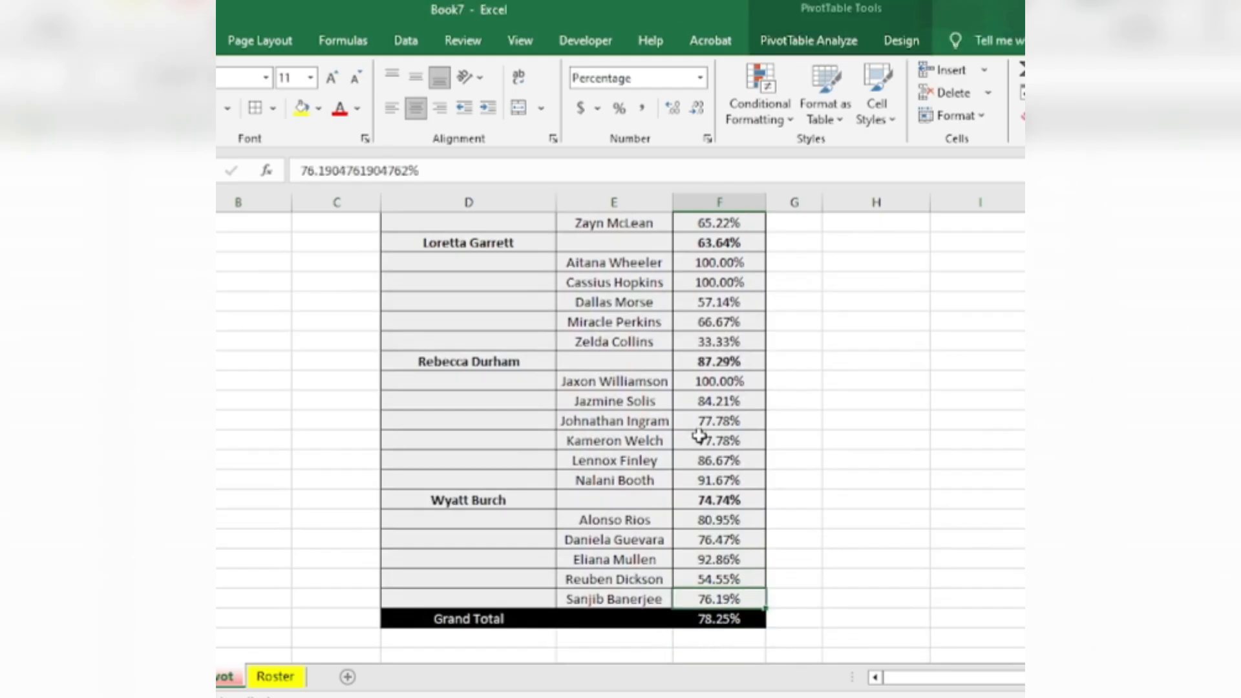
key("Up")
key("Left")
key("Right")
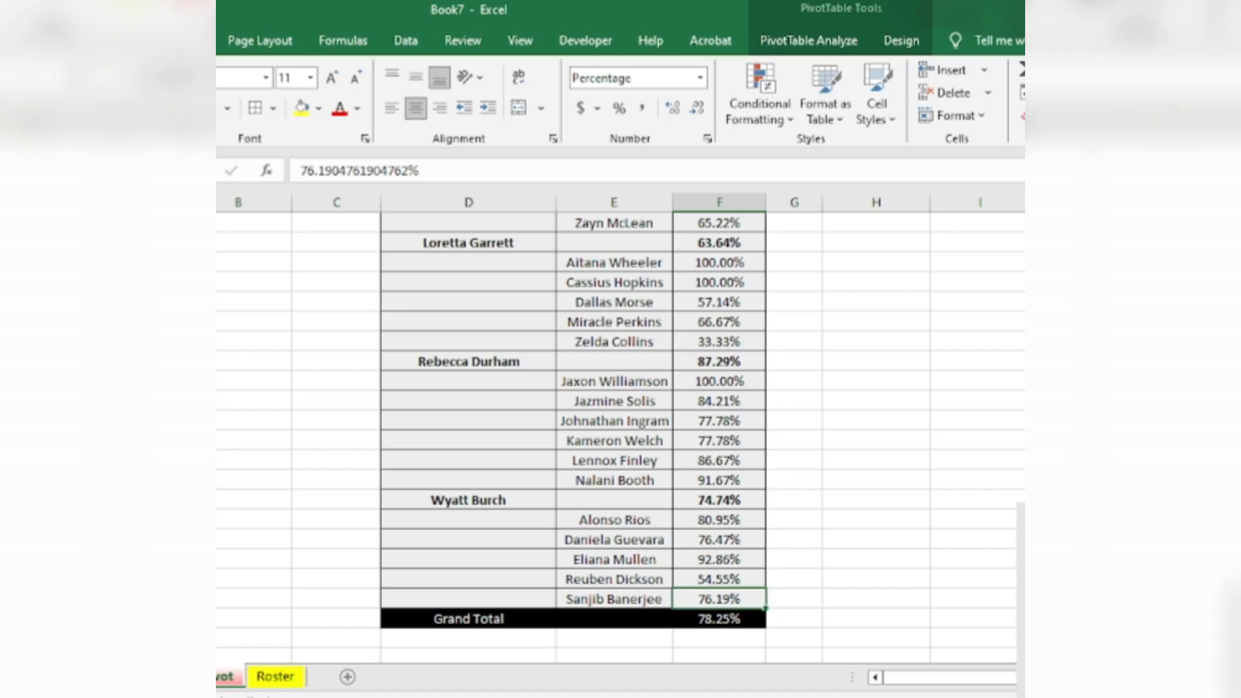
left_click(642, 466)
left_click(643, 476)
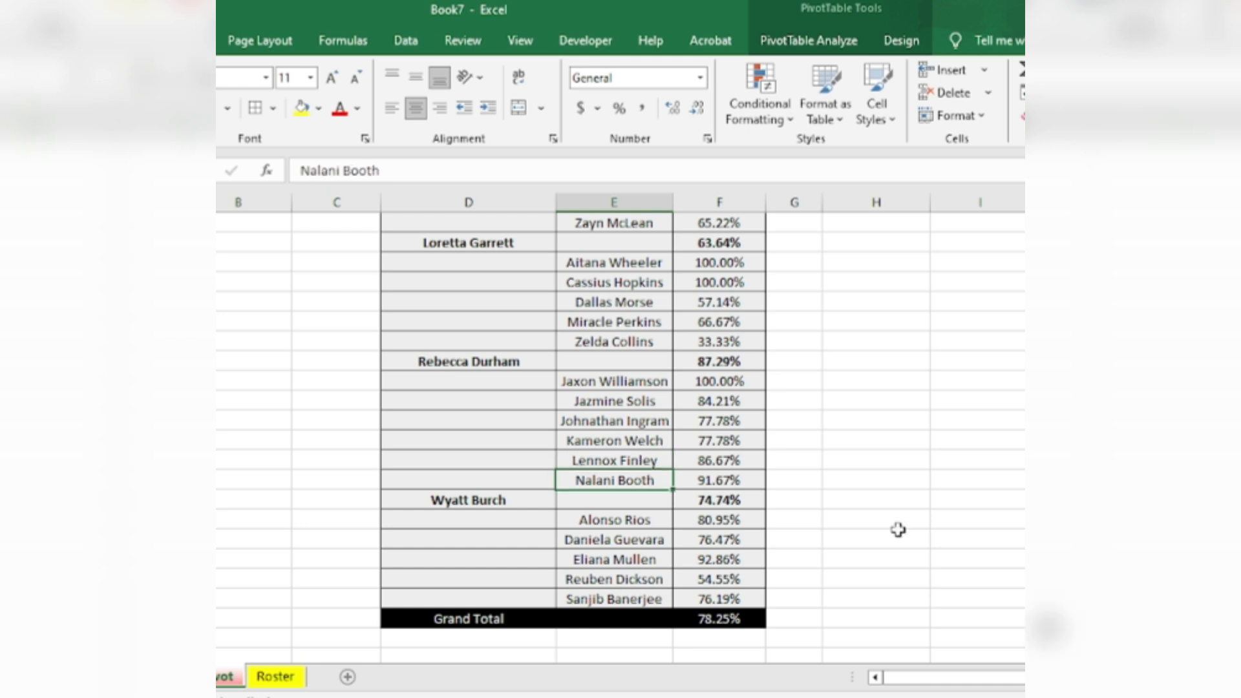
key("Right")
key("shift+space")
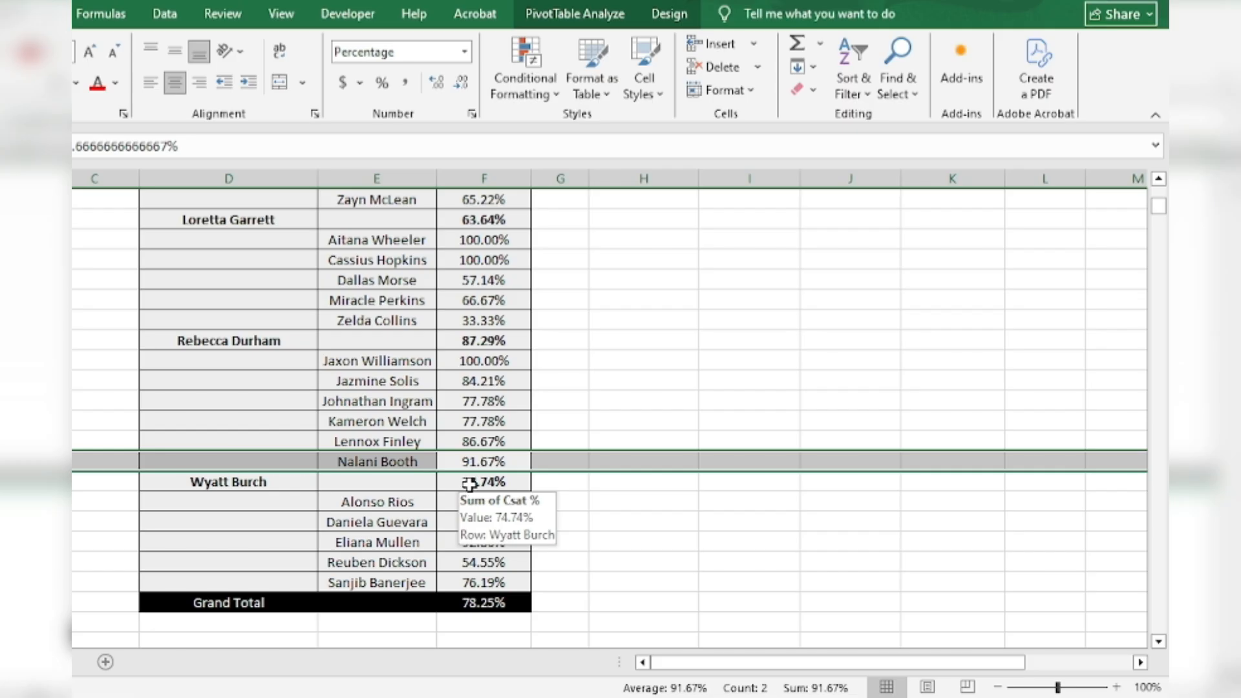
- Review the filtered pivot rows back up to the header and slicers, ending on the first TL entry
left_click(381, 405)
key("Up")
key("Up")
key("Up")
key("Up")
key("Up")
key("Up")
key("Up")
key("Up")
key("Up")
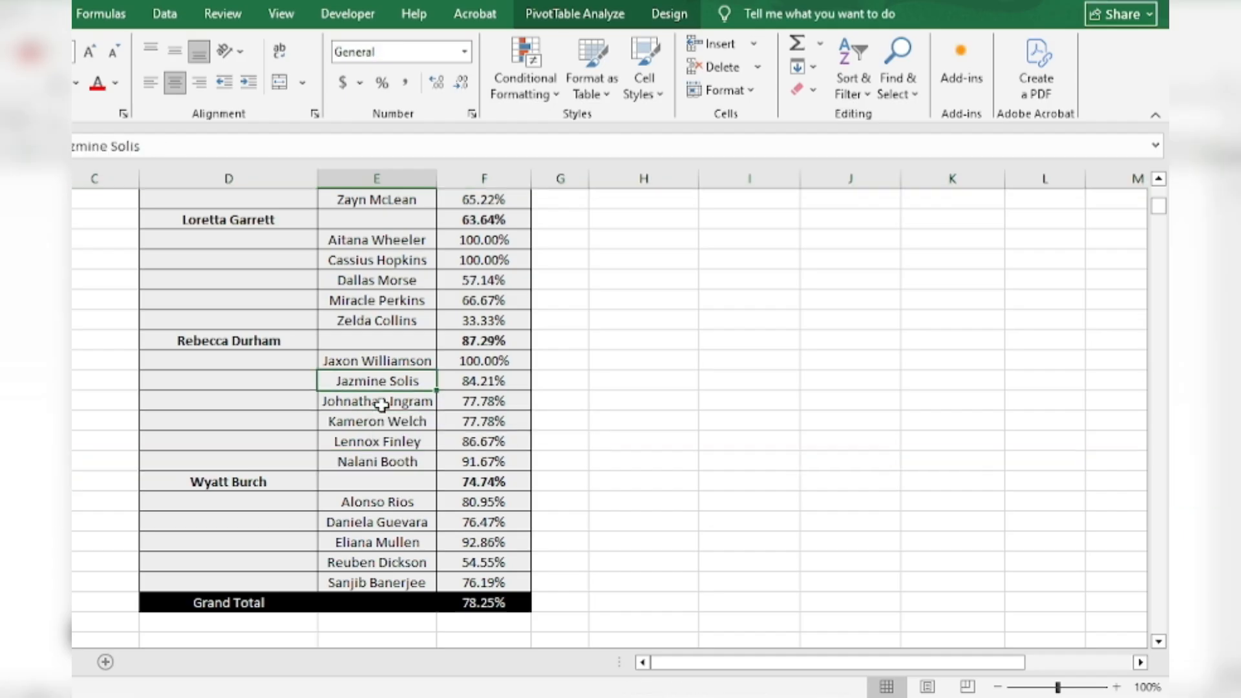
key("Up")
key("Up")
key("Up")
key("Up")
key("Up")
key("Up")
key("Up")
key("Up")
key("Up")
key("Up")
key("Up")
key("Up")
key("Up")
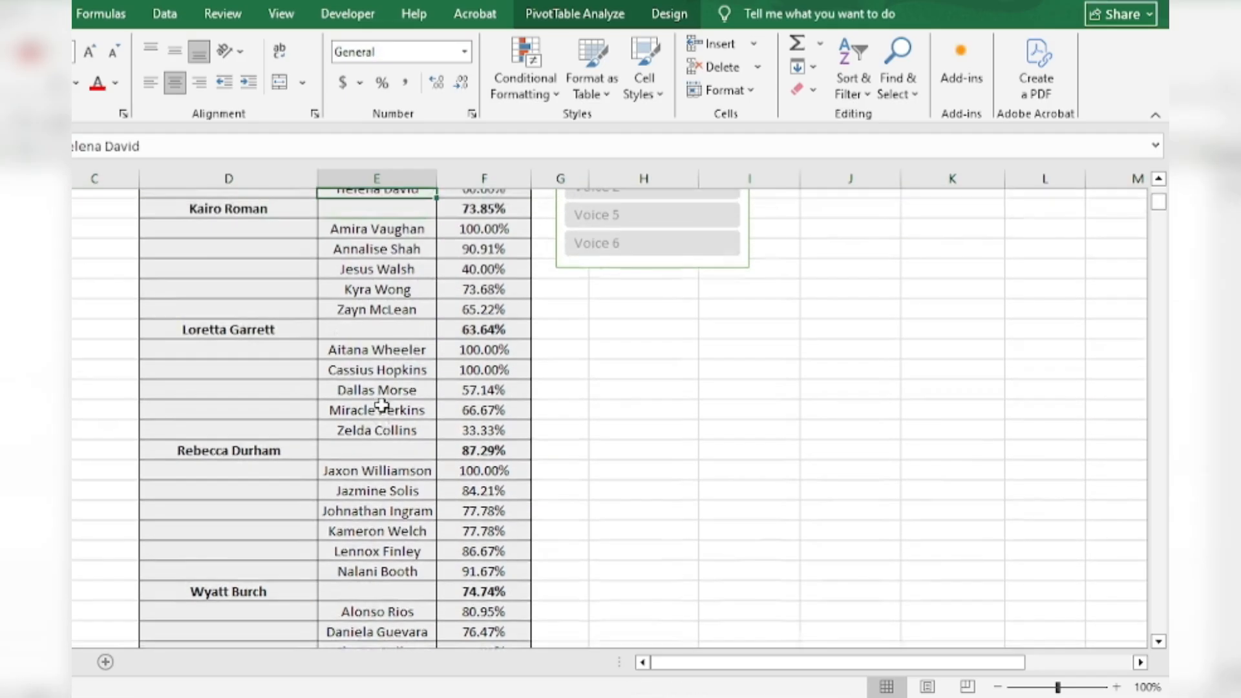
key("Up")
key("Up")
key("Up")
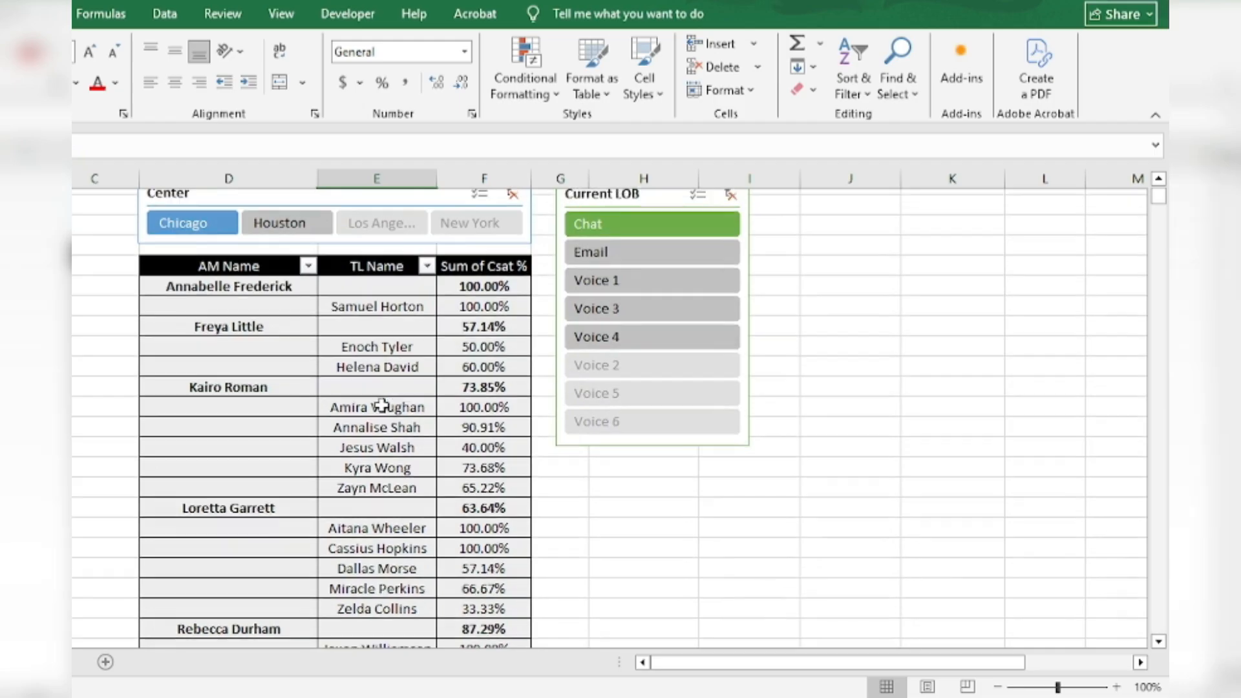
key("Down")
key("Down")
key("Down")
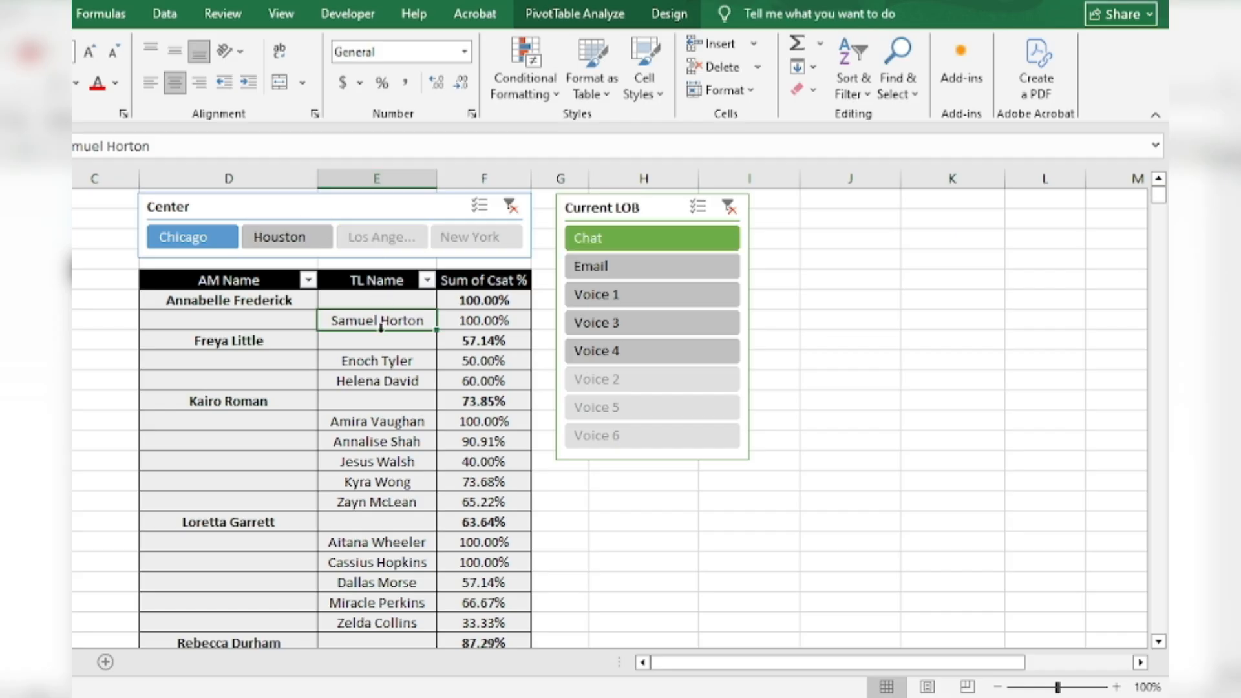
- Show the pivot table's field list and view the options available for the Current LOB field
right_click(377, 320)
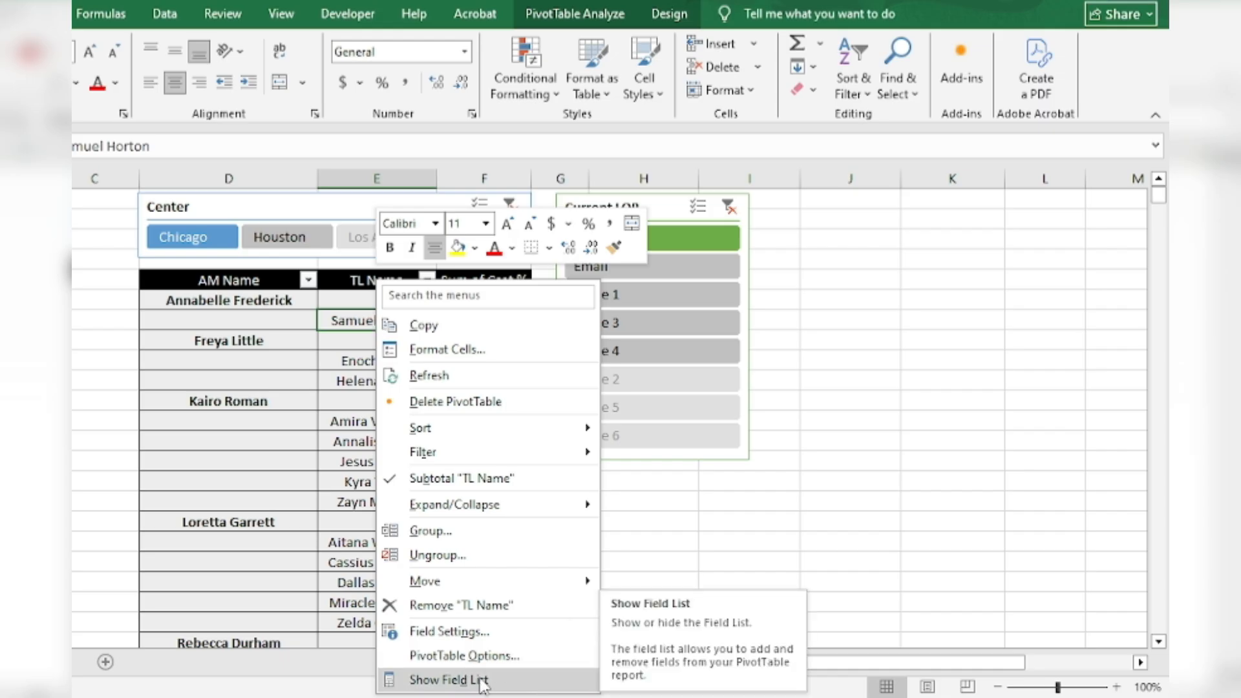
left_click(481, 680)
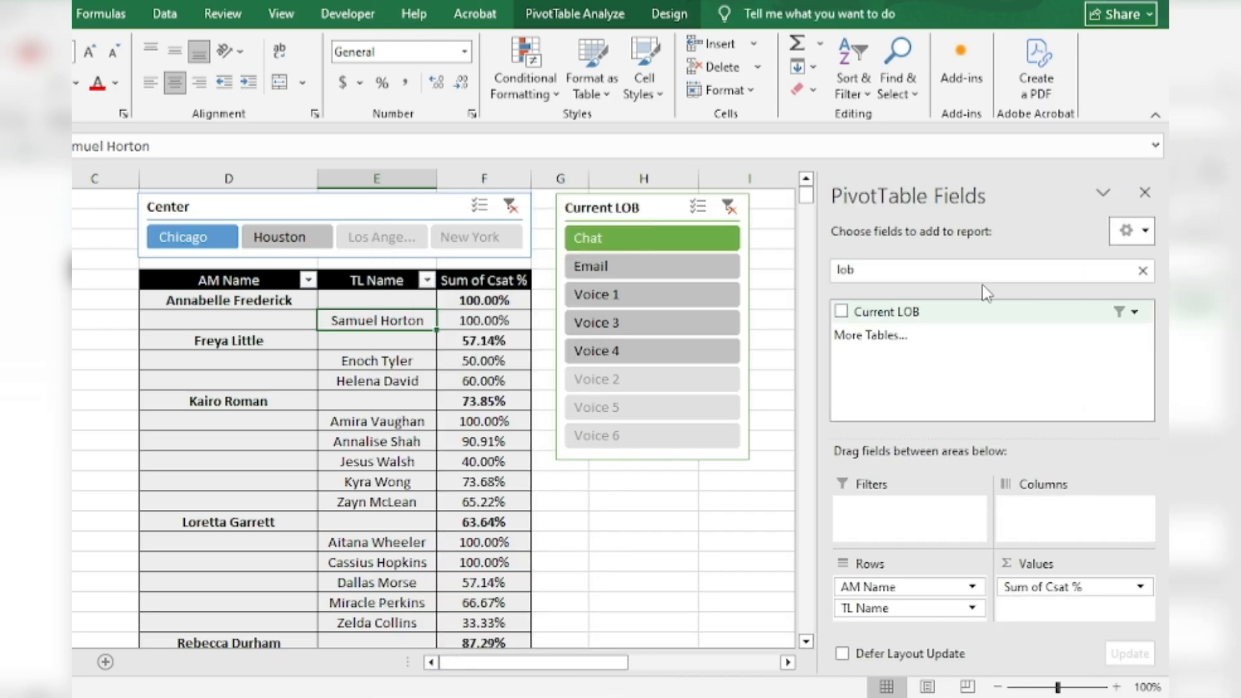
right_click(919, 312)
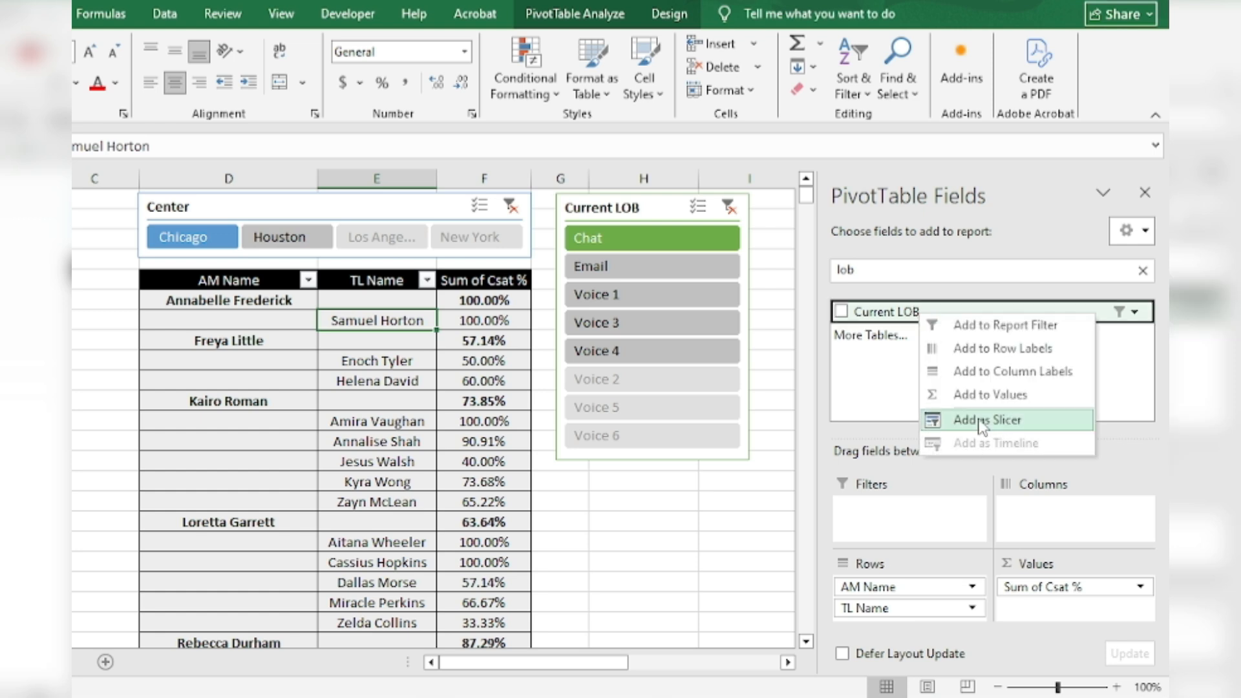
- Add the Current LOB field to the Filters area, view its options and remove it from the pivot layout again
left_click(892, 311)
left_click_drag(892, 312, 897, 515)
left_click(898, 511)
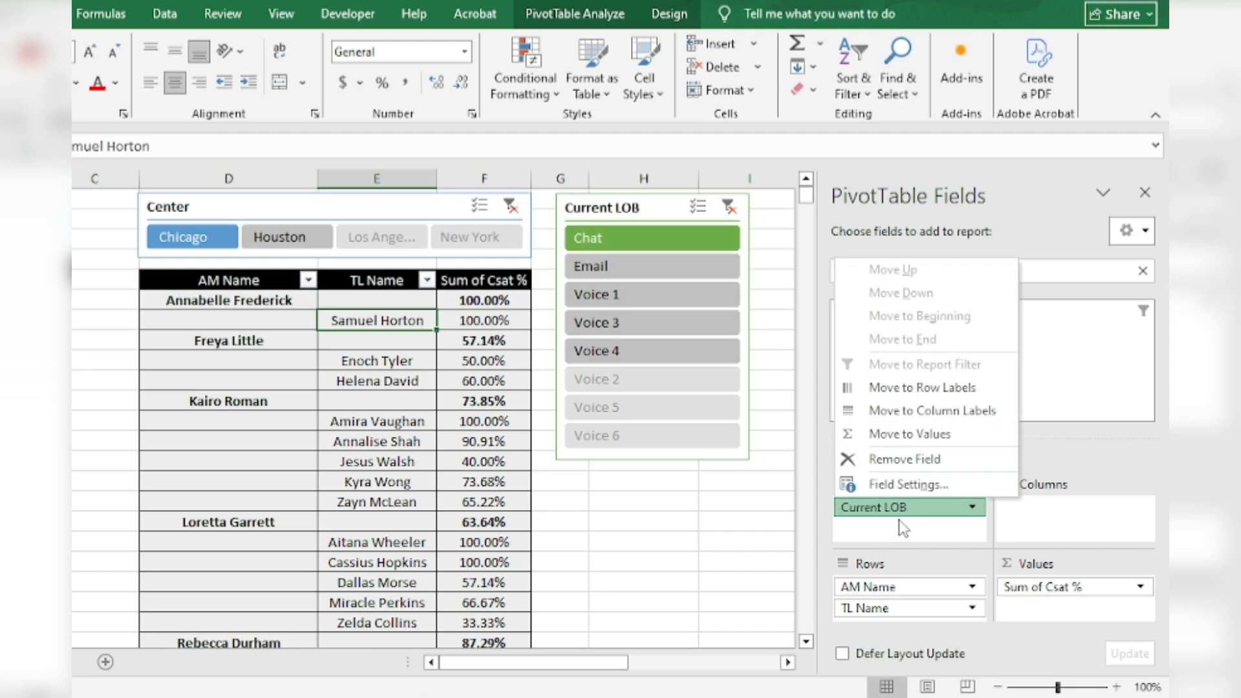
left_click(904, 529)
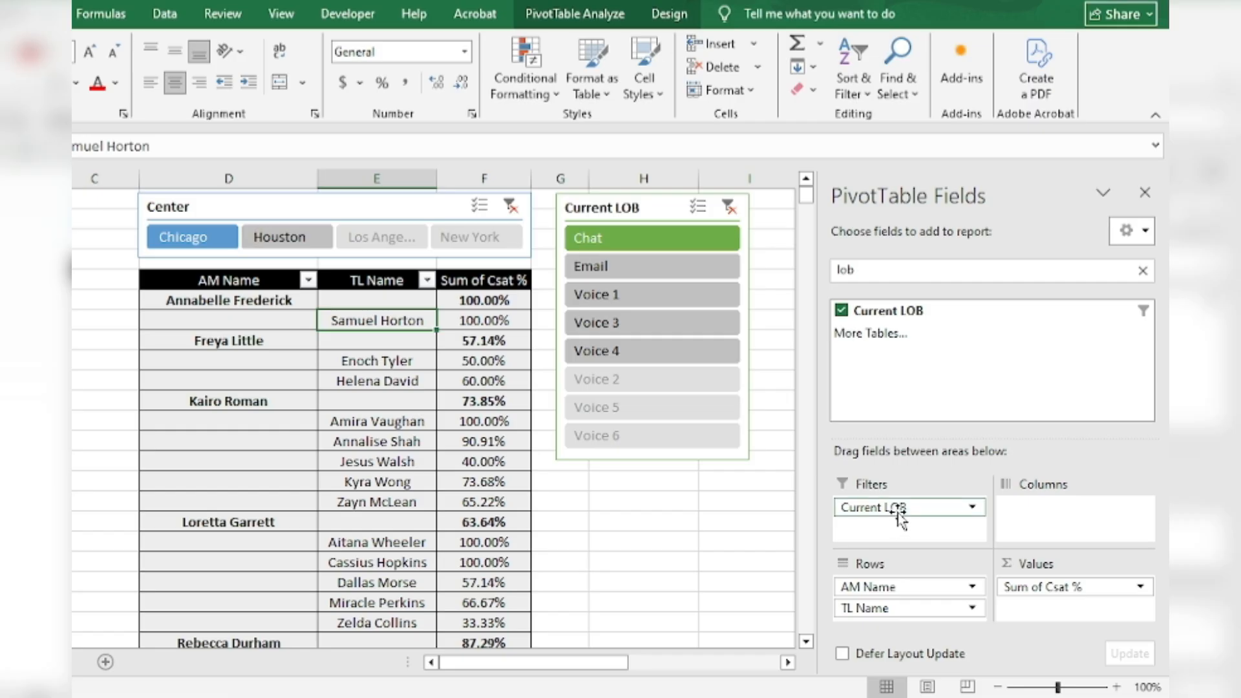
left_click_drag(894, 507, 860, 310)
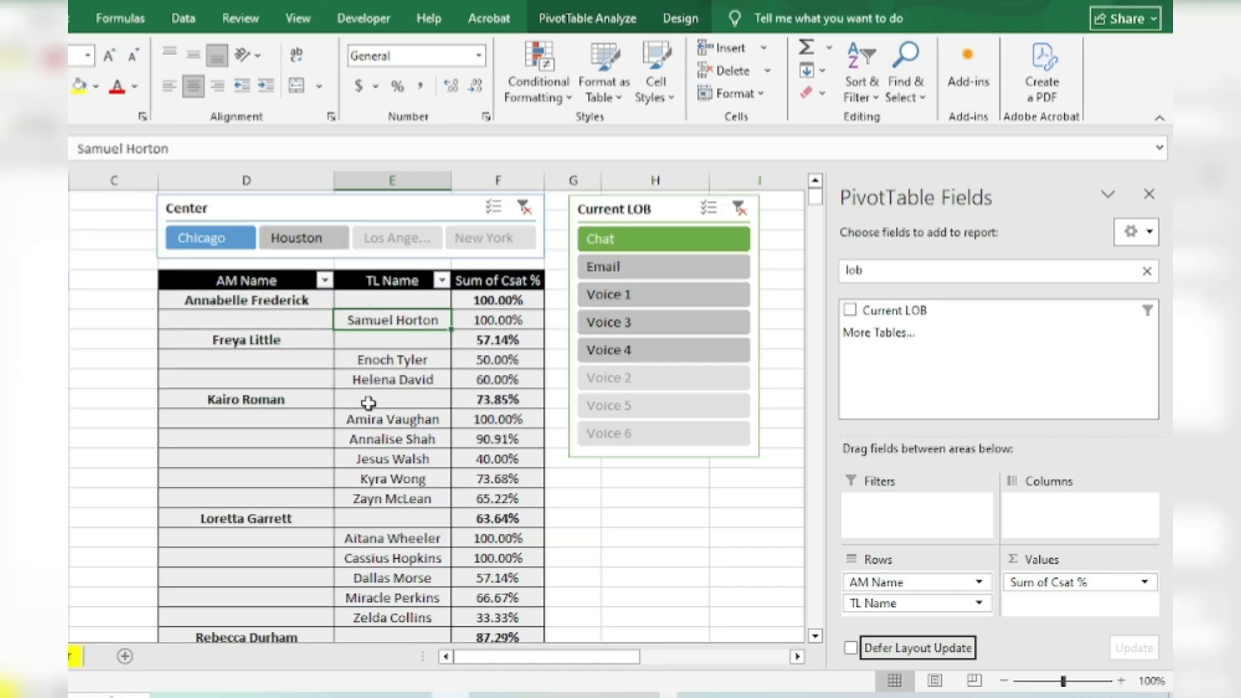
left_click(353, 402)
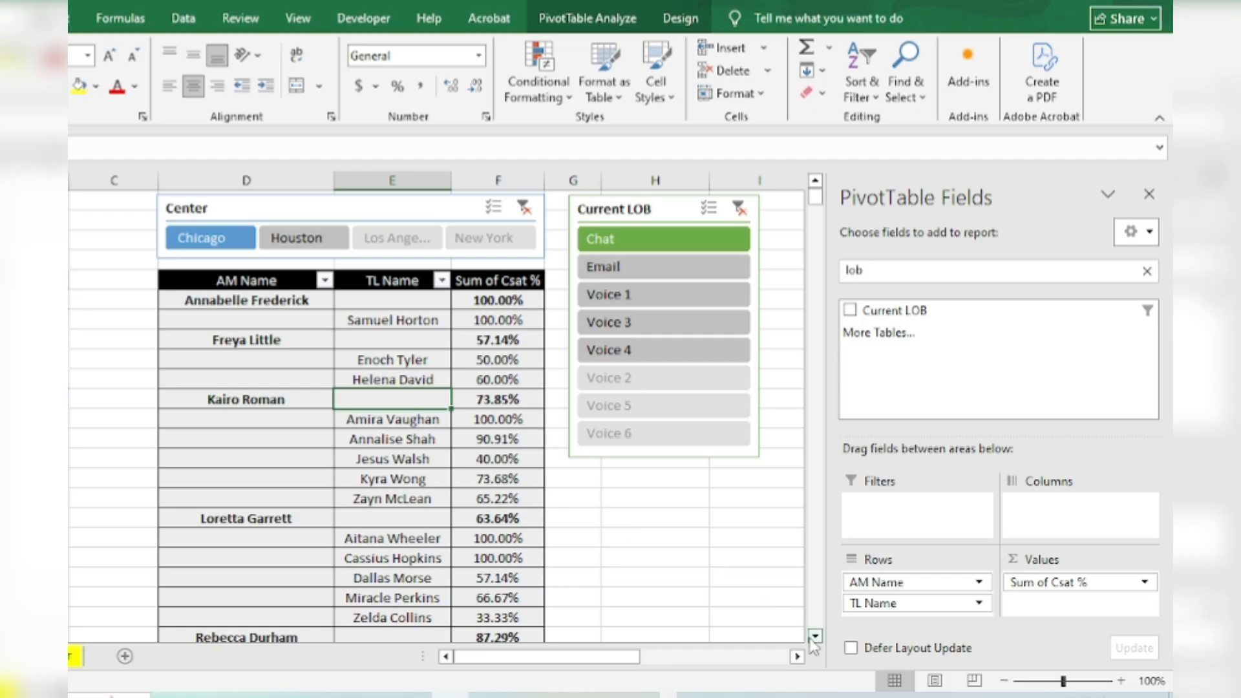
- Expand the last TL above the Grand Total row to show detail by the Emp Name field
left_click(815, 636)
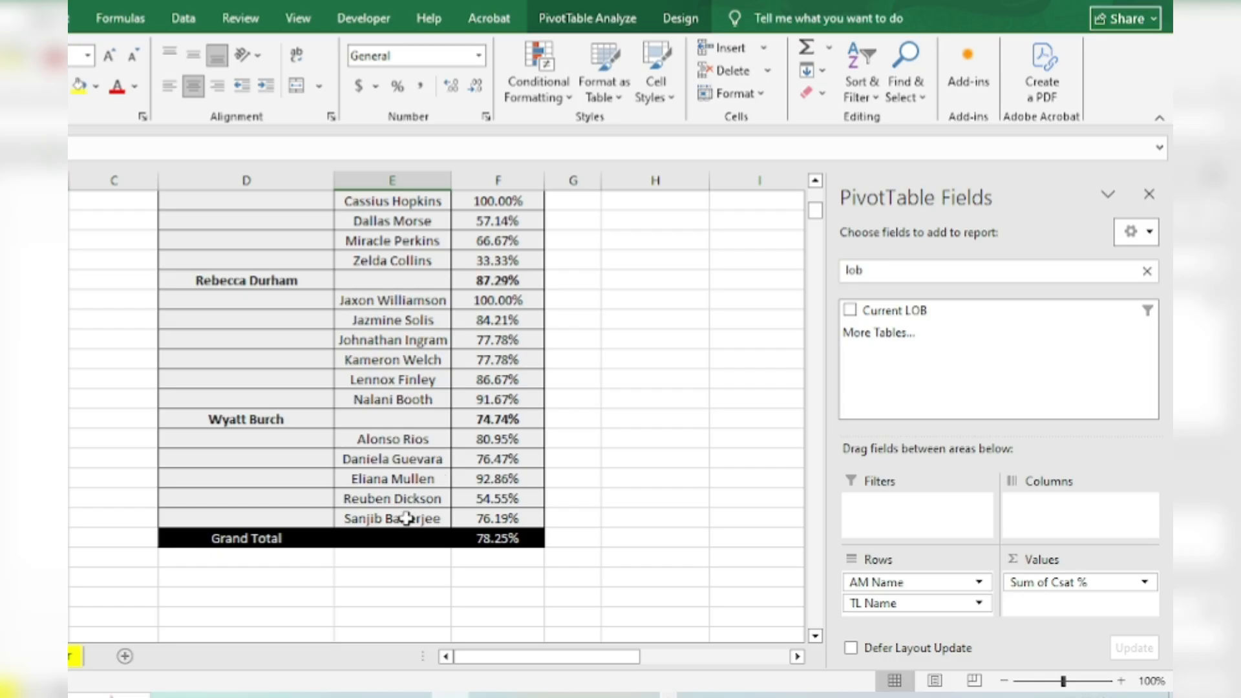
left_click(405, 519)
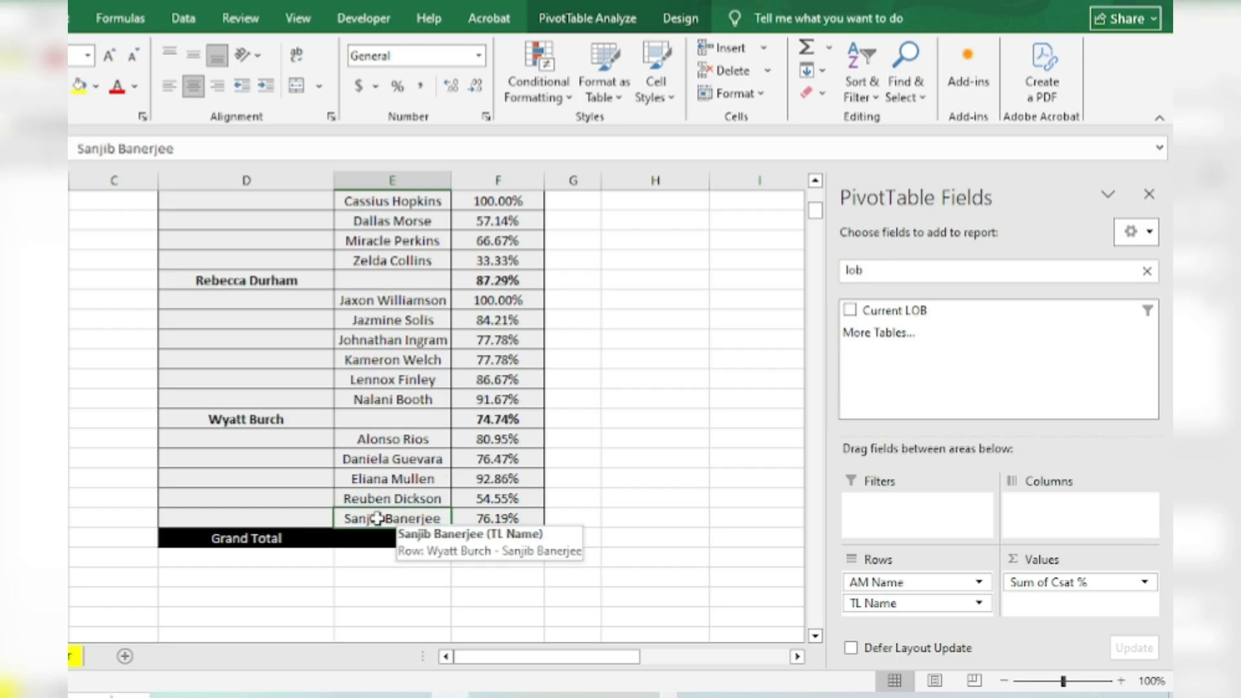
mouse_move(532, 518)
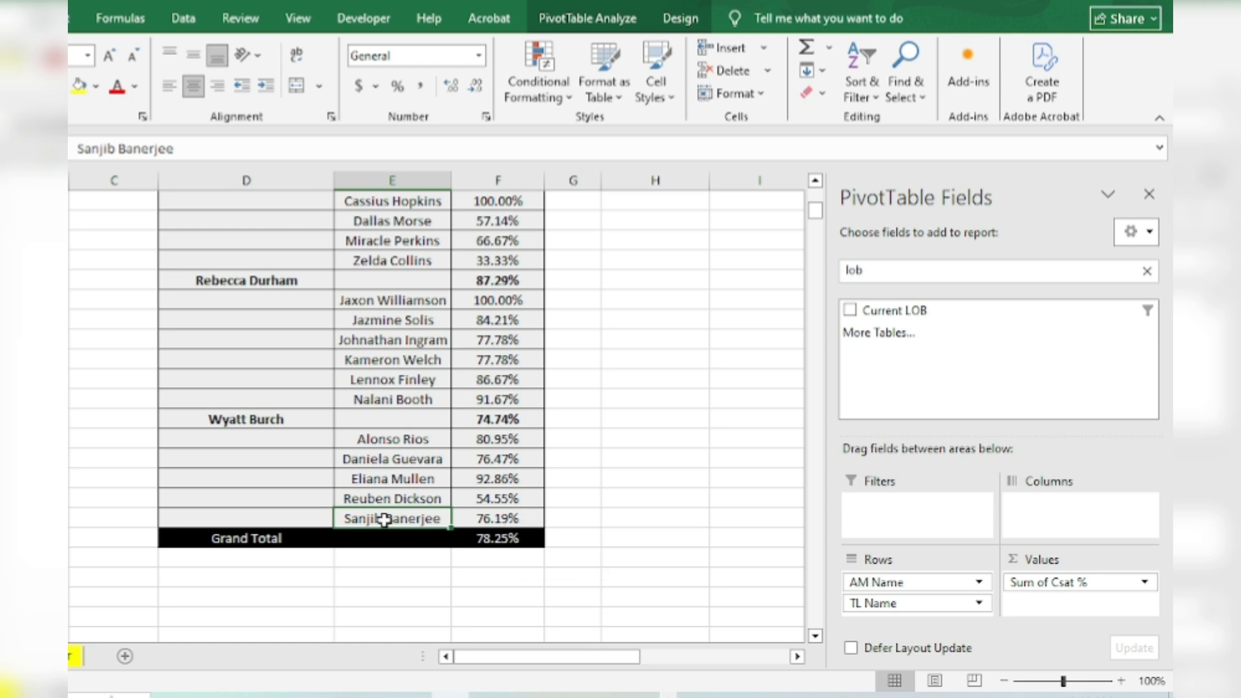
mouse_move(384, 519)
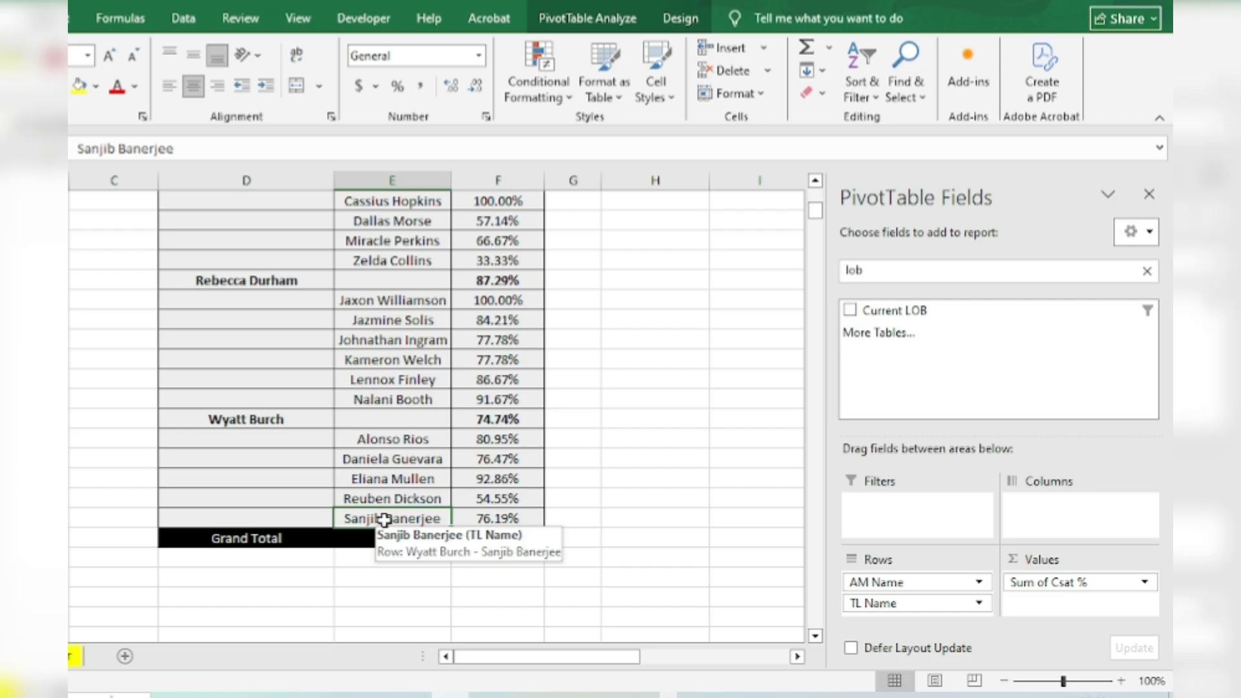
double_click(385, 519)
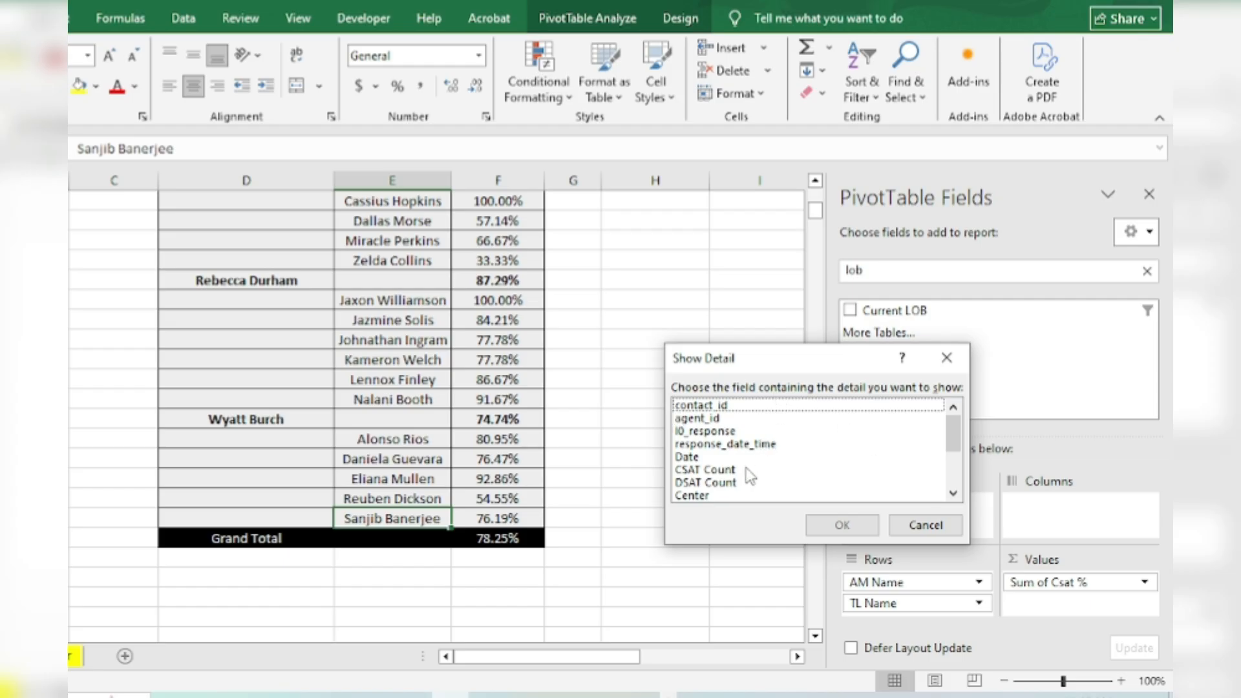
left_click_drag(955, 428, 955, 440)
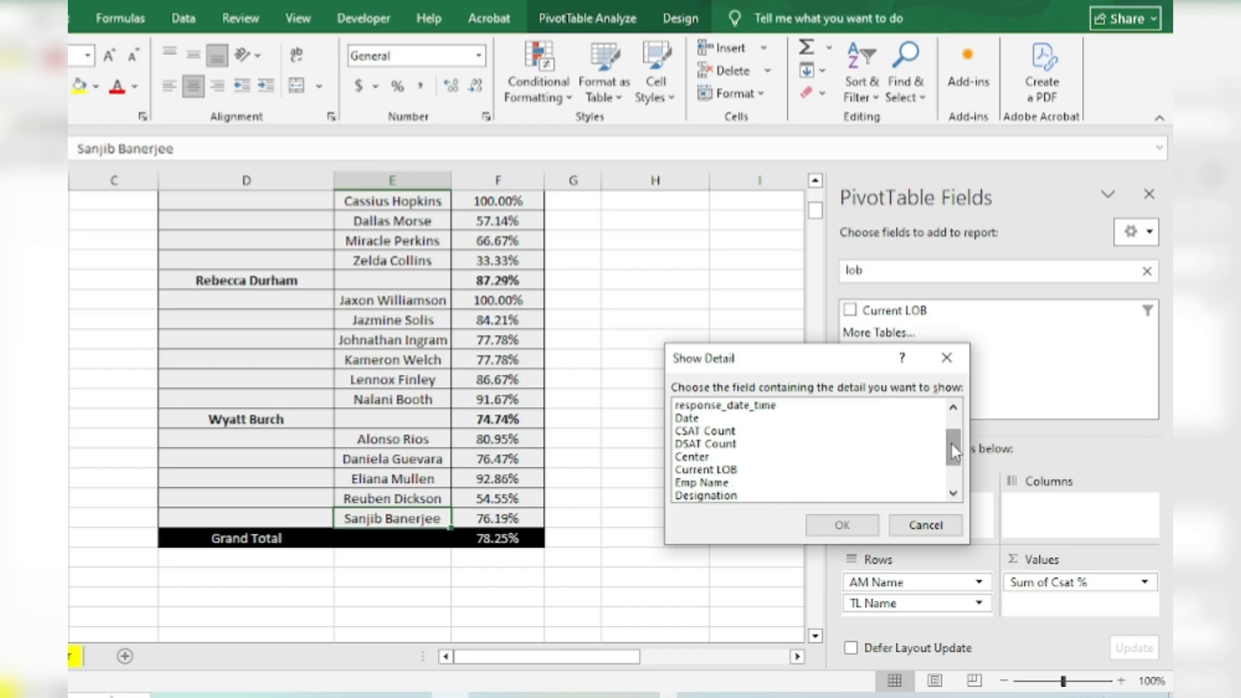
left_click_drag(955, 453, 955, 462)
left_click(734, 458)
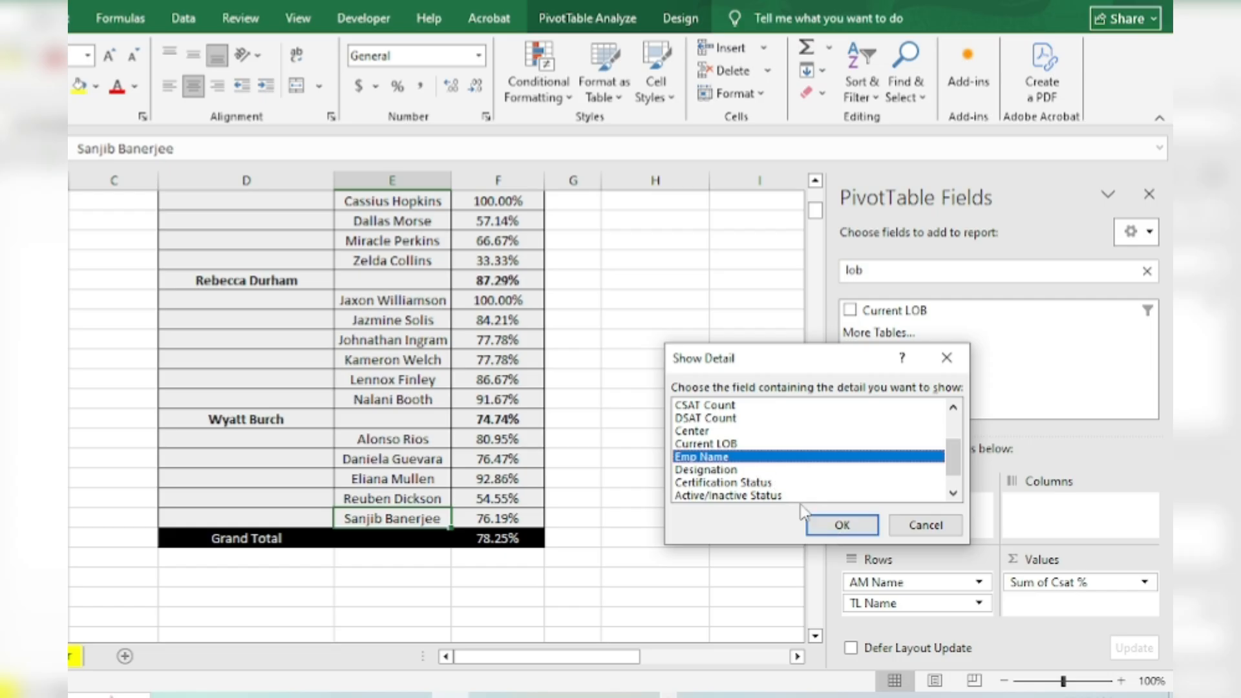
left_click(833, 525)
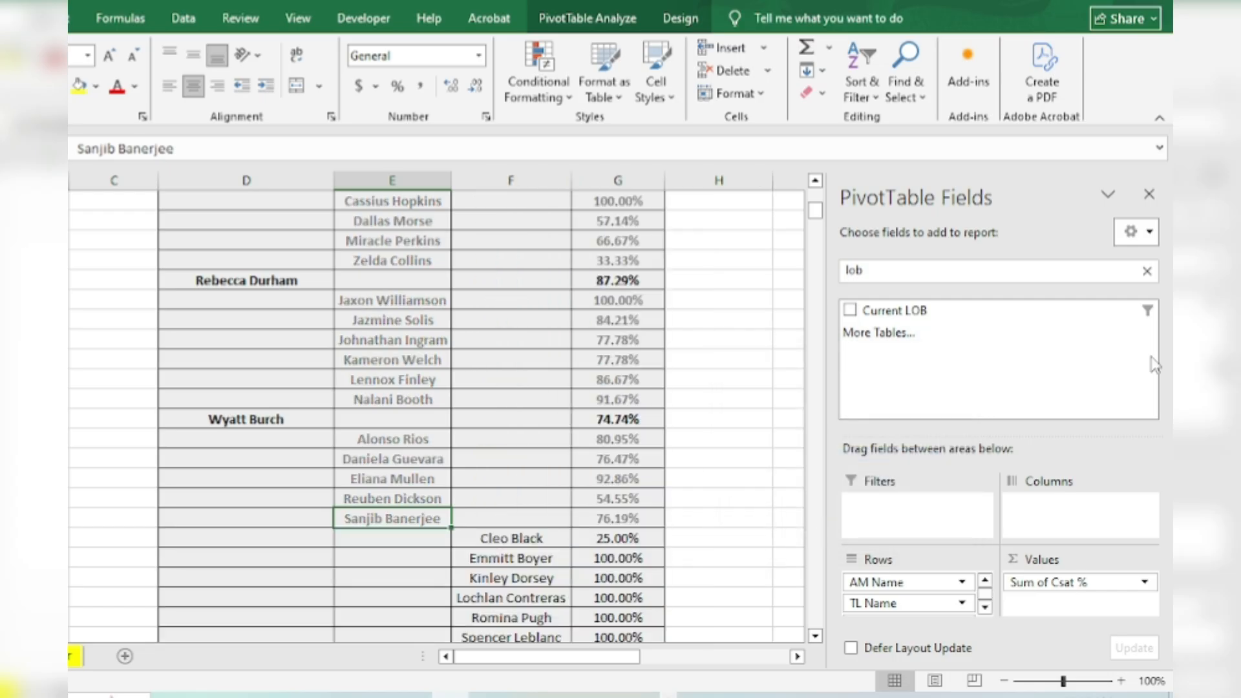
- Examine the expanded employee rows with their Csat % values and the TLs listed under the last AM
left_click(620, 579)
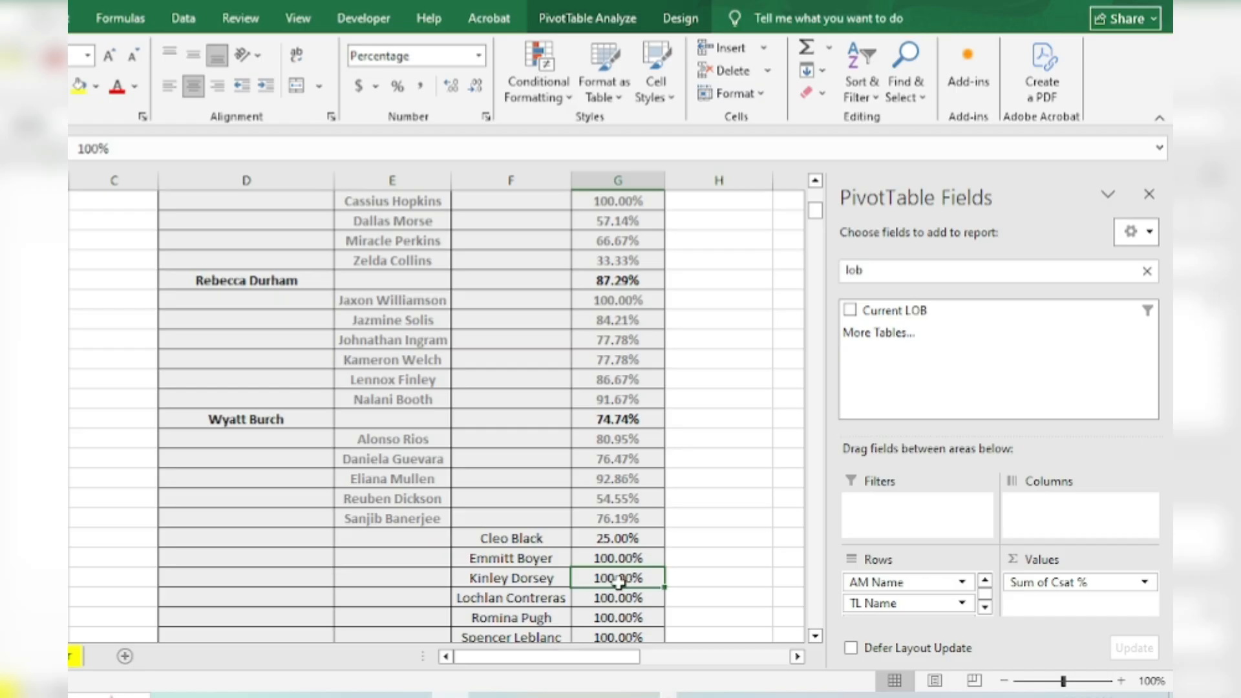
left_click(797, 572)
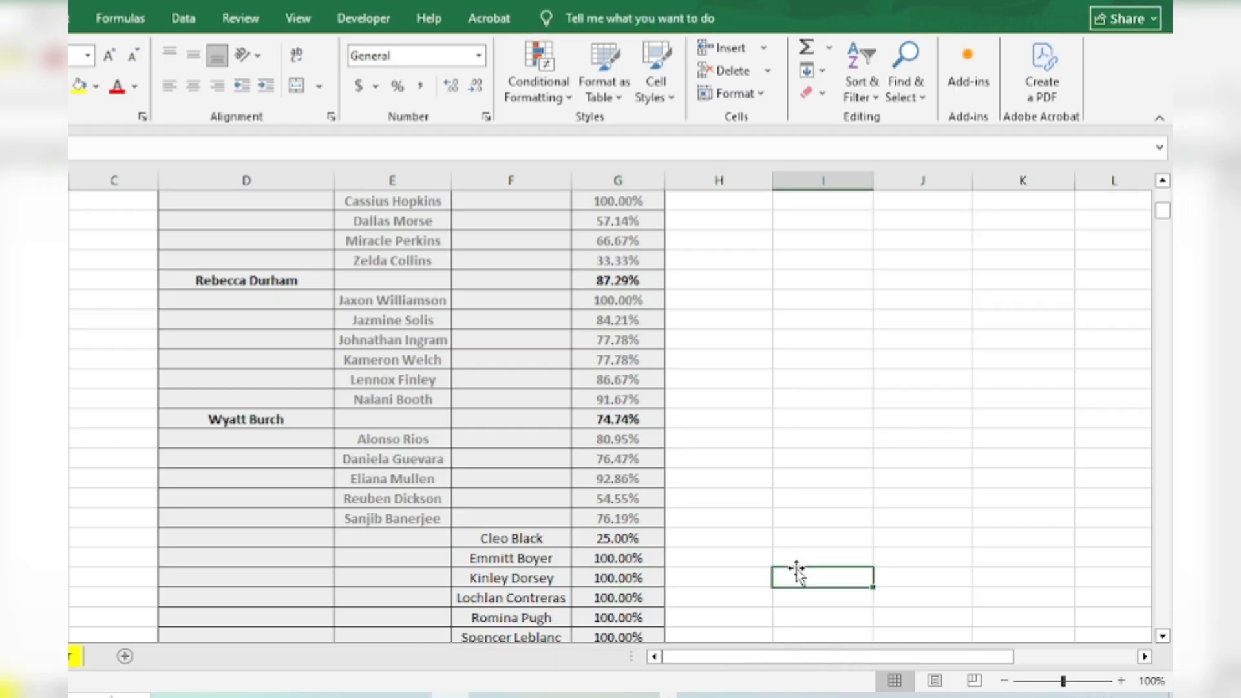
left_click(649, 553)
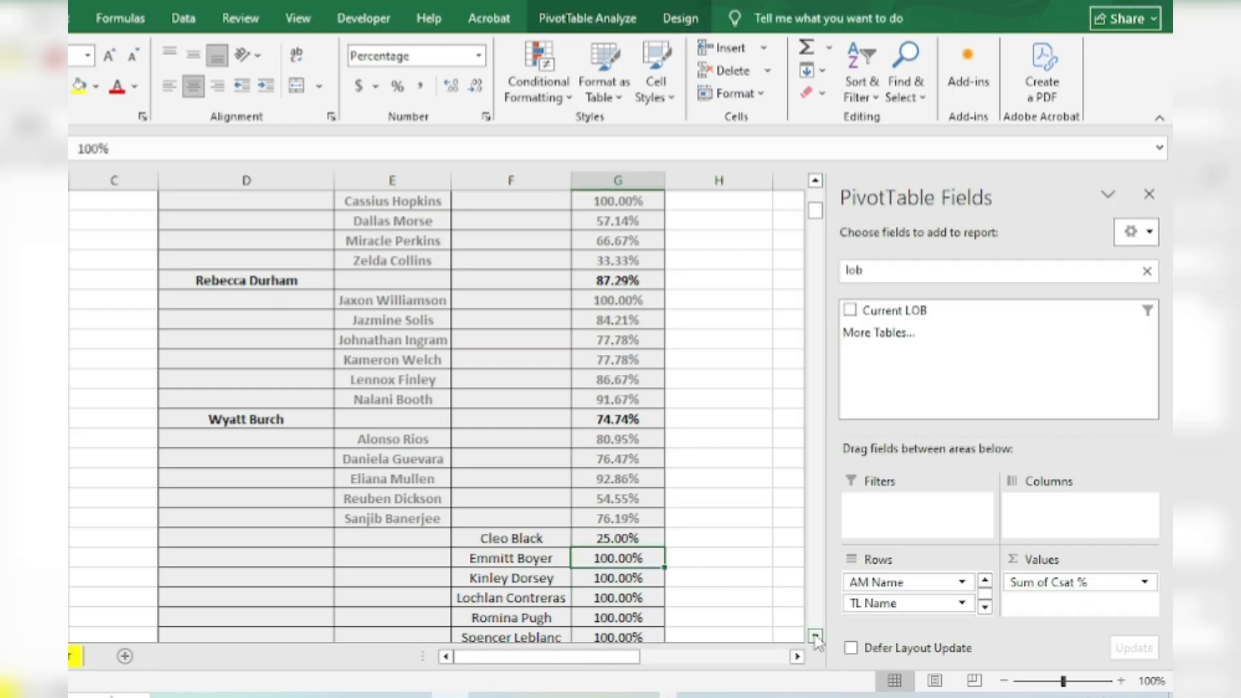
scroll(816, 637, "down", 3)
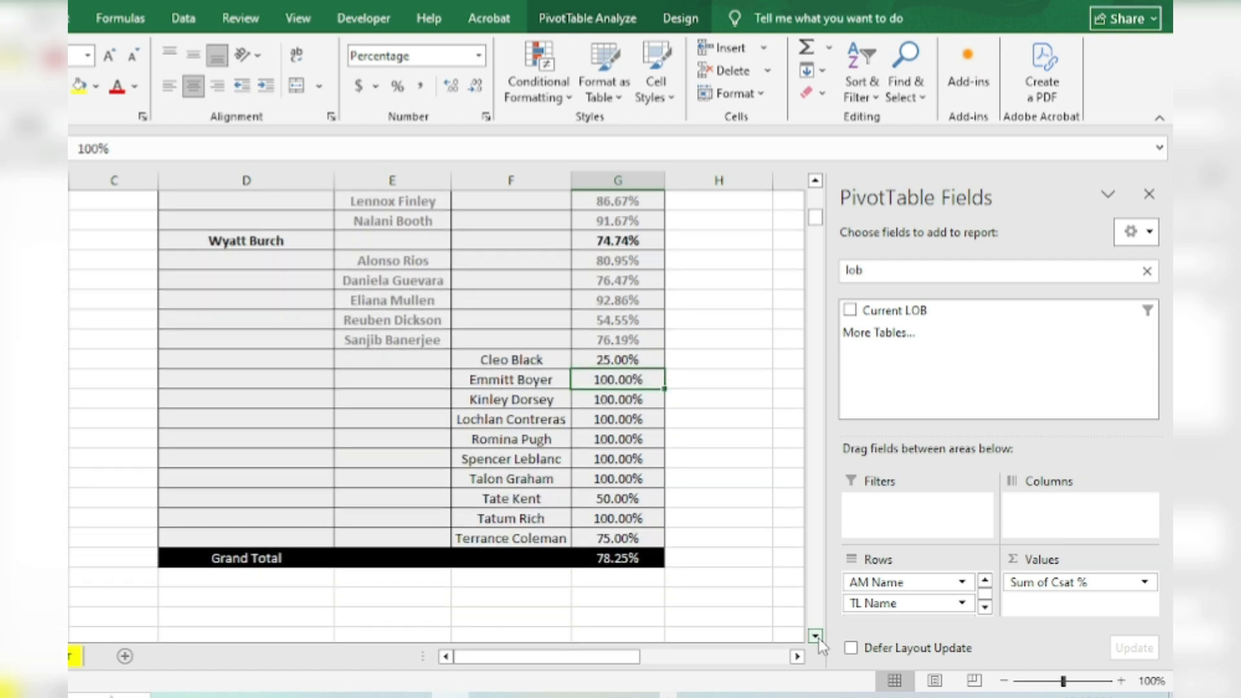
left_click(217, 242)
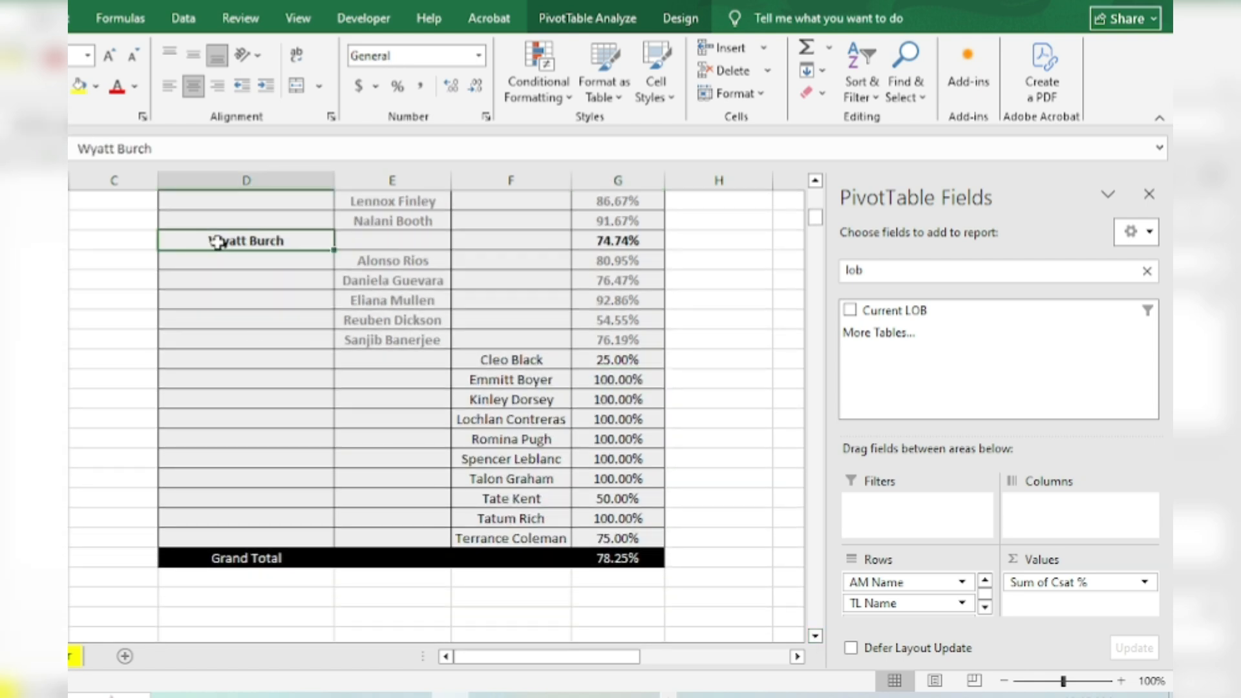
left_click(389, 265)
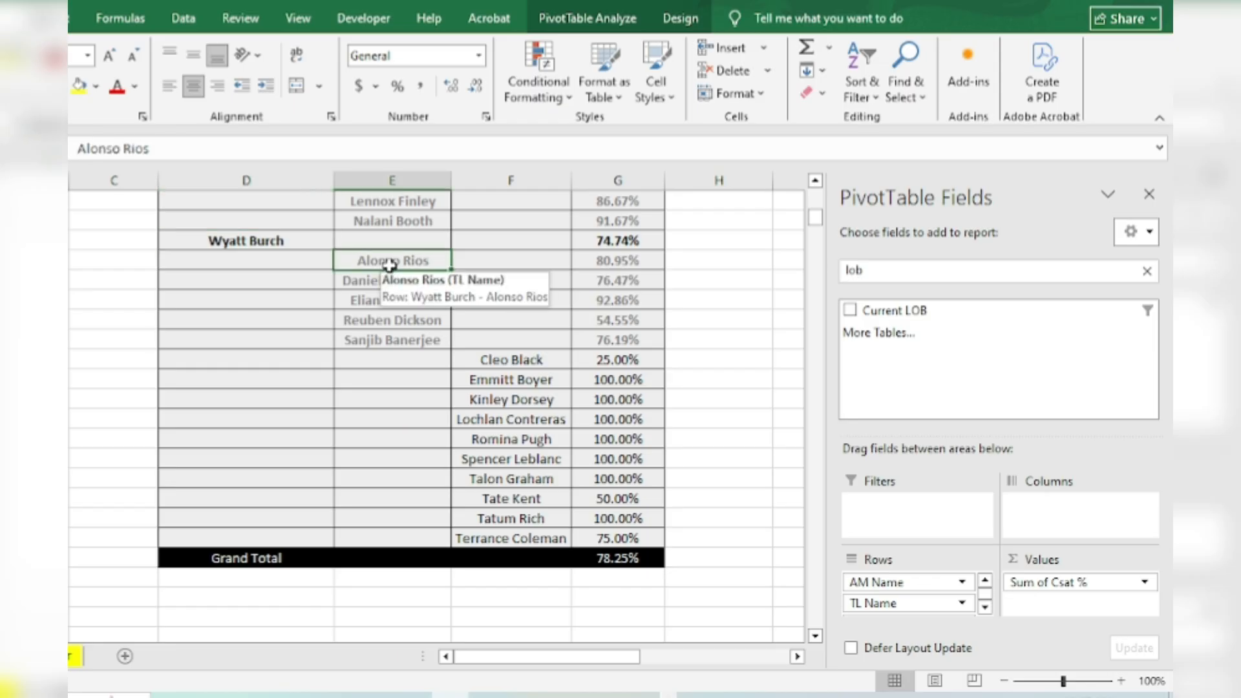
key("shift+Down")
key("shift+Down")
key("shift+Down")
key("shift+Down")
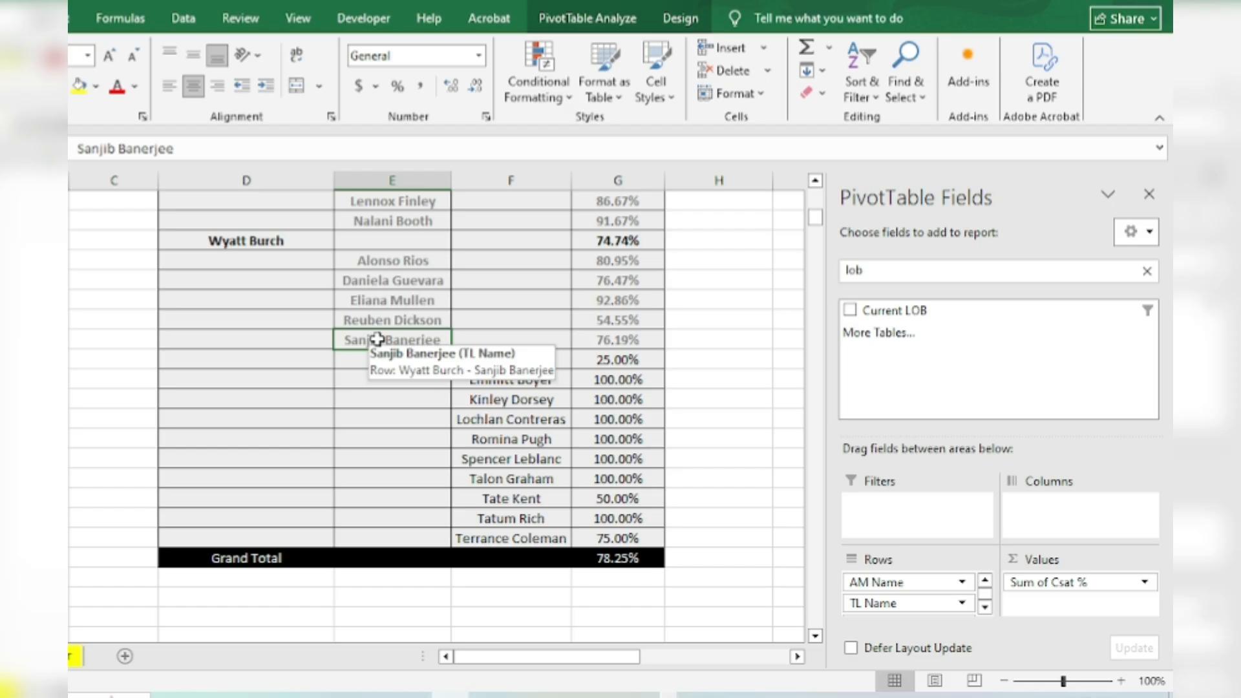
- Select all employee names listed under the last TL to review that team
left_click(557, 402)
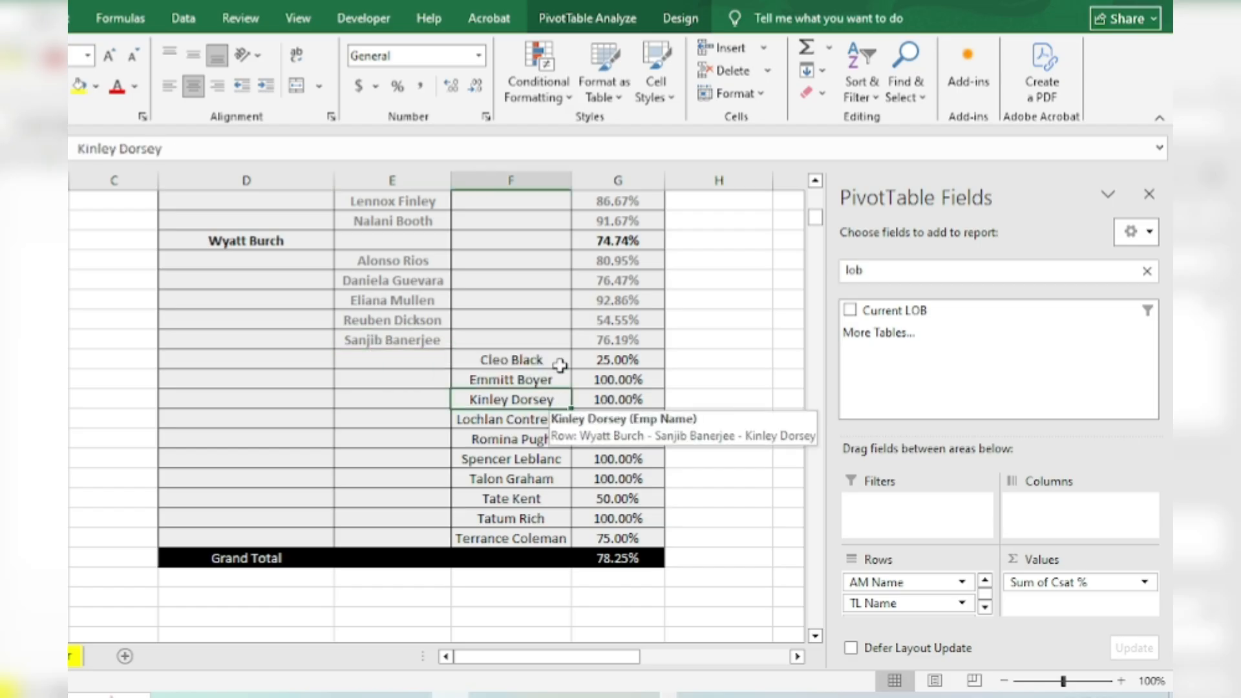
left_click(560, 362)
key("shift+Down")
key("shift+Down")
key("shift+Down")
key("shift+Down")
key("shift+Down")
key("shift+Down")
key("shift+Down")
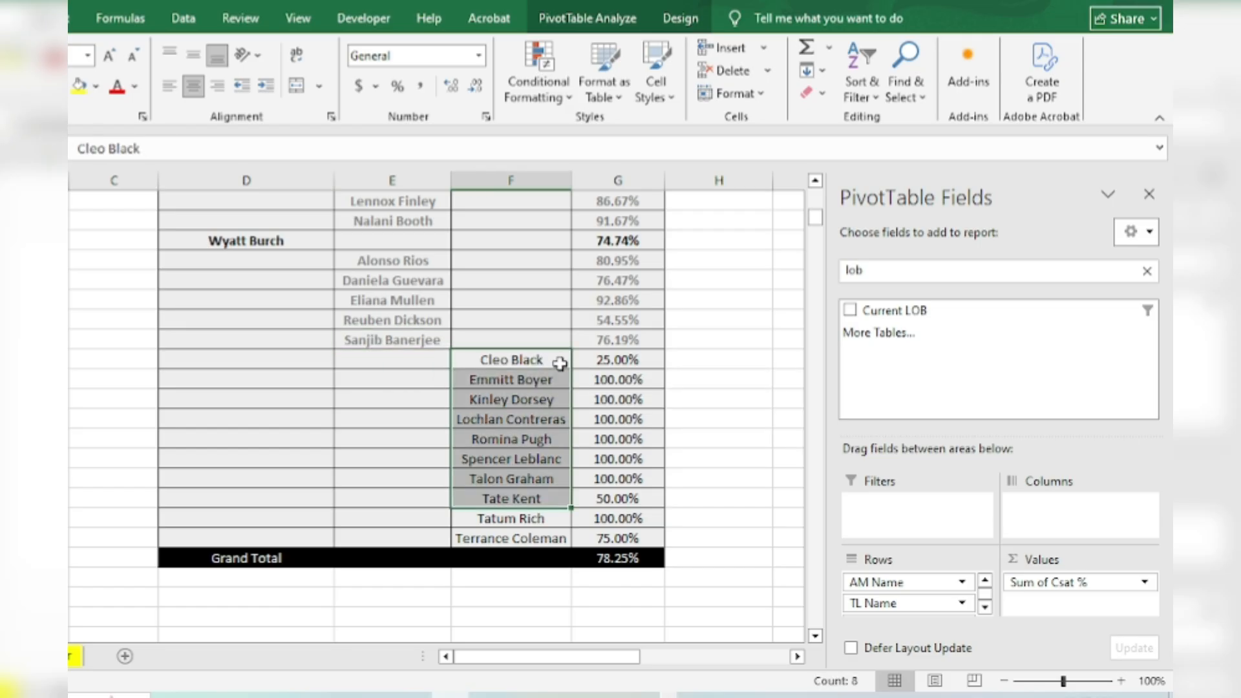
key("shift+Down")
key("shift+Down")
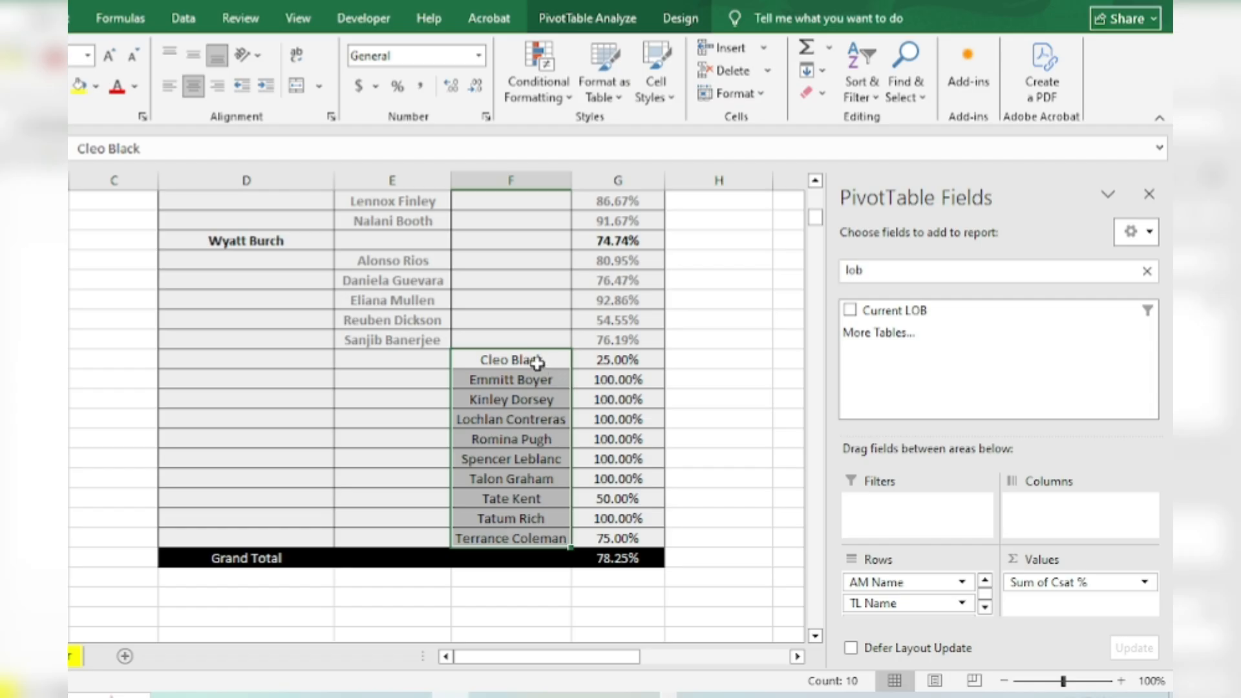
- Sort the employees under the last TL by Csat % from smallest to largest
left_click(637, 363)
right_click(636, 362)
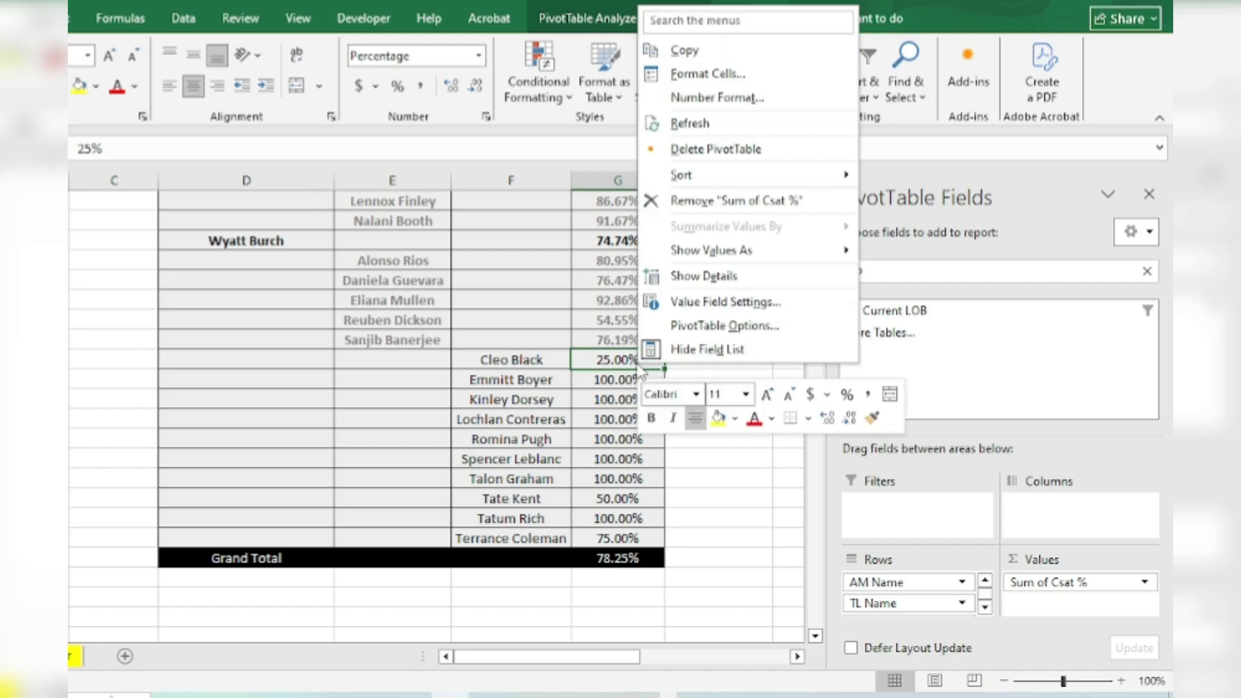
mouse_move(743, 174)
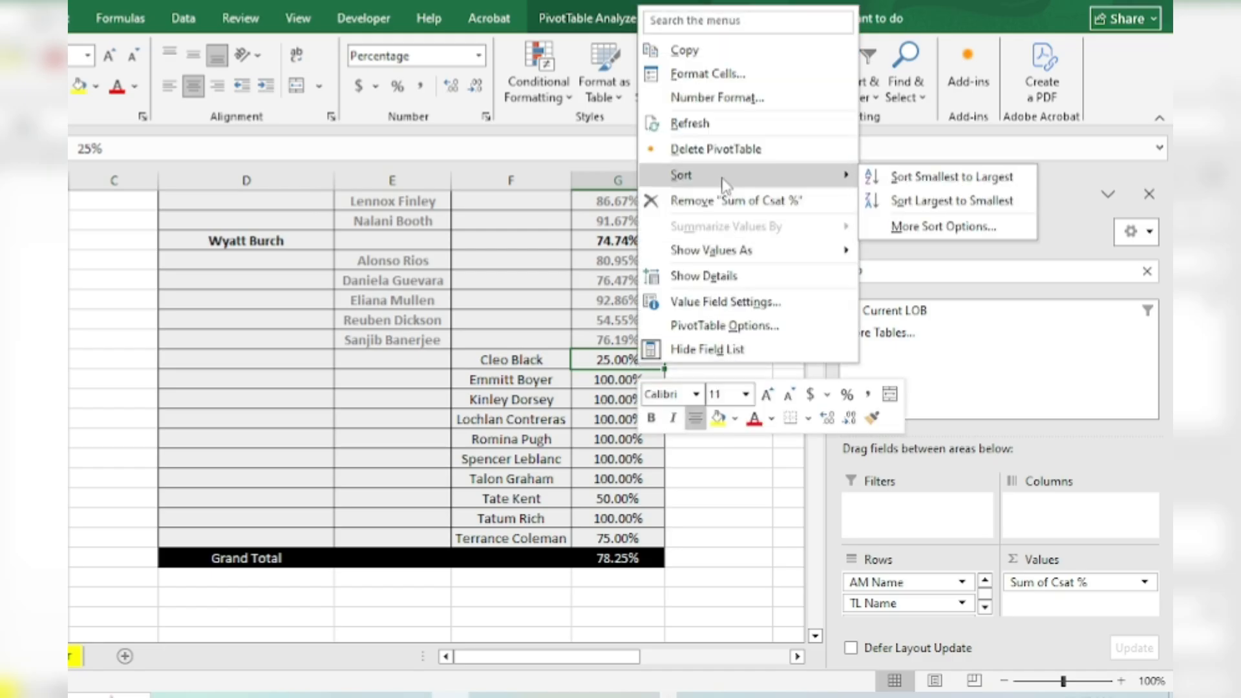
left_click(919, 178)
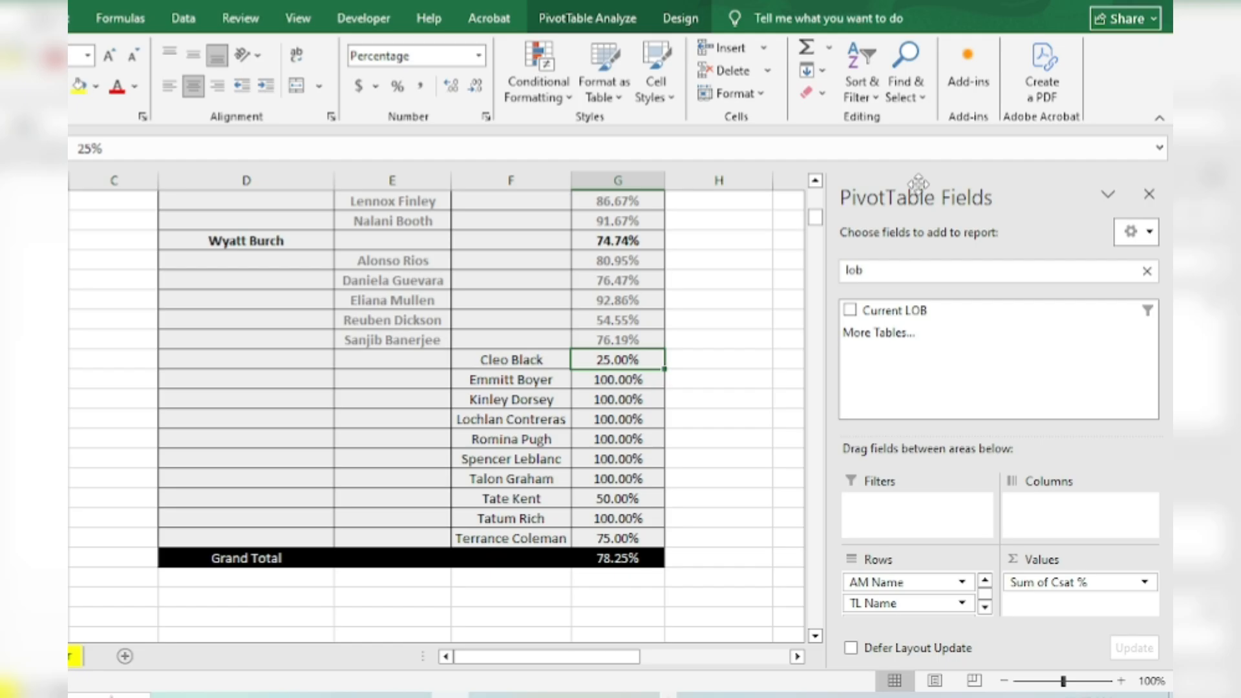
- Highlight the names and Csat % values of the three lowest-scoring employees with yellow fill and red font
left_click(511, 361)
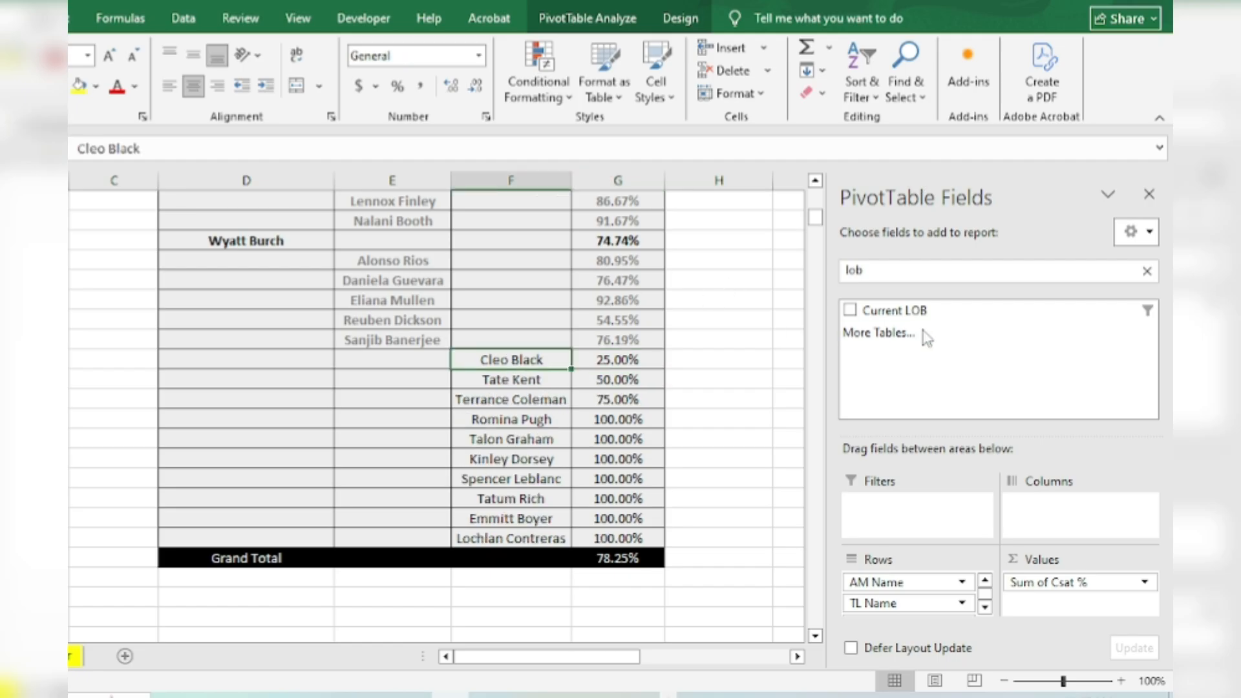
key("shift+Right")
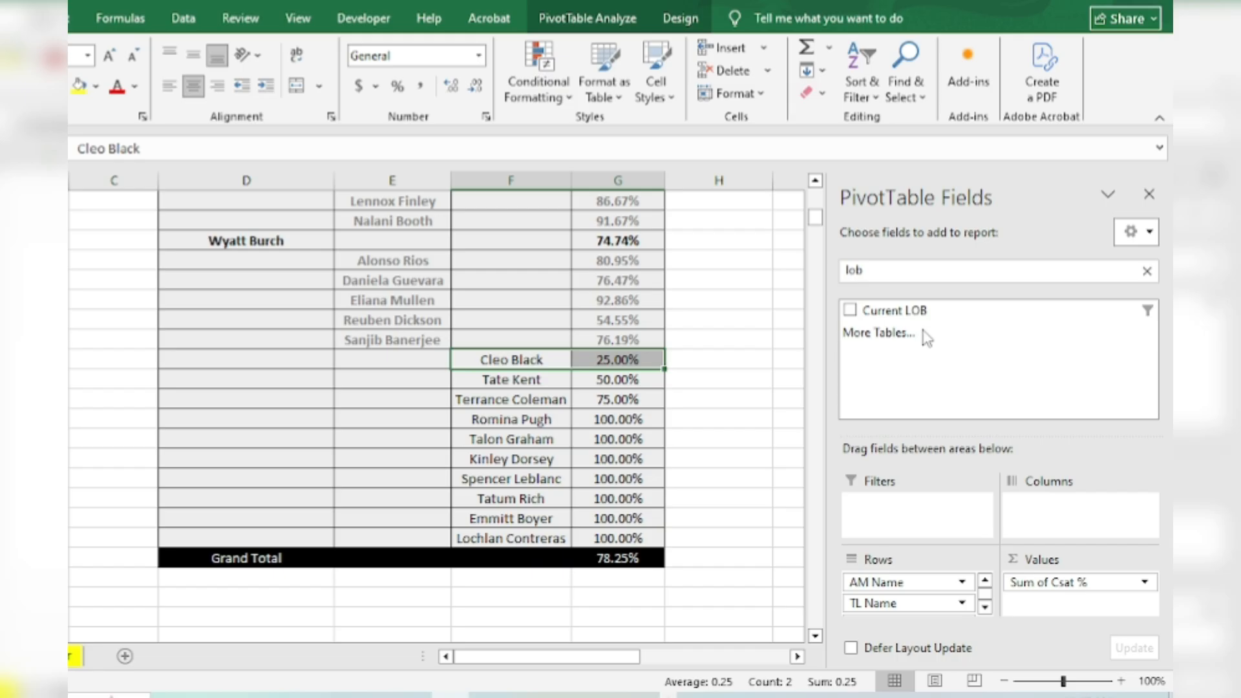
key("shift+Down")
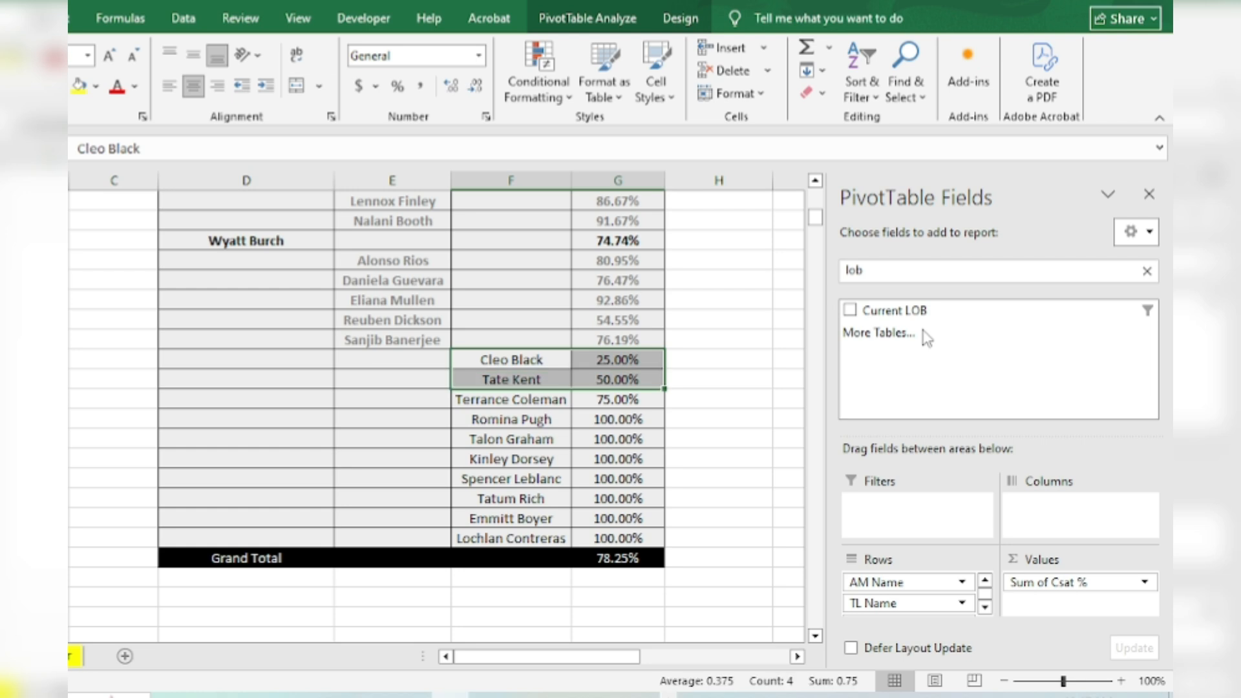
key("shift+Down")
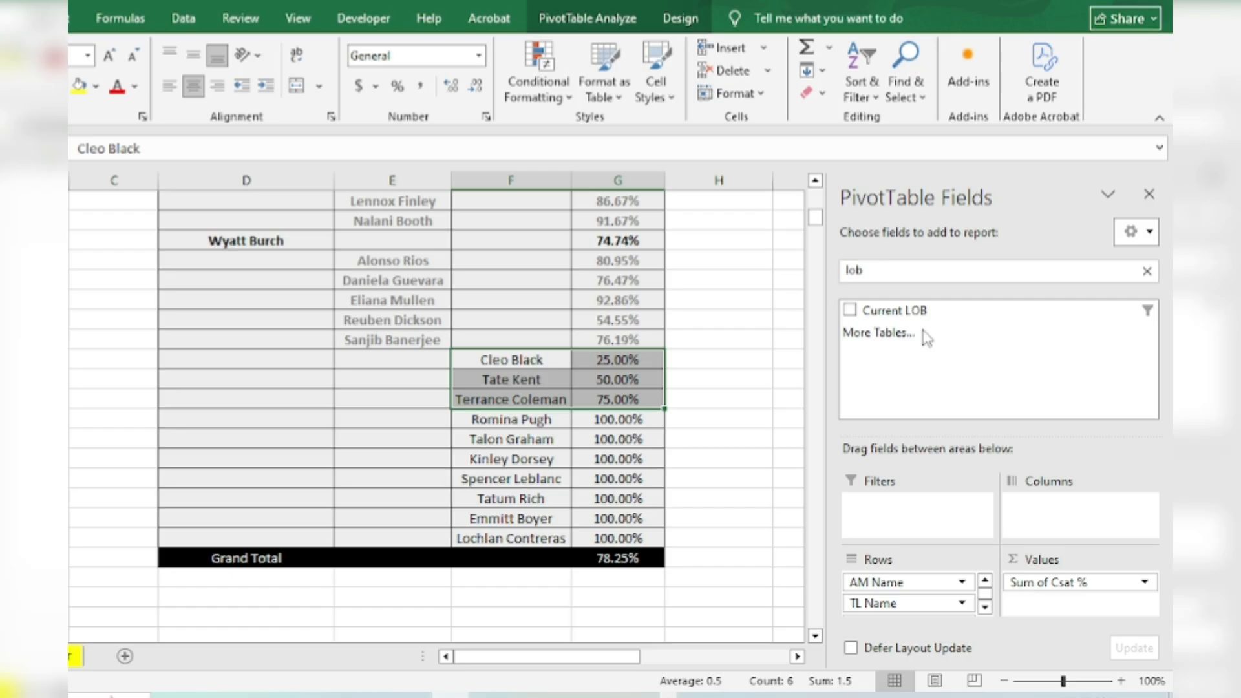
left_click(79, 88)
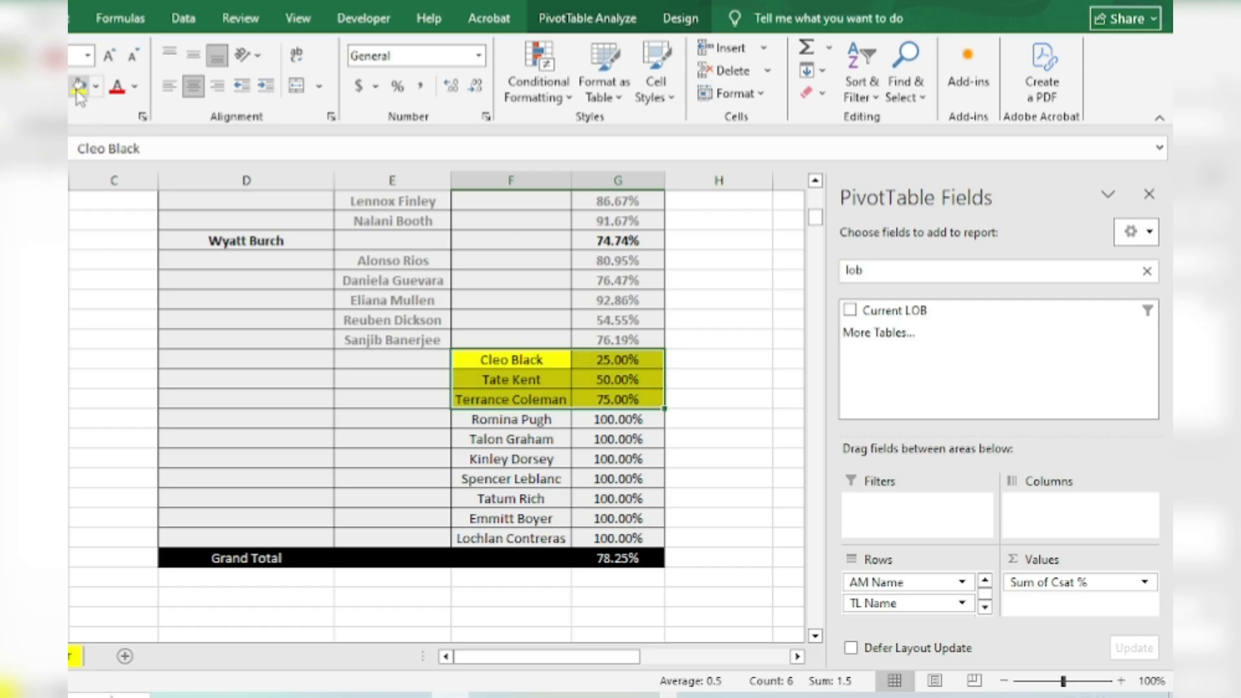
left_click(117, 87)
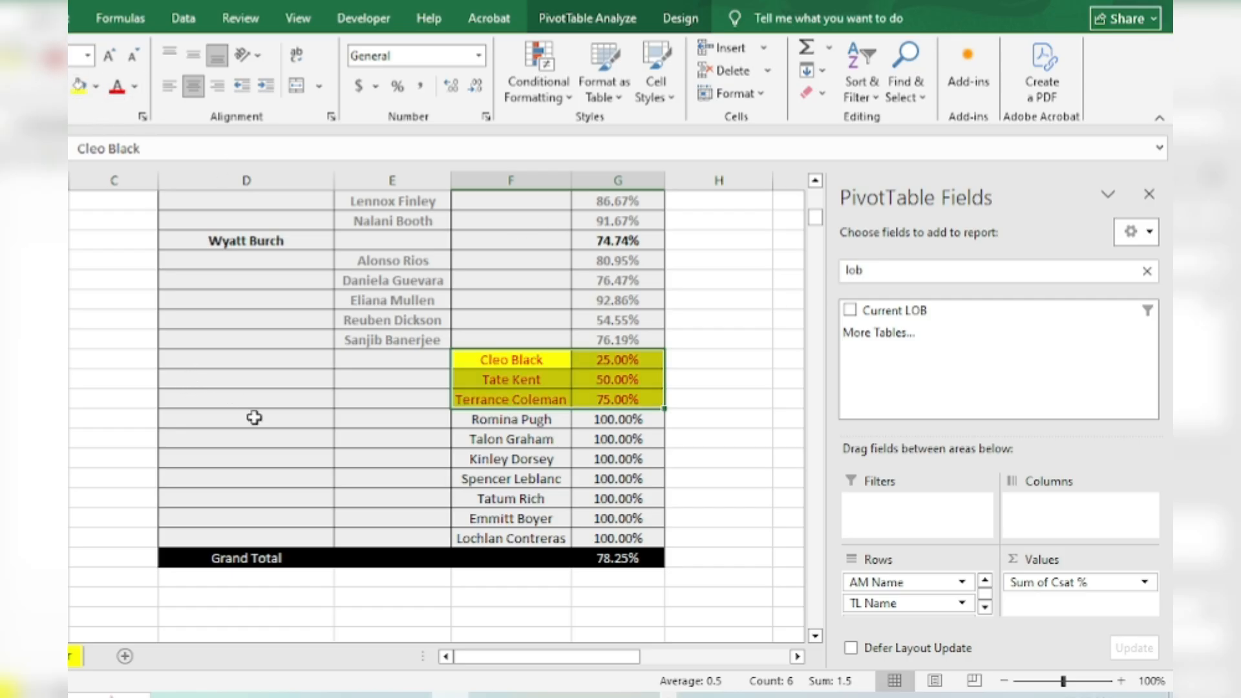
- Select the names and Csat % values of the remaining employees scoring 100.00% to review them
left_click(518, 424)
key("shift+Right")
key("shift+Down")
key("shift+Down")
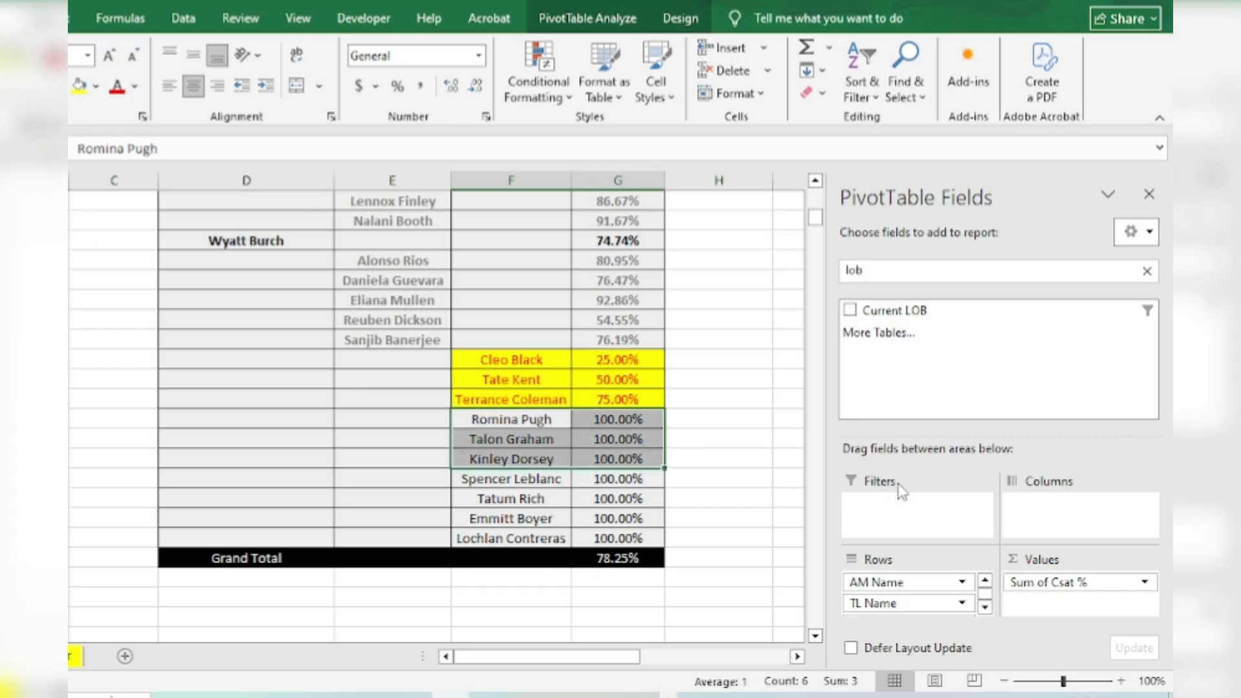
key("shift+Down")
key("shift+Down")
key("shift+Down")
key("shift+Down")
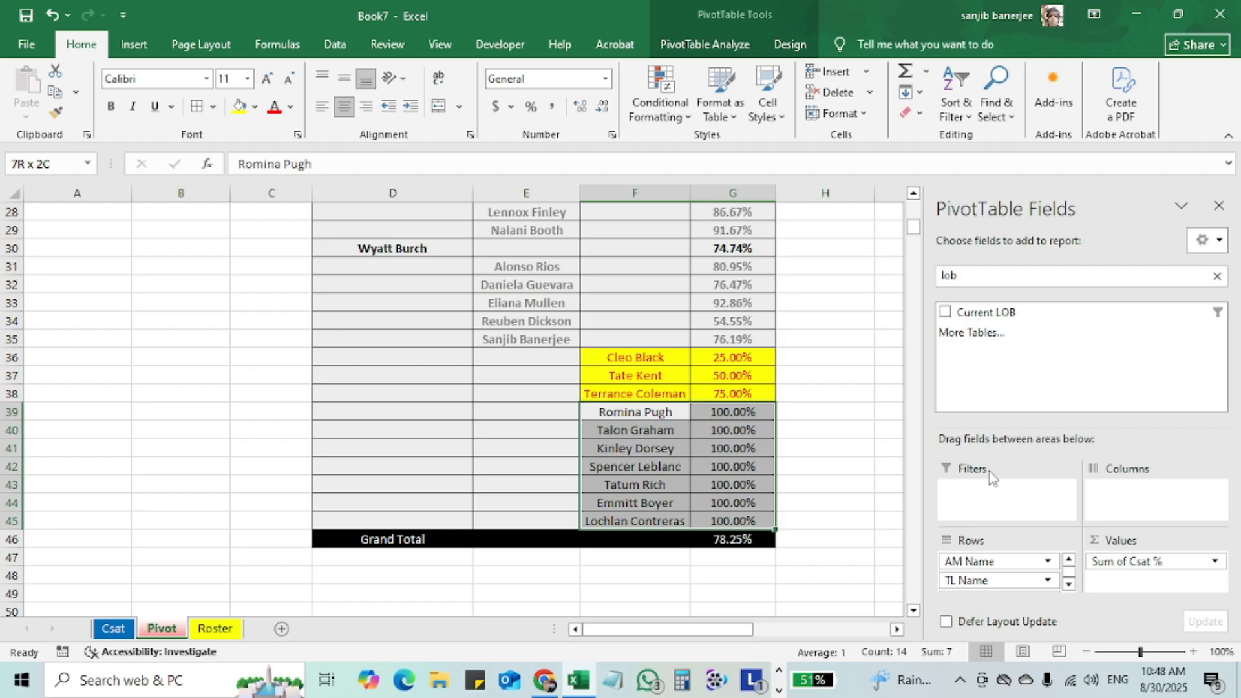
- Format the last TL's own Csat % cell with a red font and a light blue theme fill
left_click(581, 357)
left_click_drag(581, 358, 736, 339)
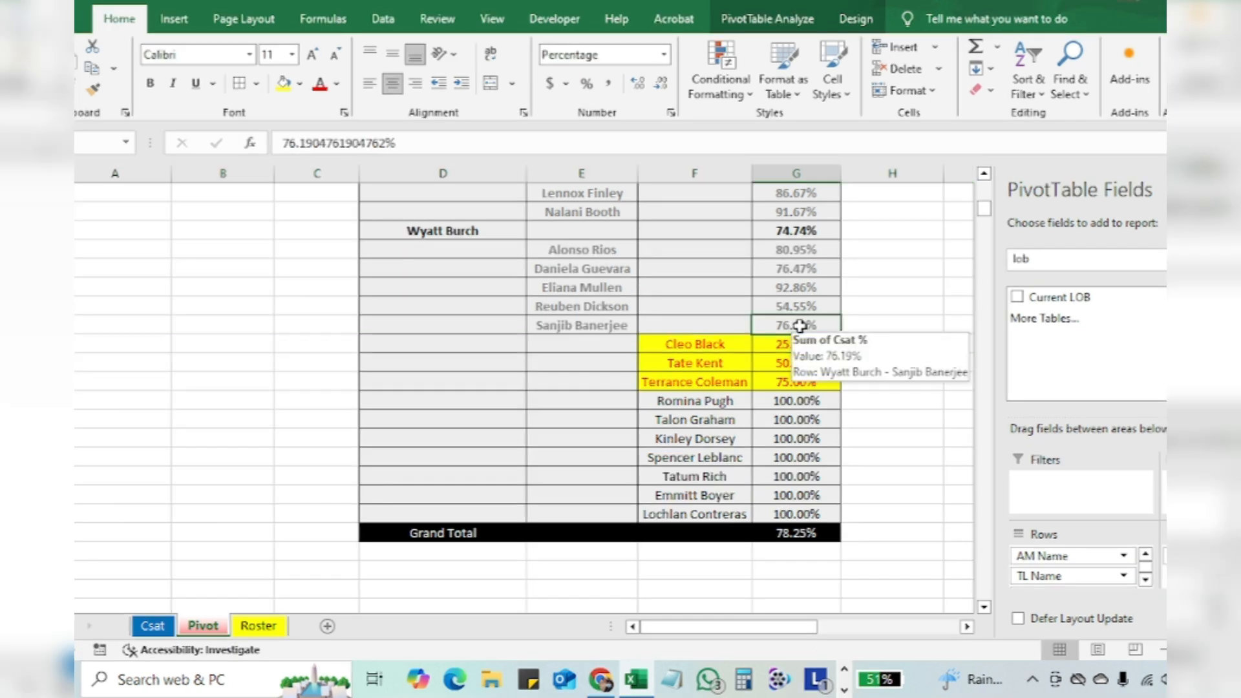
left_click(283, 83)
left_click(320, 84)
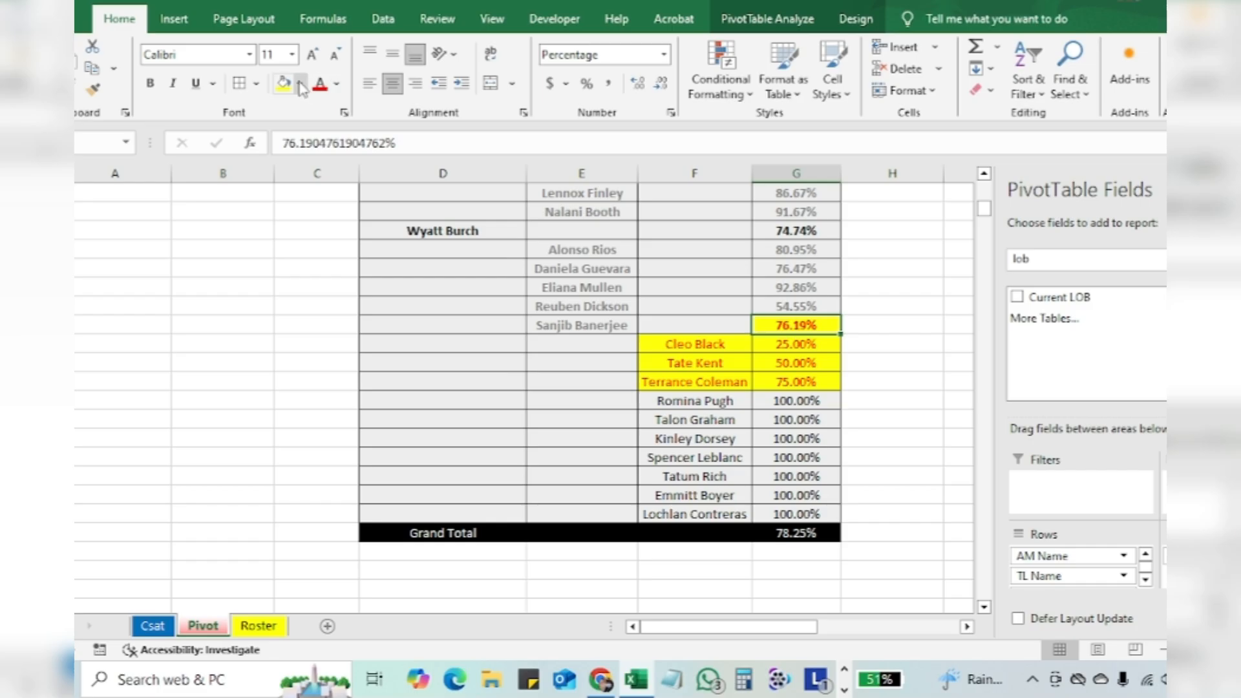
left_click(300, 84)
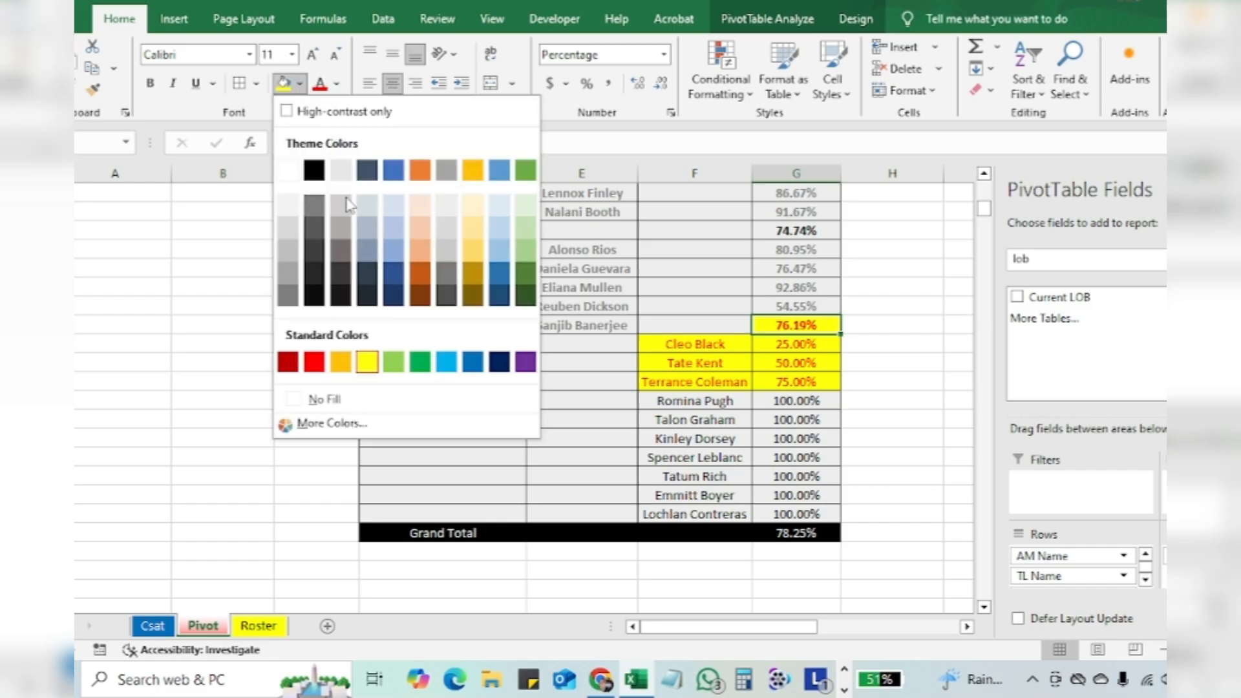
left_click(393, 249)
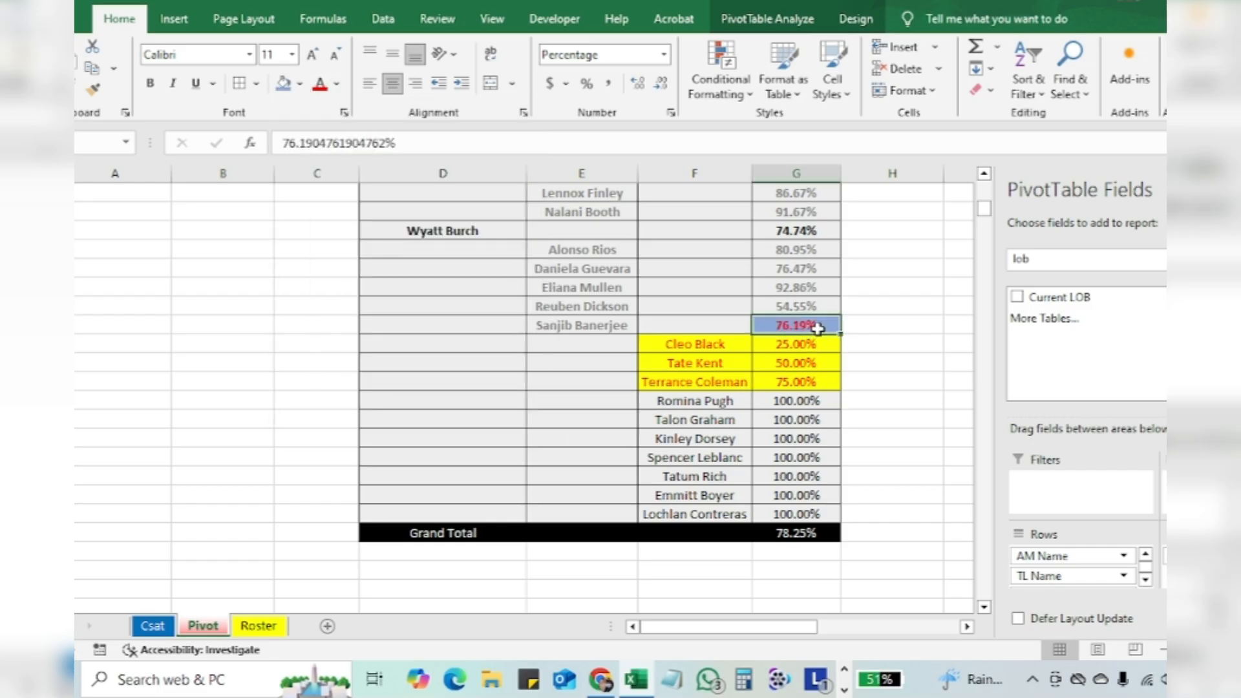
- Review the last TL's full row and the first highlighted employee beneath it
left_click(604, 314)
left_click(597, 328)
key("shift+space")
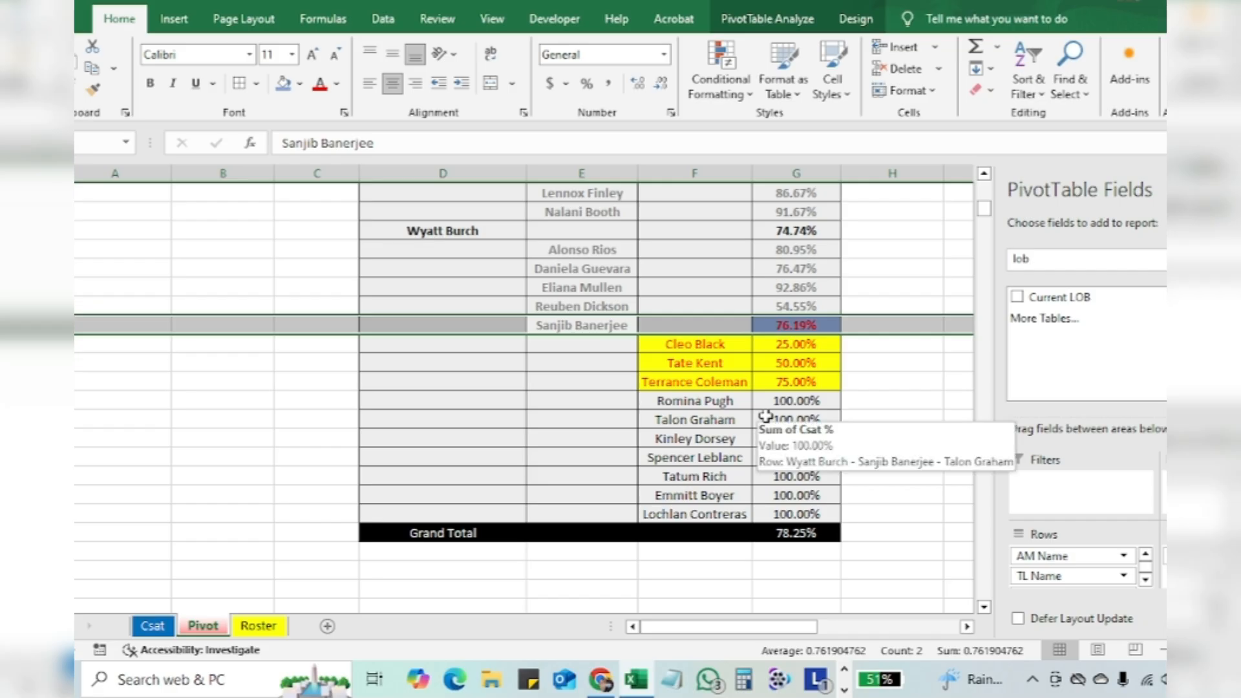
left_click(690, 339)
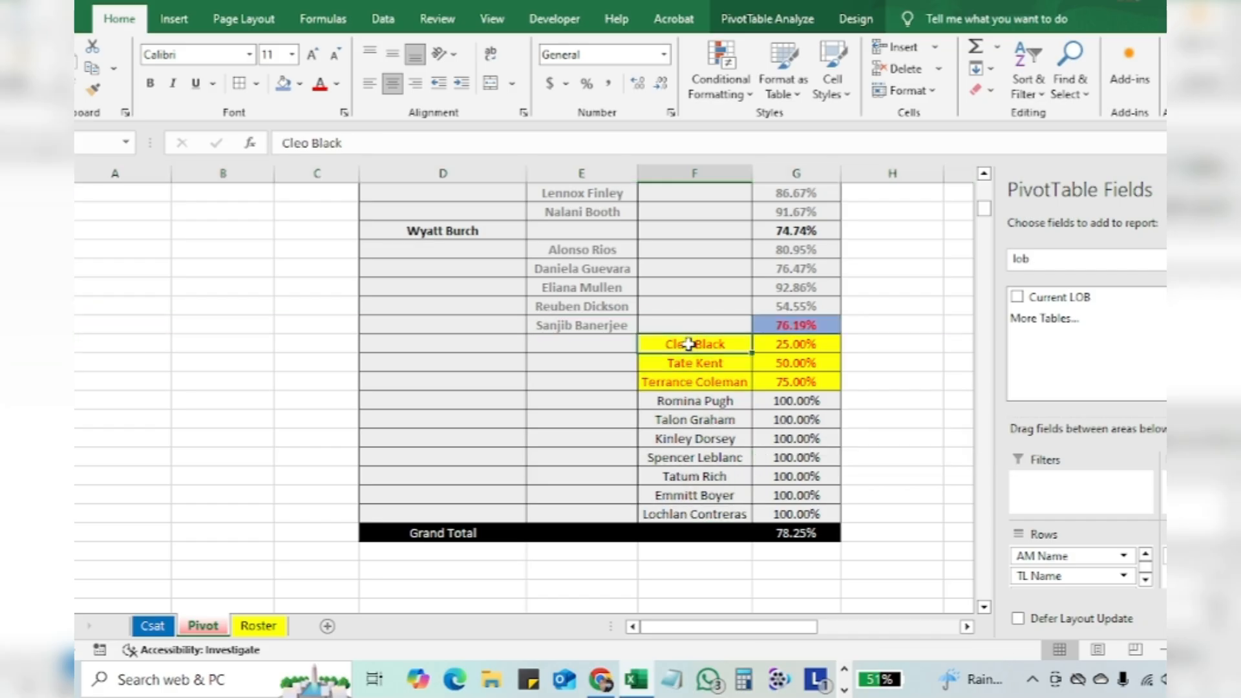
- Try to delete the entire sheet row of the lowest-scoring highlighted employee
key("shift+space")
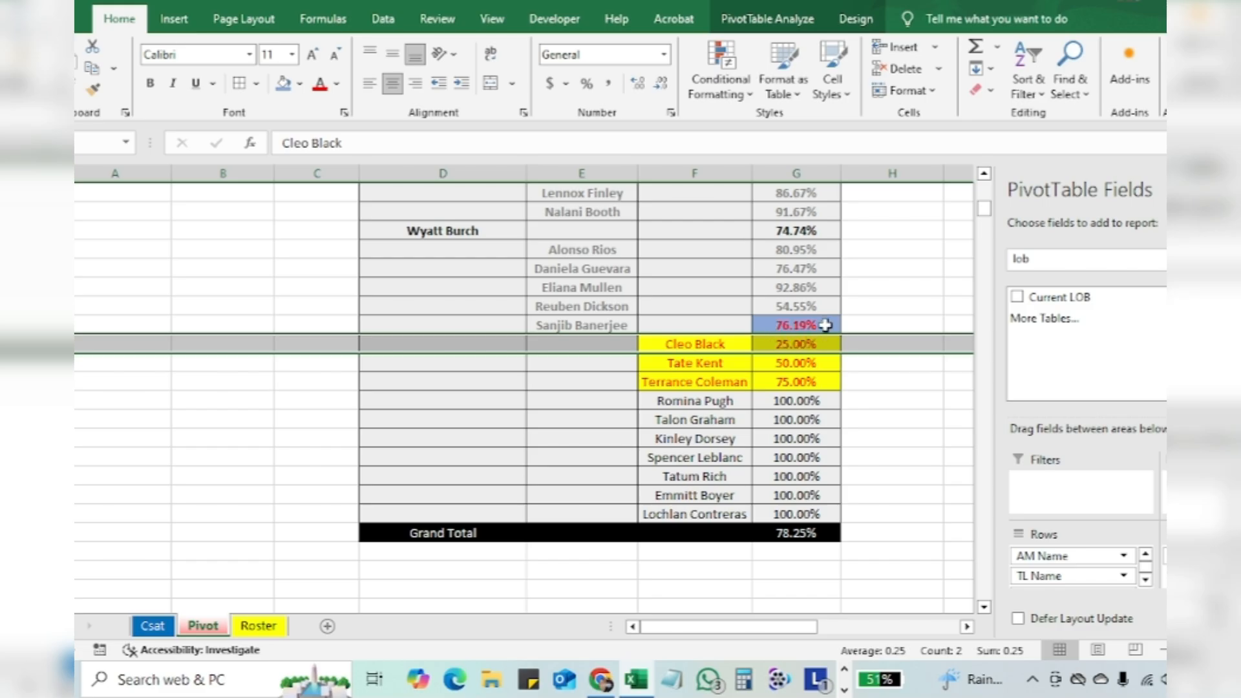
mouse_move(826, 325)
key("ctrl+minus")
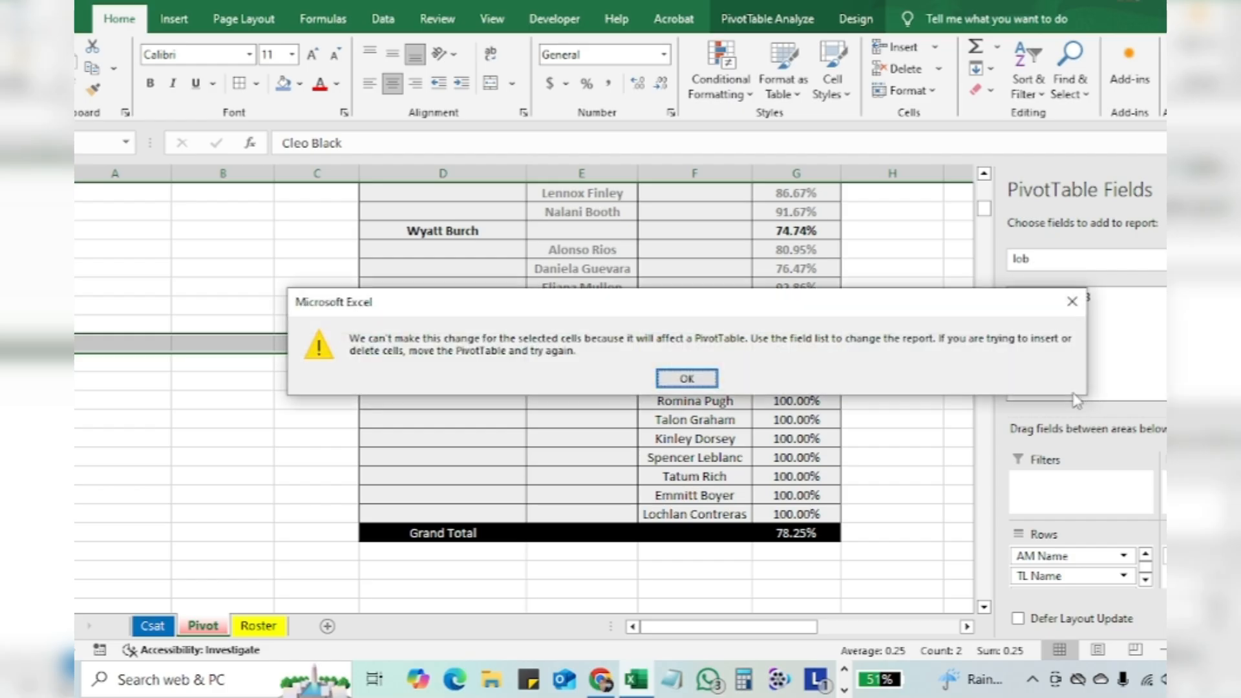
key("Return")
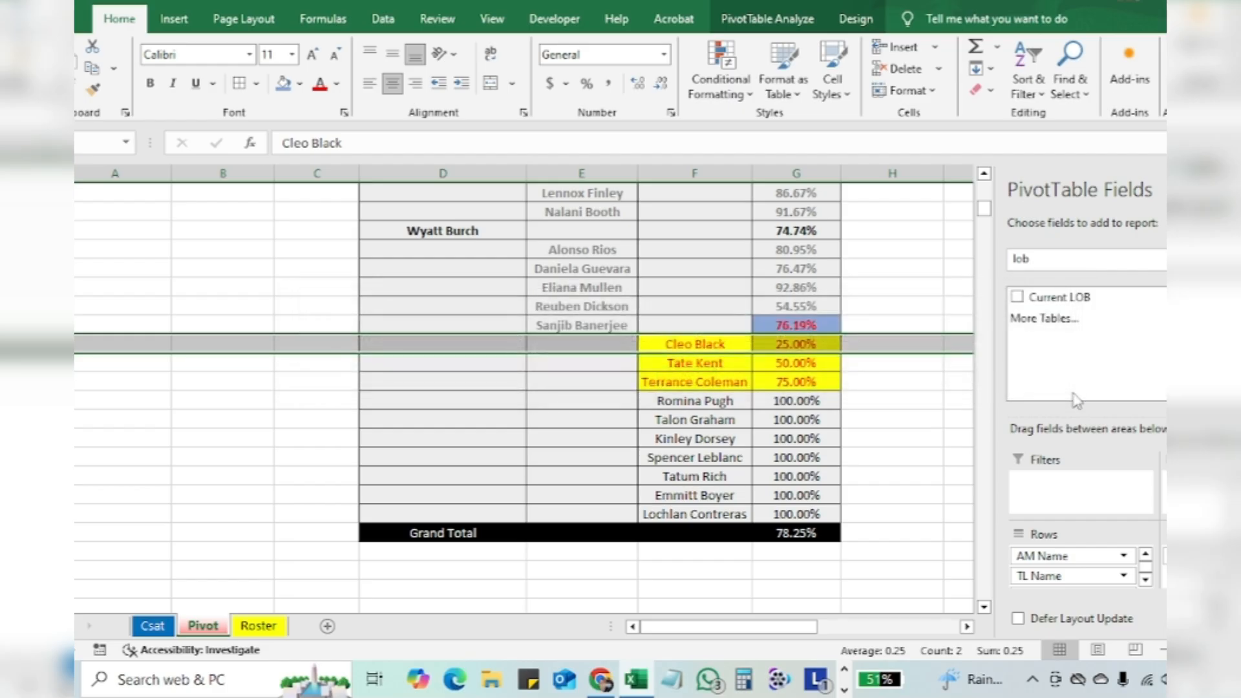
- Try to delete the entire sheet row of the second highlighted employee, scoring 50.00%
left_click(377, 342)
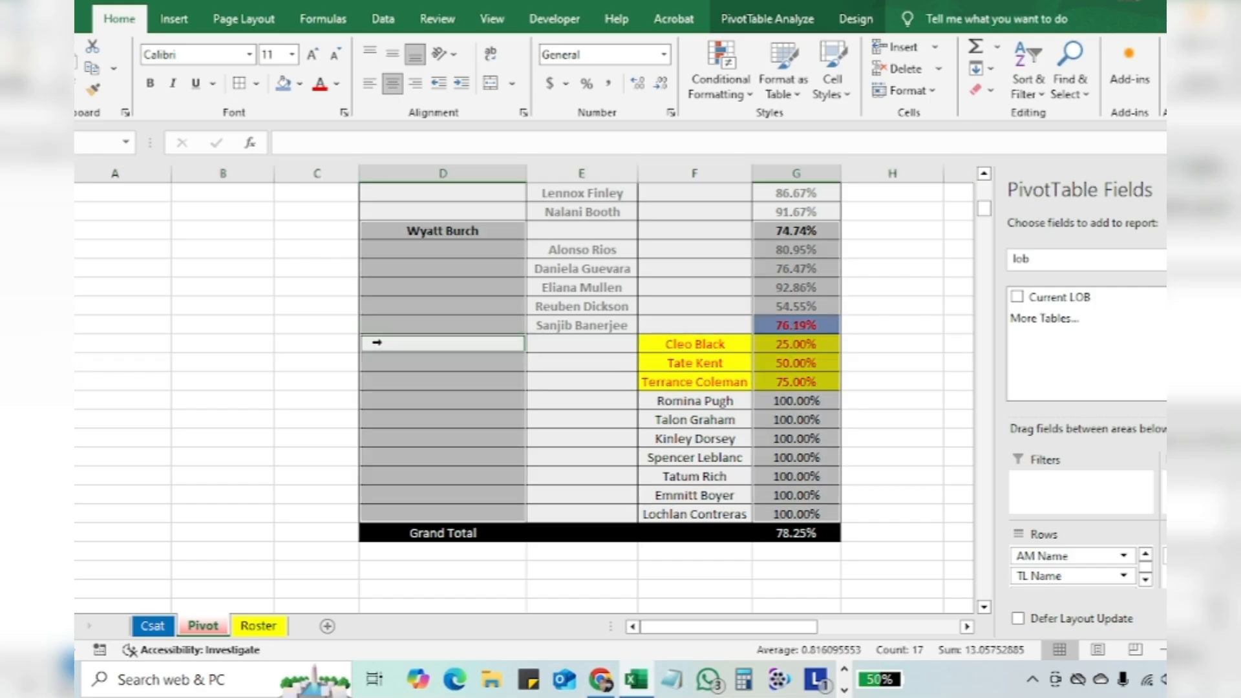
left_click(420, 364)
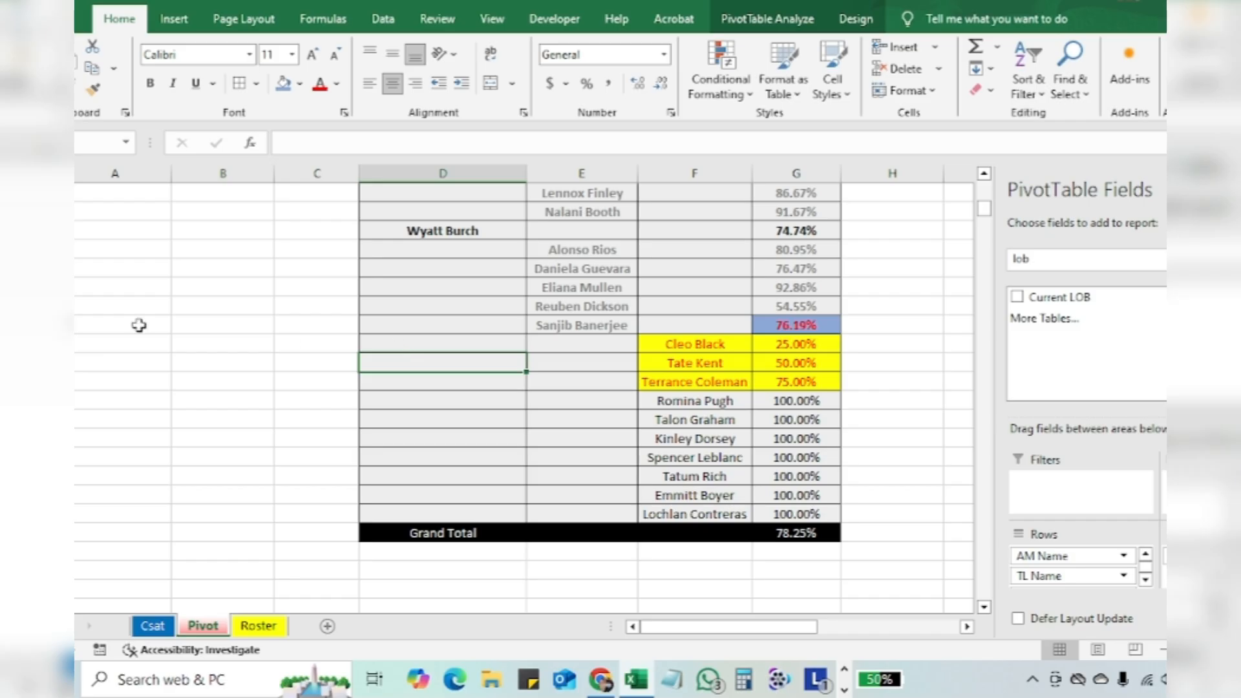
key("shift+space")
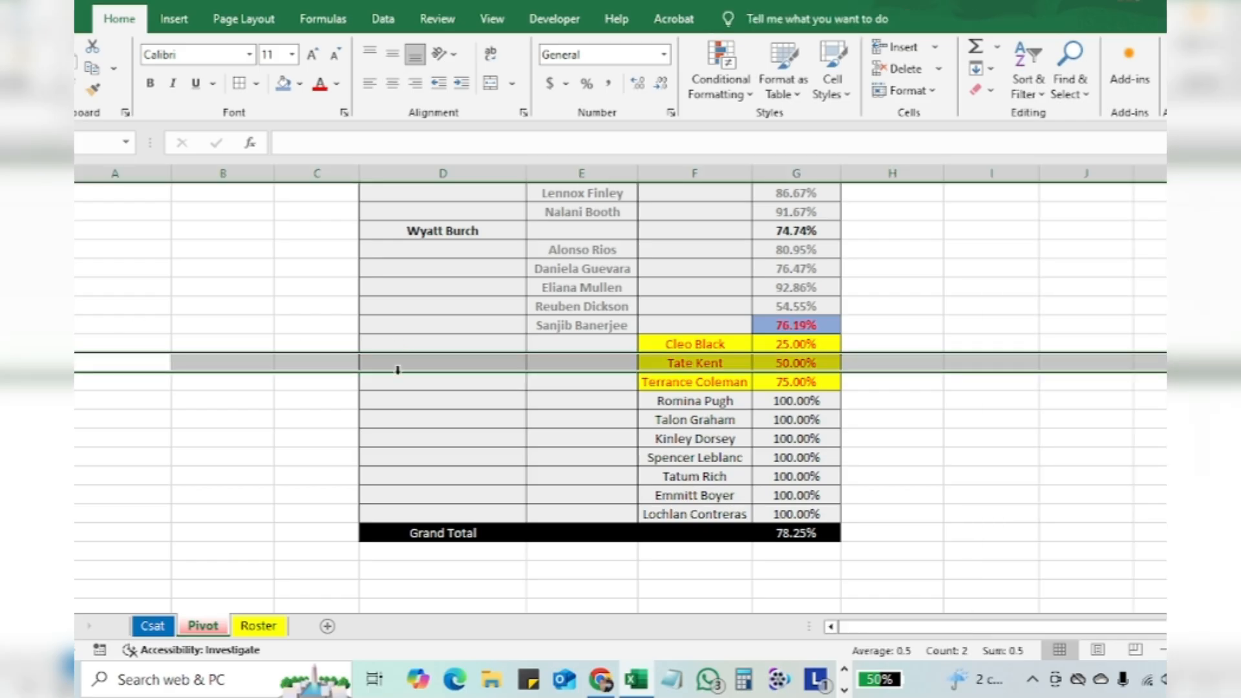
key("ctrl+minus")
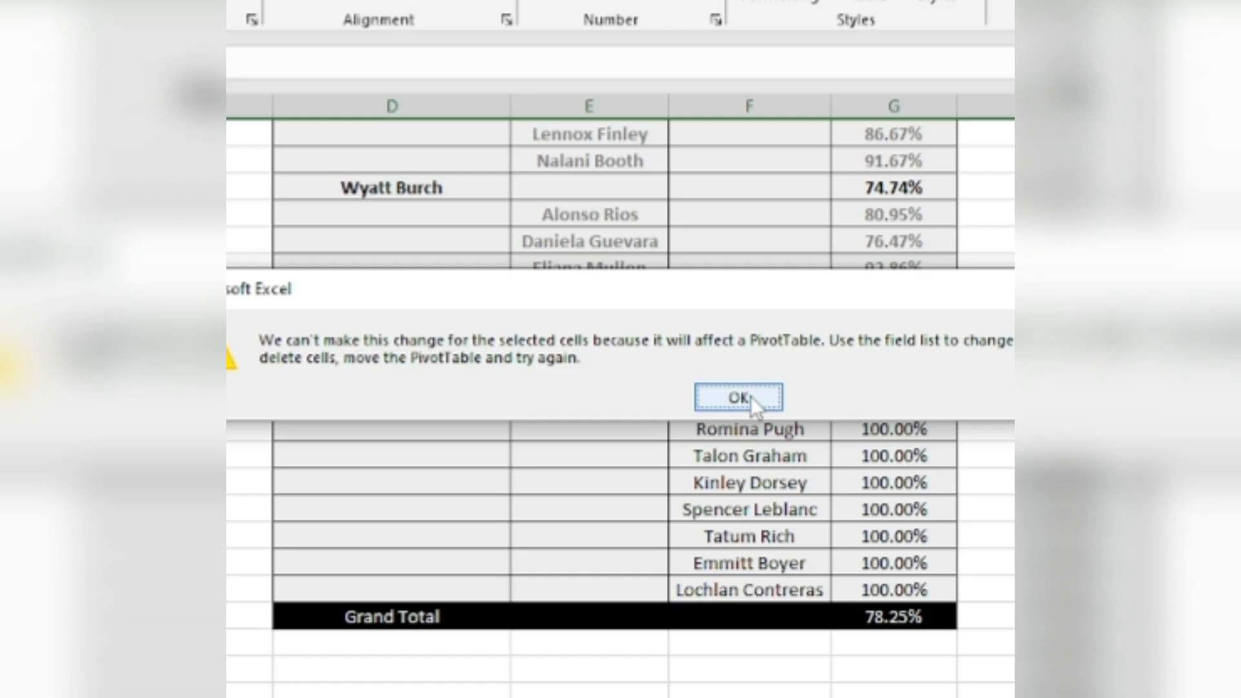
left_click(737, 397)
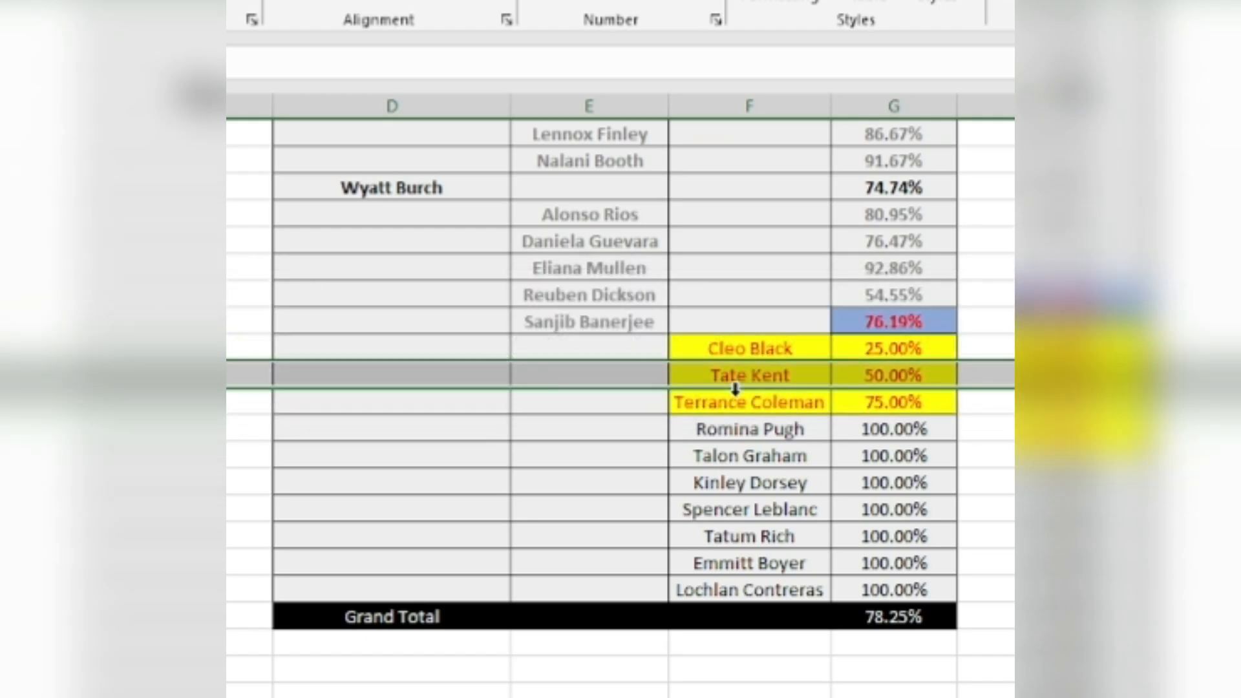
left_click(393, 365)
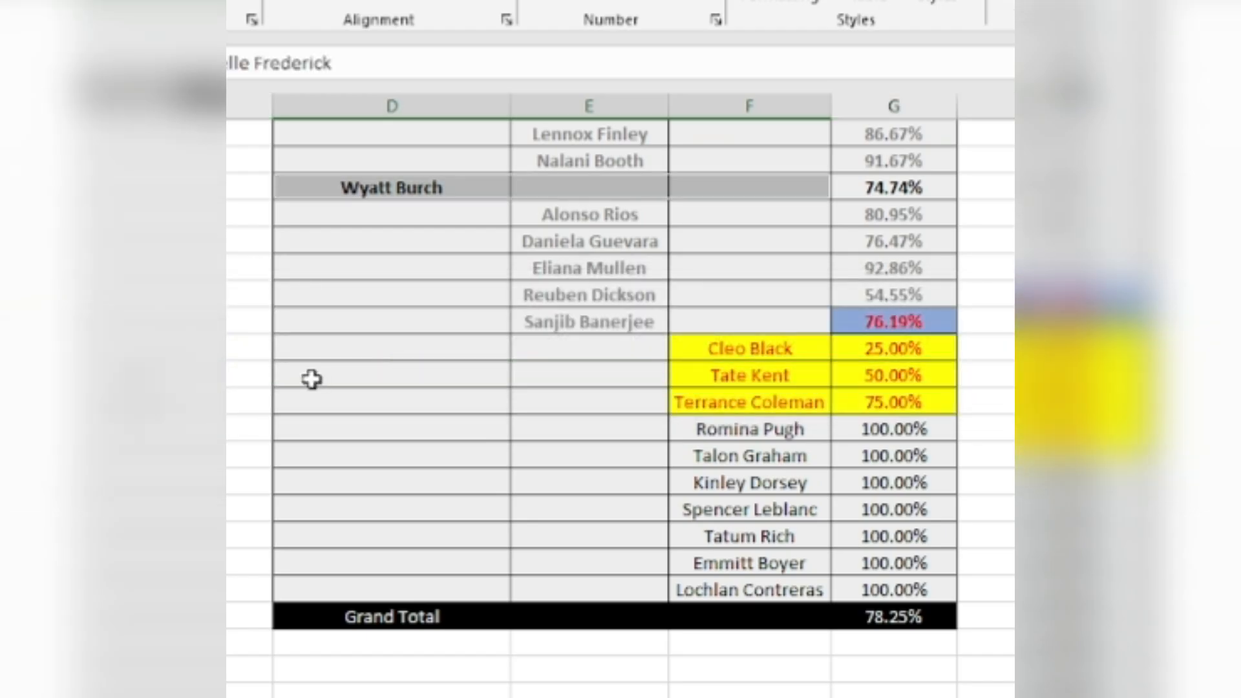
left_click(291, 370)
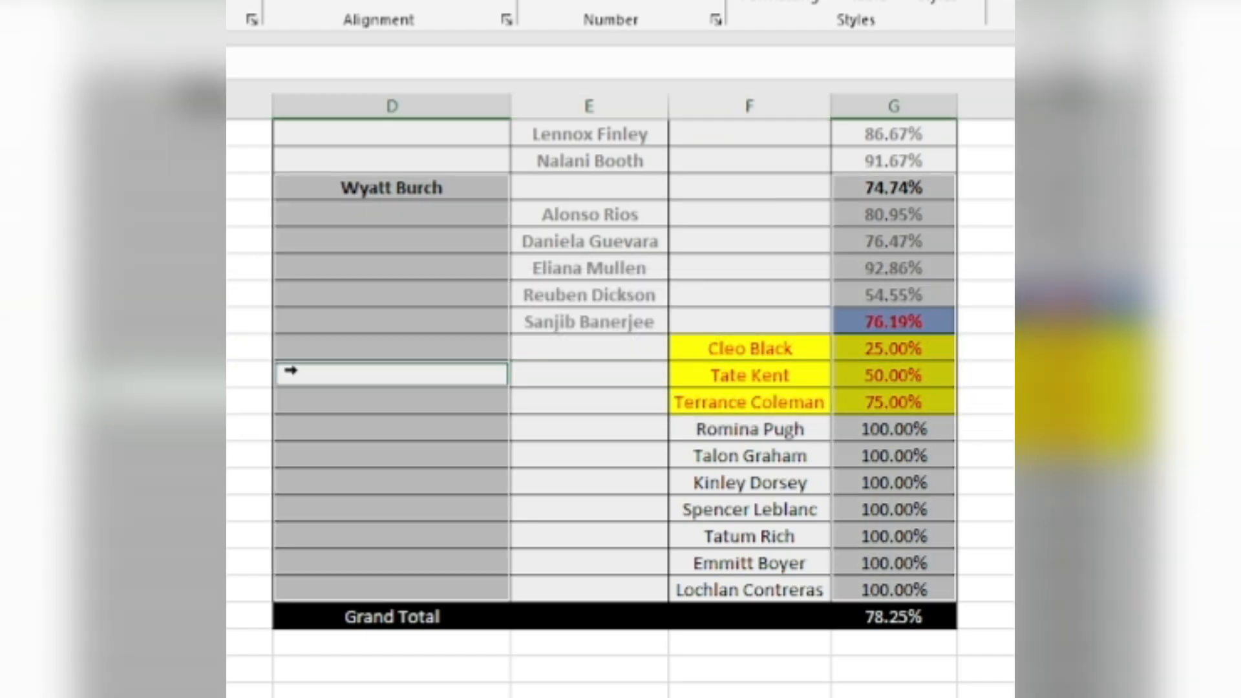
left_click(330, 364)
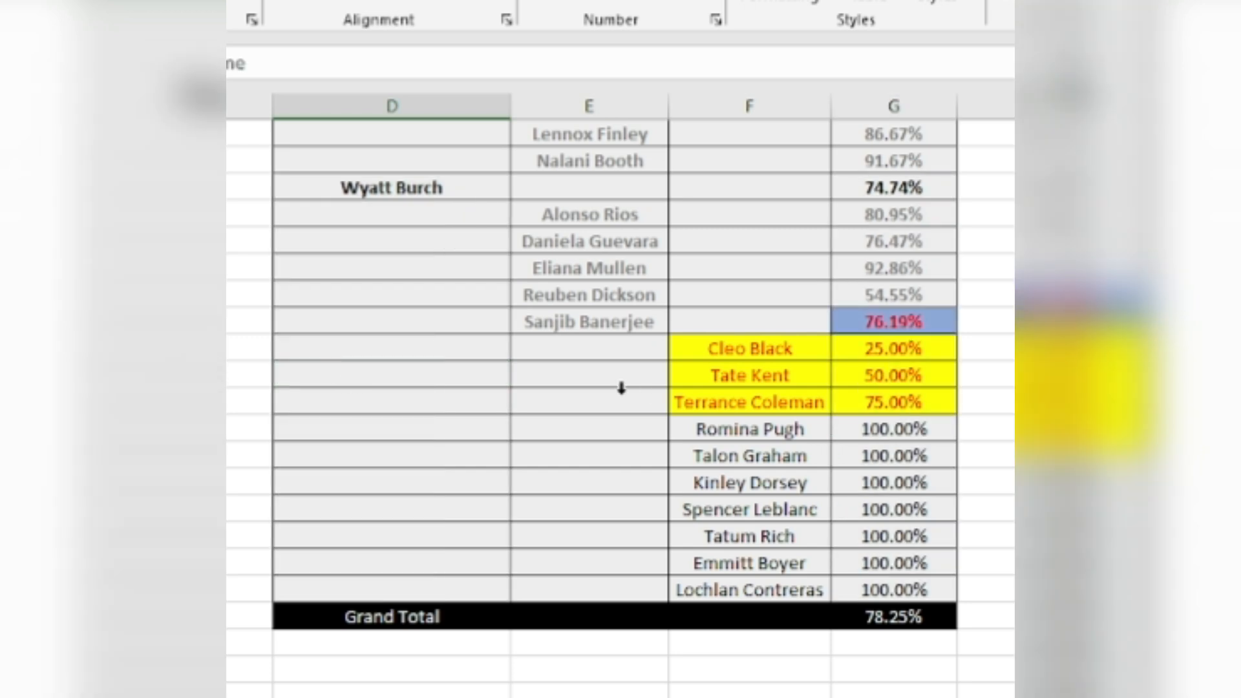
left_click(604, 379)
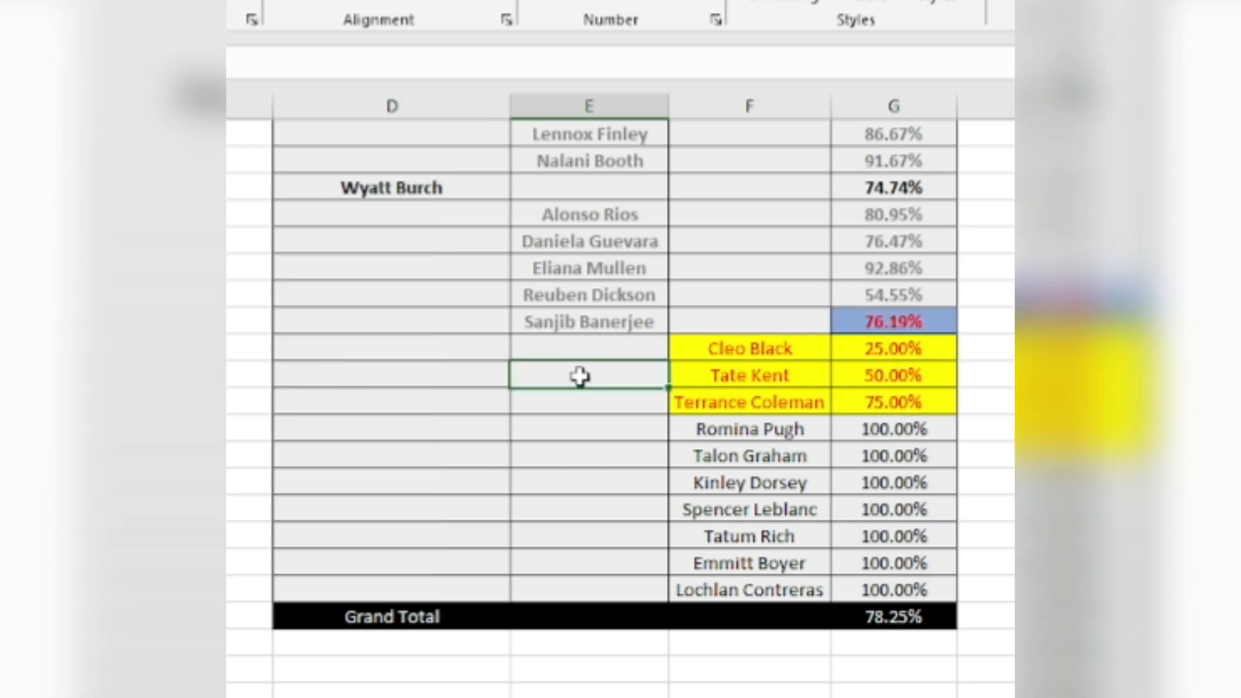
left_click(524, 373)
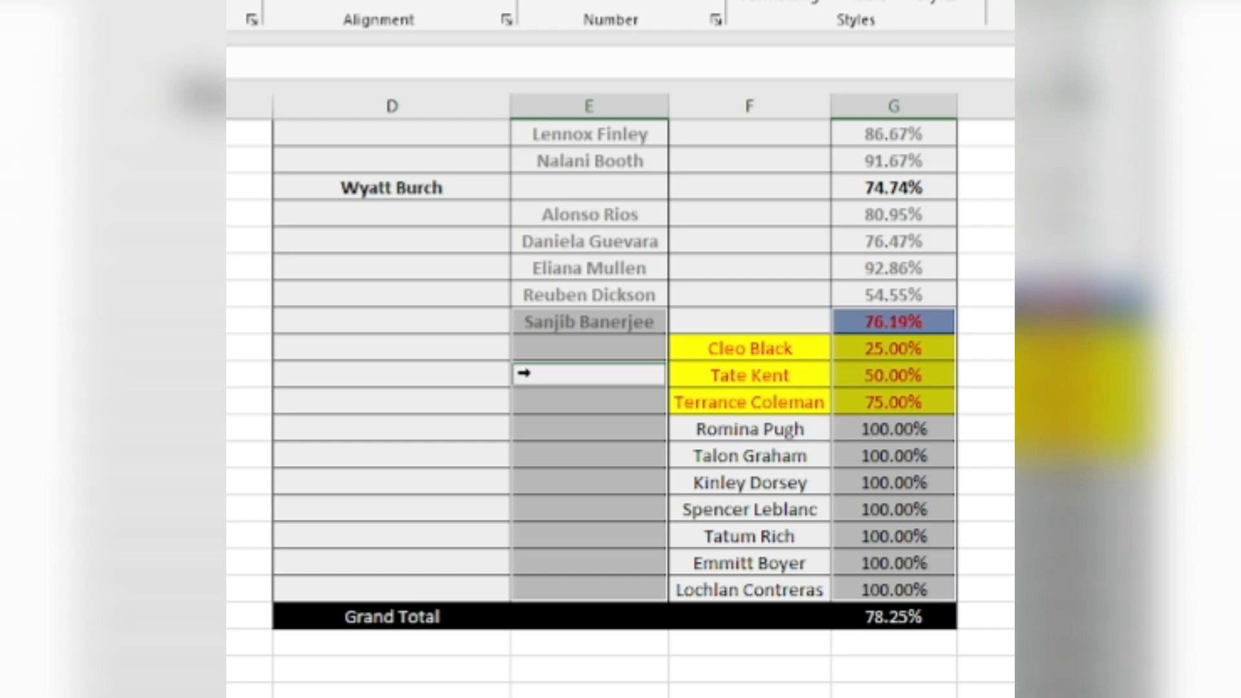
left_click(557, 373)
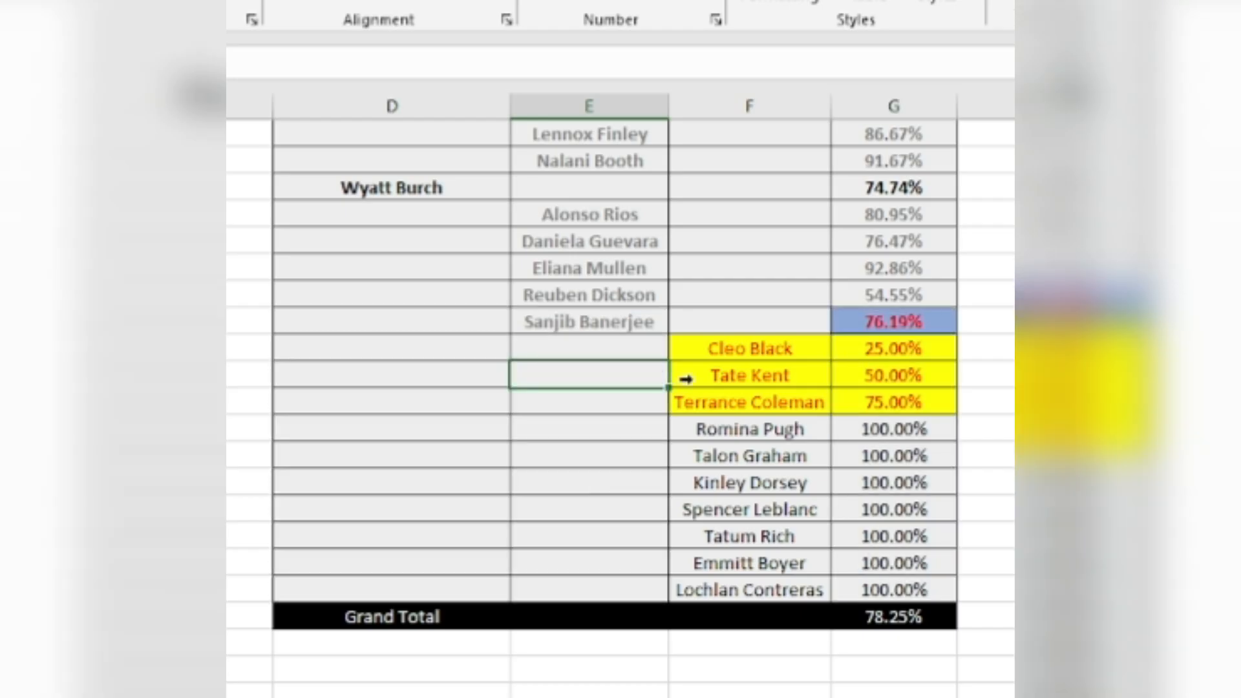
left_click(847, 374)
left_click_drag(847, 374, 638, 374)
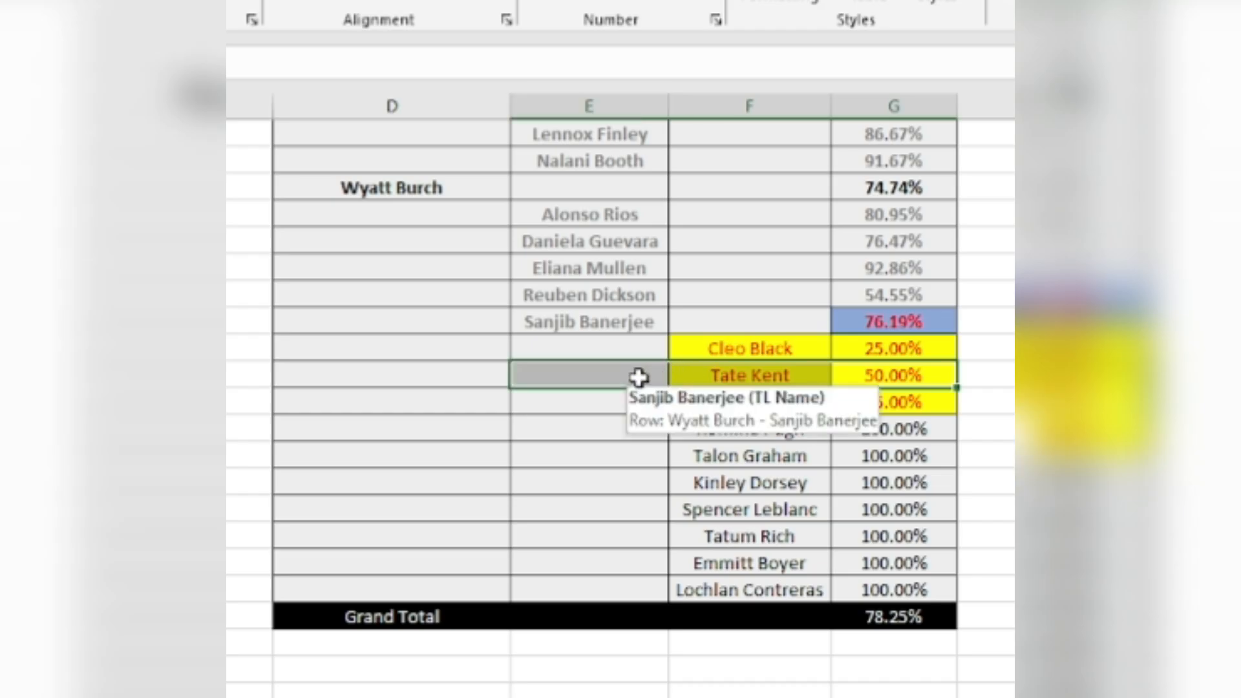
left_click(639, 377)
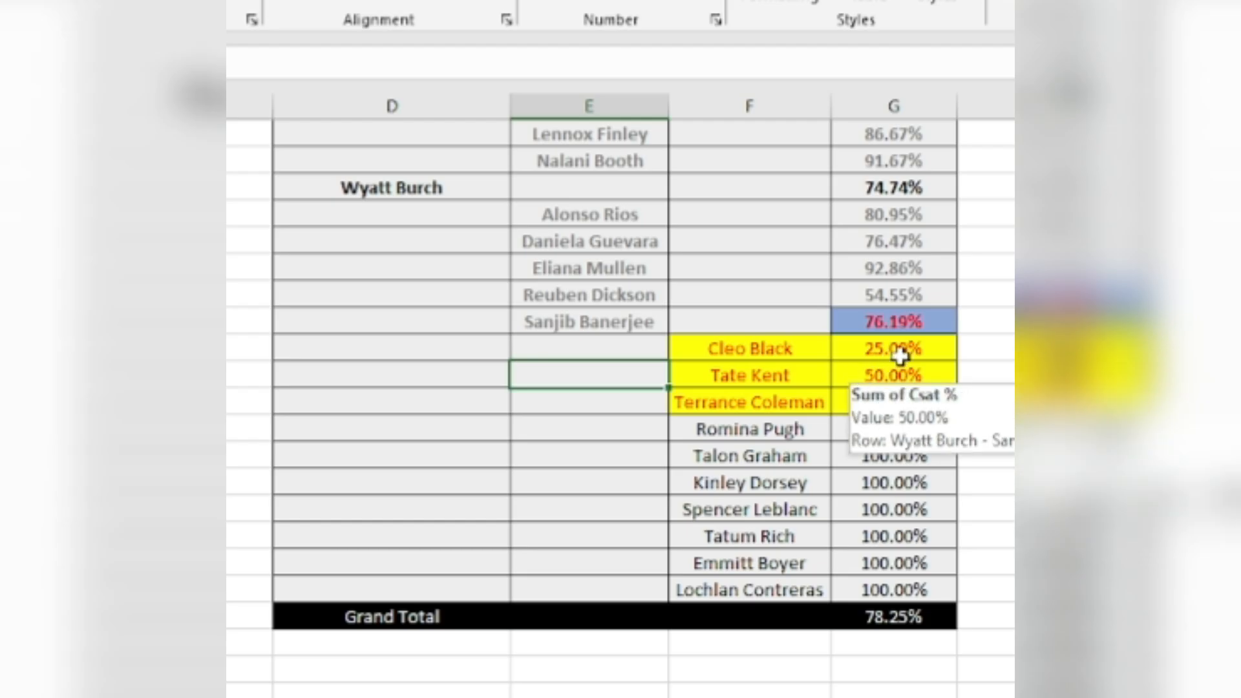
- Remove the three highlighted low scorers from the pivot table one by one, checking the effect on the TL's Csat %
left_click_drag(895, 353, 439, 342)
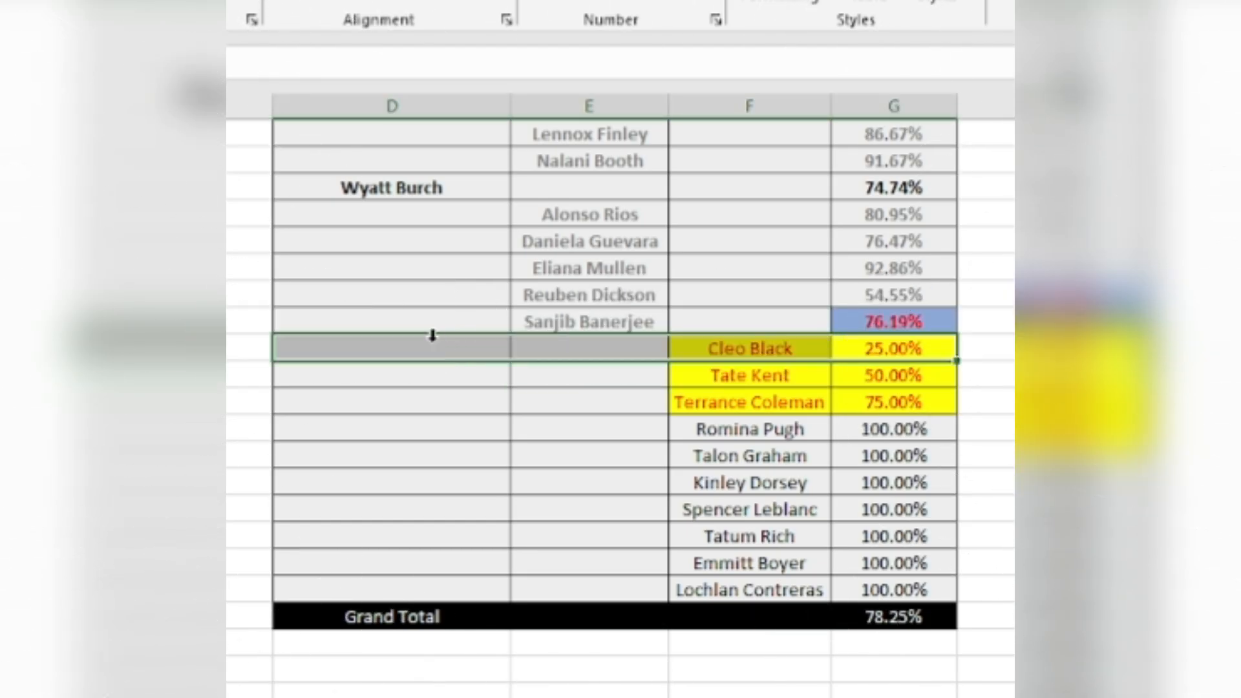
key("ctrl+minus")
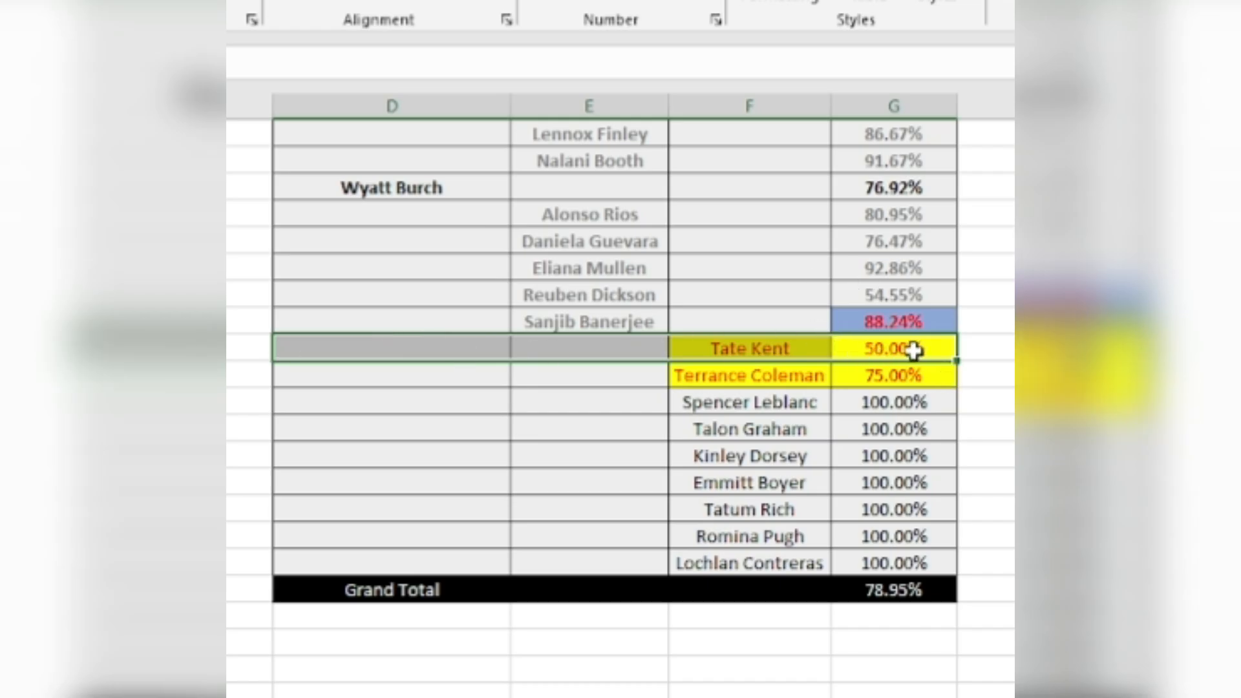
mouse_move(903, 344)
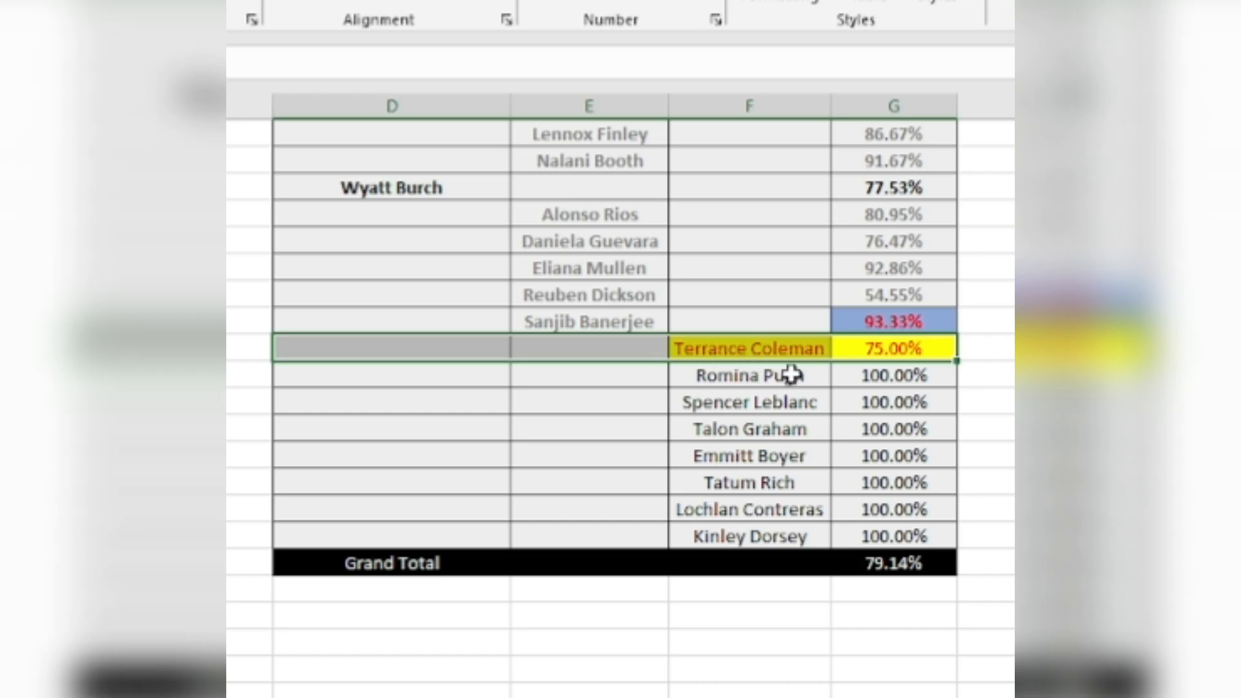
key("ctrl+minus")
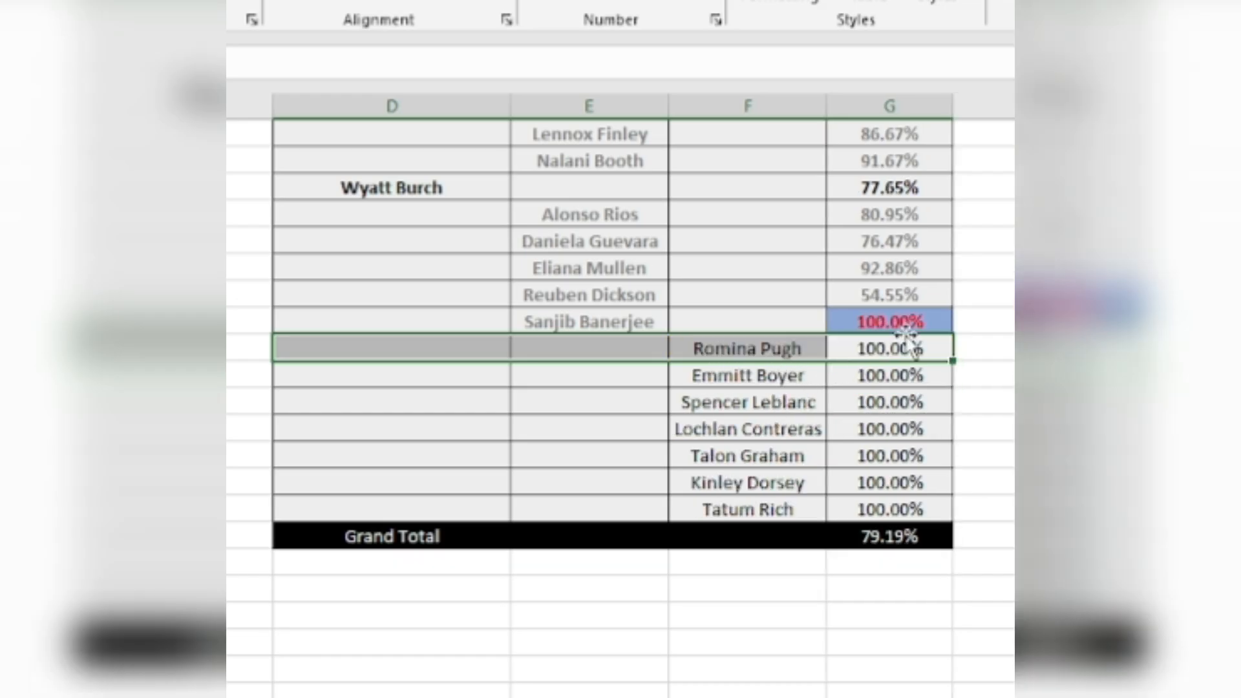
mouse_move(916, 322)
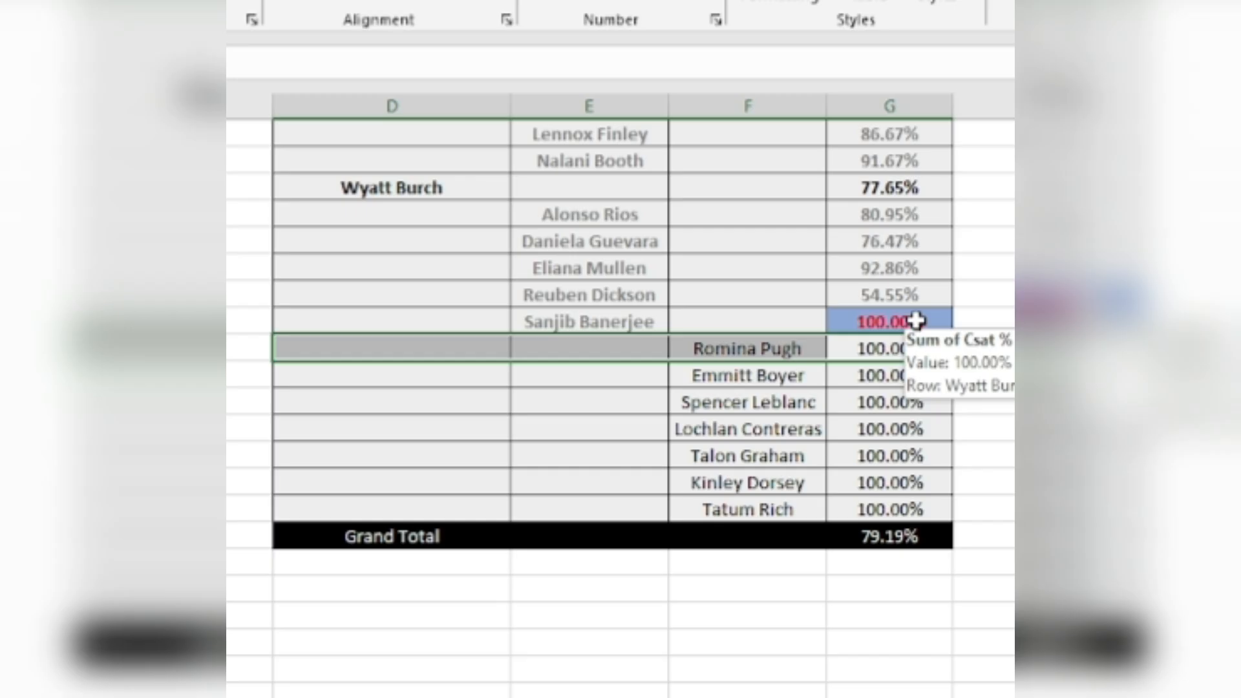
- Undo the removal of all three highlighted employees from the pivot table
left_click(885, 427)
key("ctrl+z")
key("ctrl+z")
key("ctrl+z")
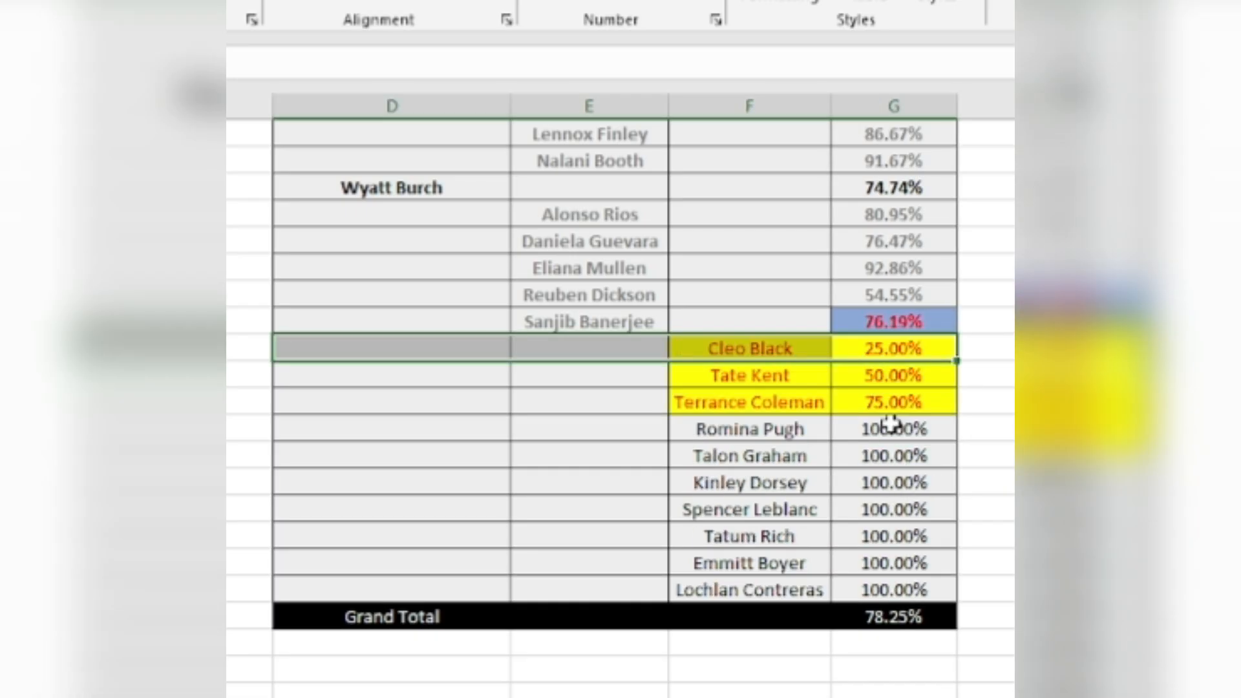
- Move the Current LOB slicer off the Csat % pivot table onto columns H and I beside it
left_click(902, 322)
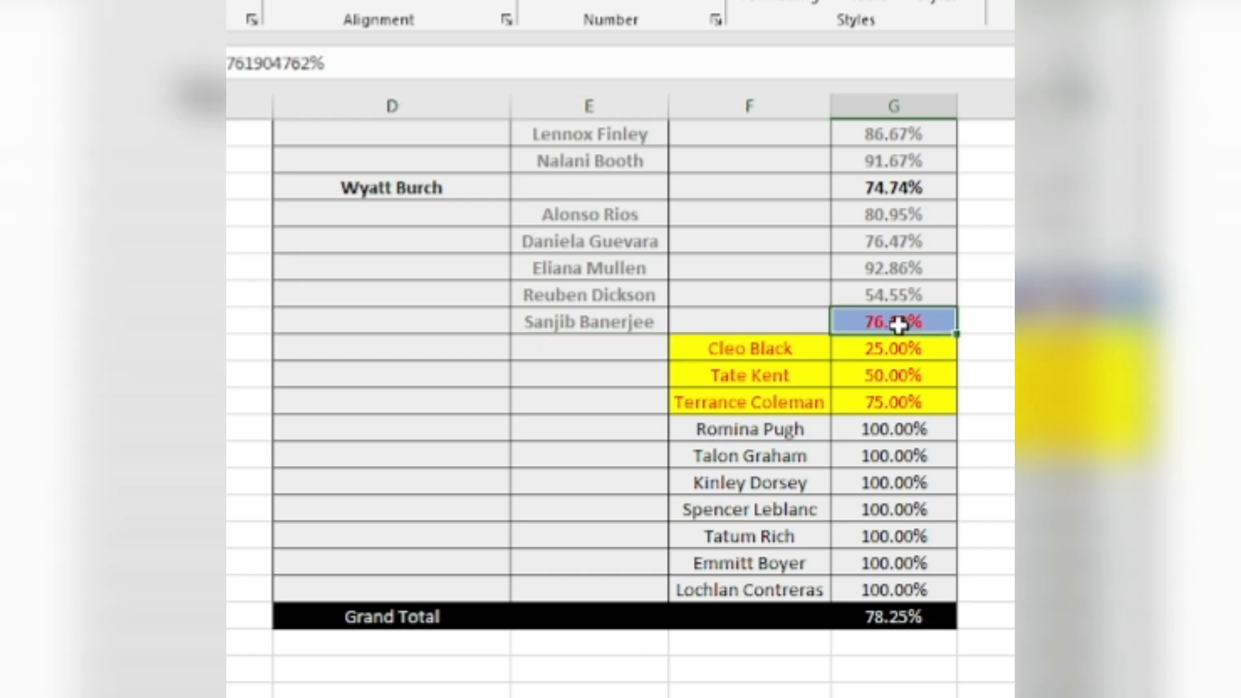
key("Up")
key("Up")
key("Up")
key("Up")
key("Up")
key("Up")
key("Up")
key("Up")
key("Up")
key("Up")
key("Up")
key("Up")
key("Up")
key("Up")
key("Up")
key("Up")
key("Up")
key("Up")
key("Up")
key("Up")
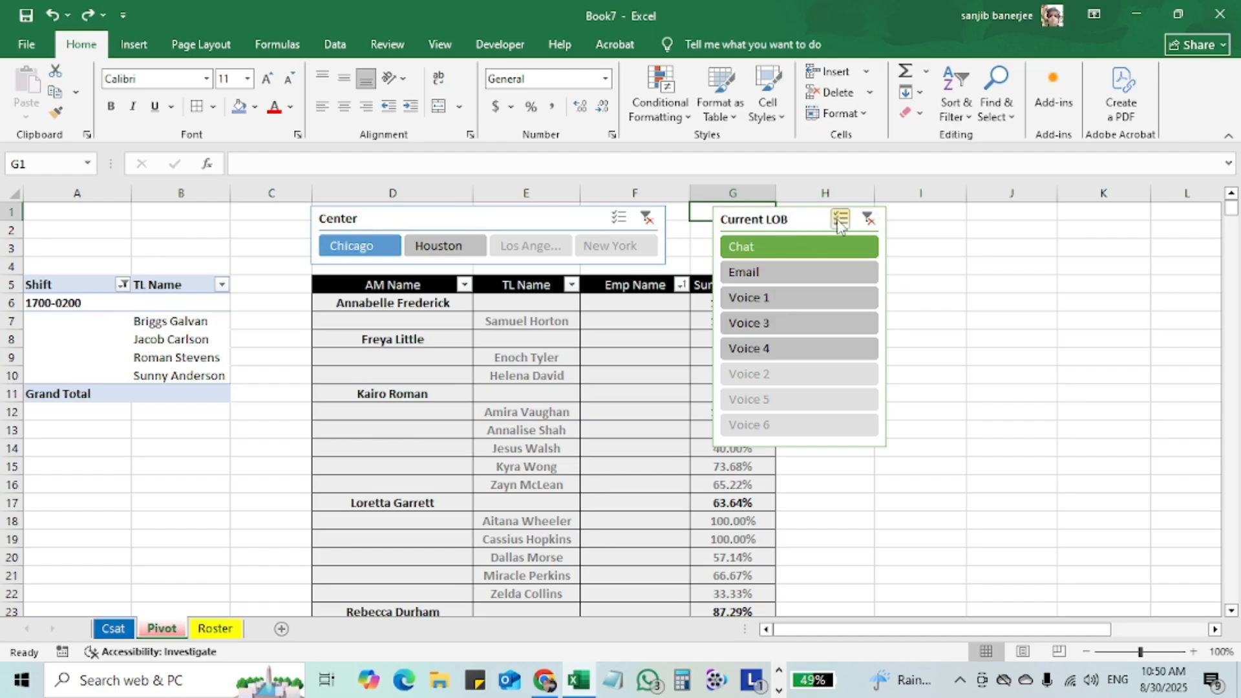
left_click_drag(798, 218, 879, 223)
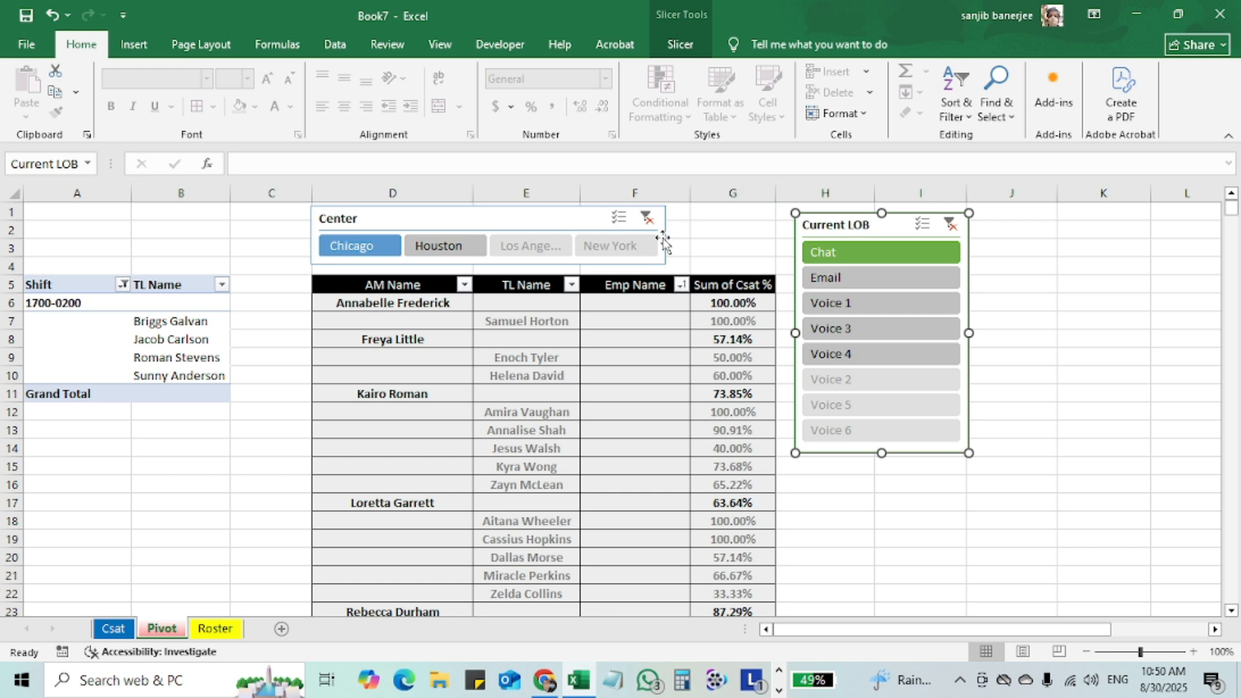
- Widen the Center slicer to span the full width of the Csat % pivot table, columns D to G
left_click(568, 222)
left_click_drag(666, 234, 778, 240)
left_click_drag(775, 240, 776, 240)
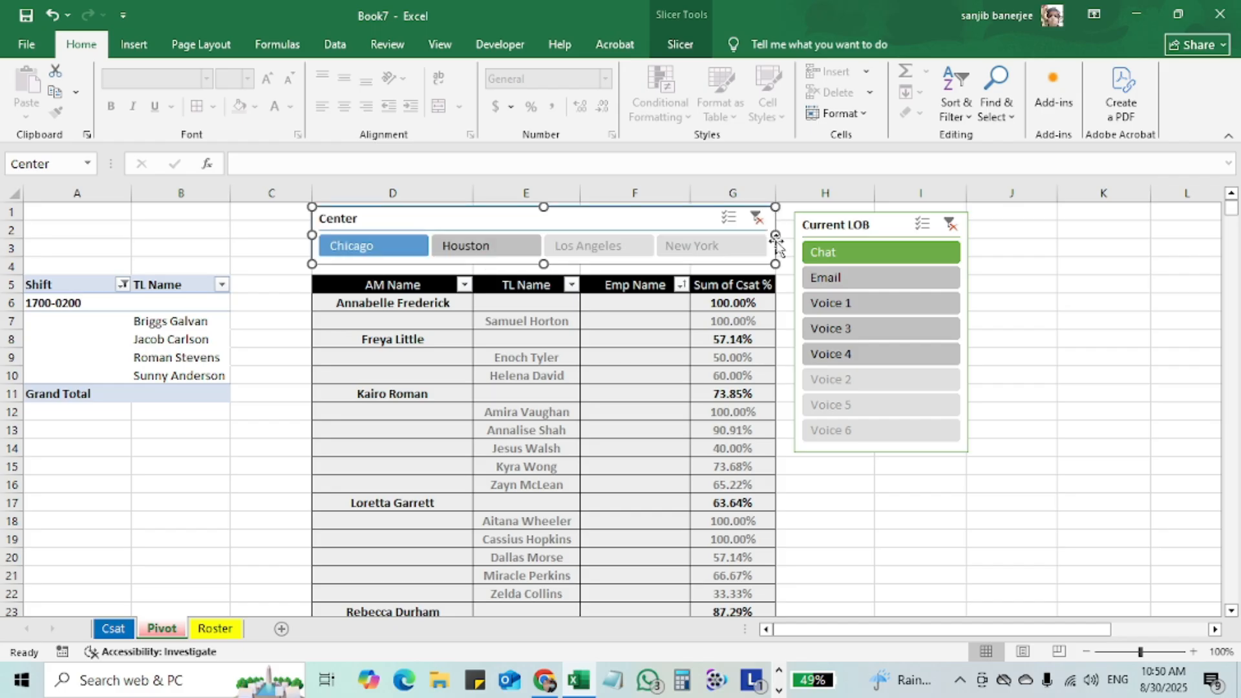
- Review the Csat % and Shift pivot tables on the Pivot sheet and the source data on the Csat and Roster sheets
left_click(160, 358)
left_click(556, 386)
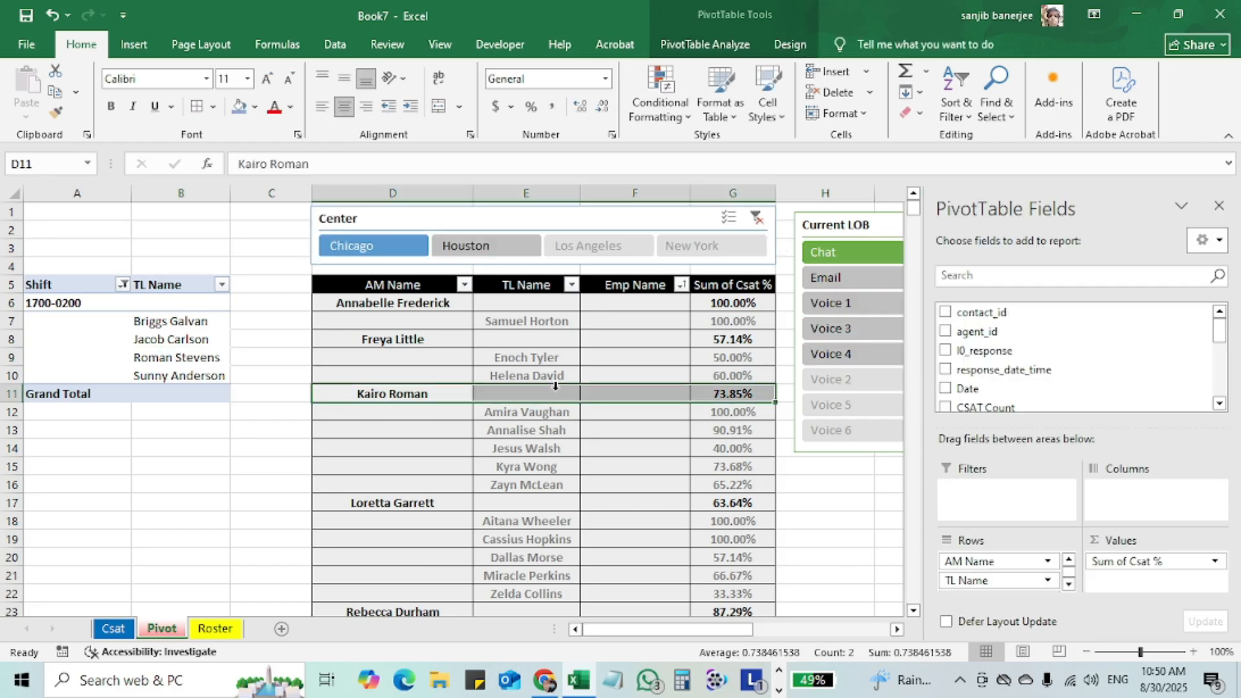
left_click(225, 327)
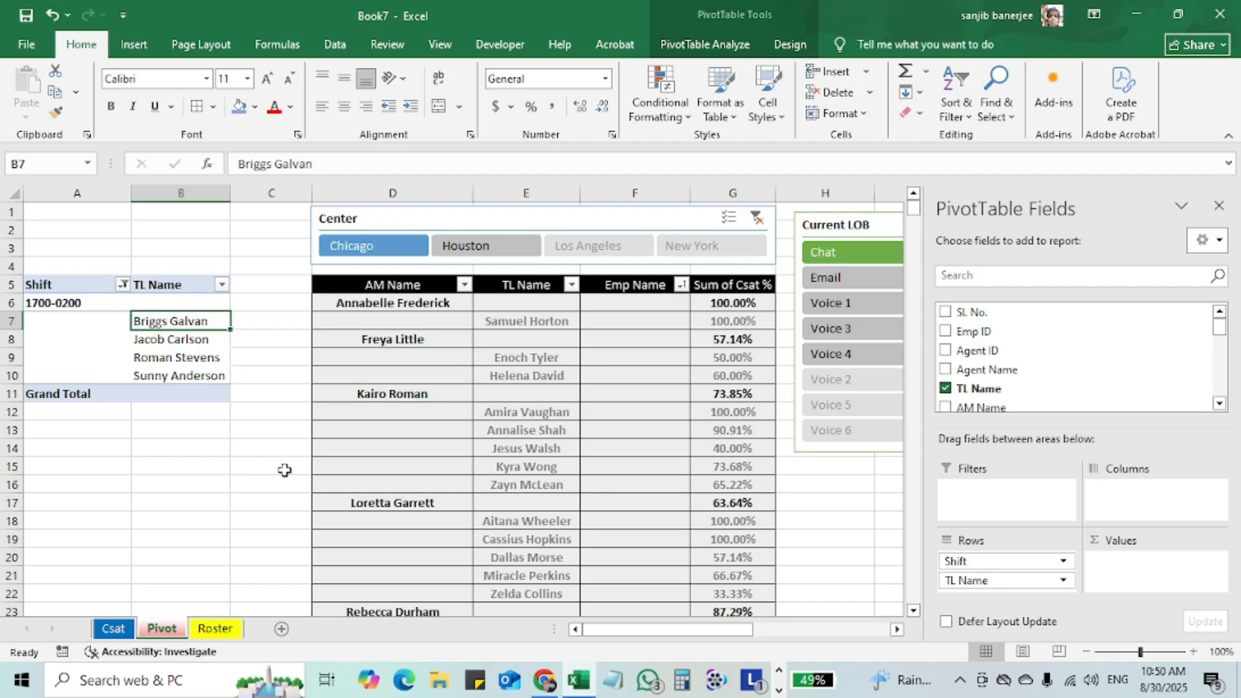
left_click(113, 629)
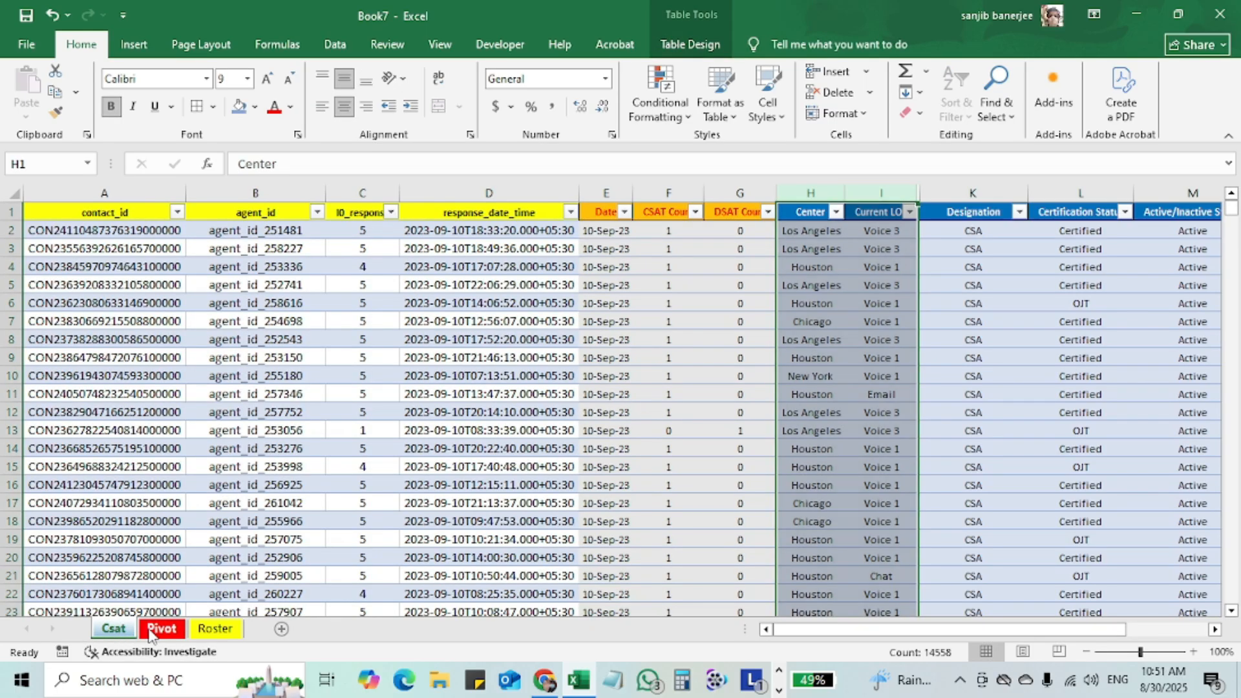
left_click(150, 630)
left_click(223, 630)
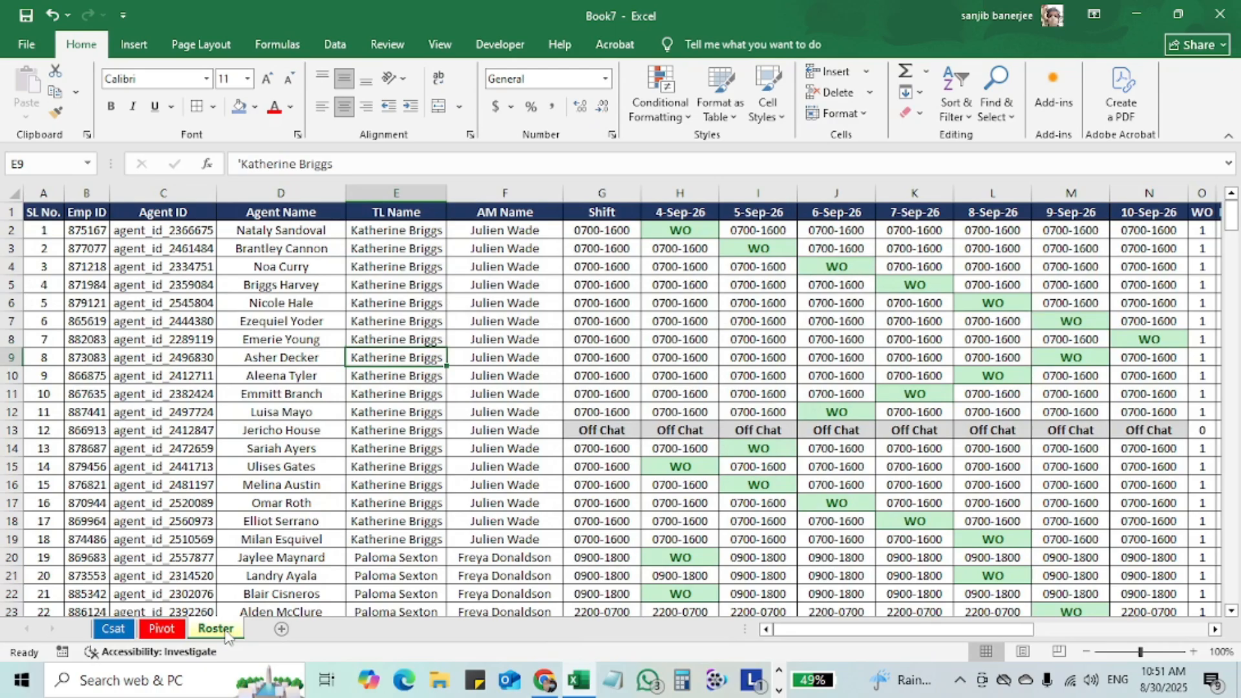